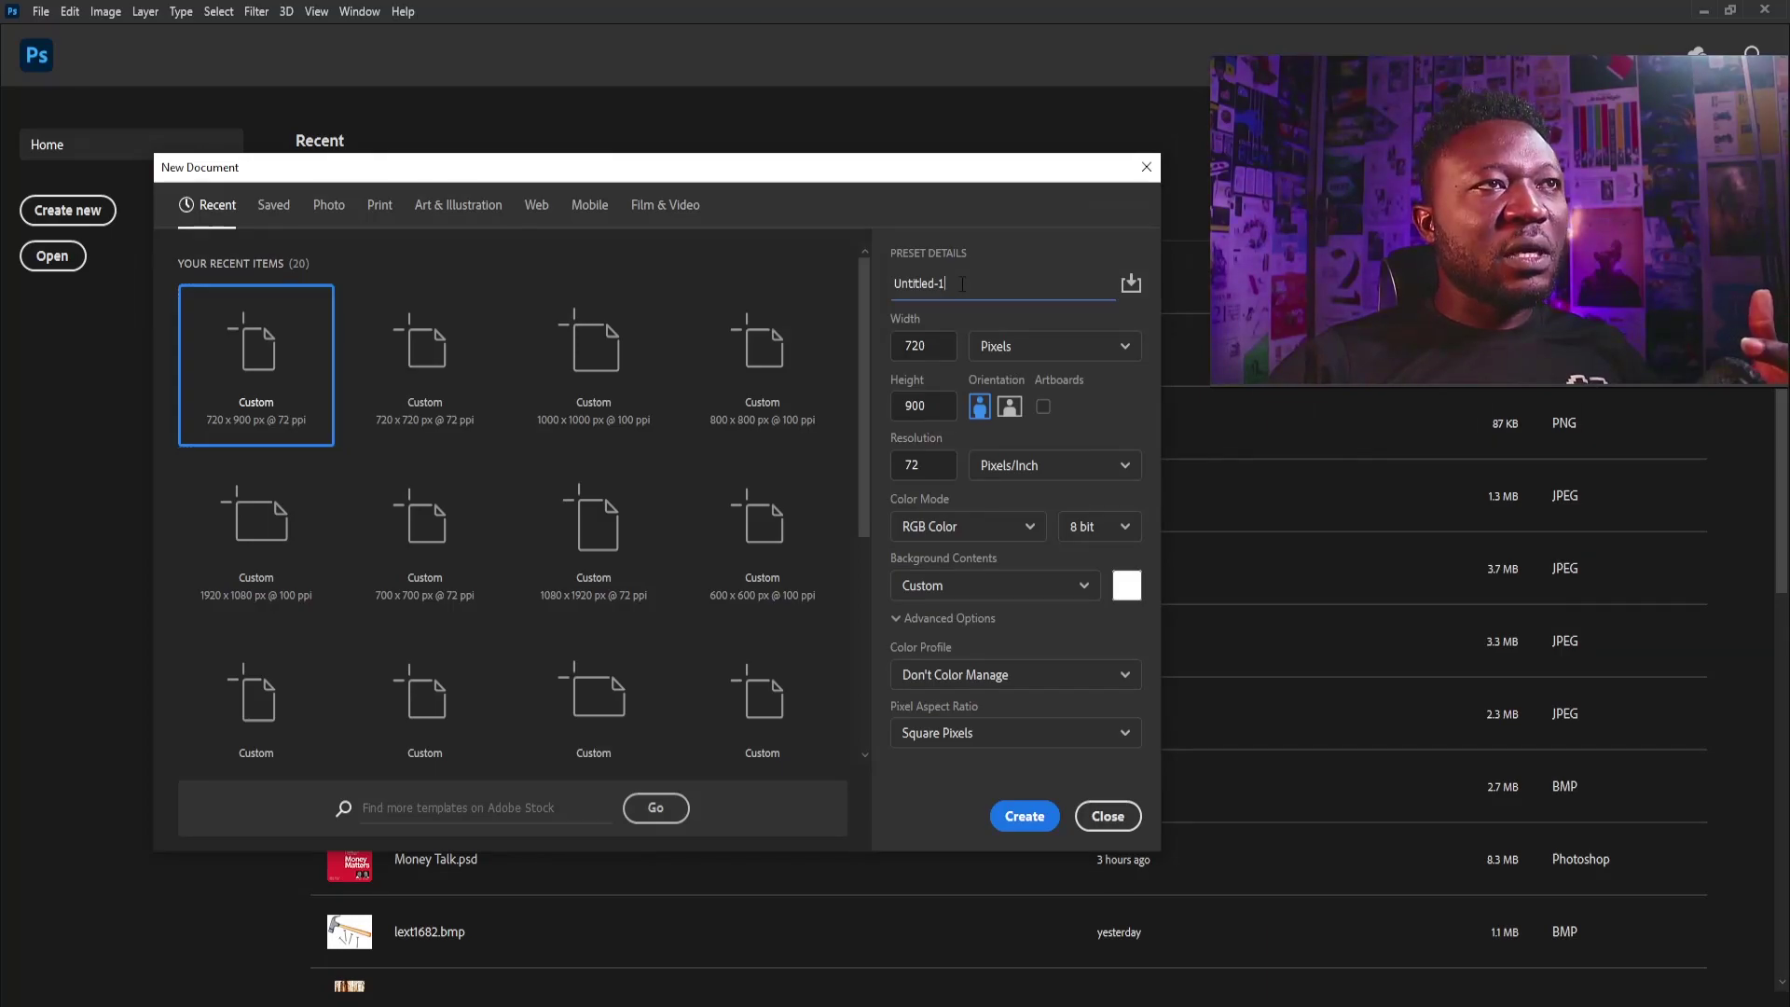
Step: Create a new RGB document named Siberia, 720 x 900 pixels at 100 pixels/inch
{"action": "type", "text": "s"}
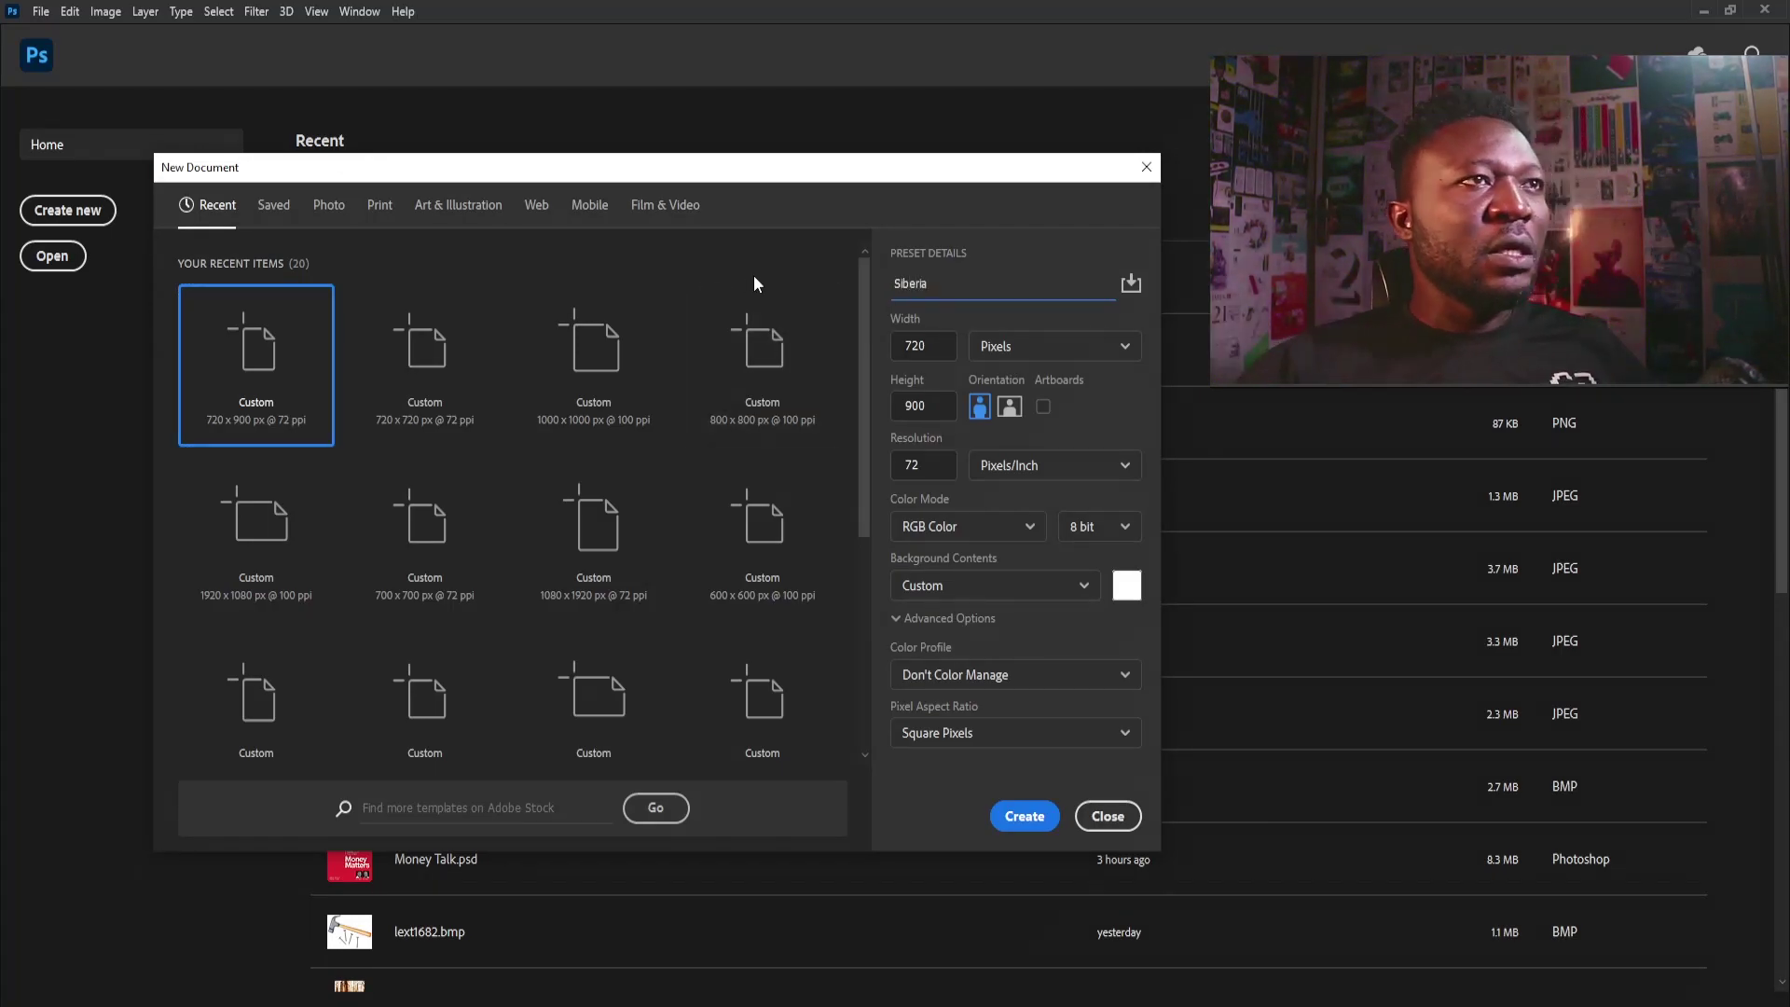
{"action": "left_click", "coordinate": [933, 348]}
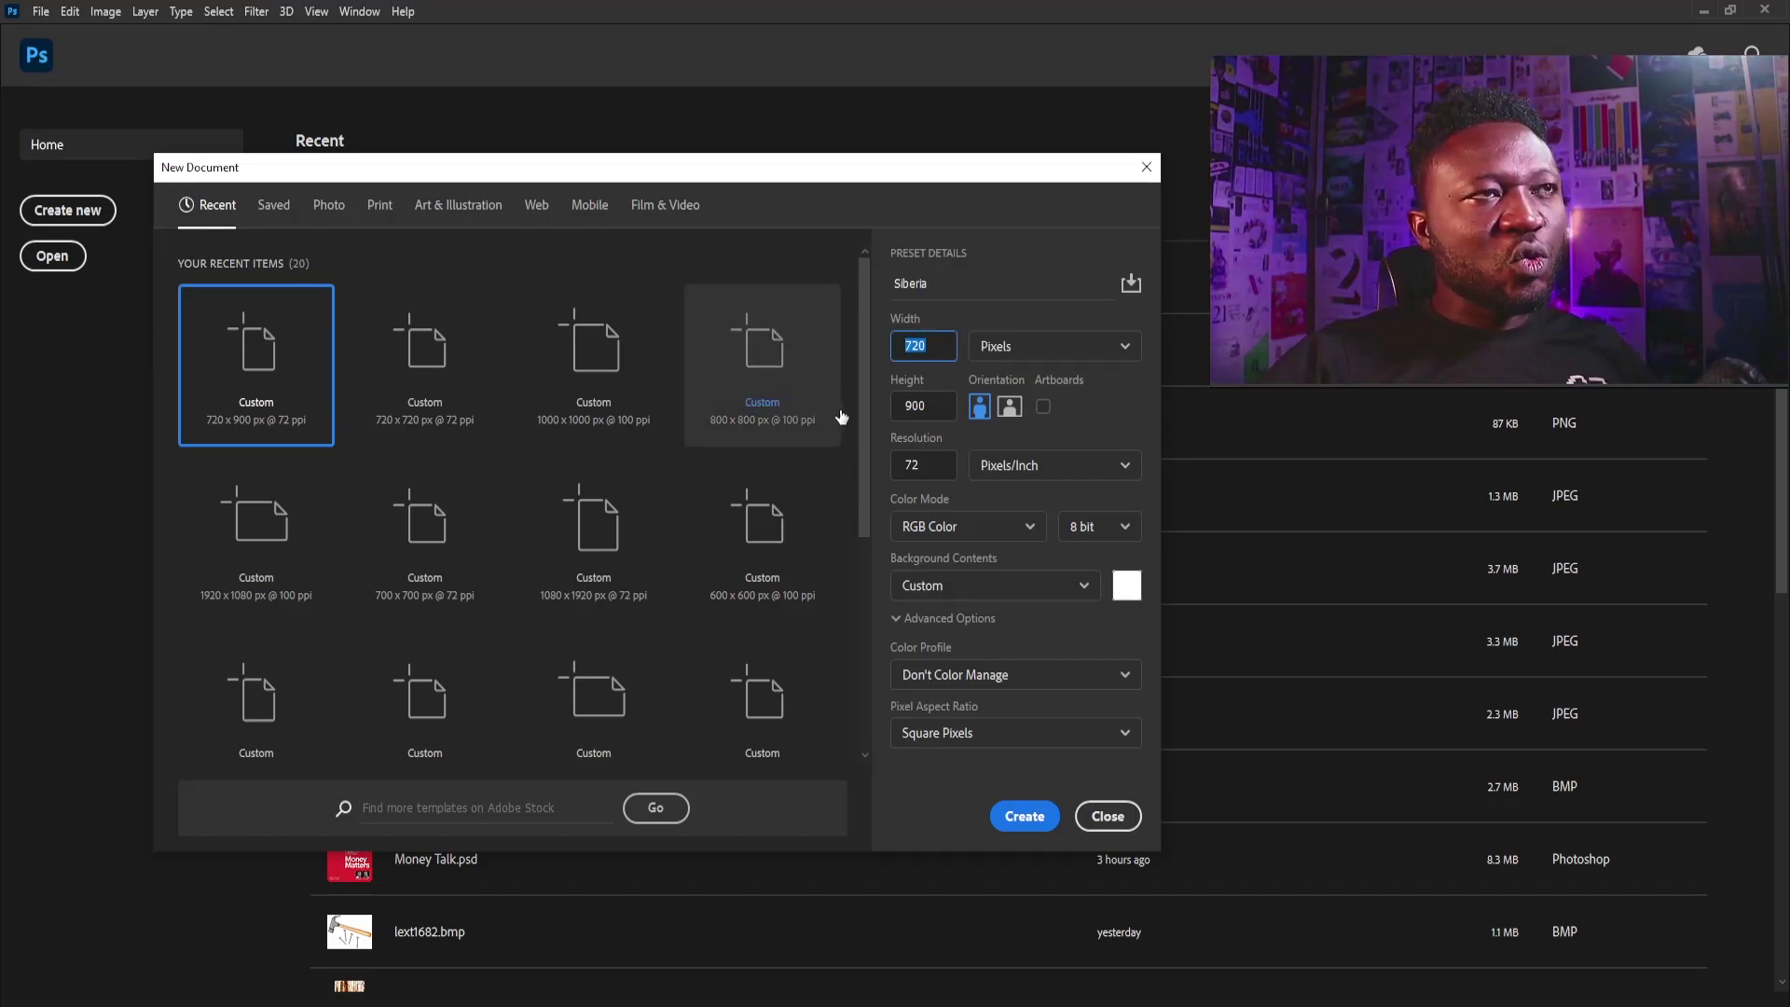
{"action": "left_click", "coordinate": [928, 411]}
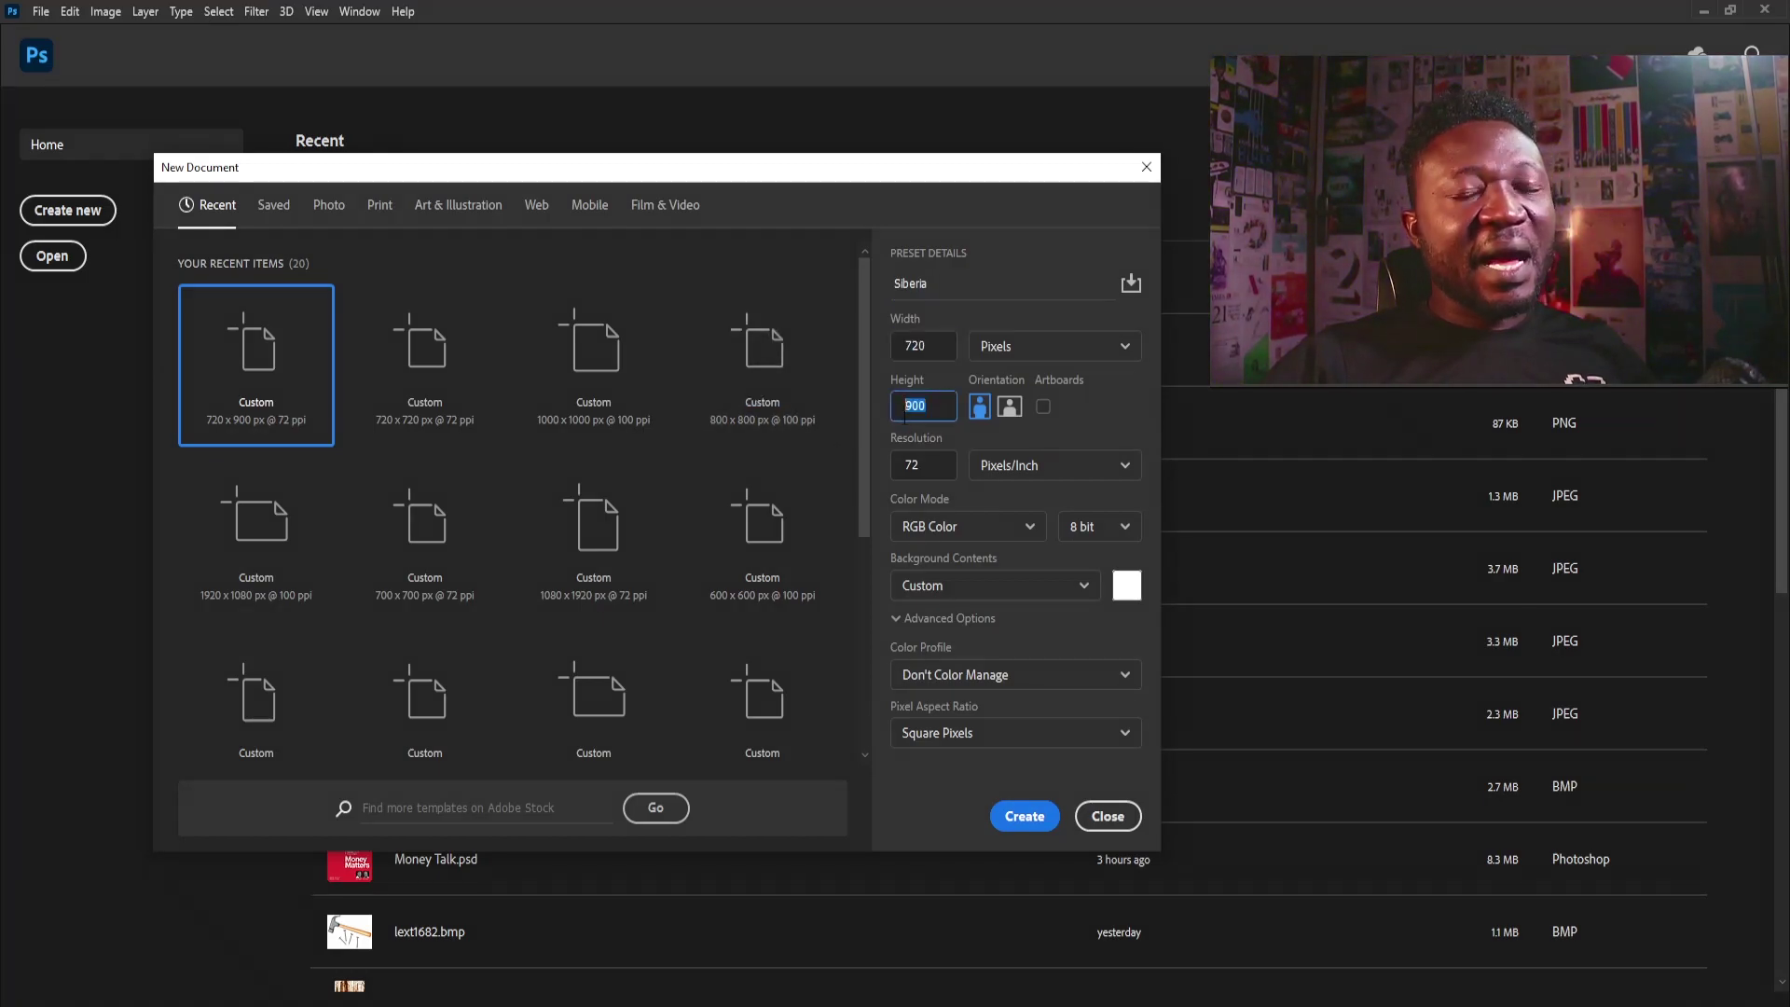
{"action": "left_click", "coordinate": [931, 463]}
{"action": "type", "text": "100"}
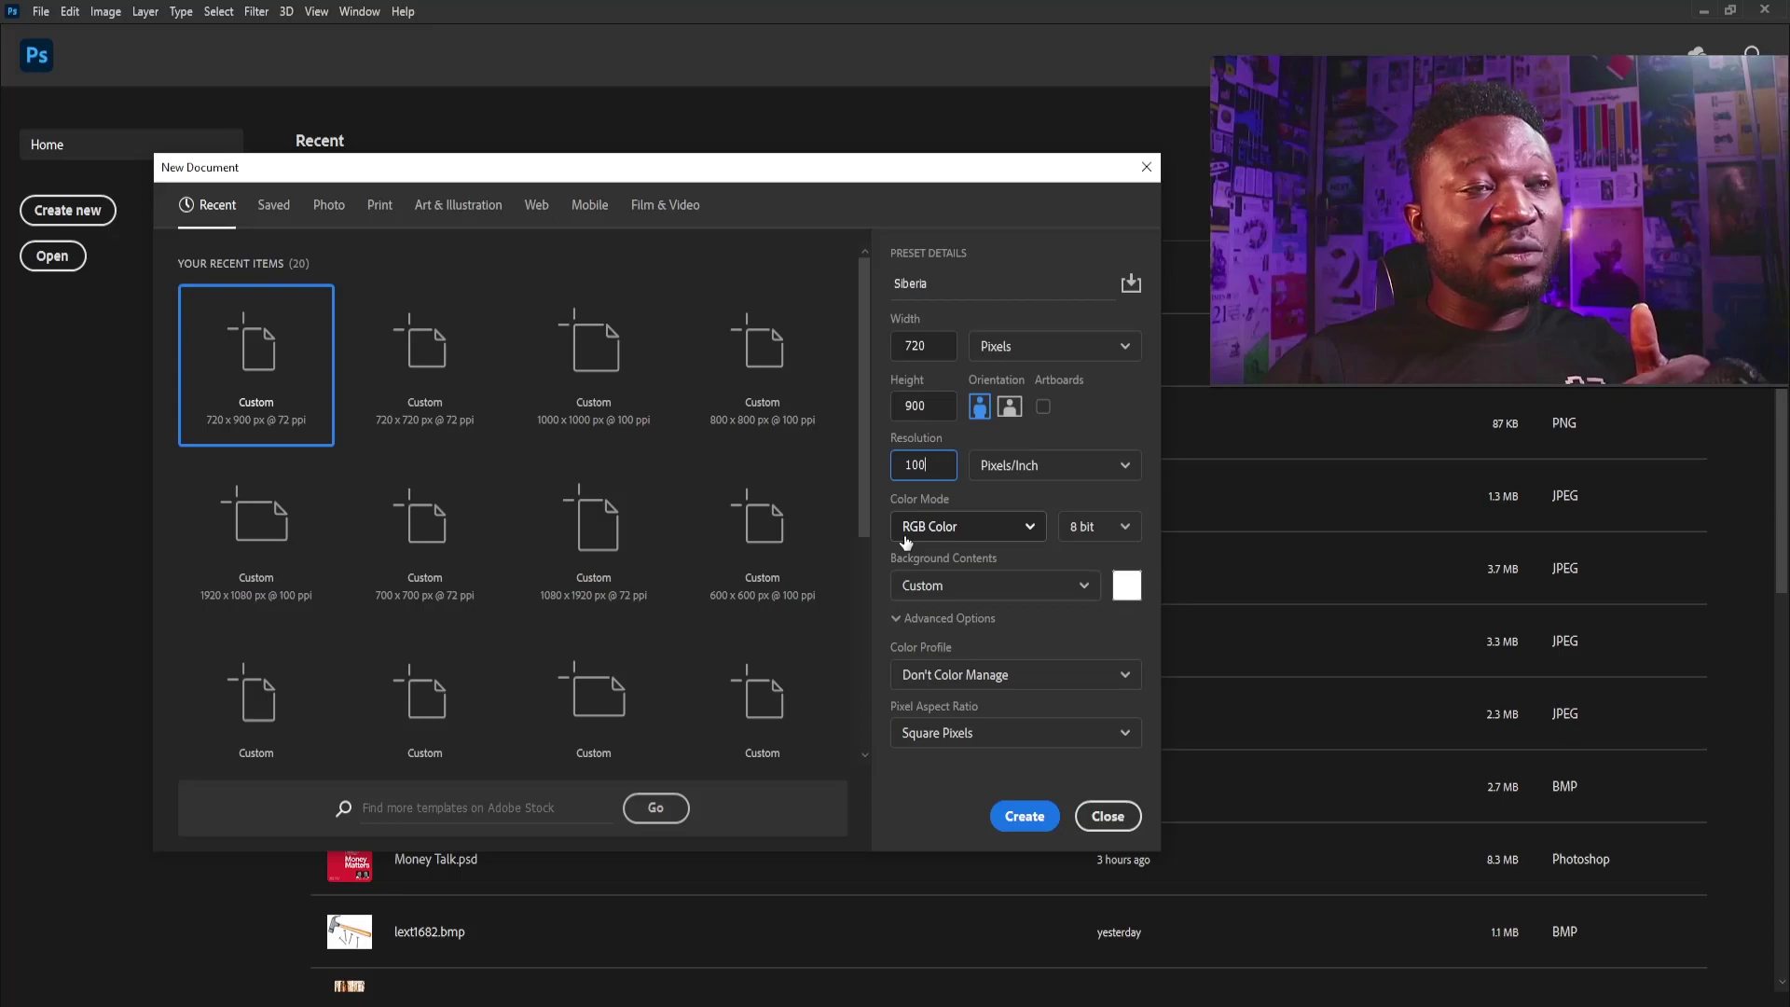
{"action": "left_click_drag", "start_coordinate": [933, 350], "coordinate": [893, 351]}
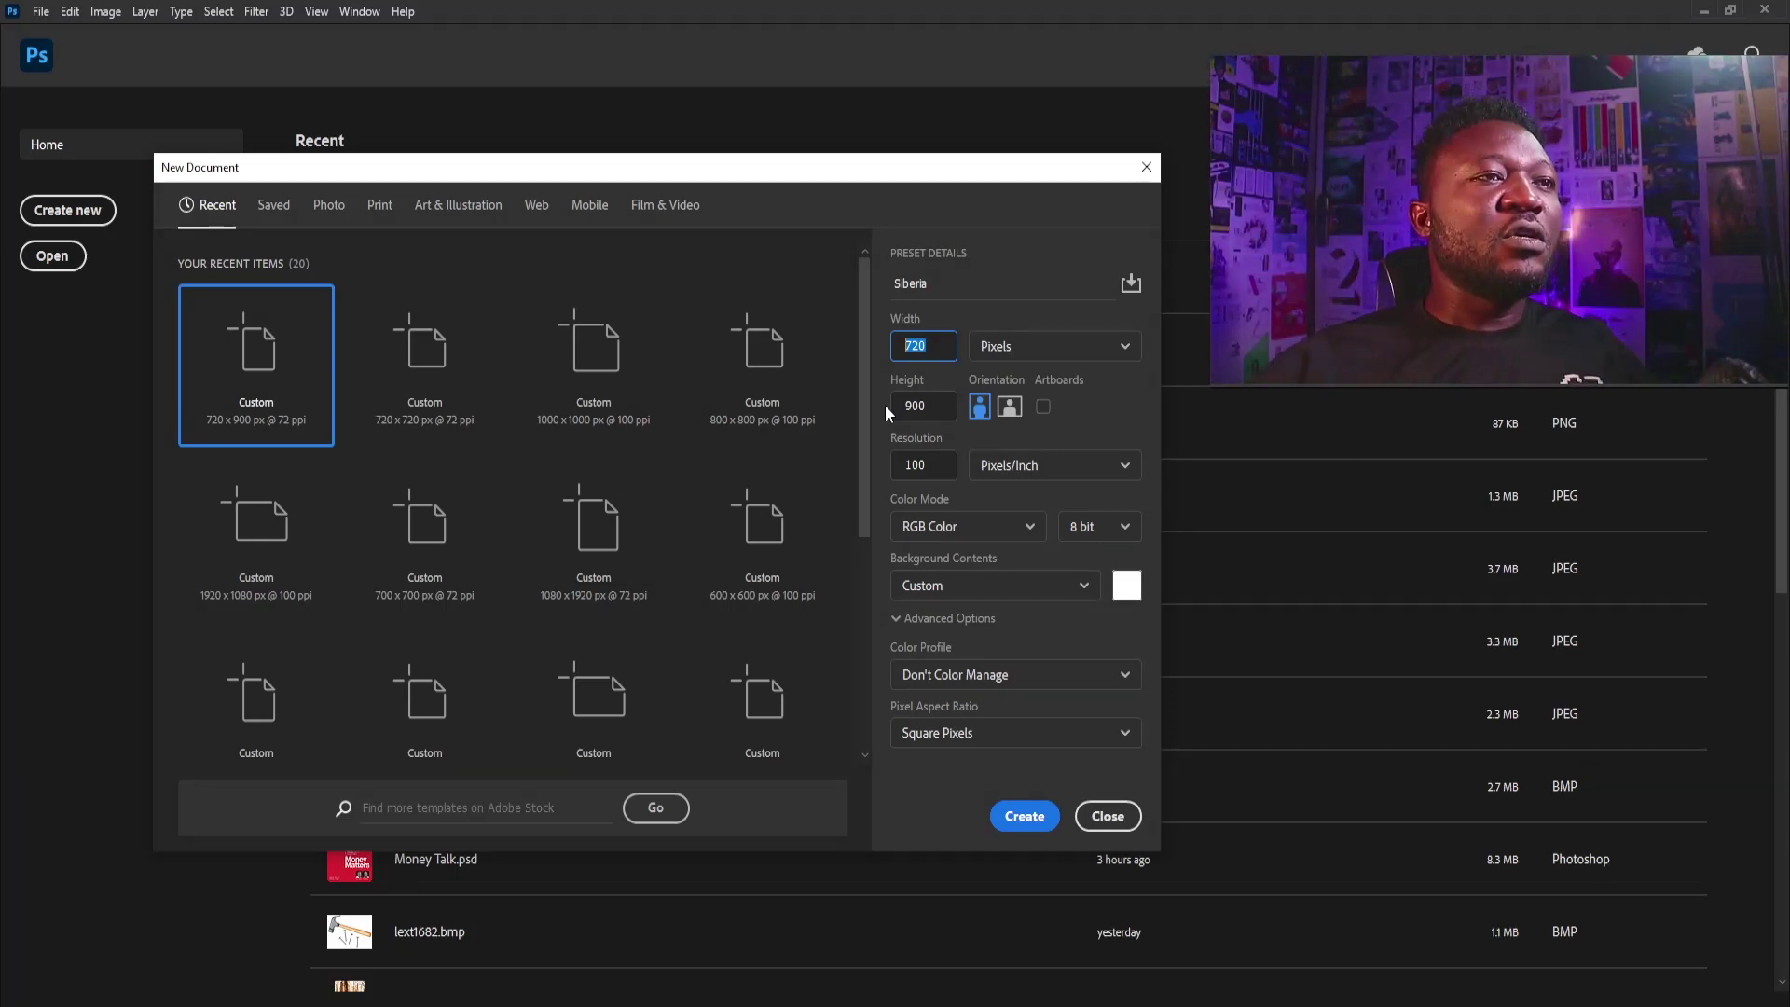
{"action": "left_click", "coordinate": [1011, 820]}
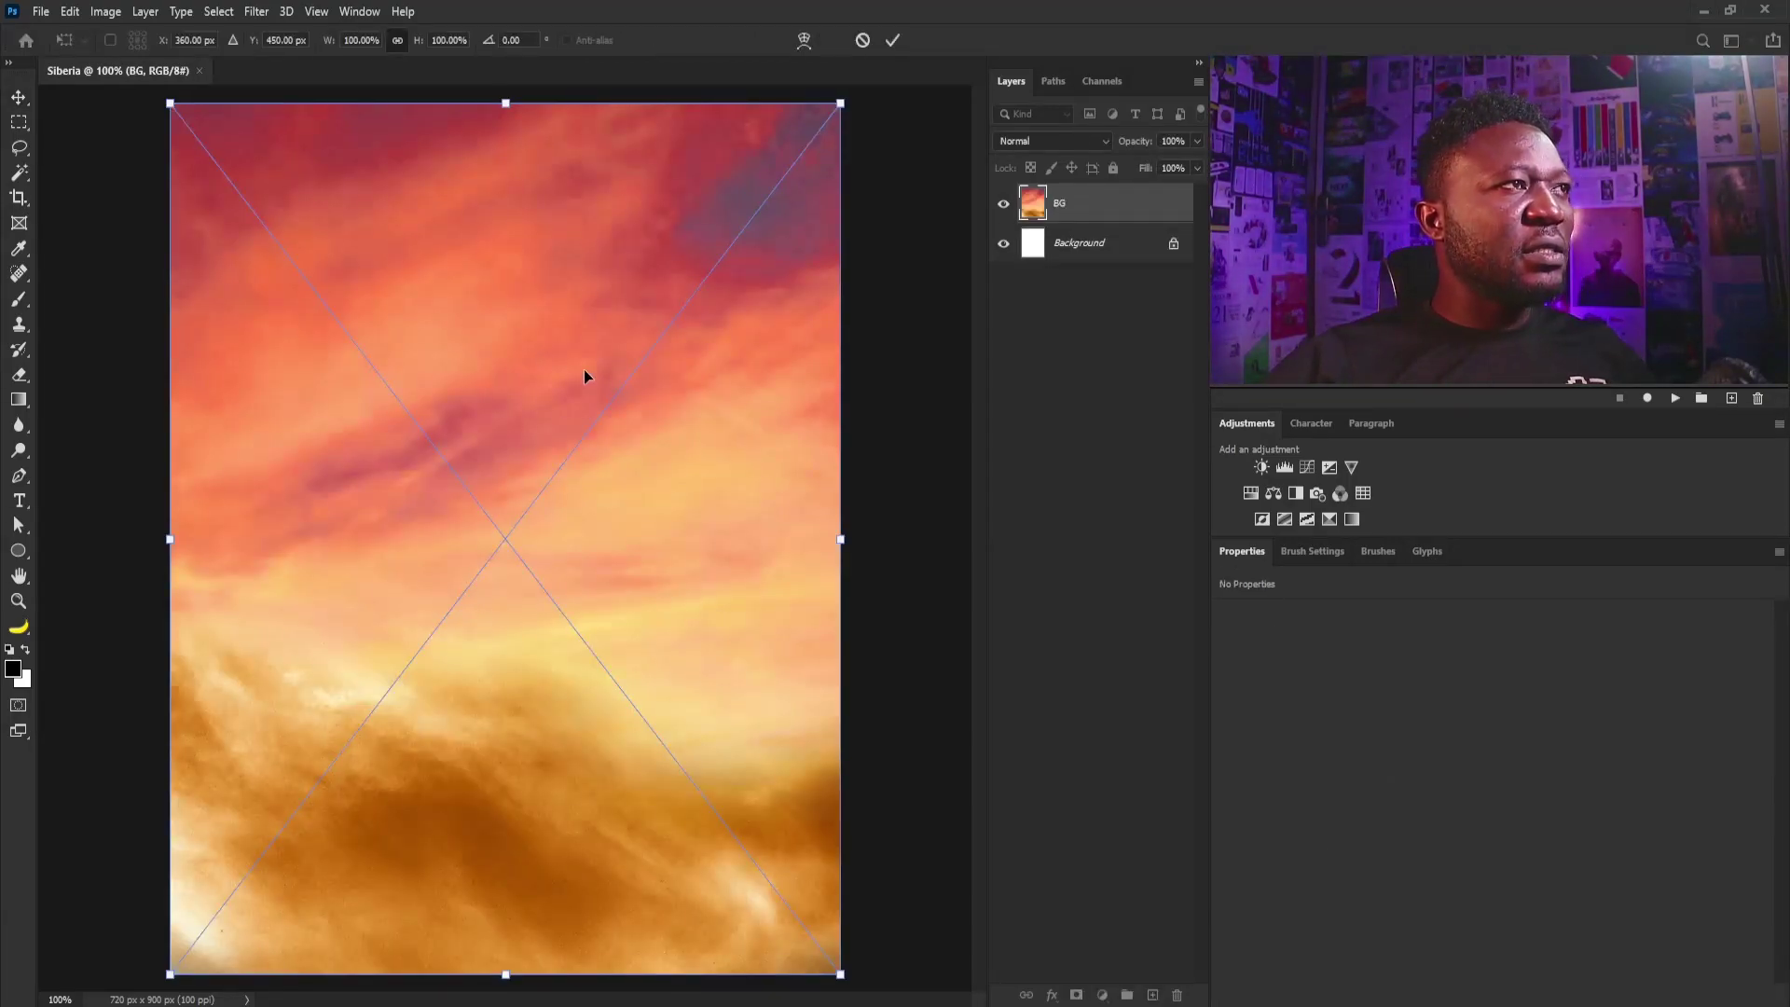
Step: Place the BG sky image and the Man N Canoe image over the full canvas as separate layers
{"action": "key", "text": "Return"}
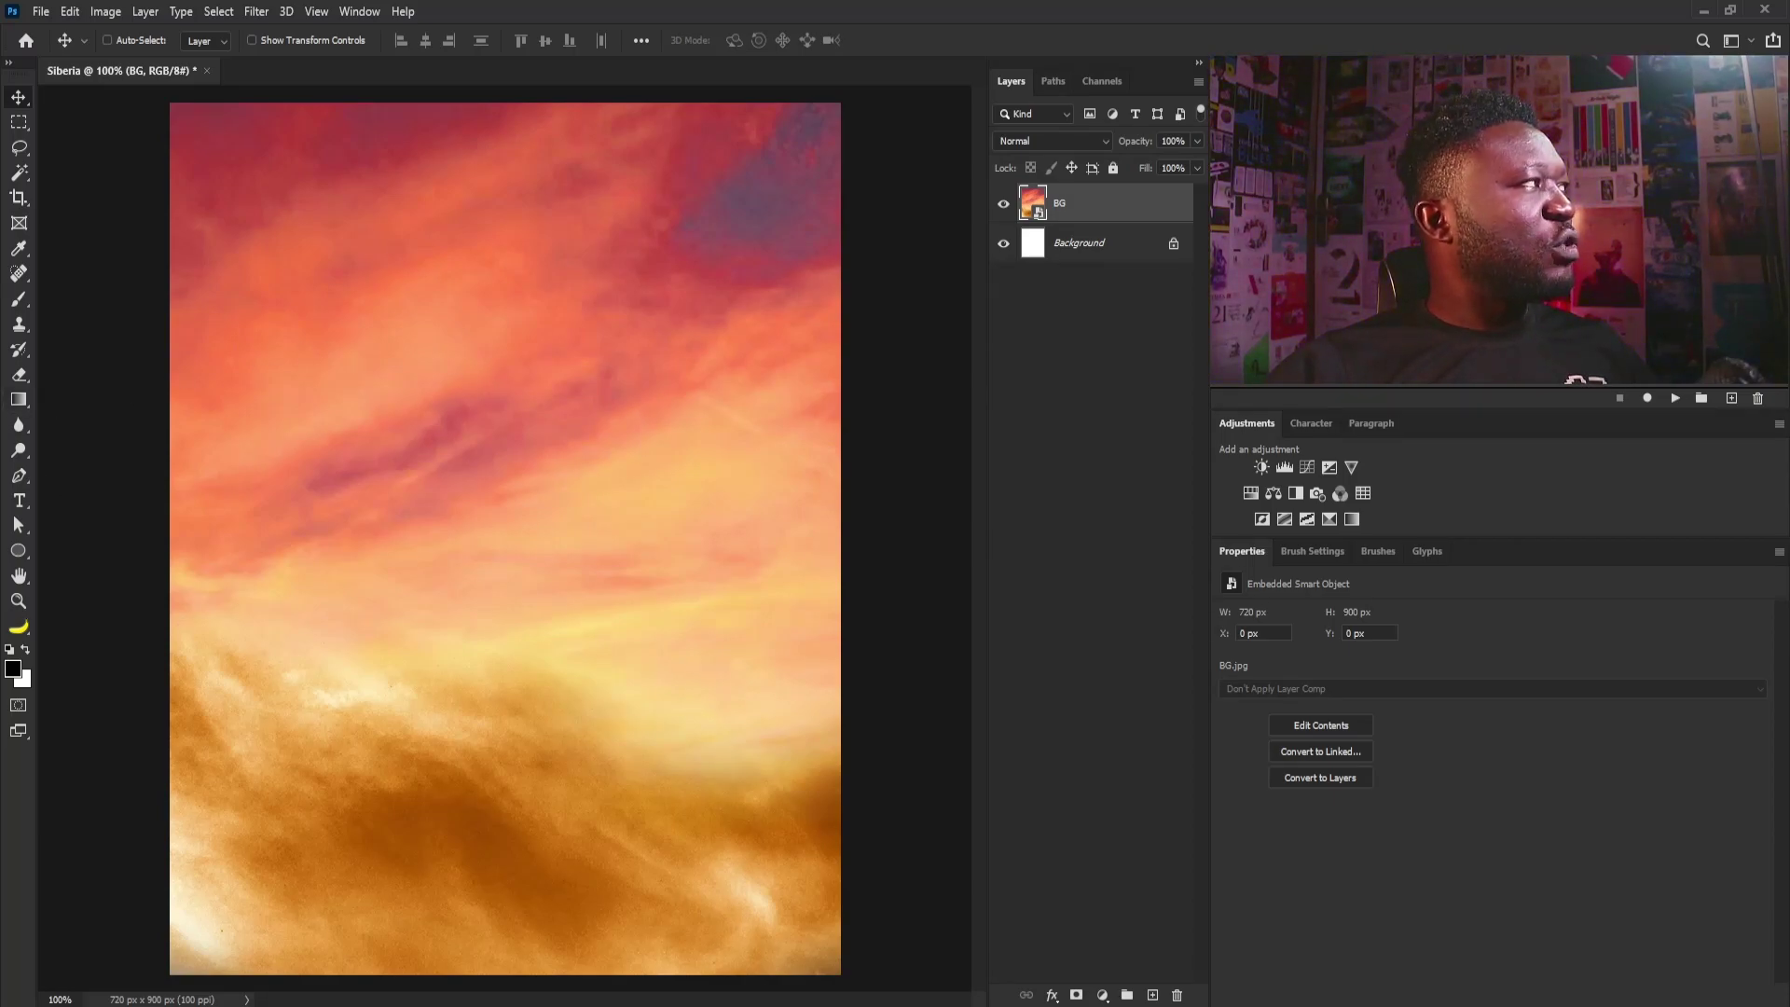
{"action": "left_click_drag", "start_coordinate": [473, 612], "coordinate": [474, 612]}
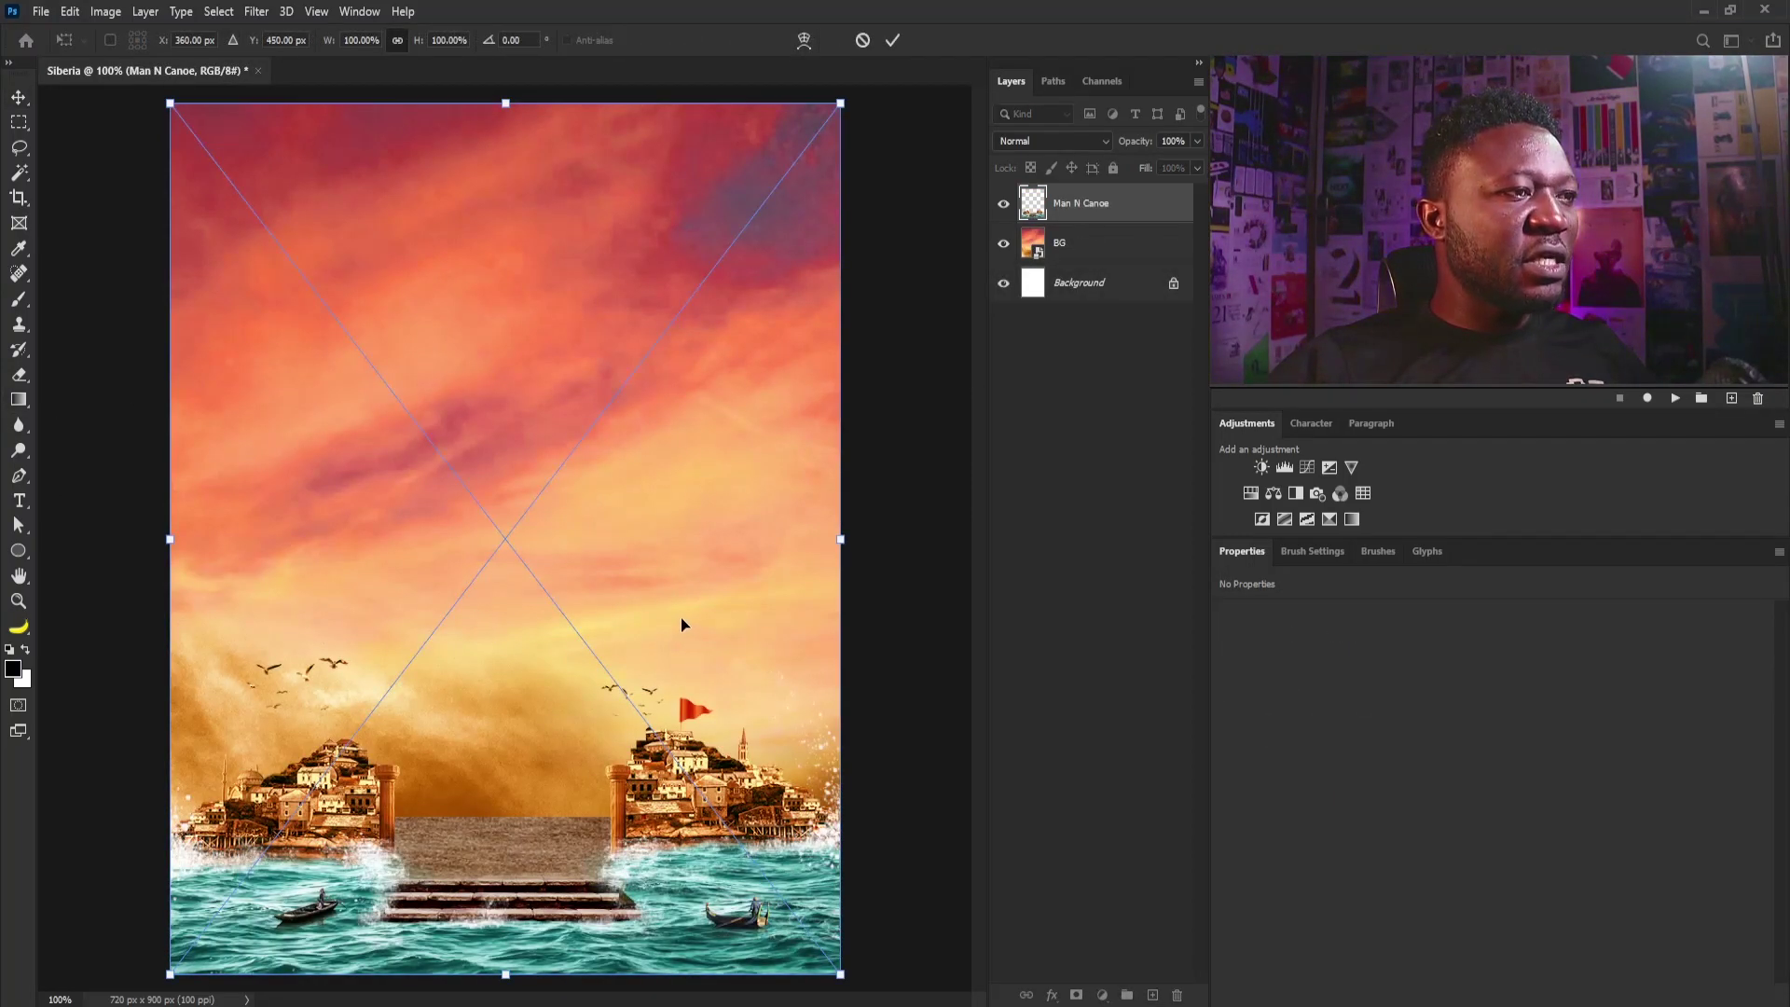
{"action": "key", "text": "Return"}
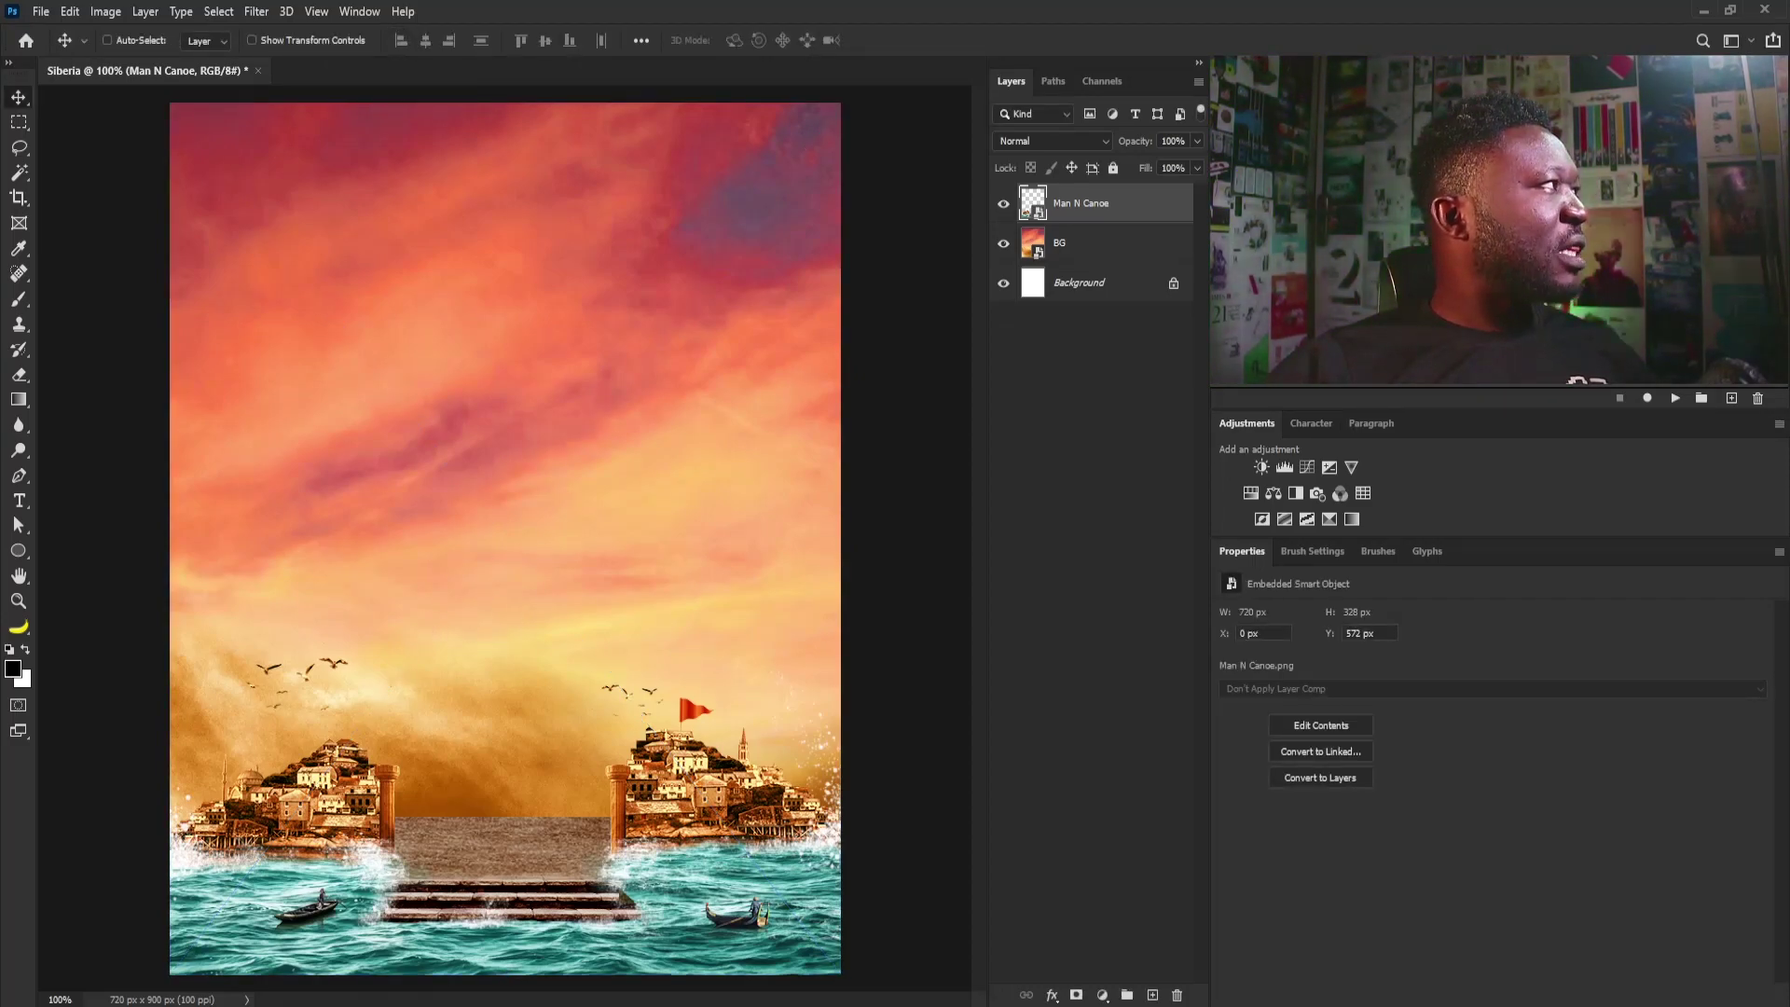
Step: Place the Couple image and scale it down to about 325 x 588 px so the pair stands on the stone platform
{"action": "left_click_drag", "start_coordinate": [439, 483], "coordinate": [438, 479]}
{"action": "left_click_drag", "start_coordinate": [841, 102], "coordinate": [710, 220]}
{"action": "key", "text": "Return"}
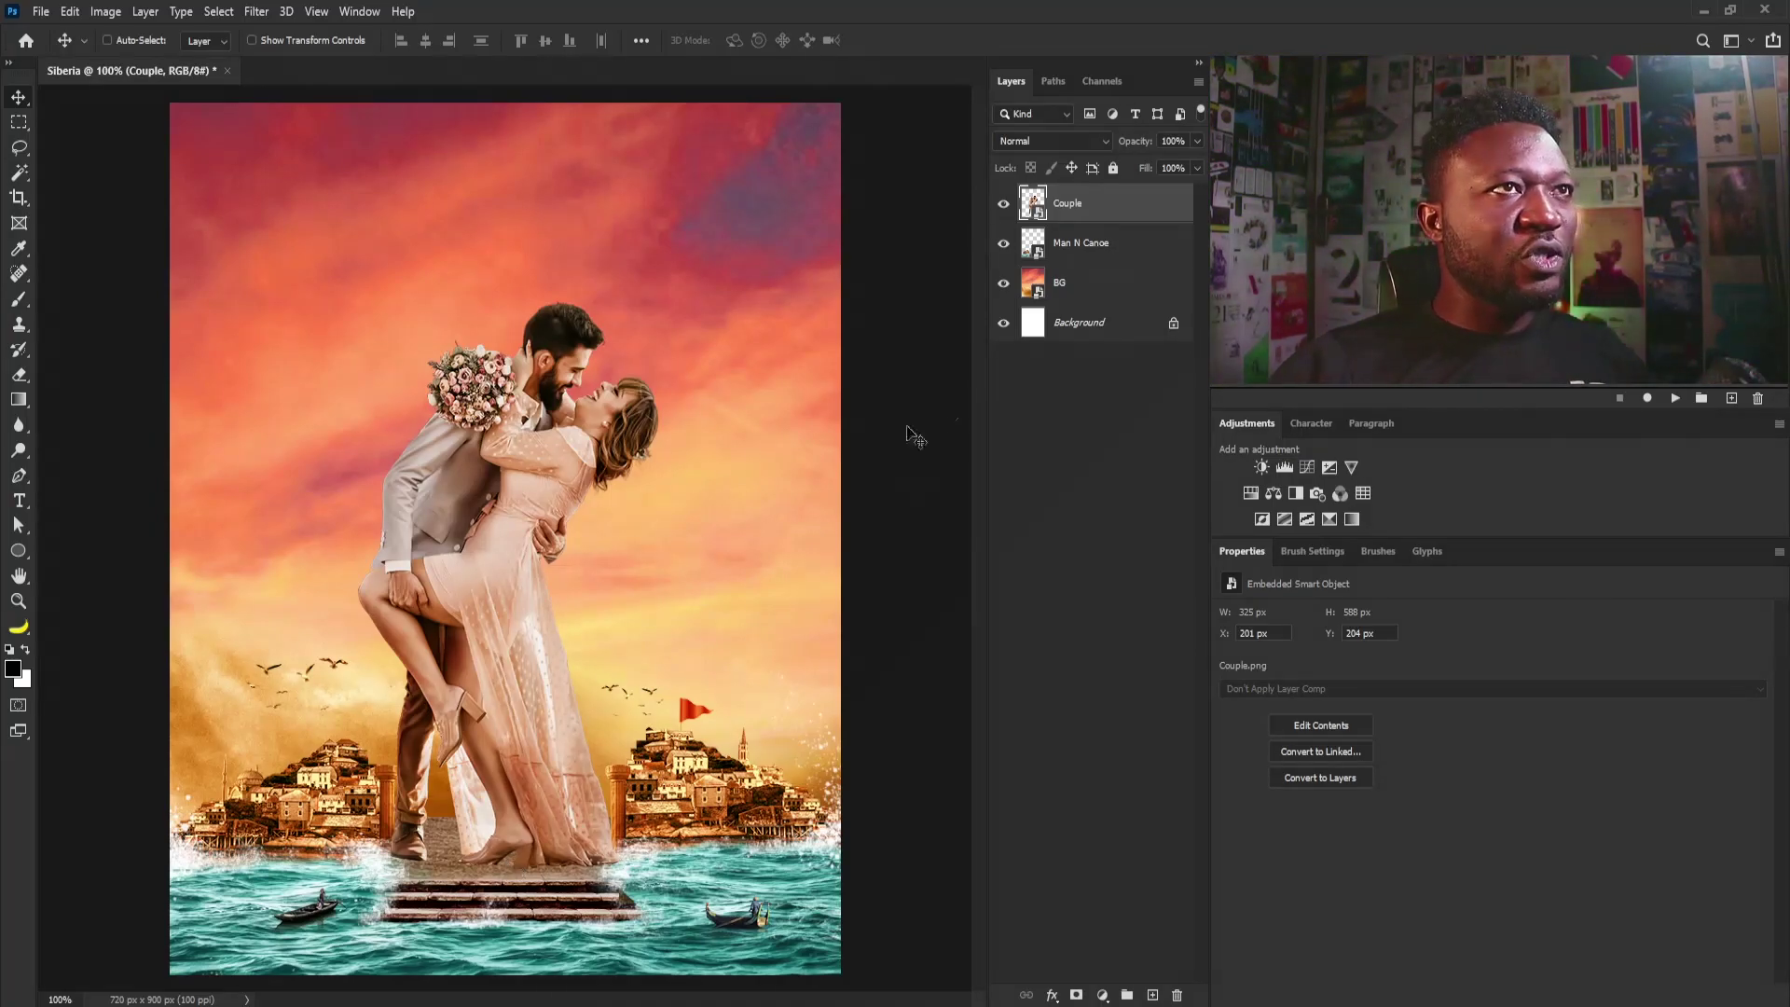
Step: Add a new layer named Shadow directly above the Man N Canoe layer
{"action": "key", "text": "ctrl+space"}
{"action": "left_click_drag", "start_coordinate": [463, 852], "coordinate": [512, 695]}
{"action": "left_click", "coordinate": [1098, 245]}
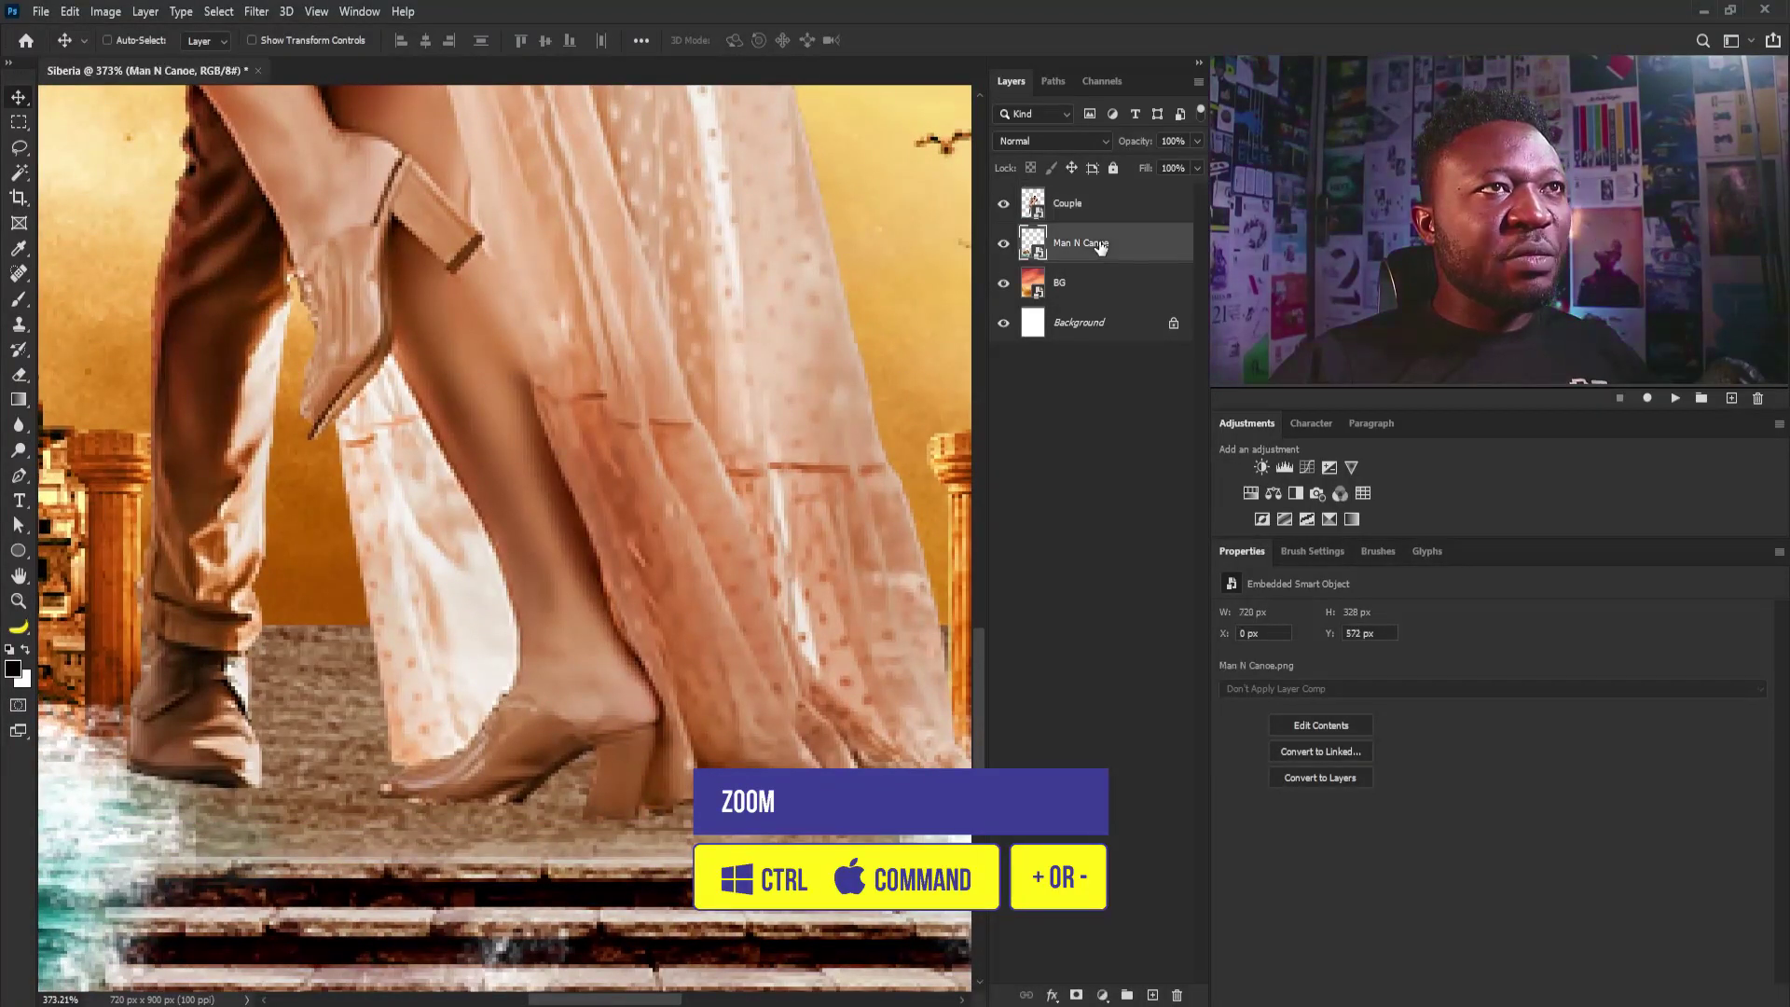
{"action": "left_click", "coordinate": [1153, 995], "text": "alt"}
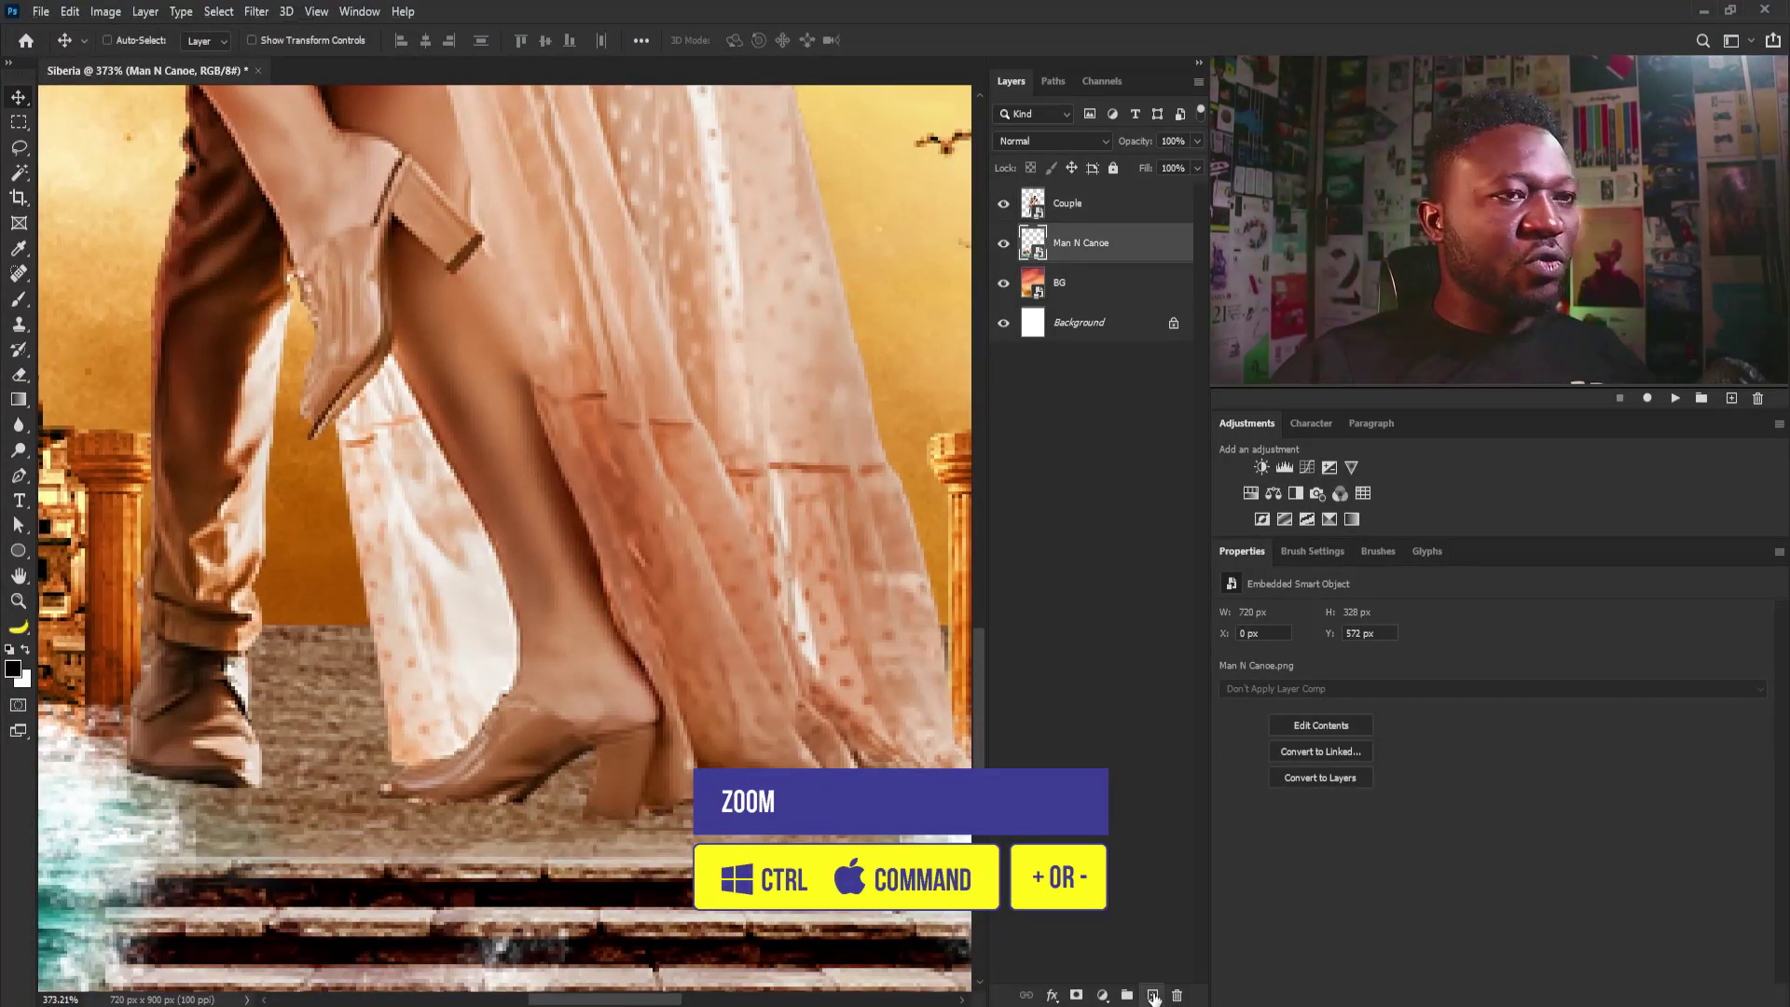
{"action": "type", "text": "Shadow"}
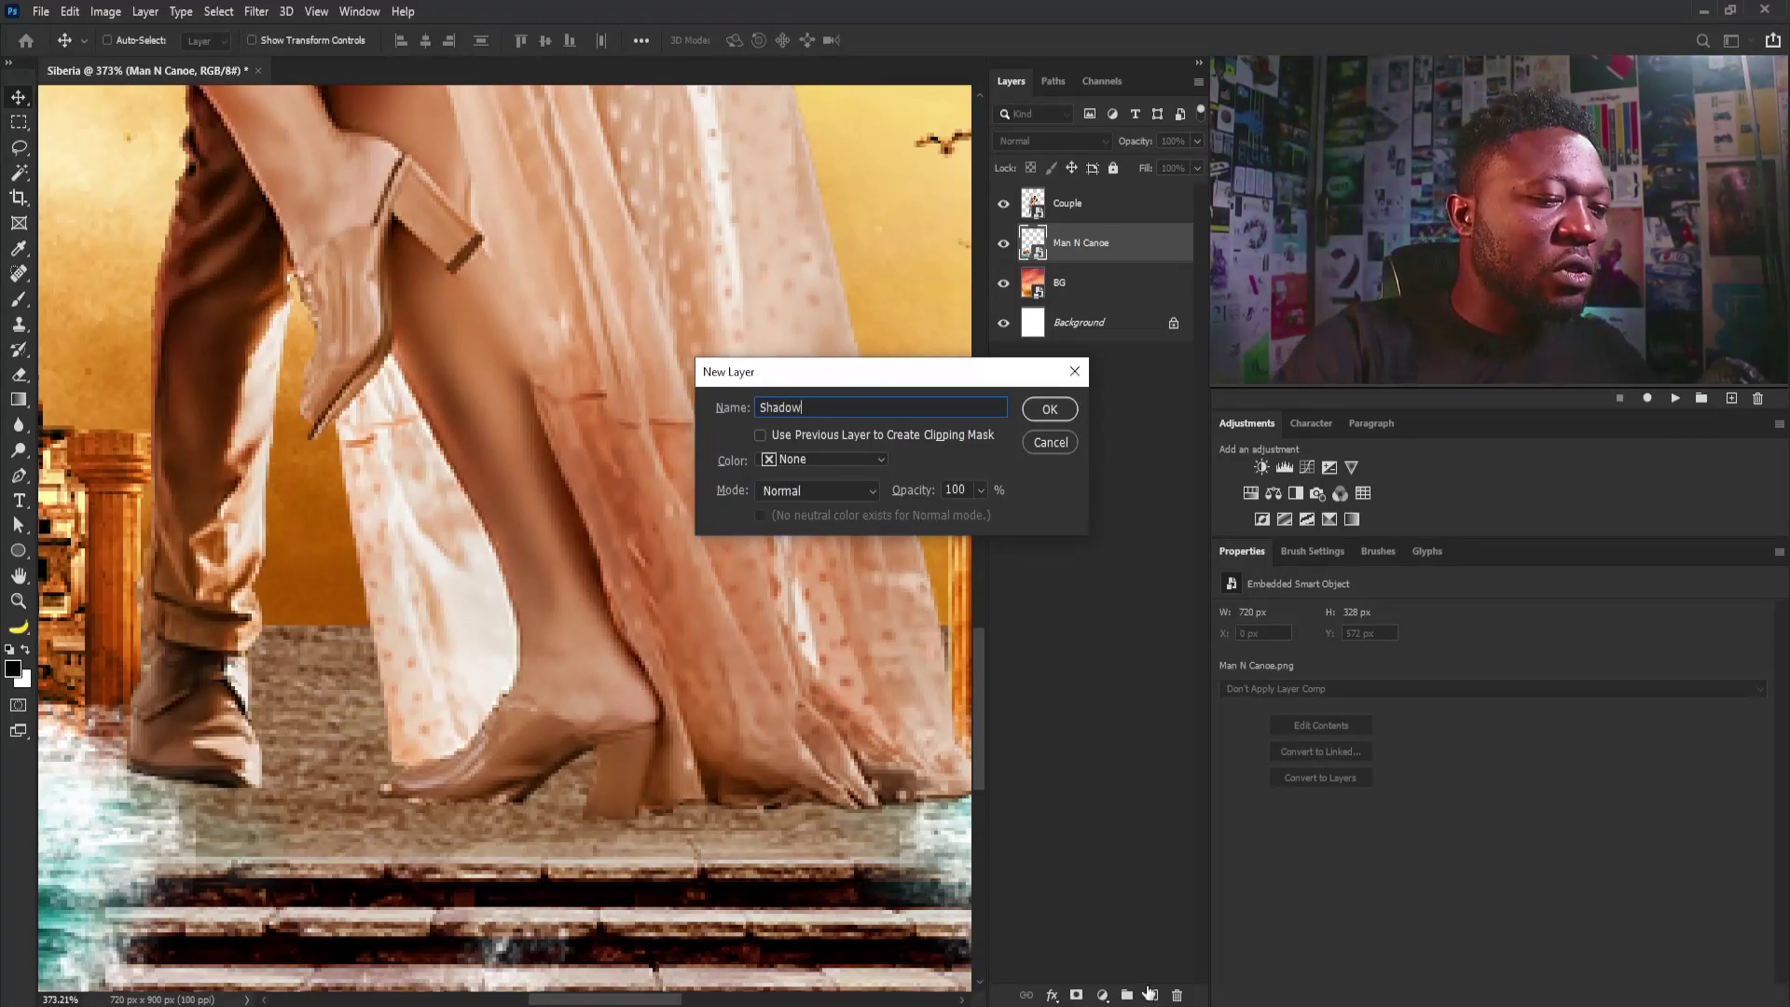
{"action": "key", "text": "Return"}
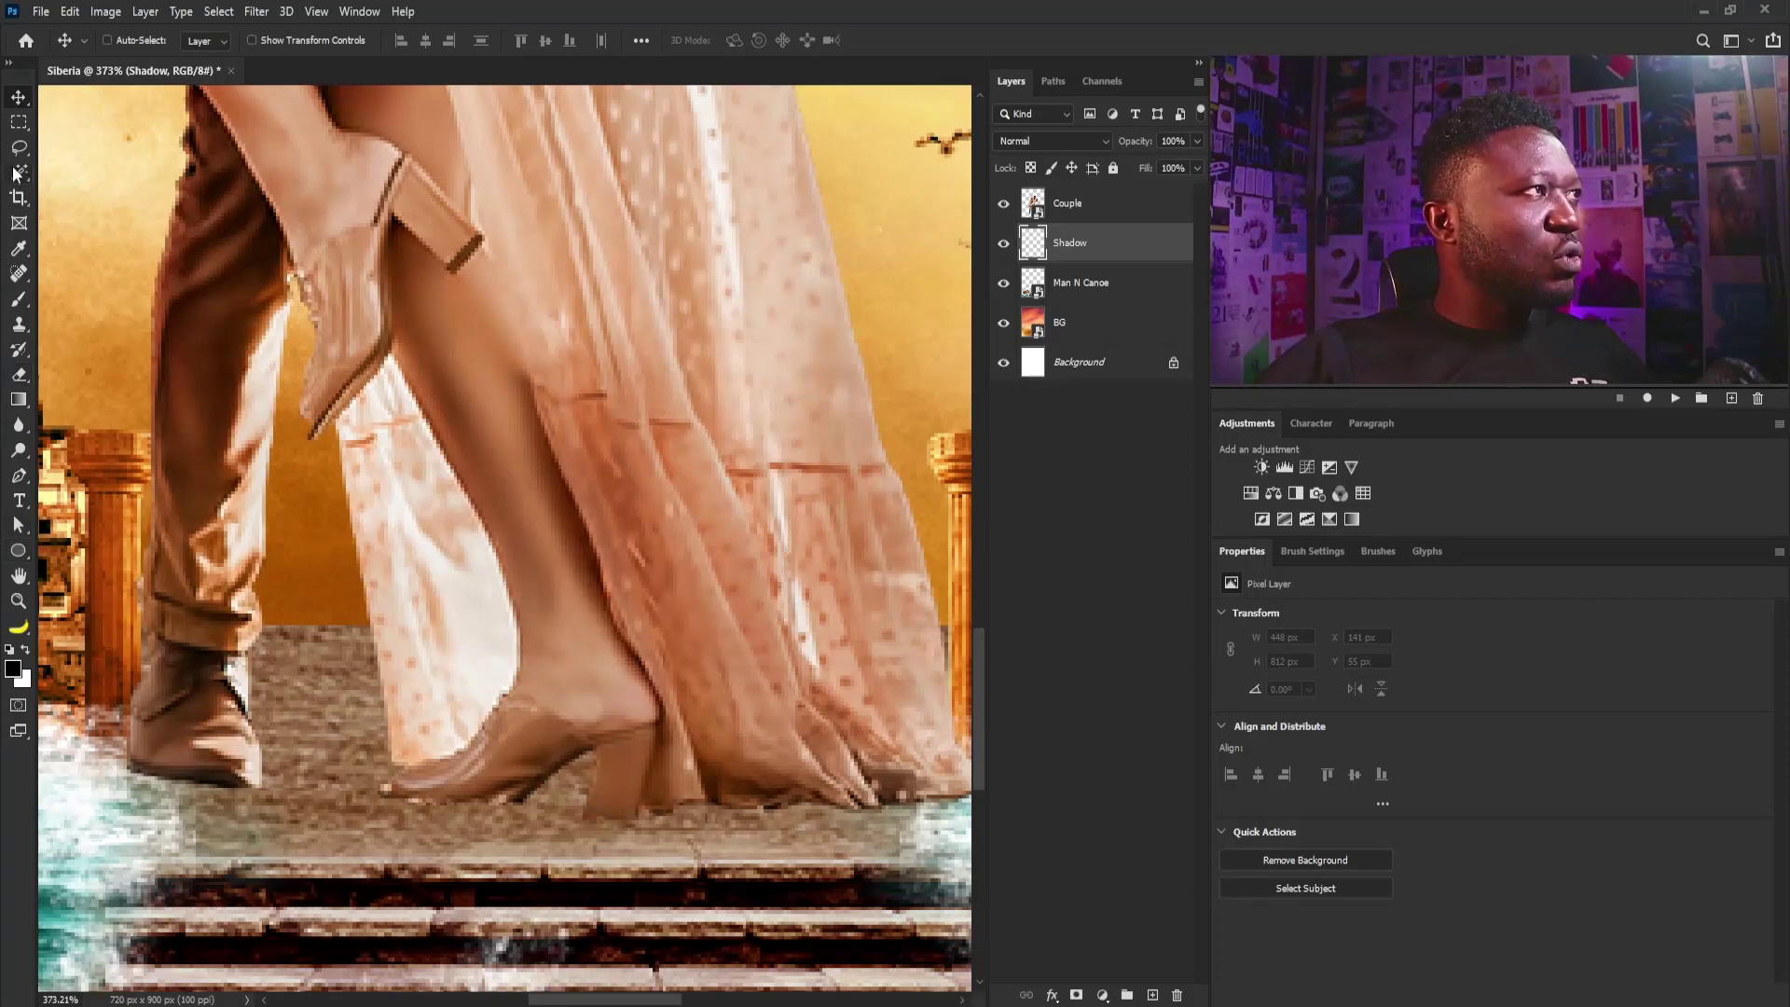
Step: Fill a flat elliptical selection of about 174 x 9 px with black under the woman's shoe and dress hem, and deselect it
{"action": "left_click", "coordinate": [18, 126]}
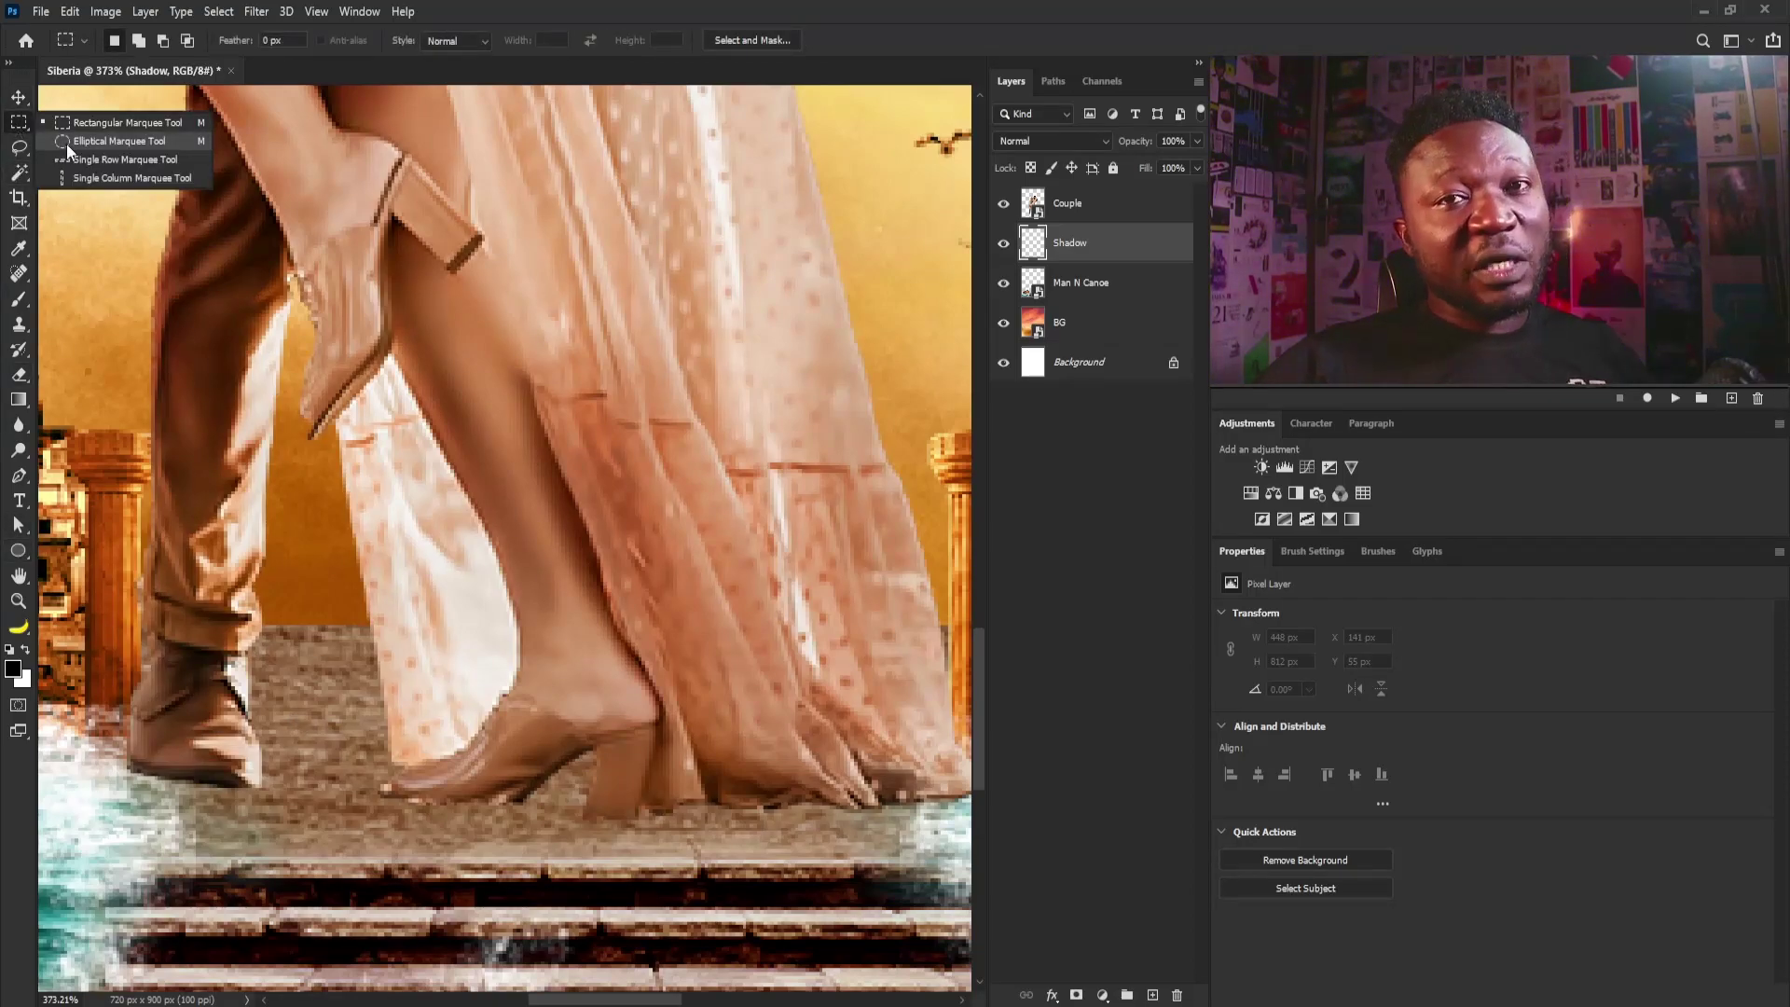
{"action": "left_click", "coordinate": [65, 144]}
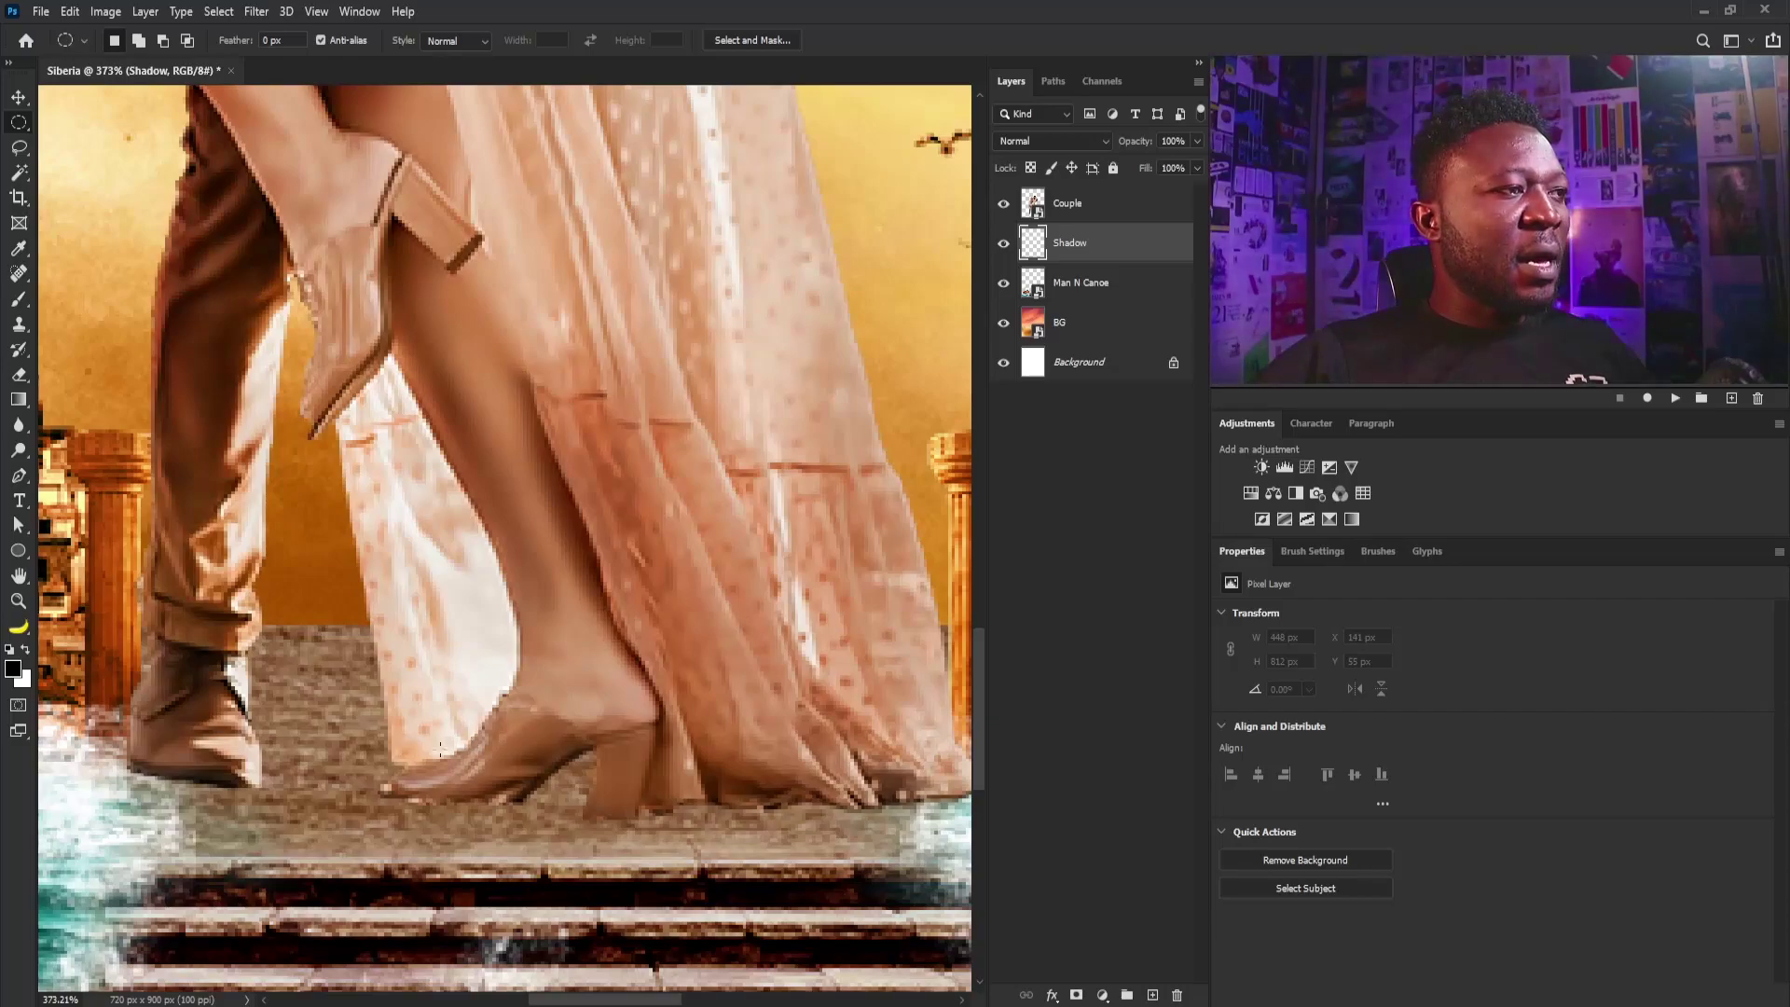
{"action": "left_click_drag", "start_coordinate": [361, 788], "coordinate": [965, 819]}
{"action": "scroll", "coordinate": [767, 655], "scroll_direction": "down", "scroll_amount": 2}
{"action": "left_click_drag", "start_coordinate": [767, 655], "coordinate": [712, 690]}
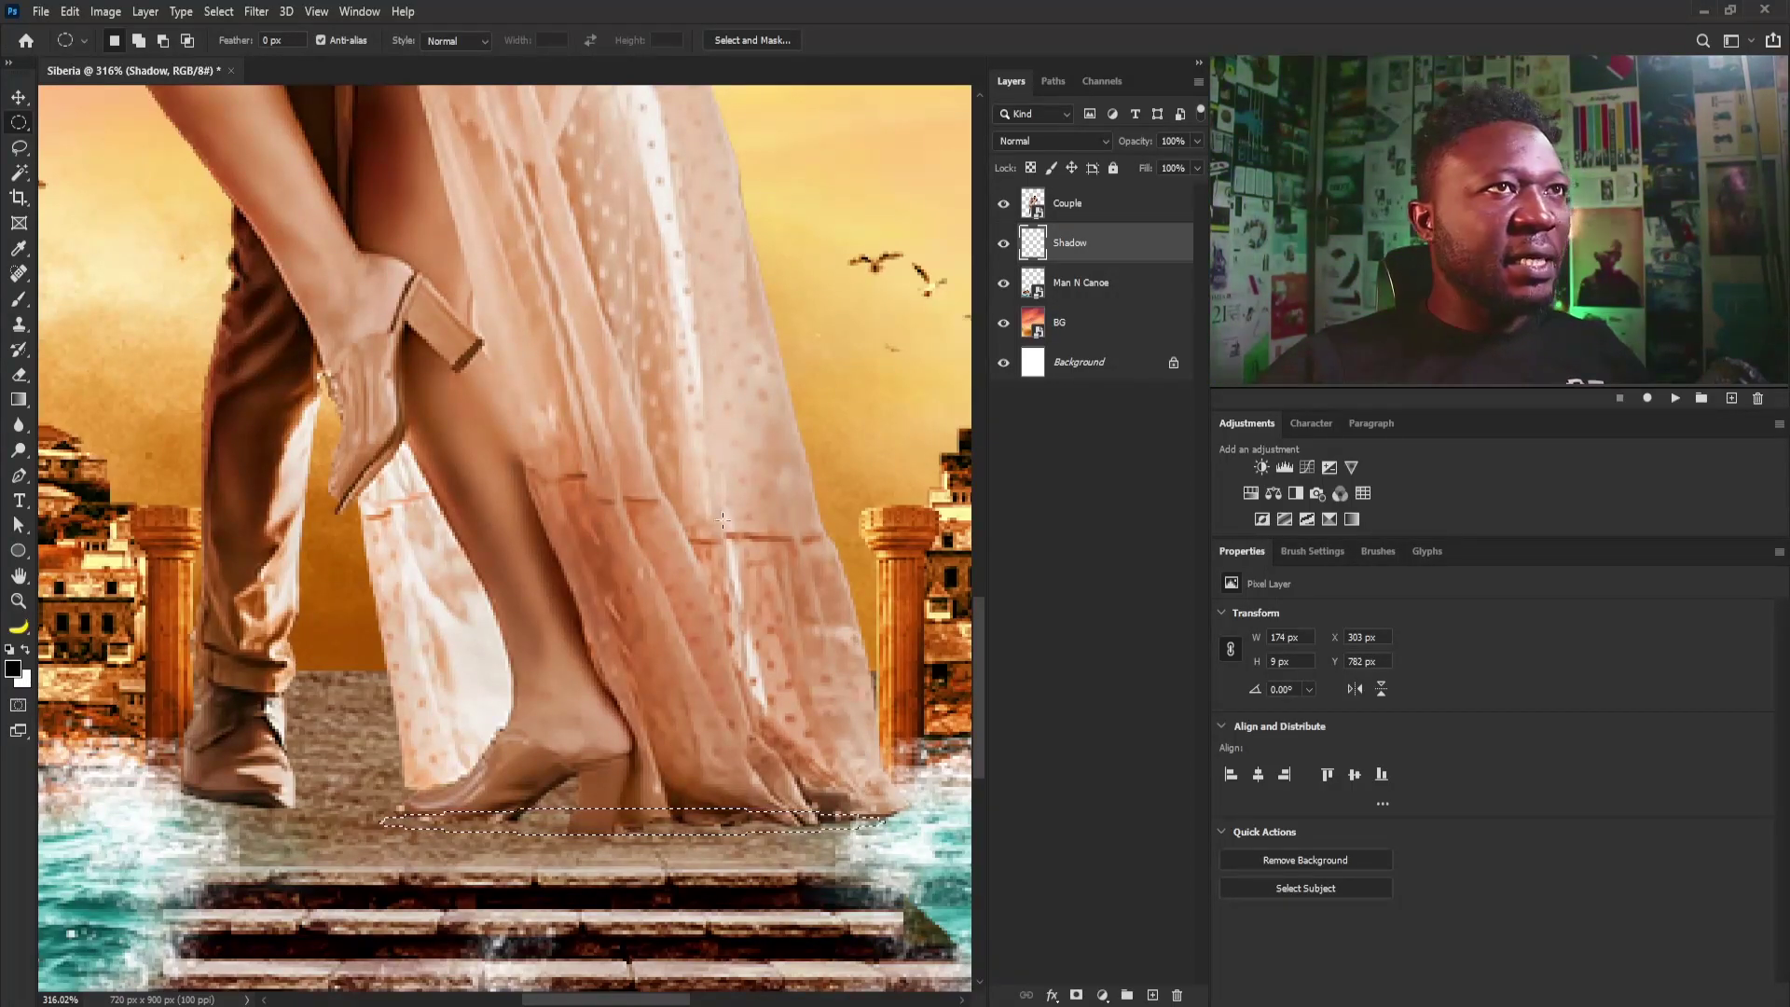
{"action": "key", "text": "alt+BackSpace"}
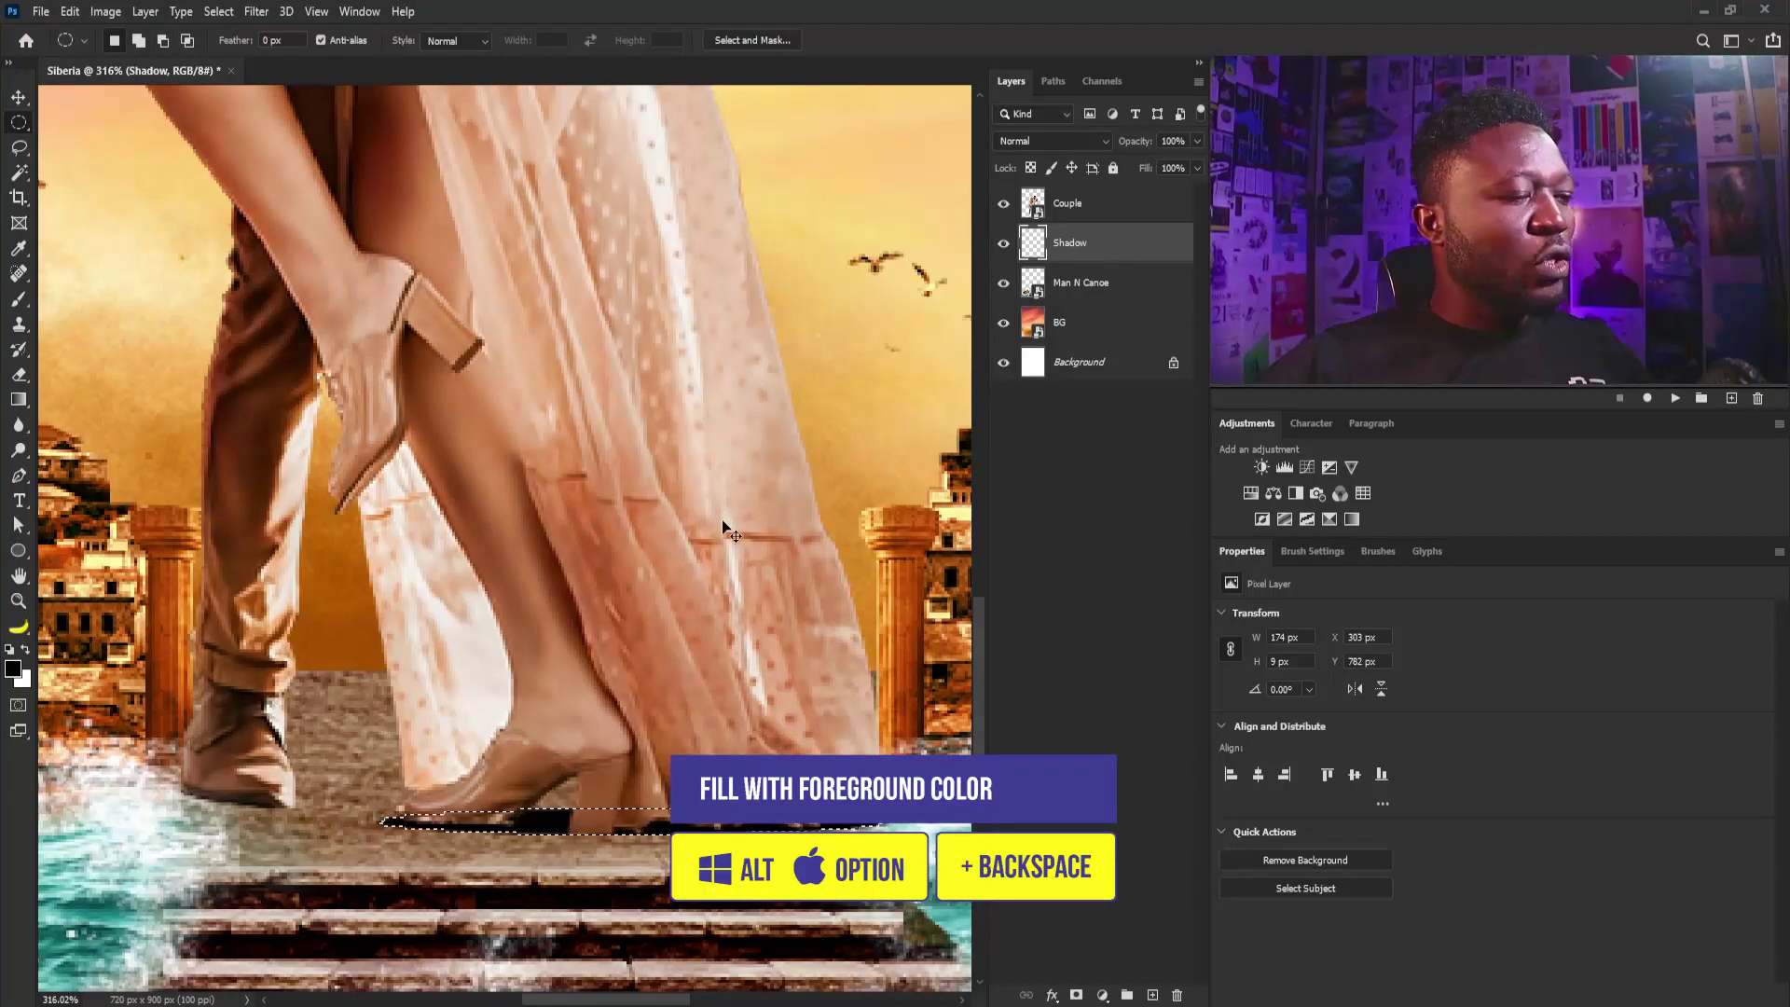
{"action": "key", "text": "ctrl+d"}
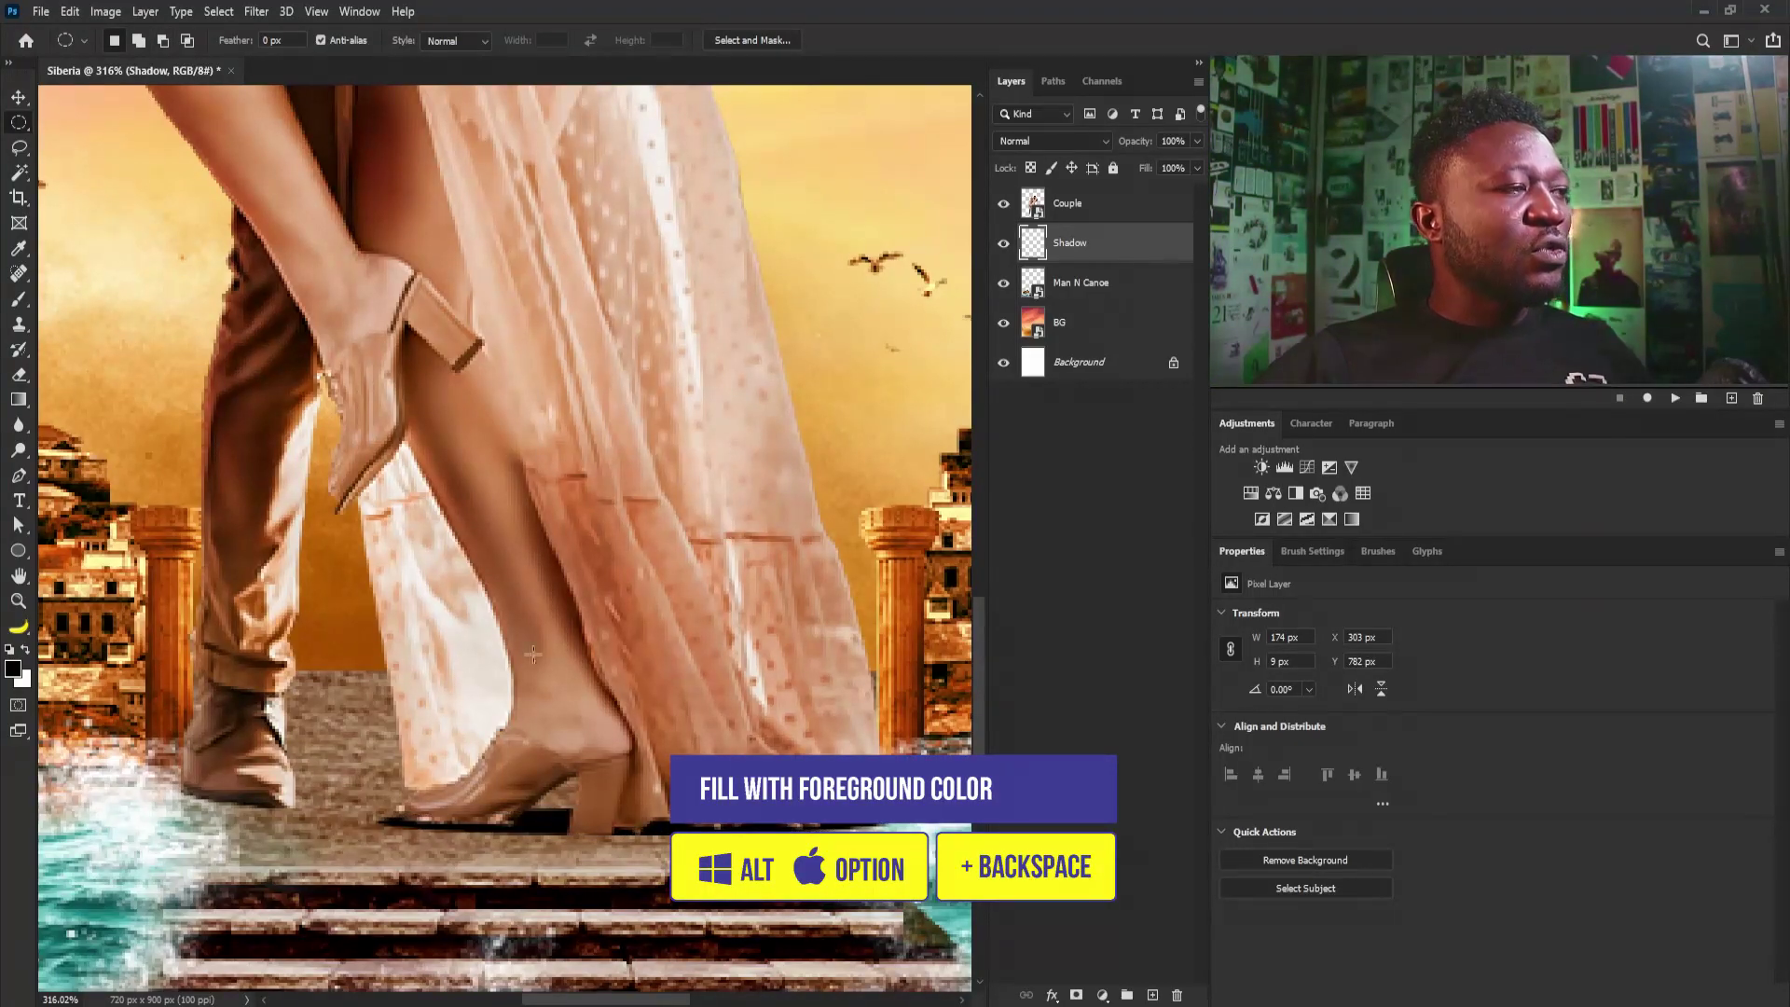
Step: Fill a thin elliptical selection of about 41 x 4 px with black under the man's shoe, and deselect it
{"action": "left_click", "coordinate": [227, 813]}
{"action": "left_click_drag", "start_coordinate": [191, 778], "coordinate": [410, 797]}
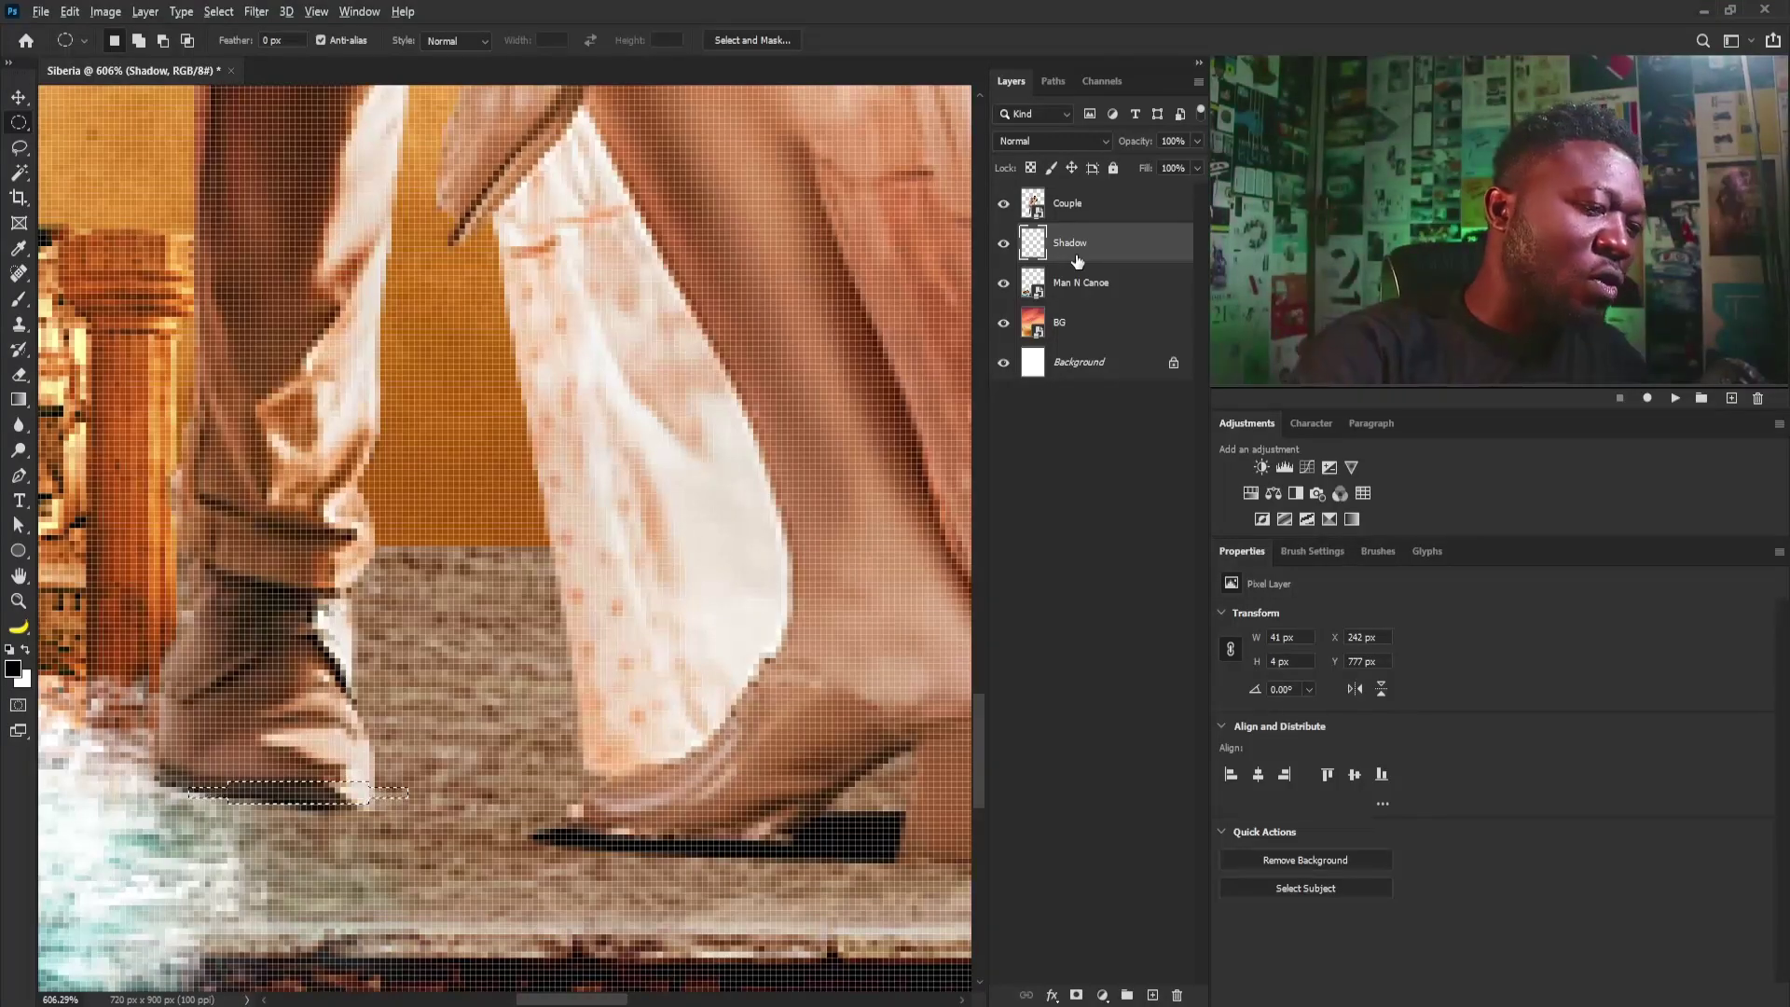
{"action": "key", "text": "ctrl+d"}
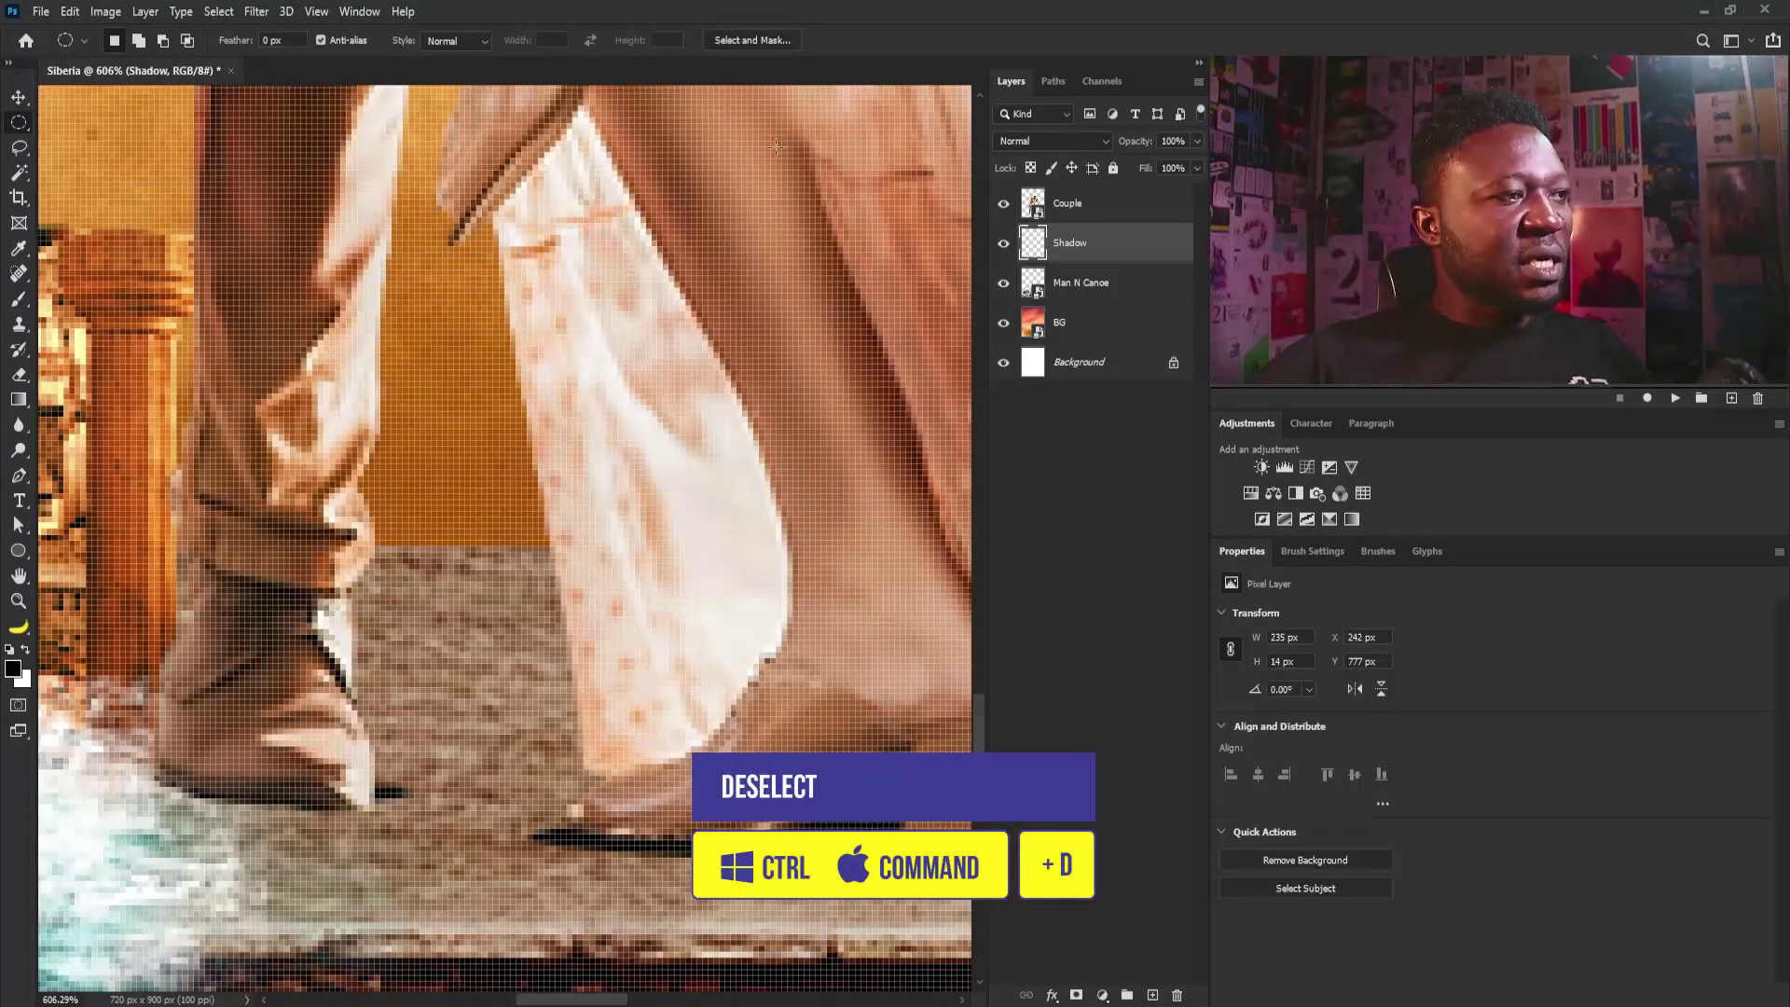
Step: Apply a Gaussian Blur with a 2.4 pixel radius to the Shadow layer
{"action": "left_click", "coordinate": [254, 13]}
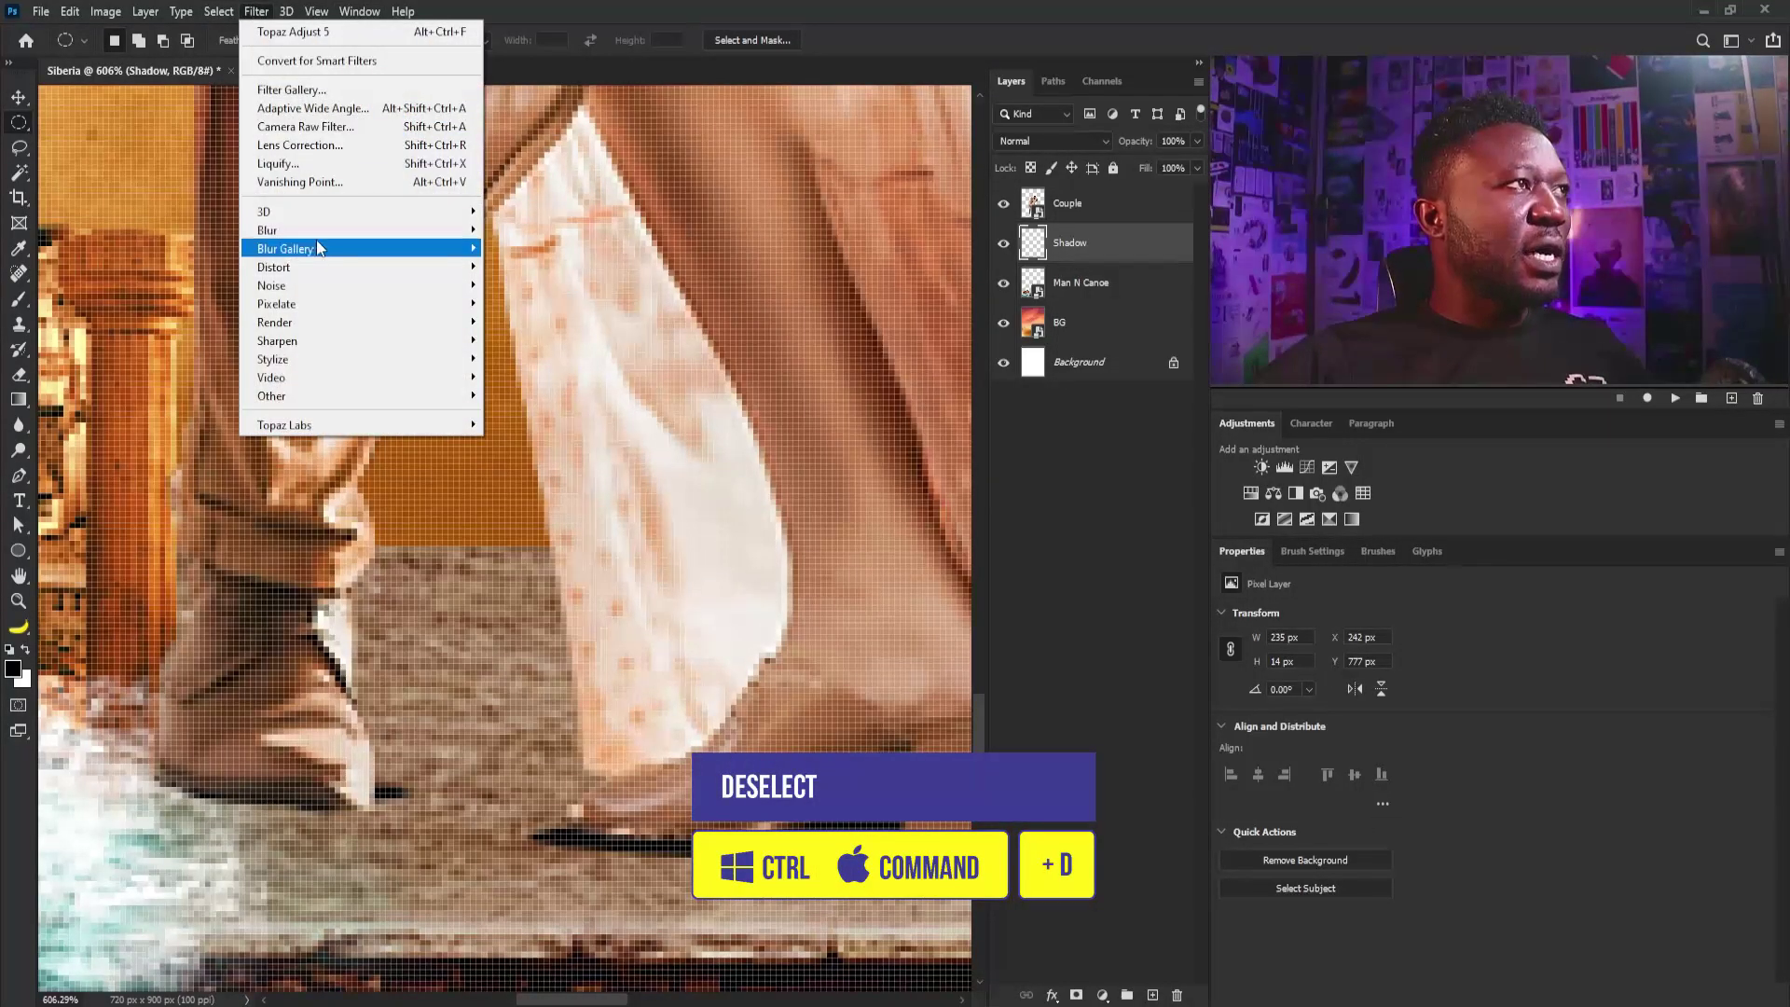
{"action": "mouse_move", "coordinate": [328, 233]}
{"action": "left_click", "coordinate": [513, 305]}
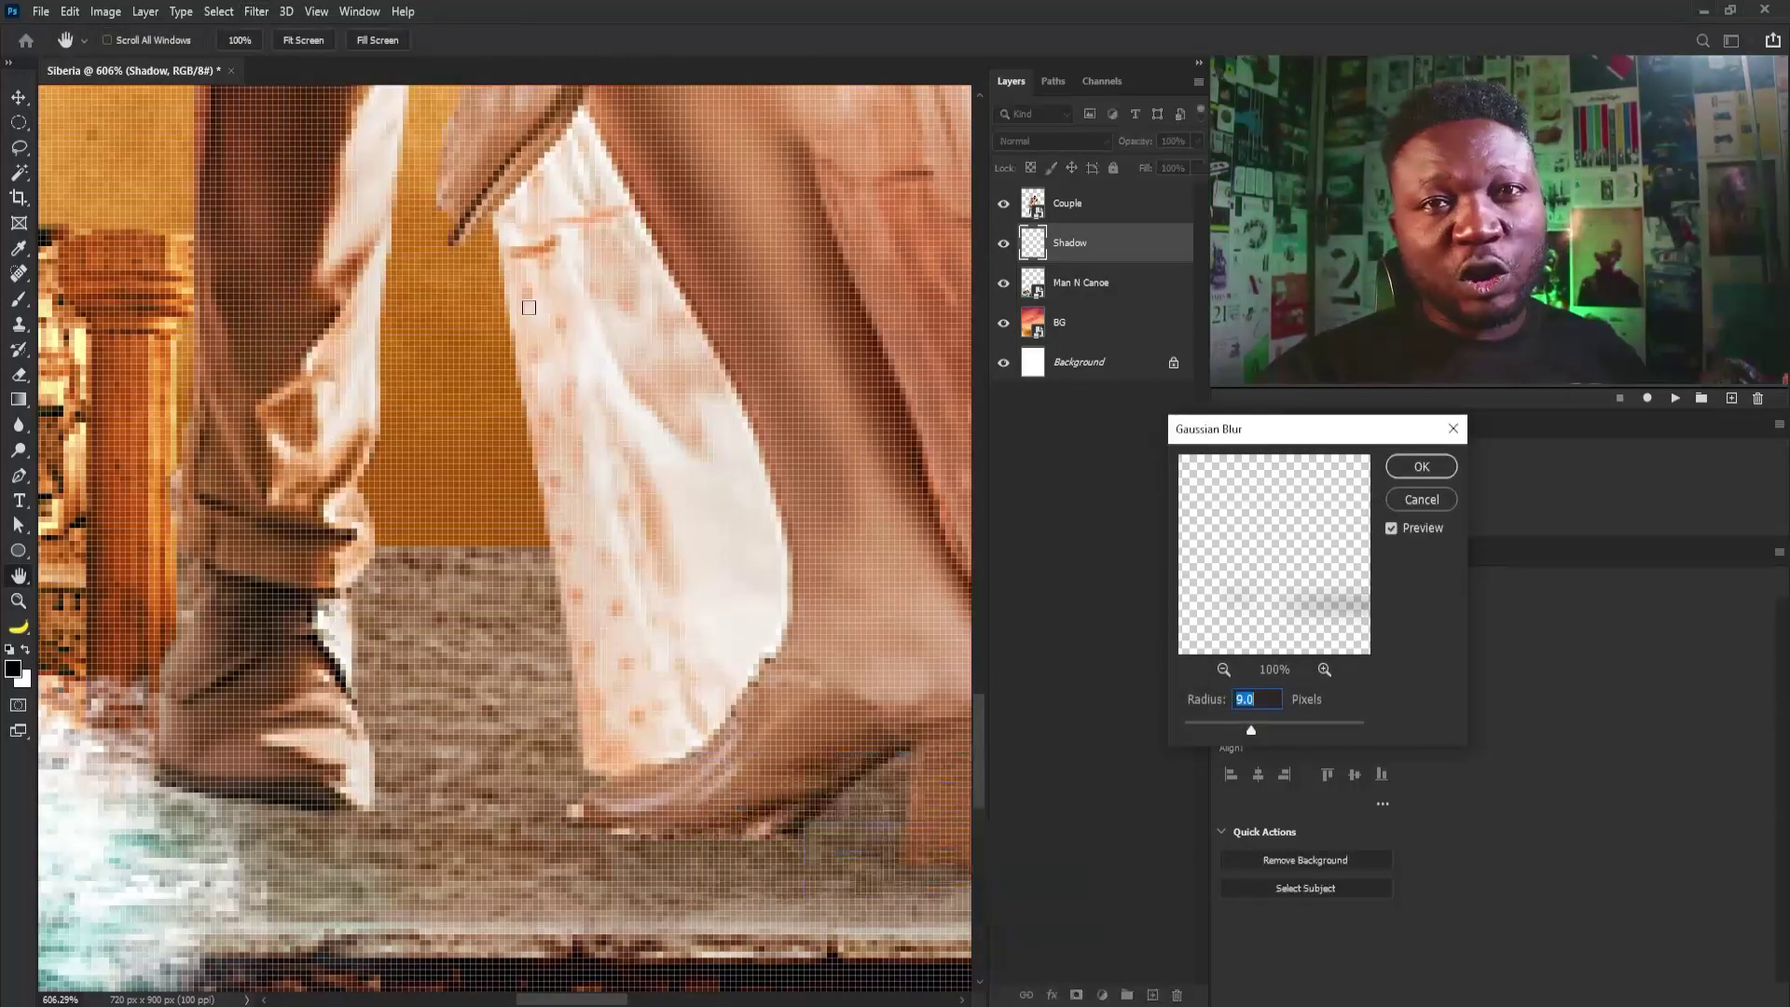
{"action": "left_click_drag", "start_coordinate": [1292, 441], "coordinate": [1075, 415]}
{"action": "key", "text": "ctrl+minus"}
{"action": "key", "text": "ctrl+minus"}
{"action": "key", "text": "ctrl+minus"}
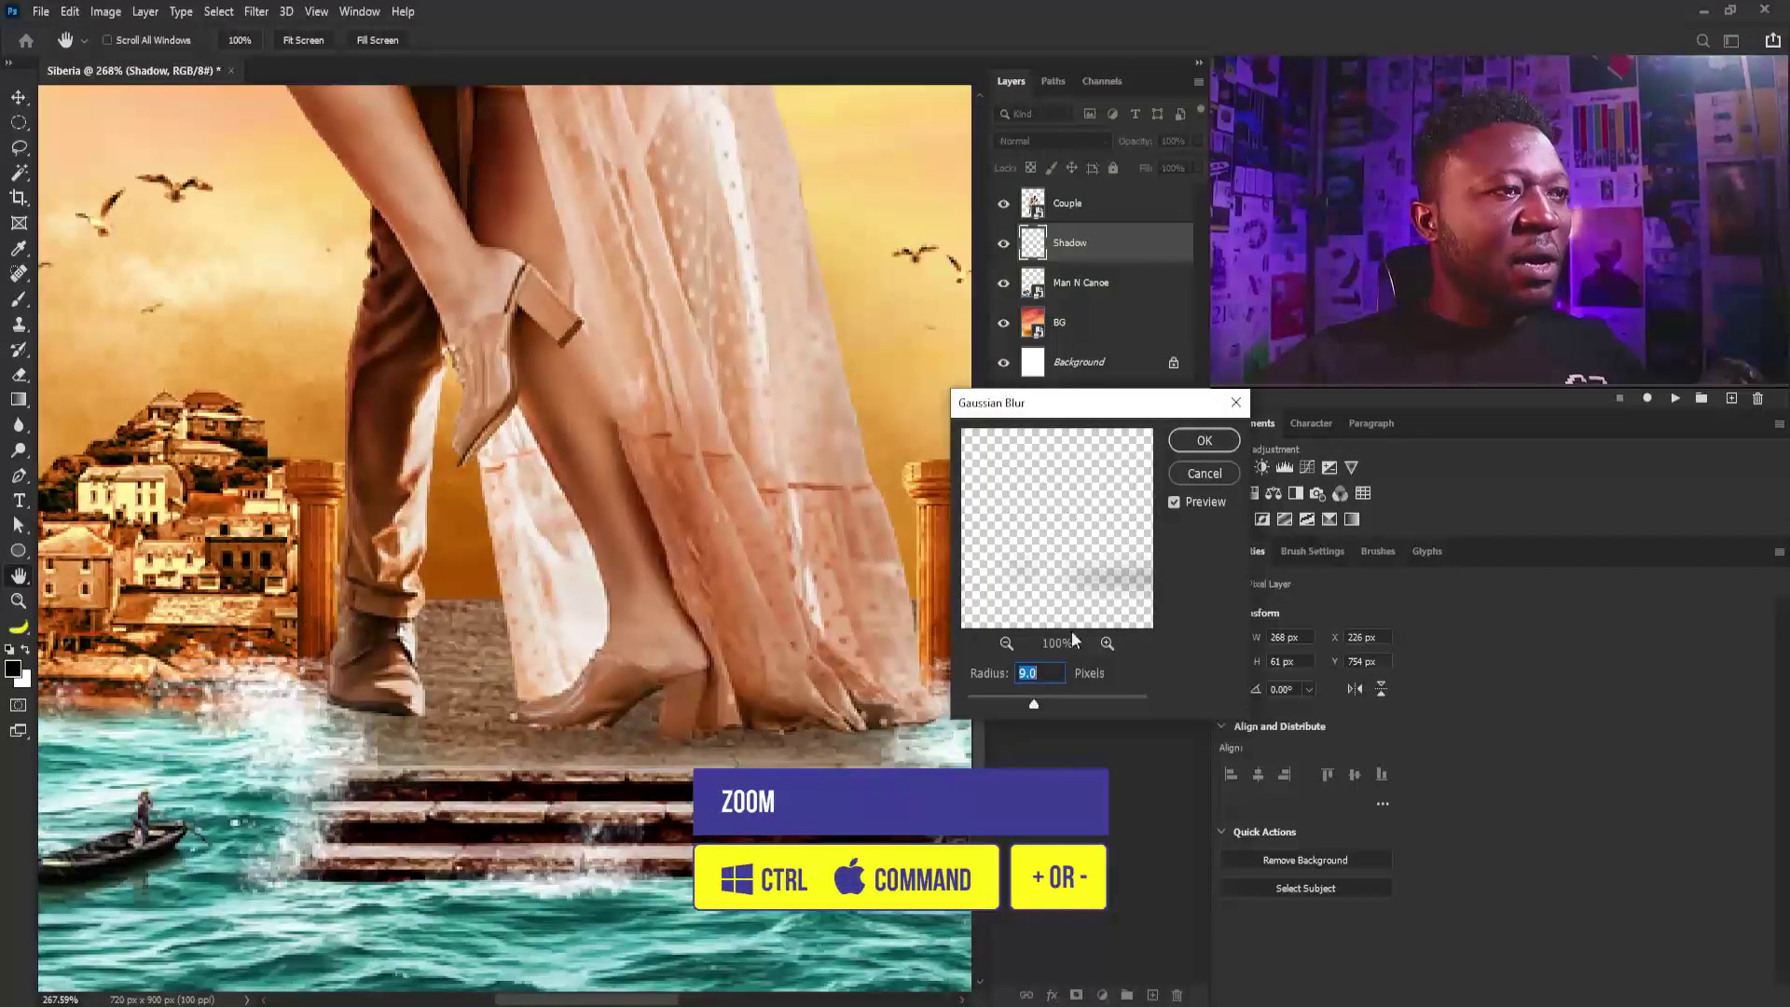
{"action": "left_click_drag", "start_coordinate": [1033, 707], "coordinate": [988, 706]}
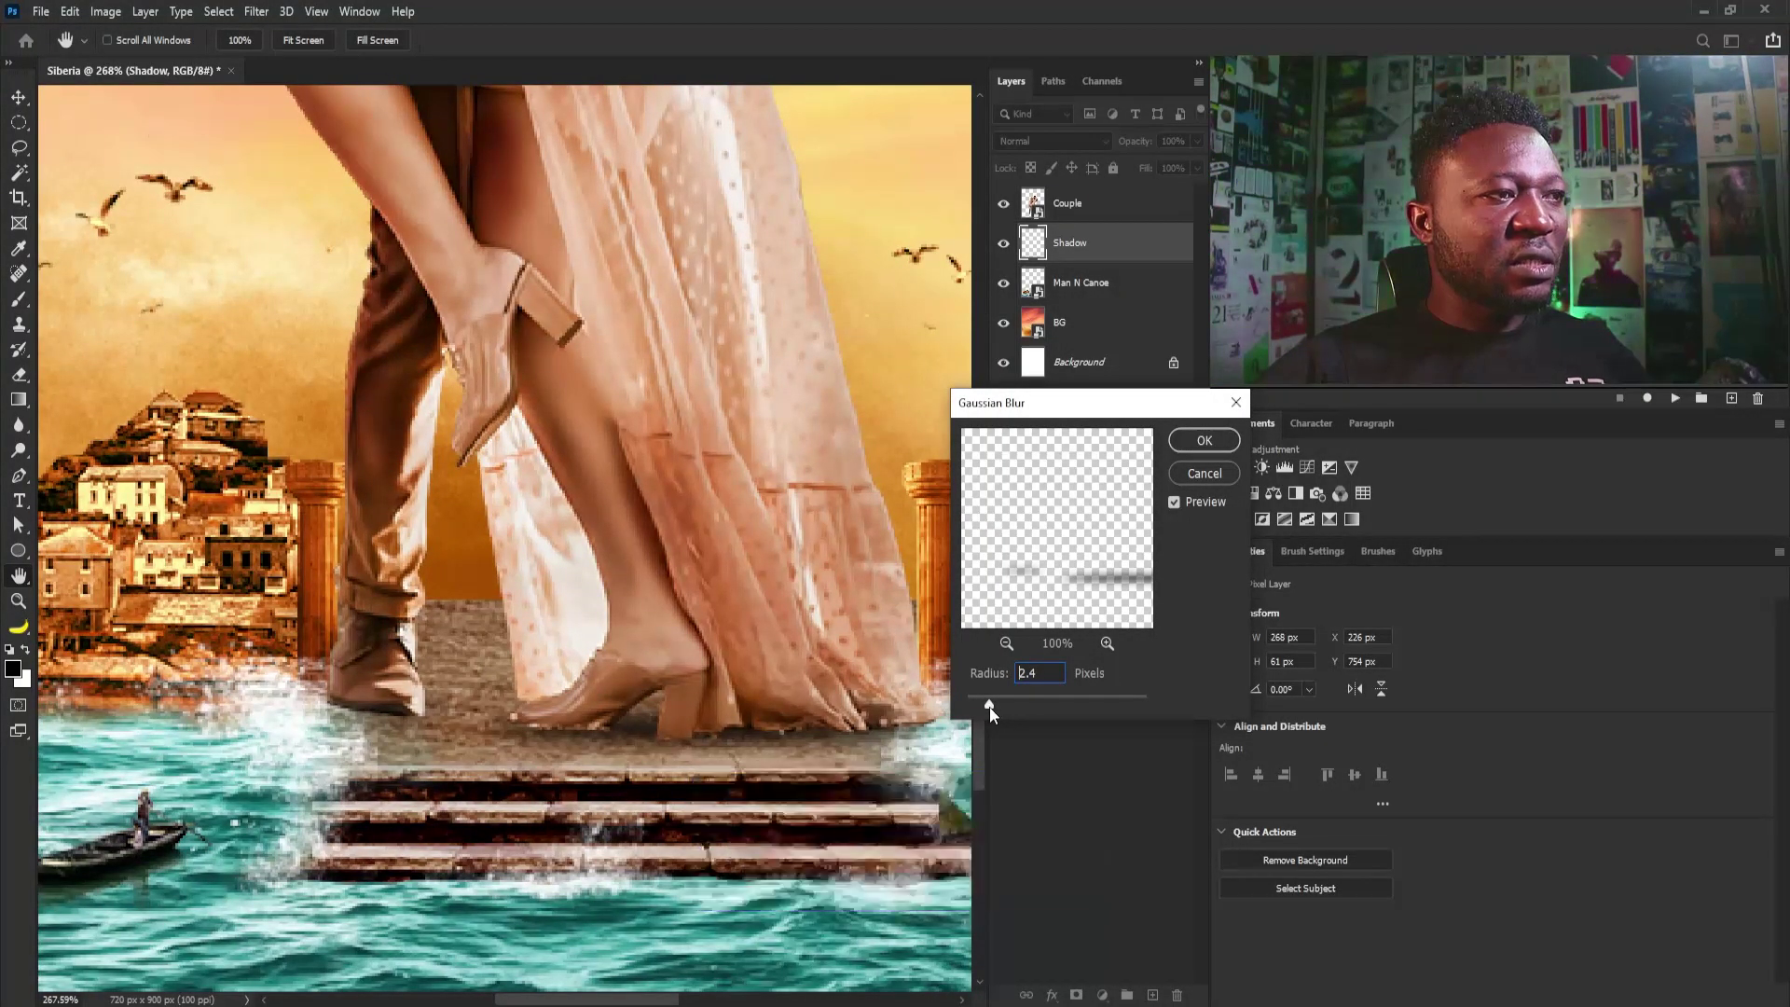
{"action": "left_click", "coordinate": [1203, 440]}
Step: Nudge the blurred shadow up 3 px so it sits closer beneath the couple's feet
{"action": "key", "text": "m"}
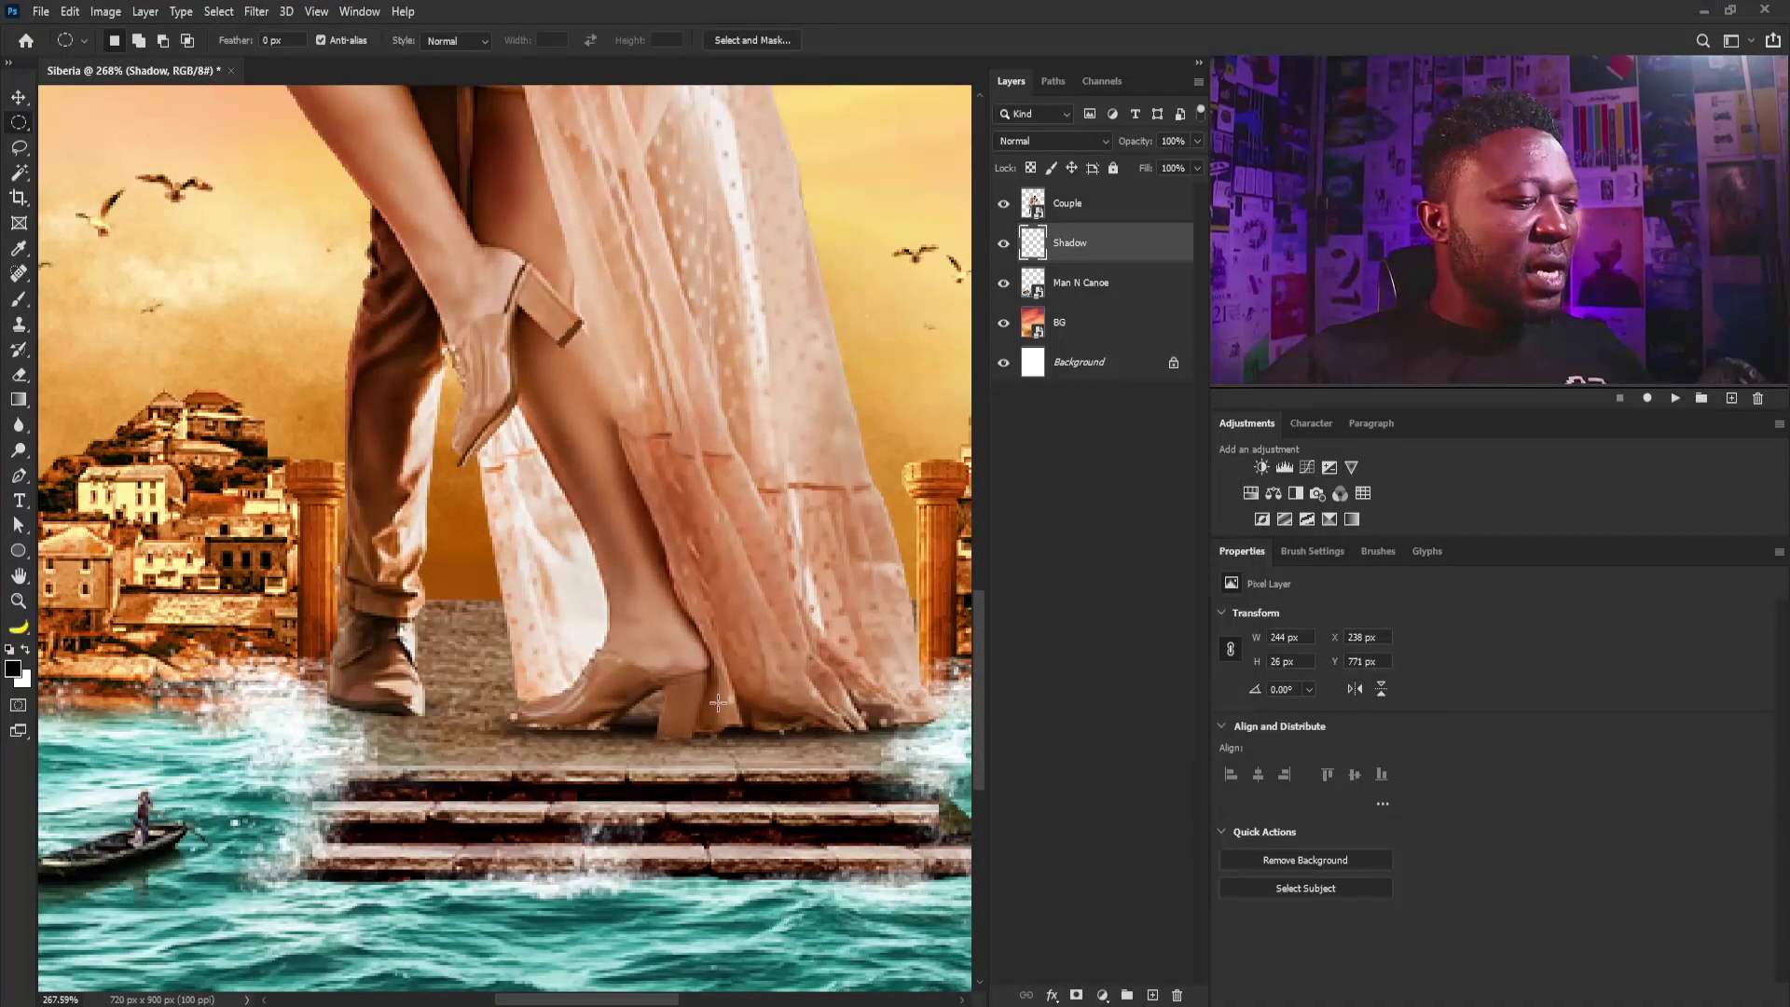
{"action": "key", "text": "v"}
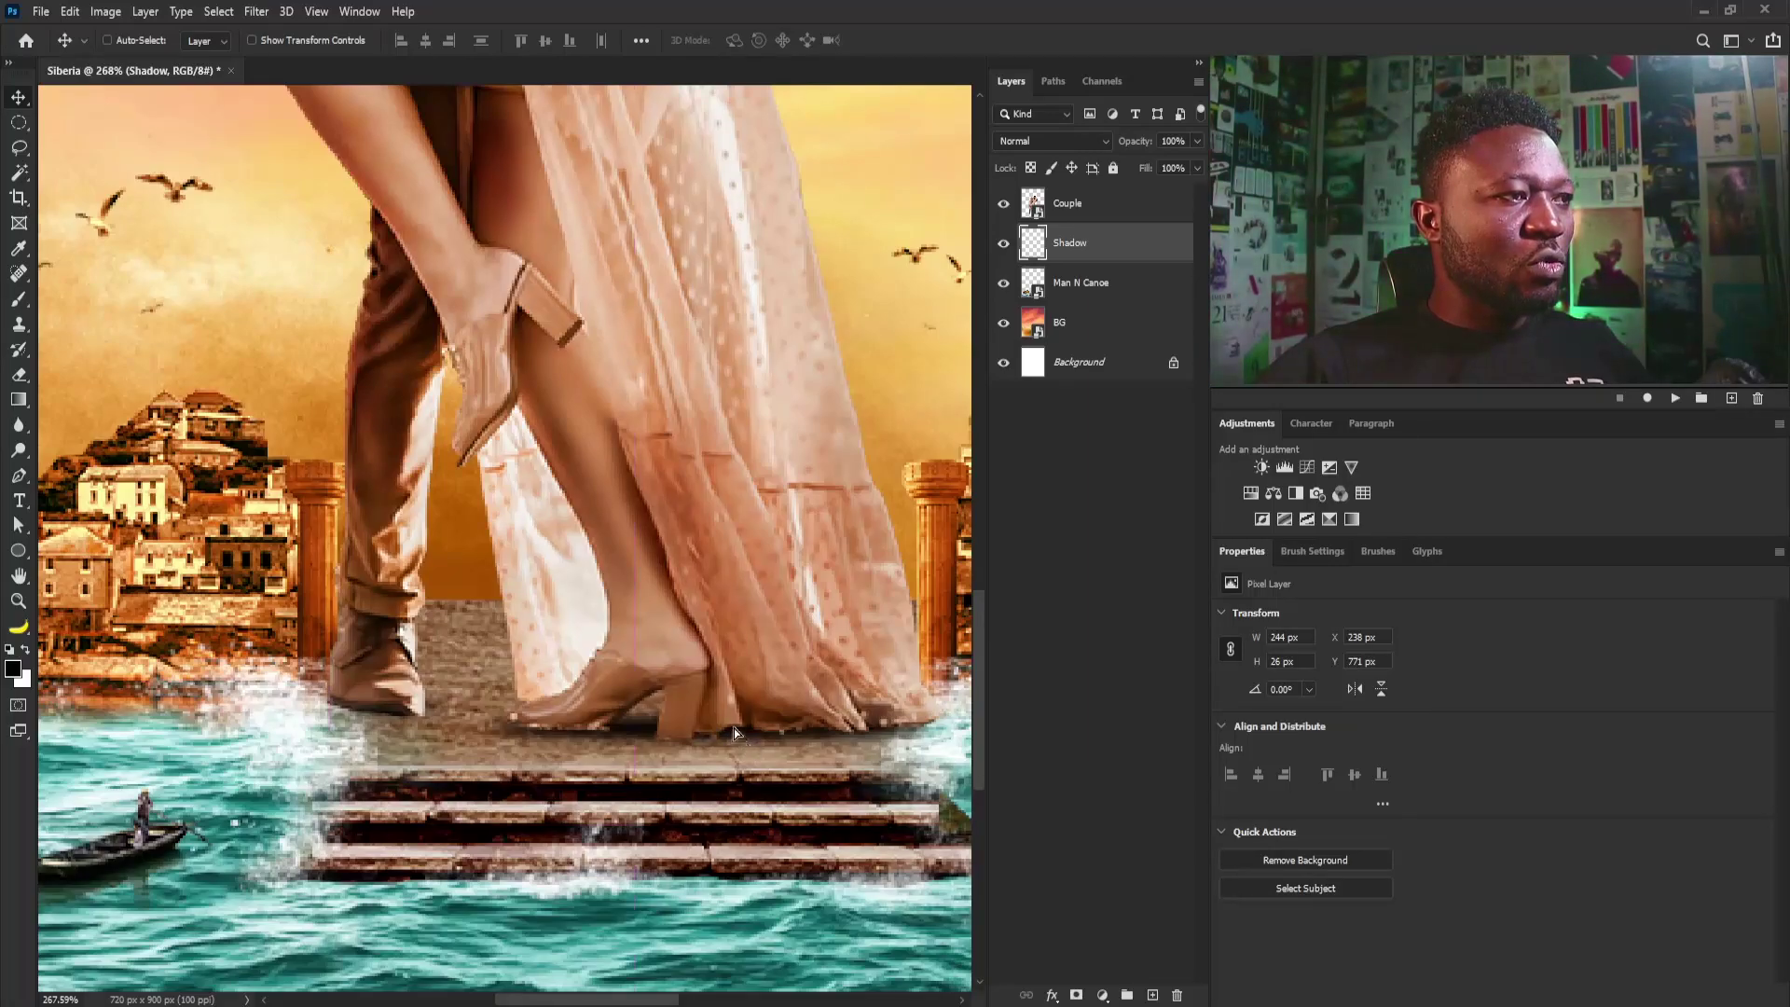
{"action": "key", "text": "Up"}
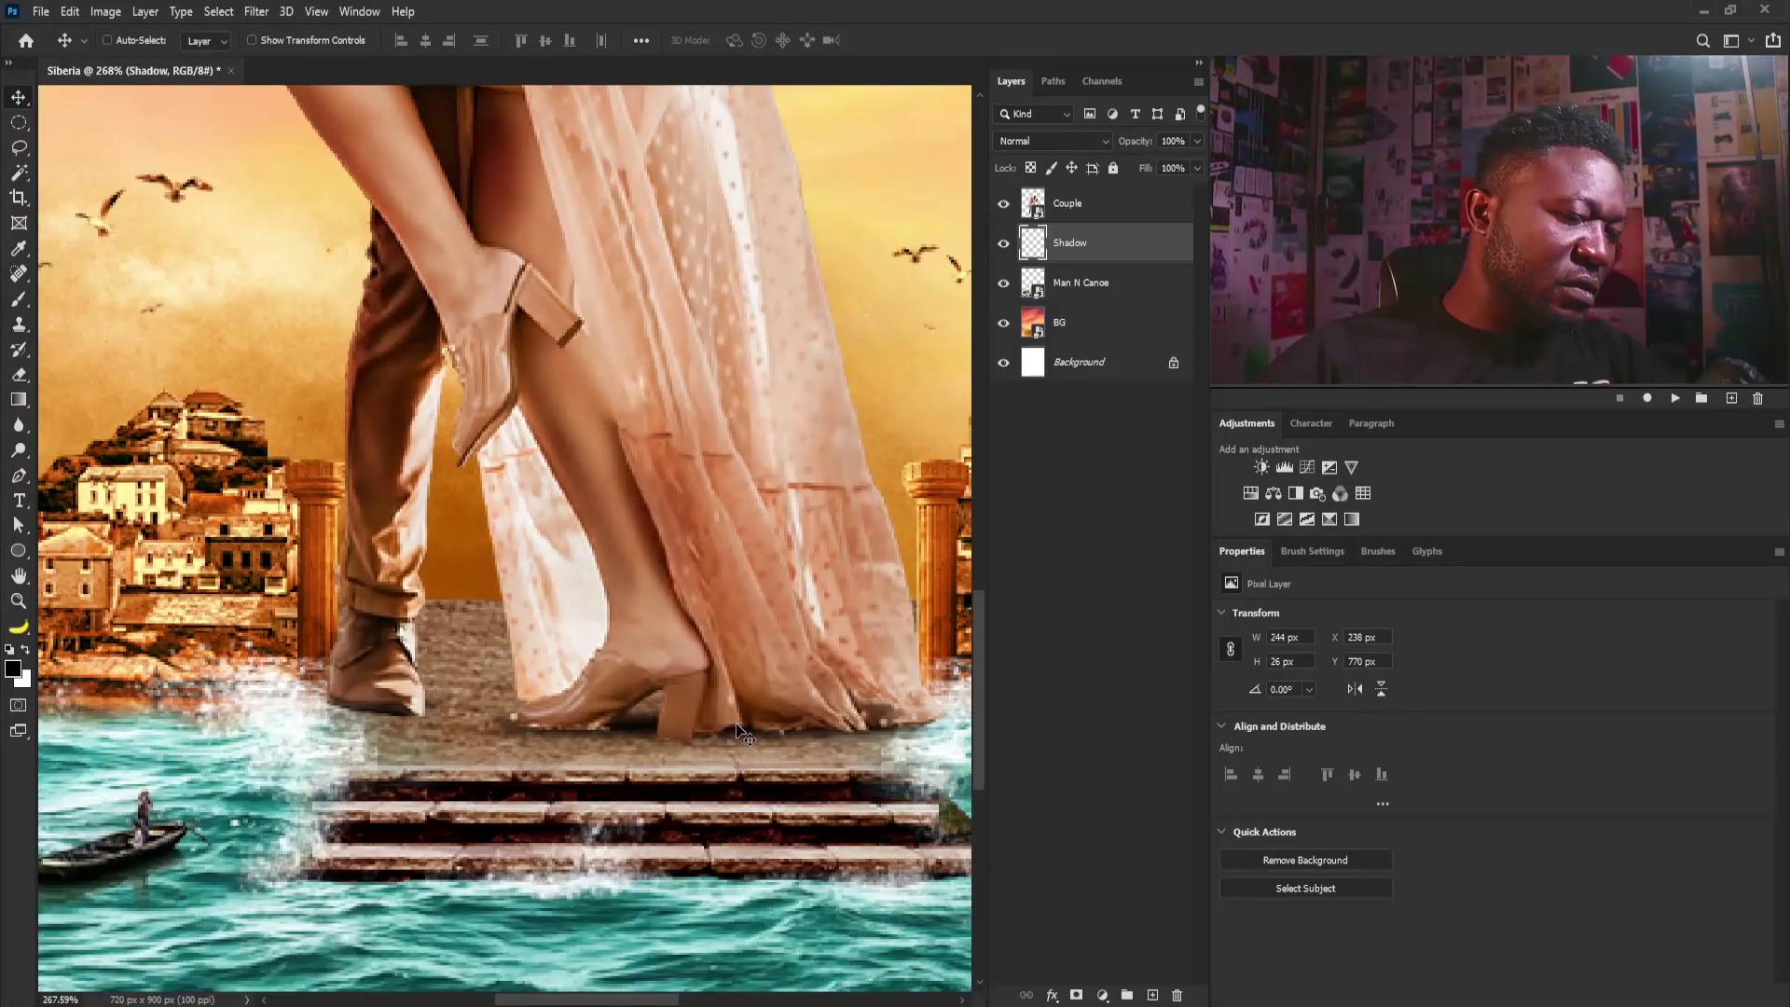
{"action": "key", "text": "Up"}
{"action": "key", "text": "Up"}
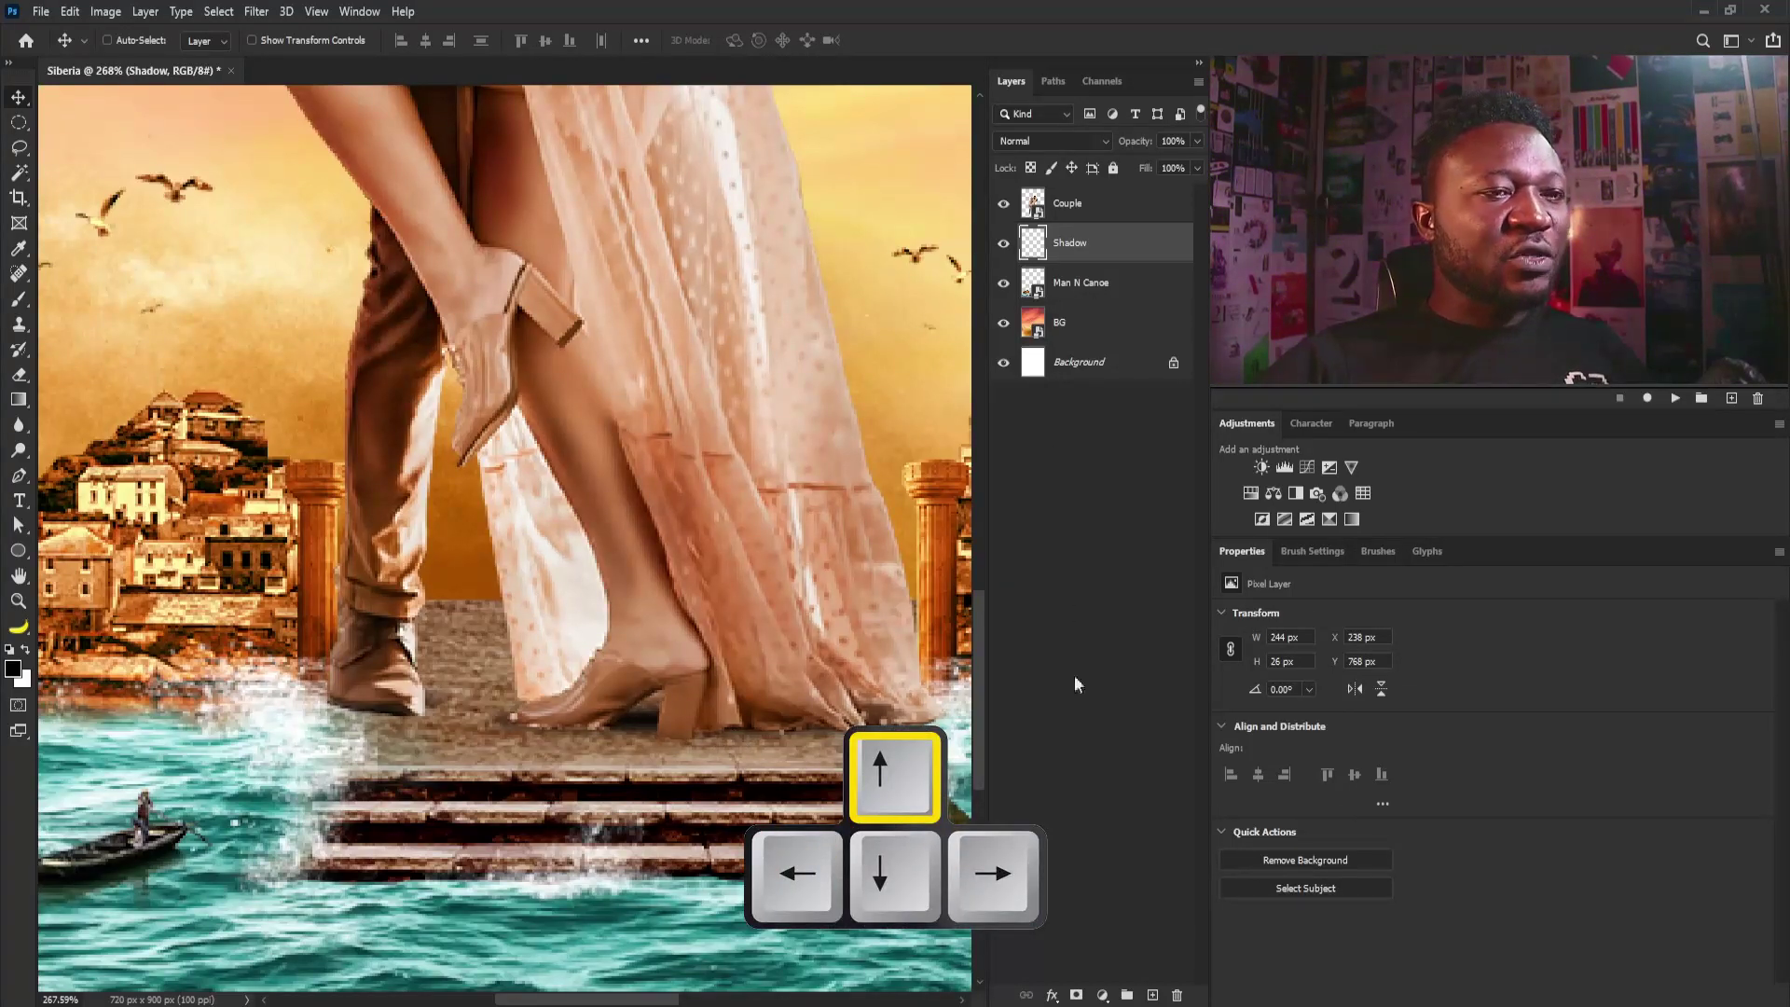
Step: Add a second layer named Shadow above the first Shadow layer
{"action": "left_click", "coordinate": [1152, 995], "text": "alt"}
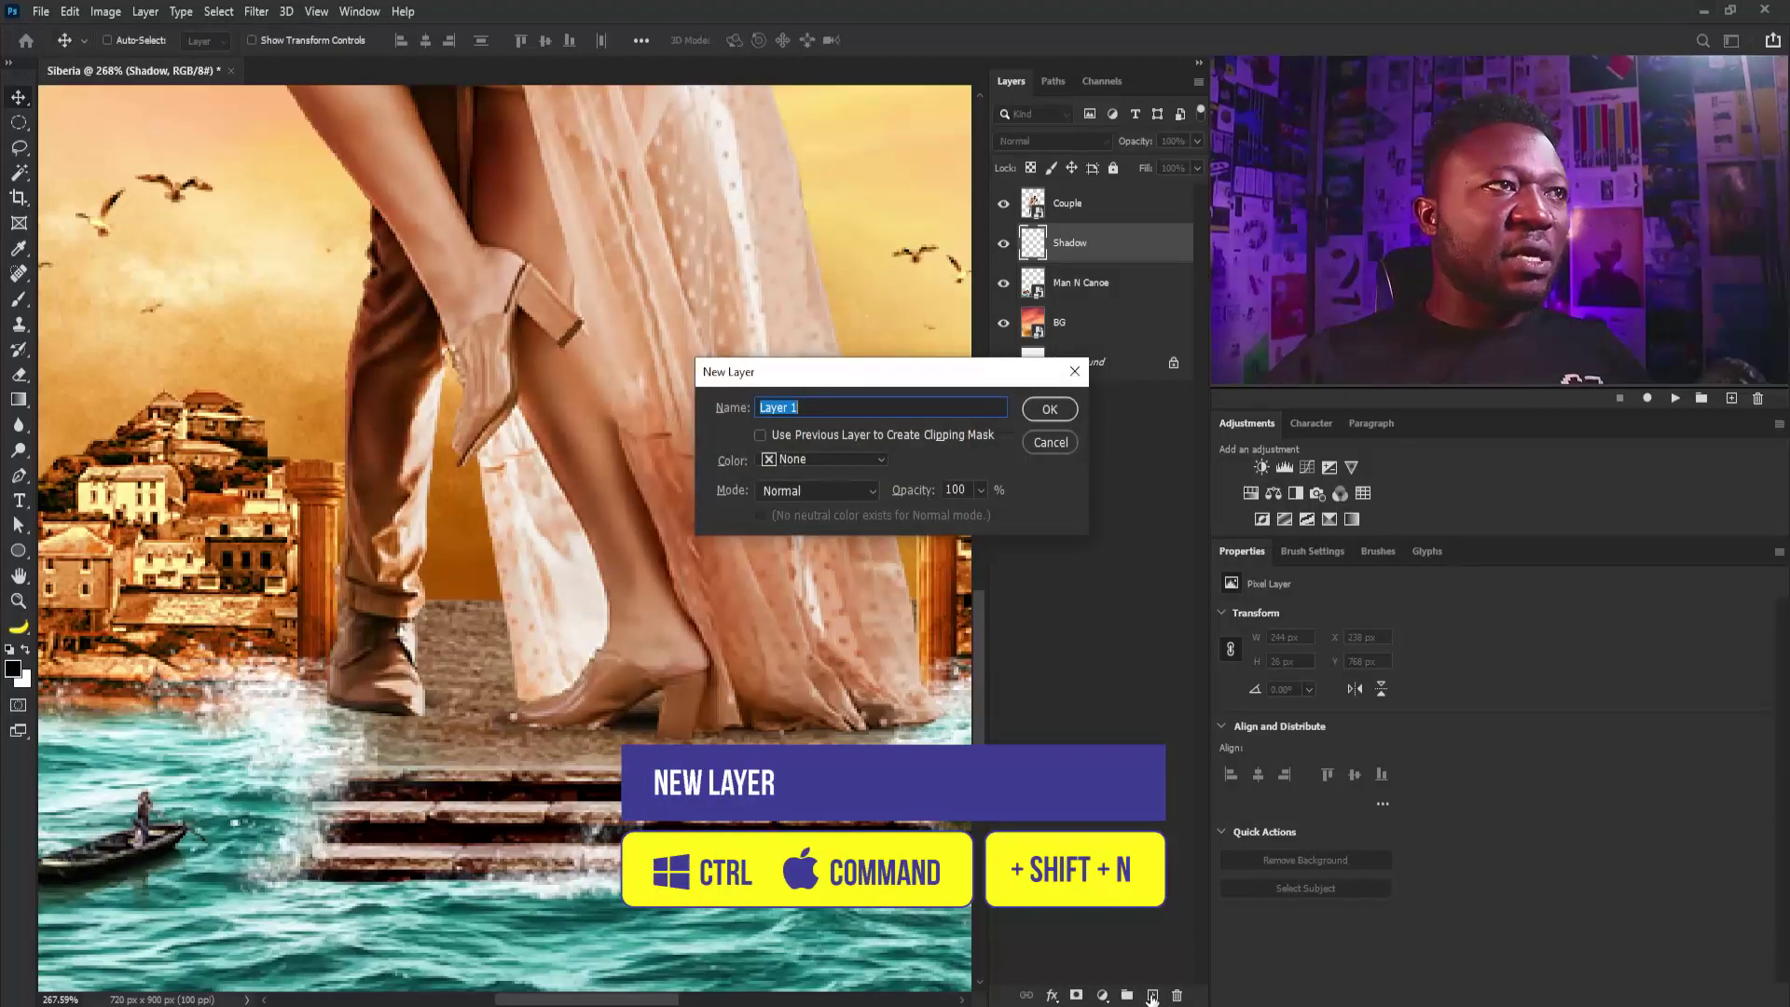
{"action": "type", "text": "Shad"}
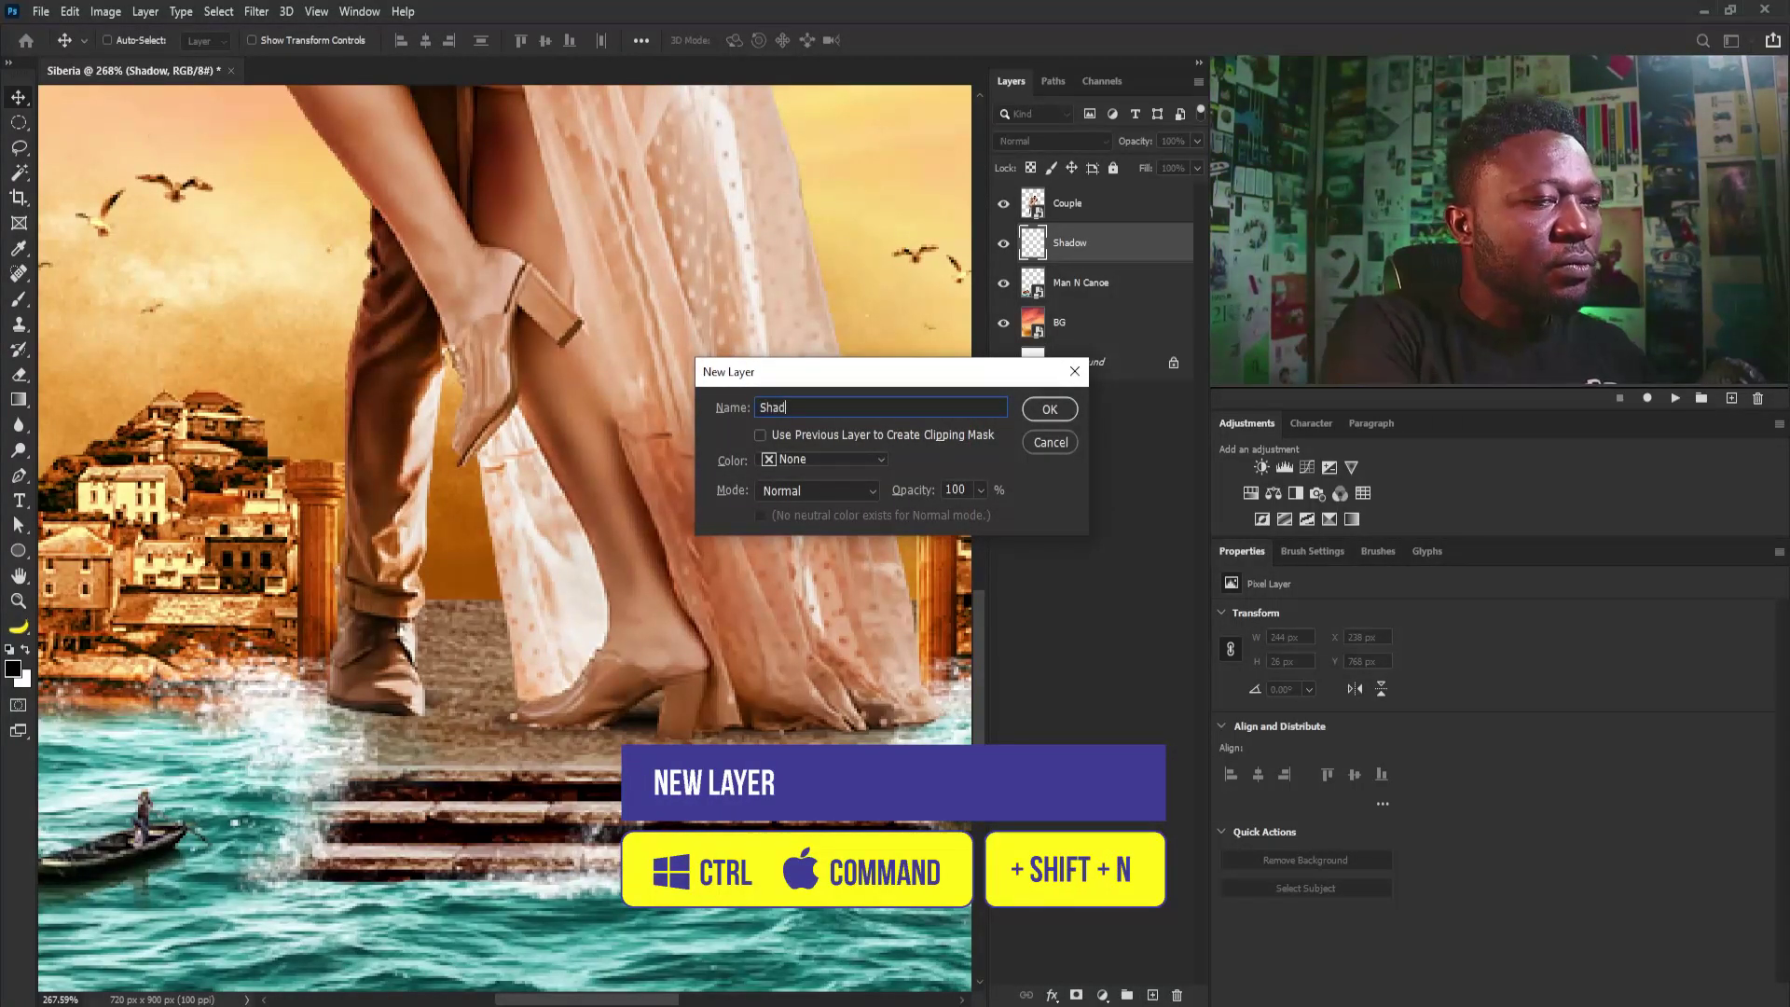
{"action": "type", "text": "ow"}
{"action": "key", "text": "Return"}
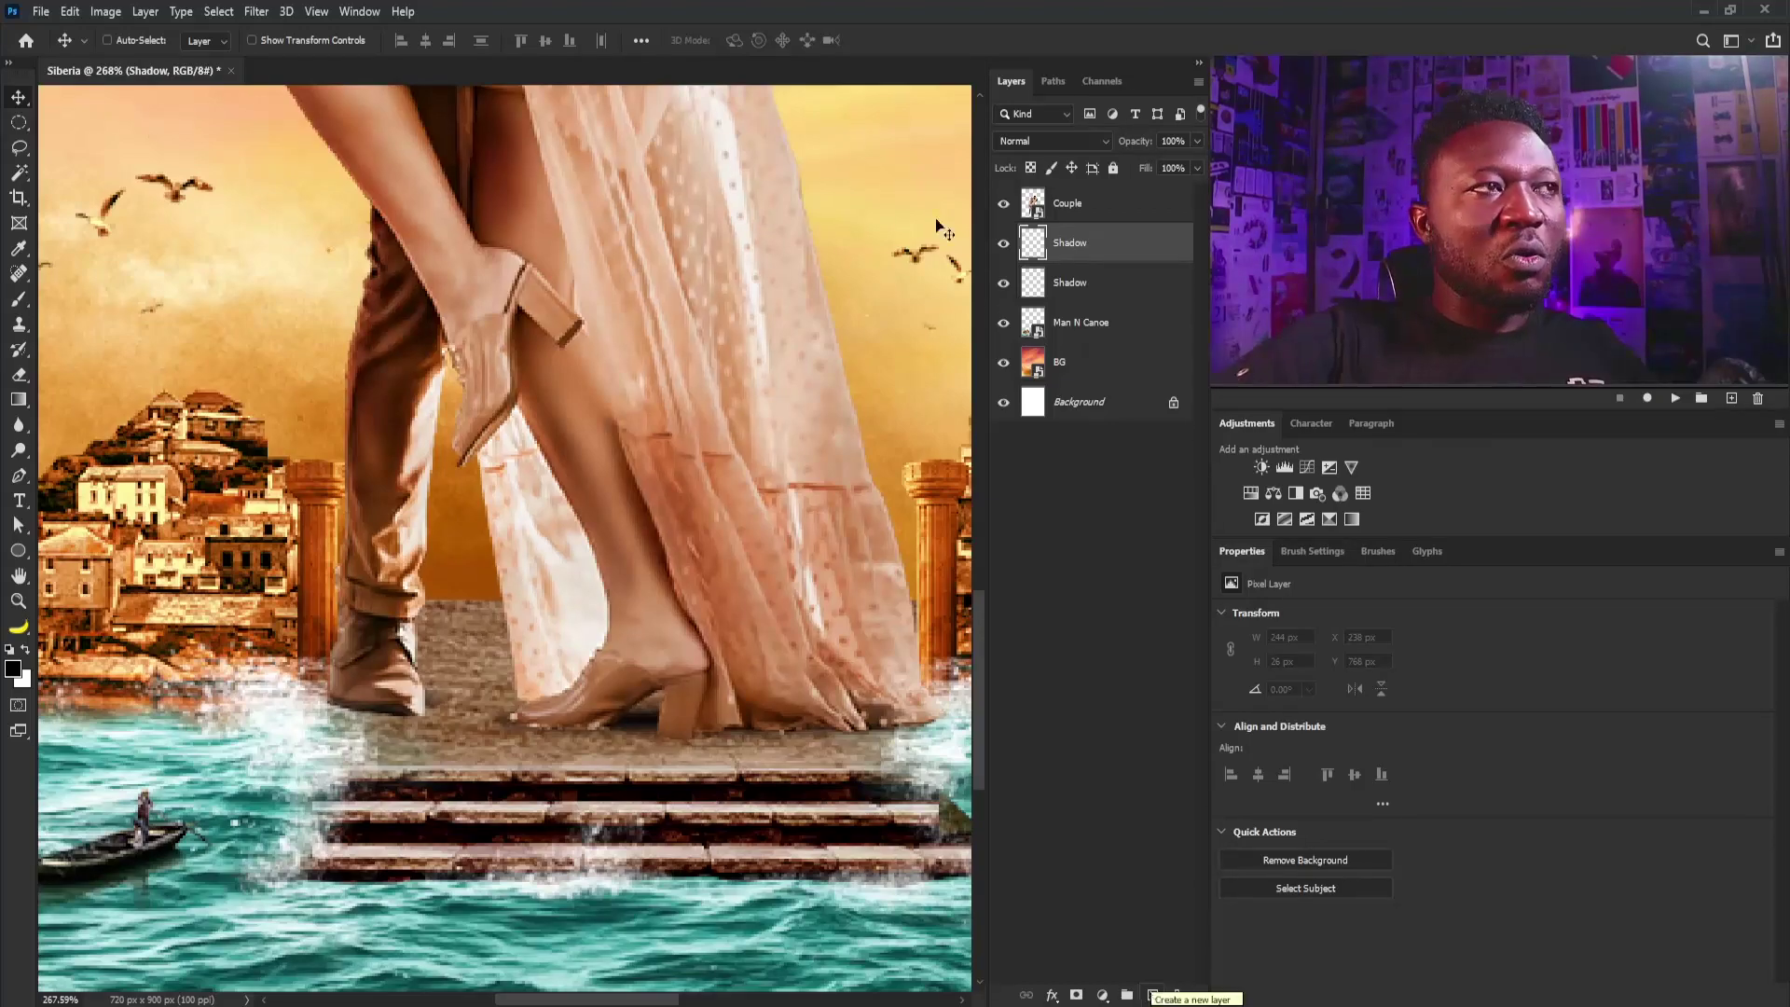
Step: Set up a soft round brush at 15 px with 0% hardness and 100% opacity and flow for the upper Shadow layer
{"action": "left_click", "coordinate": [1312, 552]}
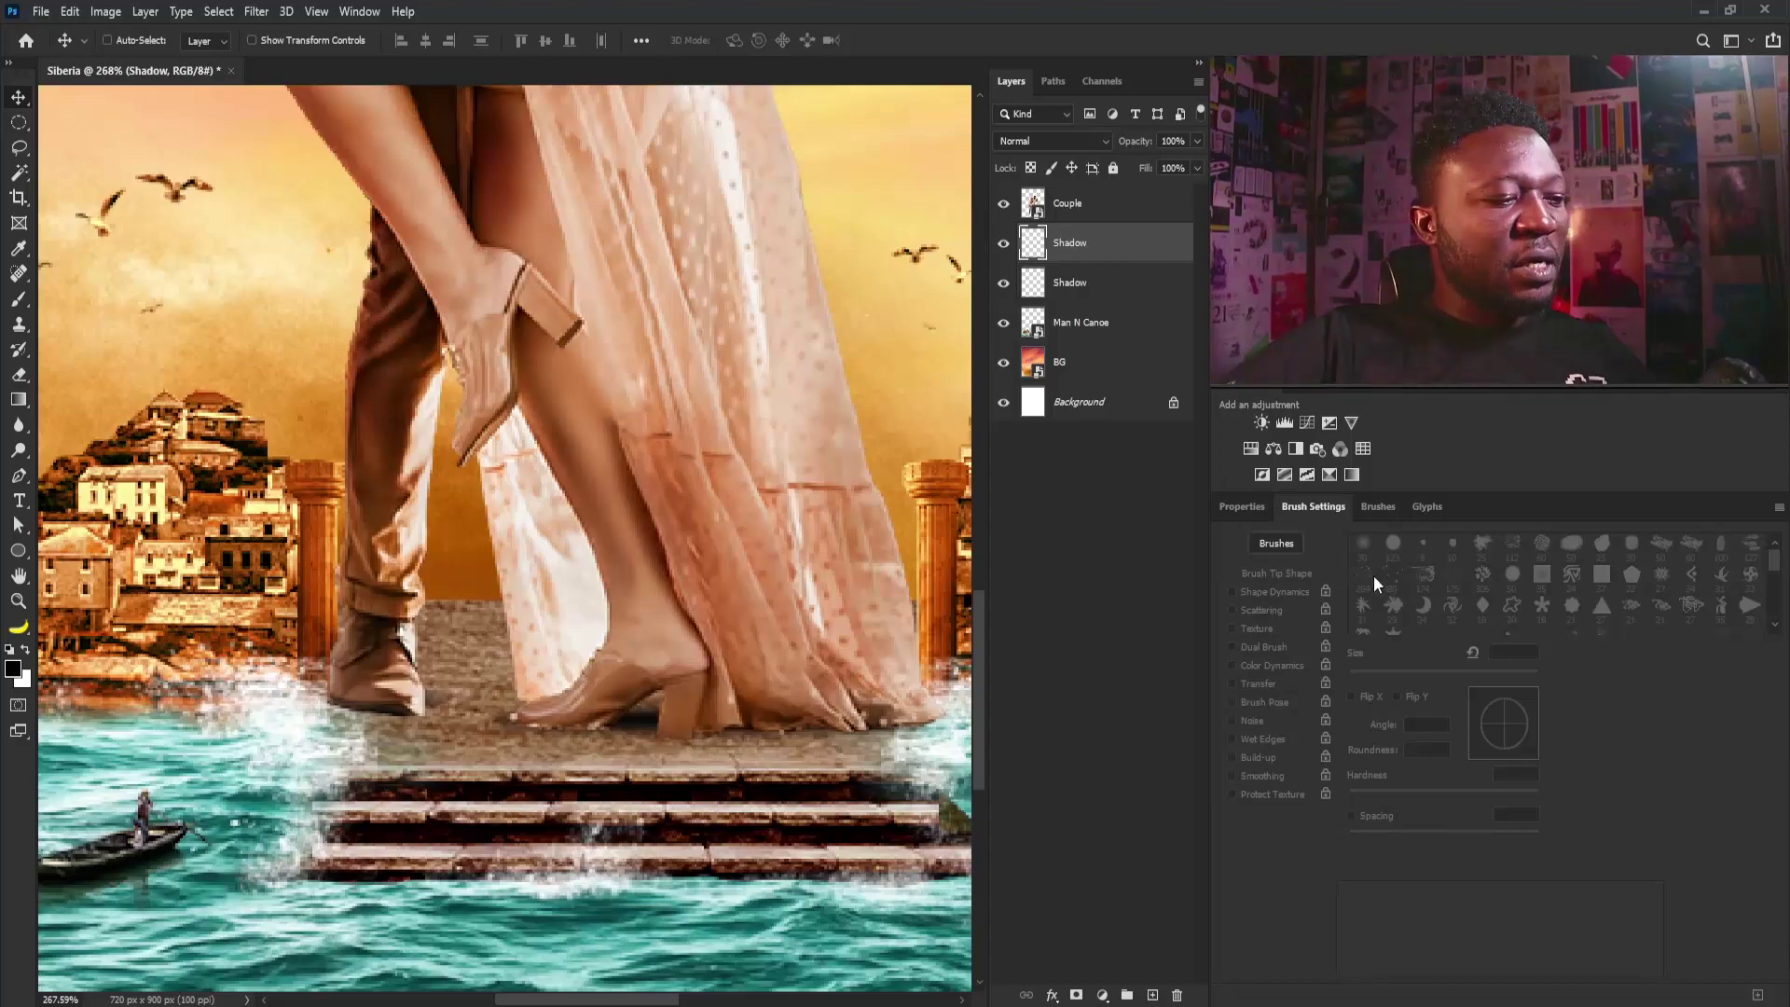
{"action": "left_click", "coordinate": [18, 299]}
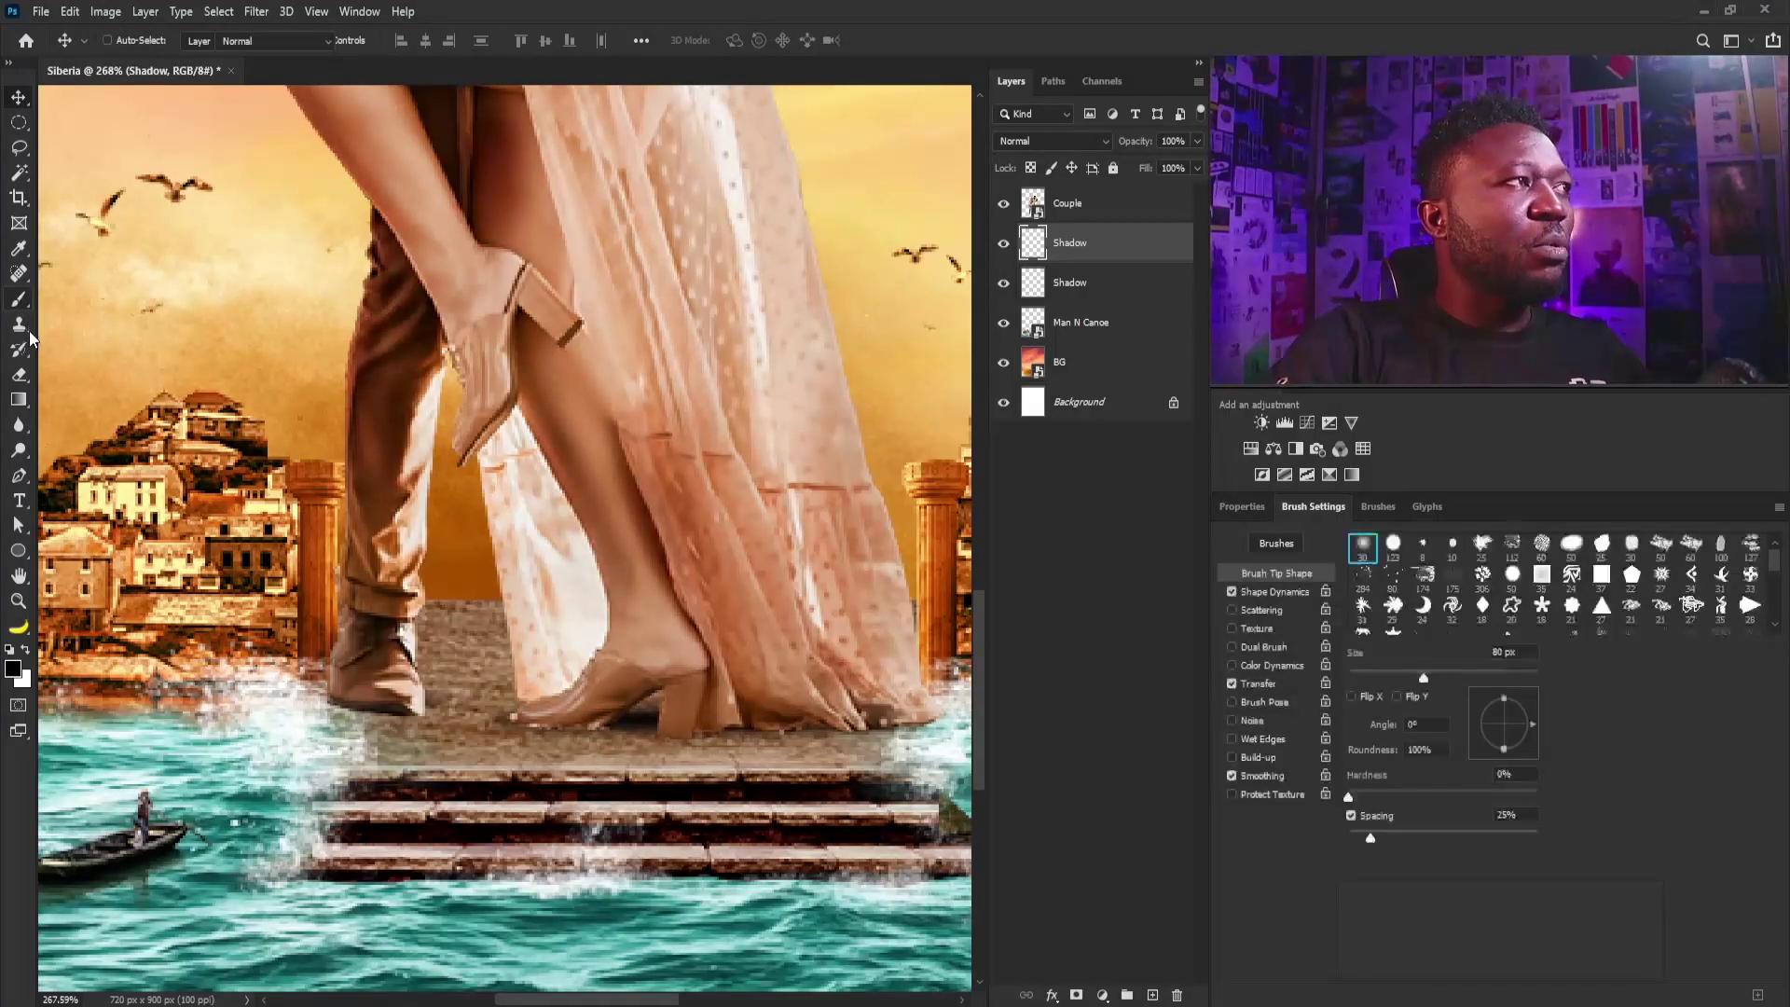
{"action": "left_click", "coordinate": [1363, 548]}
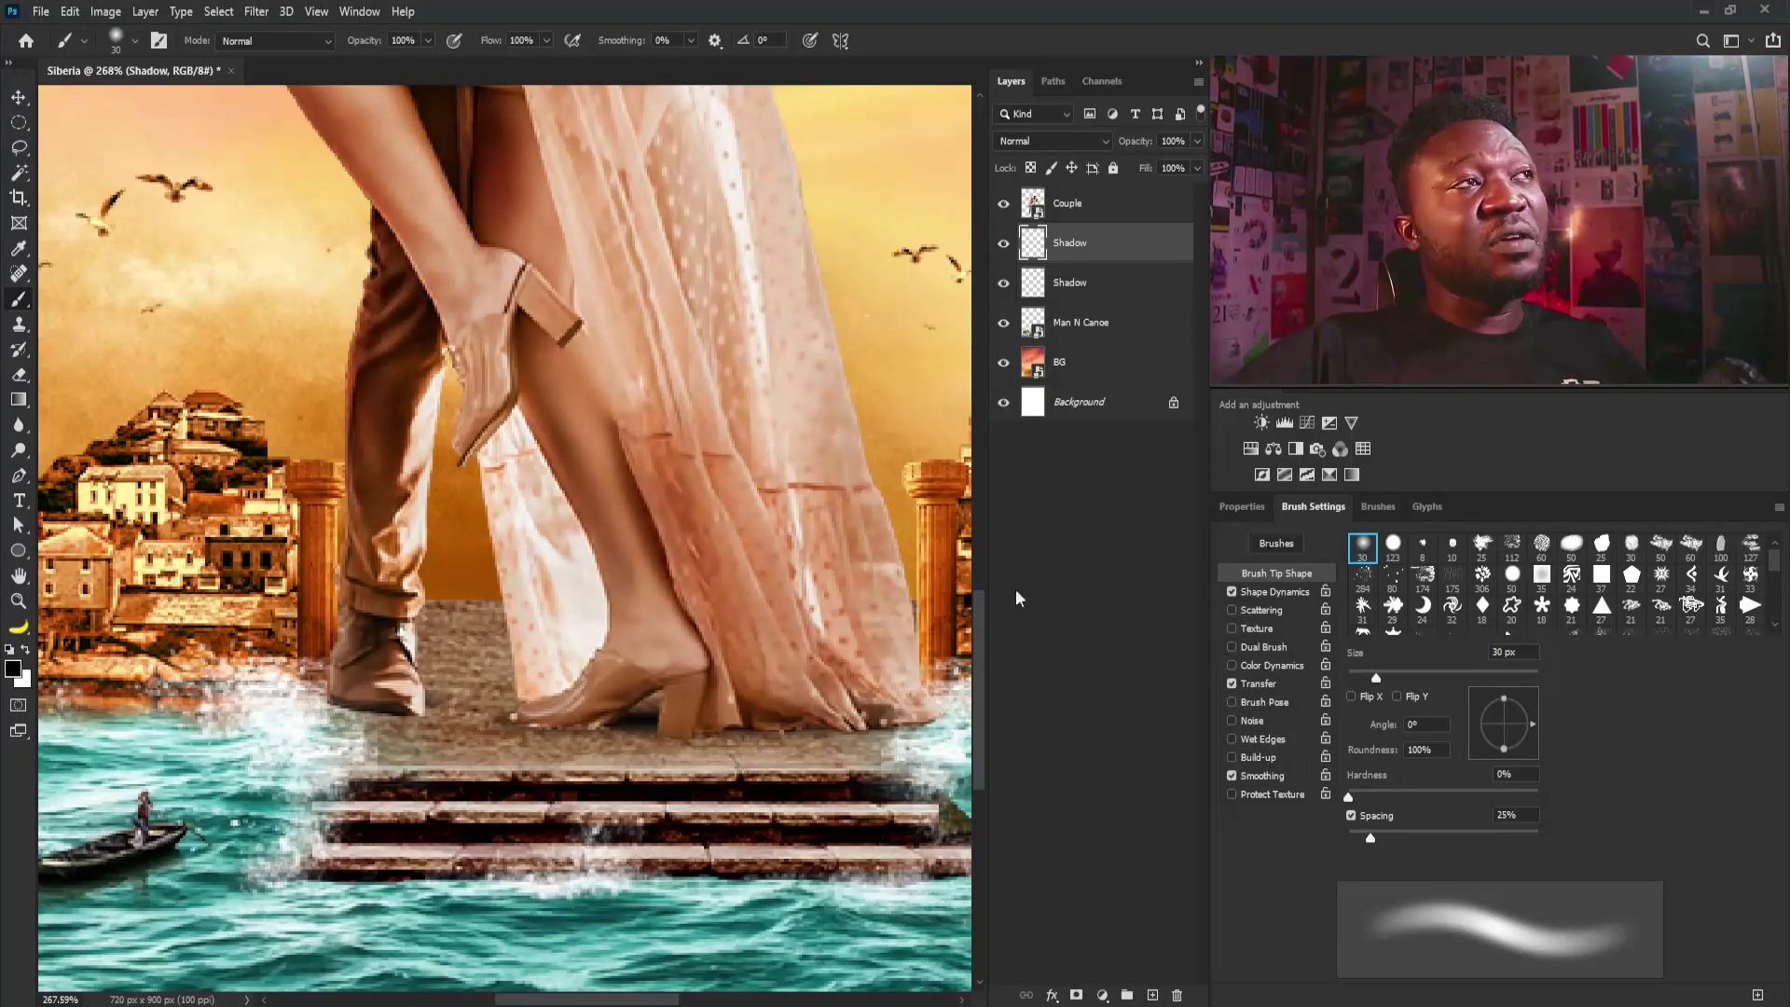
{"action": "left_click", "coordinate": [521, 40]}
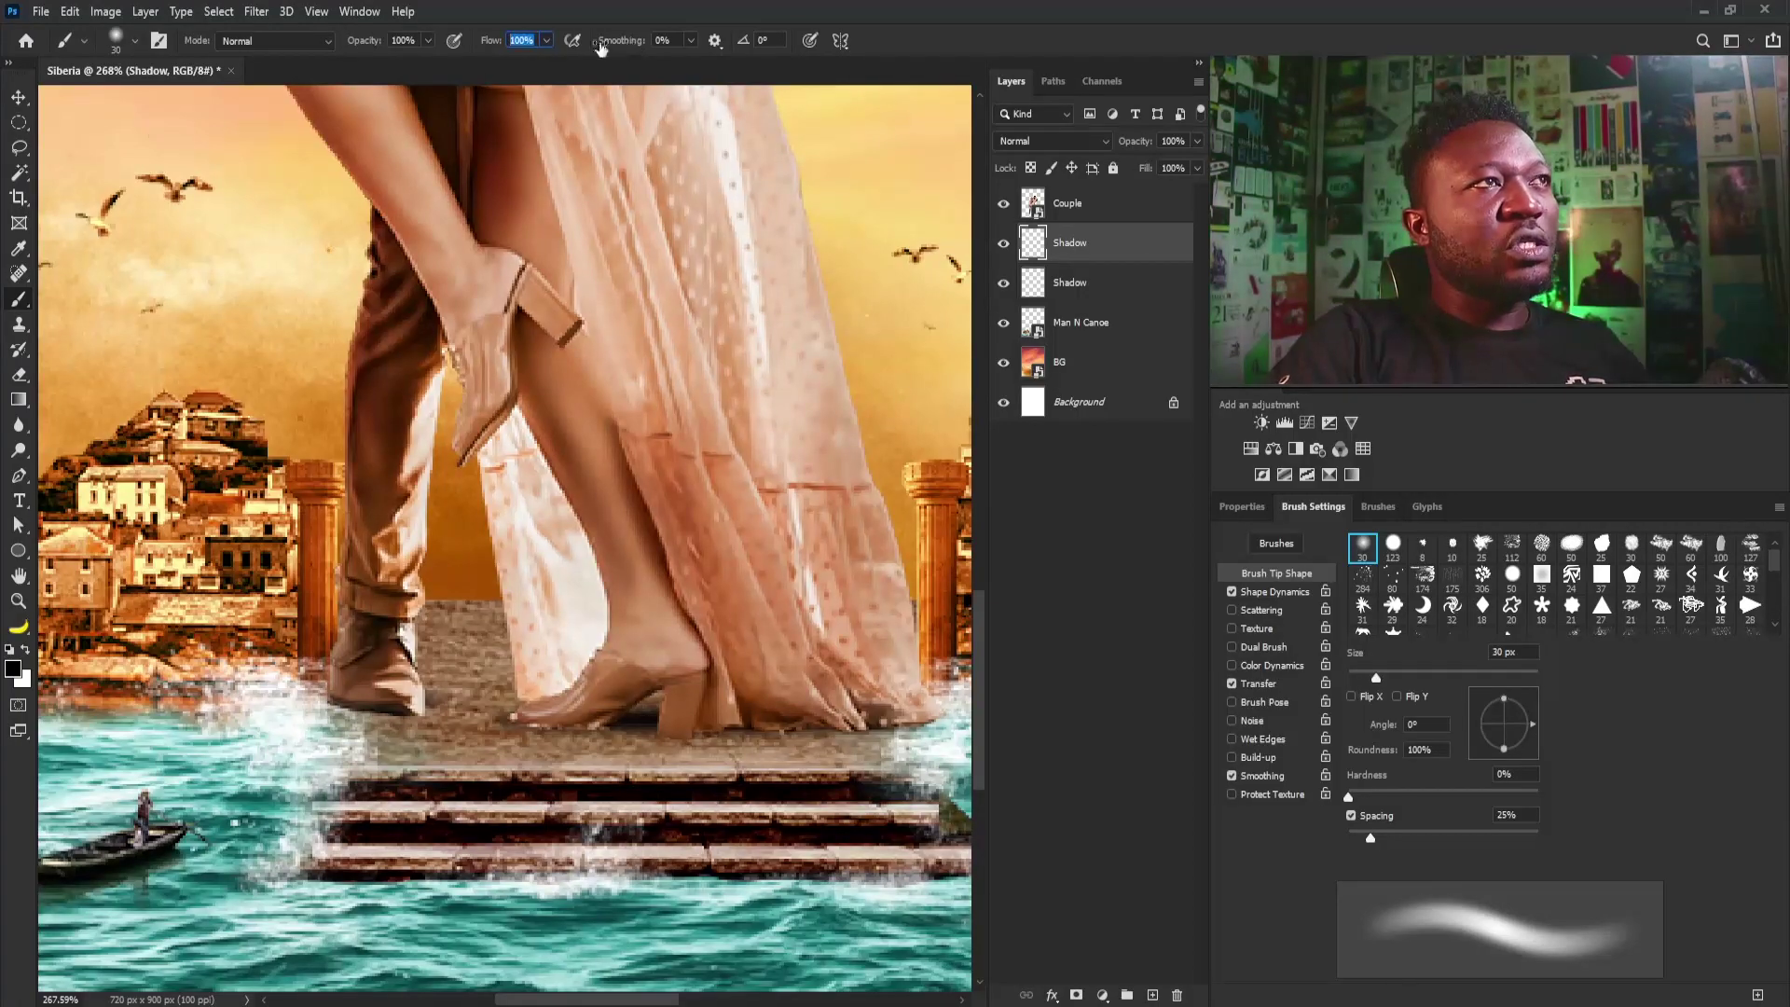
{"action": "key", "text": "shift+Tab"}
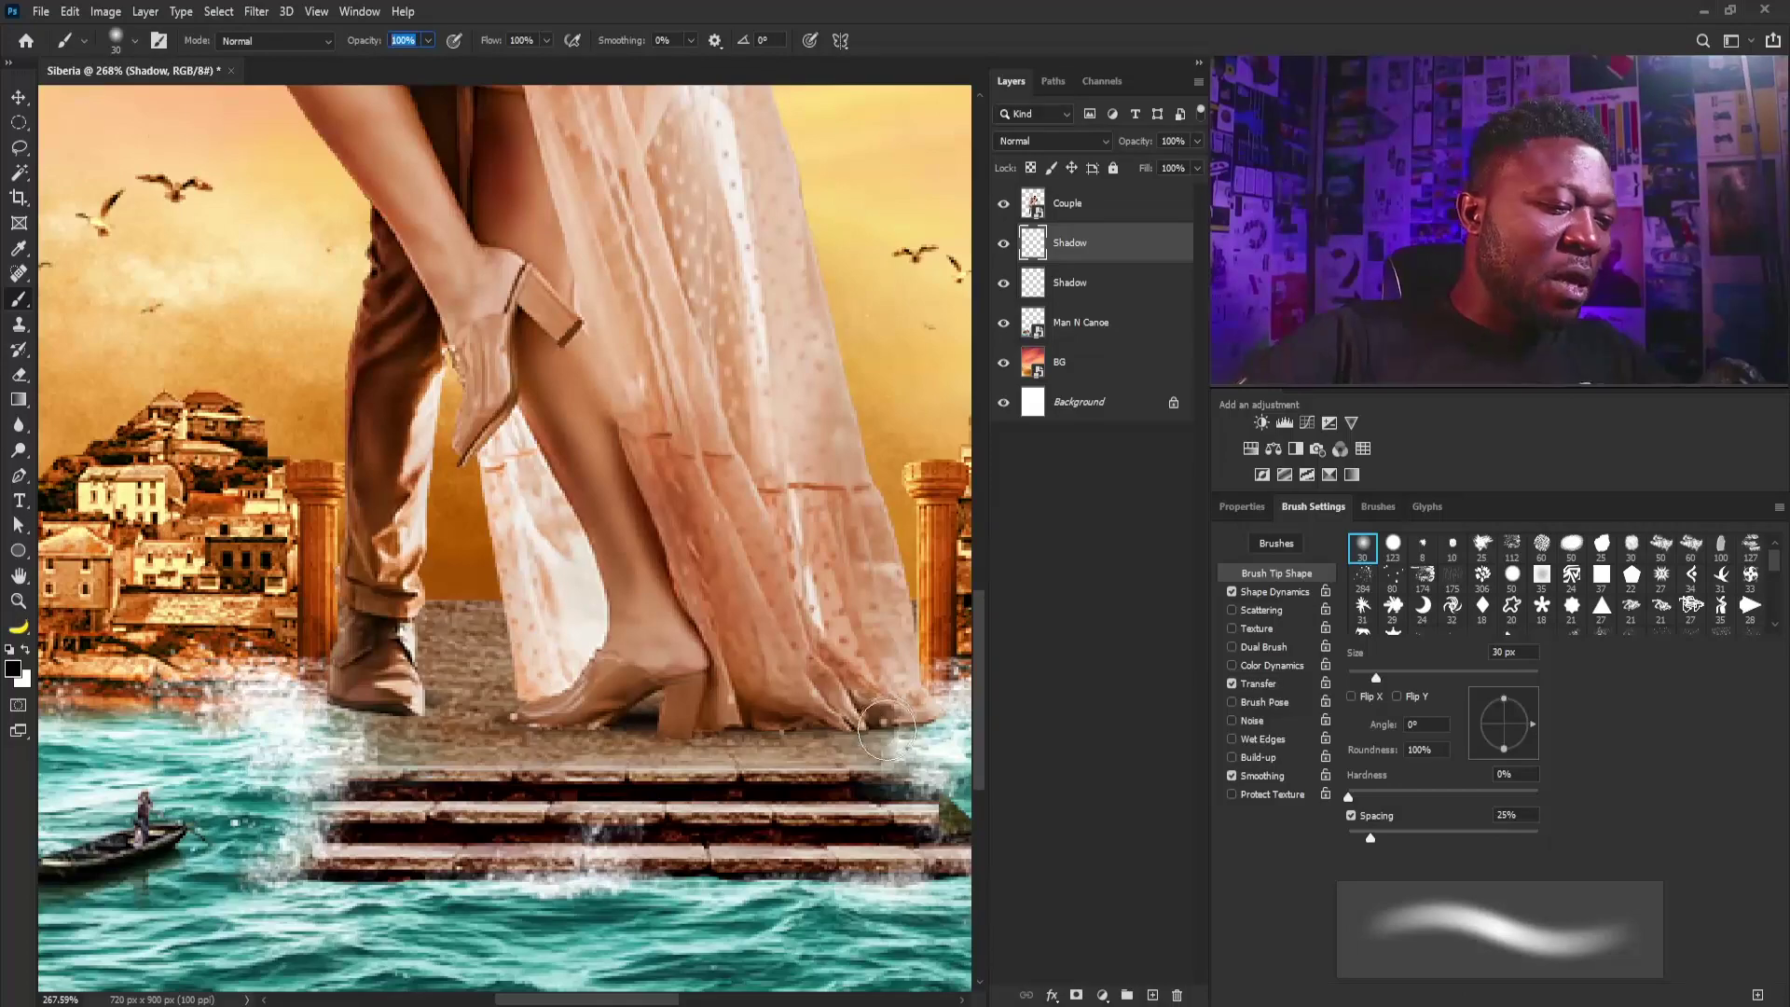
{"action": "key", "text": "bracketleft"}
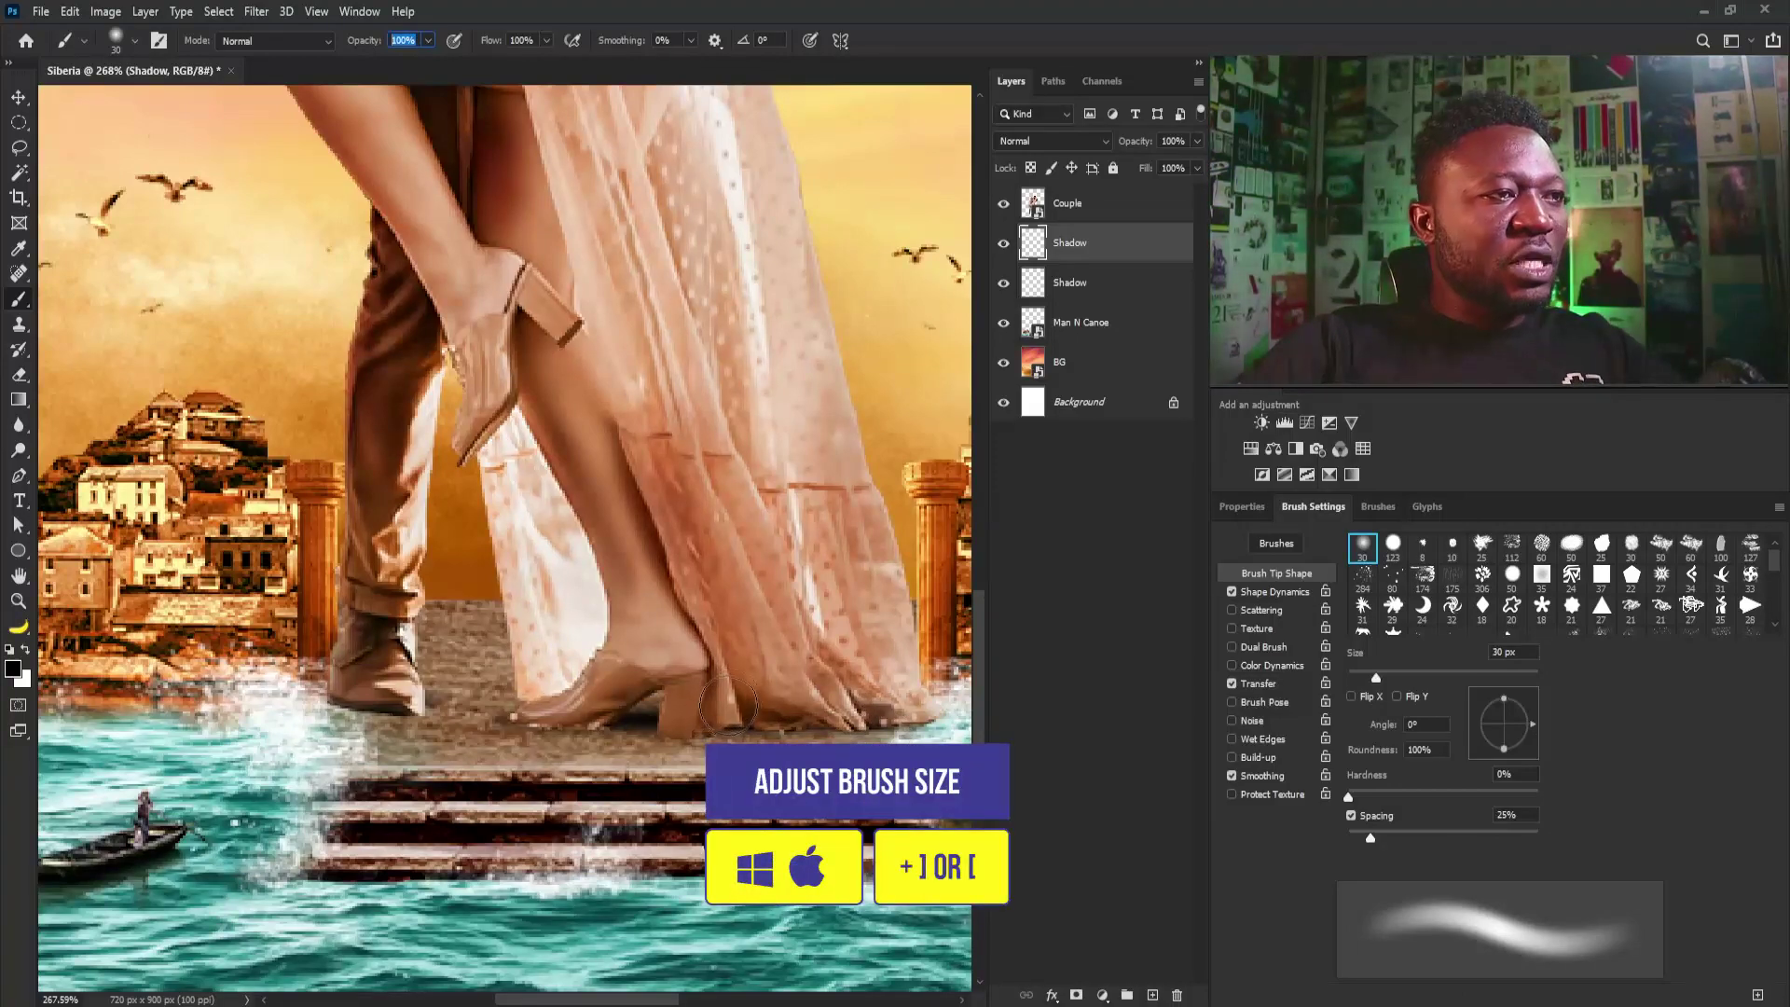
{"action": "key", "text": "bracketleft"}
{"action": "key", "text": "bracketleft"}
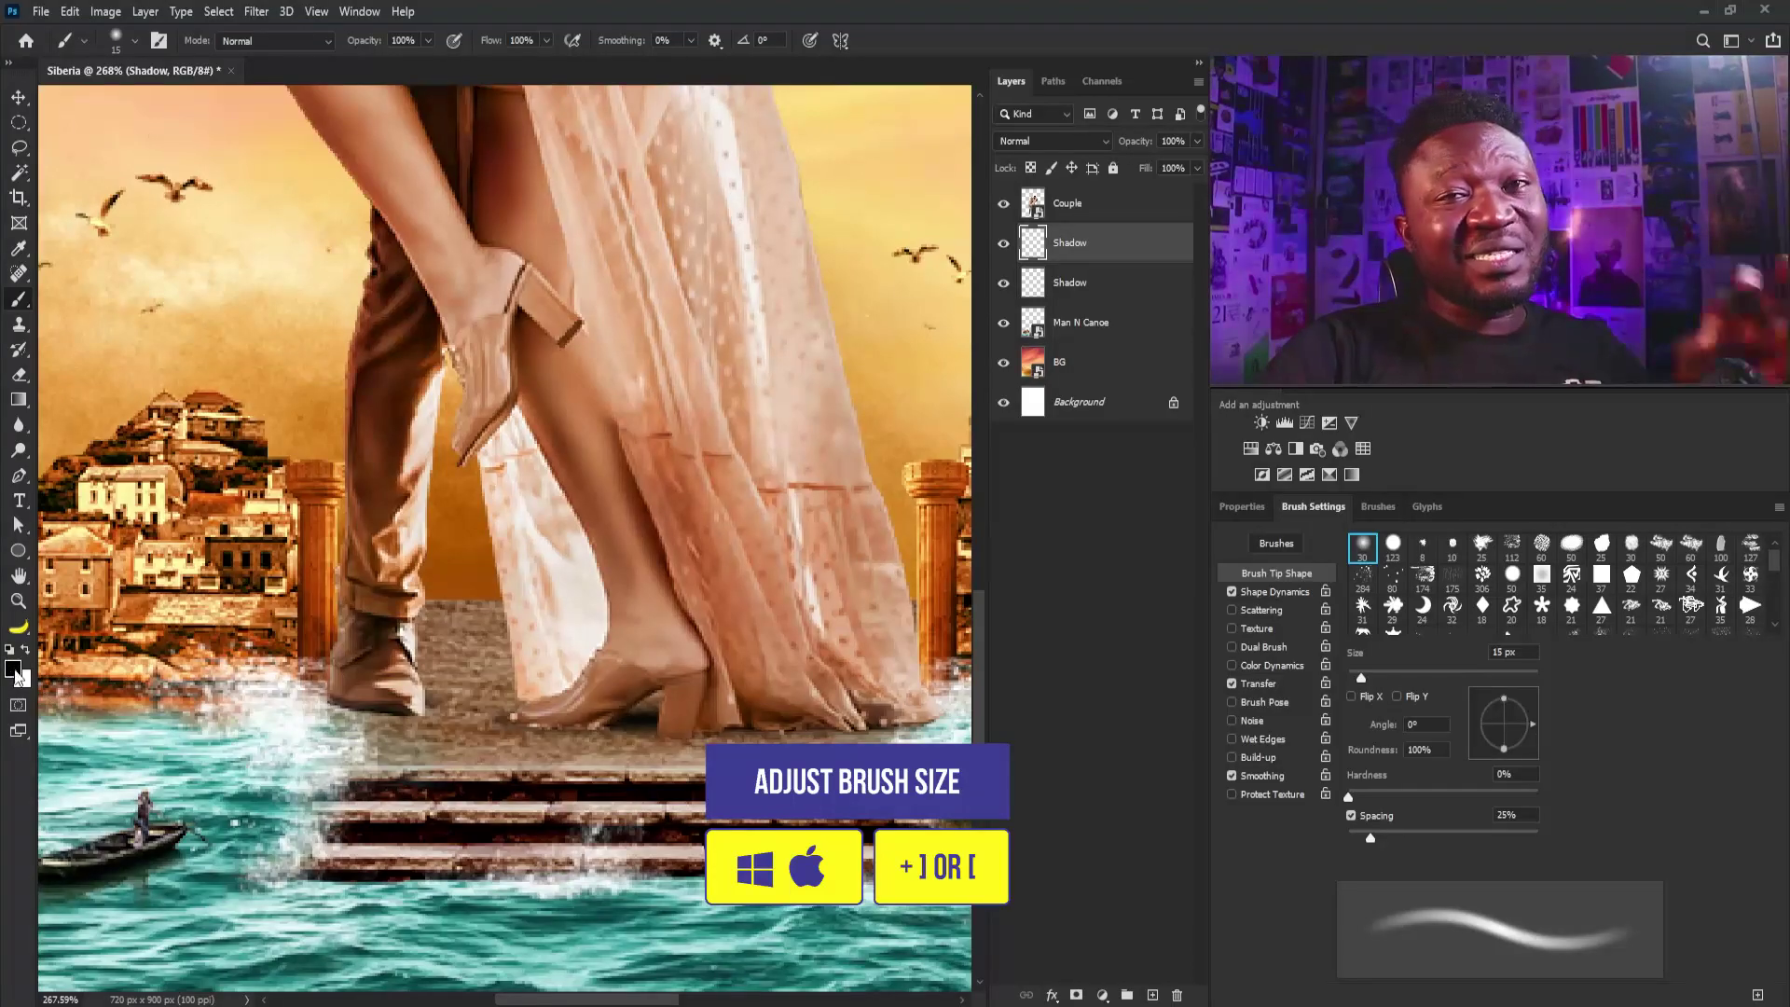
Step: Paint soft black shading on the ground around and between the couple's shoes with 15 px and 30 px brush sizes
{"action": "left_click_drag", "start_coordinate": [500, 701], "coordinate": [568, 750]}
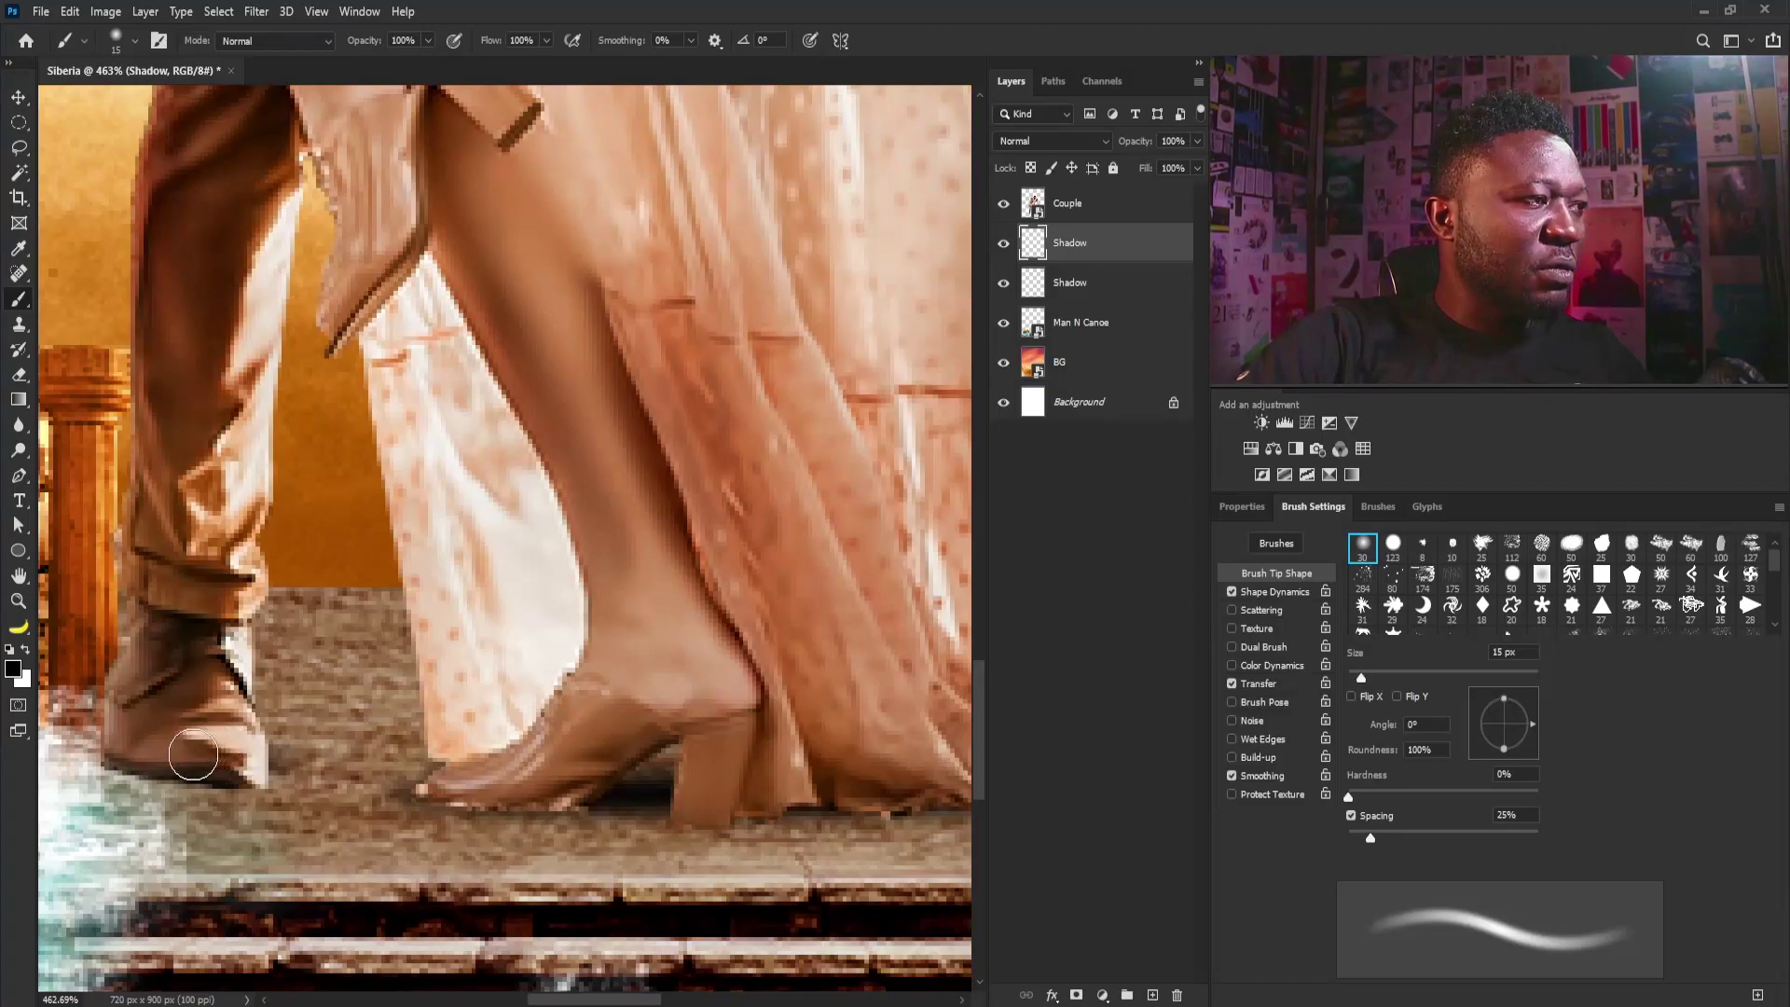
{"action": "mouse_move", "coordinate": [193, 754]}
{"action": "left_mouse_down"}
{"action": "mouse_move", "coordinate": [296, 750]}
{"action": "mouse_move", "coordinate": [247, 724]}
{"action": "mouse_move", "coordinate": [479, 741]}
{"action": "mouse_move", "coordinate": [277, 732]}
{"action": "mouse_move", "coordinate": [665, 696]}
{"action": "left_mouse_up"}
{"action": "key", "text": "bracketright"}
{"action": "key", "text": "bracketright"}
{"action": "key", "text": "bracketright"}
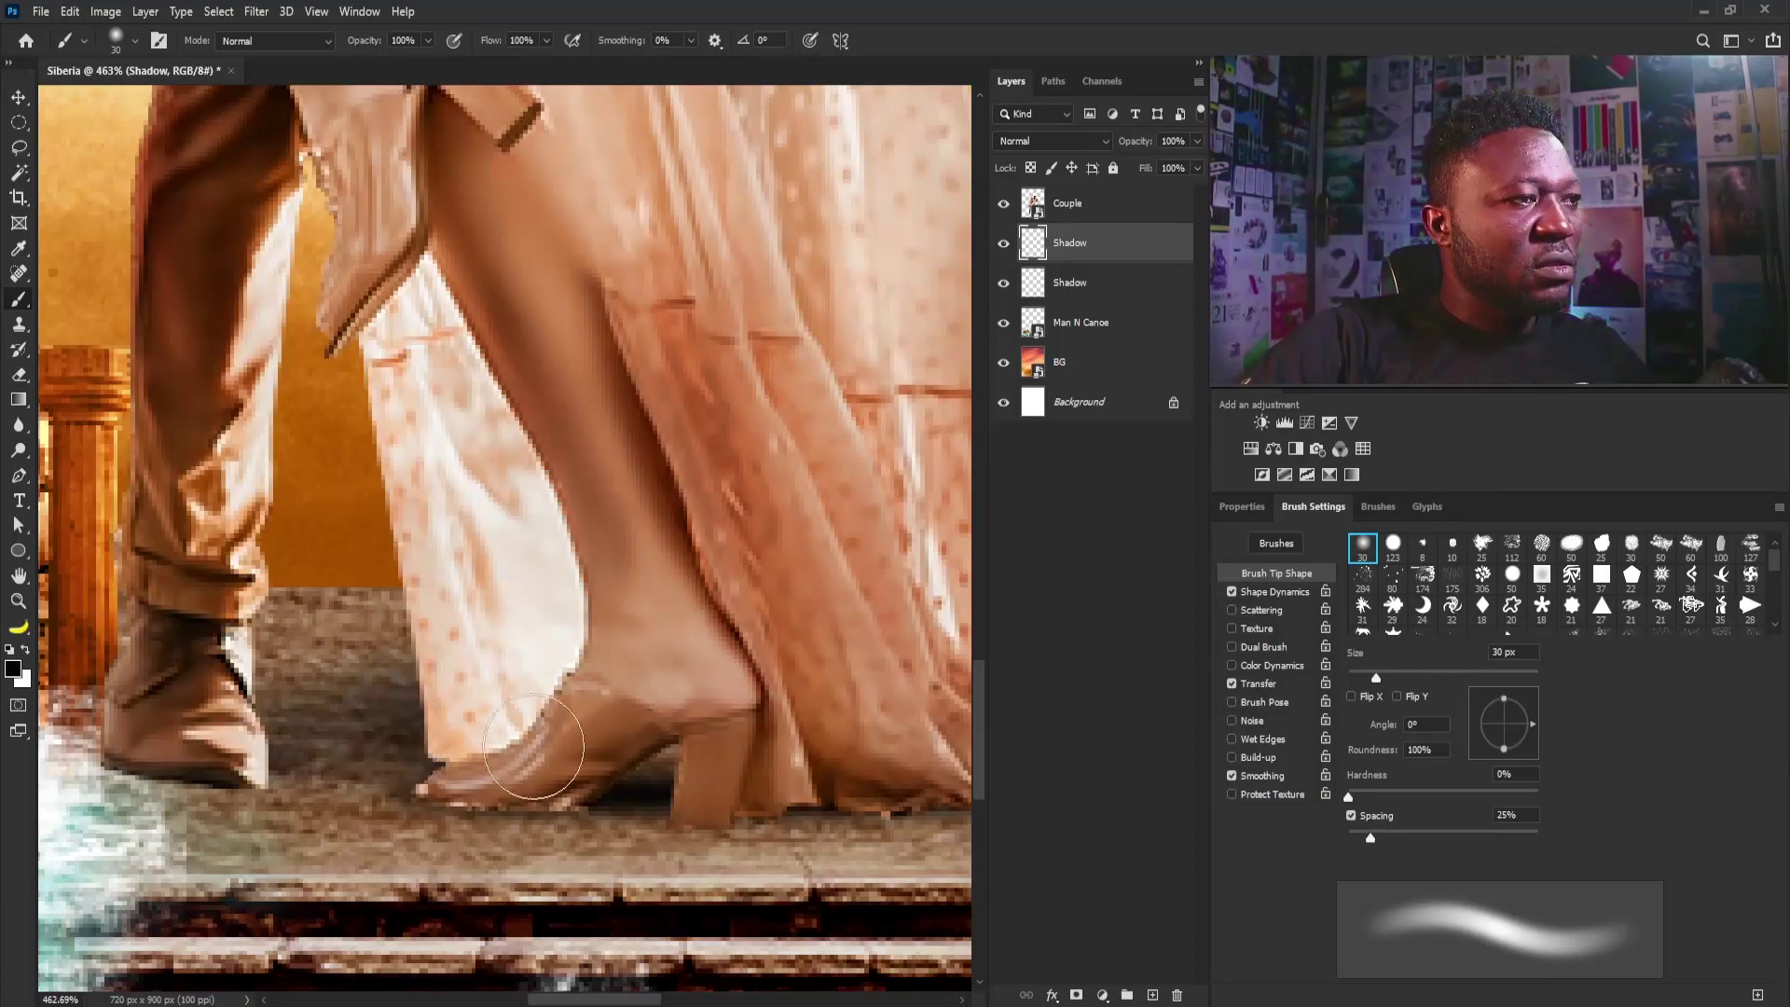
{"action": "left_click_drag", "start_coordinate": [643, 685], "coordinate": [488, 718]}
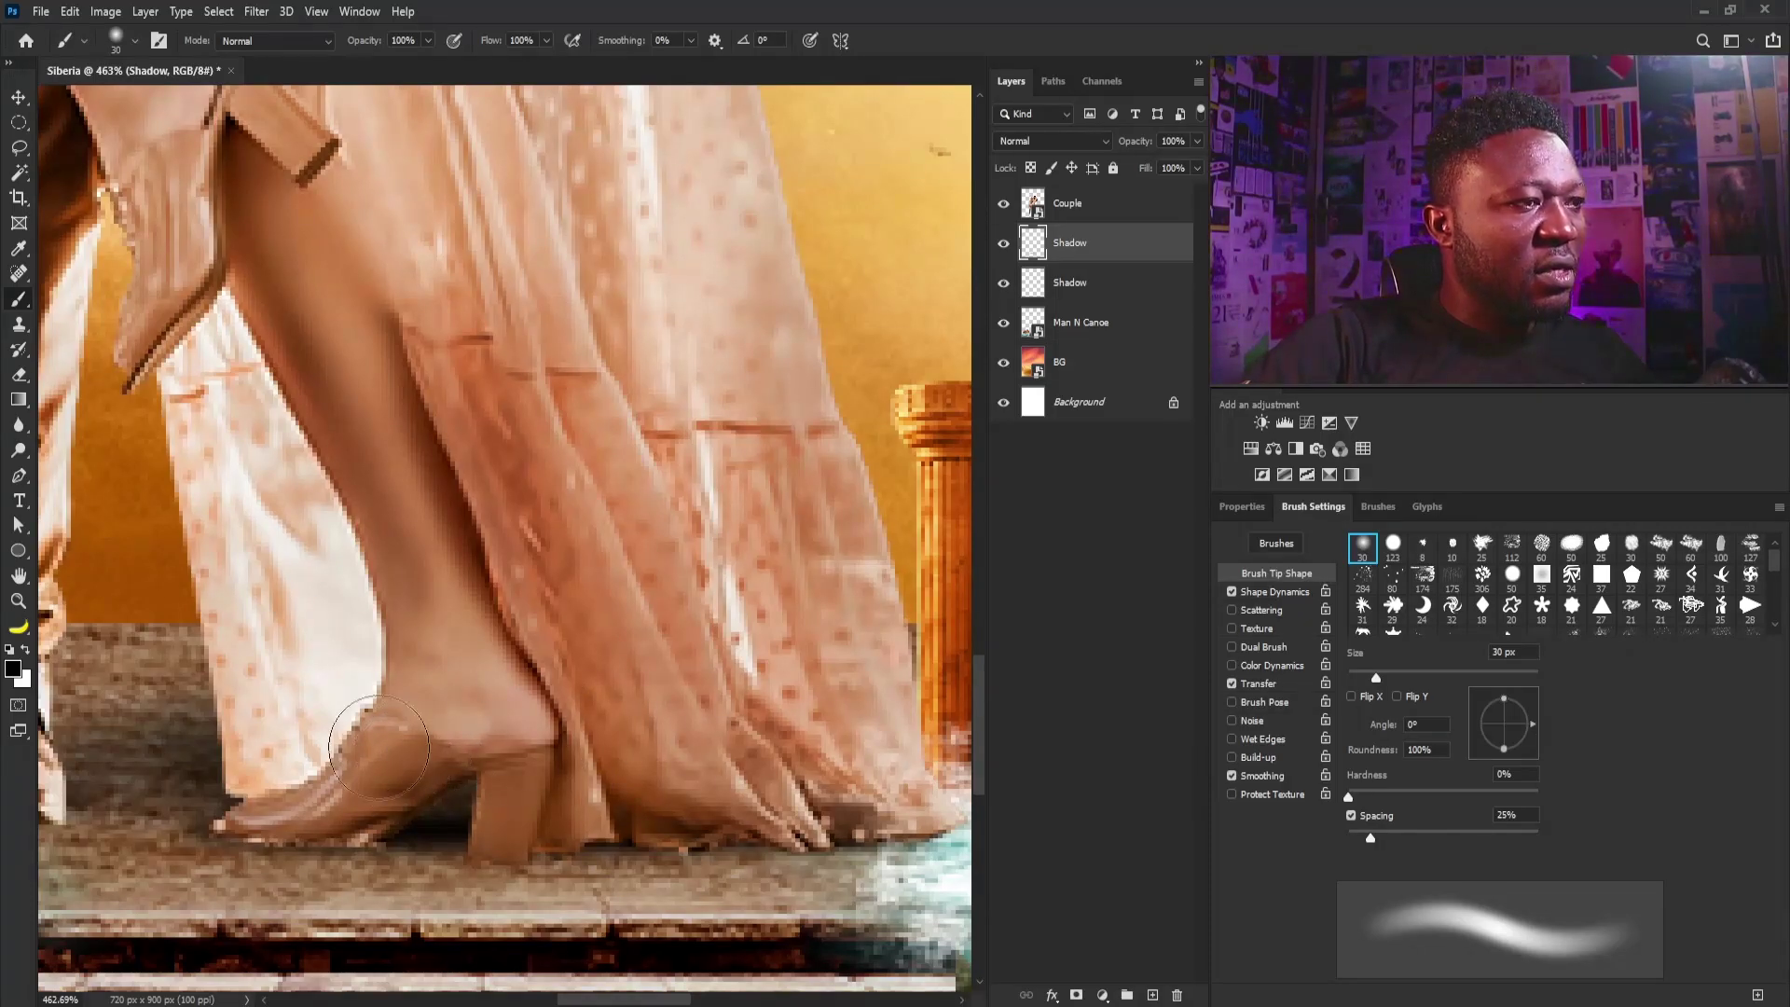
{"action": "left_click_drag", "start_coordinate": [567, 471], "coordinate": [428, 662]}
{"action": "mouse_move", "coordinate": [497, 825]}
{"action": "left_mouse_down"}
{"action": "mouse_move", "coordinate": [459, 787]}
{"action": "mouse_move", "coordinate": [466, 730]}
{"action": "left_mouse_up"}
Step: Paint a small, dark contact shadow on the ground beside the toe of the man's shoe with an 8 px brush
{"action": "key", "text": "bracketleft"}
{"action": "key", "text": "bracketleft"}
{"action": "key", "text": "bracketleft"}
{"action": "key", "text": "bracketleft"}
{"action": "key", "text": "bracketleft"}
{"action": "key", "text": "bracketleft"}
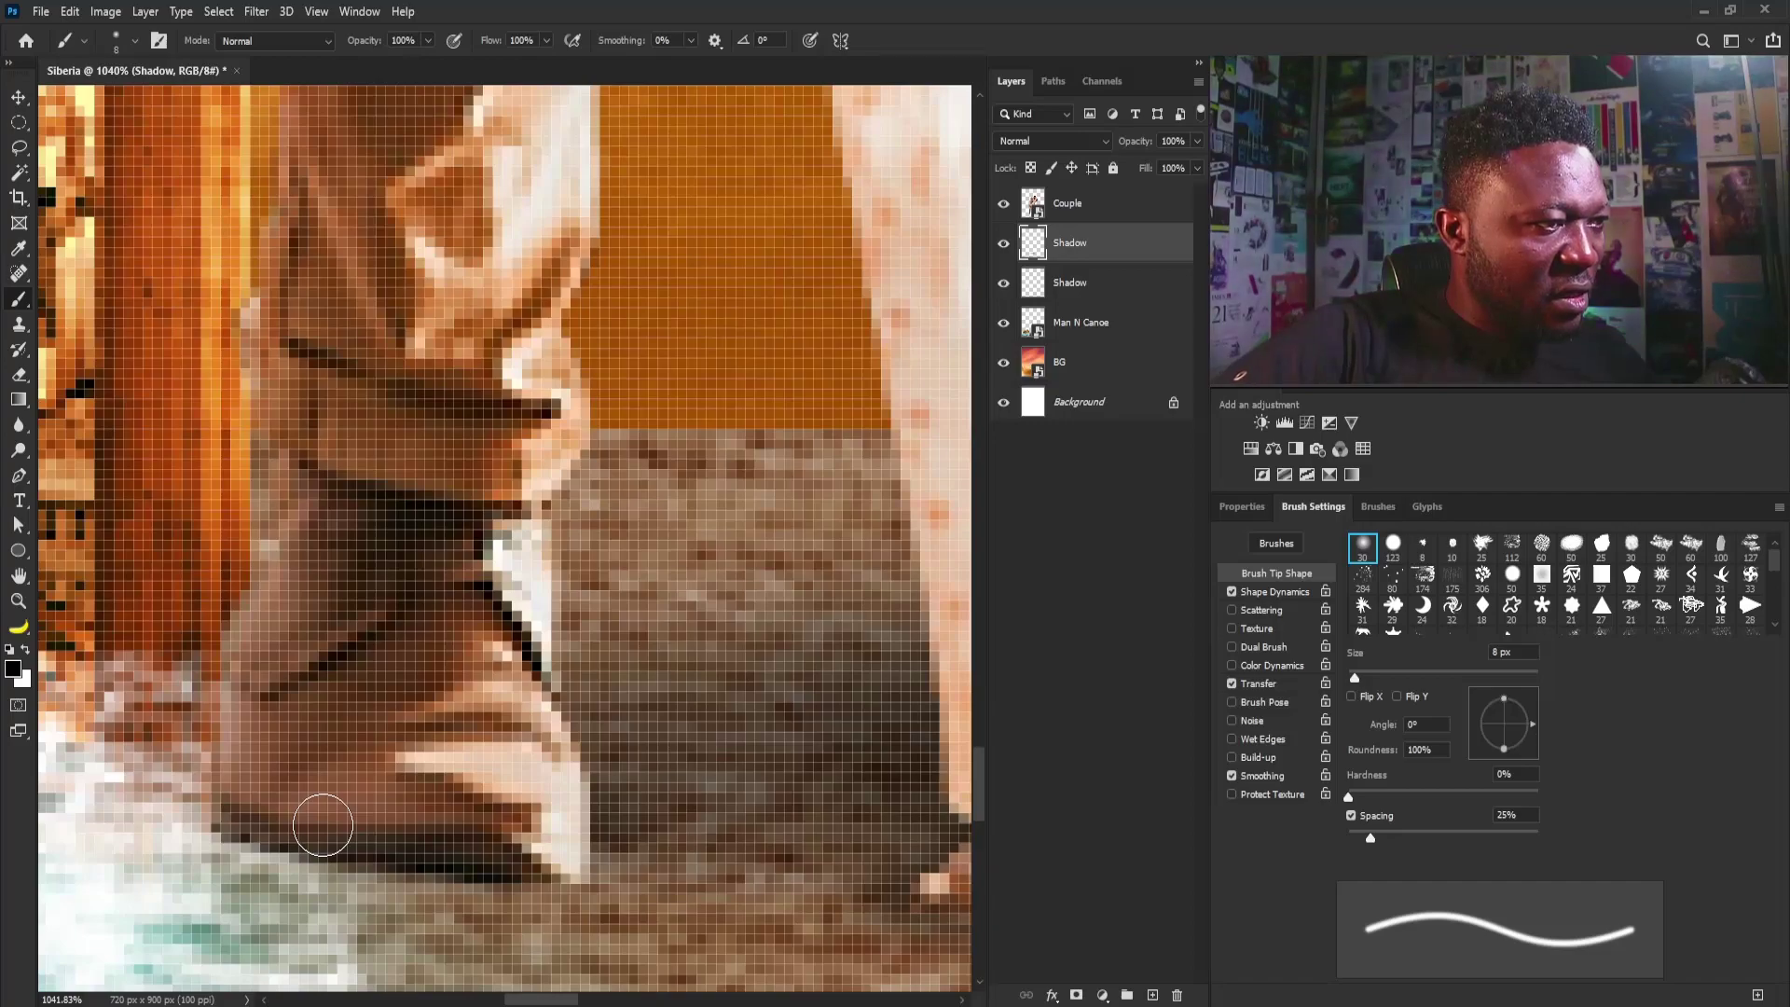
{"action": "key", "text": "ctrl+minus"}
{"action": "mouse_move", "coordinate": [799, 723]}
{"action": "left_mouse_down"}
{"action": "mouse_move", "coordinate": [617, 552]}
{"action": "mouse_move", "coordinate": [575, 482]}
{"action": "left_mouse_up"}
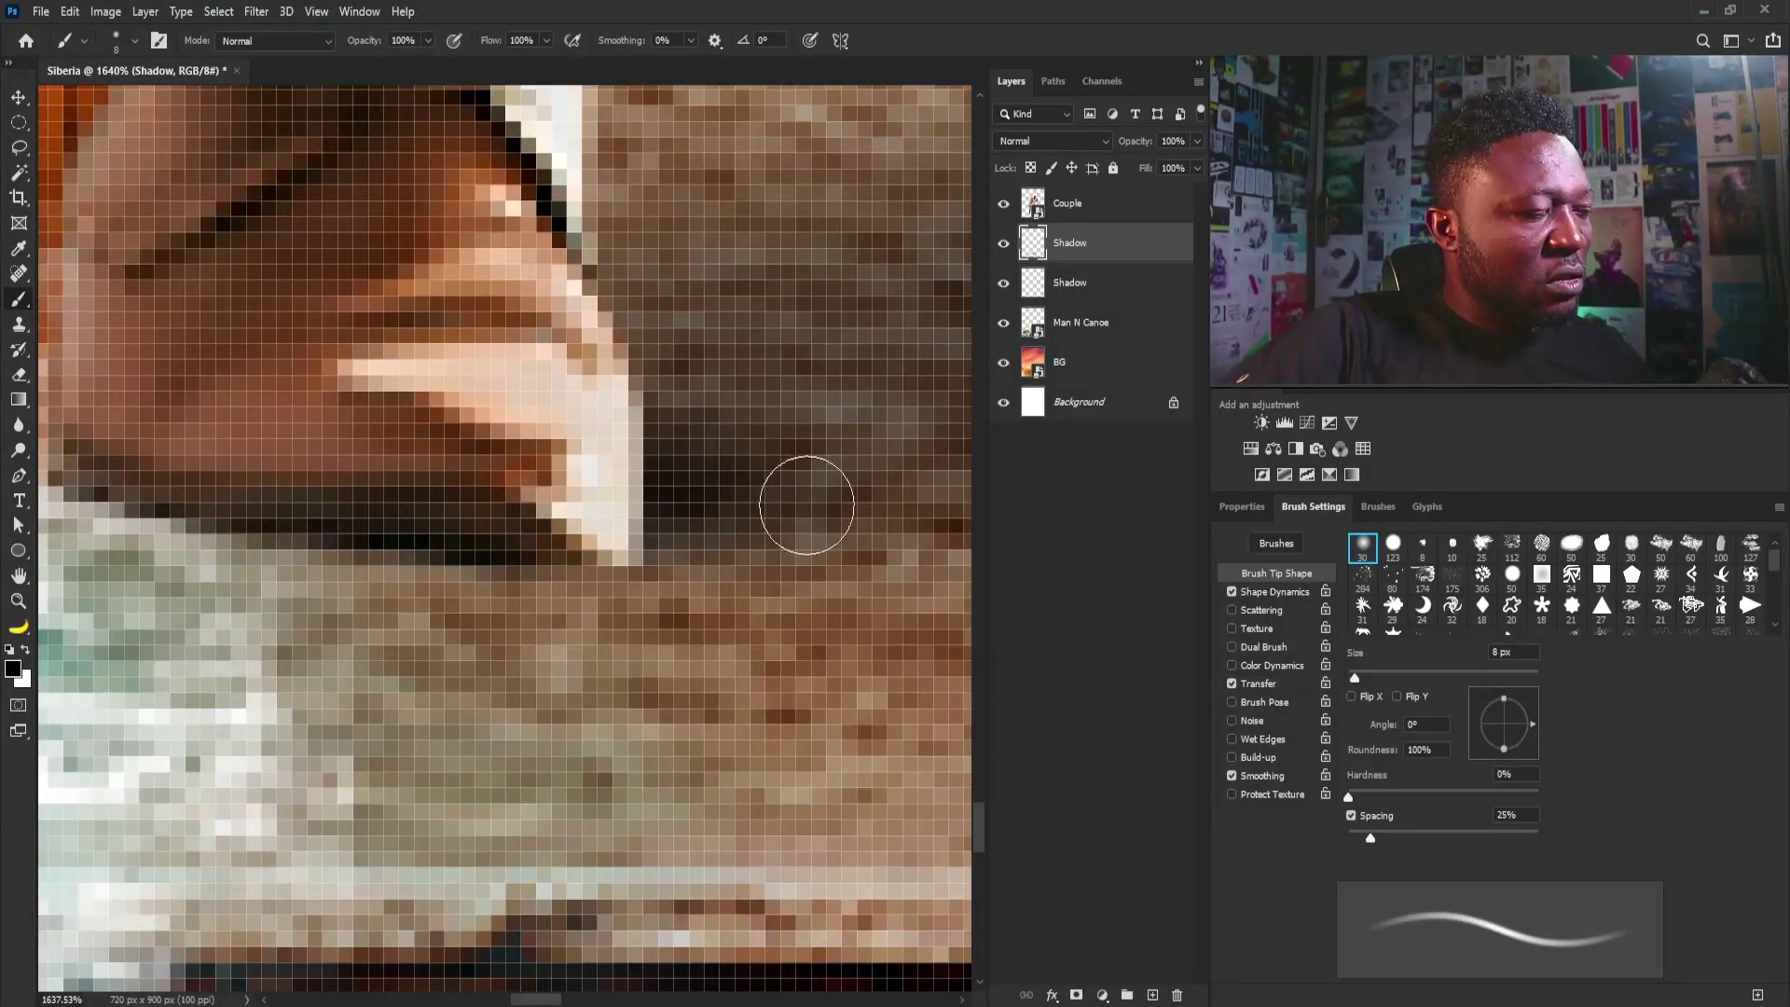
{"action": "mouse_move", "coordinate": [771, 327]}
{"action": "left_mouse_down"}
{"action": "mouse_move", "coordinate": [646, 447]}
{"action": "mouse_move", "coordinate": [636, 632]}
{"action": "mouse_move", "coordinate": [745, 658]}
{"action": "left_mouse_up"}
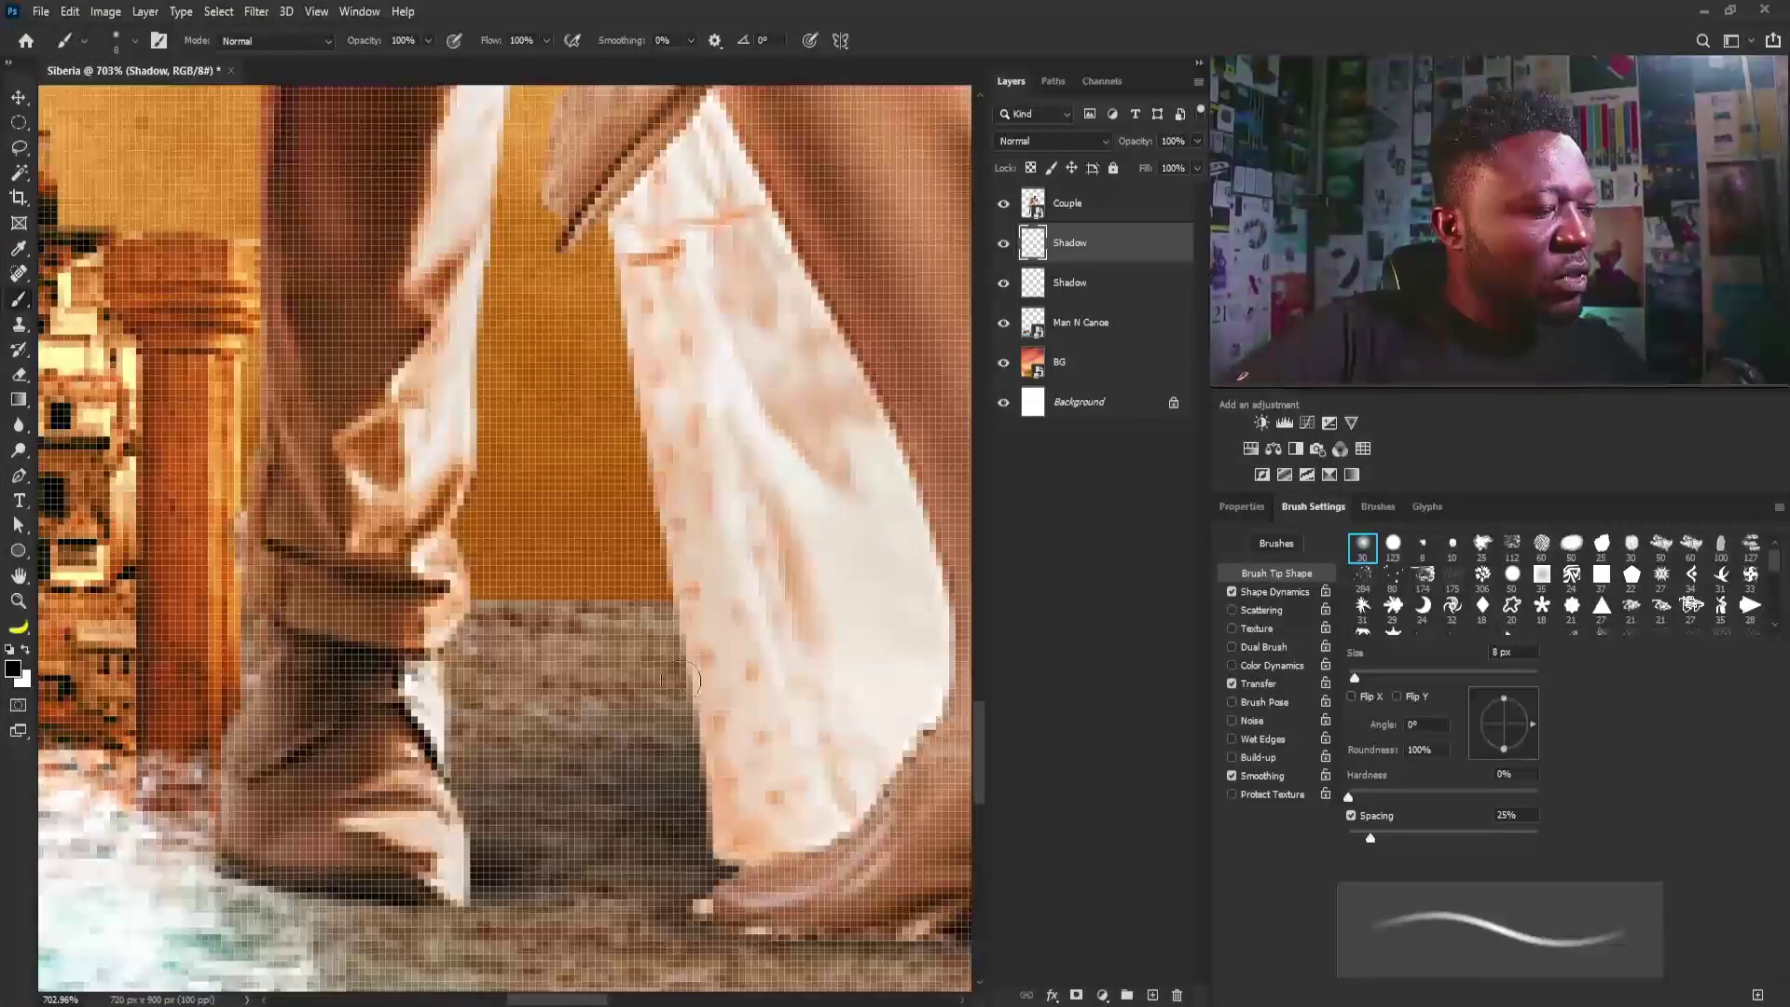
Step: Try erasing part of the painted shadow between the shoes with a 30 px soft eraser, and undo the stroke
{"action": "key", "text": "e"}
{"action": "key", "text": "bracketright"}
{"action": "key", "text": "bracketright"}
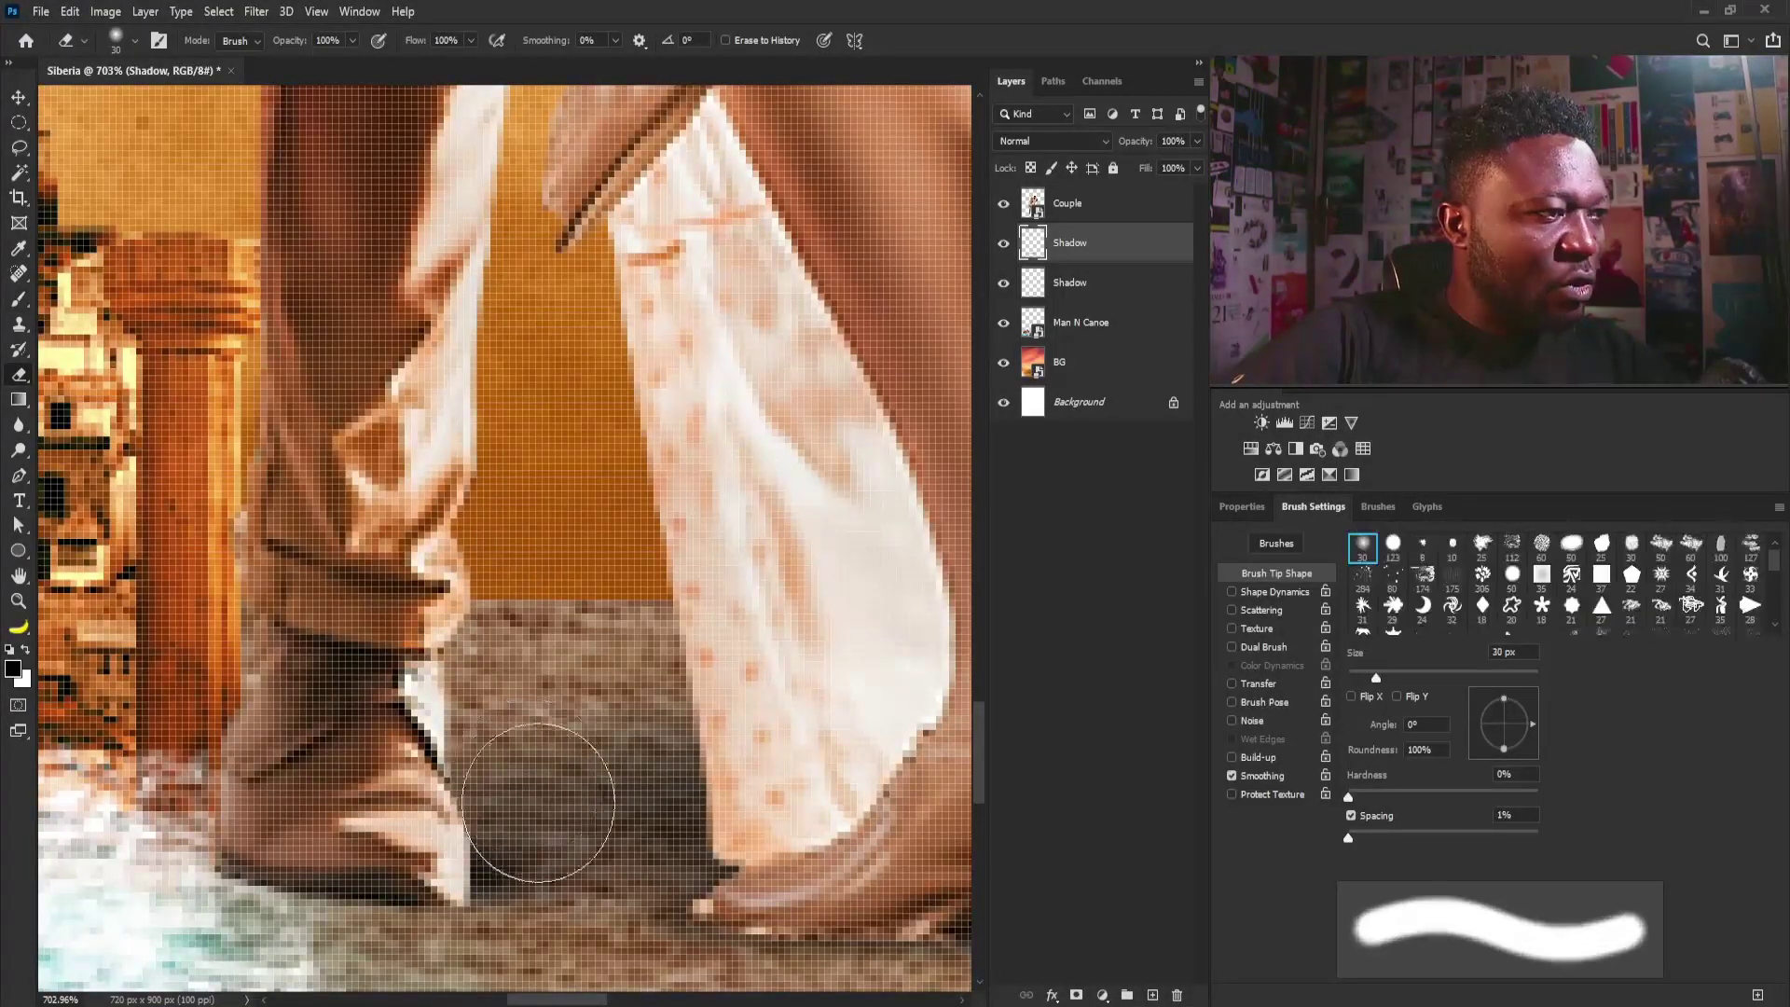
{"action": "left_click_drag", "start_coordinate": [531, 786], "coordinate": [532, 821]}
{"action": "key", "text": "ctrl+z"}
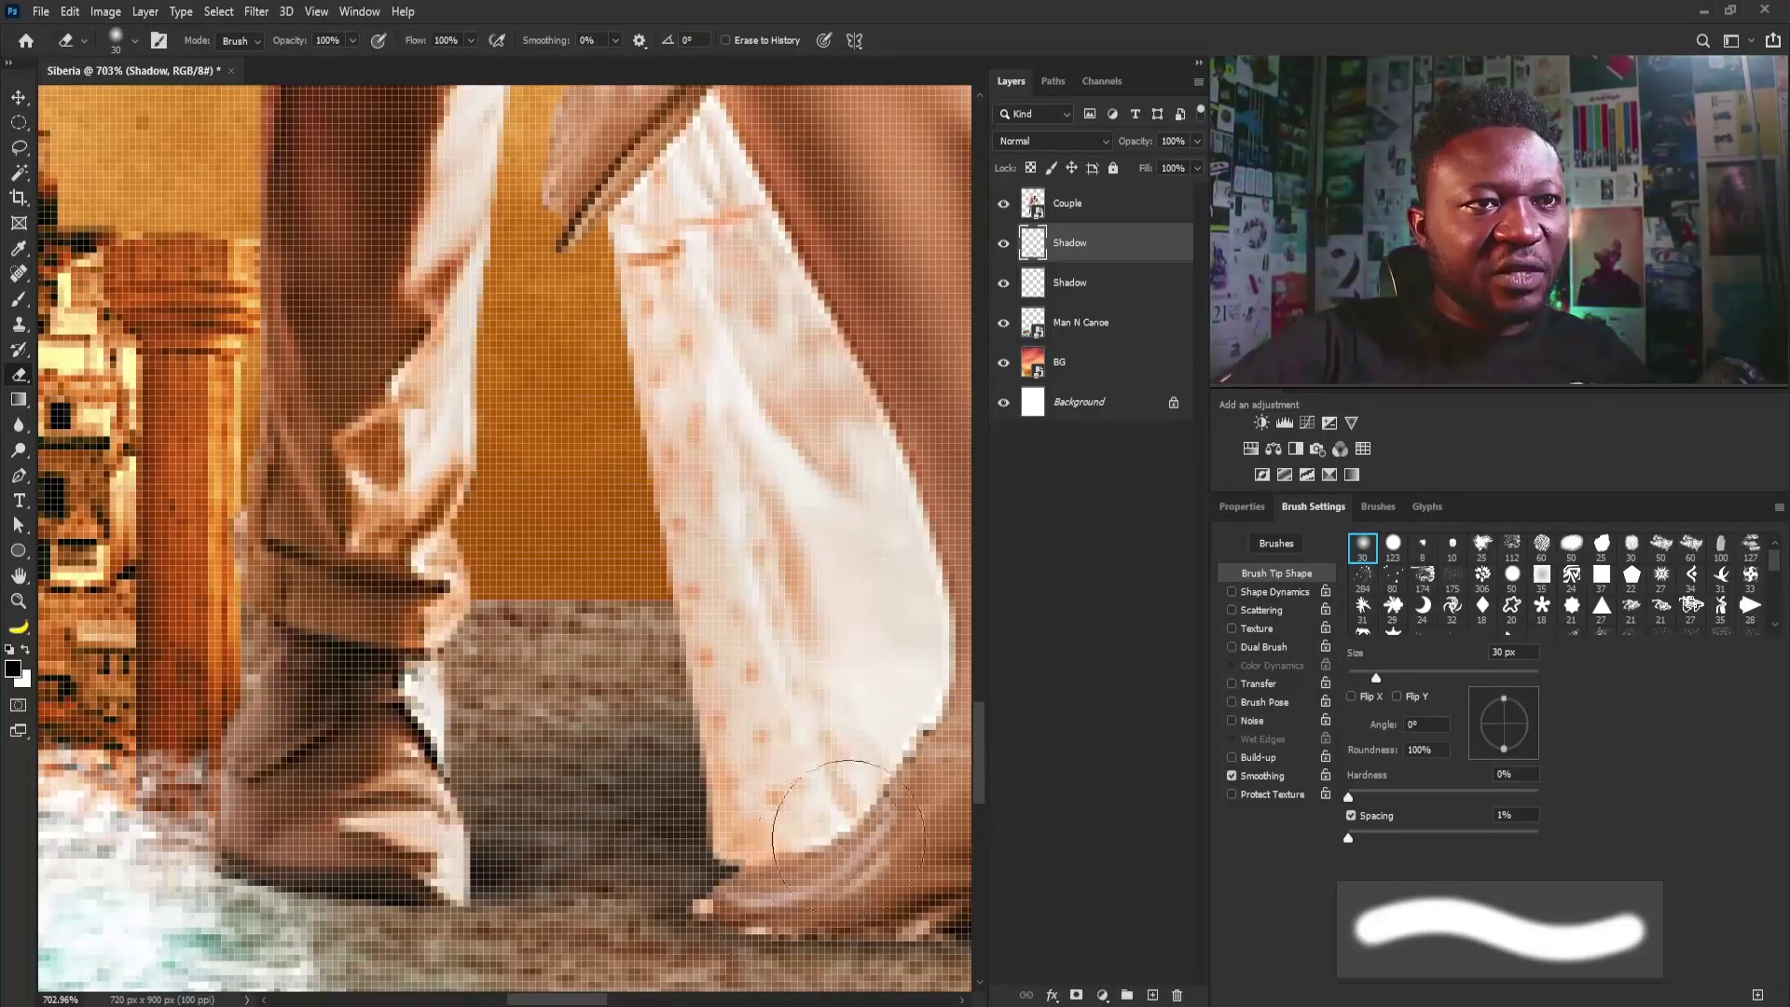
Step: Enable Transfer for the eraser tip and set its size to 15 px
{"action": "left_click", "coordinate": [1230, 683]}
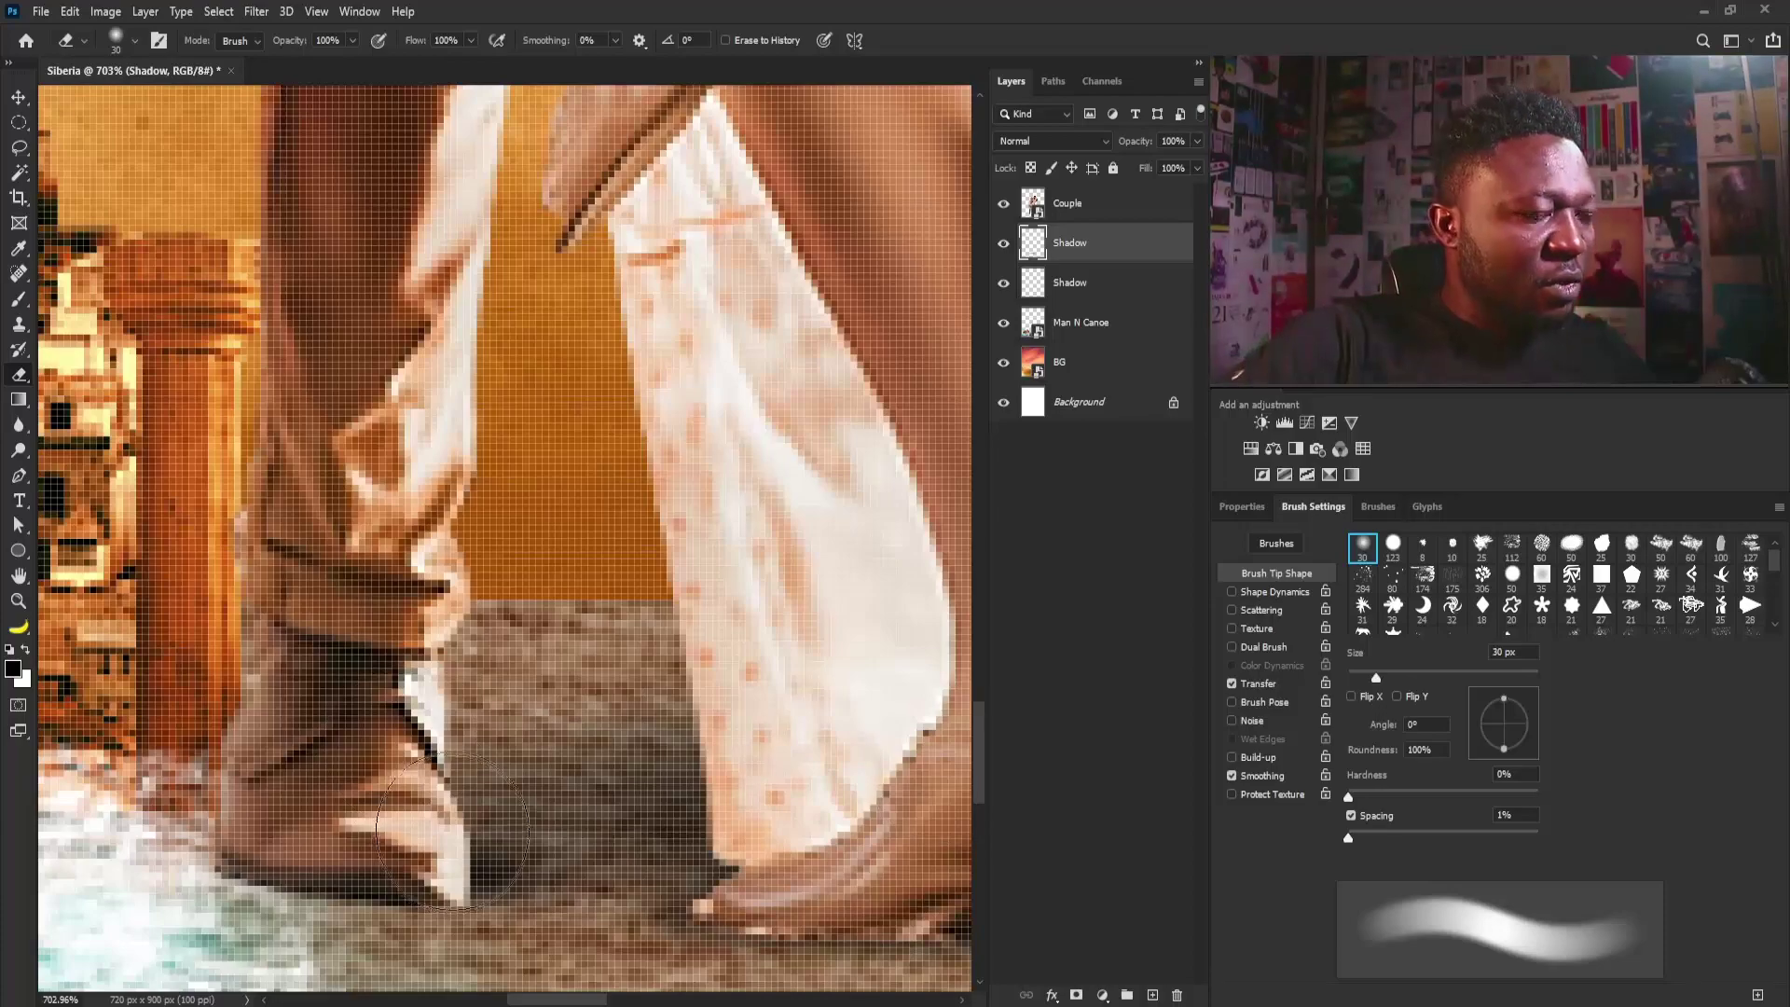
{"action": "key", "text": "bracketleft"}
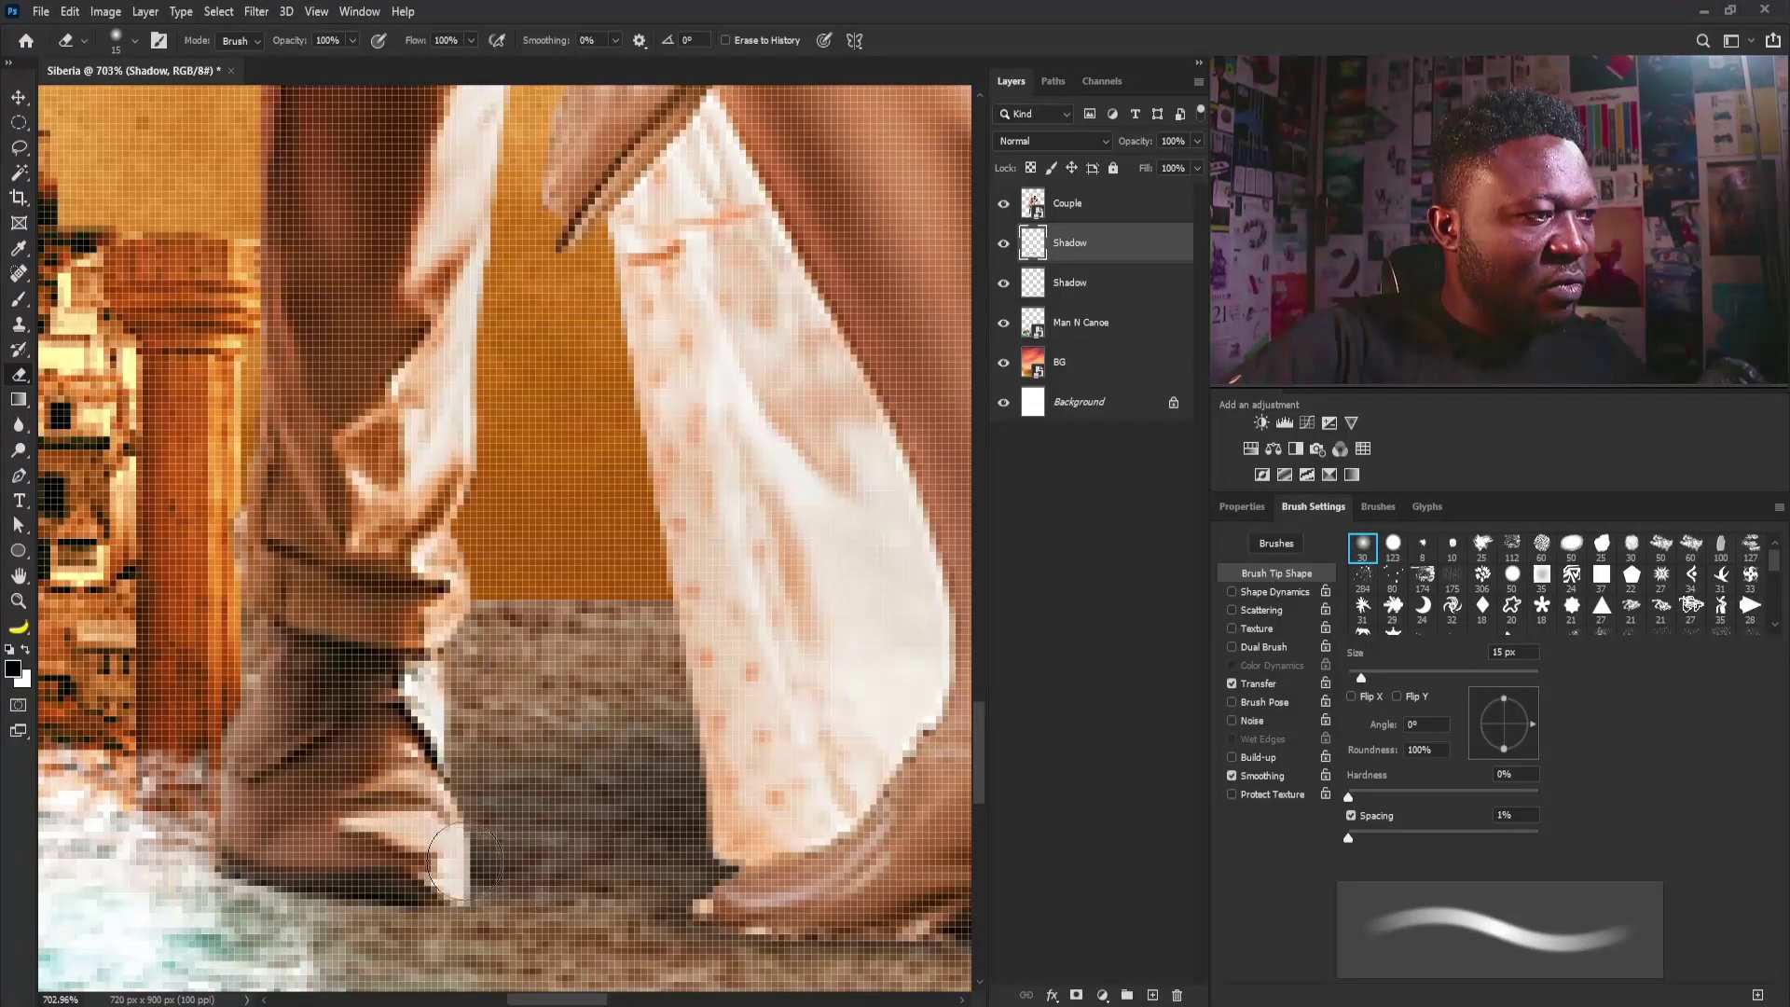
{"action": "scroll", "coordinate": [465, 862], "scroll_direction": "down", "scroll_amount": 10}
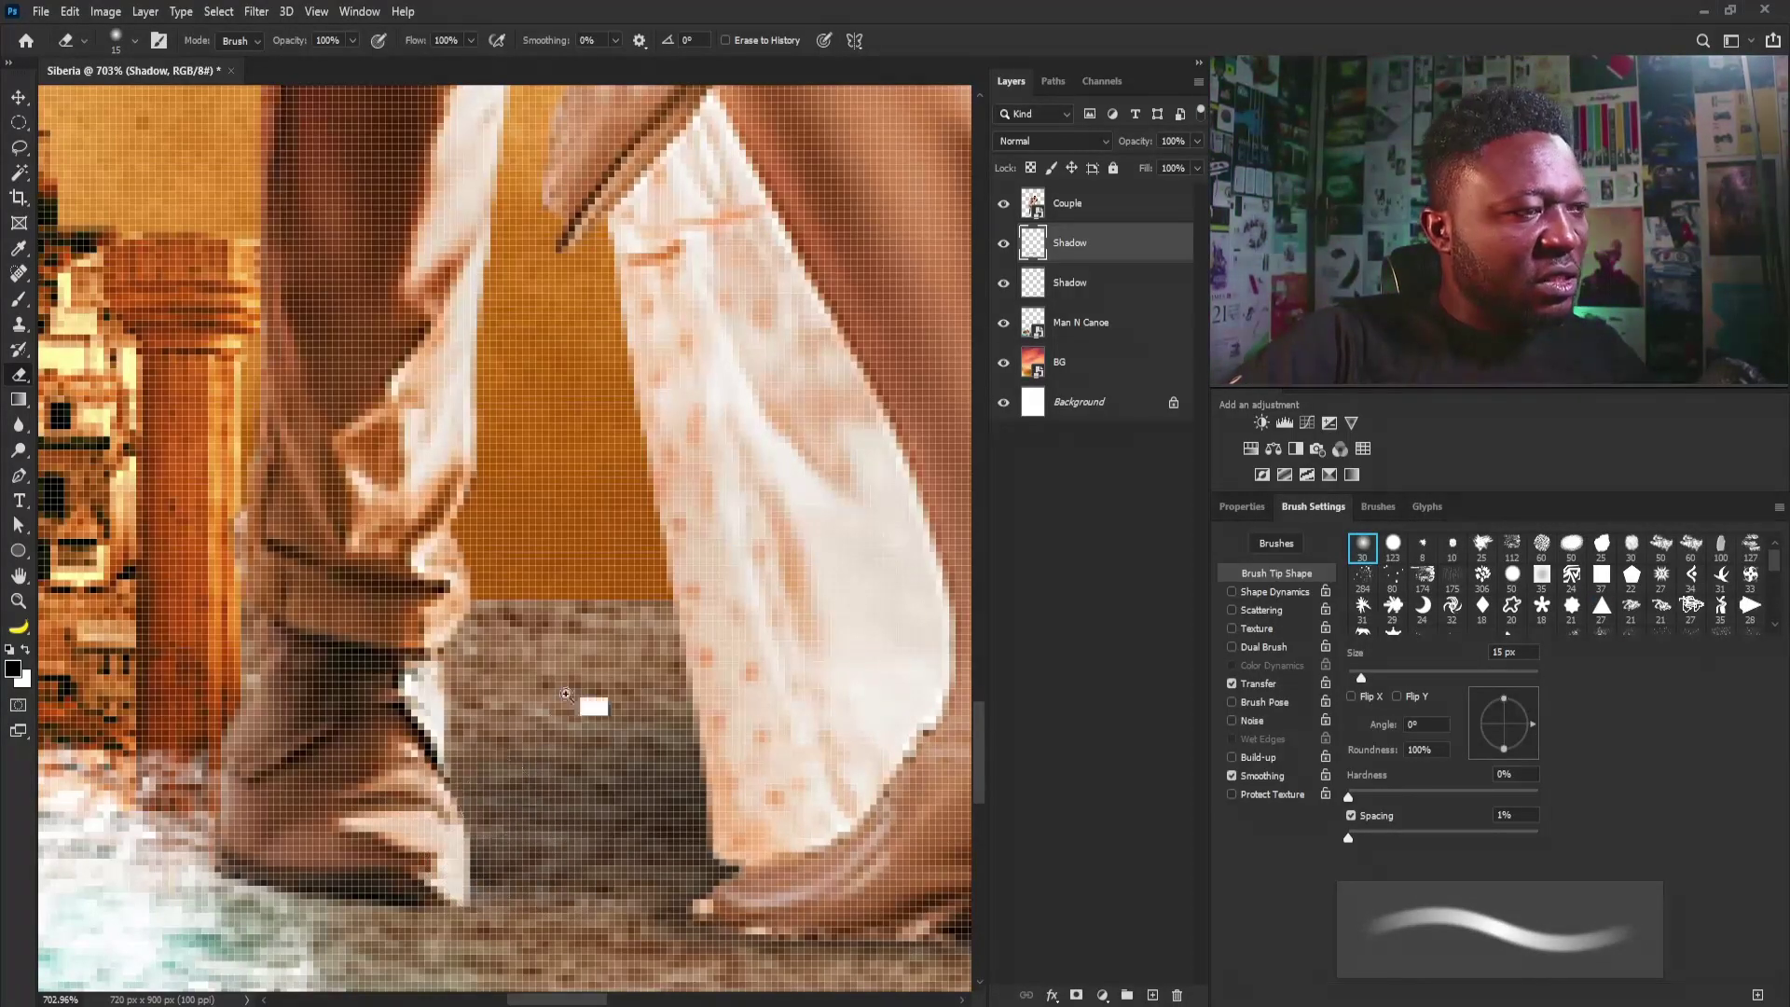
{"action": "scroll", "coordinate": [563, 536], "scroll_direction": "down", "scroll_amount": 3}
{"action": "scroll", "coordinate": [622, 597], "scroll_direction": "up", "scroll_amount": 4}
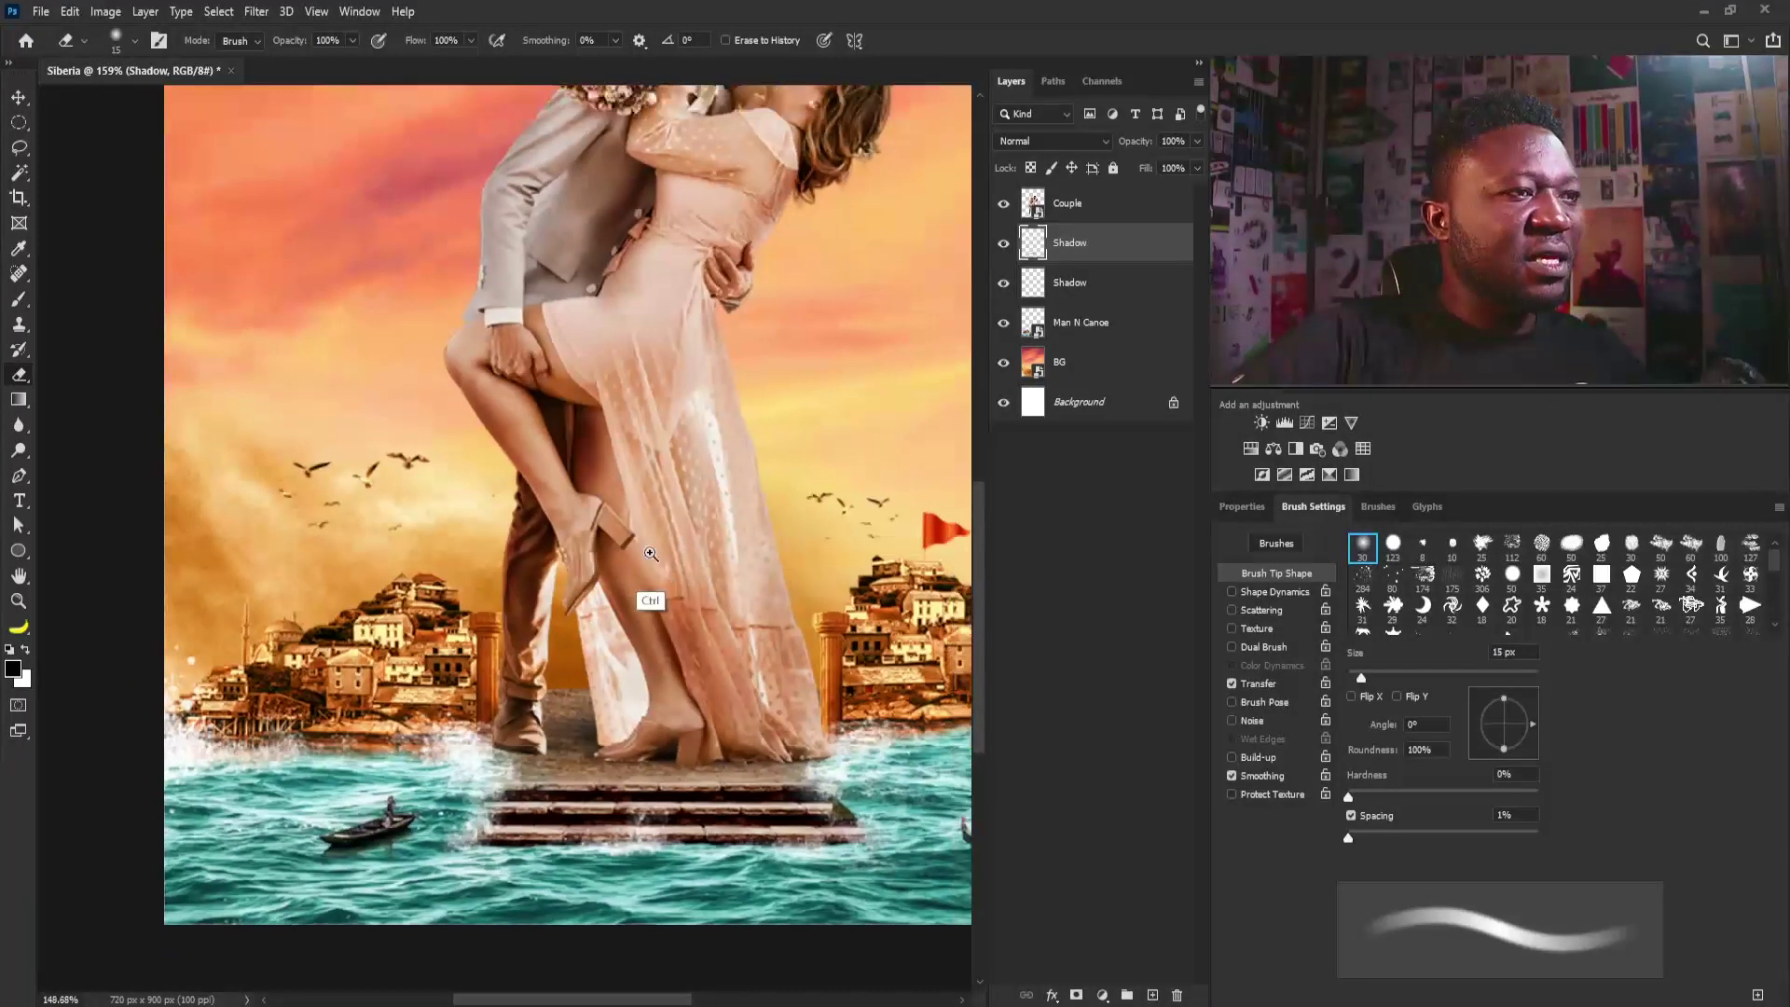
{"action": "key", "text": "ctrl+0"}
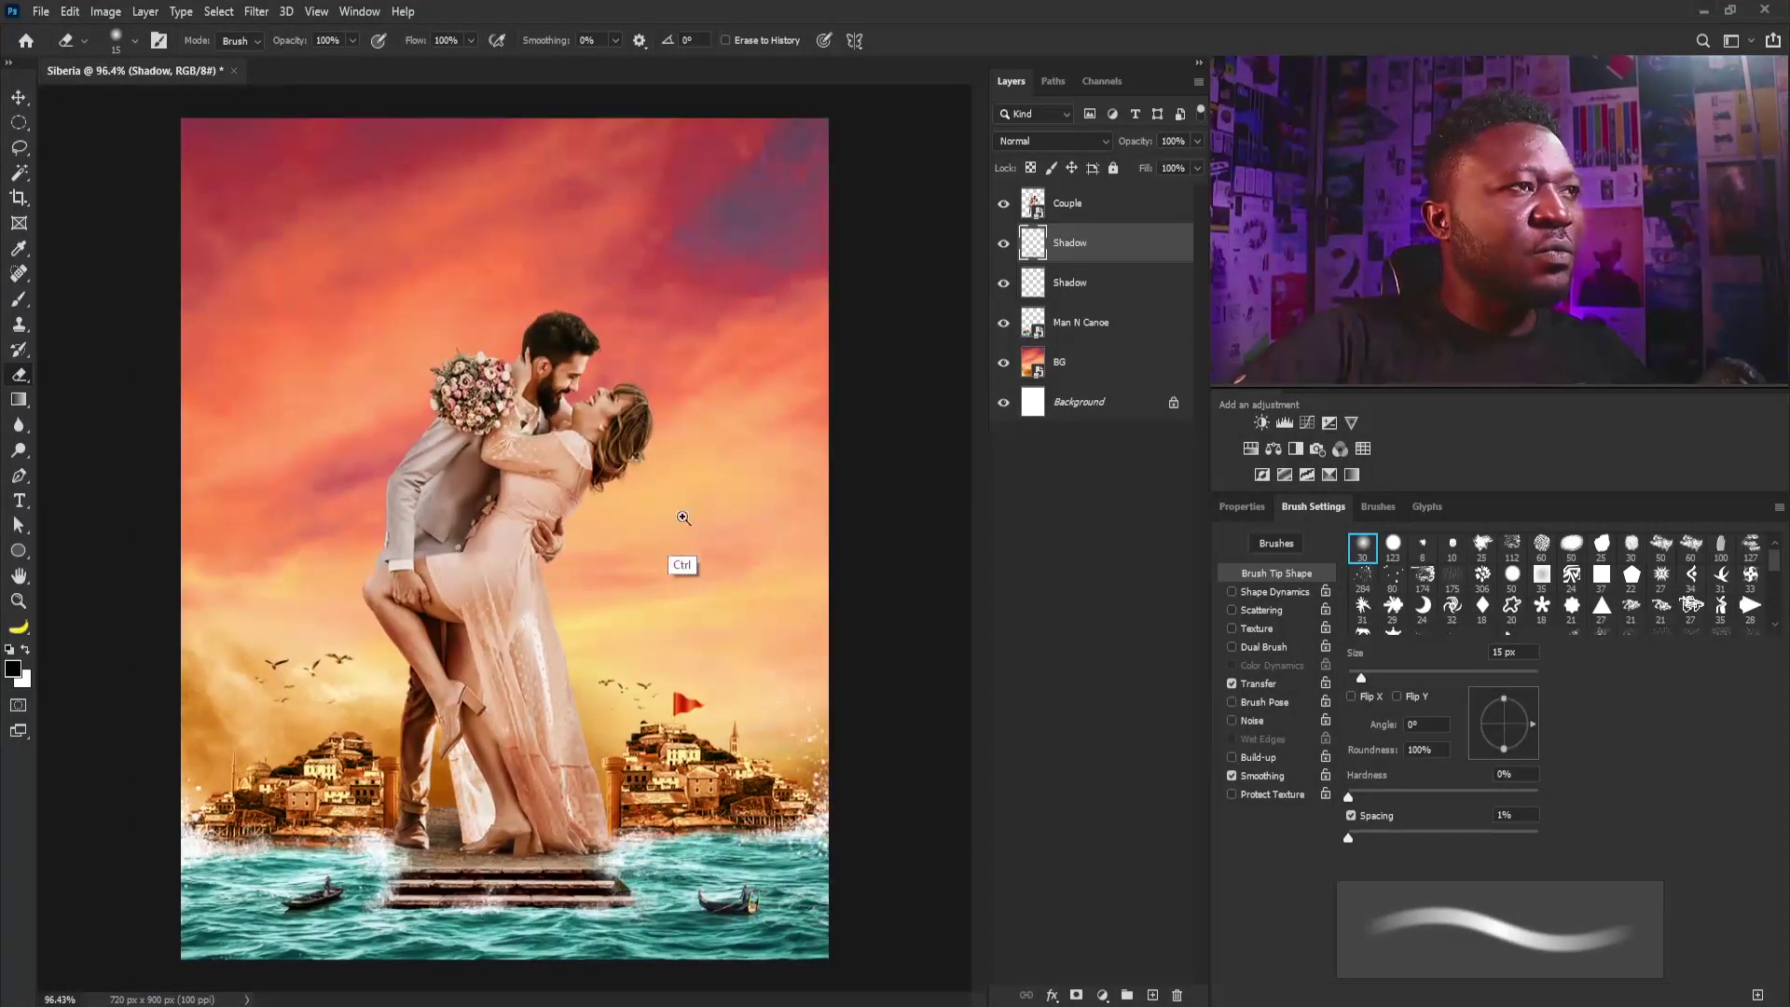
Step: Group the Couple layer and both Shadow layers, and name the group Couple
{"action": "left_click", "coordinate": [1098, 205], "text": "shift"}
{"action": "left_click", "coordinate": [1081, 282], "text": "shift"}
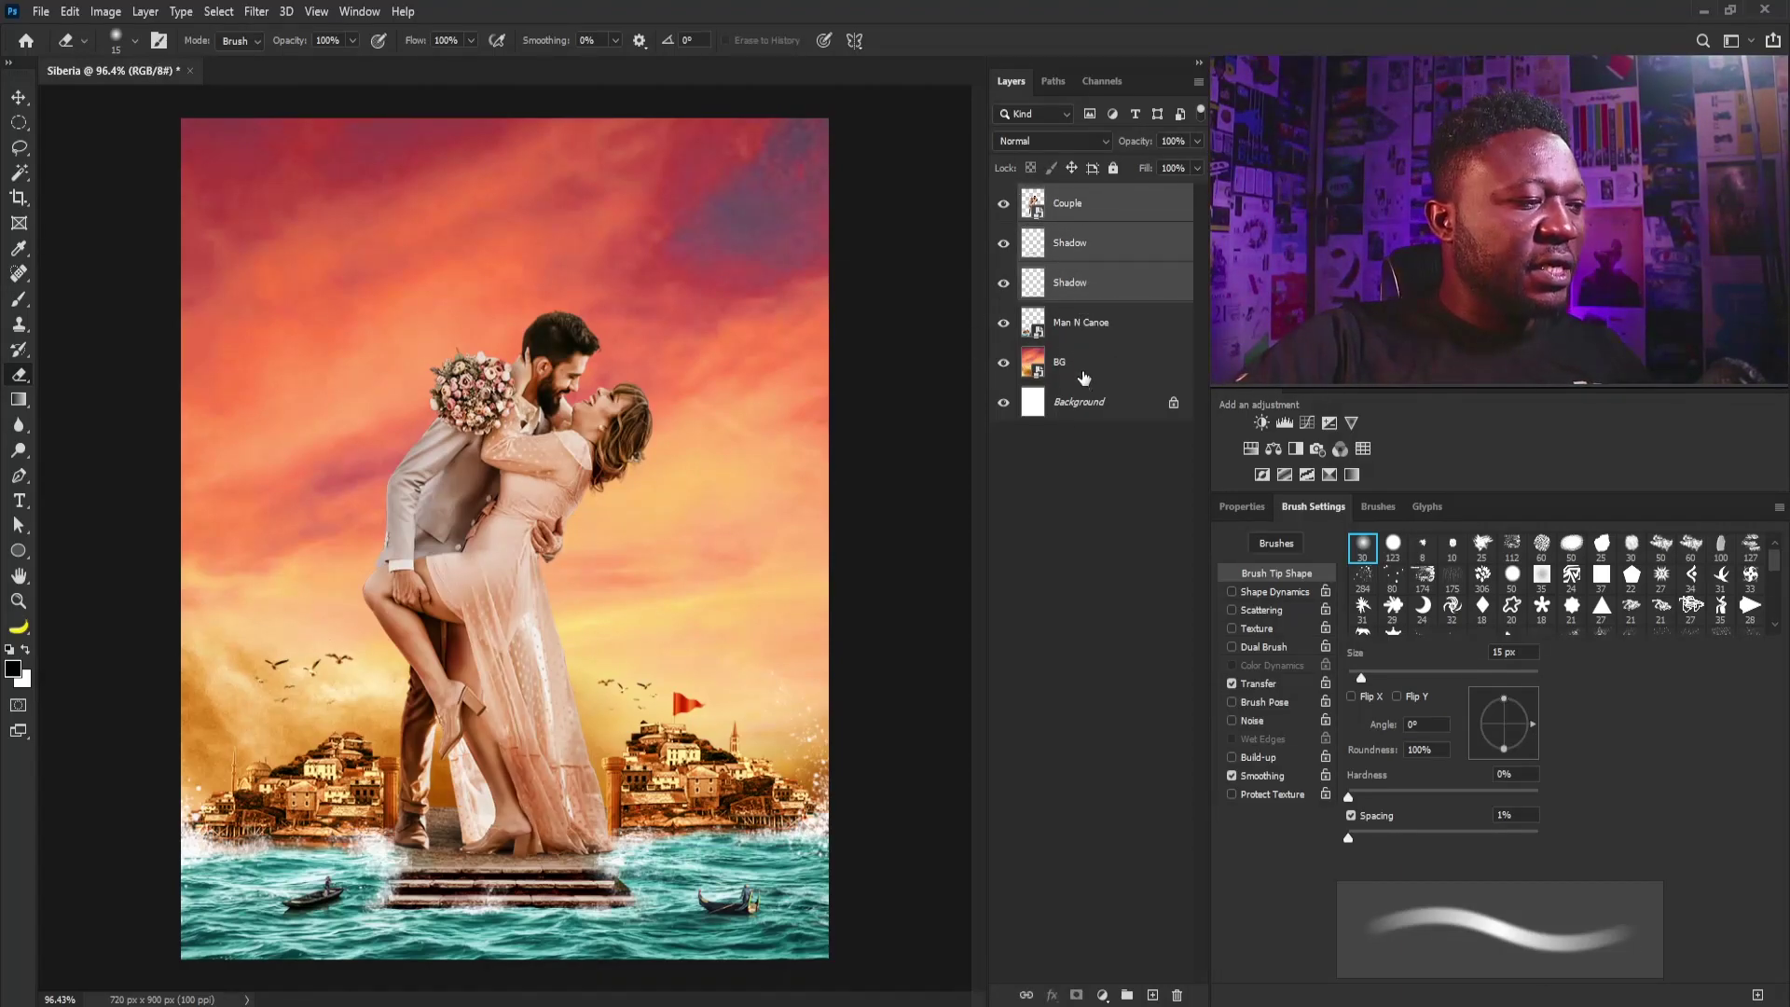
{"action": "key", "text": "ctrl+g"}
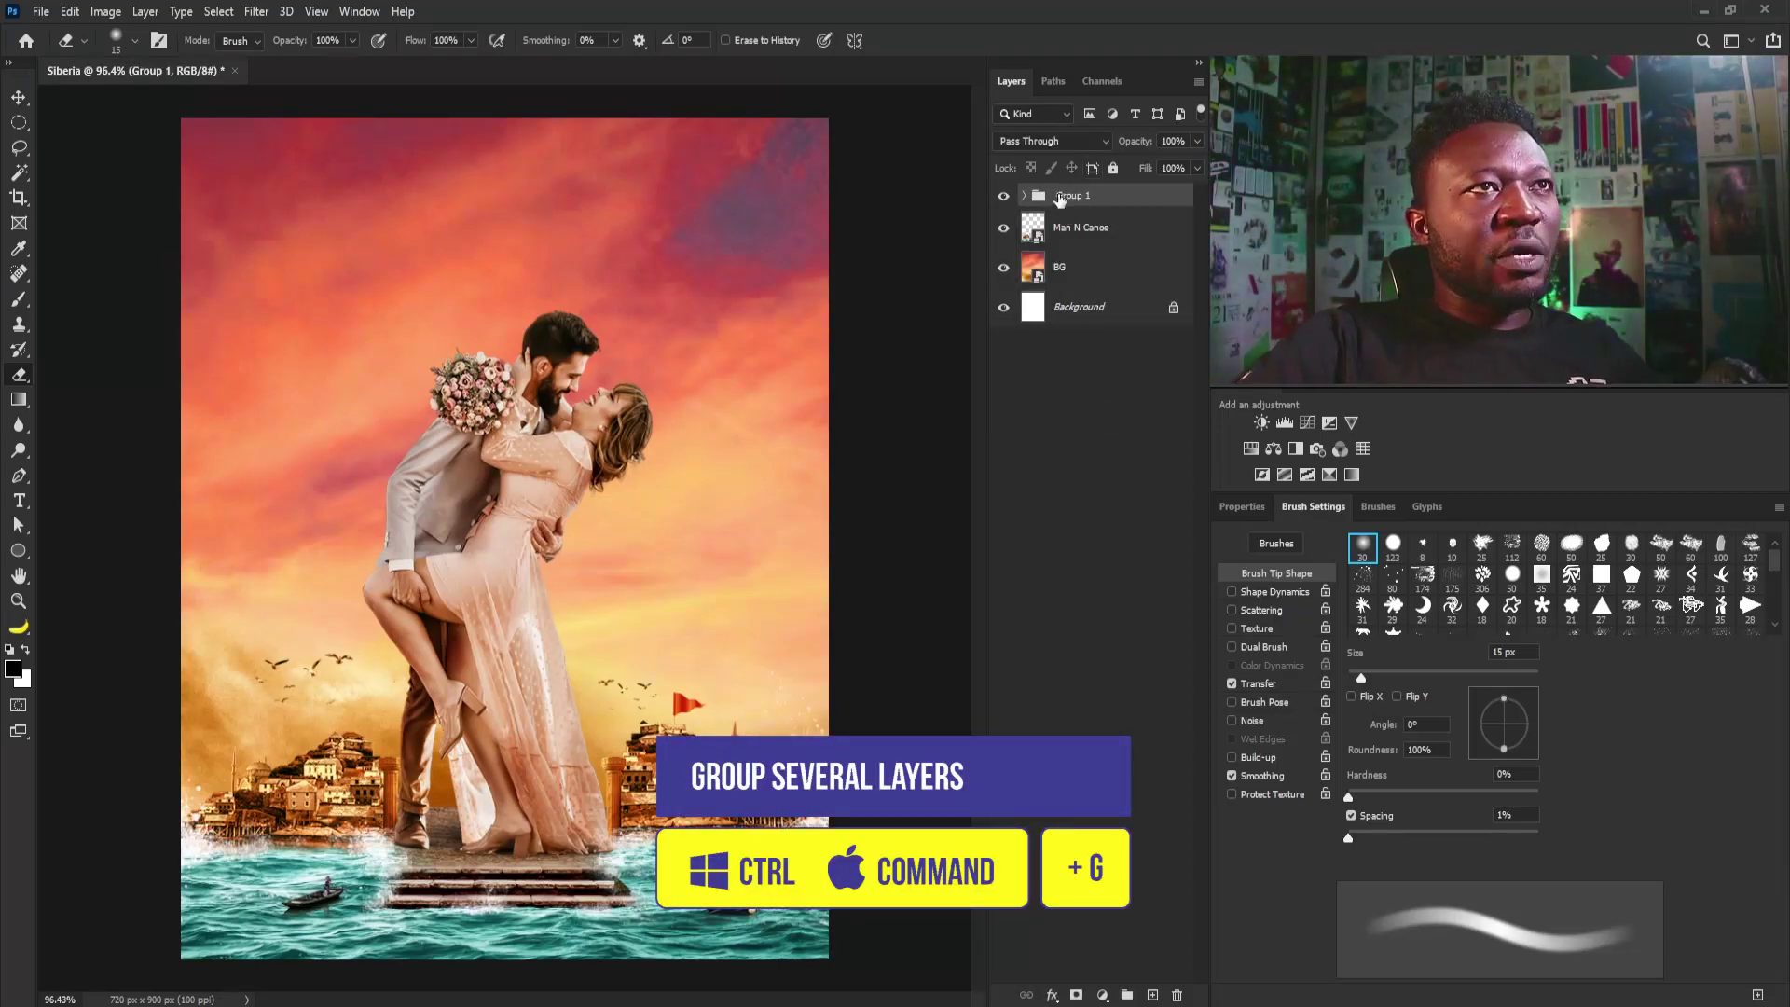
{"action": "double_click", "coordinate": [1087, 196]}
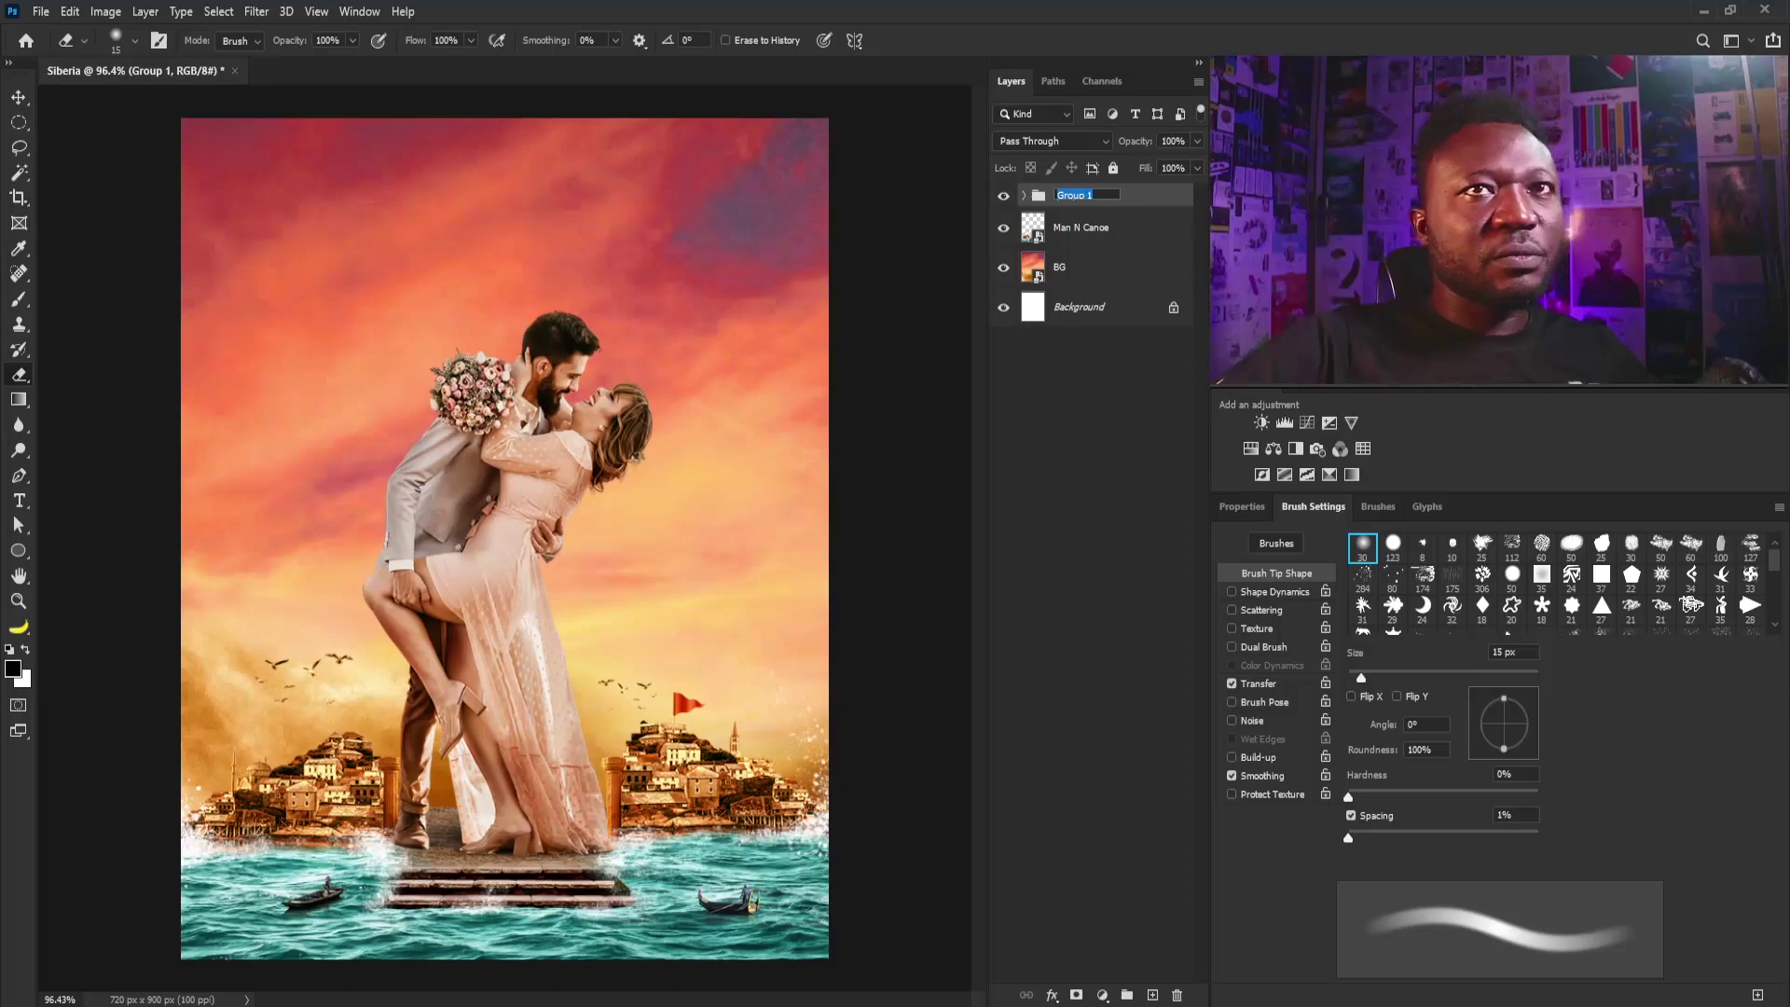
{"action": "type", "text": "Couple"}
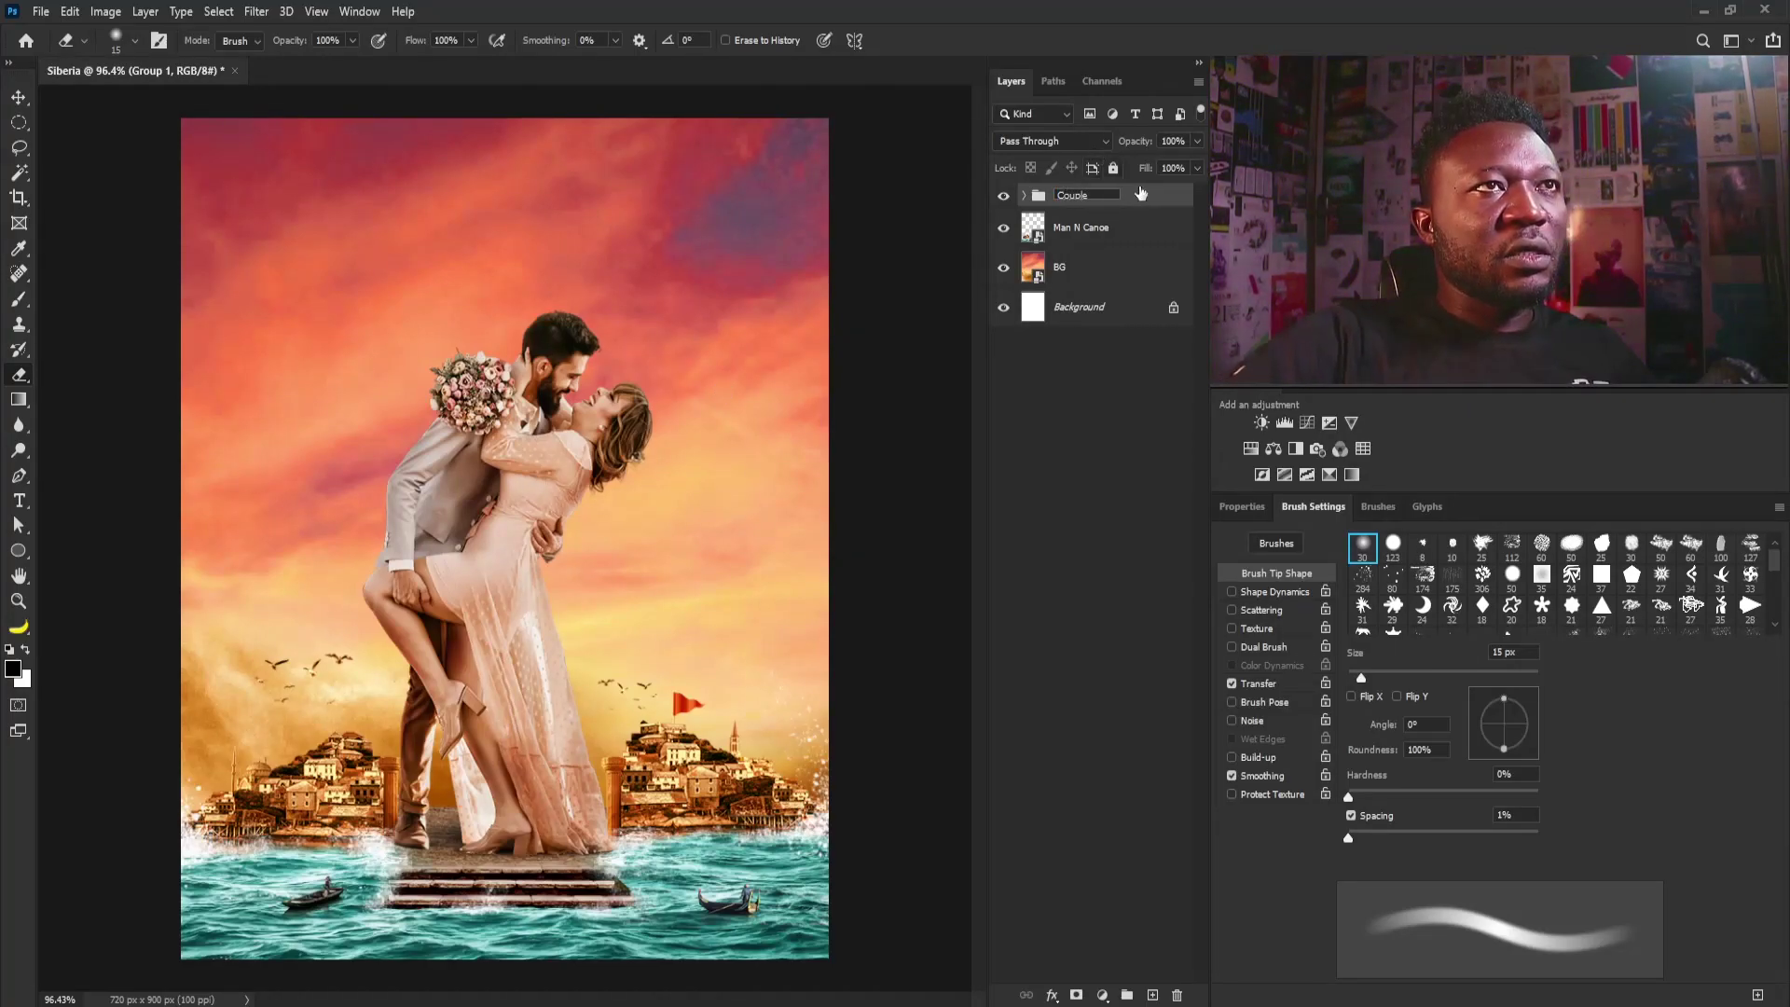
{"action": "key", "text": "Return"}
Step: Clip a Curves adjustment to the Couple layer inside the group, and darken it with a point at input 151, output 105
{"action": "left_click", "coordinate": [1023, 196]}
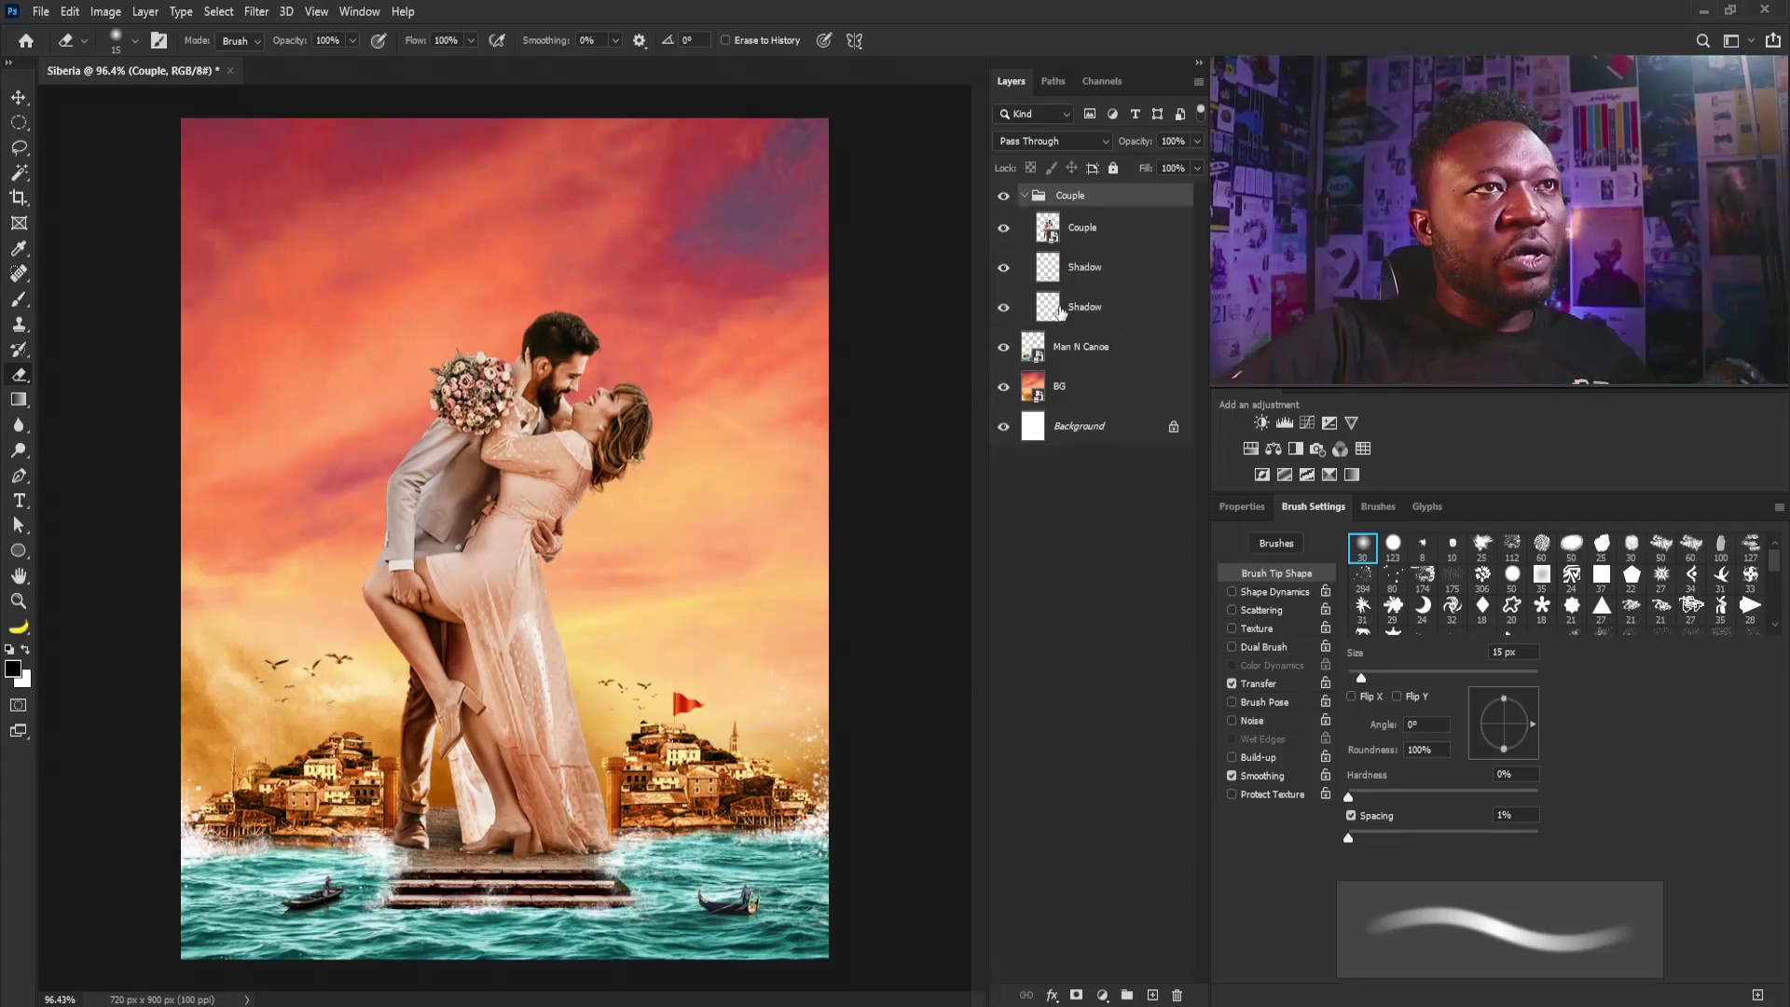
{"action": "left_click", "coordinate": [1086, 231]}
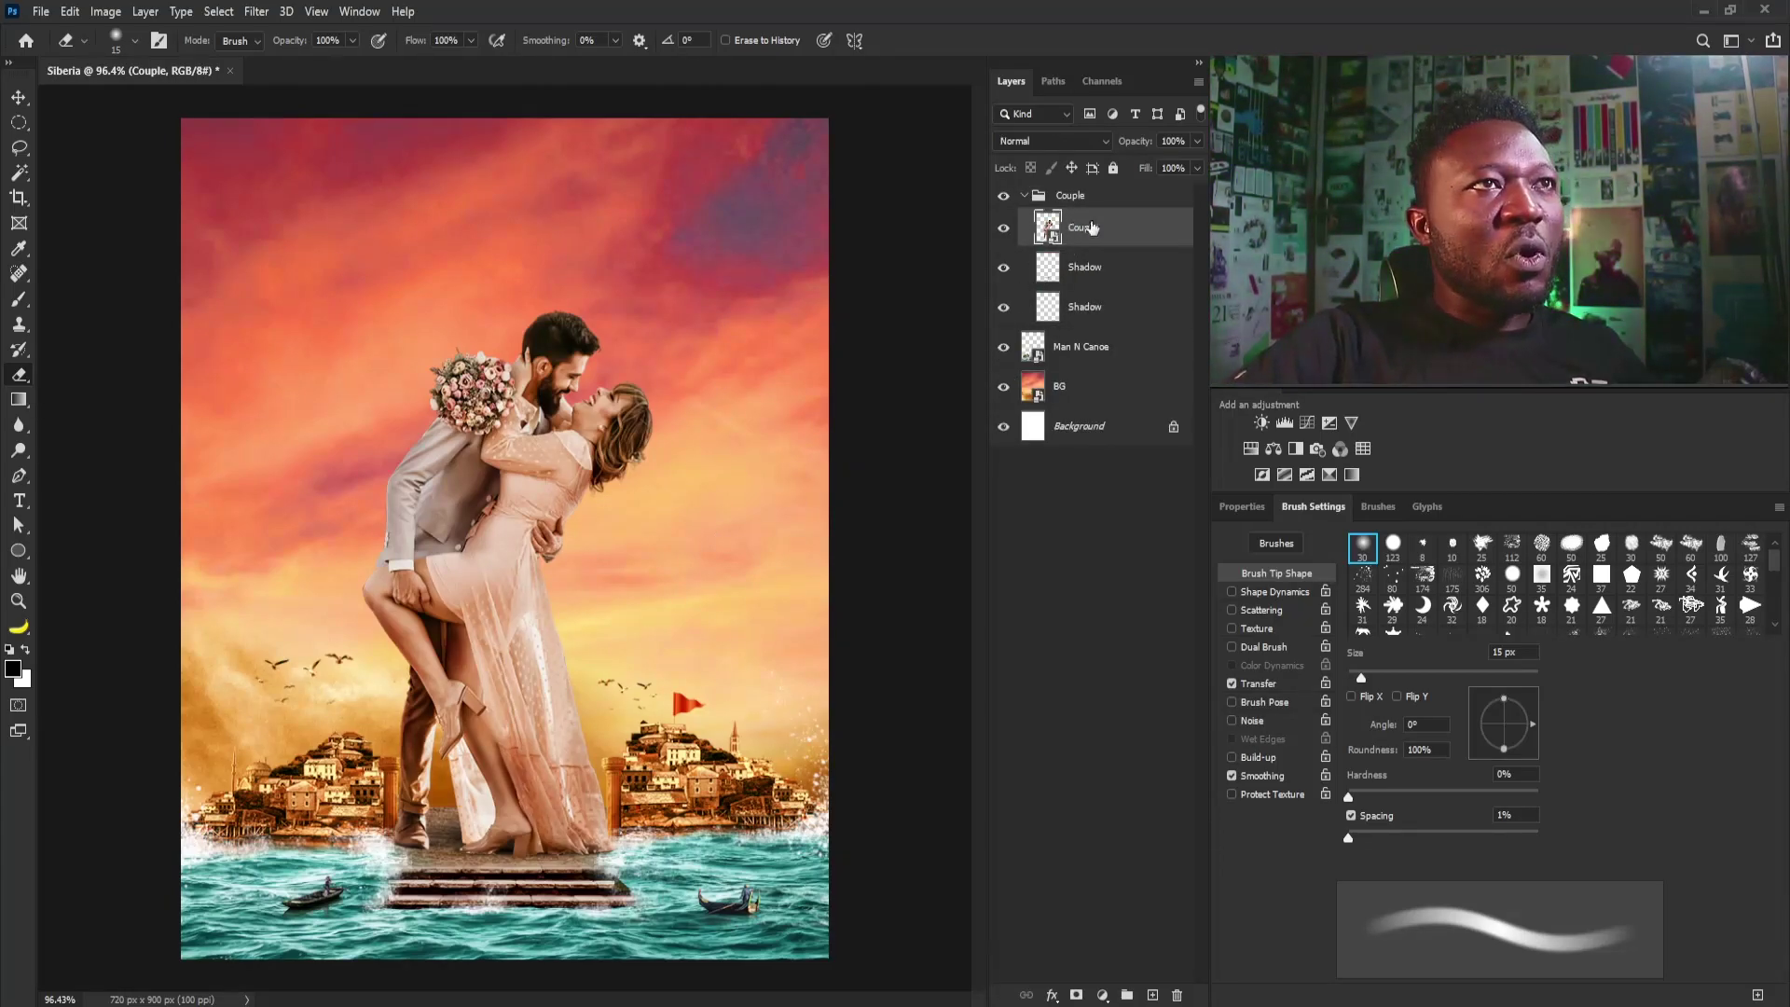
{"action": "left_click", "coordinate": [1310, 427]}
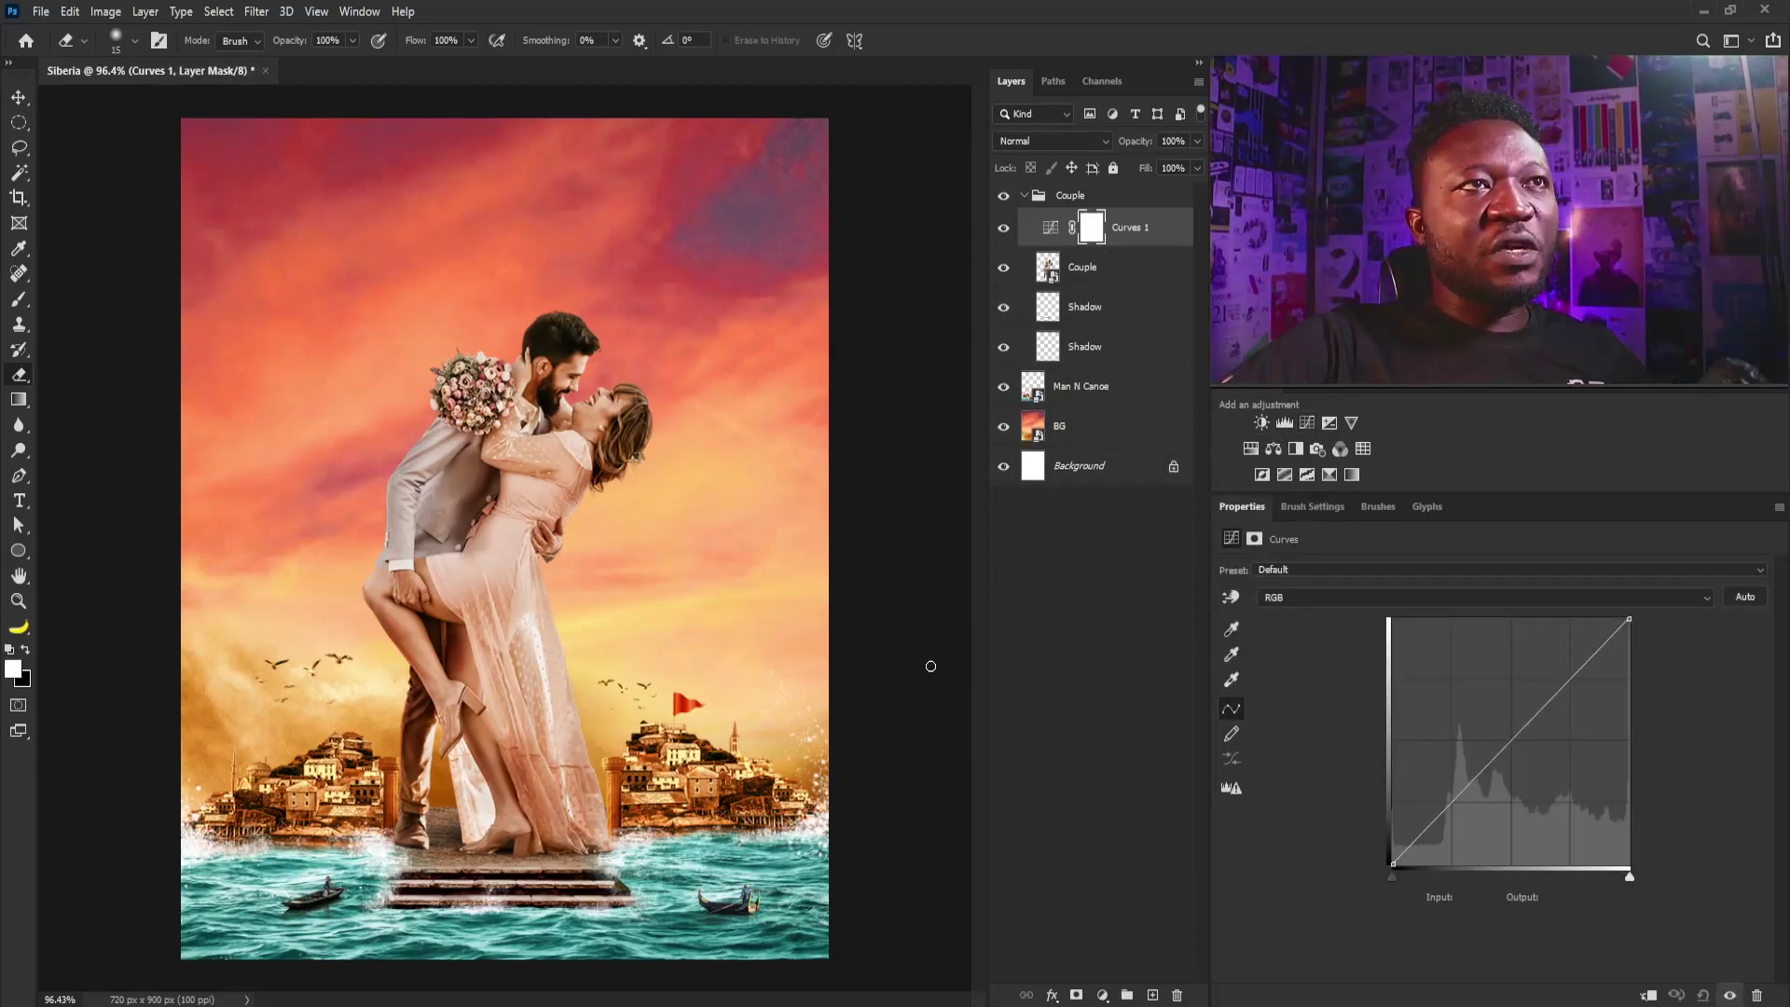
{"action": "left_click", "coordinate": [1647, 996]}
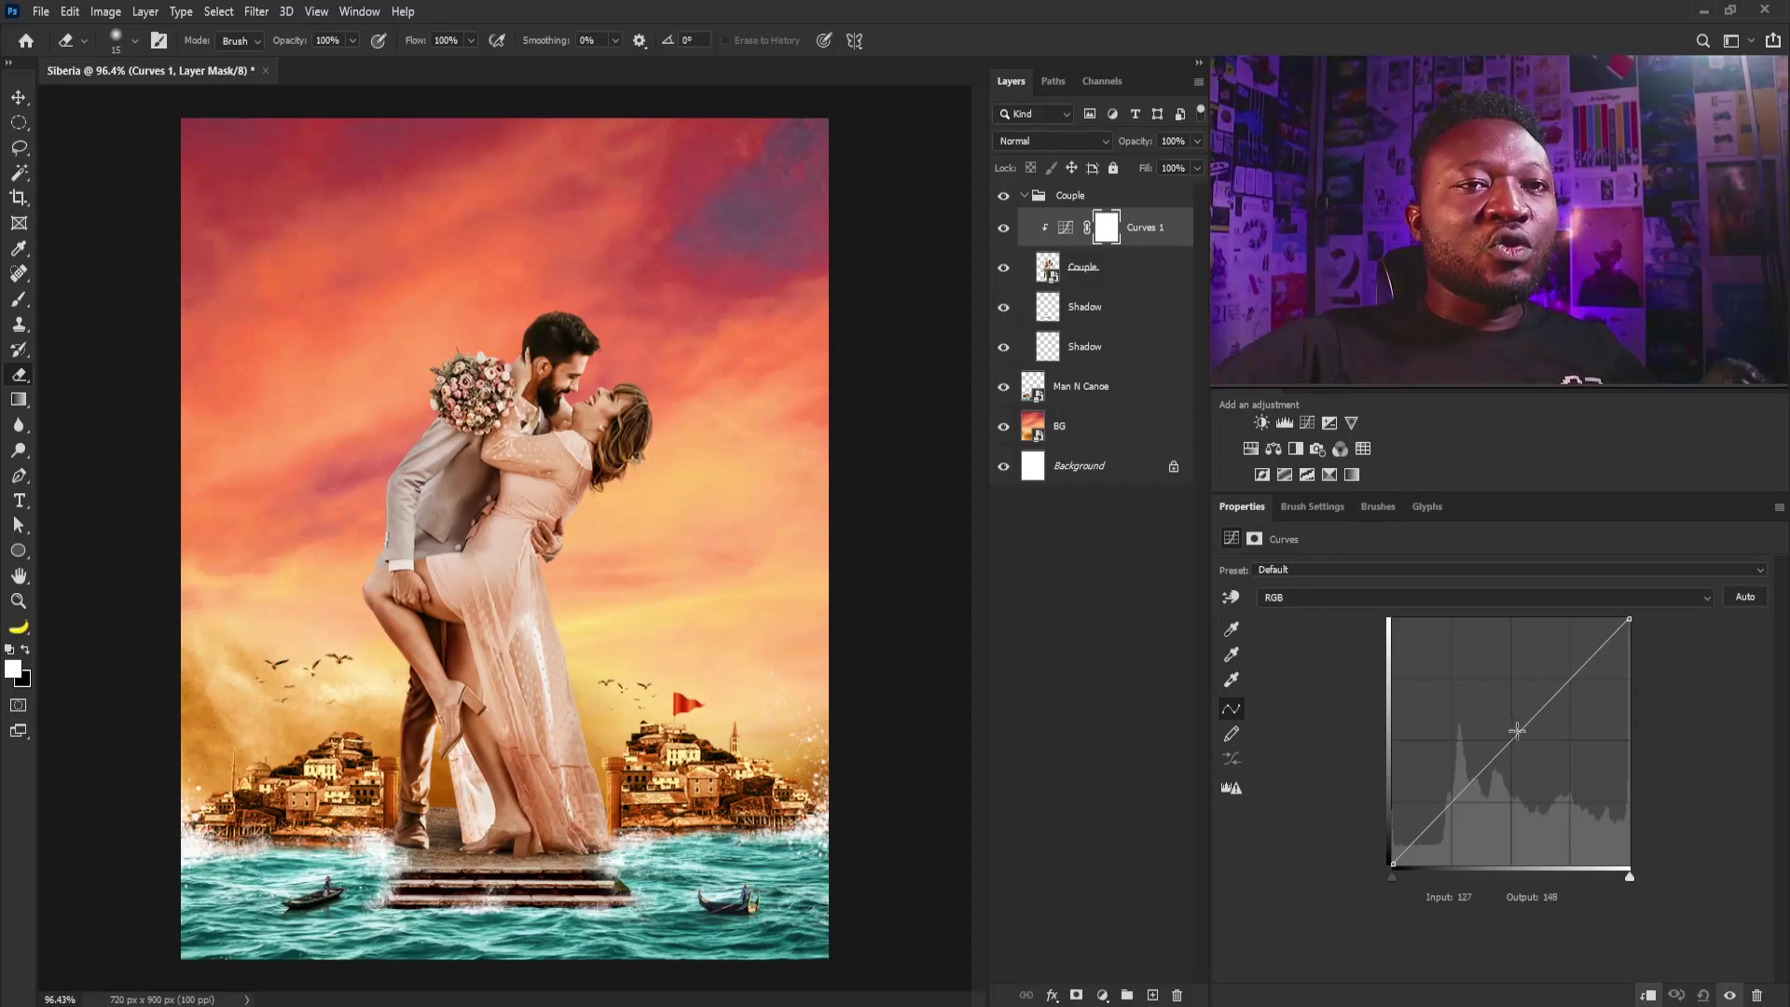
{"action": "left_click_drag", "start_coordinate": [1515, 736], "coordinate": [1532, 762]}
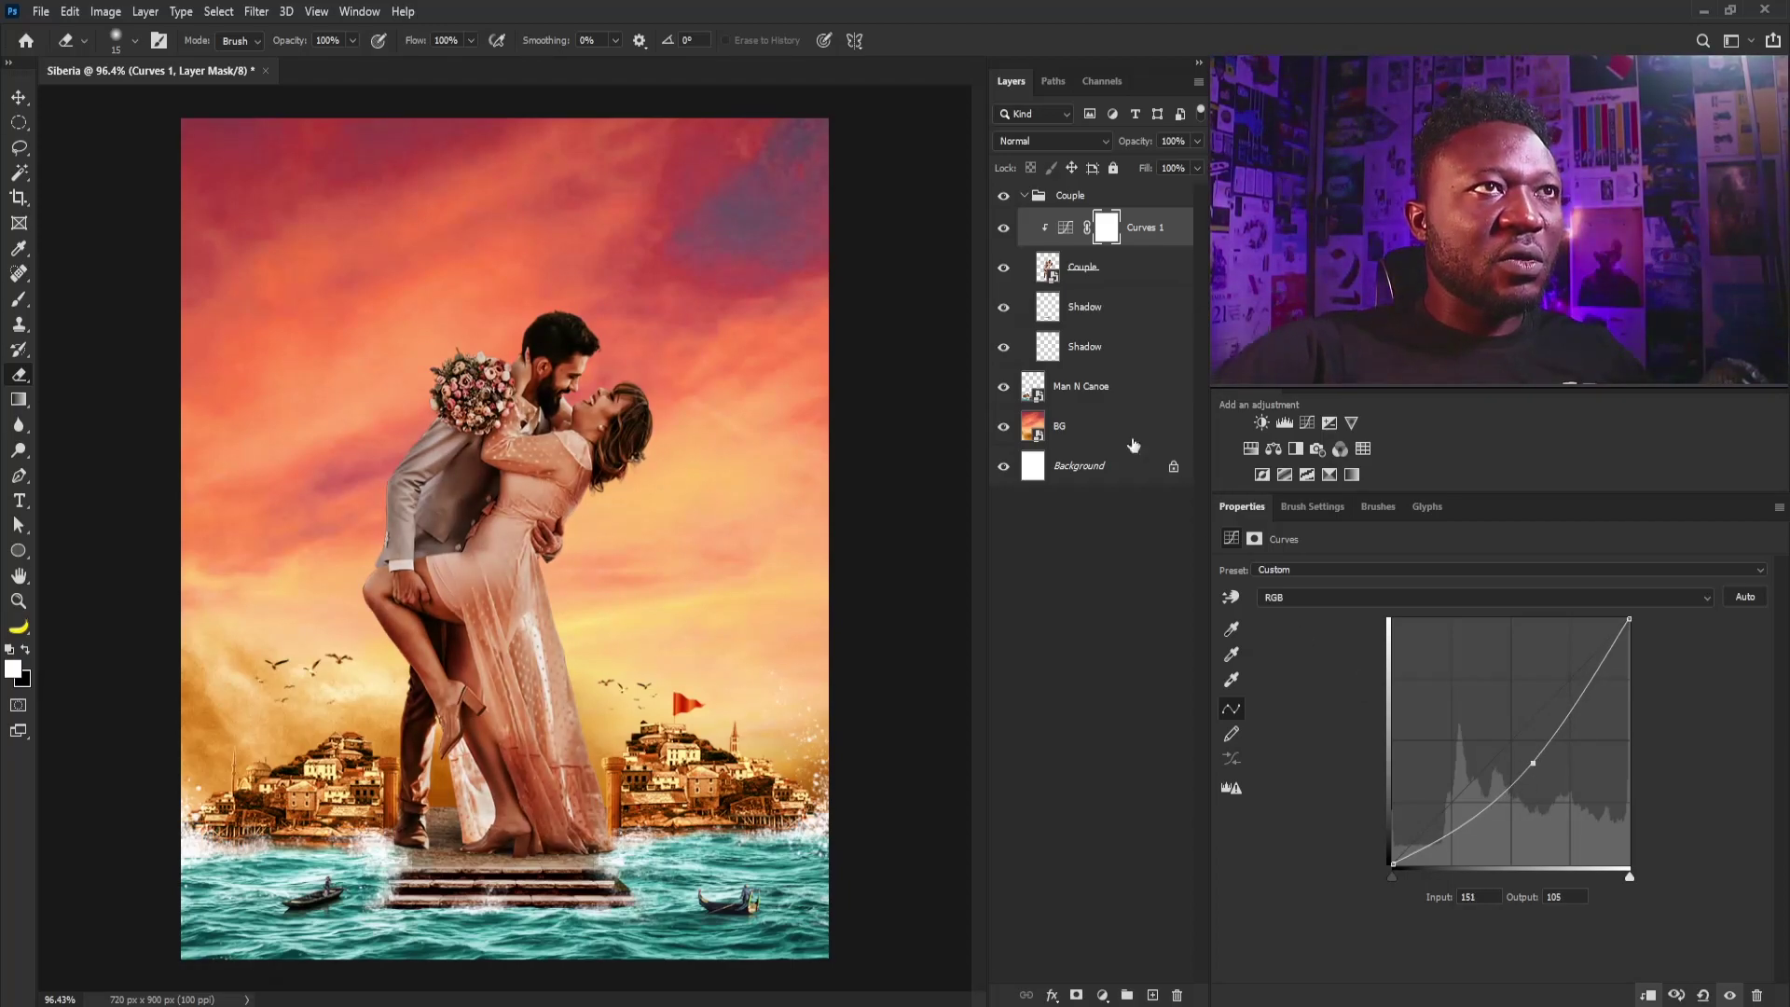
Step: Invert the Curves 1 mask to black and paint white over the lower dress with a 90 px soft brush
{"action": "key", "text": "ctrl+i"}
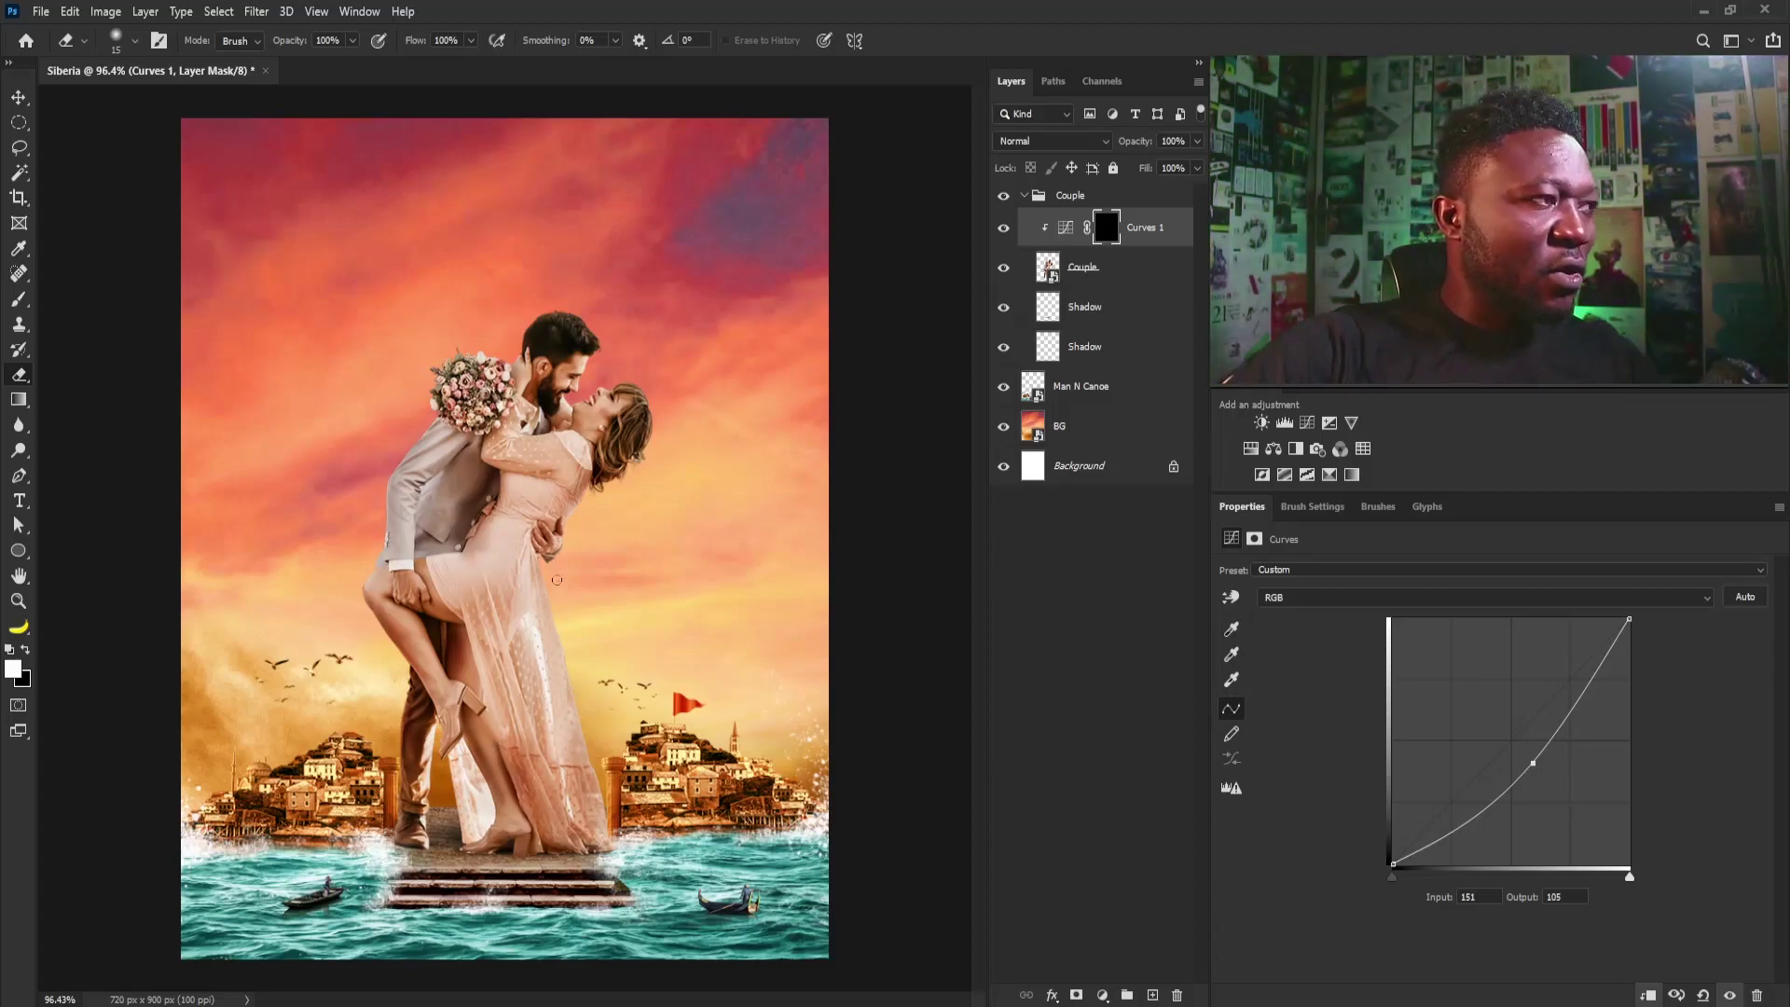
{"action": "key", "text": "b"}
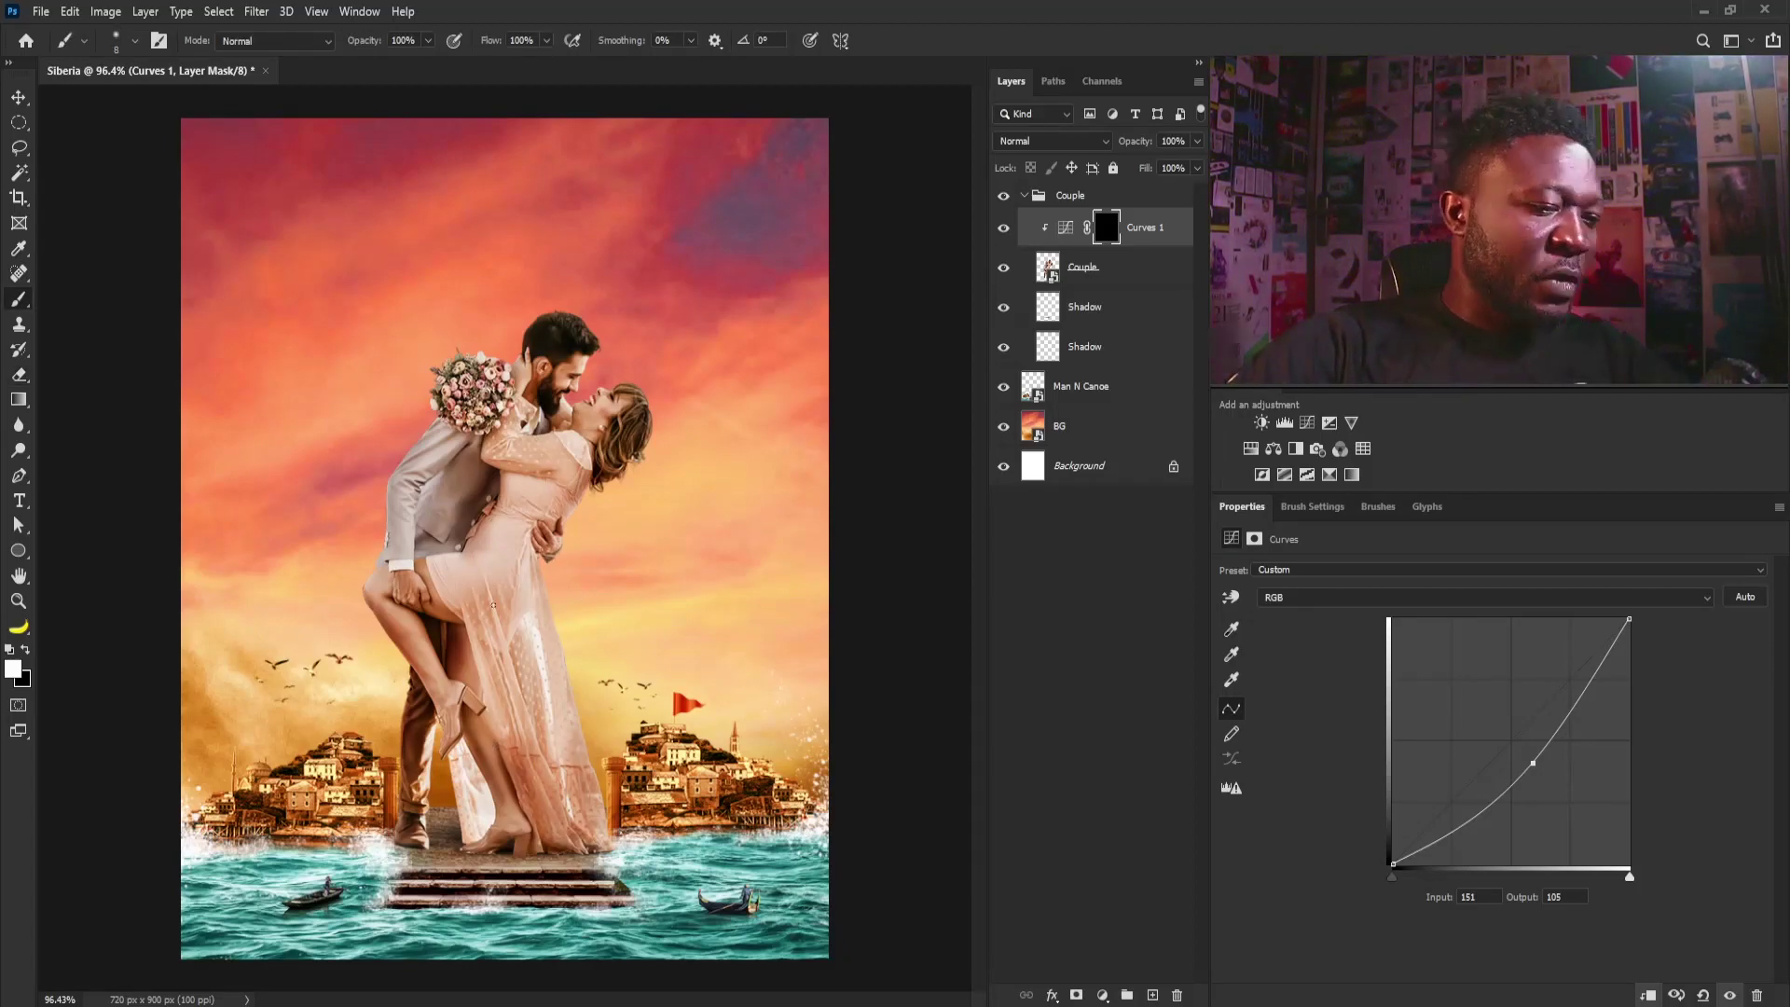
{"action": "key", "text": "bracketright"}
{"action": "key", "text": "bracketright"}
{"action": "key", "text": "bracketright"}
{"action": "key", "text": "bracketright"}
{"action": "key", "text": "bracketright"}
{"action": "key", "text": "bracketright"}
{"action": "key", "text": "bracketright"}
{"action": "key", "text": "bracketright"}
{"action": "key", "text": "bracketright"}
{"action": "key", "text": "bracketright"}
{"action": "key", "text": "bracketright"}
{"action": "key", "text": "bracketright"}
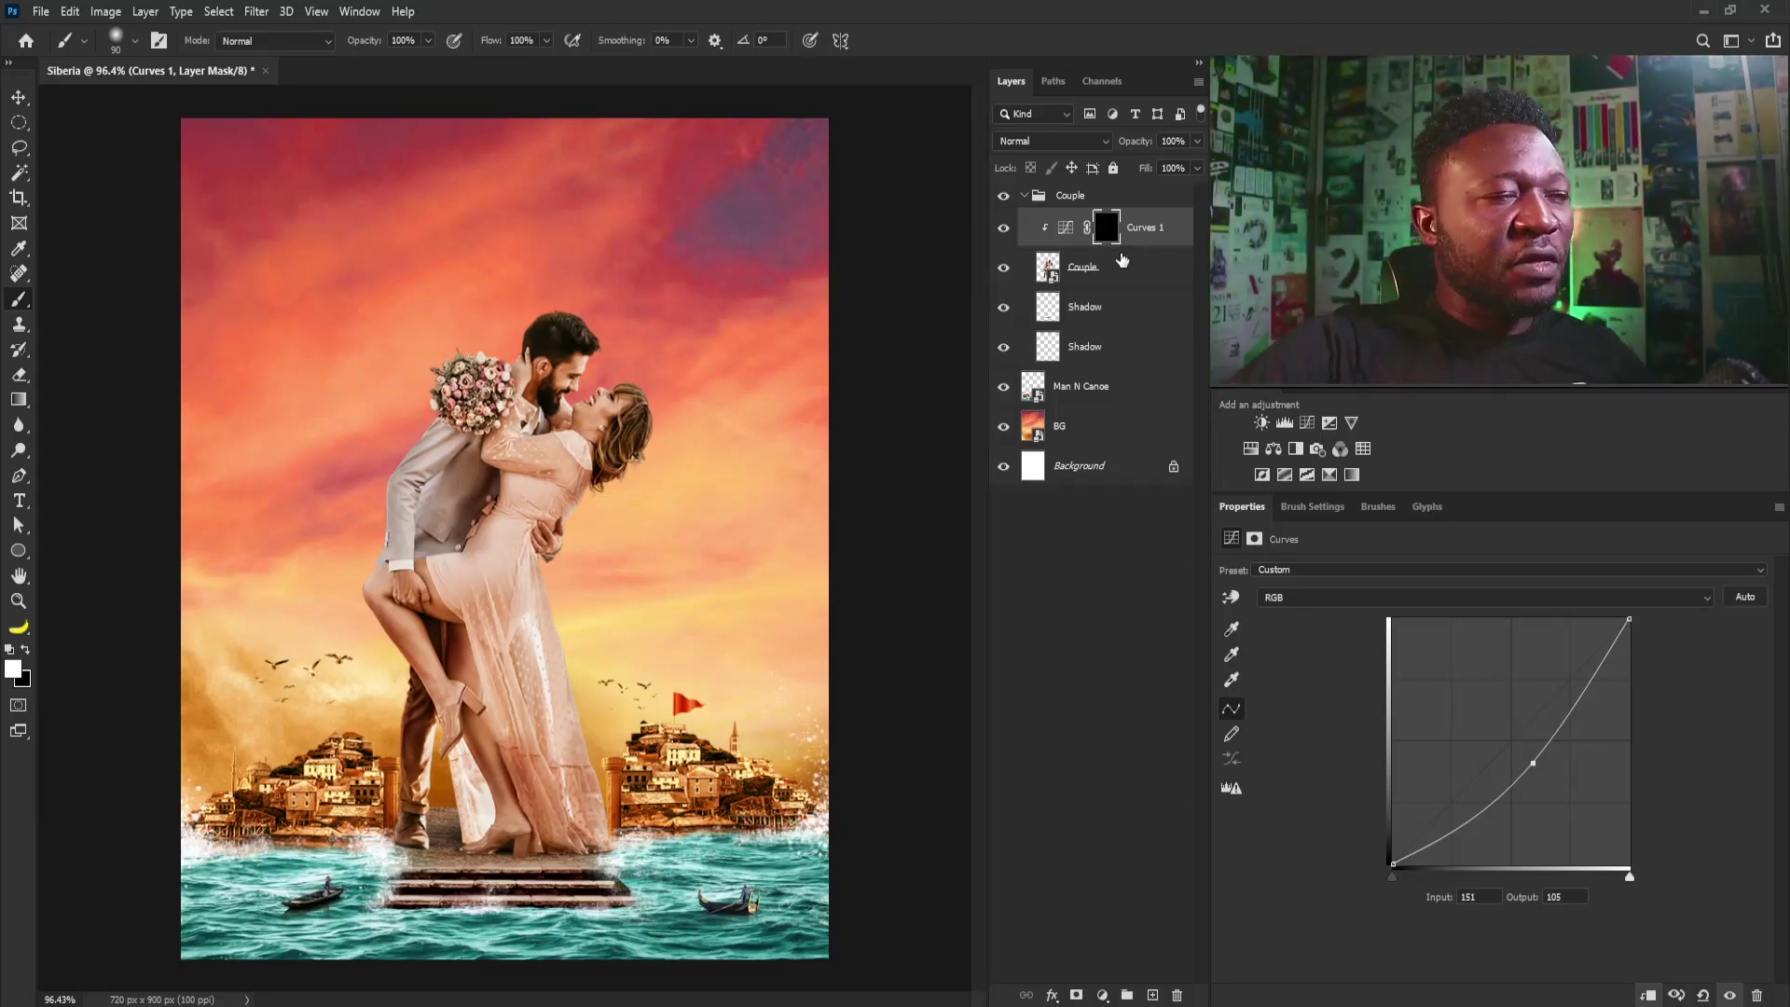
{"action": "scroll", "coordinate": [504, 862], "scroll_direction": "up", "scroll_amount": 5}
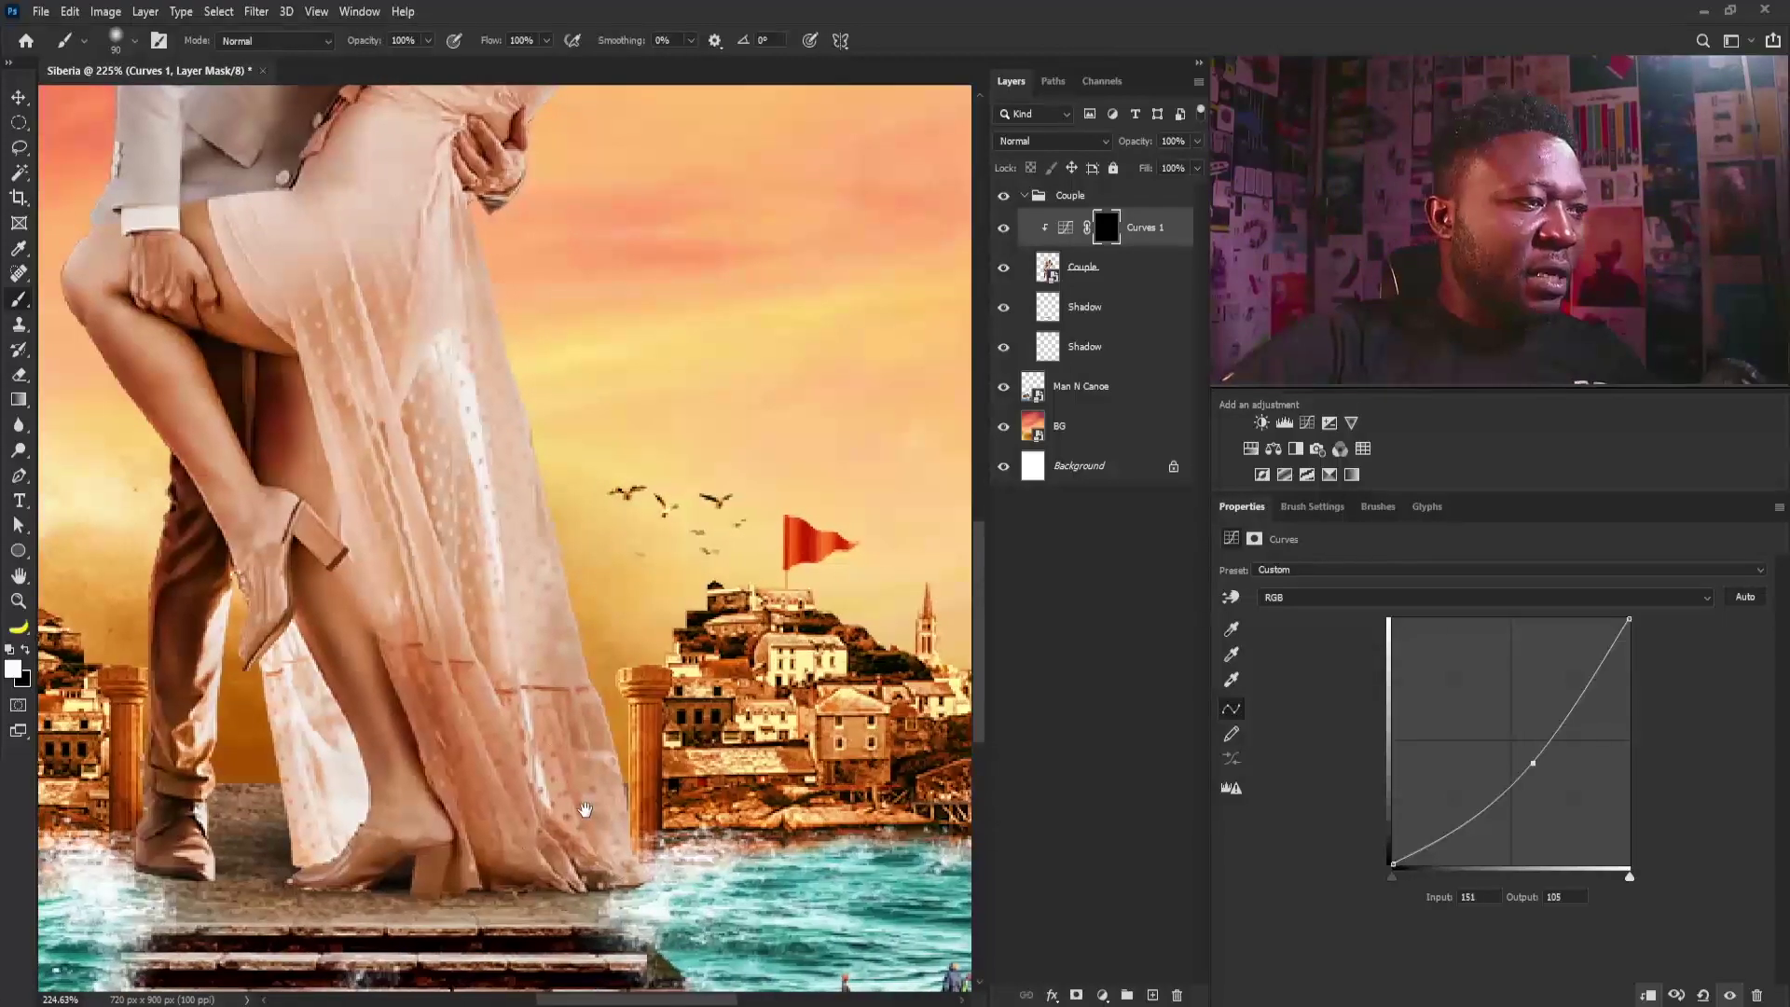
{"action": "mouse_move", "coordinate": [518, 664]}
{"action": "left_mouse_down"}
{"action": "mouse_move", "coordinate": [583, 861]}
{"action": "mouse_move", "coordinate": [490, 636]}
{"action": "mouse_move", "coordinate": [520, 802]}
{"action": "mouse_move", "coordinate": [497, 806]}
{"action": "mouse_move", "coordinate": [421, 588]}
{"action": "mouse_move", "coordinate": [448, 820]}
{"action": "left_mouse_up"}
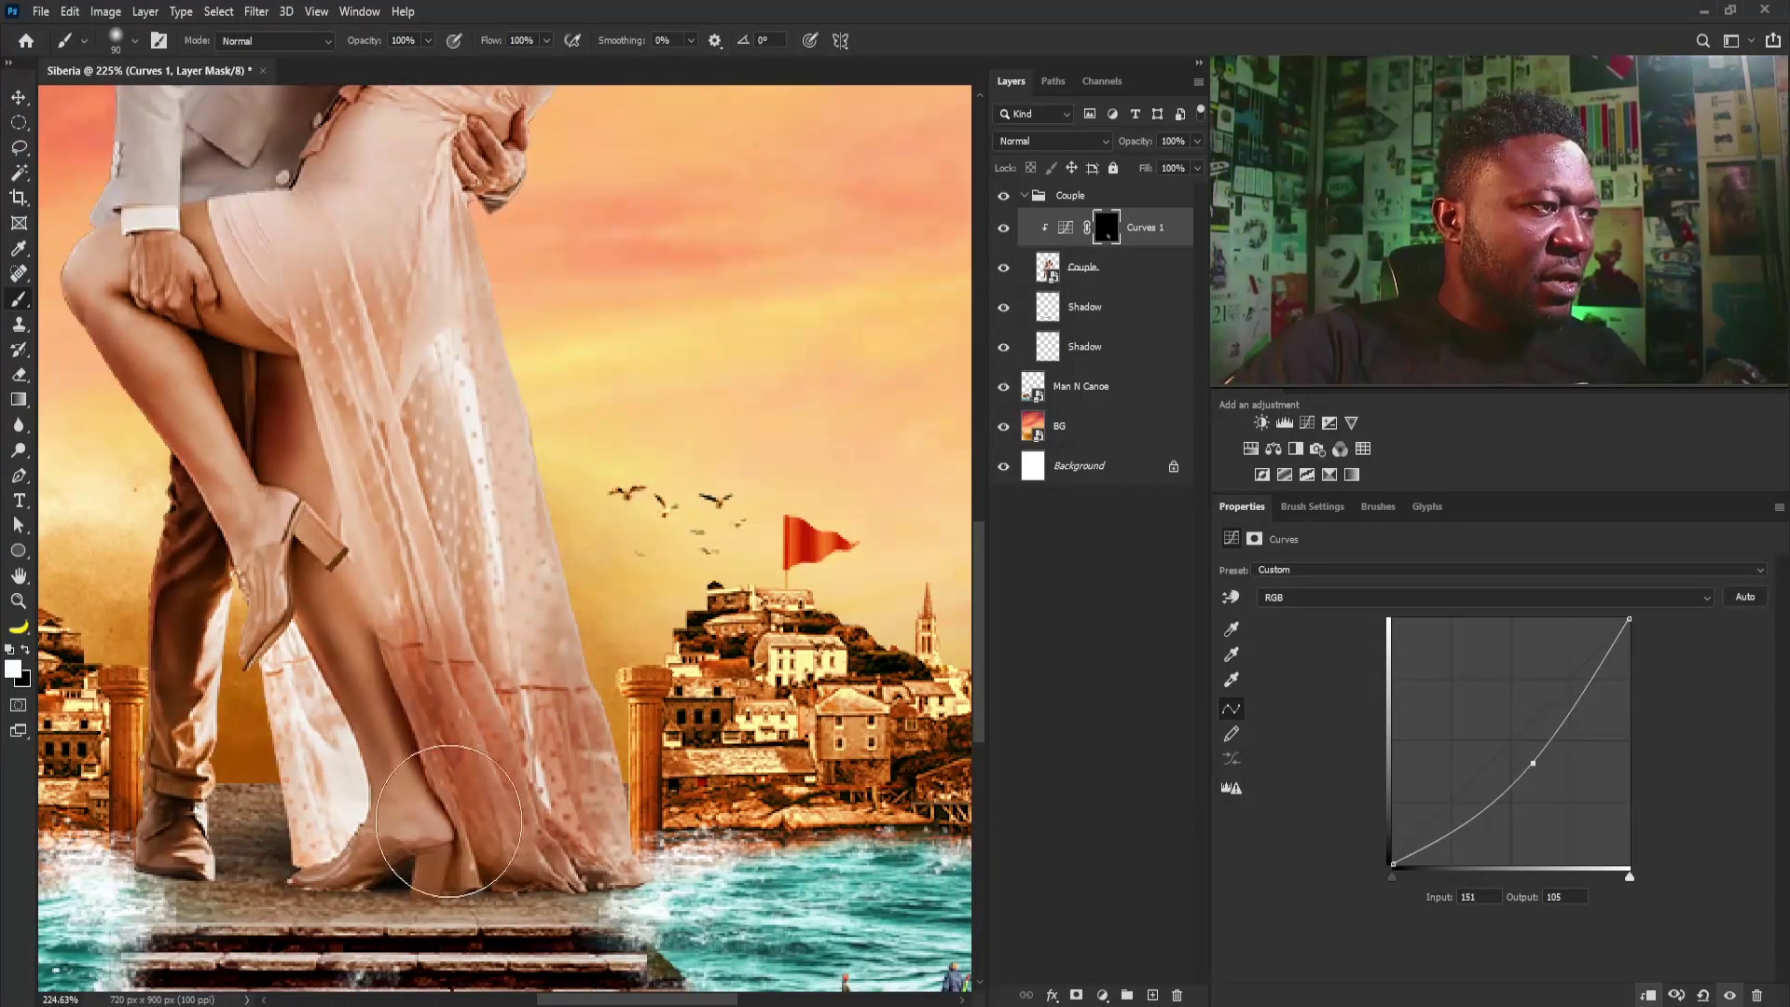
Step: Paint more shading on the Curves 1 mask over the man's shoe and the lower dress with a 50 px brush
{"action": "scroll", "coordinate": [373, 820], "scroll_direction": "left", "scroll_amount": 3}
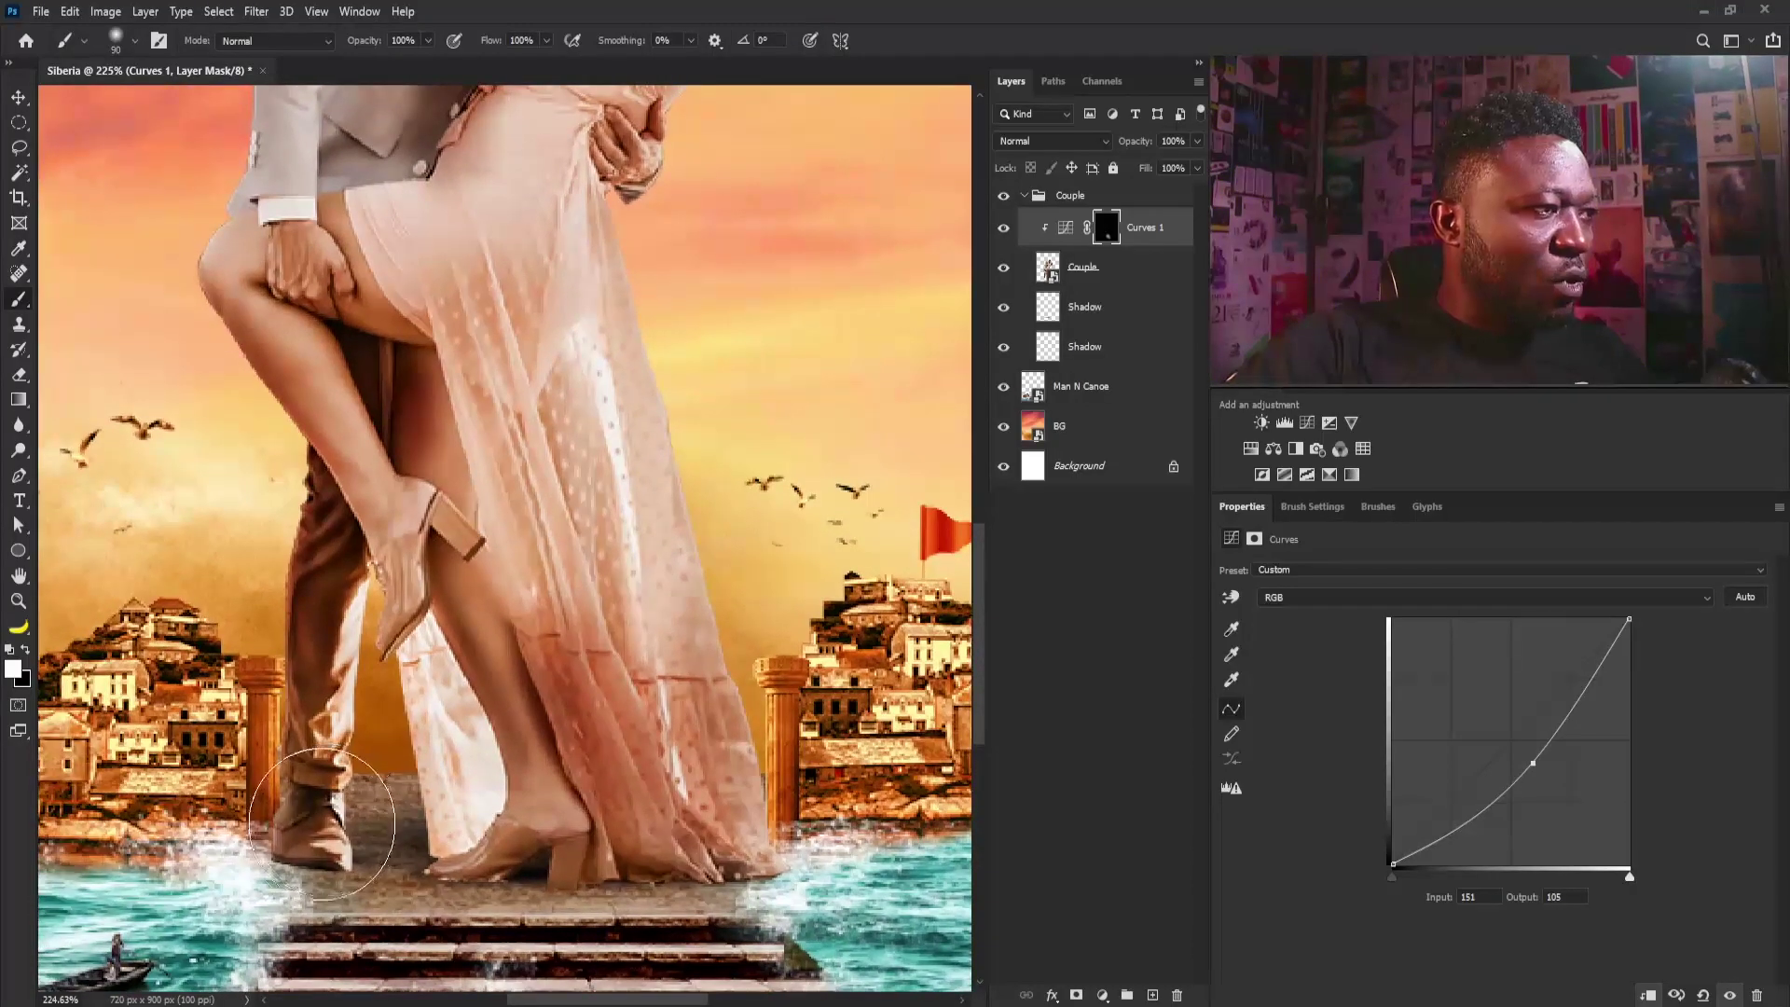
{"action": "key", "text": "bracketleft"}
{"action": "key", "text": "bracketleft"}
{"action": "key", "text": "bracketleft"}
{"action": "key", "text": "bracketleft"}
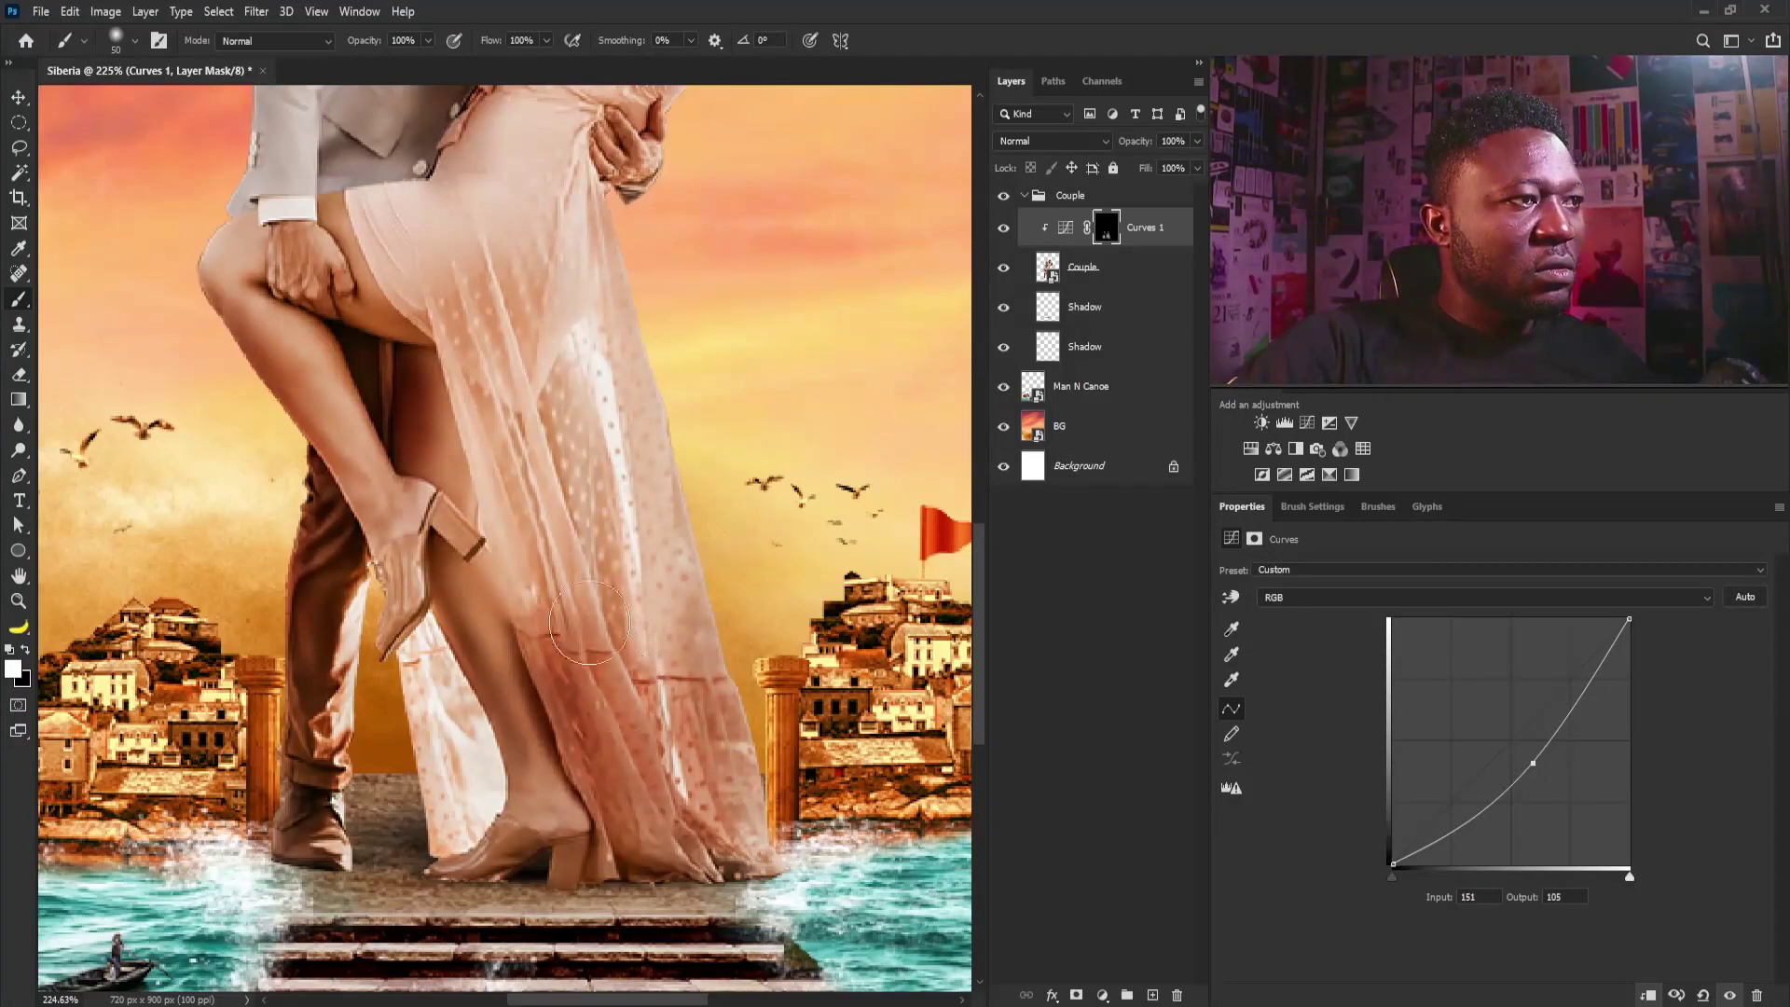
{"action": "scroll", "coordinate": [597, 633], "scroll_direction": "down", "scroll_amount": 5}
{"action": "scroll", "coordinate": [603, 642], "scroll_direction": "up", "scroll_amount": 3}
{"action": "left_click_drag", "start_coordinate": [656, 420], "coordinate": [614, 584]}
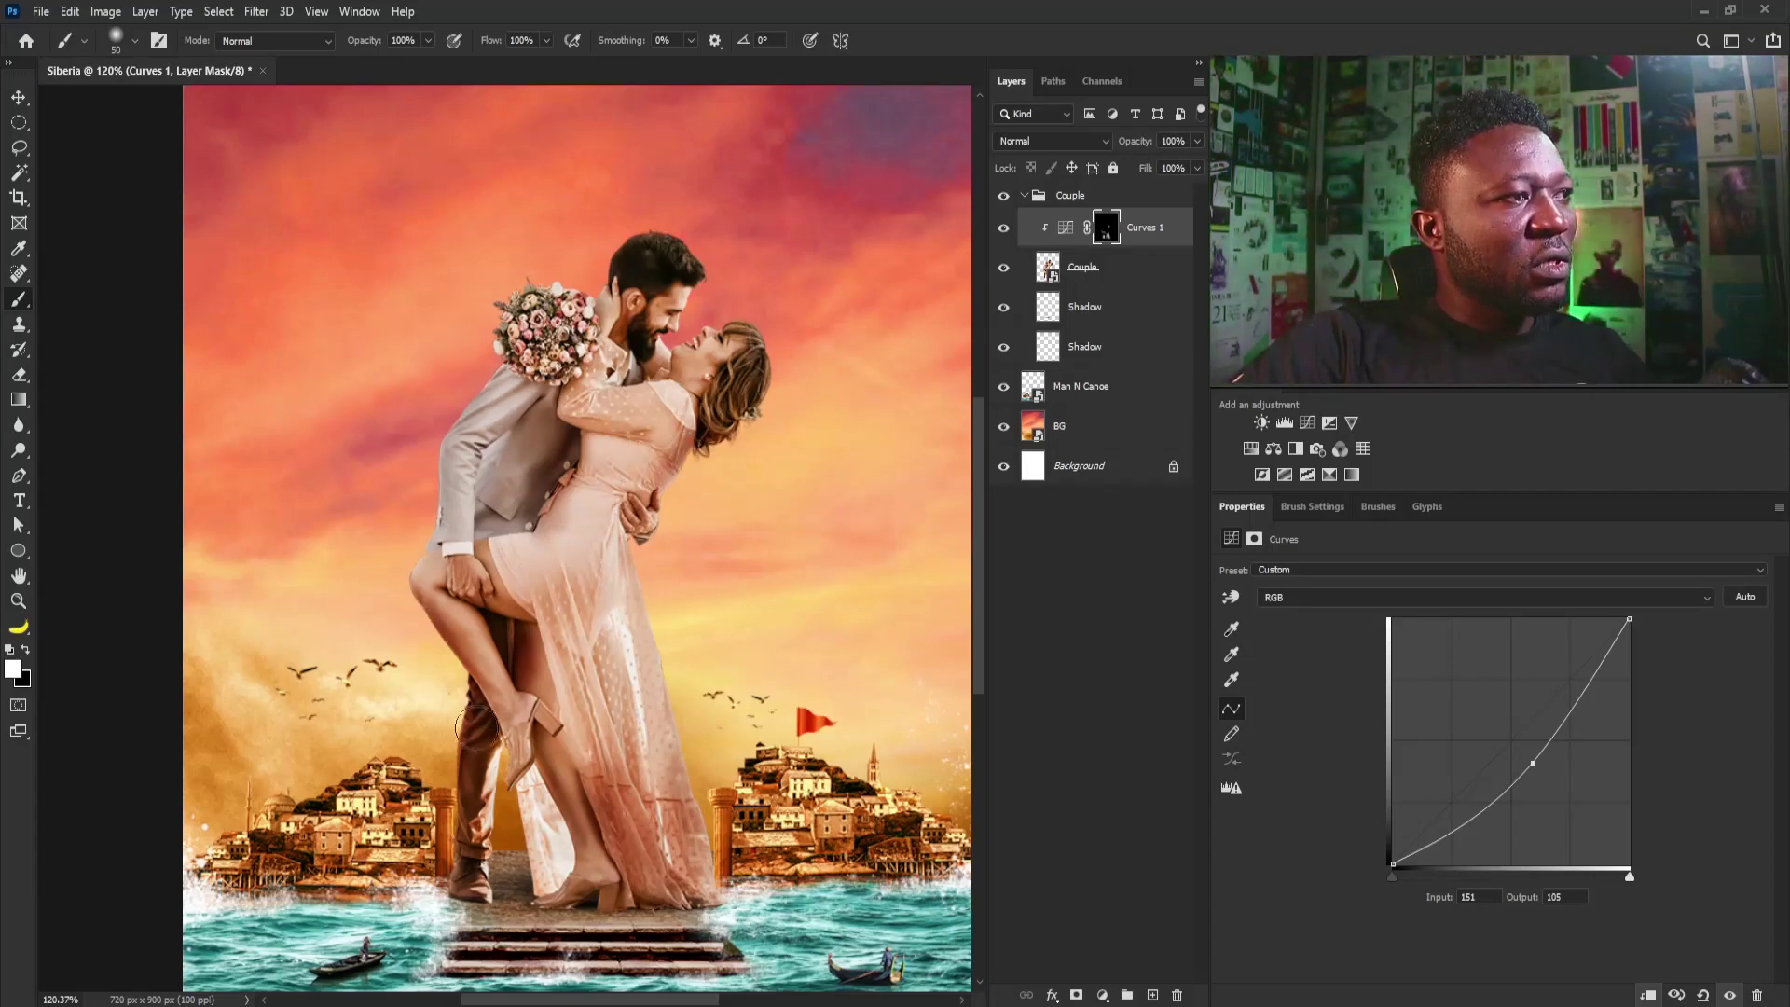
{"action": "key", "text": "ctrl"}
{"action": "scroll", "coordinate": [762, 410], "scroll_direction": "down", "scroll_amount": 2}
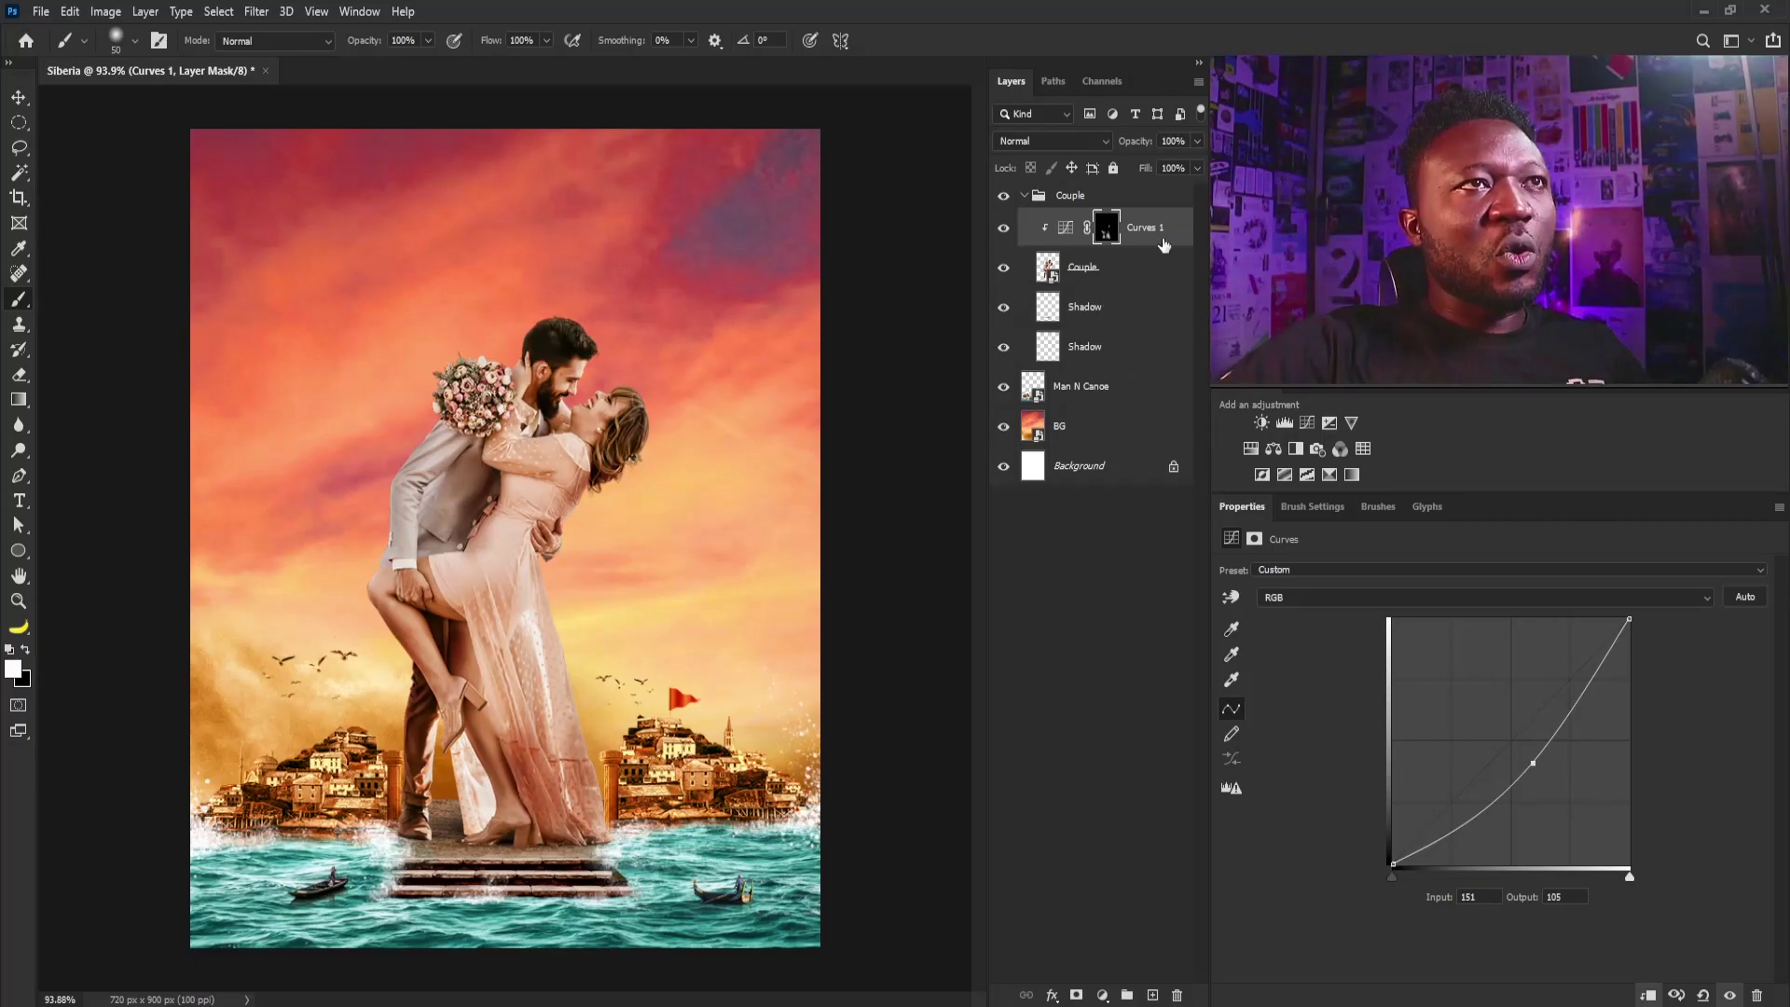
Step: Add a second Curves adjustment clipped to the Couple layer, and raise its Red channel with a point at input 156, output 165
{"action": "left_click", "coordinate": [1306, 425]}
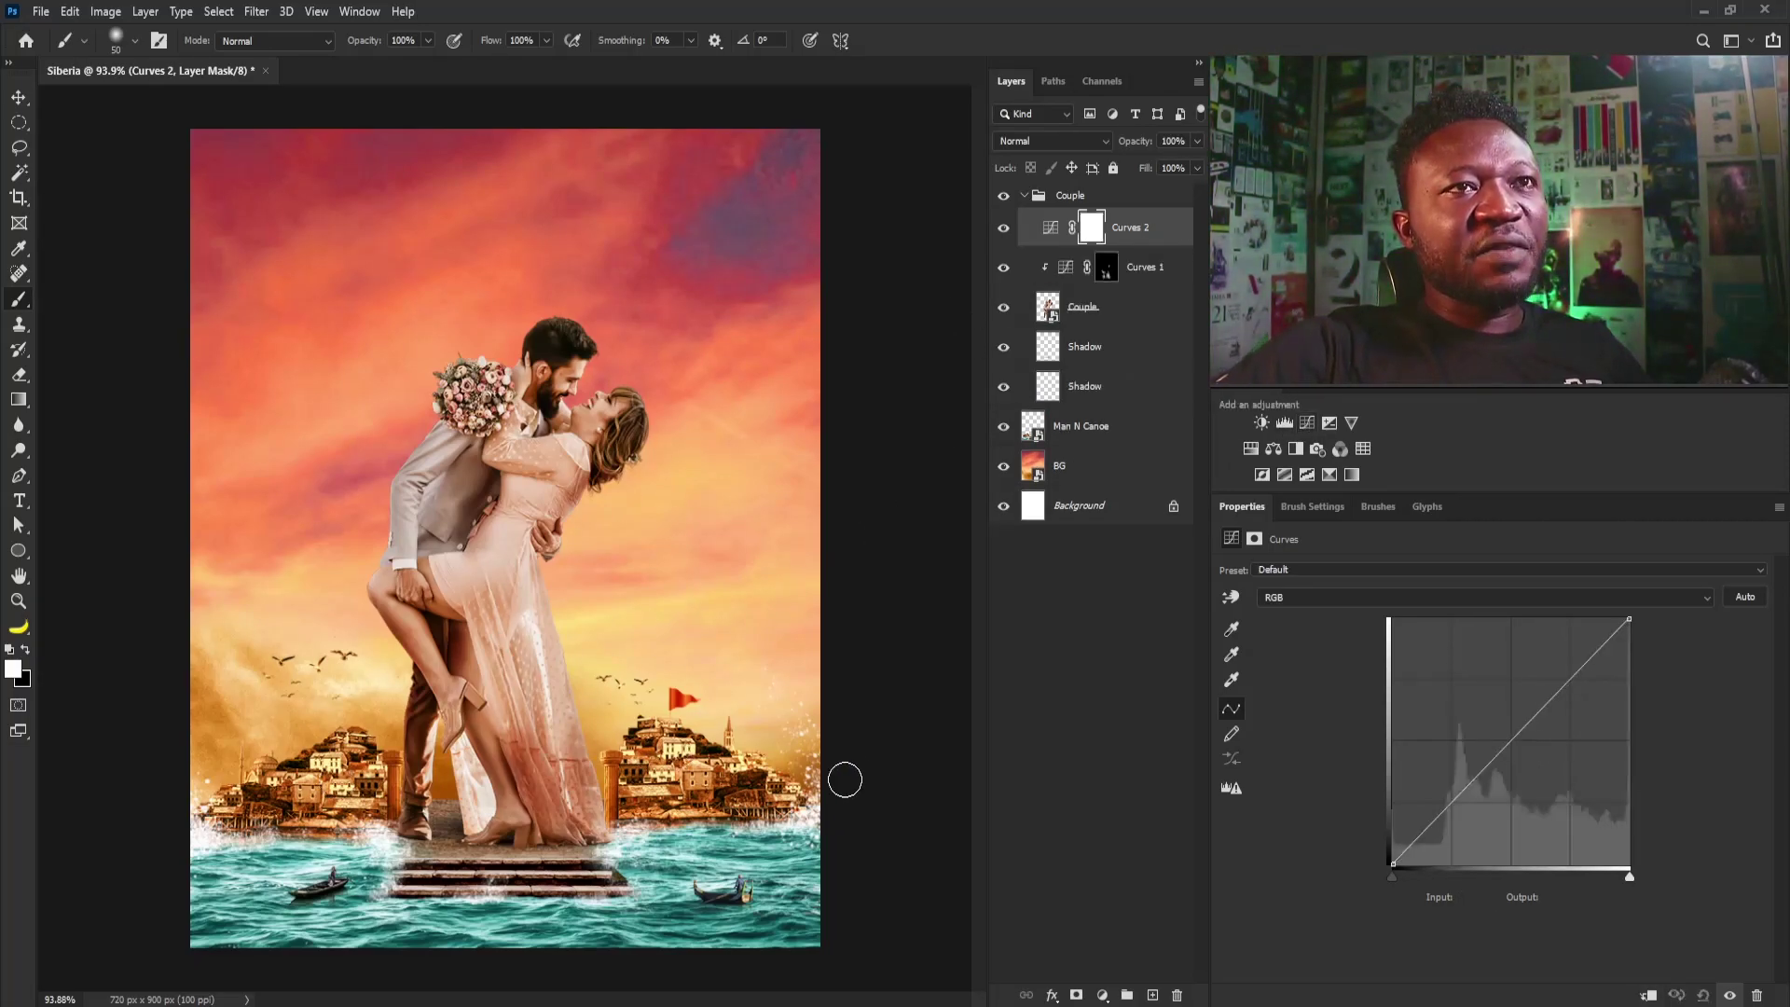
{"action": "left_click", "coordinate": [1648, 996]}
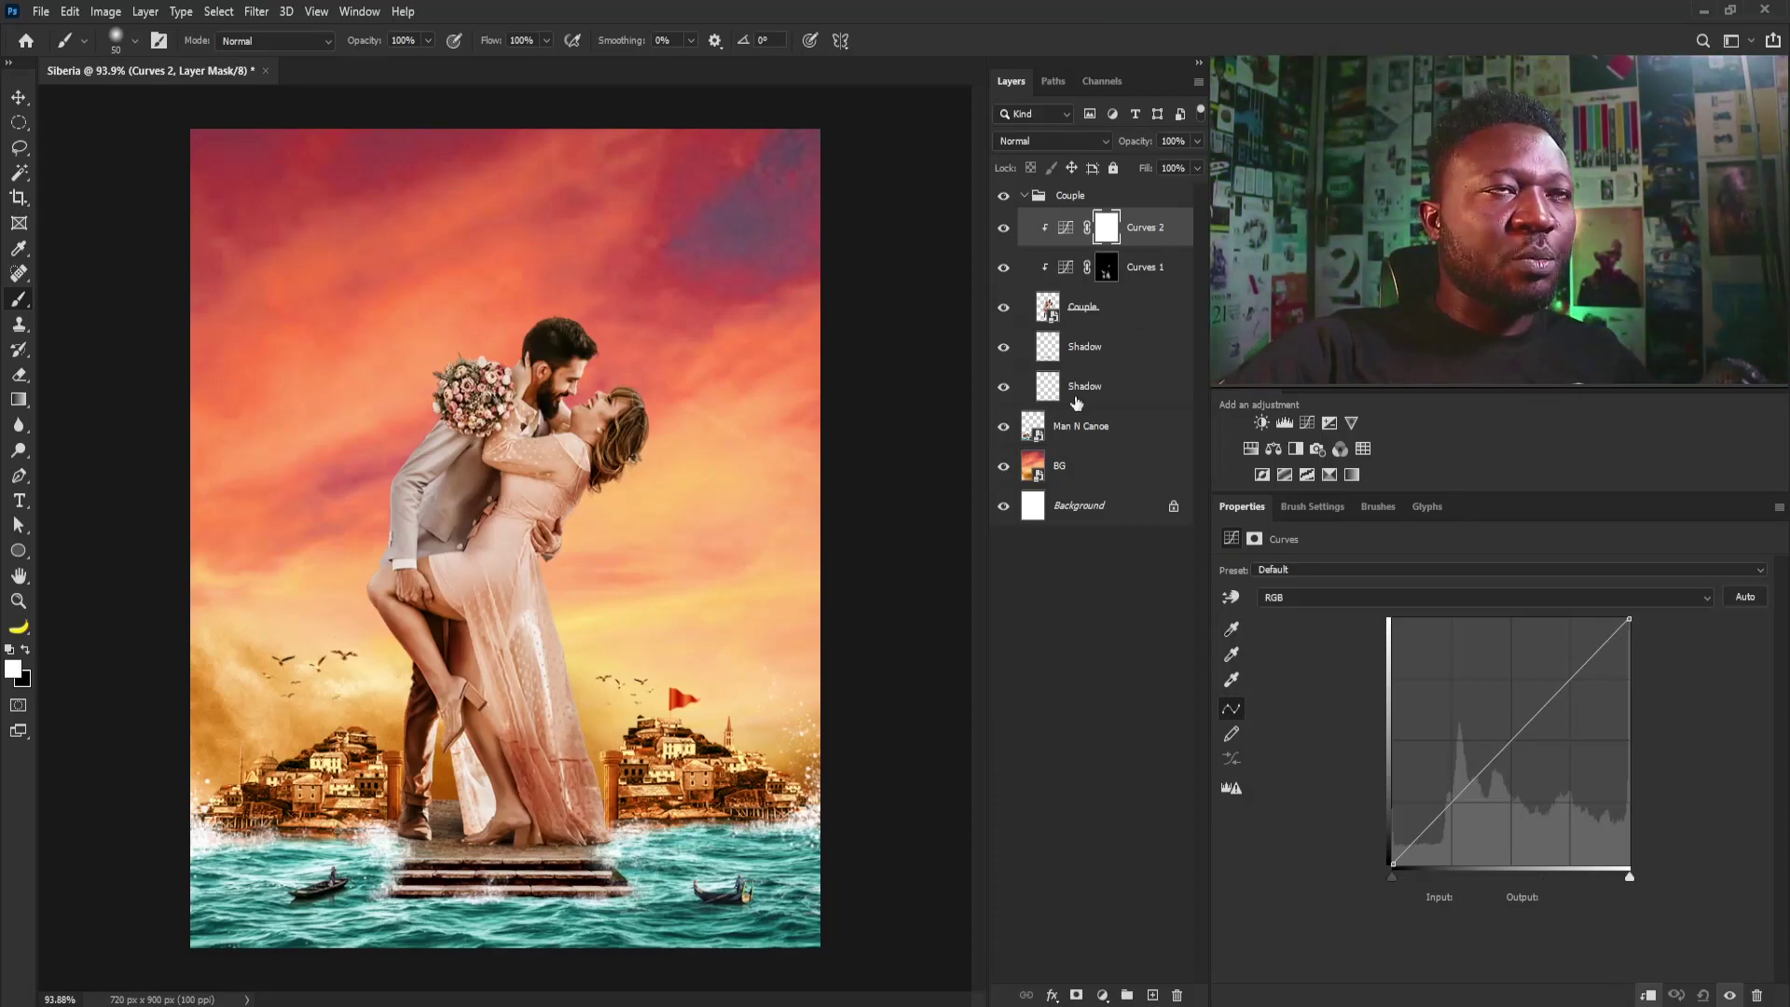
{"action": "left_click", "coordinate": [1345, 597]}
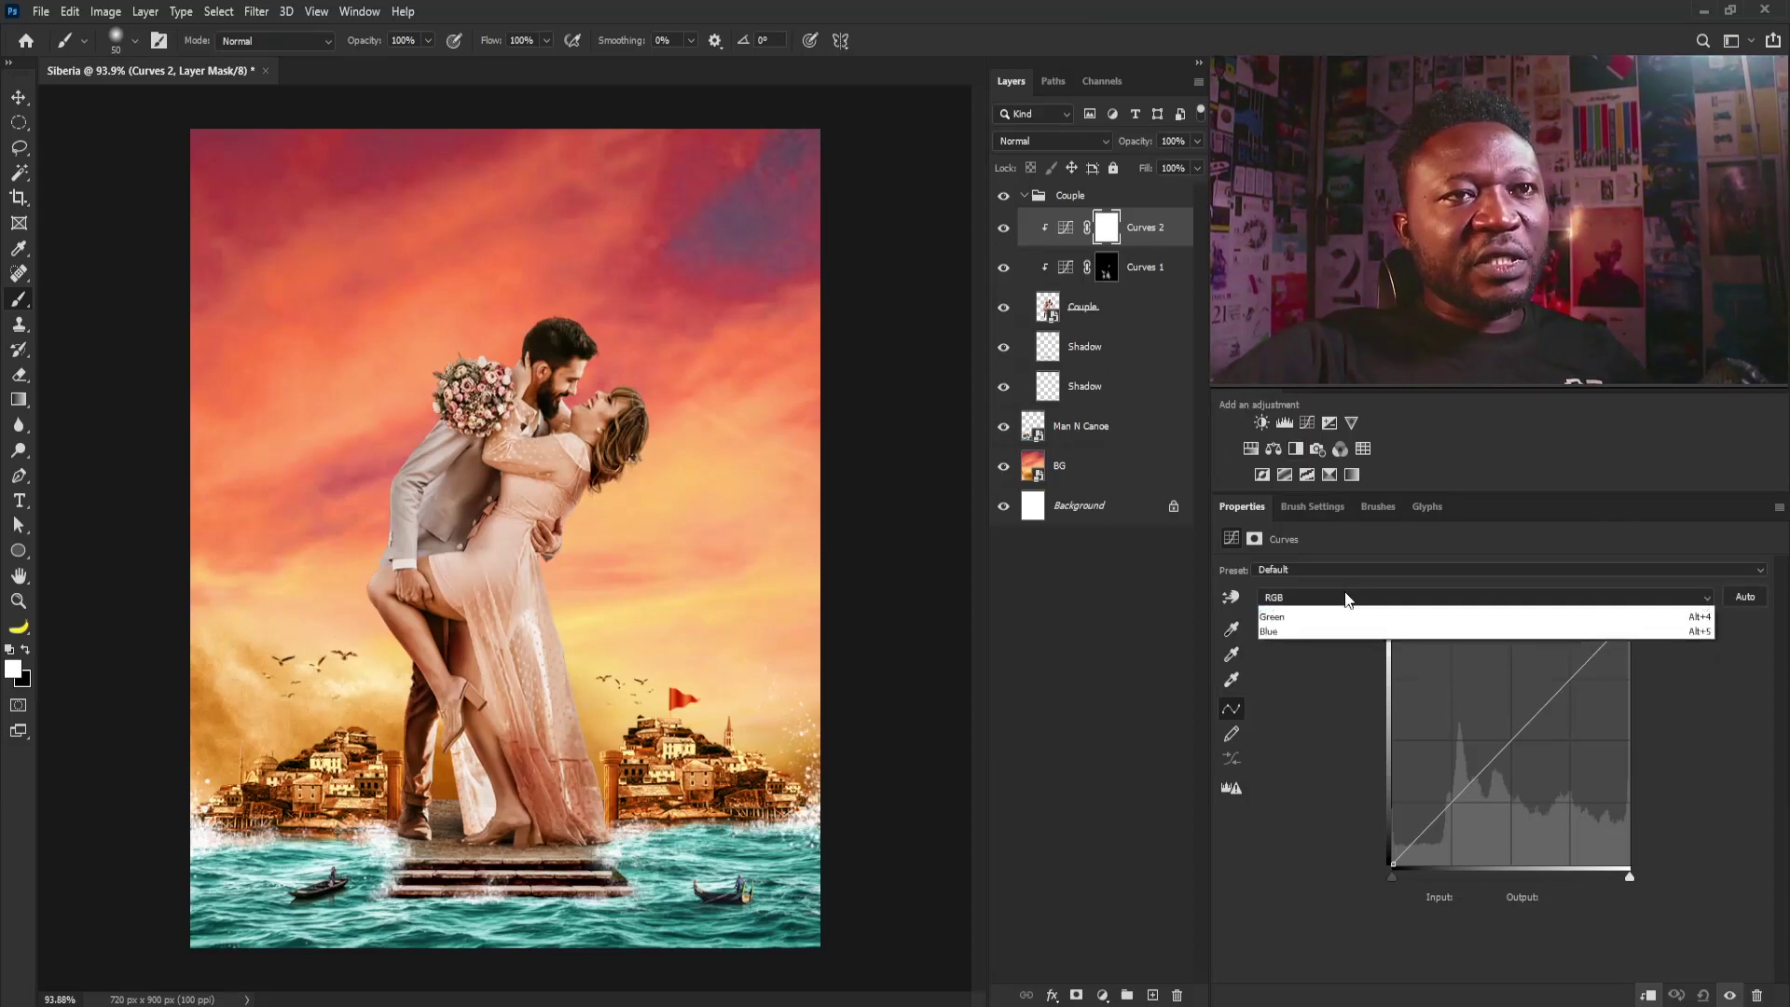
{"action": "left_click", "coordinate": [1342, 611]}
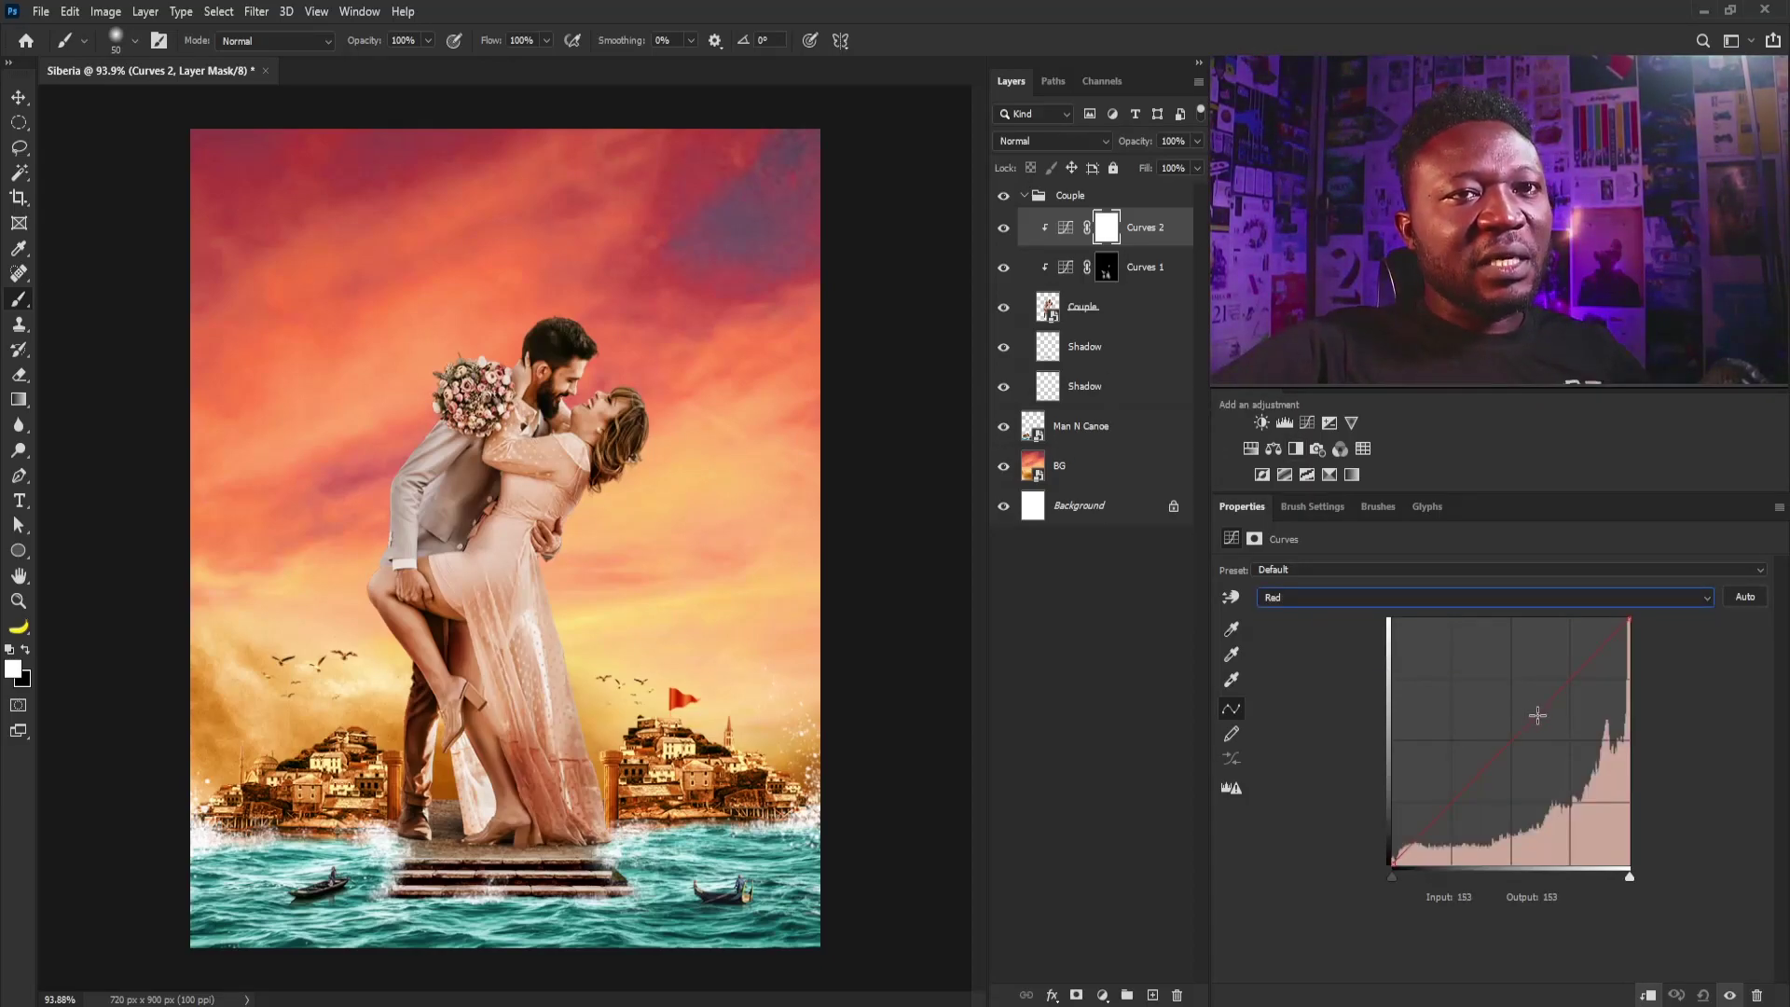
{"action": "left_click_drag", "start_coordinate": [1541, 709], "coordinate": [1536, 698]}
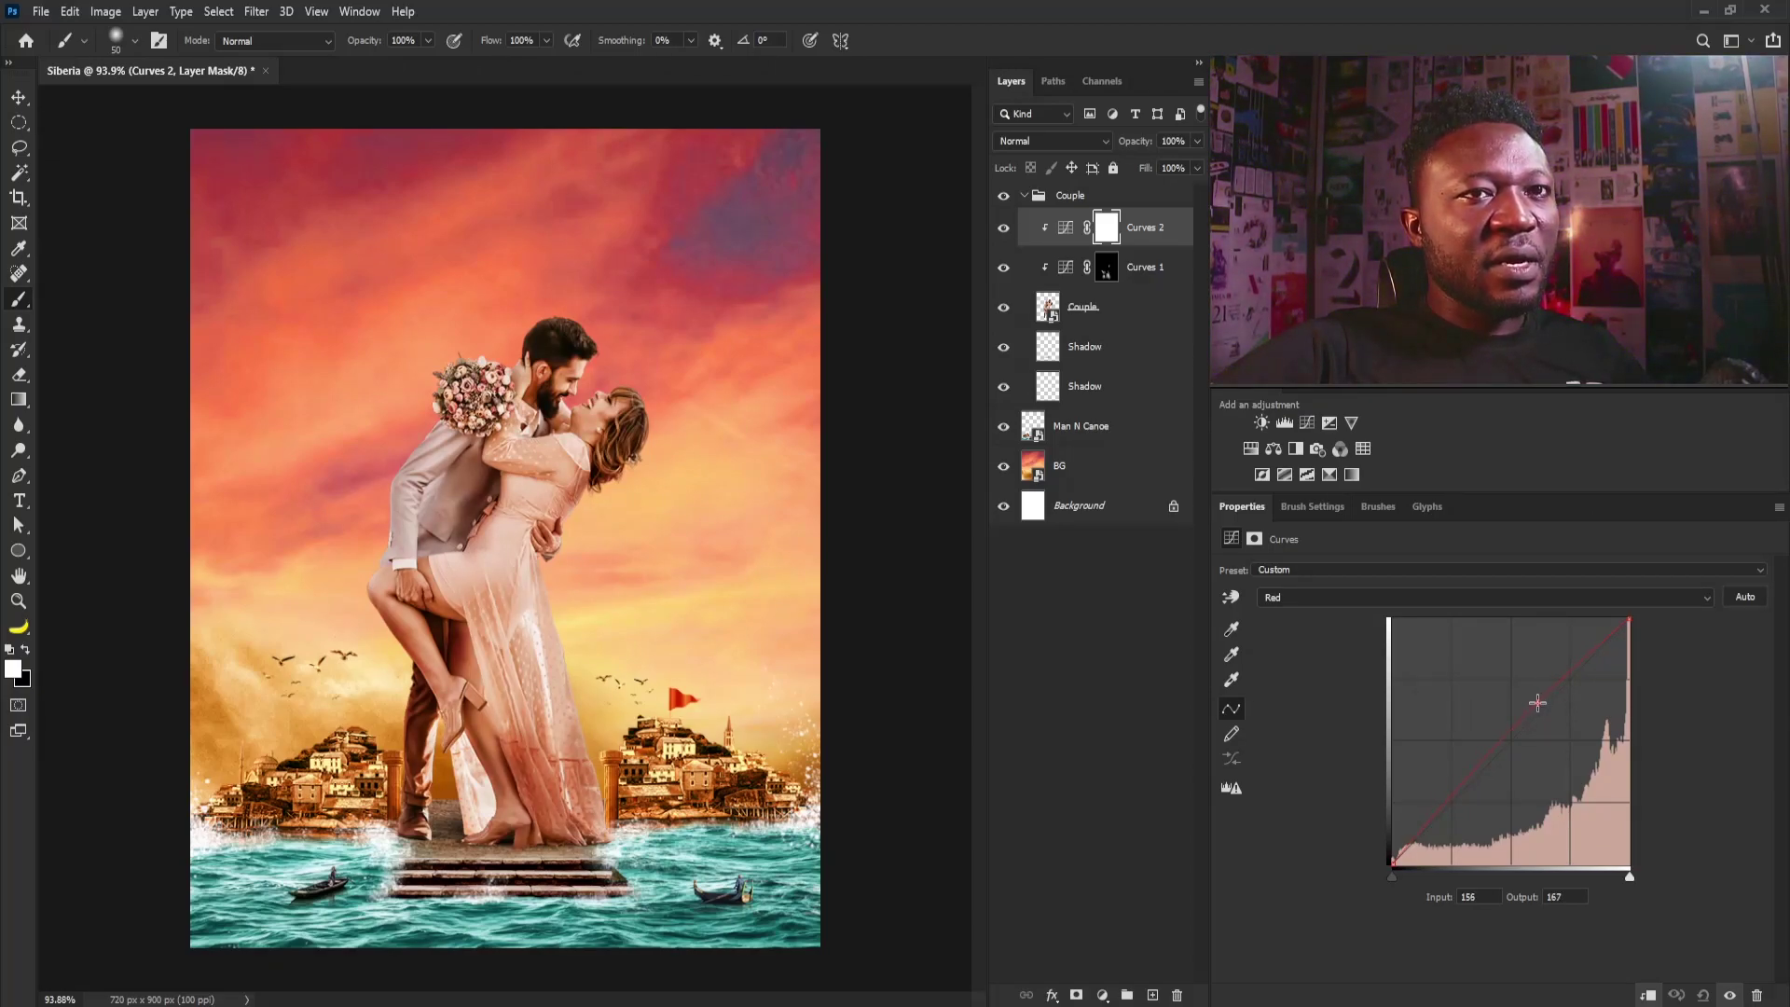
Step: Lower the Blue channel of Curves 2 with a point at input 170, output 161
{"action": "left_click", "coordinate": [1380, 598]}
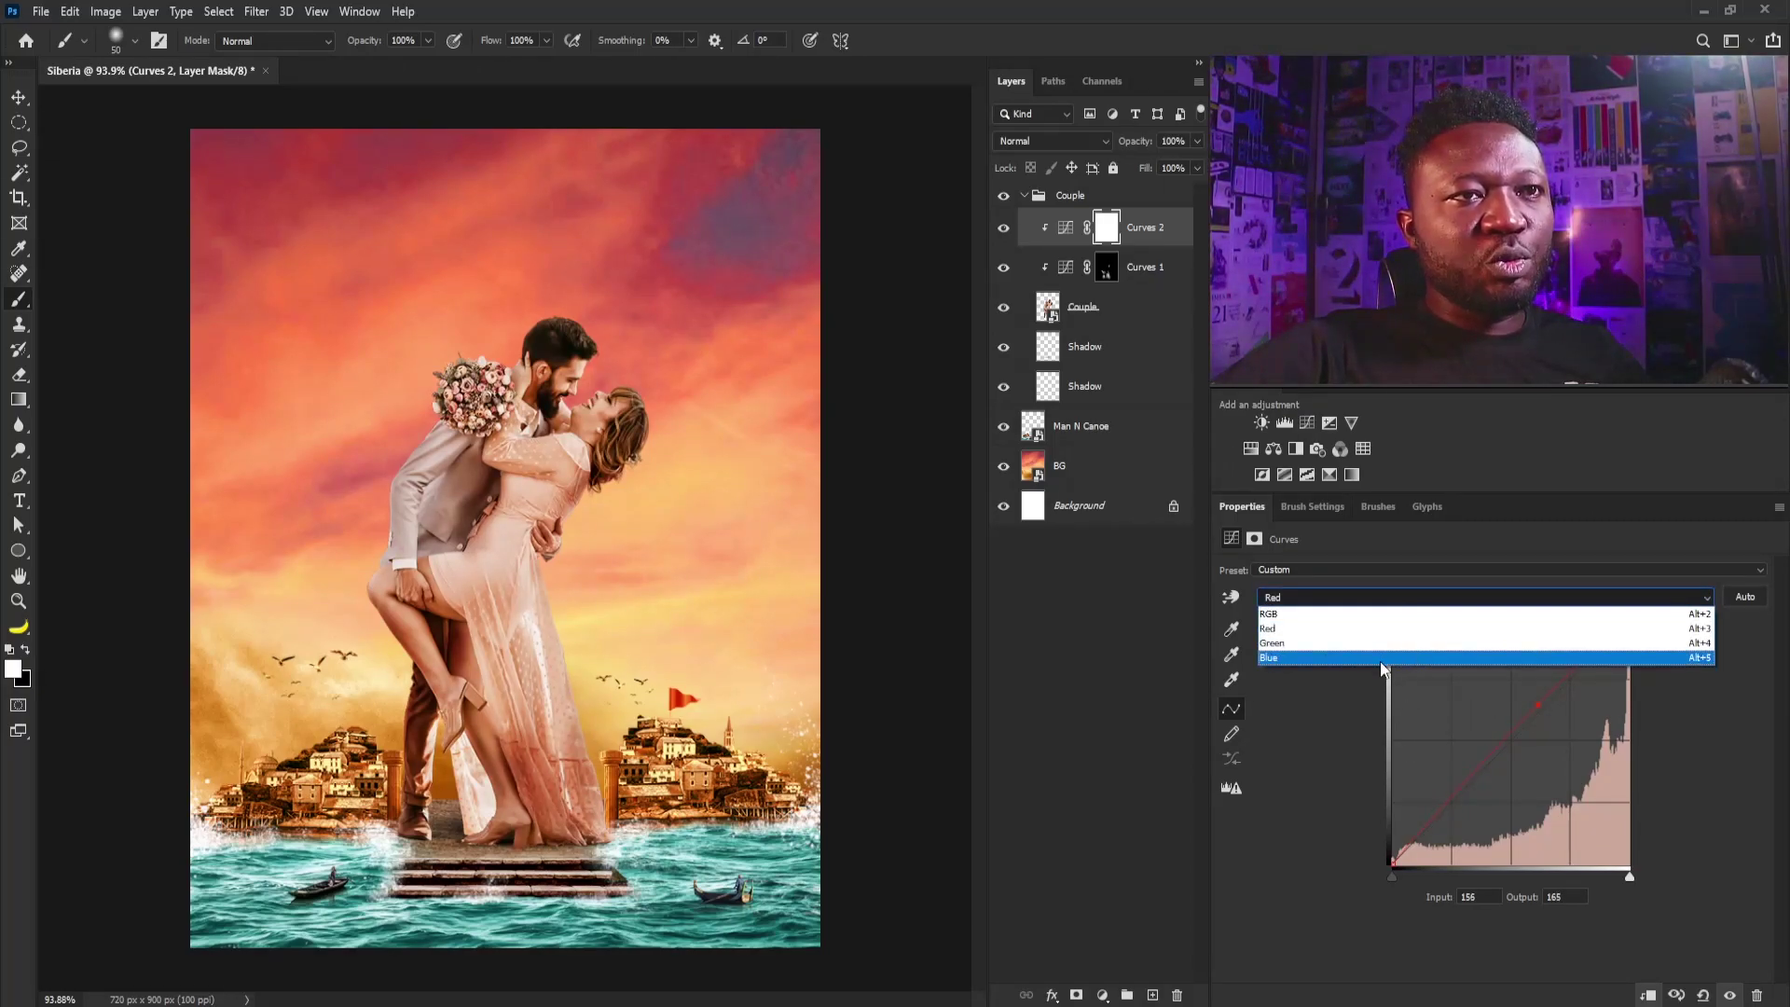
{"action": "left_click", "coordinate": [1380, 660]}
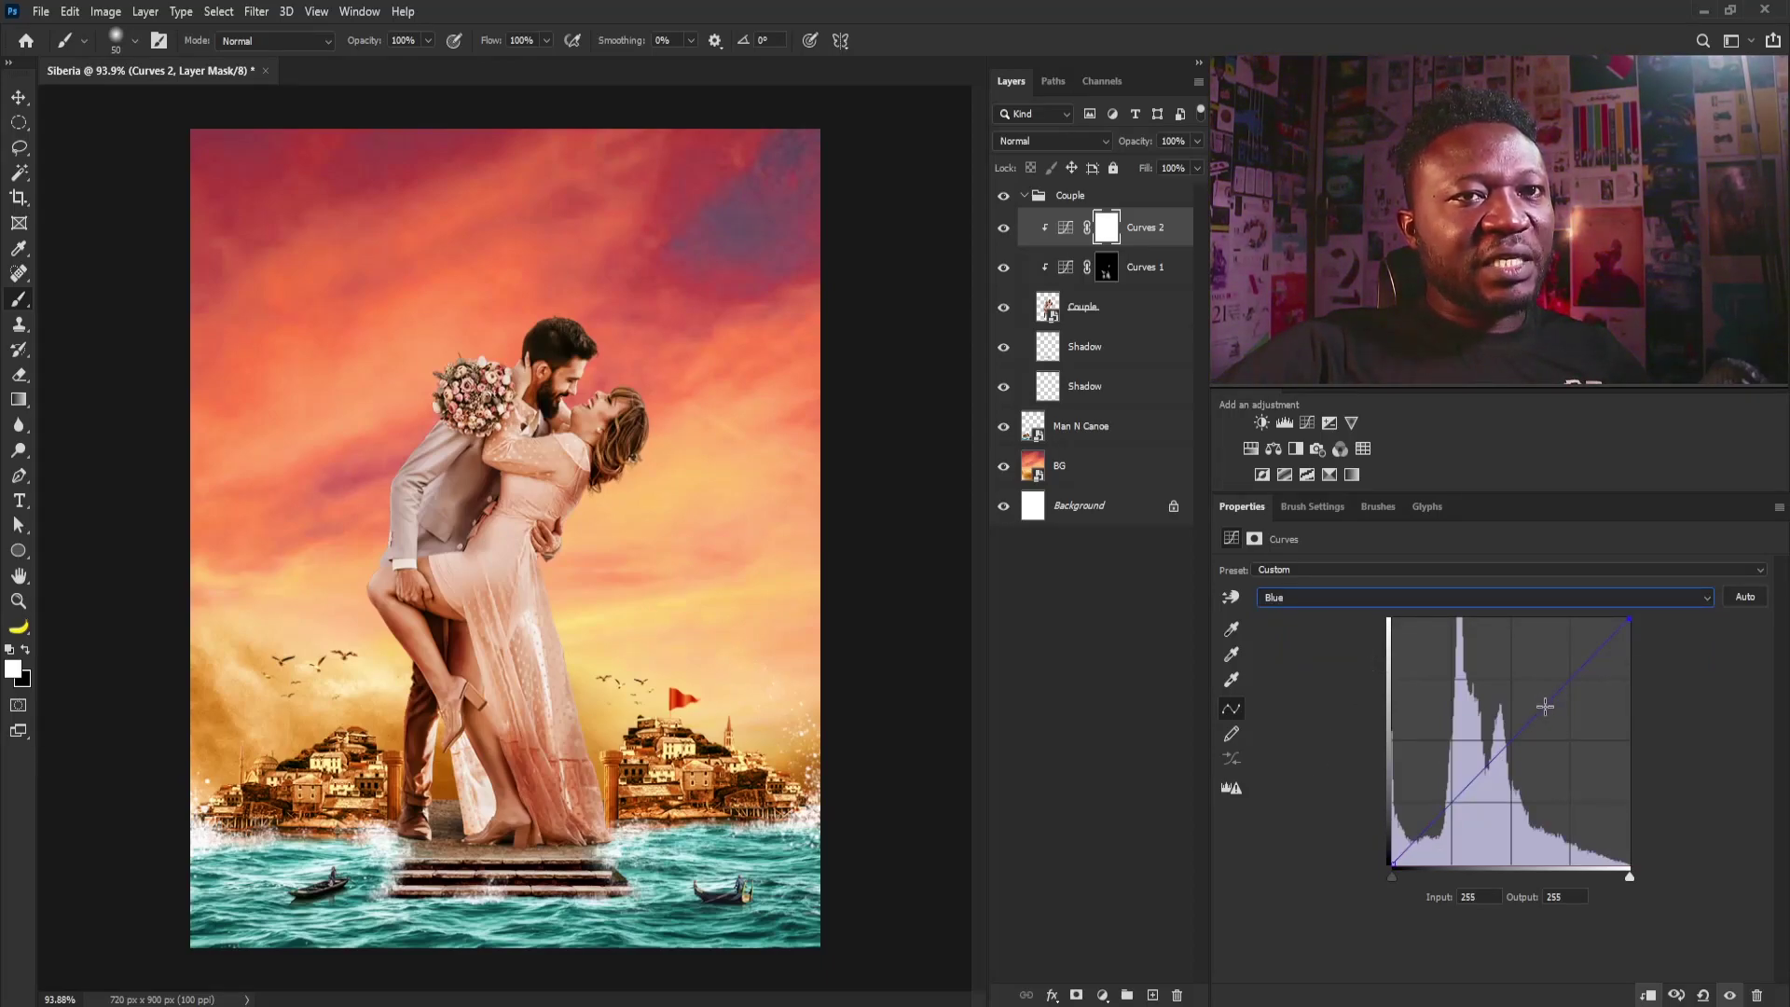
{"action": "left_click_drag", "start_coordinate": [1547, 711], "coordinate": [1552, 722]}
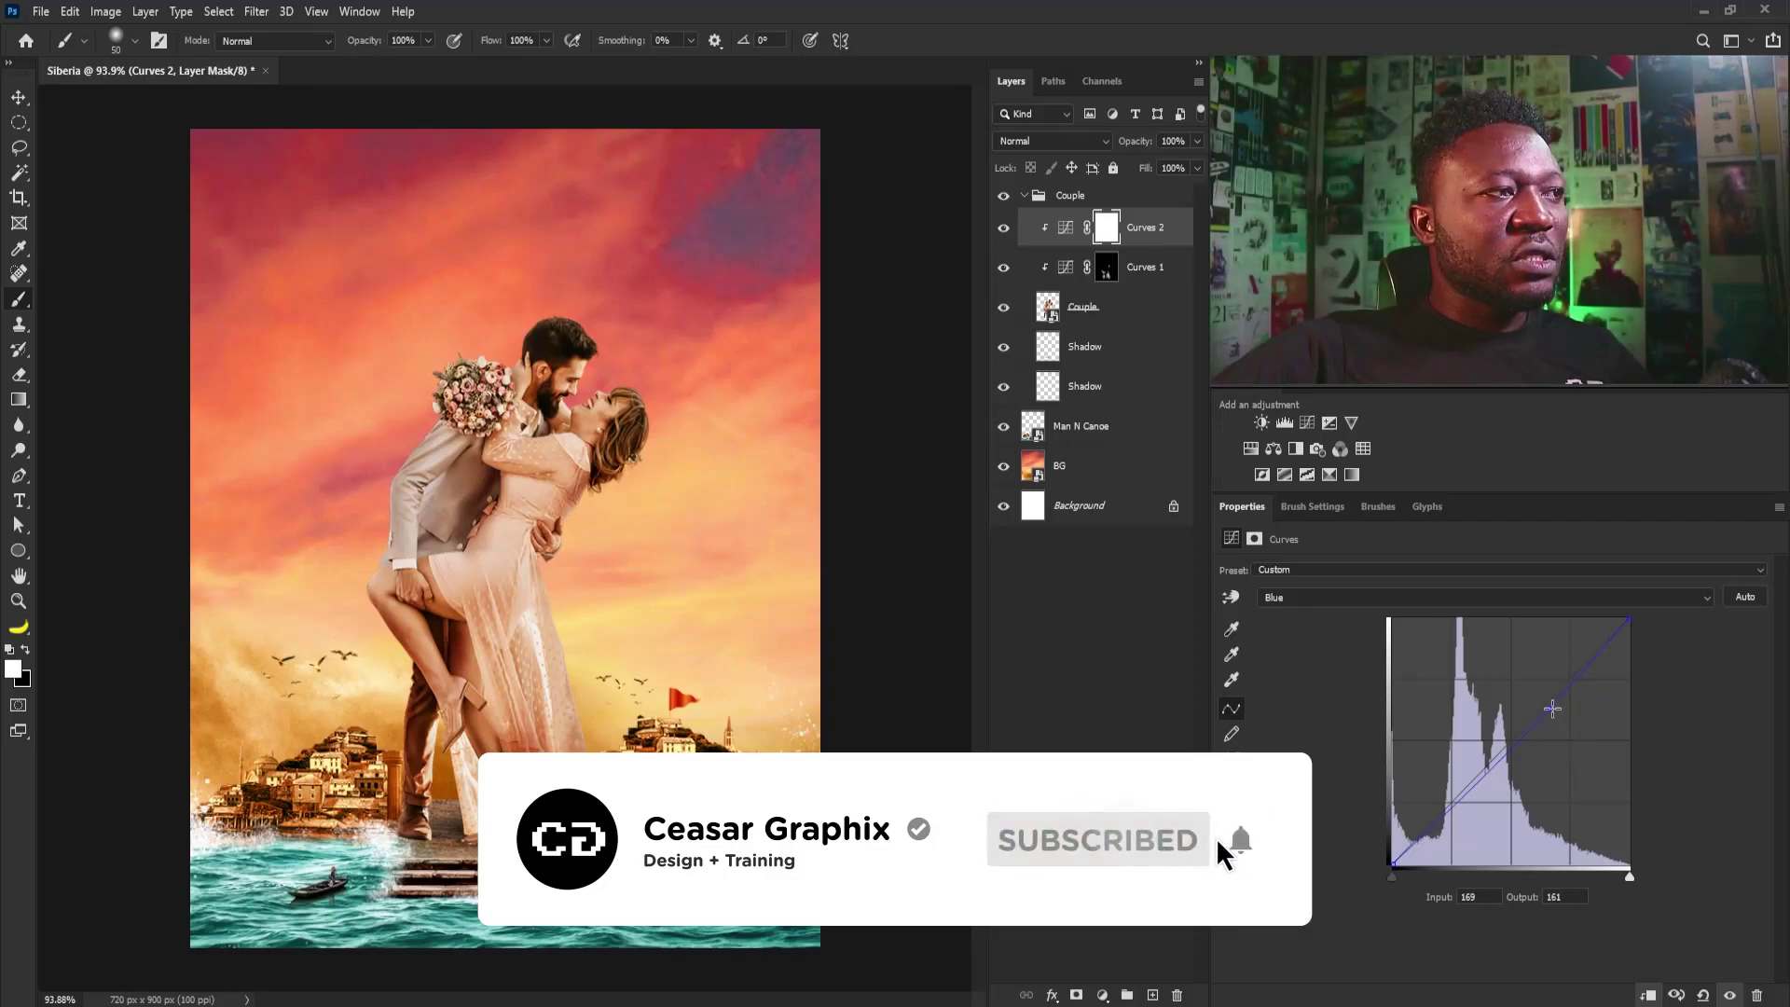
Step: Shape the RGB curve of Curves 2 with points at input 178, output 174 and input 74, output 67
{"action": "left_click", "coordinate": [1379, 597]}
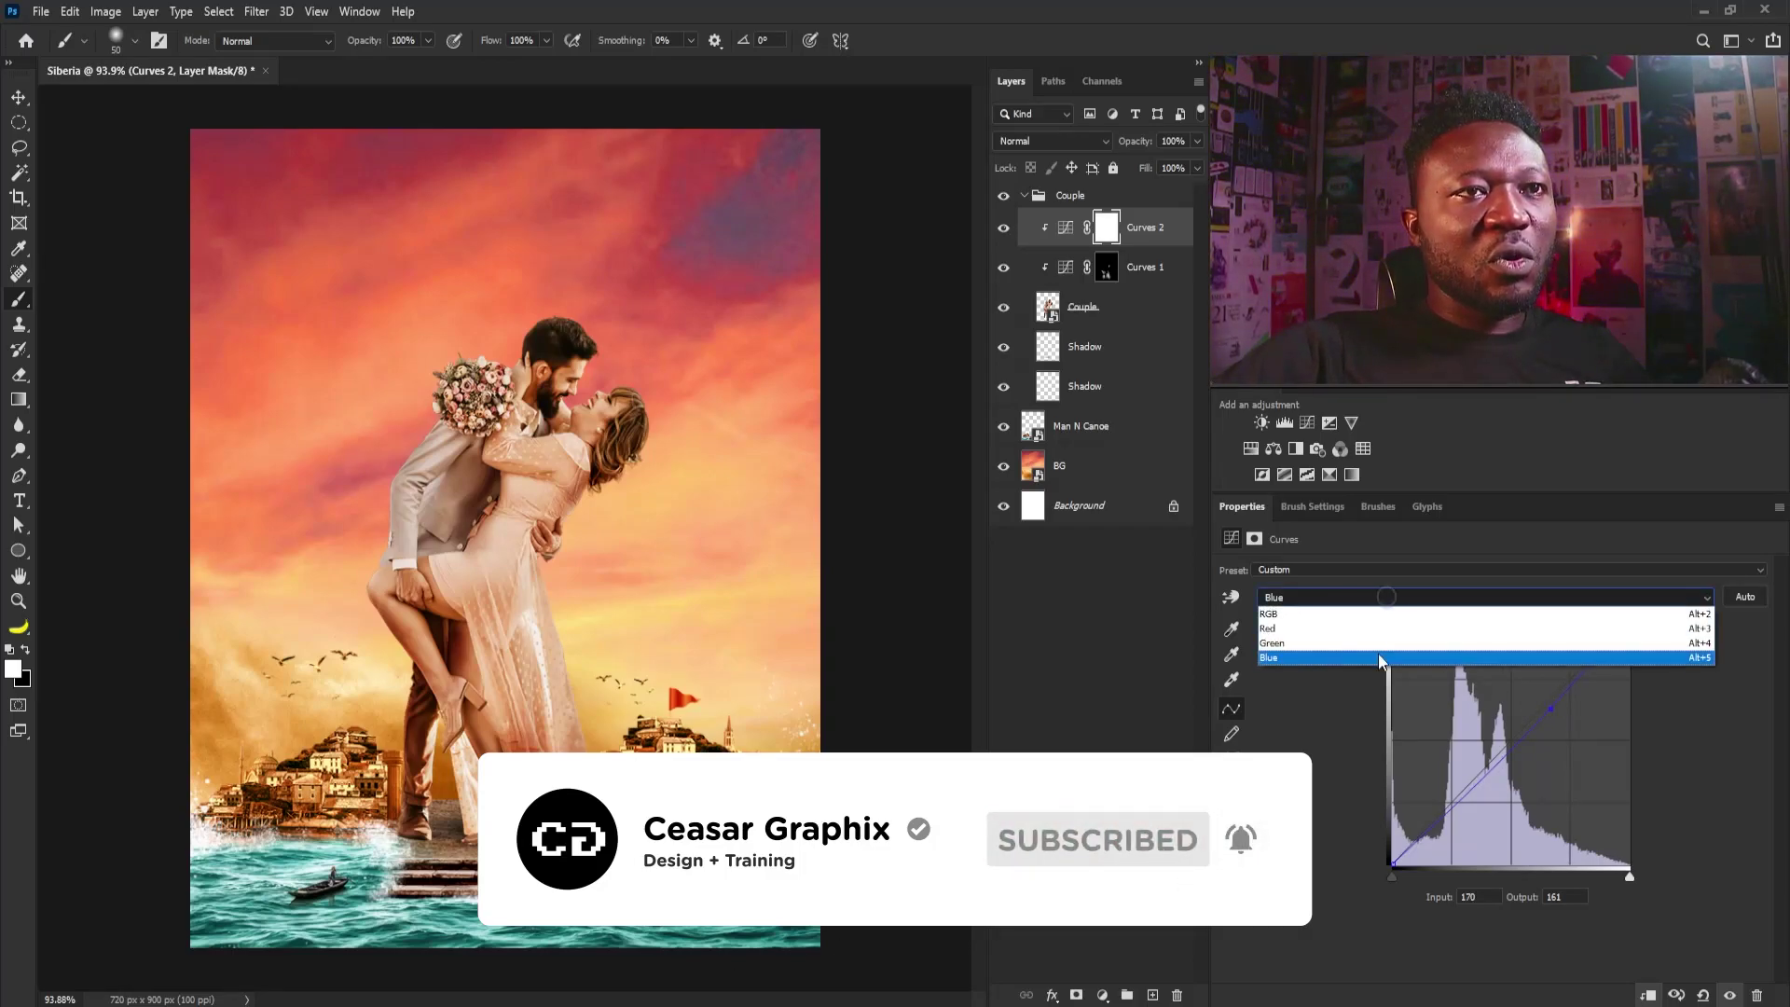
{"action": "left_click", "coordinate": [1357, 615]}
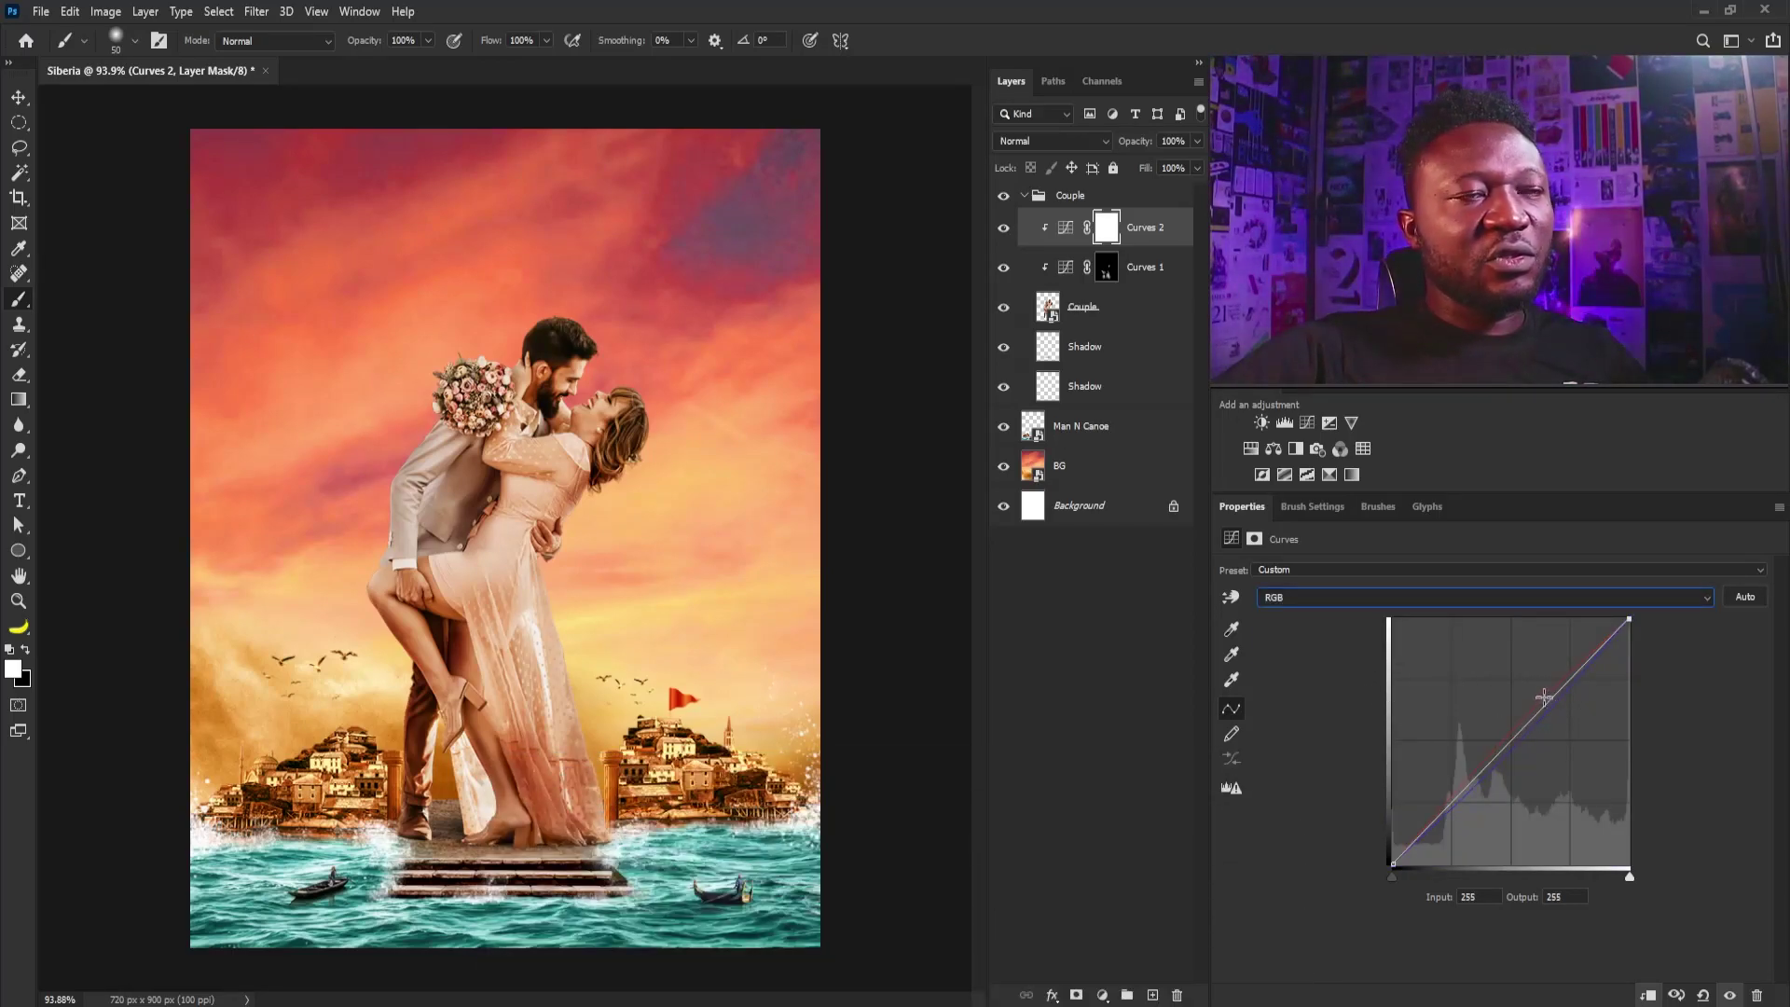
{"action": "left_click", "coordinate": [1550, 703]}
{"action": "left_click_drag", "start_coordinate": [1551, 703], "coordinate": [1554, 701]}
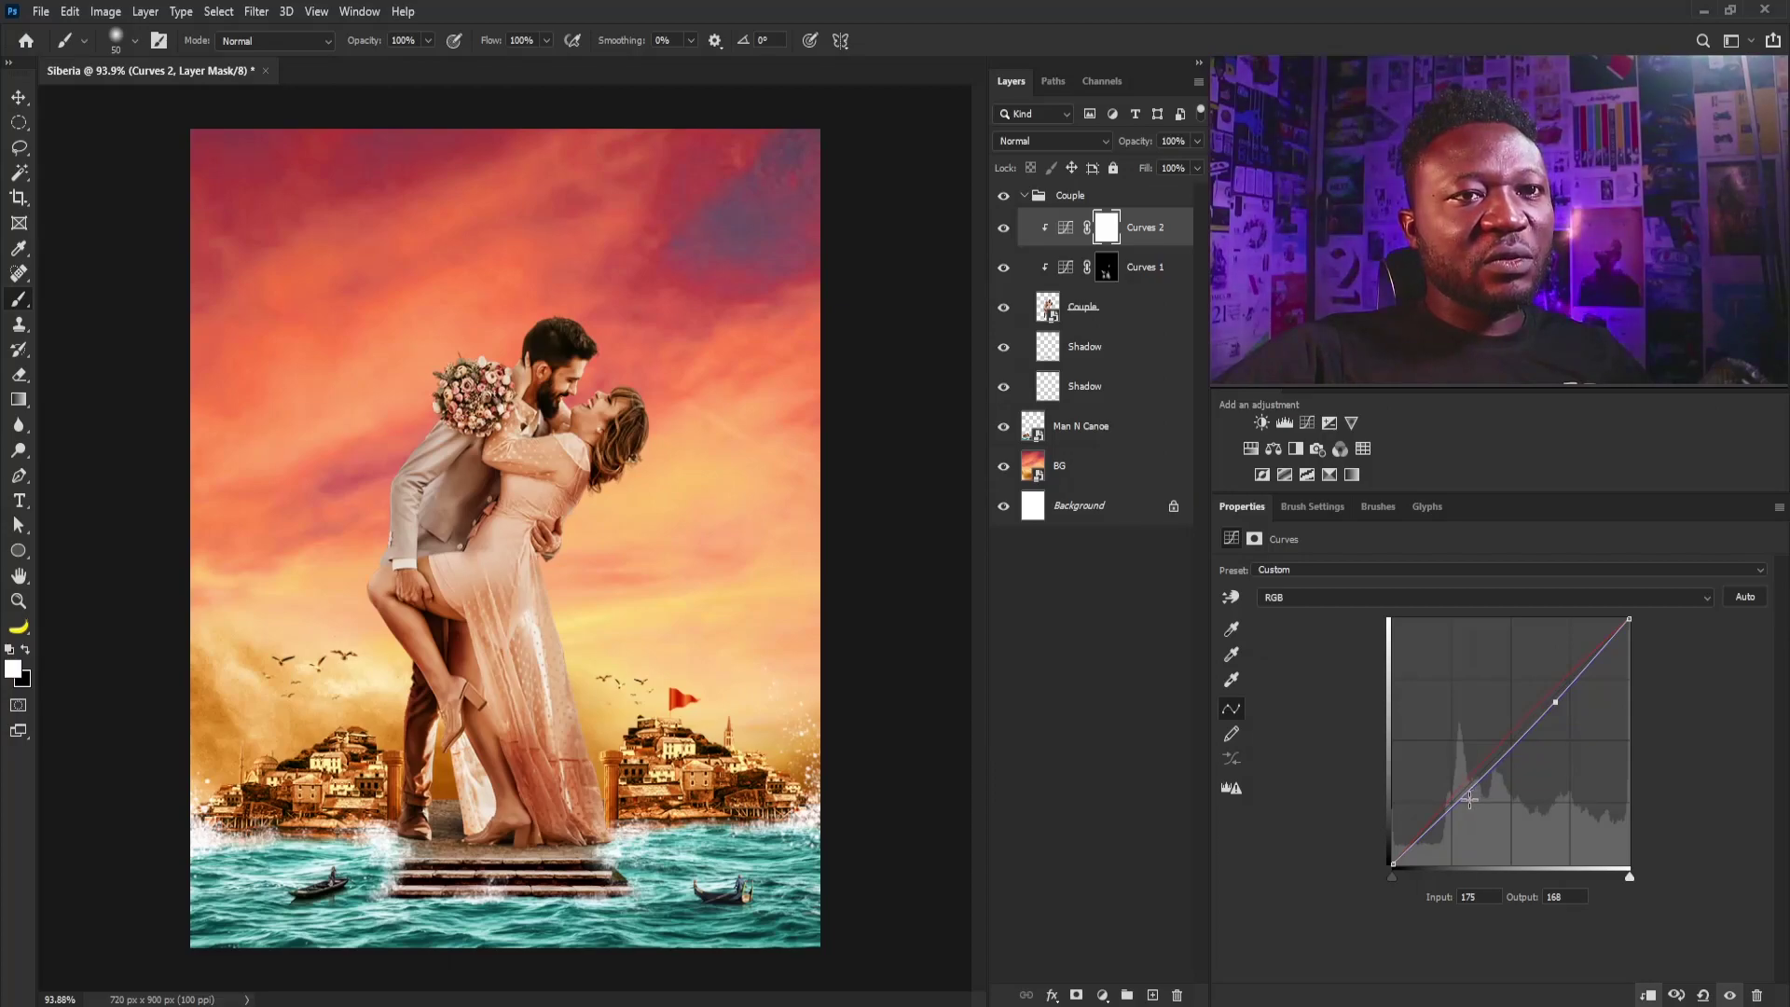
{"action": "left_click_drag", "start_coordinate": [1466, 802], "coordinate": [1462, 798]}
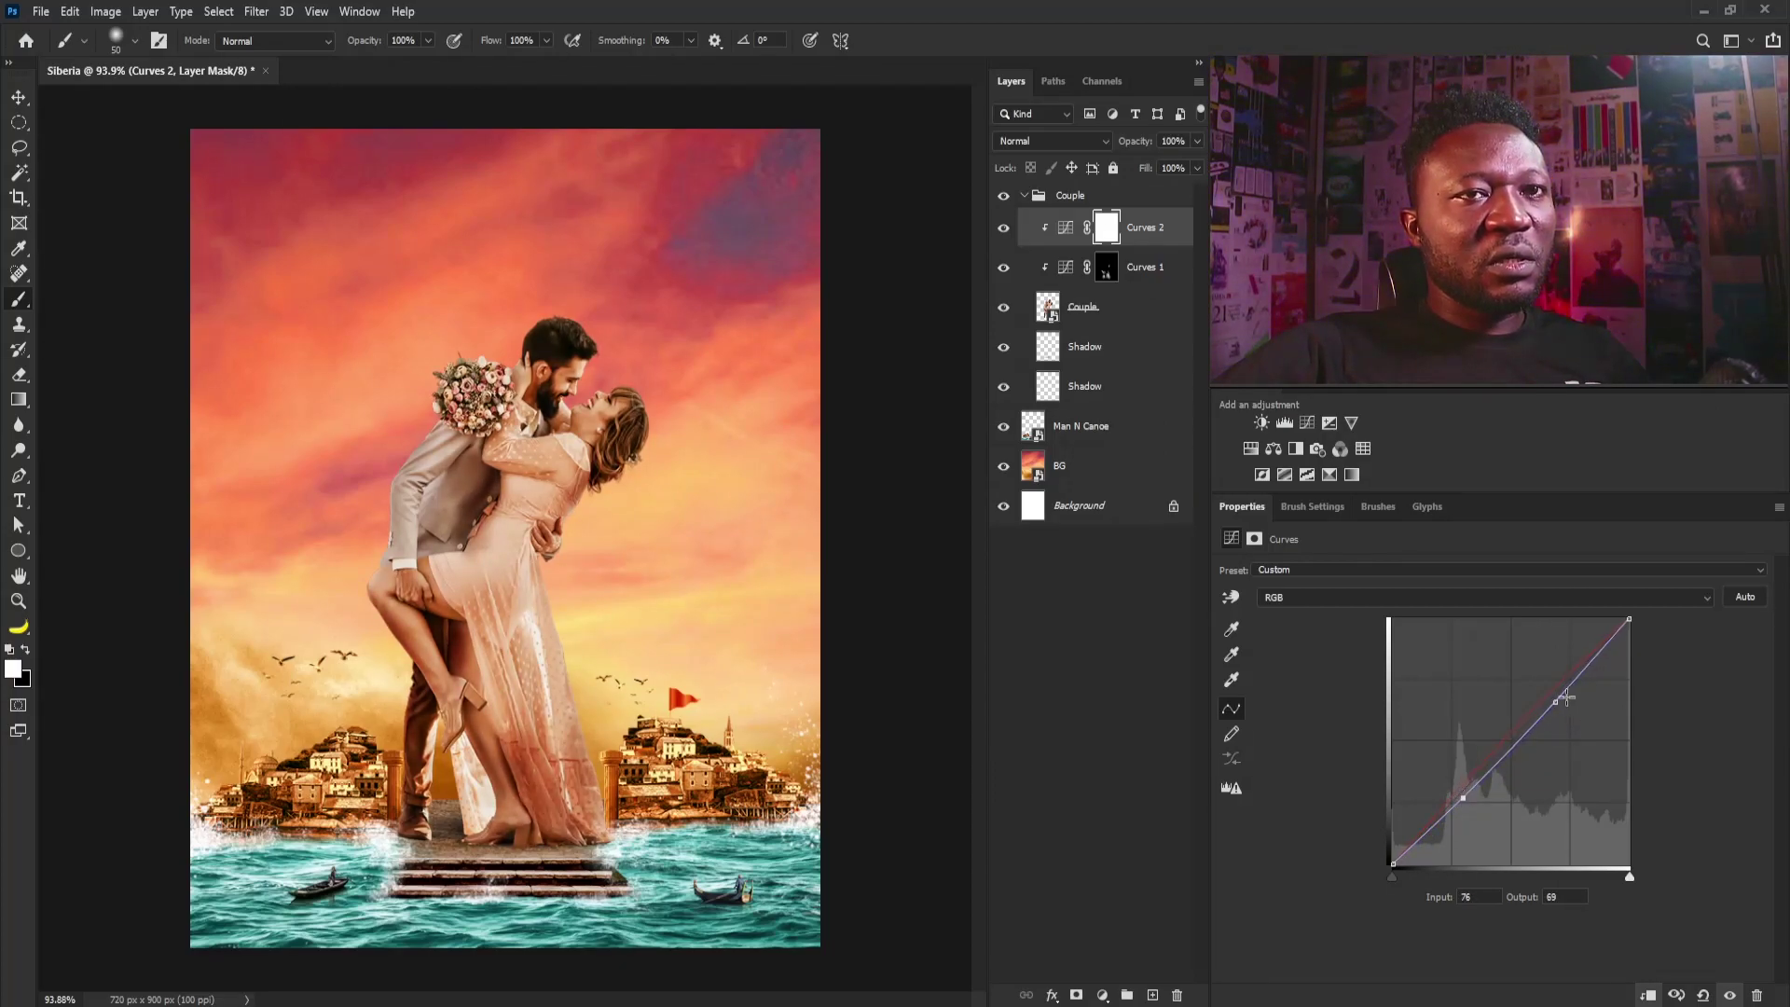
{"action": "left_click_drag", "start_coordinate": [1557, 693], "coordinate": [1559, 696]}
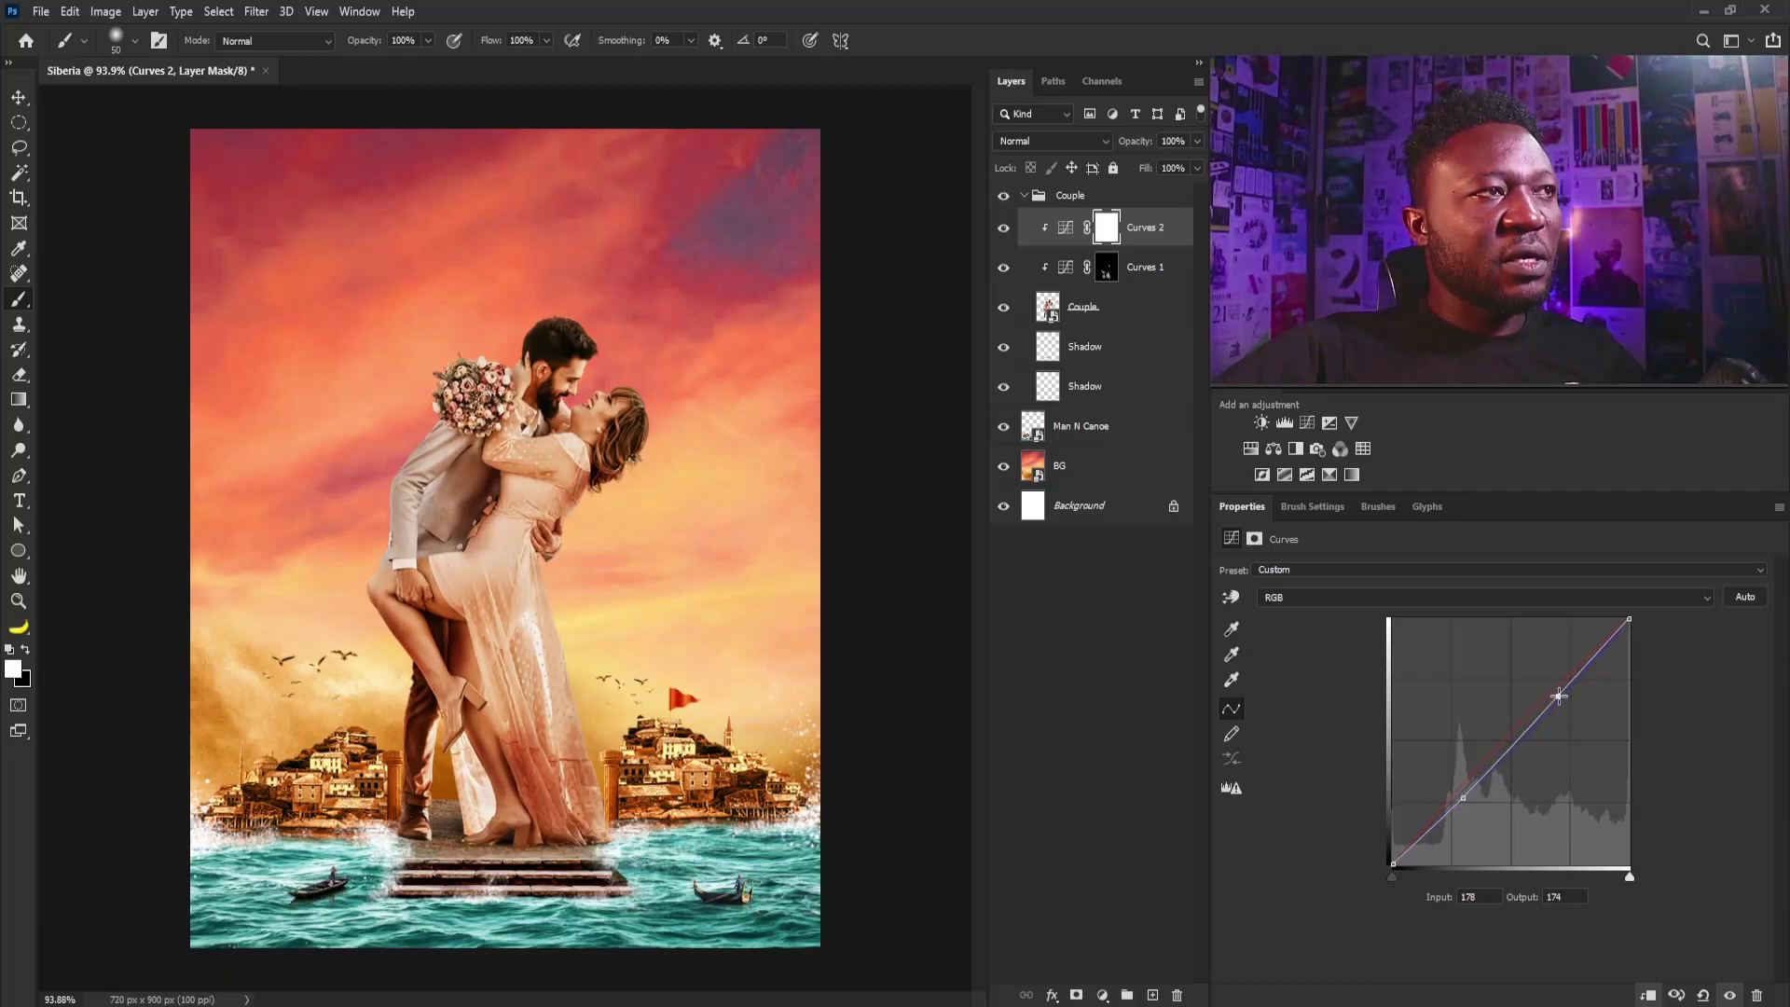
{"action": "left_click_drag", "start_coordinate": [1462, 800], "coordinate": [1459, 799]}
{"action": "left_click_drag", "start_coordinate": [1462, 801], "coordinate": [1459, 799]}
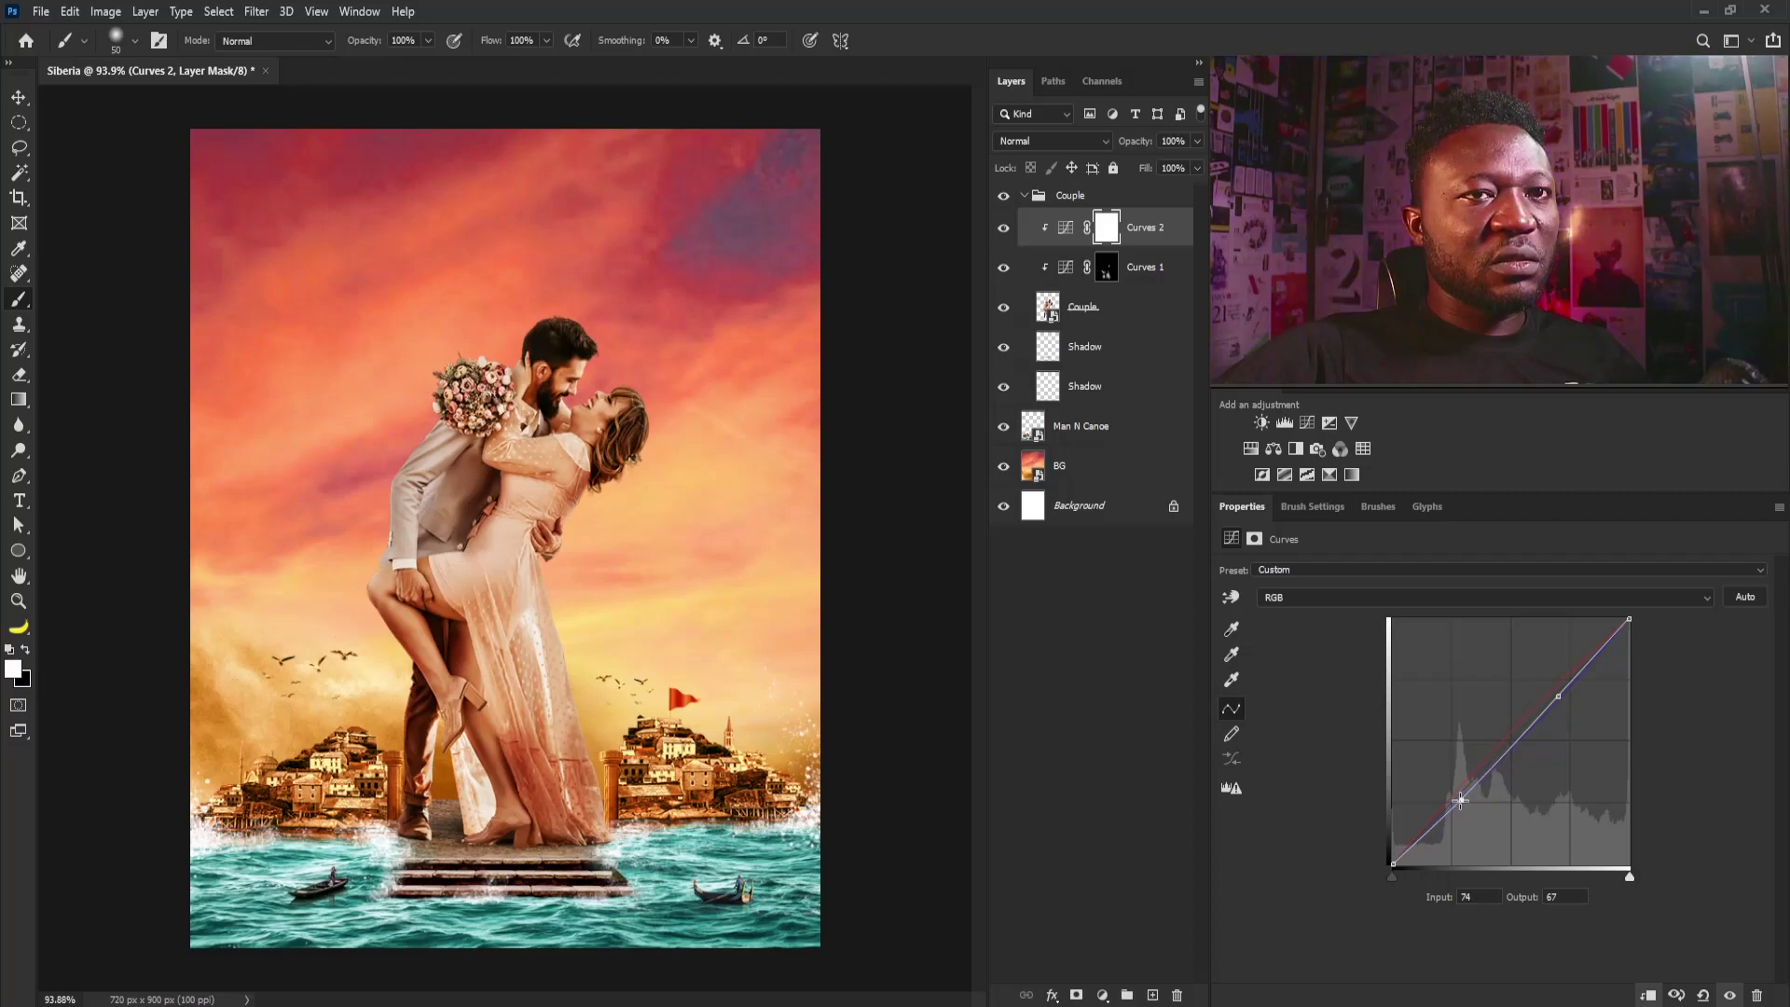
{"action": "scroll", "coordinate": [522, 700], "scroll_direction": "down", "scroll_amount": 1}
{"action": "scroll", "coordinate": [523, 699], "scroll_direction": "up", "scroll_amount": 2}
Step: Collapse the Couple group, place splash.png in the composite, and order its layer directly below the group
{"action": "left_click", "coordinate": [1026, 196]}
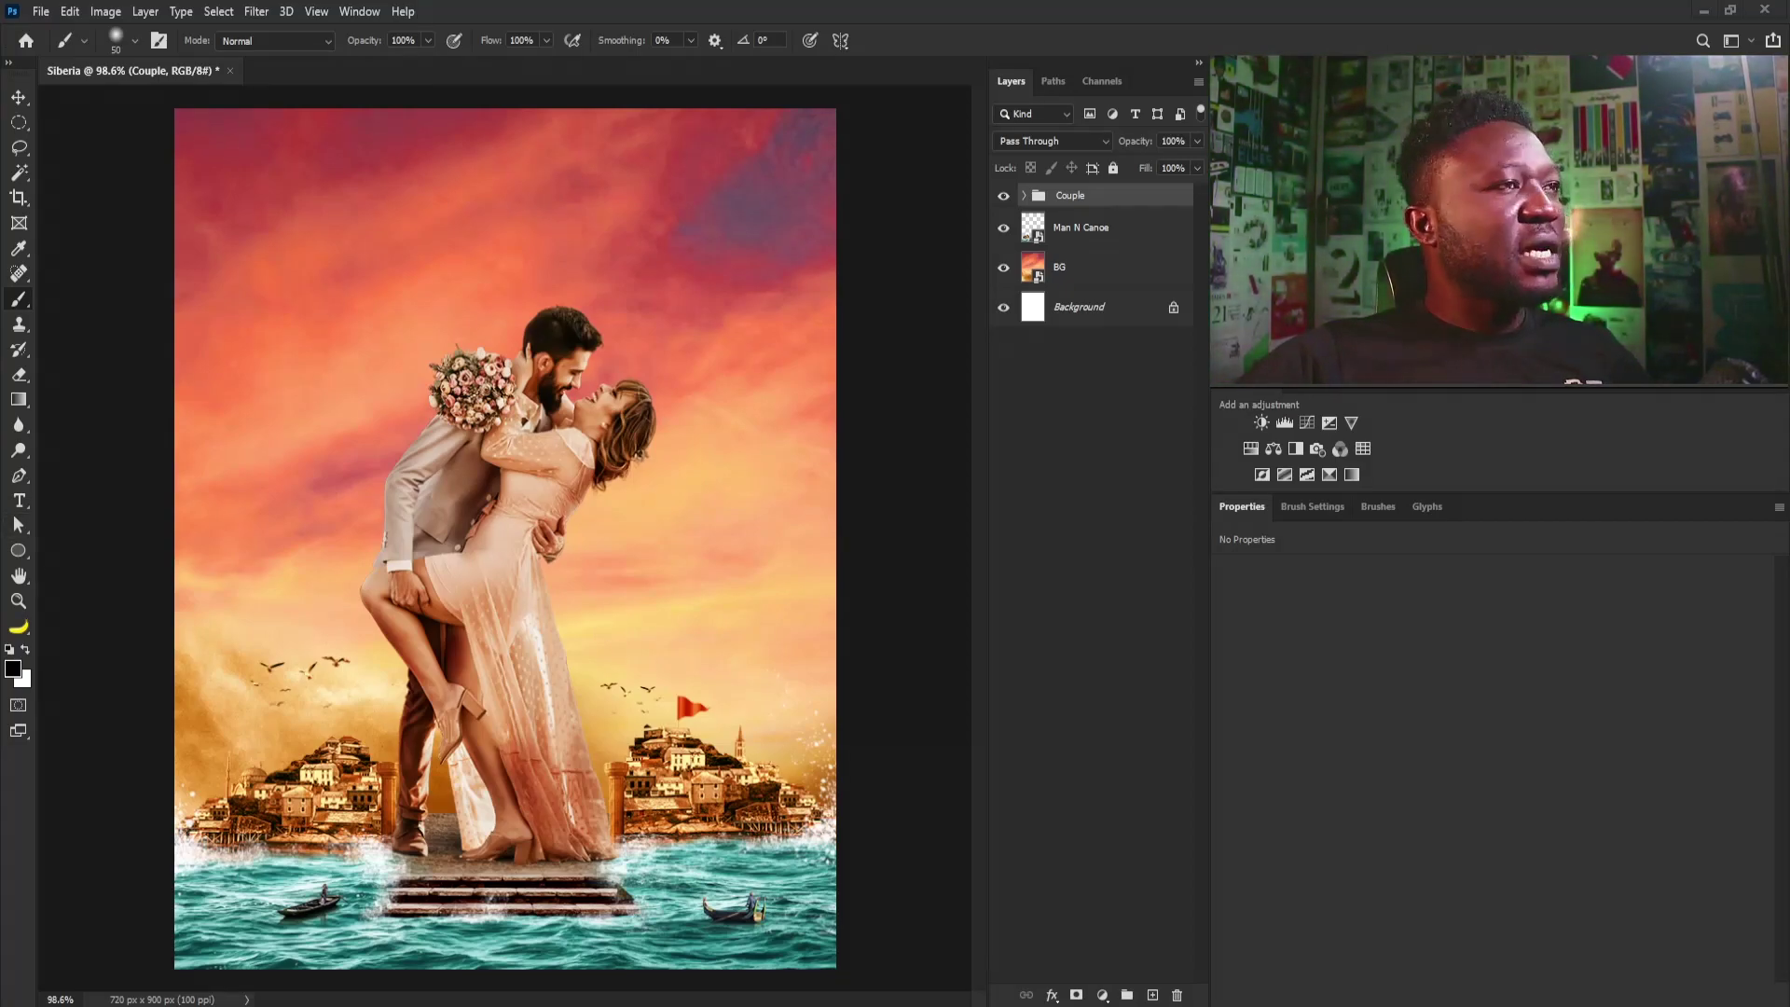
{"action": "left_click_drag", "start_coordinate": [612, 641], "coordinate": [612, 642]}
{"action": "key", "text": "Return"}
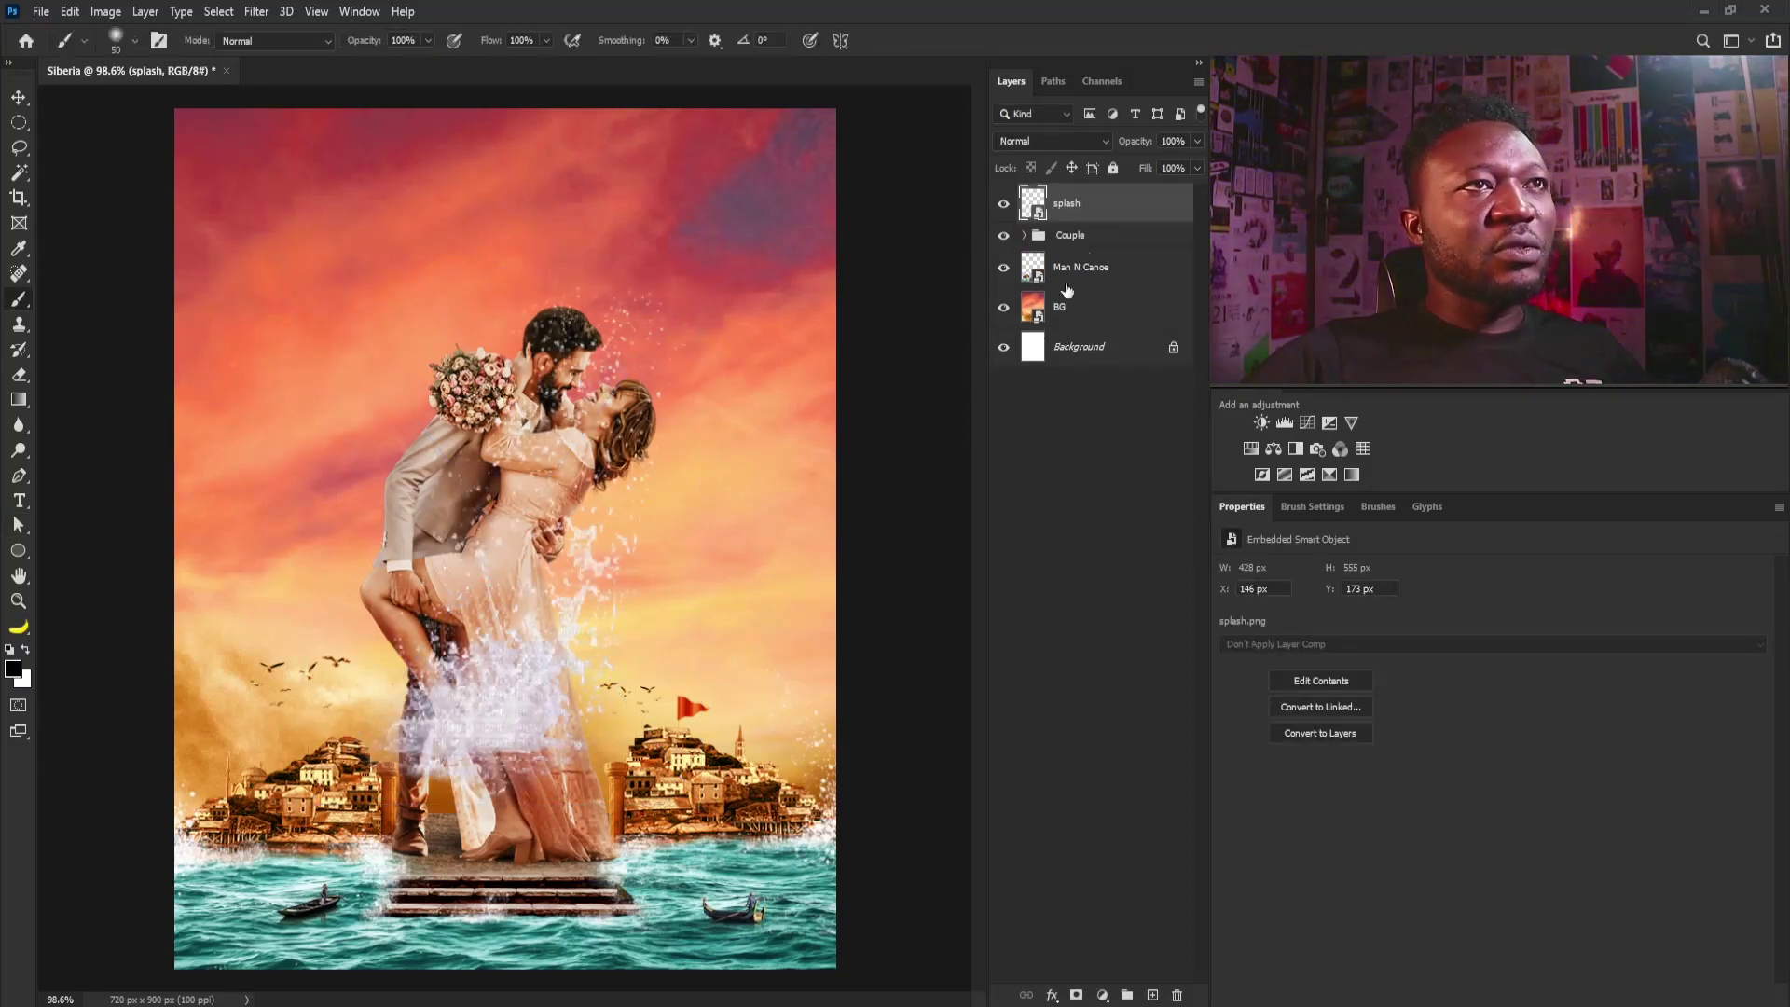
{"action": "left_click_drag", "start_coordinate": [1117, 195], "coordinate": [1111, 254]}
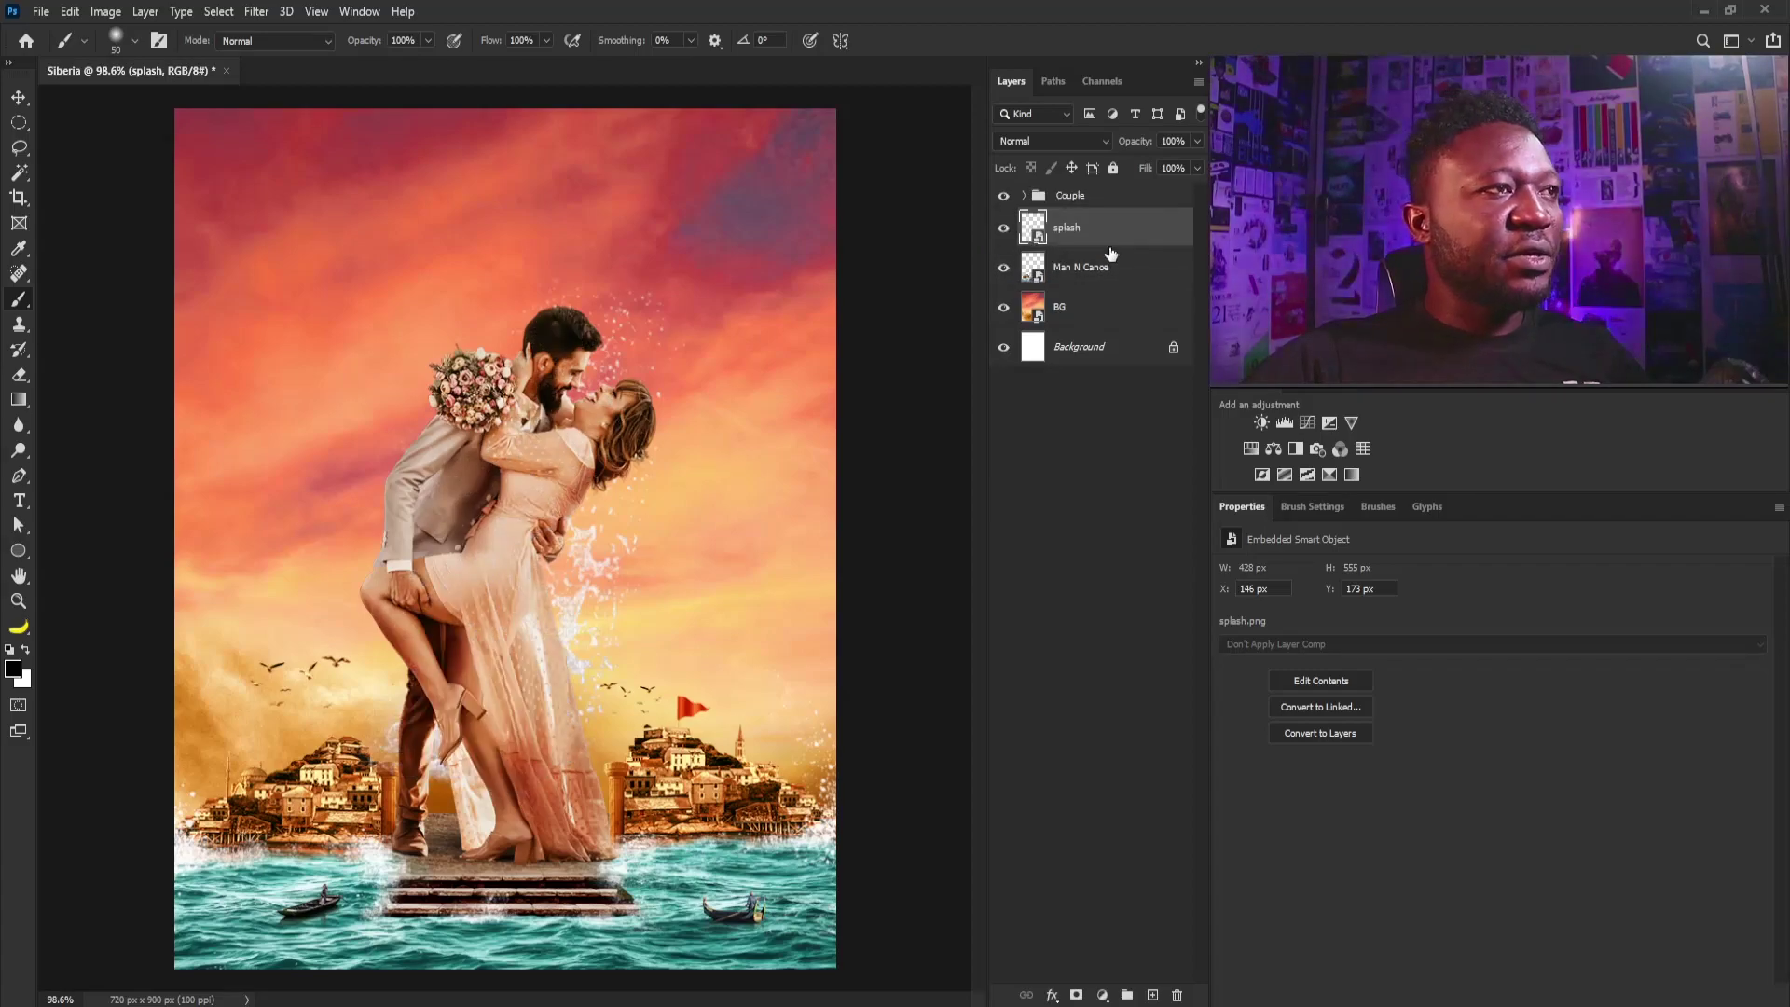
Step: Shift the splash down to Y 204 px and move its layer beneath Man N Canoe
{"action": "key", "text": "v"}
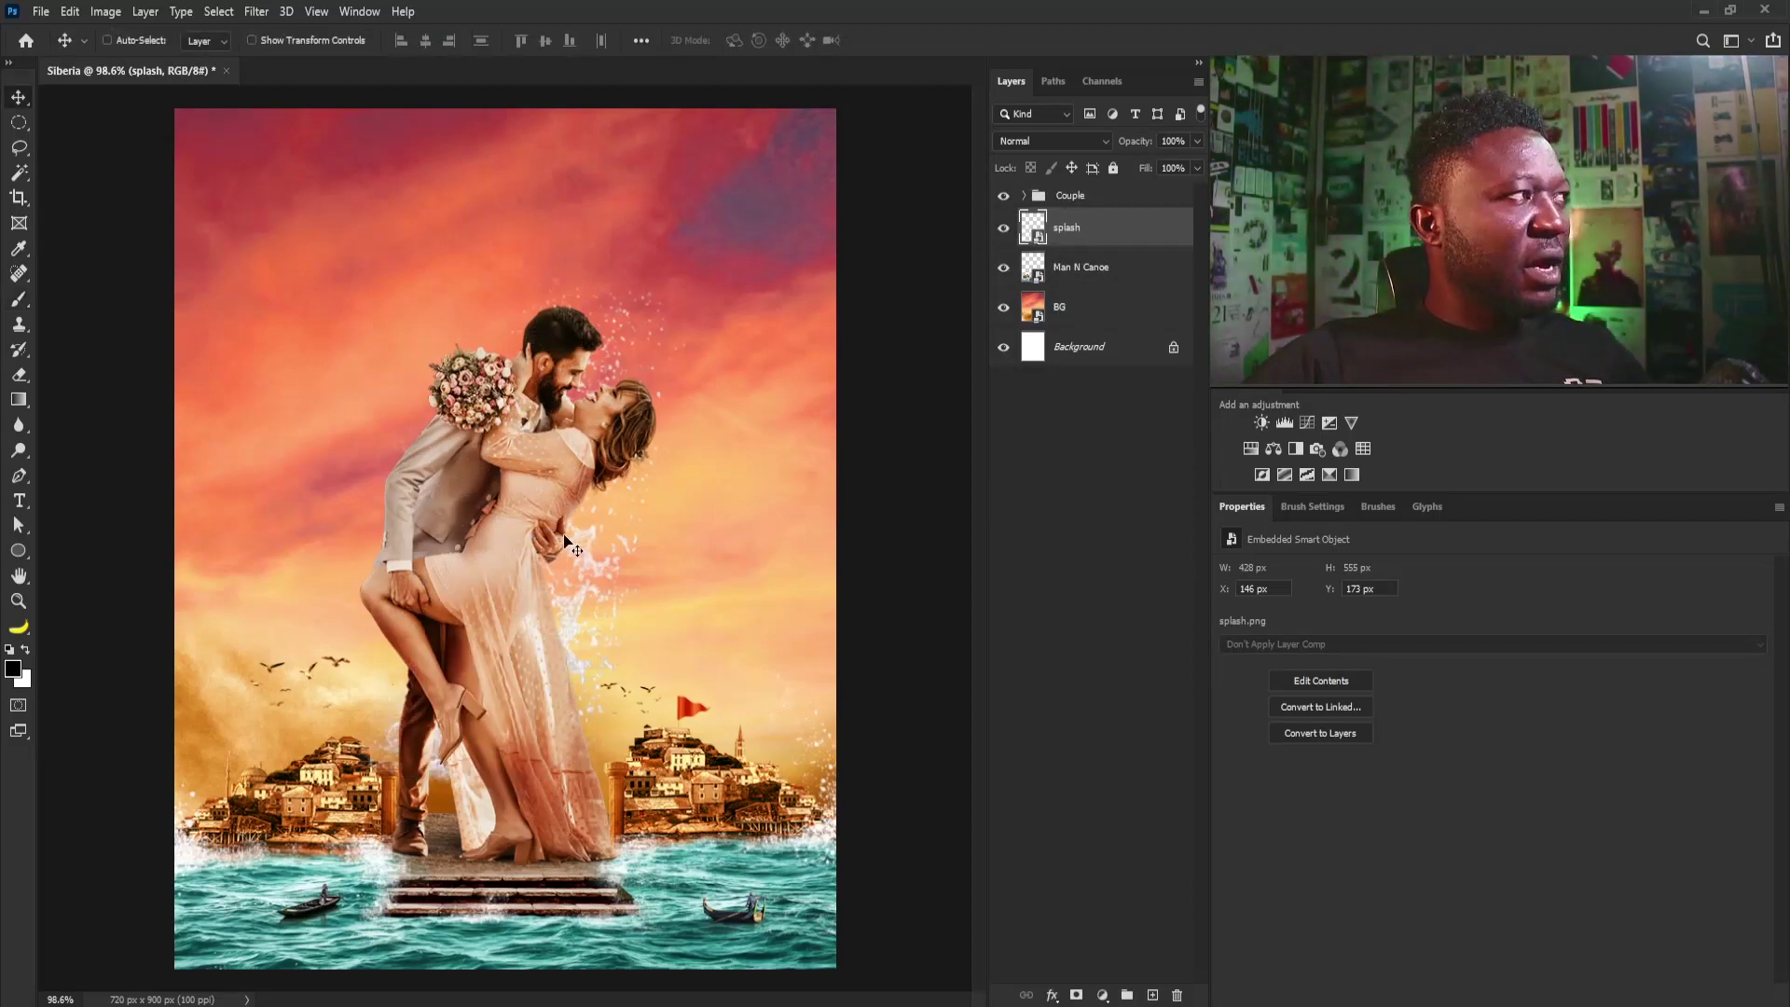
{"action": "left_click_drag", "start_coordinate": [563, 541], "coordinate": [572, 577]}
{"action": "left_click_drag", "start_coordinate": [1072, 228], "coordinate": [1103, 278]}
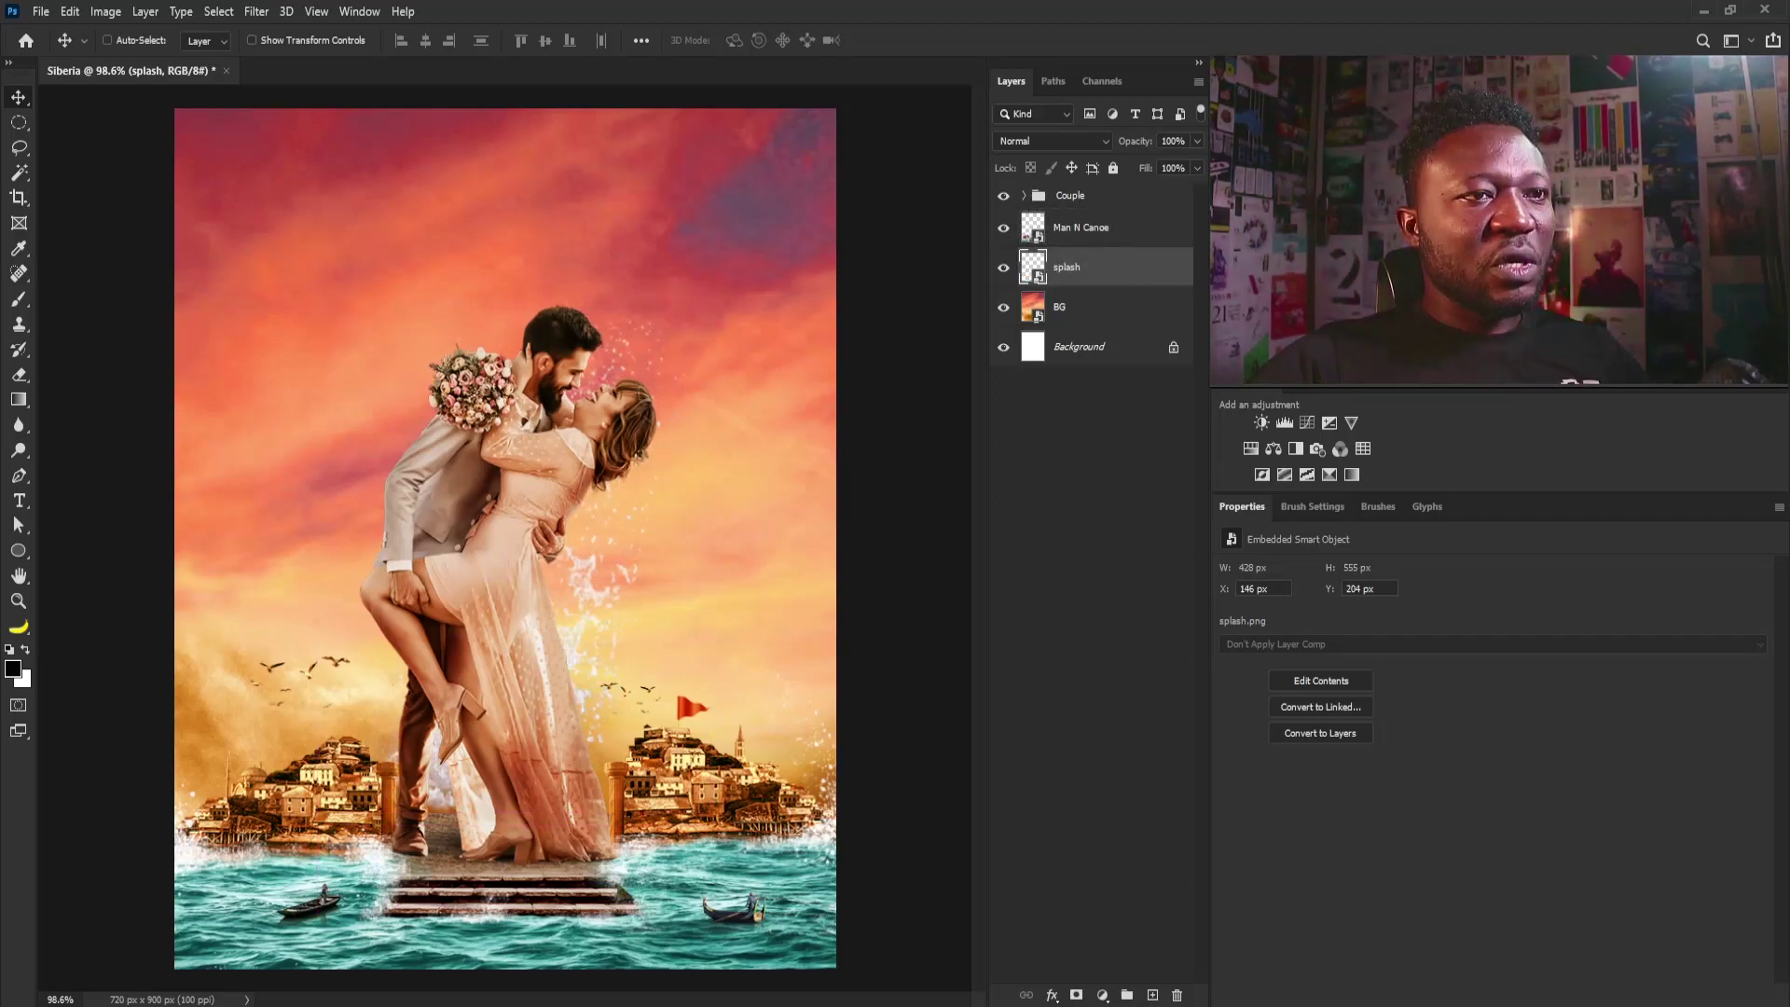
Step: Add a layer mask to splash and hide the splash around the man's legs with a 100 px soft black brush
{"action": "left_click", "coordinate": [1074, 995]}
{"action": "key", "text": "b"}
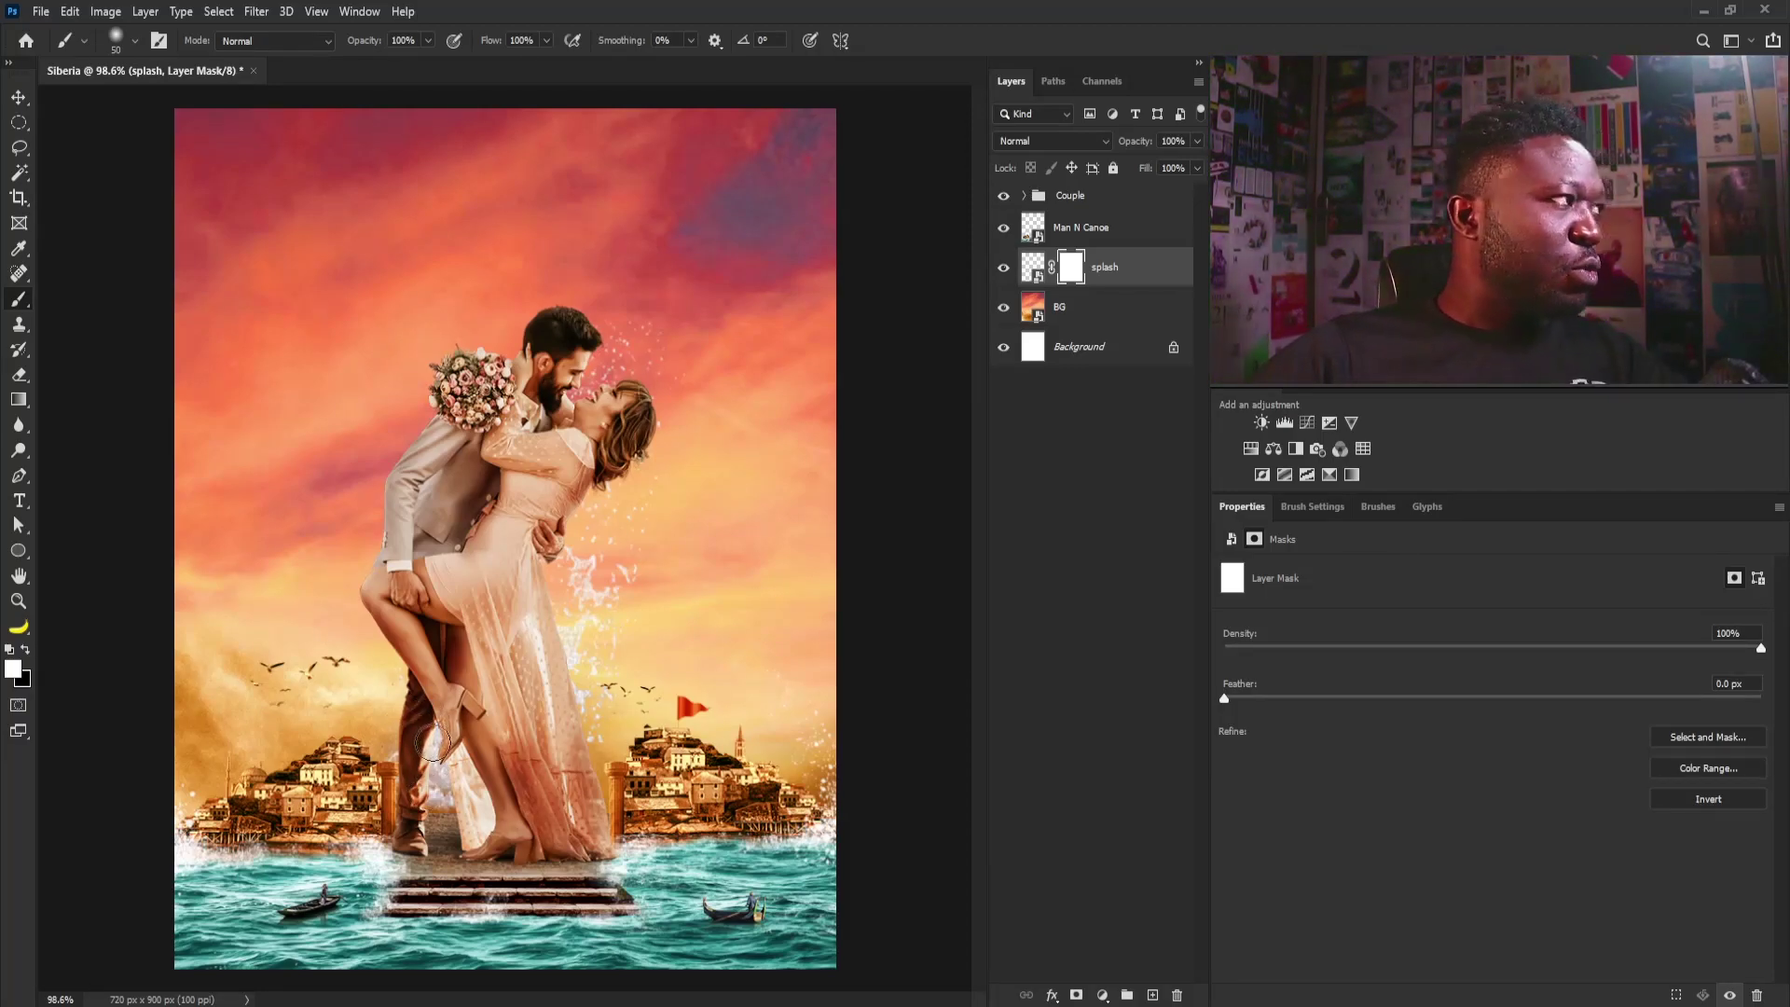
{"action": "key", "text": "bracketright"}
{"action": "key", "text": "bracketright"}
{"action": "key", "text": "bracketright"}
{"action": "key", "text": "bracketright"}
{"action": "key", "text": "bracketright"}
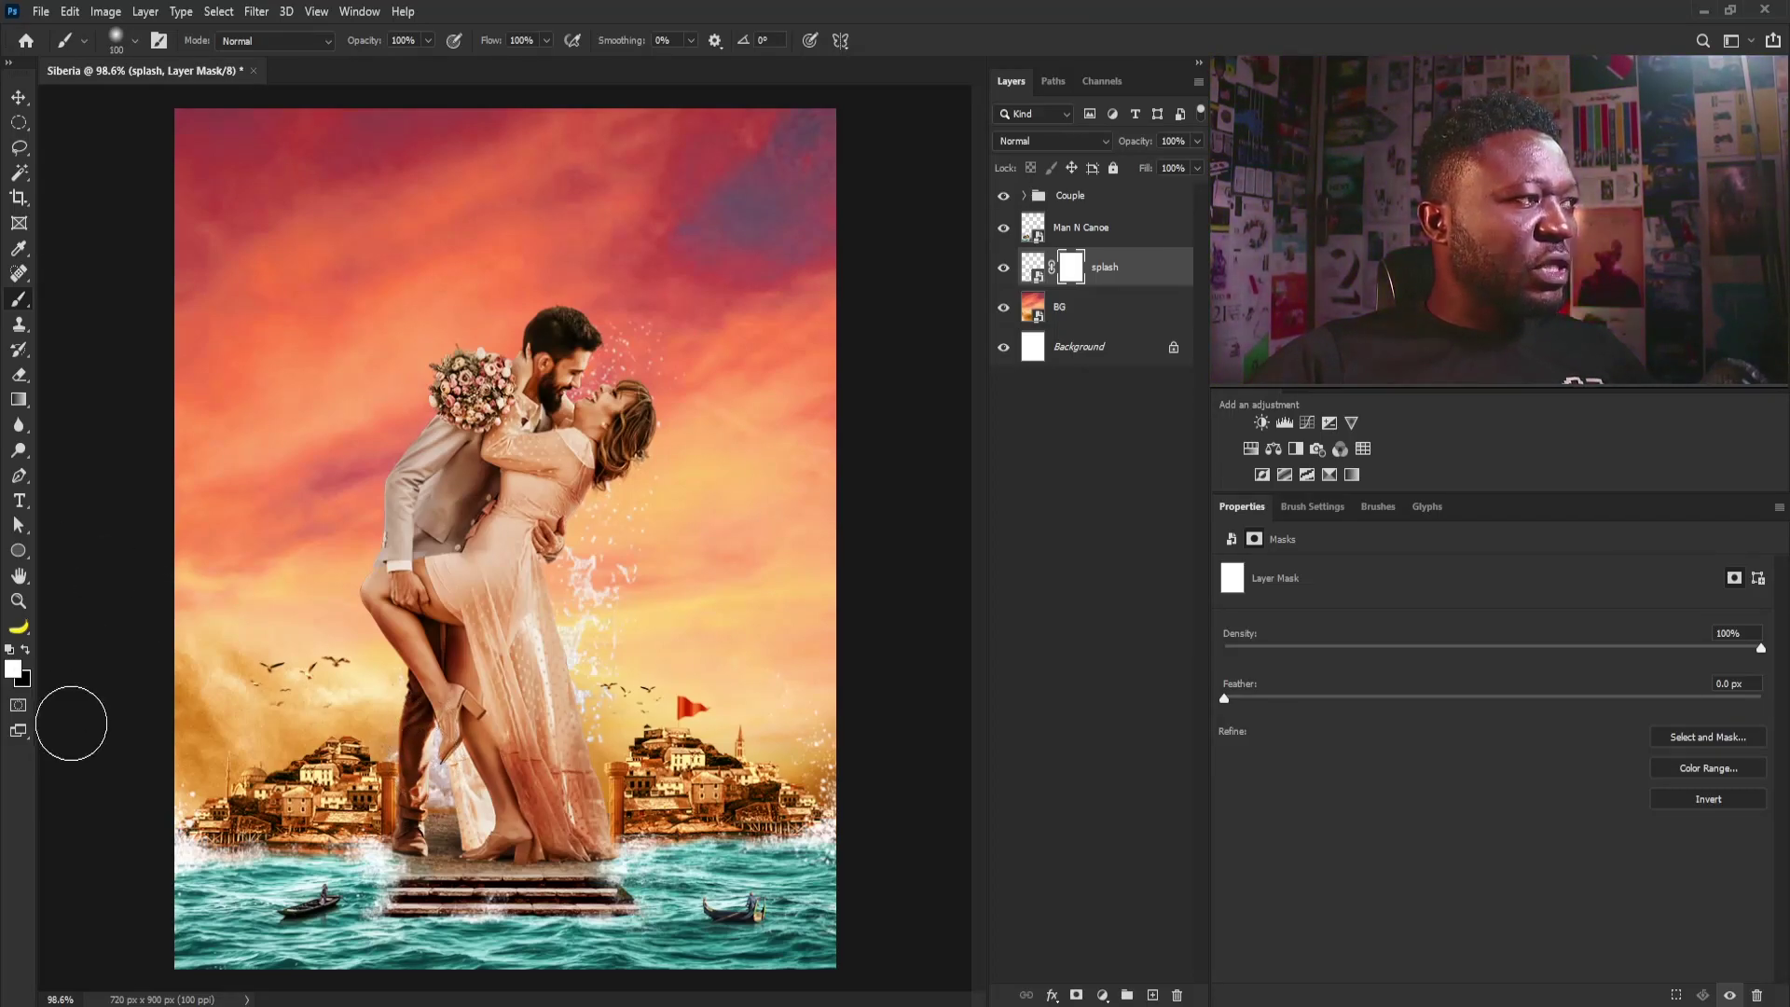
{"action": "left_click", "coordinate": [25, 650]}
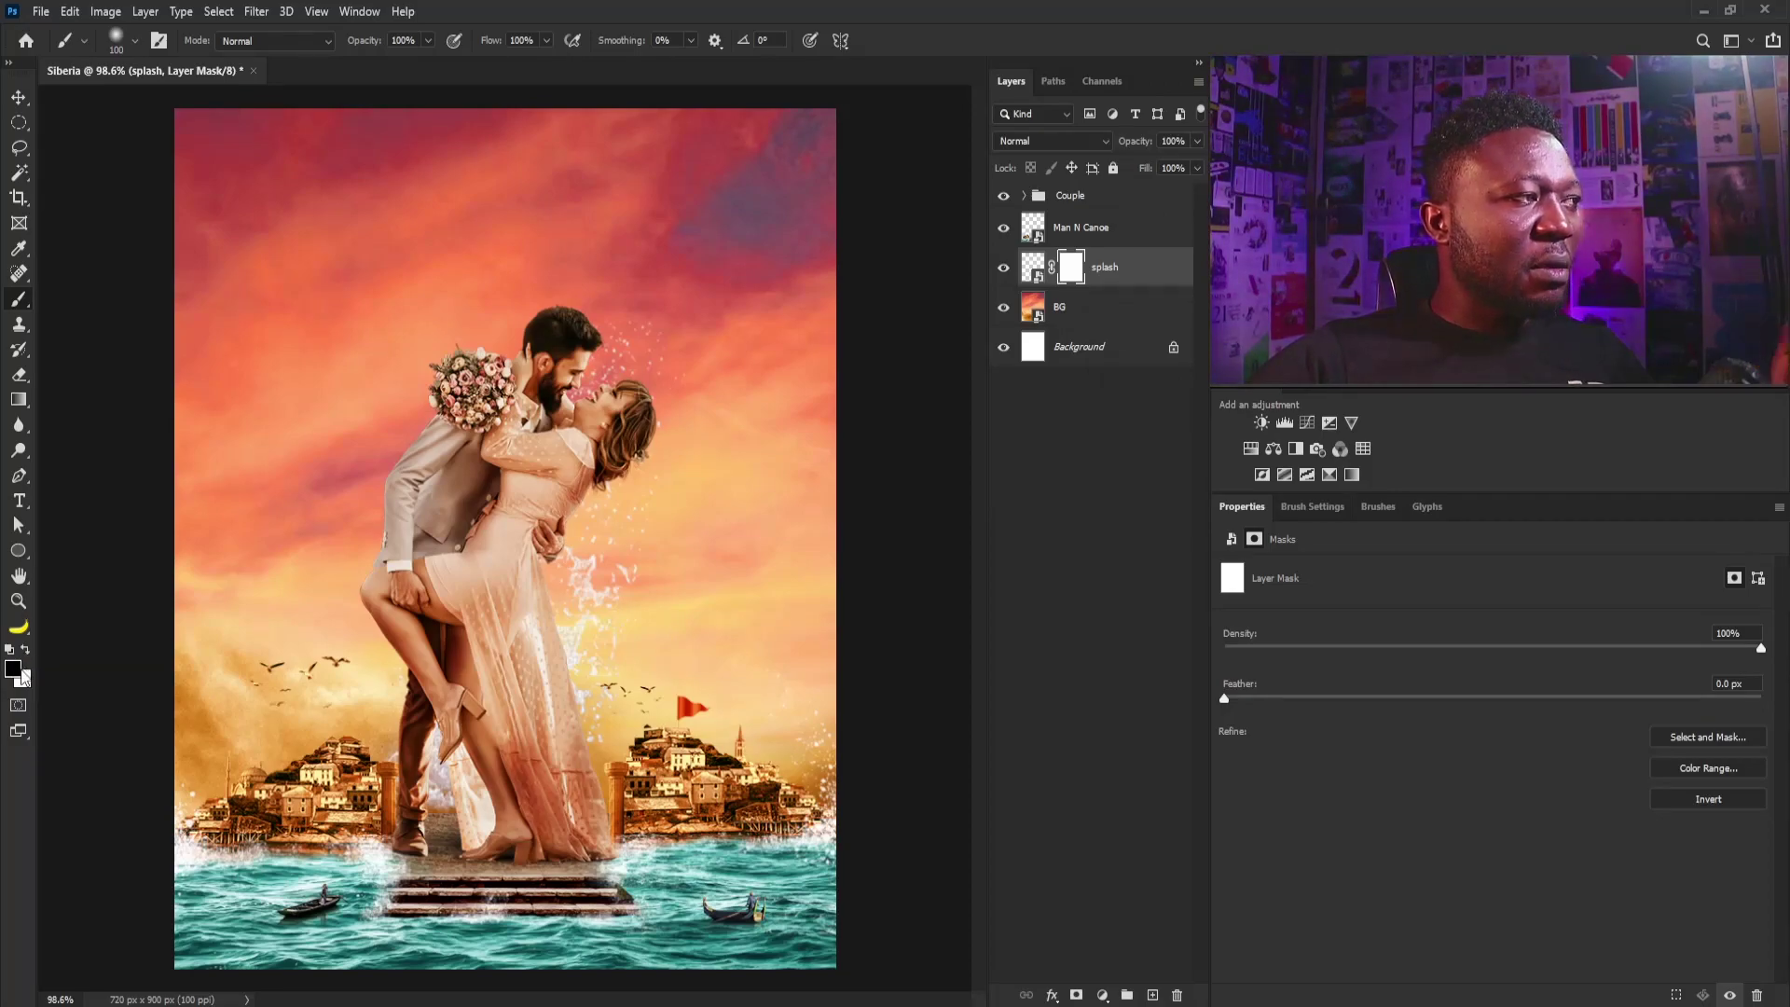
{"action": "mouse_move", "coordinate": [401, 713]}
{"action": "left_mouse_down"}
{"action": "mouse_move", "coordinate": [424, 783]}
{"action": "mouse_move", "coordinate": [462, 791]}
{"action": "mouse_move", "coordinate": [420, 746]}
{"action": "left_mouse_up"}
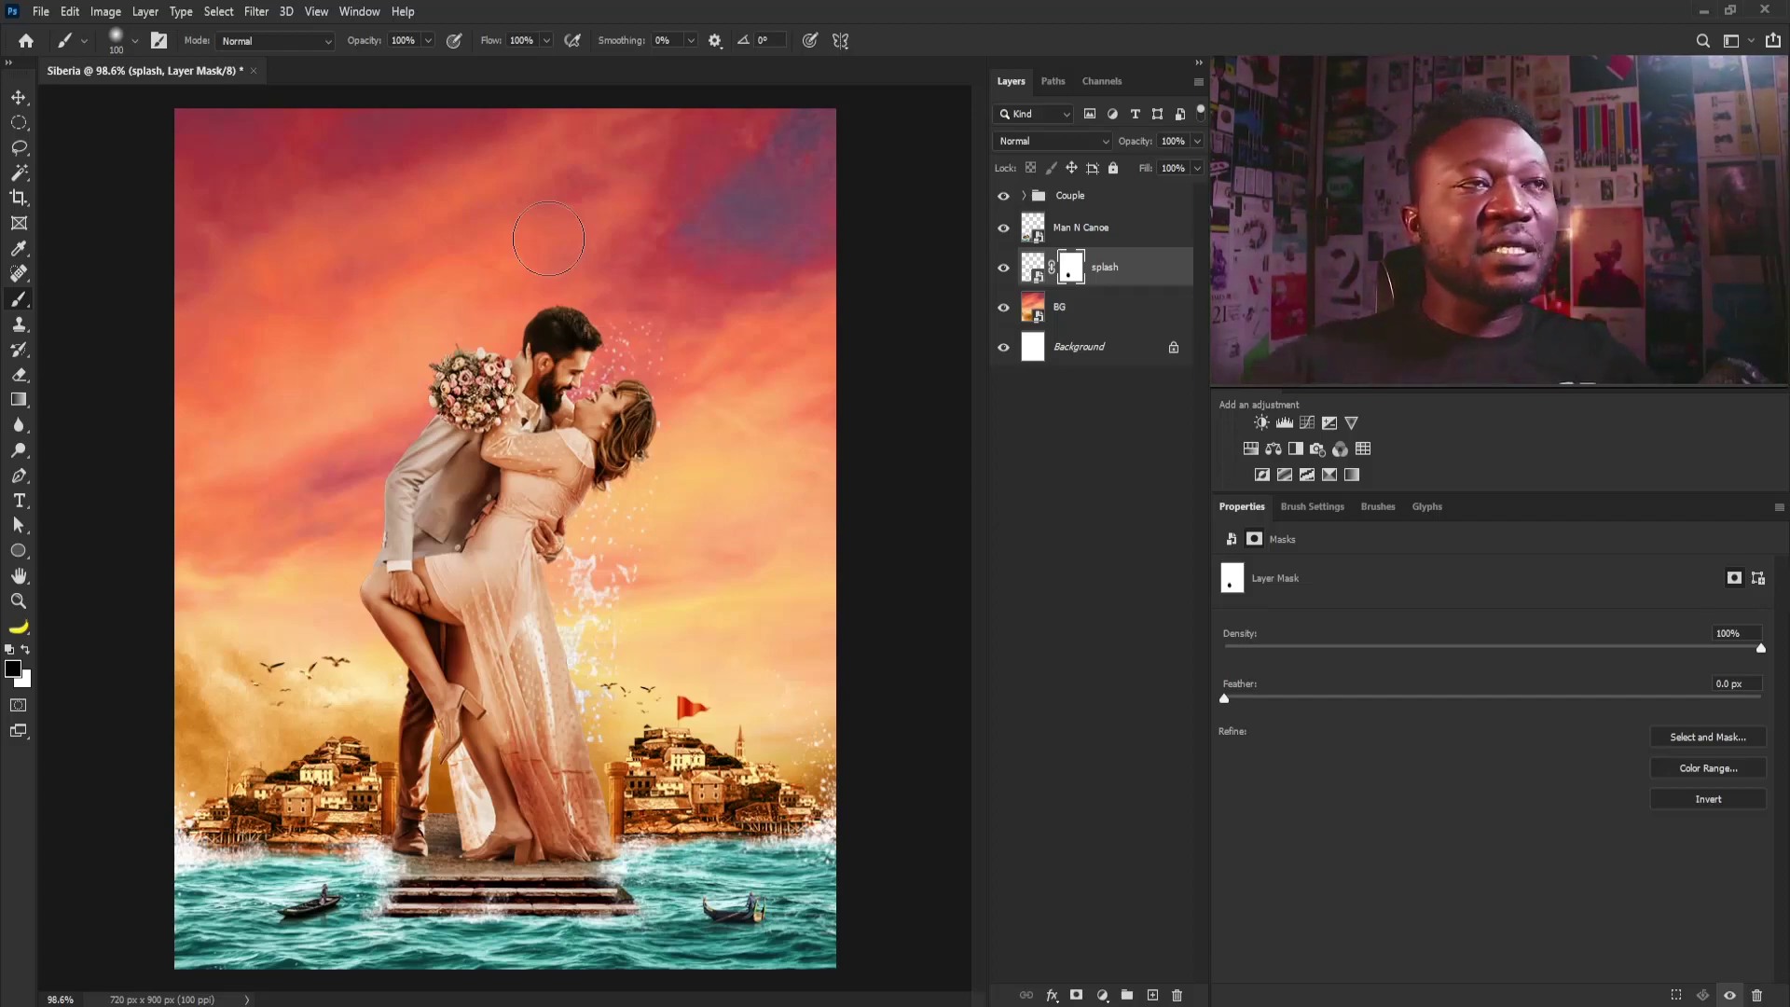
Step: Load the outline of the Couple layer as a selection and make the Couple group active
{"action": "left_click", "coordinate": [1026, 198]}
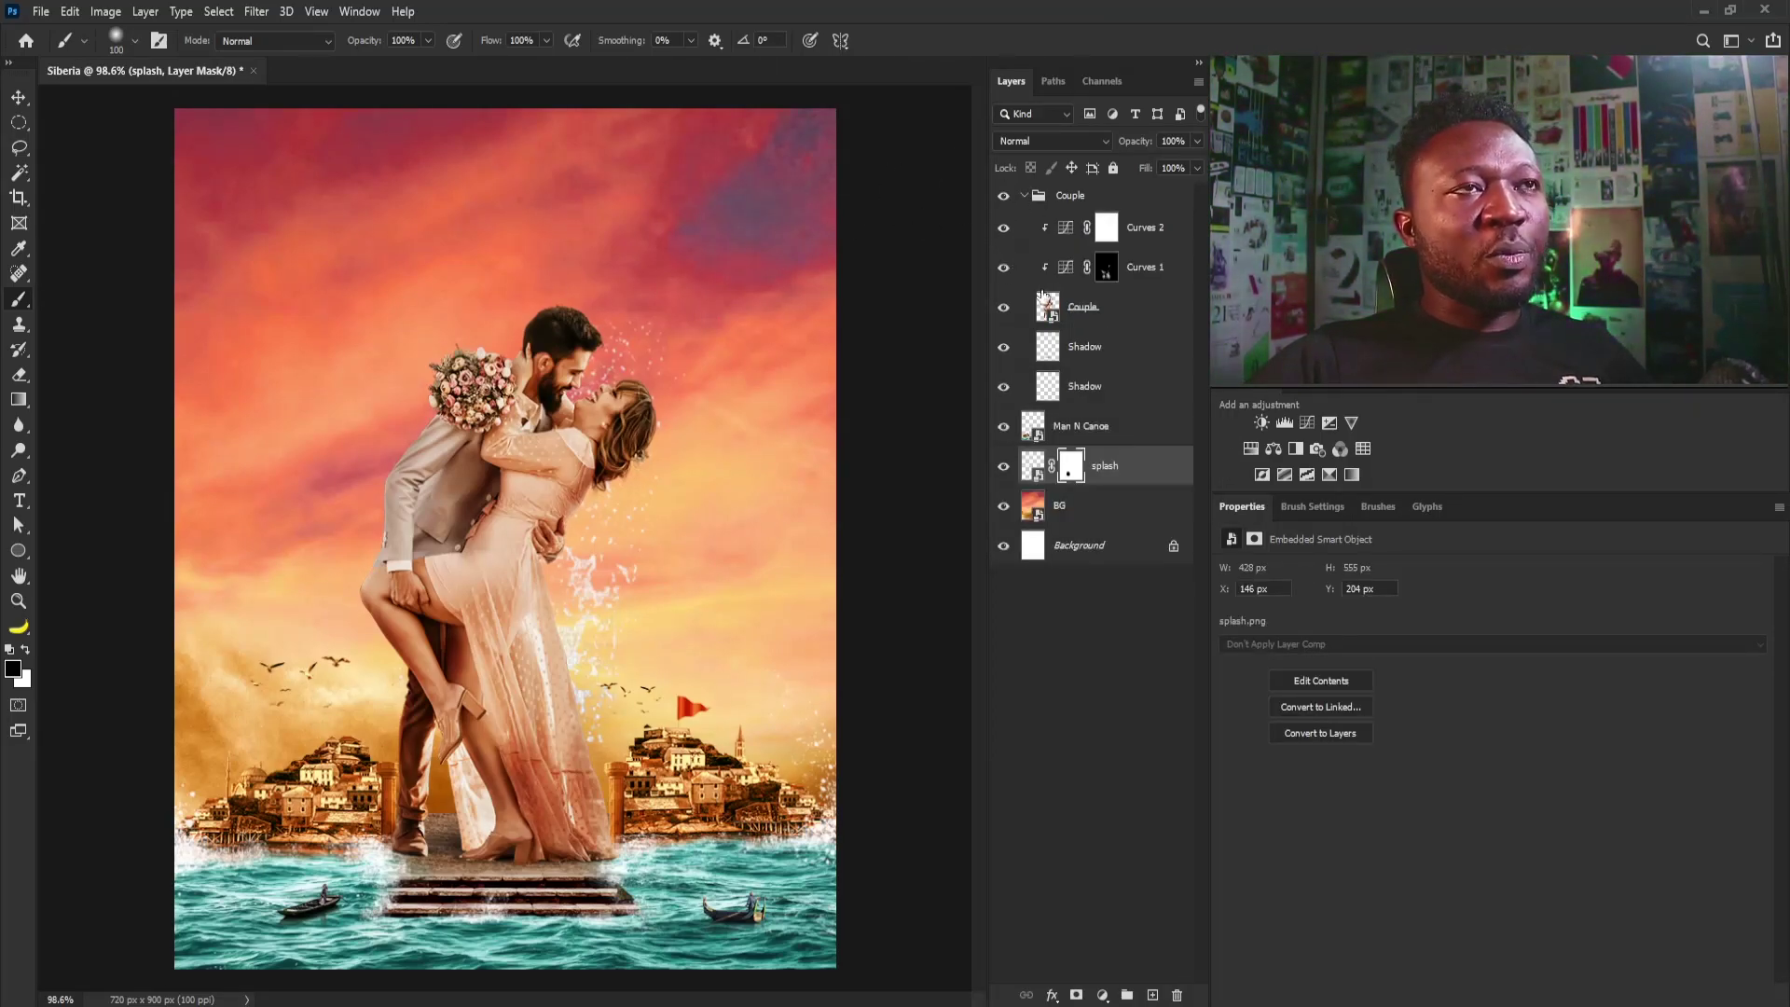
{"action": "left_click", "coordinate": [1048, 308], "text": "ctrl"}
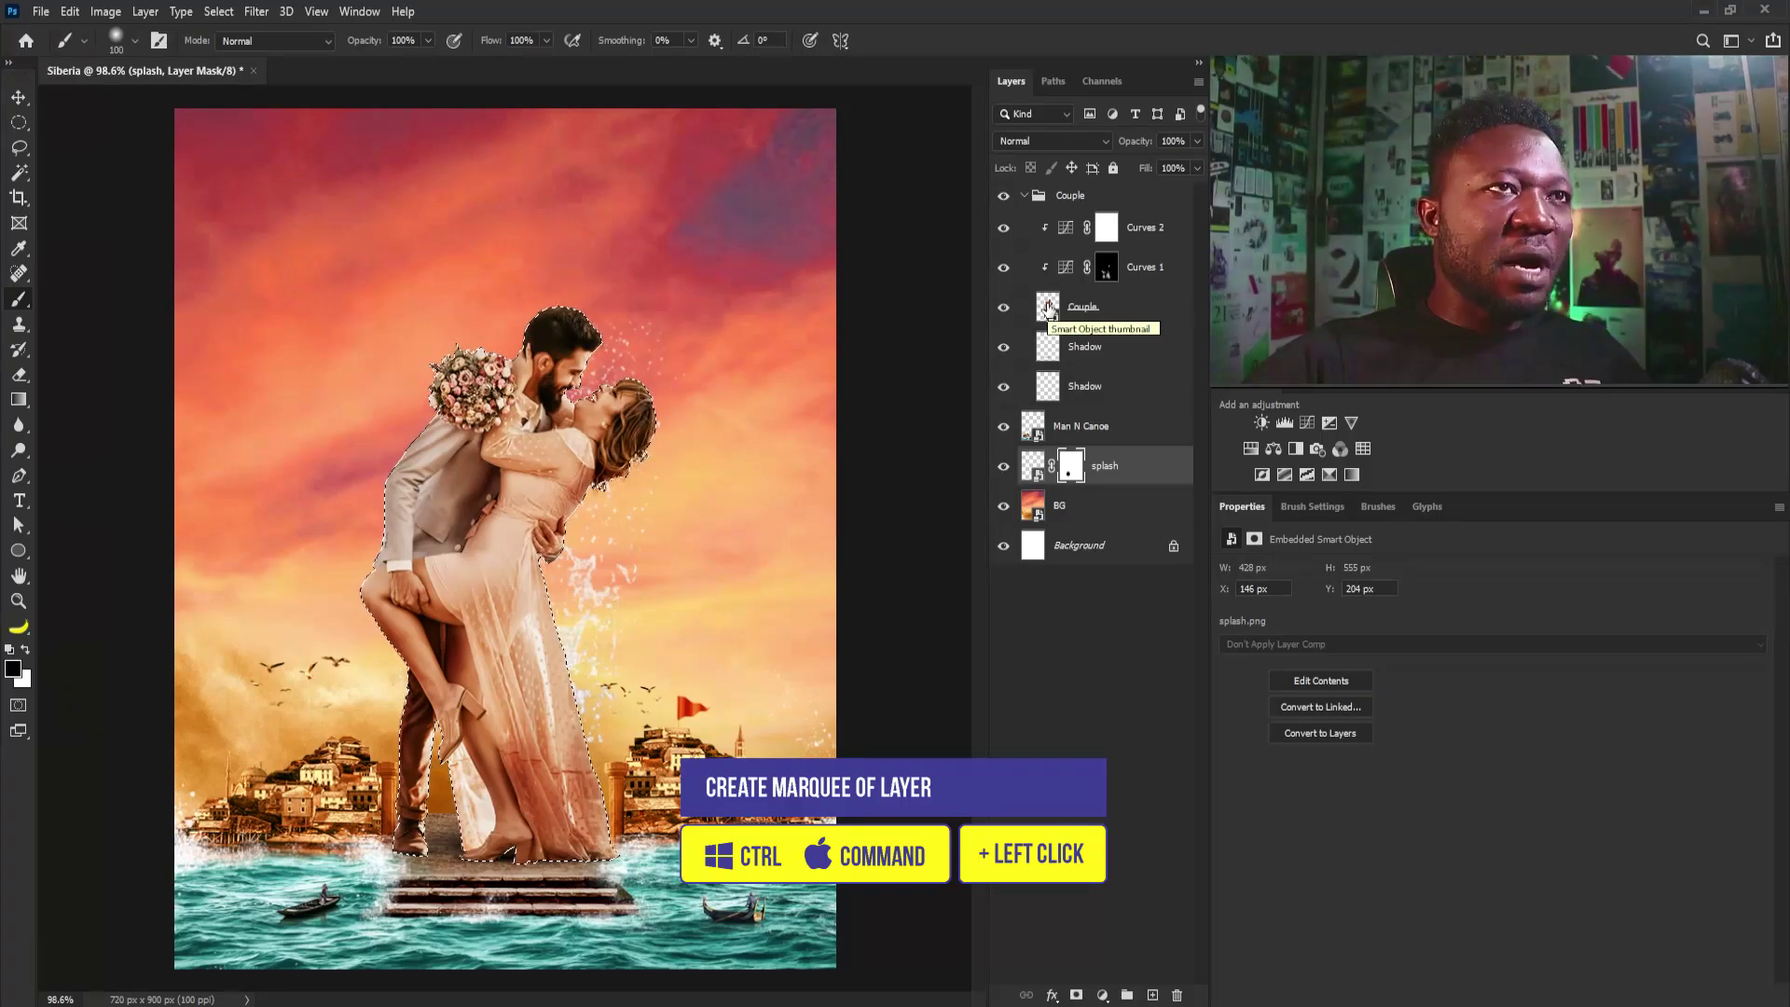
{"action": "left_click", "coordinate": [1020, 200]}
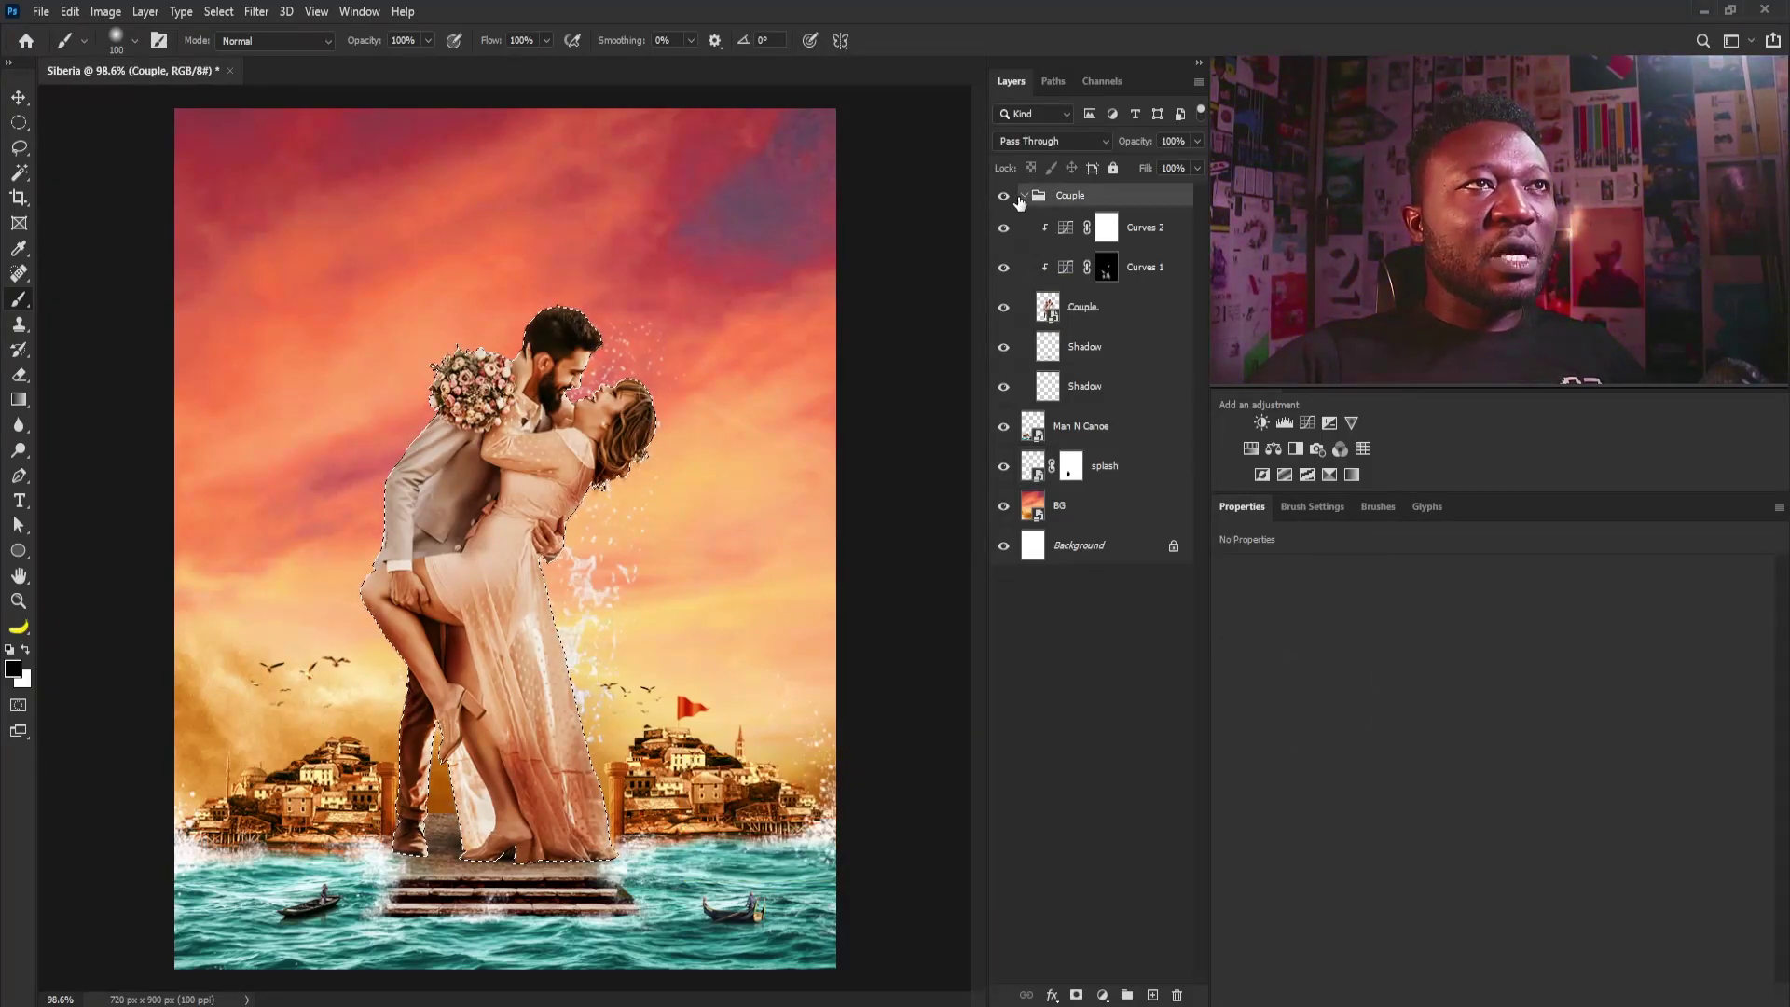
Step: Collapse the Couple group and create a new layer named Glow directly above Man N Canoe
{"action": "left_click", "coordinate": [1022, 197]}
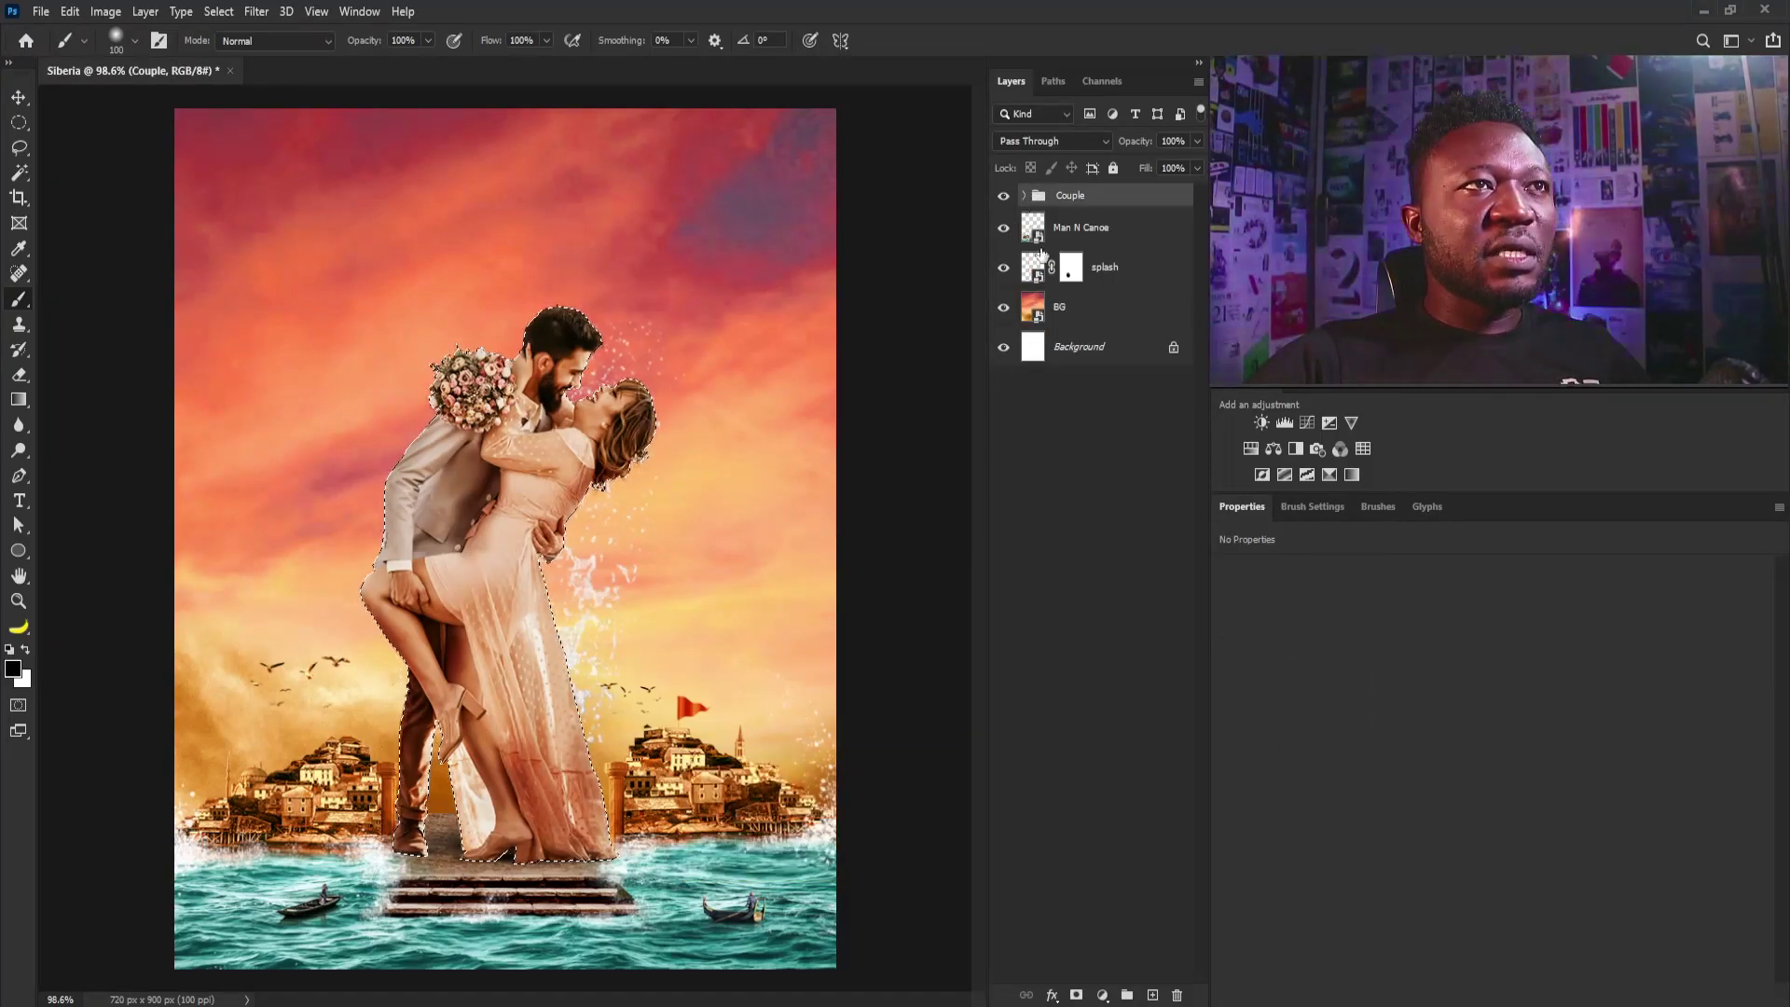
{"action": "left_click", "coordinate": [1095, 239]}
{"action": "key", "text": "ctrl+shift+n"}
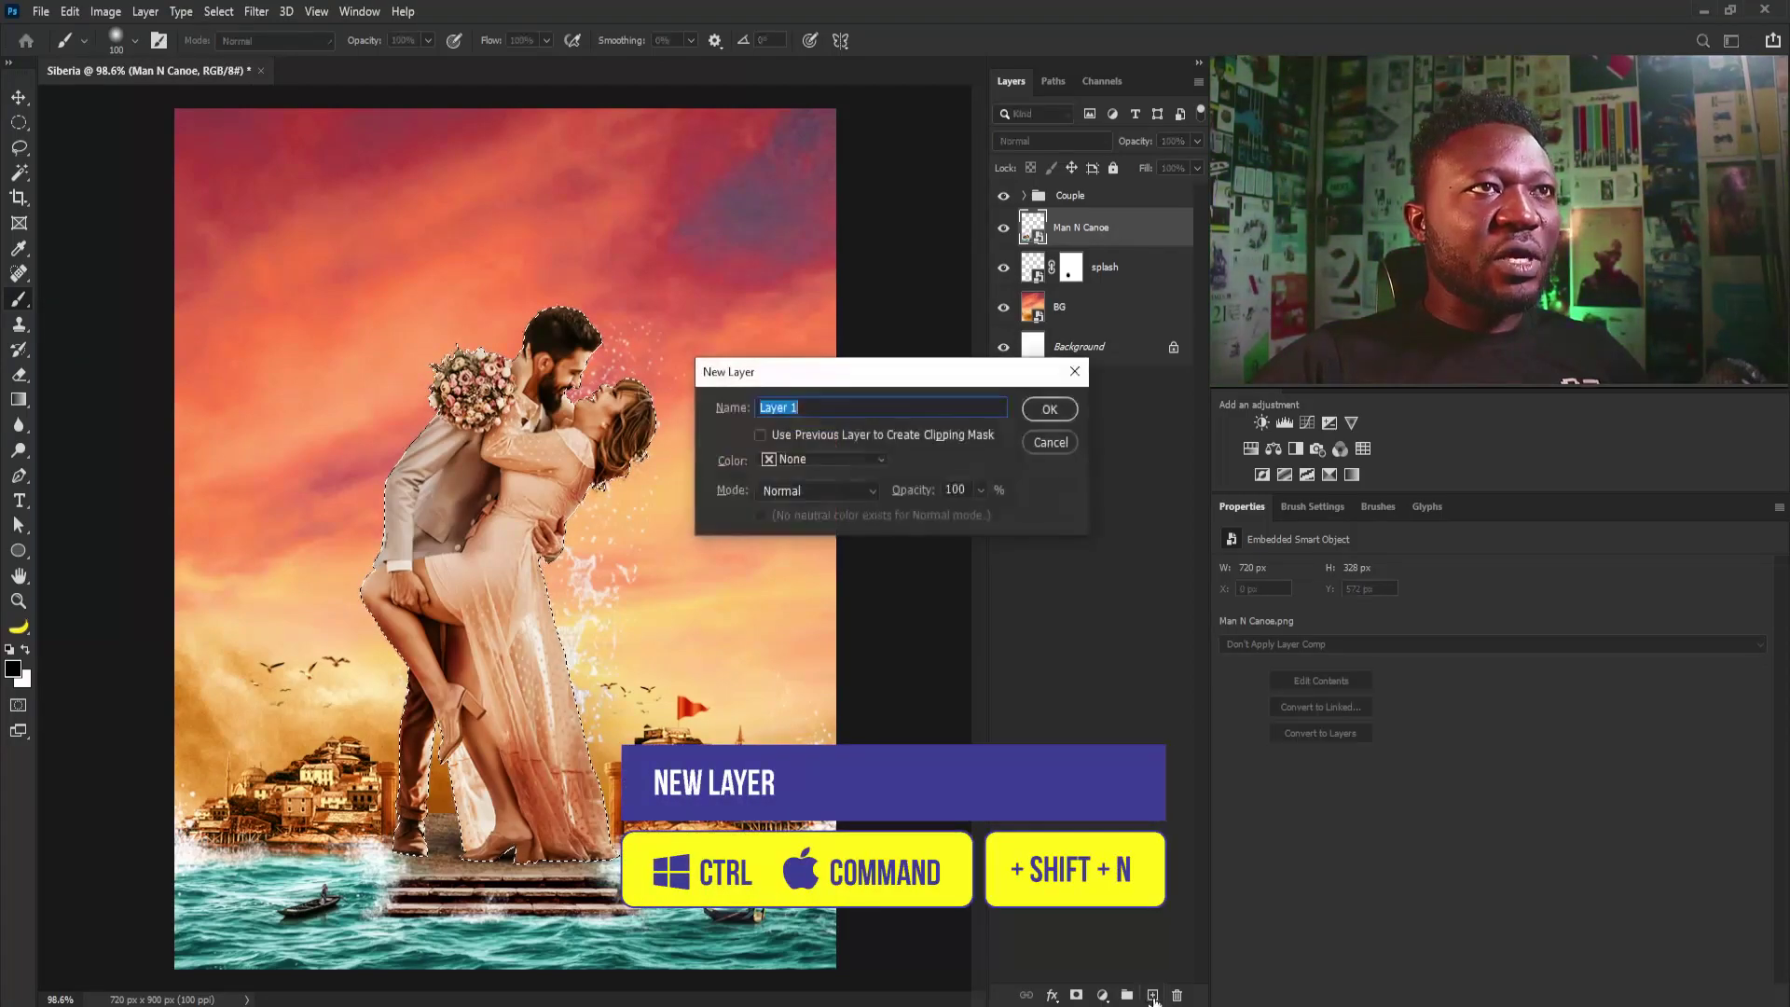
{"action": "type", "text": "Glow"}
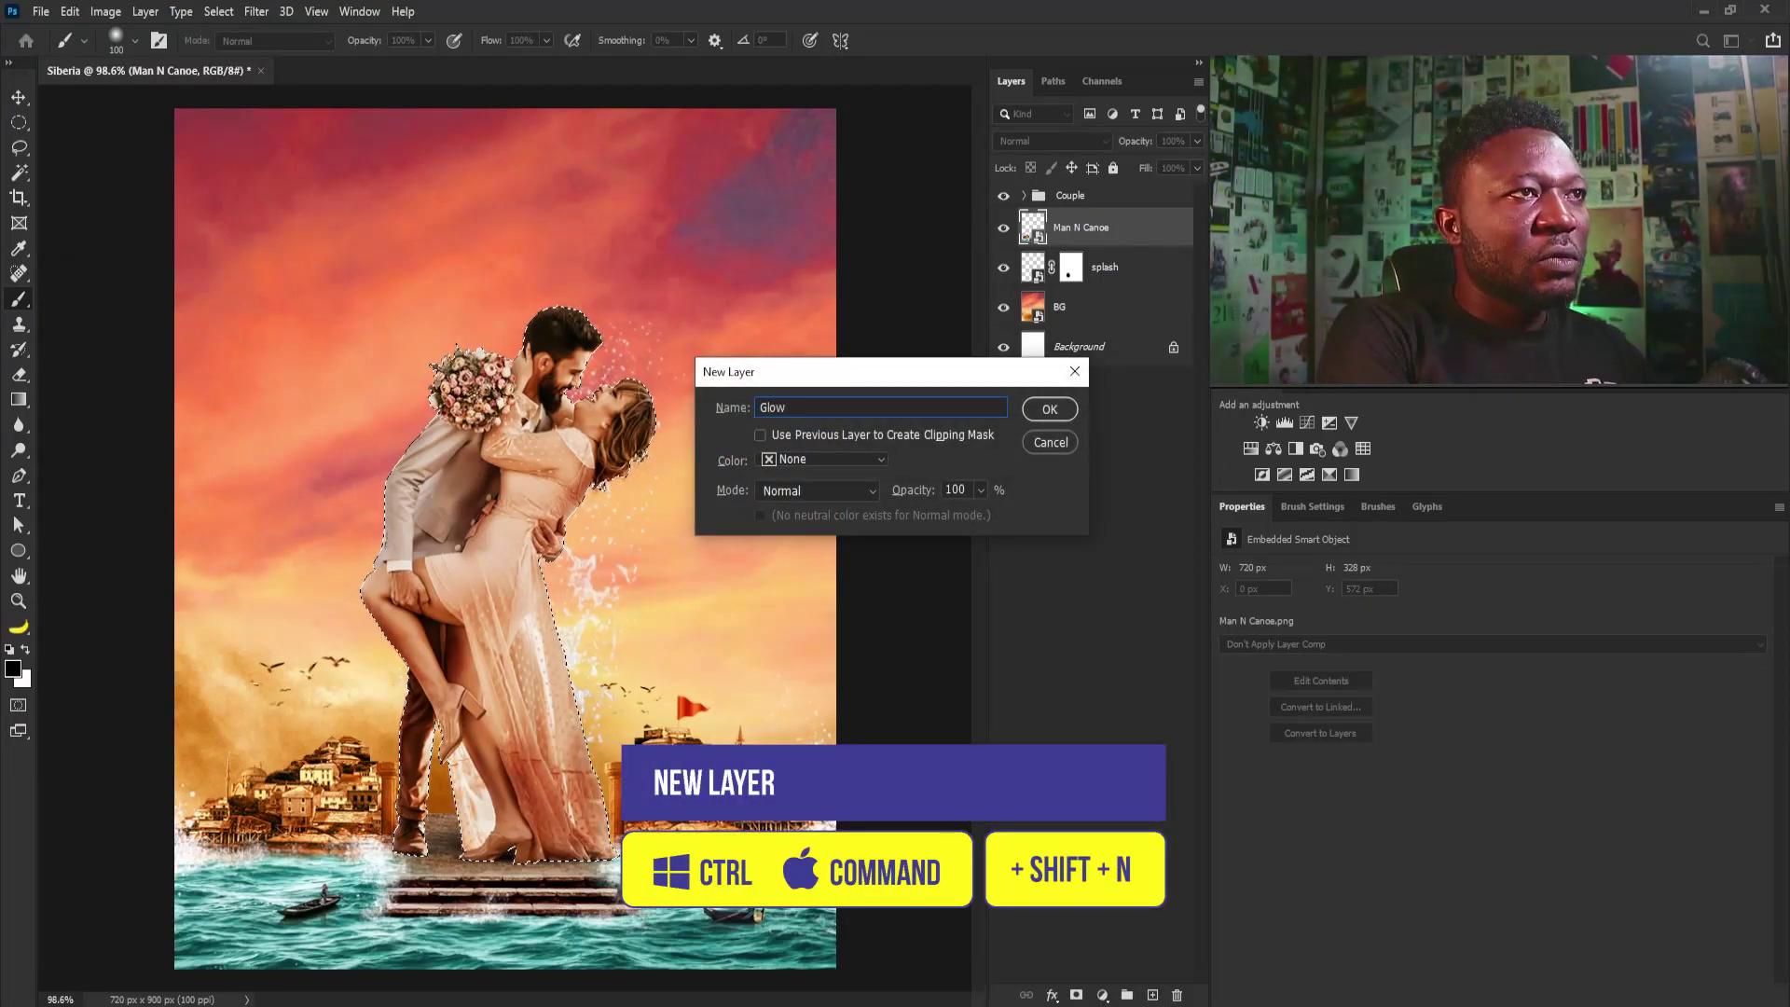
{"action": "key", "text": "Return"}
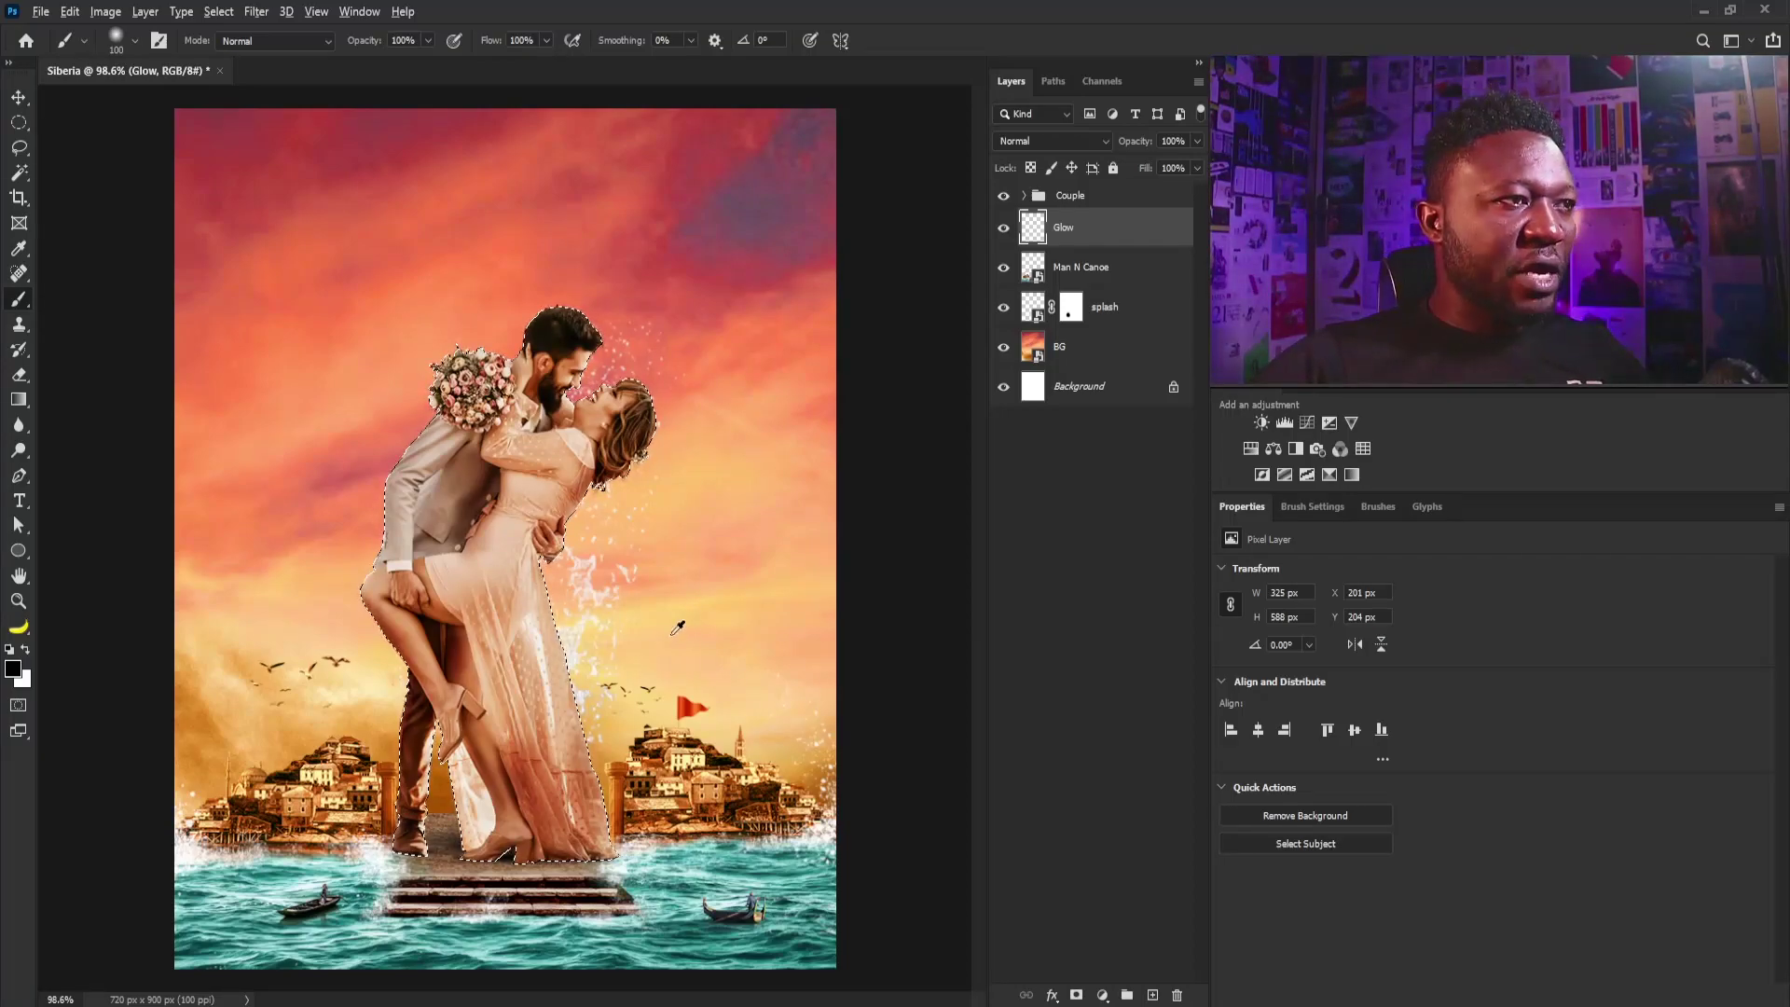
Step: Order Glow beneath Man N Canoe, fill the couple-shaped selection with light orange sampled from the sky, and deselect
{"action": "left_click", "coordinate": [666, 612], "text": "alt"}
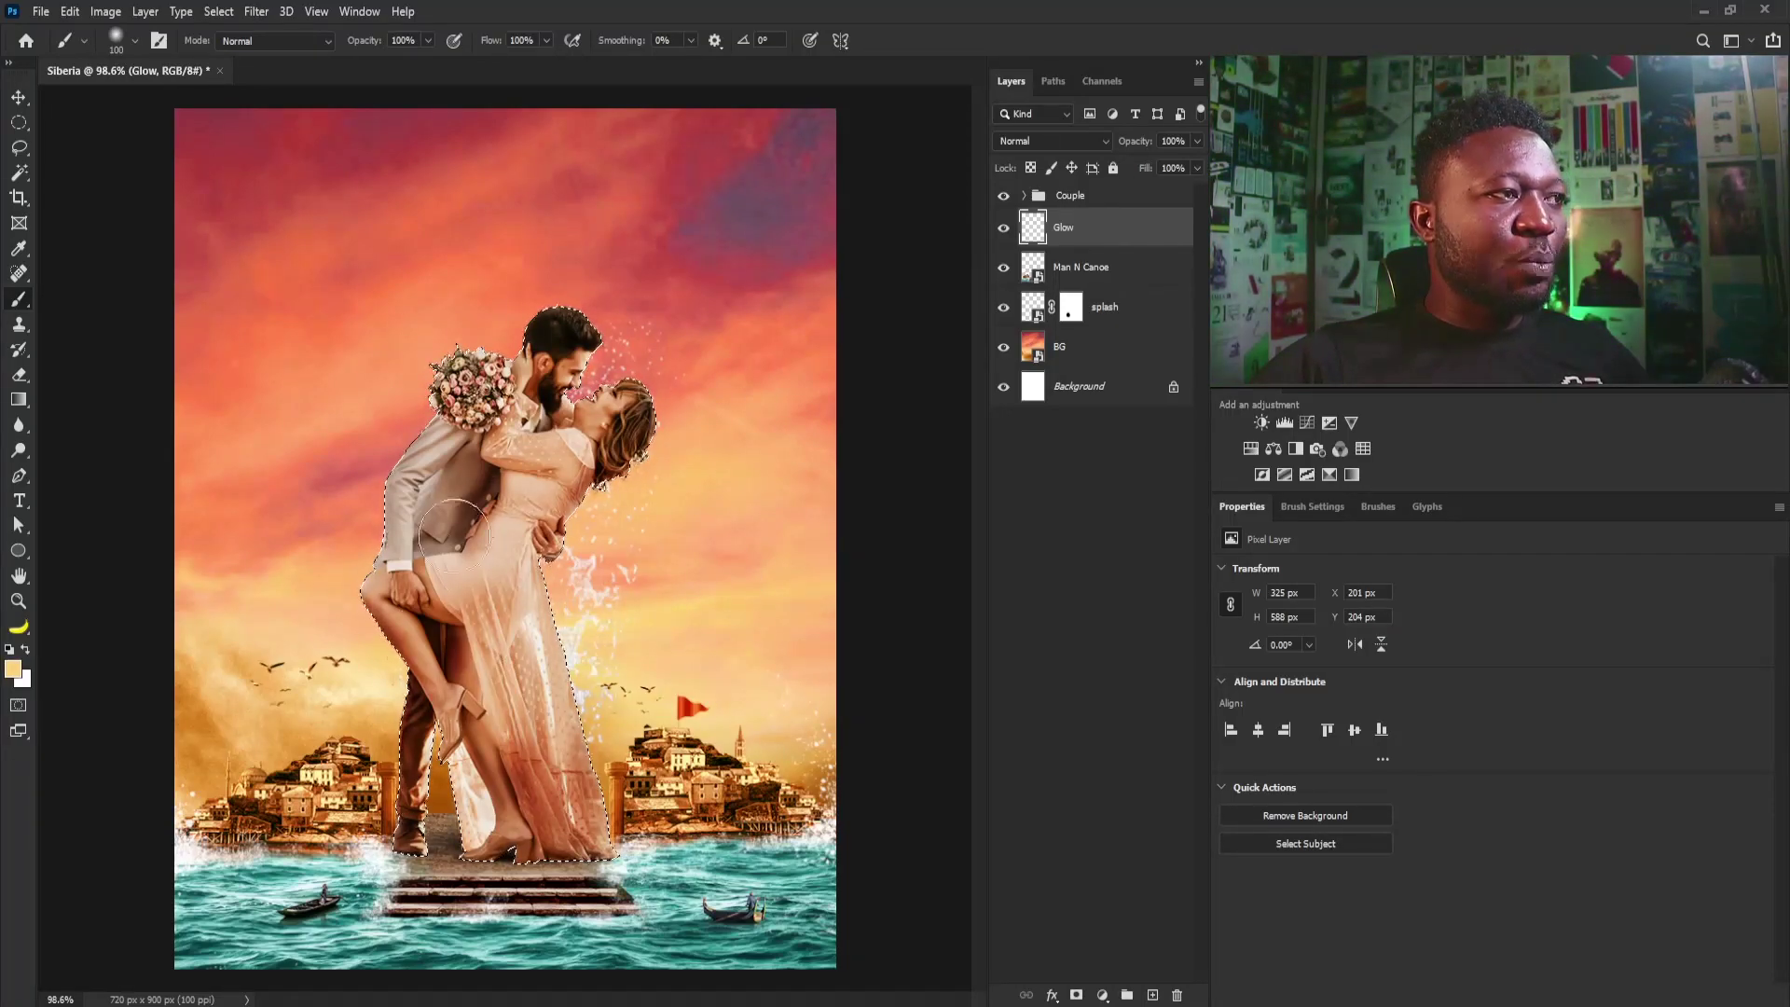
{"action": "left_click_drag", "start_coordinate": [1093, 233], "coordinate": [1088, 297]}
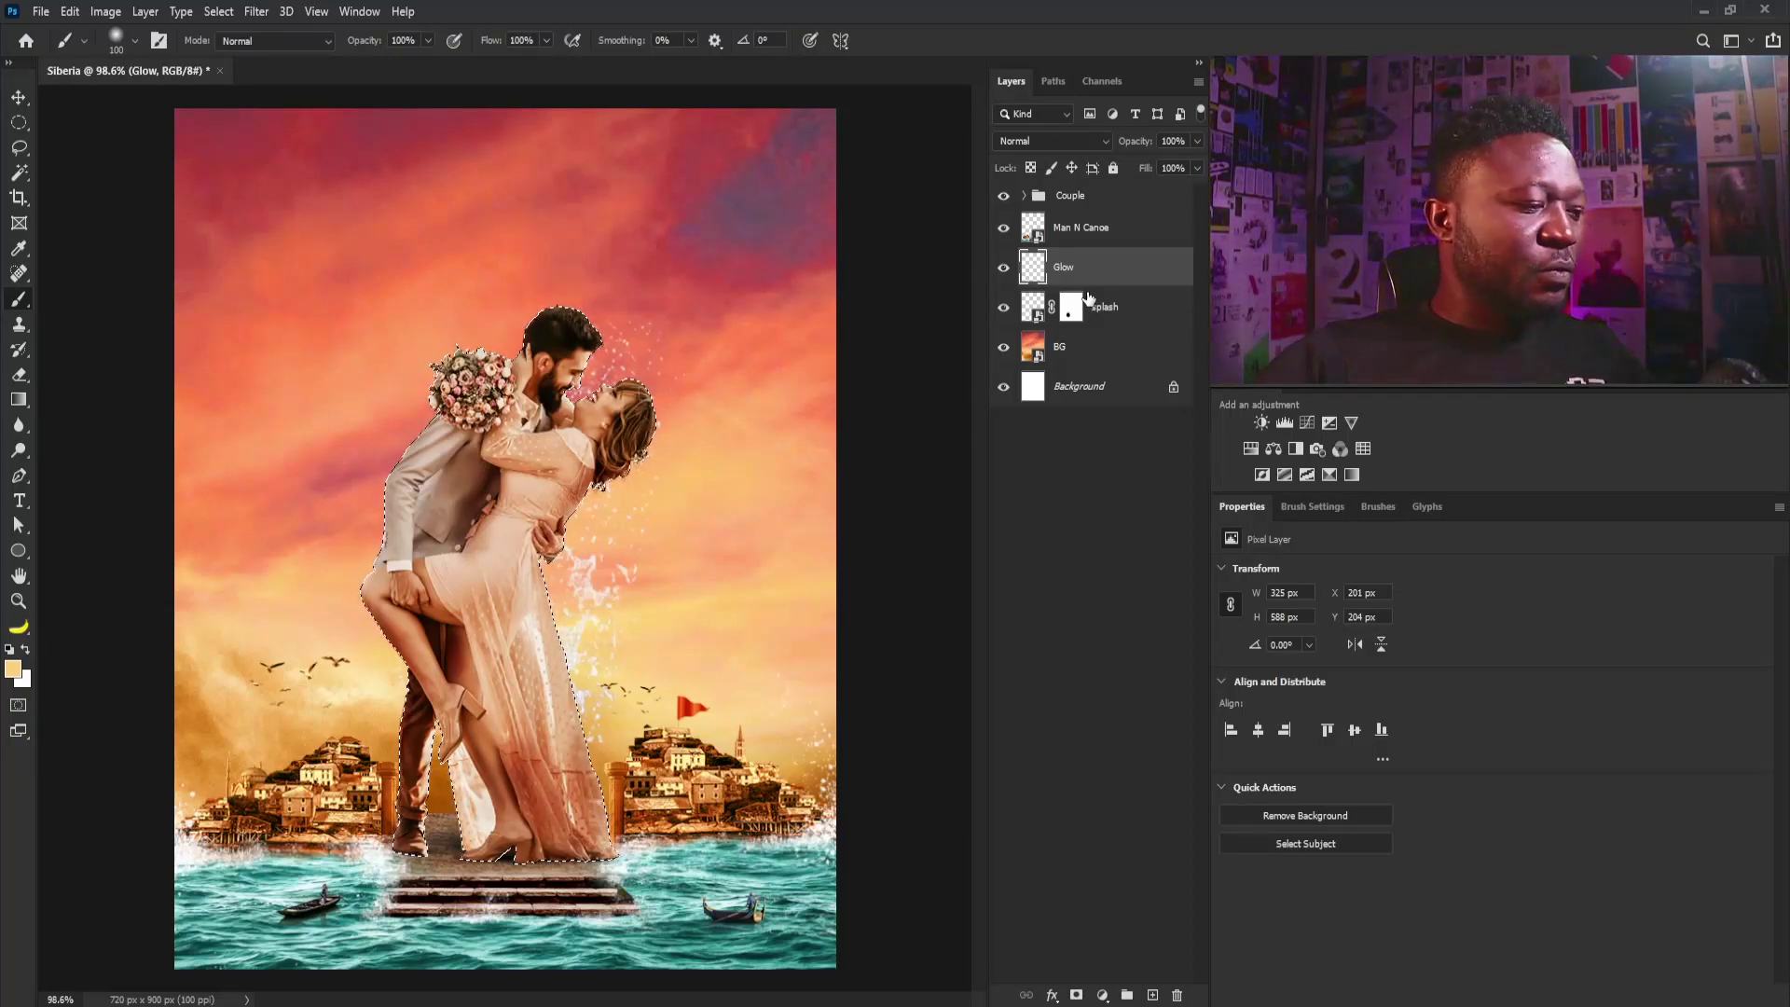
{"action": "key", "text": "alt+BackSpace"}
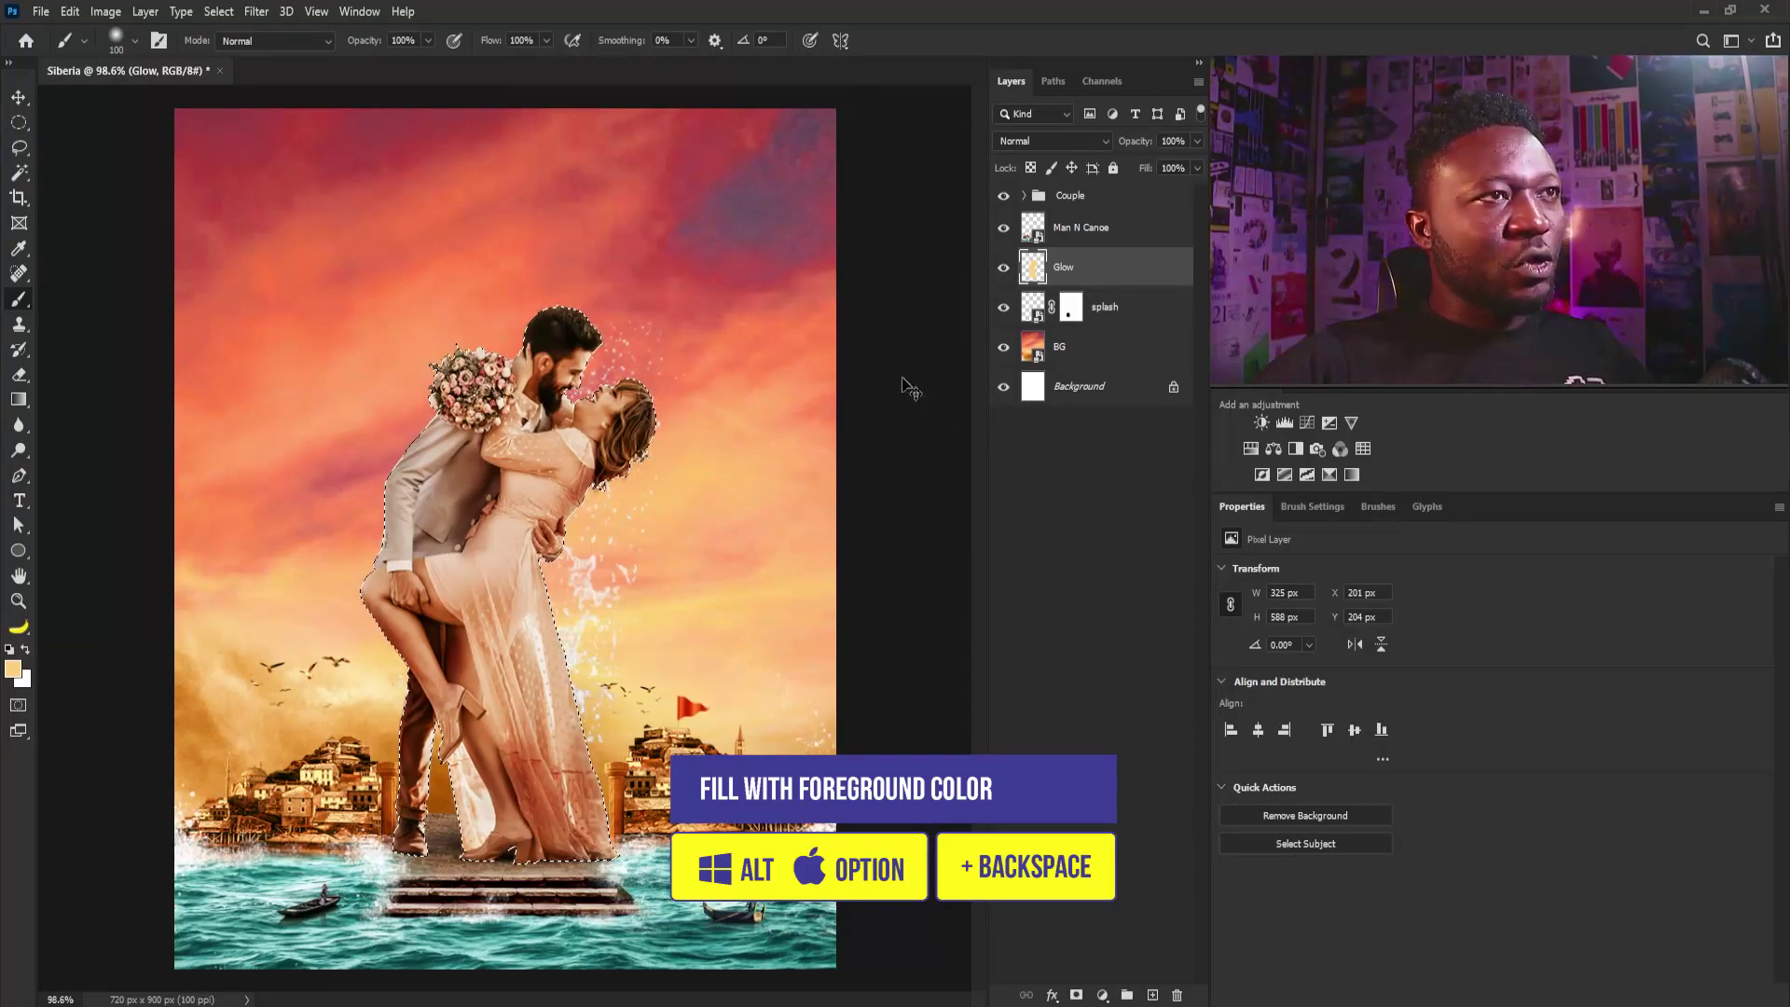
{"action": "key", "text": "ctrl+d"}
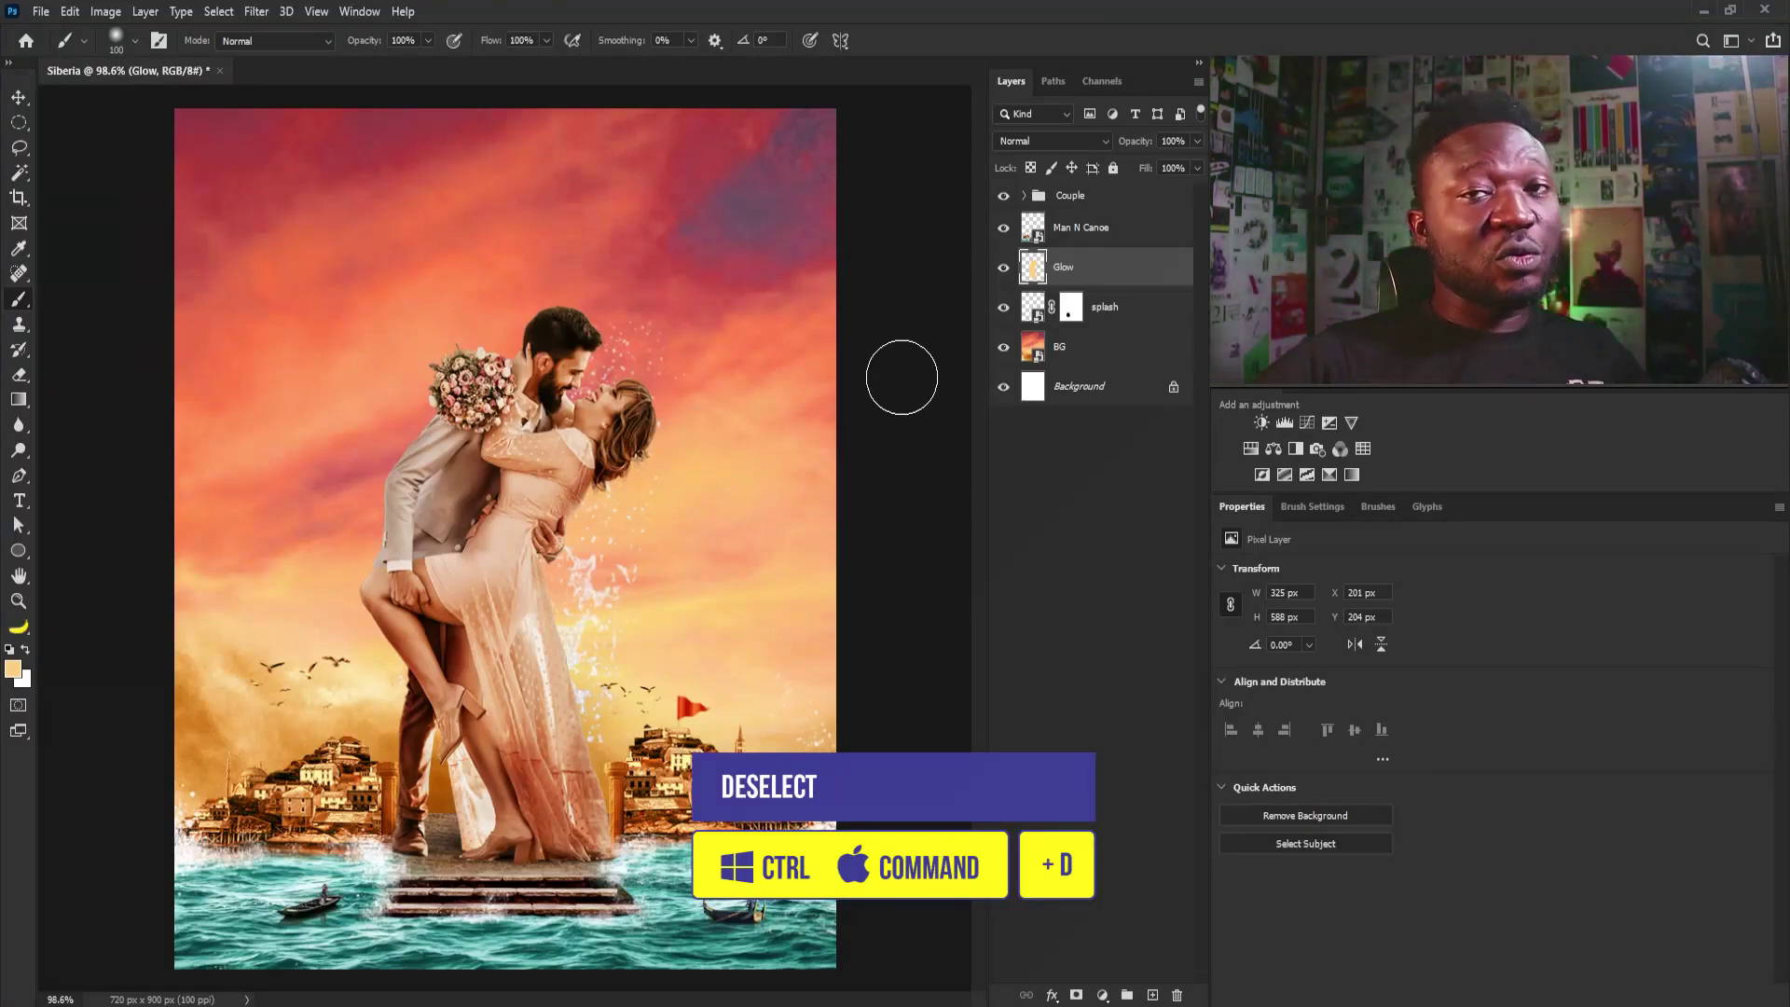
Step: Apply a strong Gaussian Blur to the Glow layer so its colour spreads widely around the couple
{"action": "left_click", "coordinate": [257, 13]}
{"action": "mouse_move", "coordinate": [289, 238]}
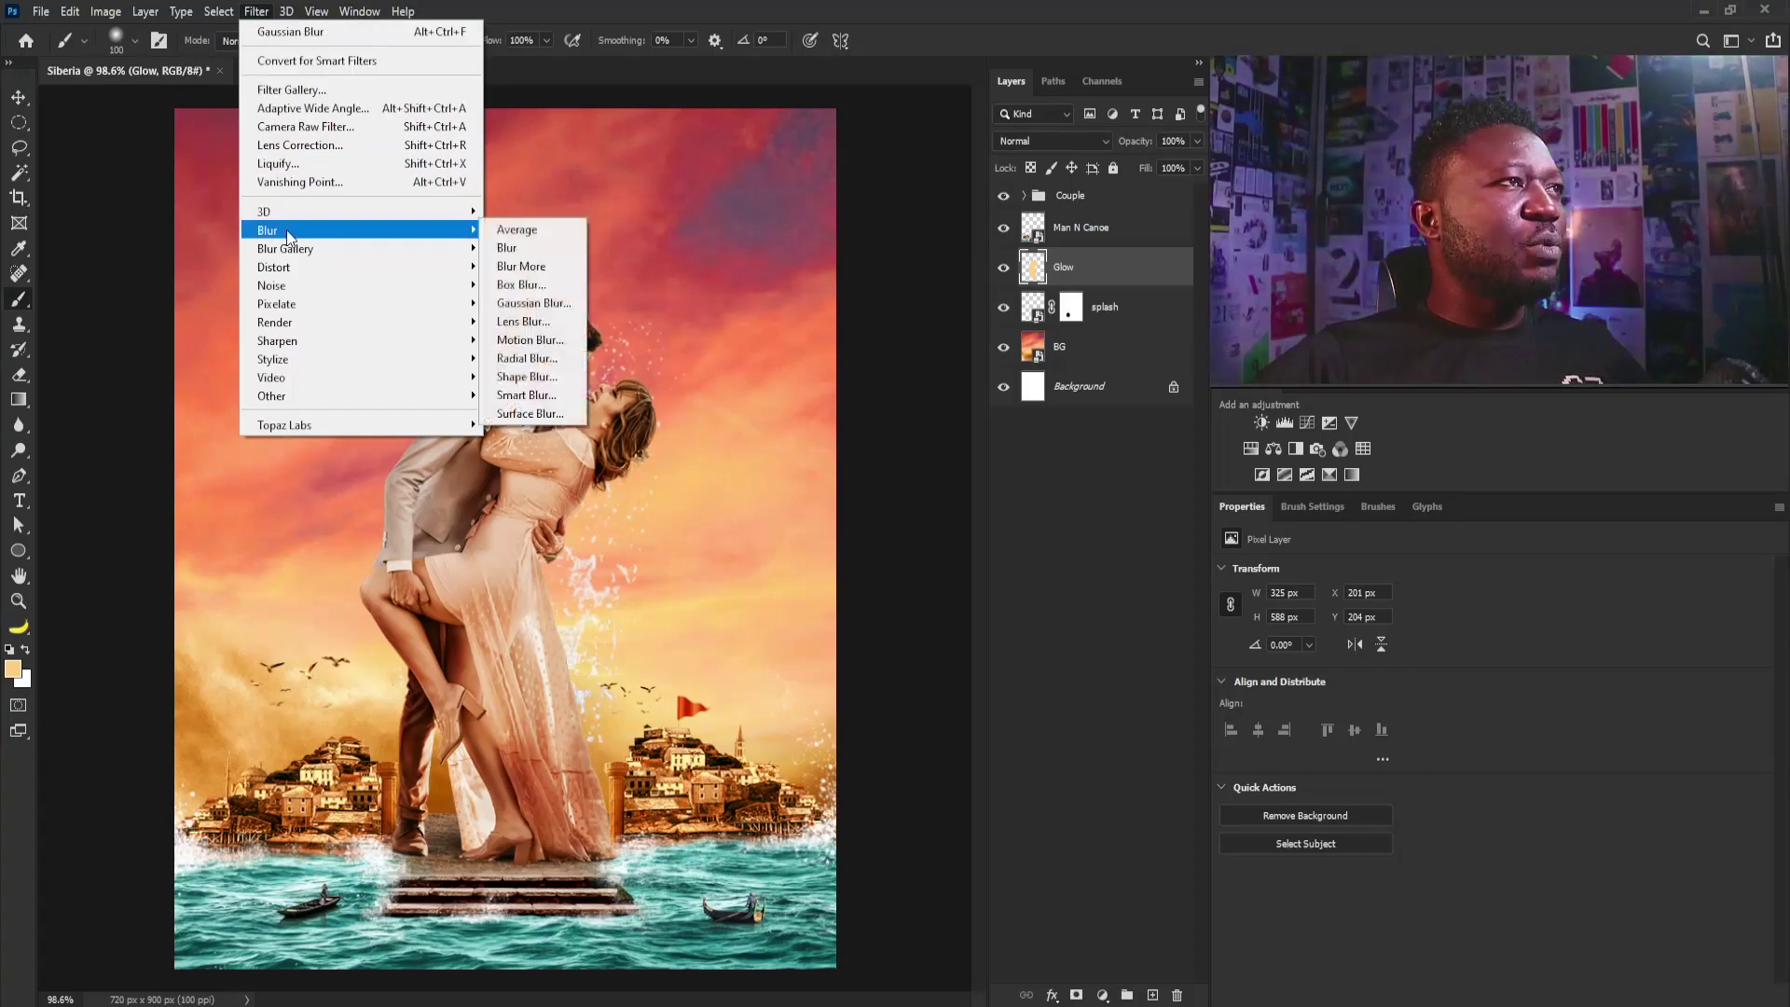
{"action": "left_click", "coordinate": [571, 302]}
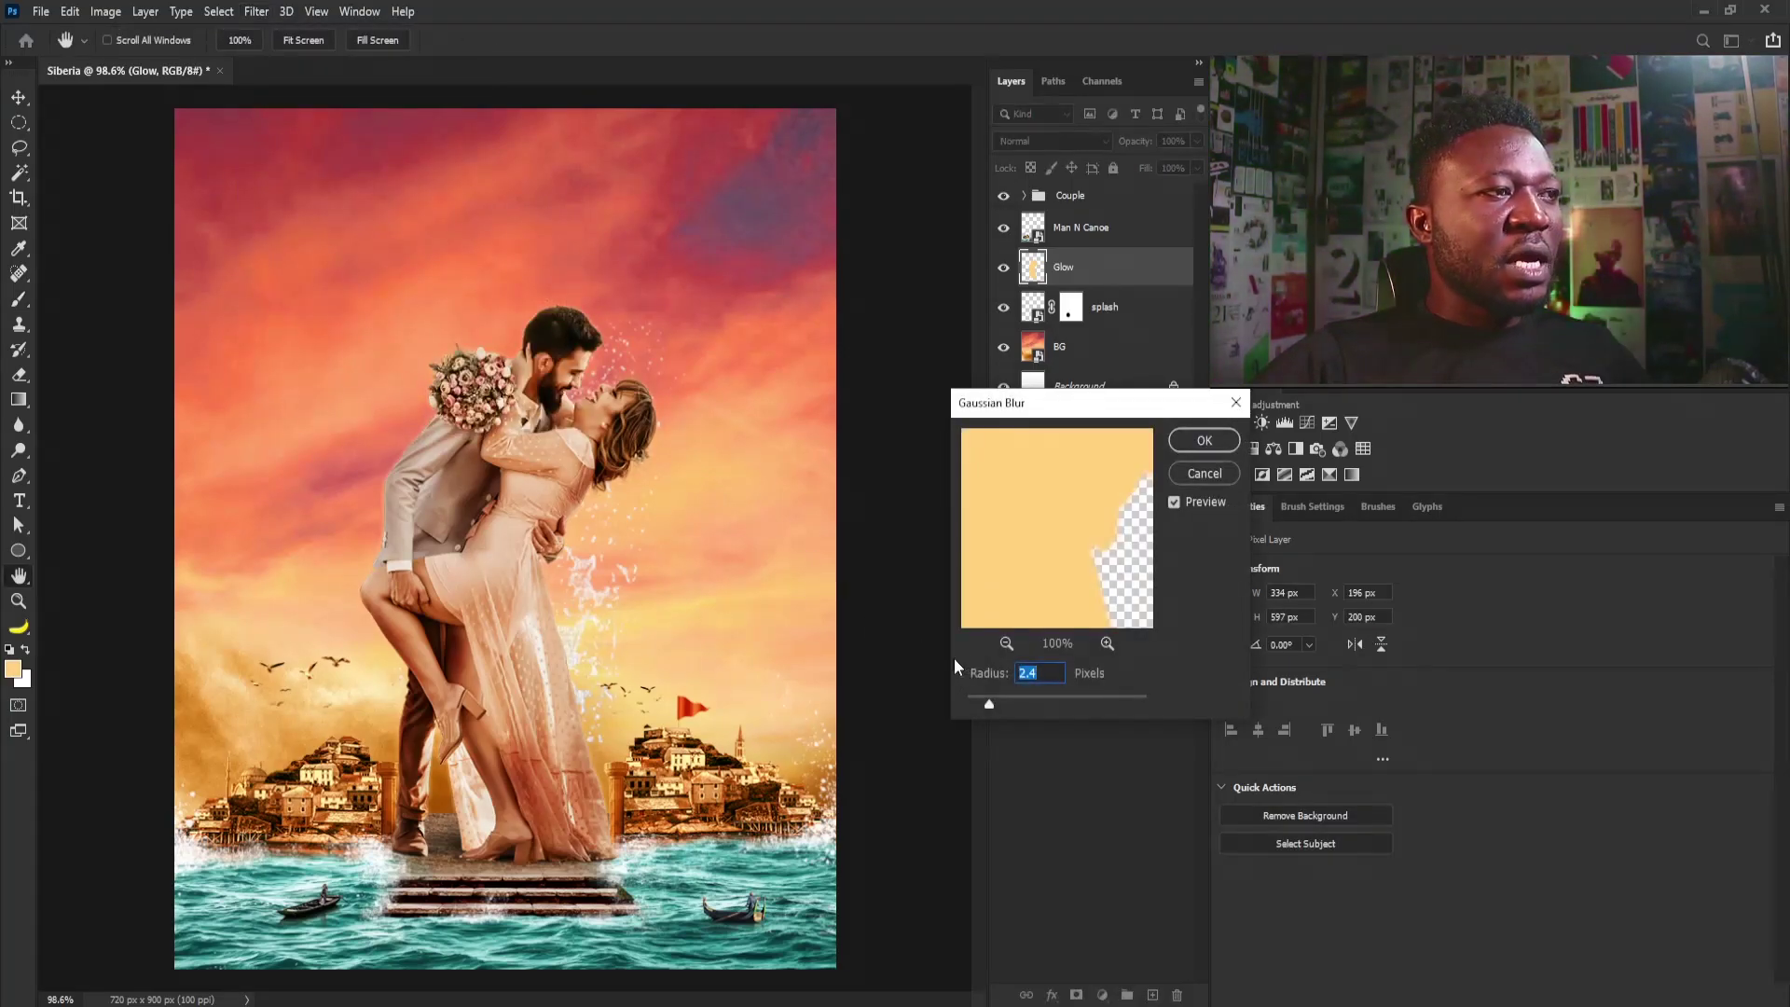
{"action": "mouse_move", "coordinate": [1042, 703]}
{"action": "left_mouse_down"}
{"action": "mouse_move", "coordinate": [1090, 704]}
{"action": "mouse_move", "coordinate": [1073, 704]}
{"action": "left_mouse_up"}
{"action": "left_click", "coordinate": [1200, 442]}
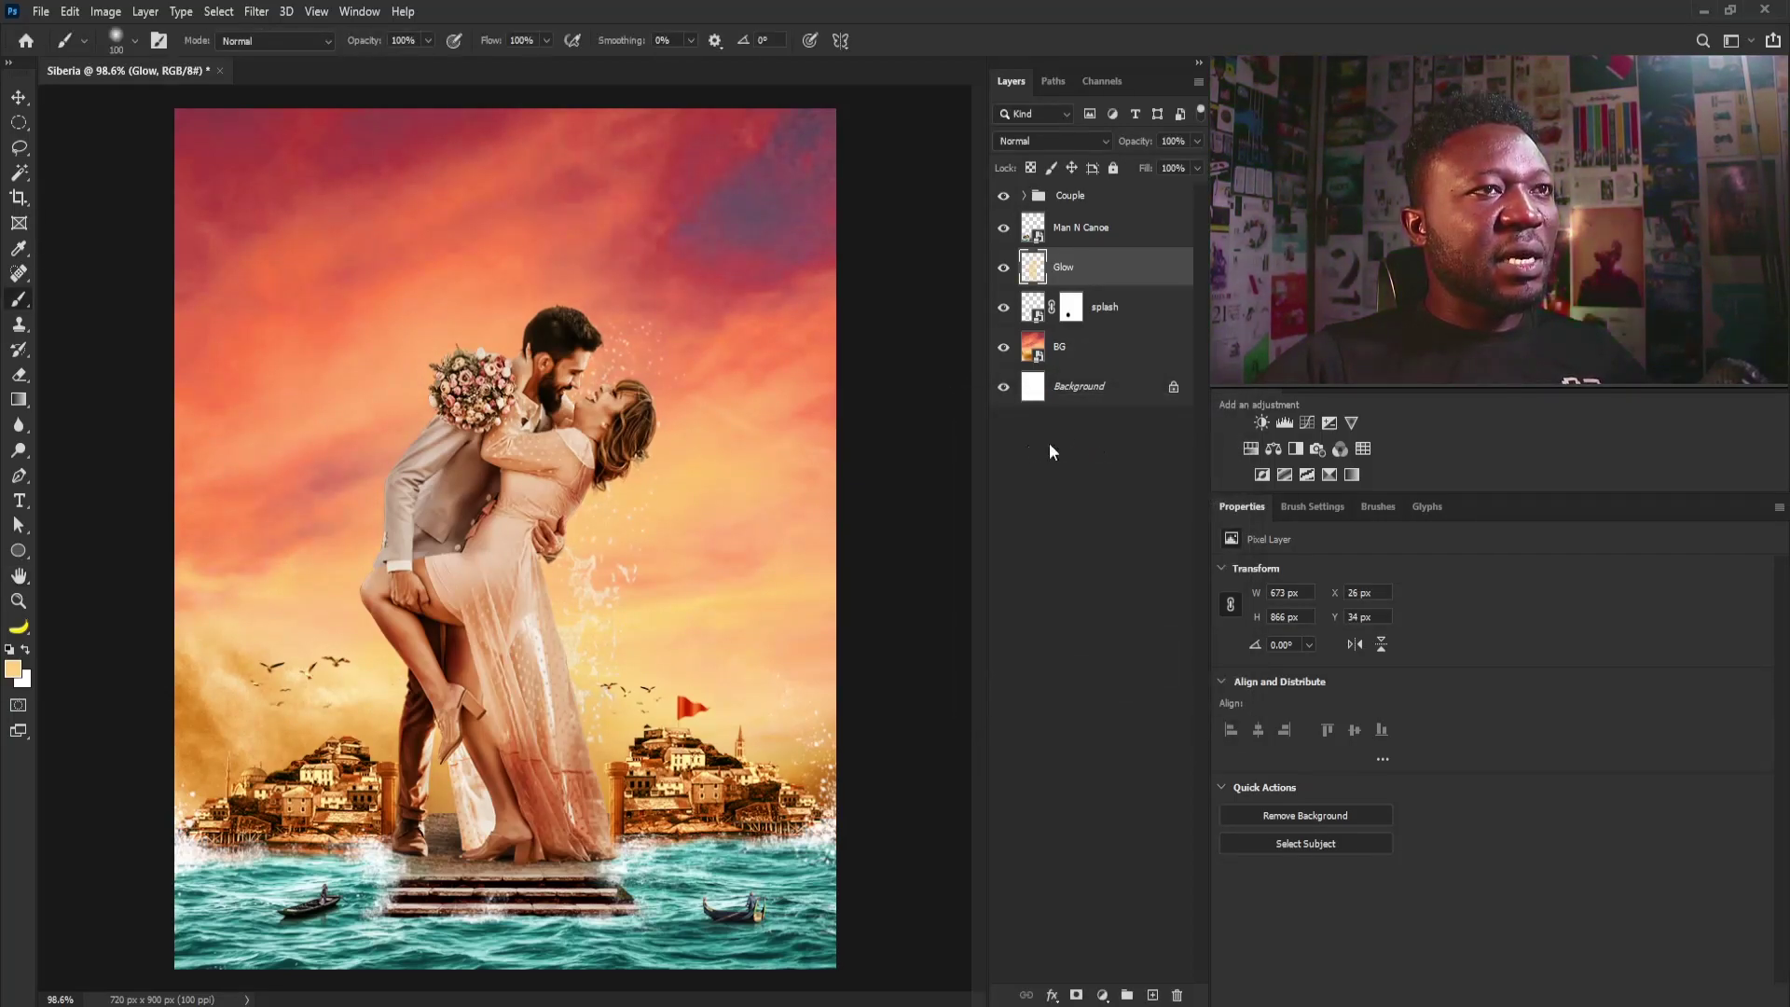
Step: Brighten the Glow layer with Levels by setting the midtone input to 1.63
{"action": "key", "text": "b"}
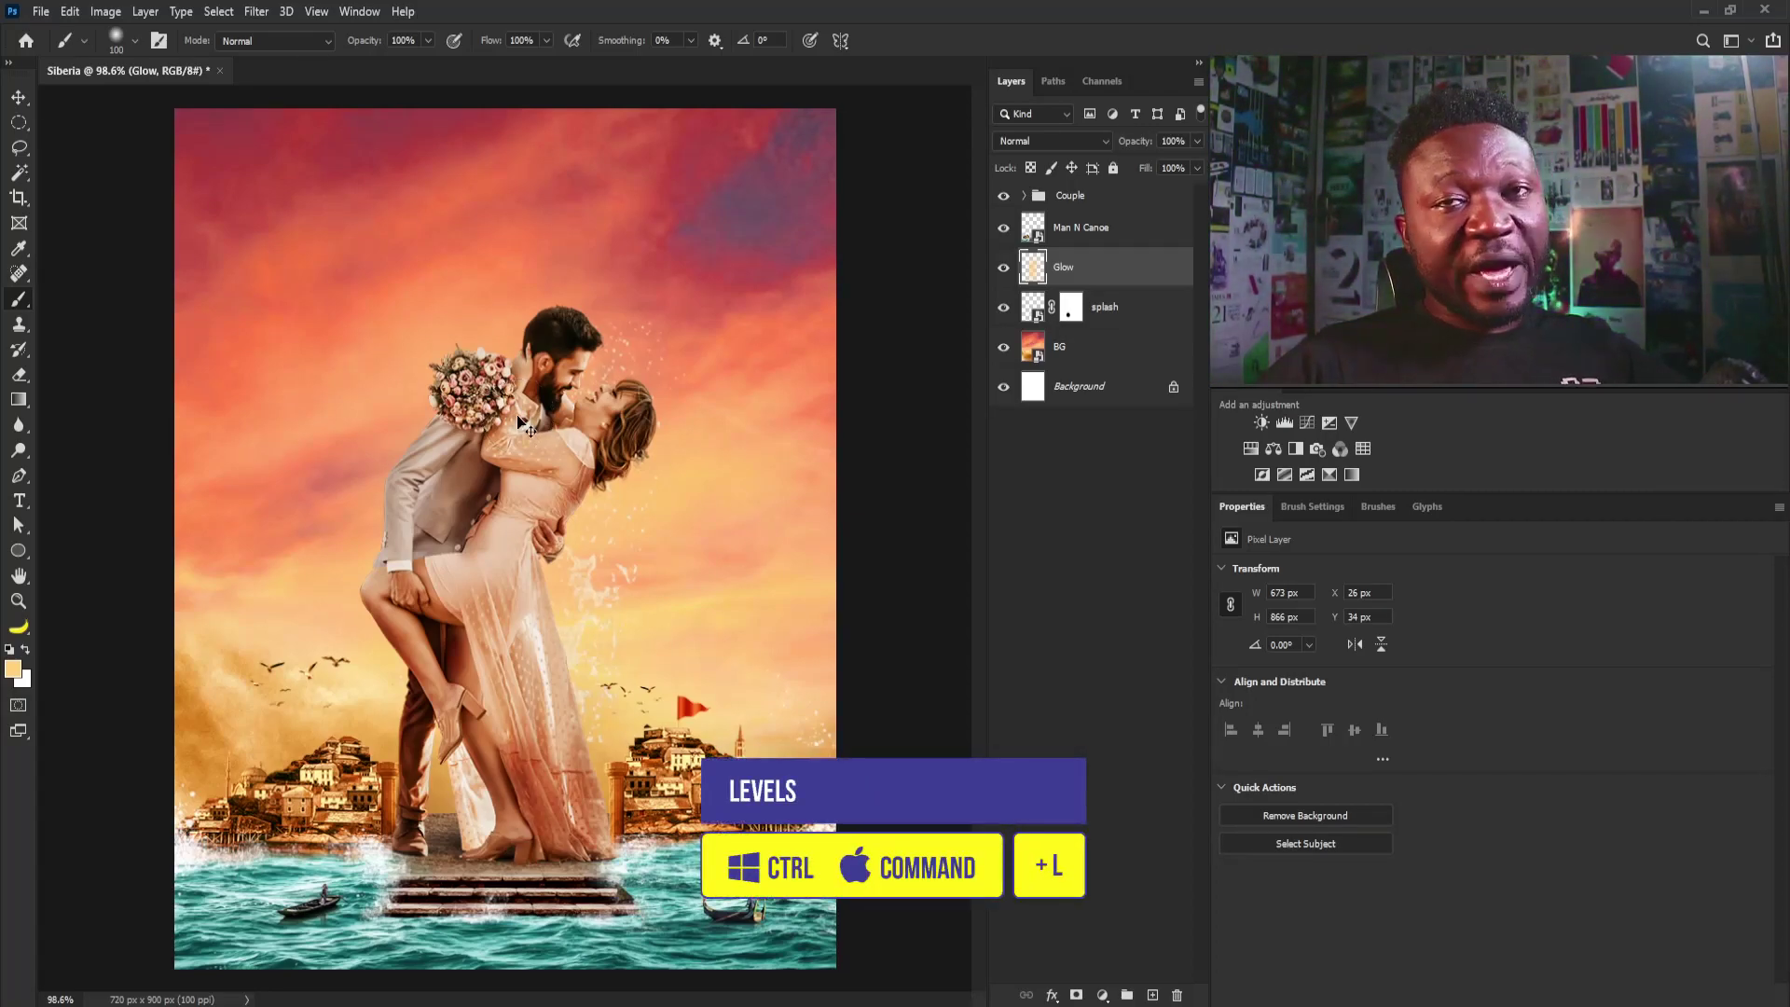
{"action": "key", "text": "ctrl+l"}
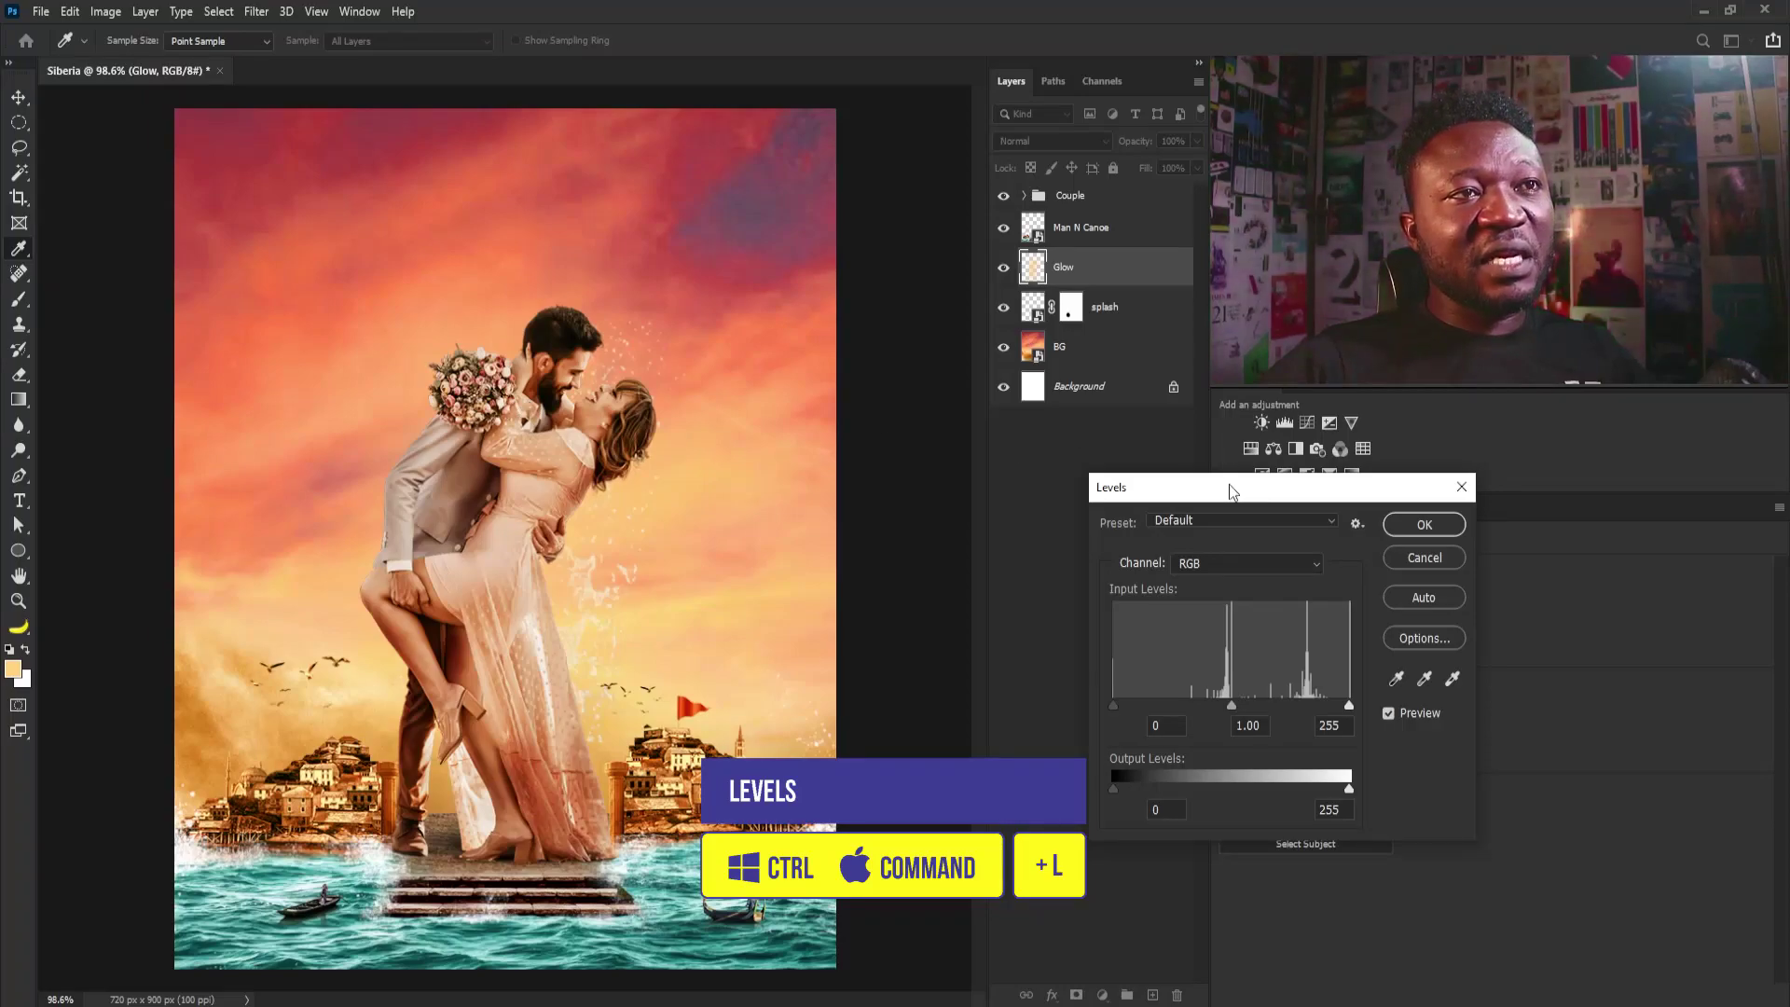
{"action": "left_click_drag", "start_coordinate": [1228, 483], "coordinate": [1073, 523]}
{"action": "left_click_drag", "start_coordinate": [1077, 746], "coordinate": [1035, 753]}
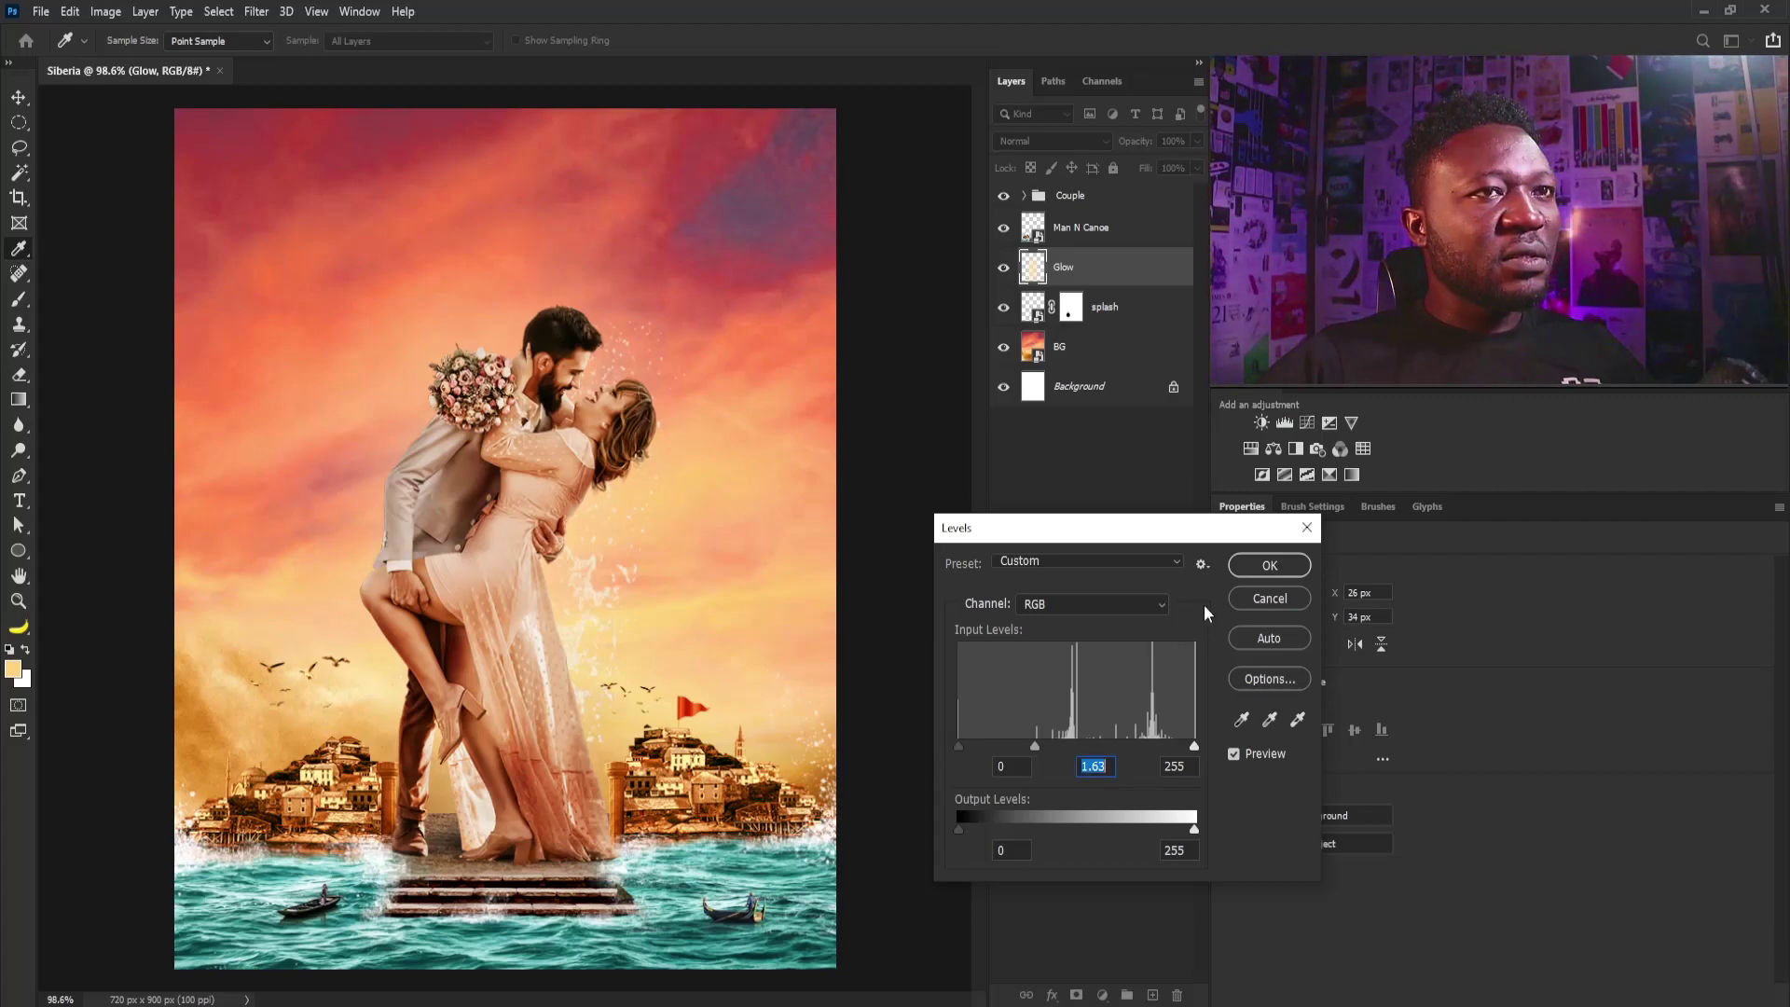
{"action": "left_click", "coordinate": [1263, 565]}
Step: Duplicate the Glow layer and reduce the copy's opacity to 52%
{"action": "key", "text": "v"}
{"action": "left_click_drag", "start_coordinate": [1096, 279], "coordinate": [1152, 990]}
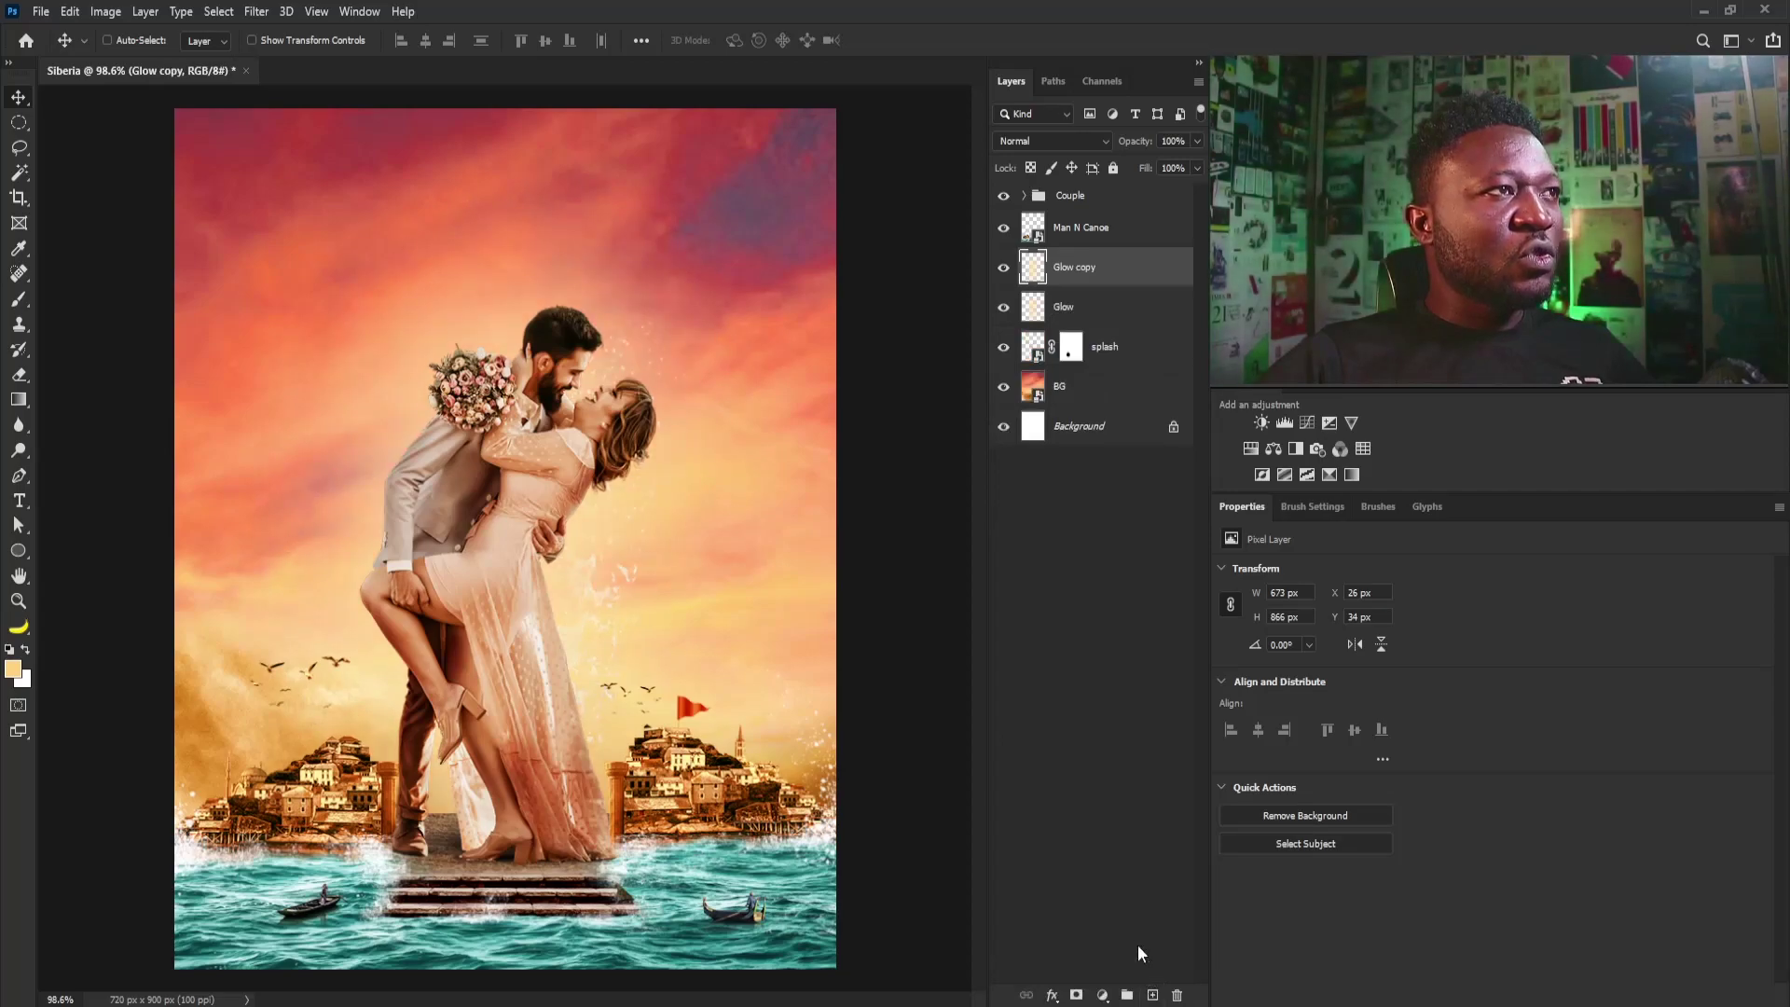
{"action": "left_click", "coordinate": [1197, 140]}
{"action": "left_click_drag", "start_coordinate": [1197, 164], "coordinate": [1155, 168]}
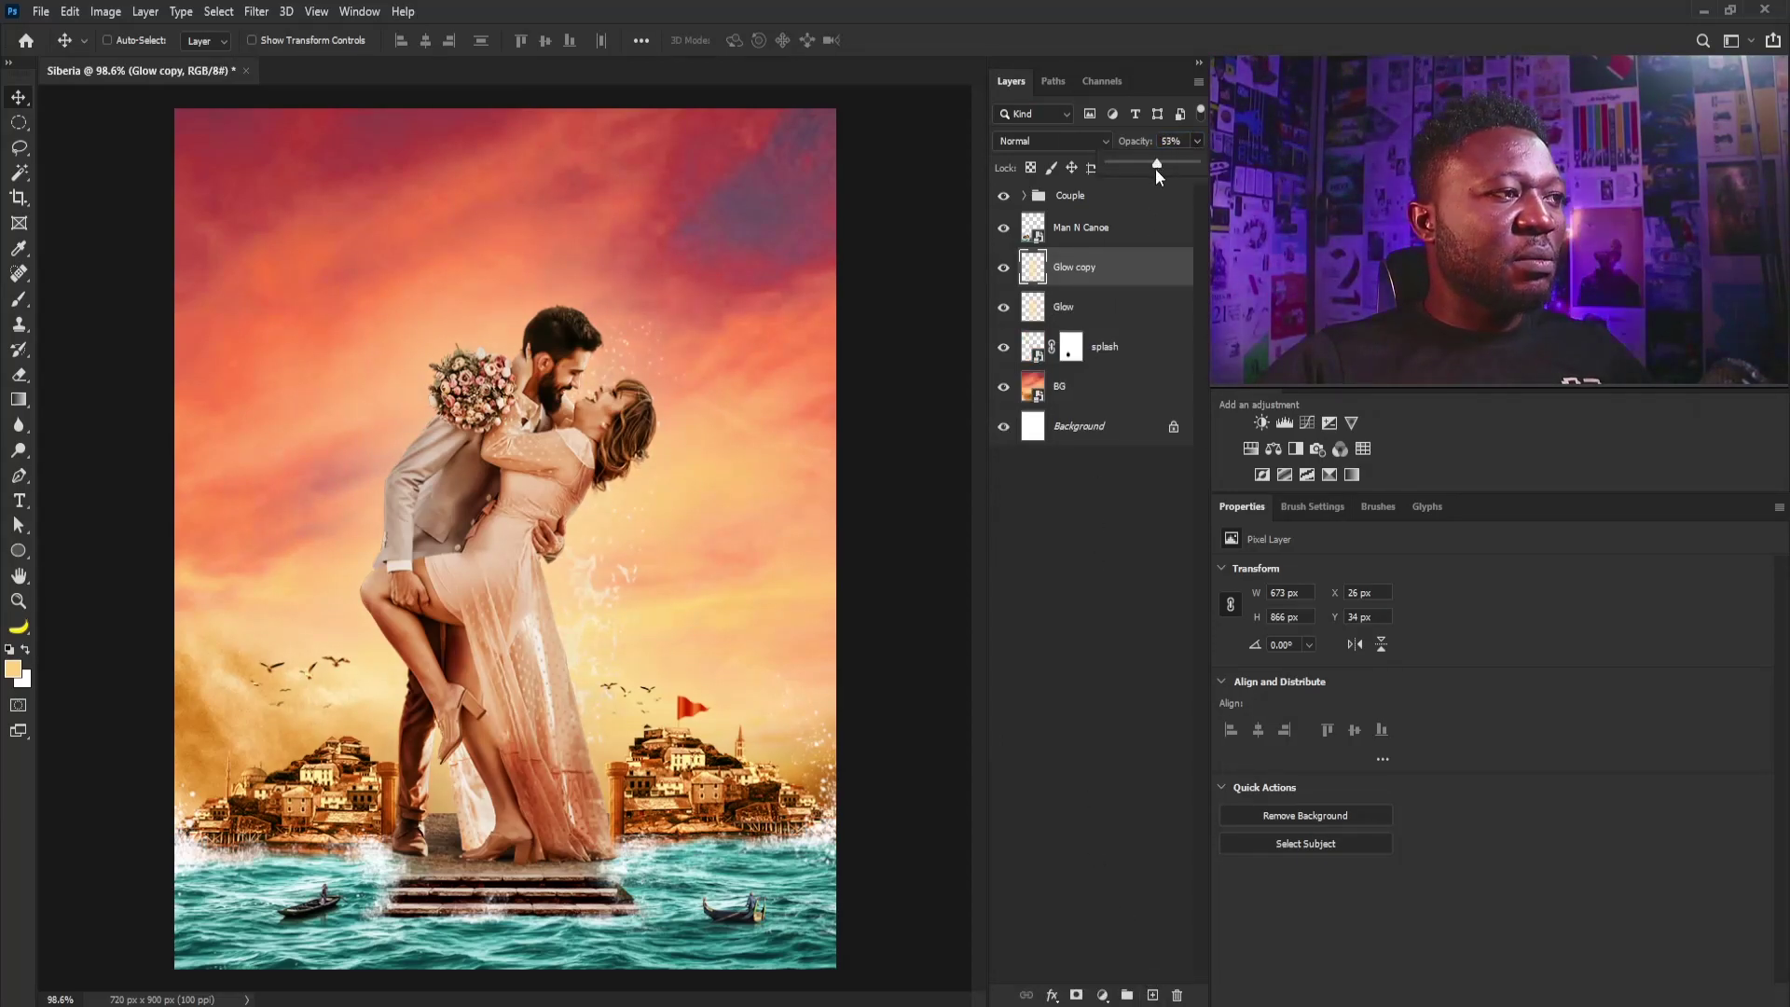
{"action": "key", "text": "Return"}
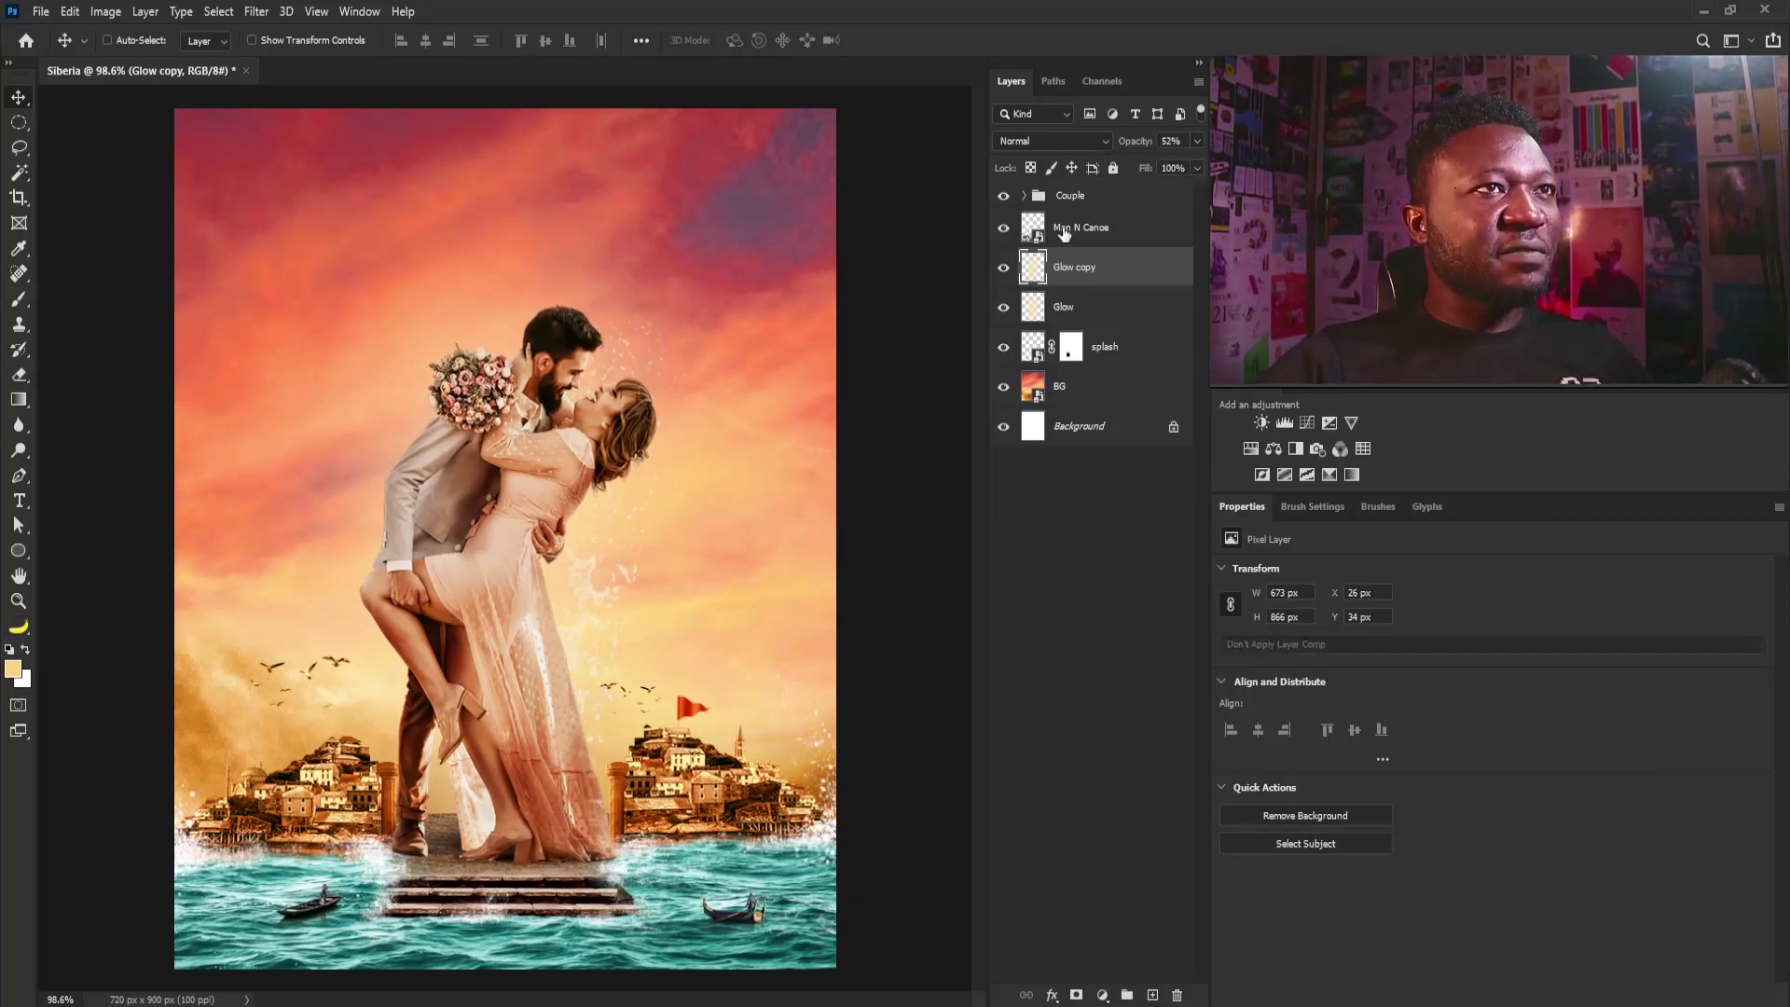
Step: Add another splash above the Couple group, flipped horizontally and scaled to about 119 x 164 px, at the platform's right corner
{"action": "left_click", "coordinate": [1064, 233]}
{"action": "left_click", "coordinate": [1070, 194]}
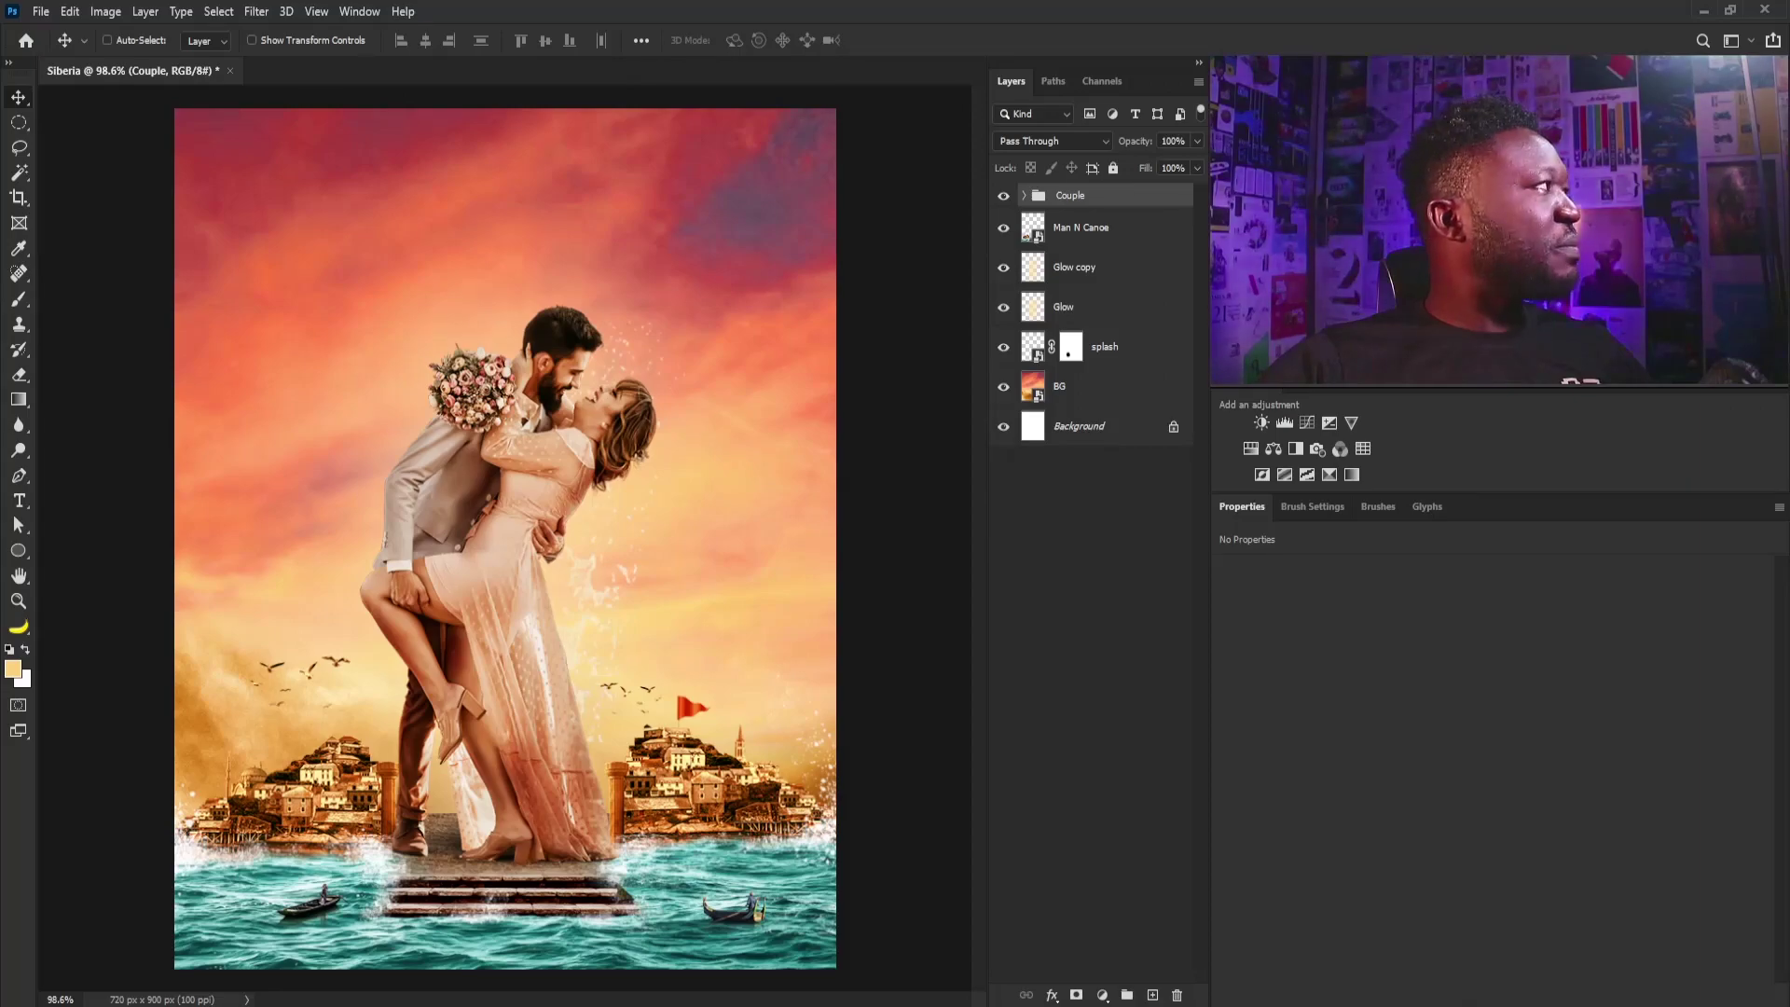
{"action": "key", "text": "ctrl+v"}
{"action": "key", "text": "ctrl+t"}
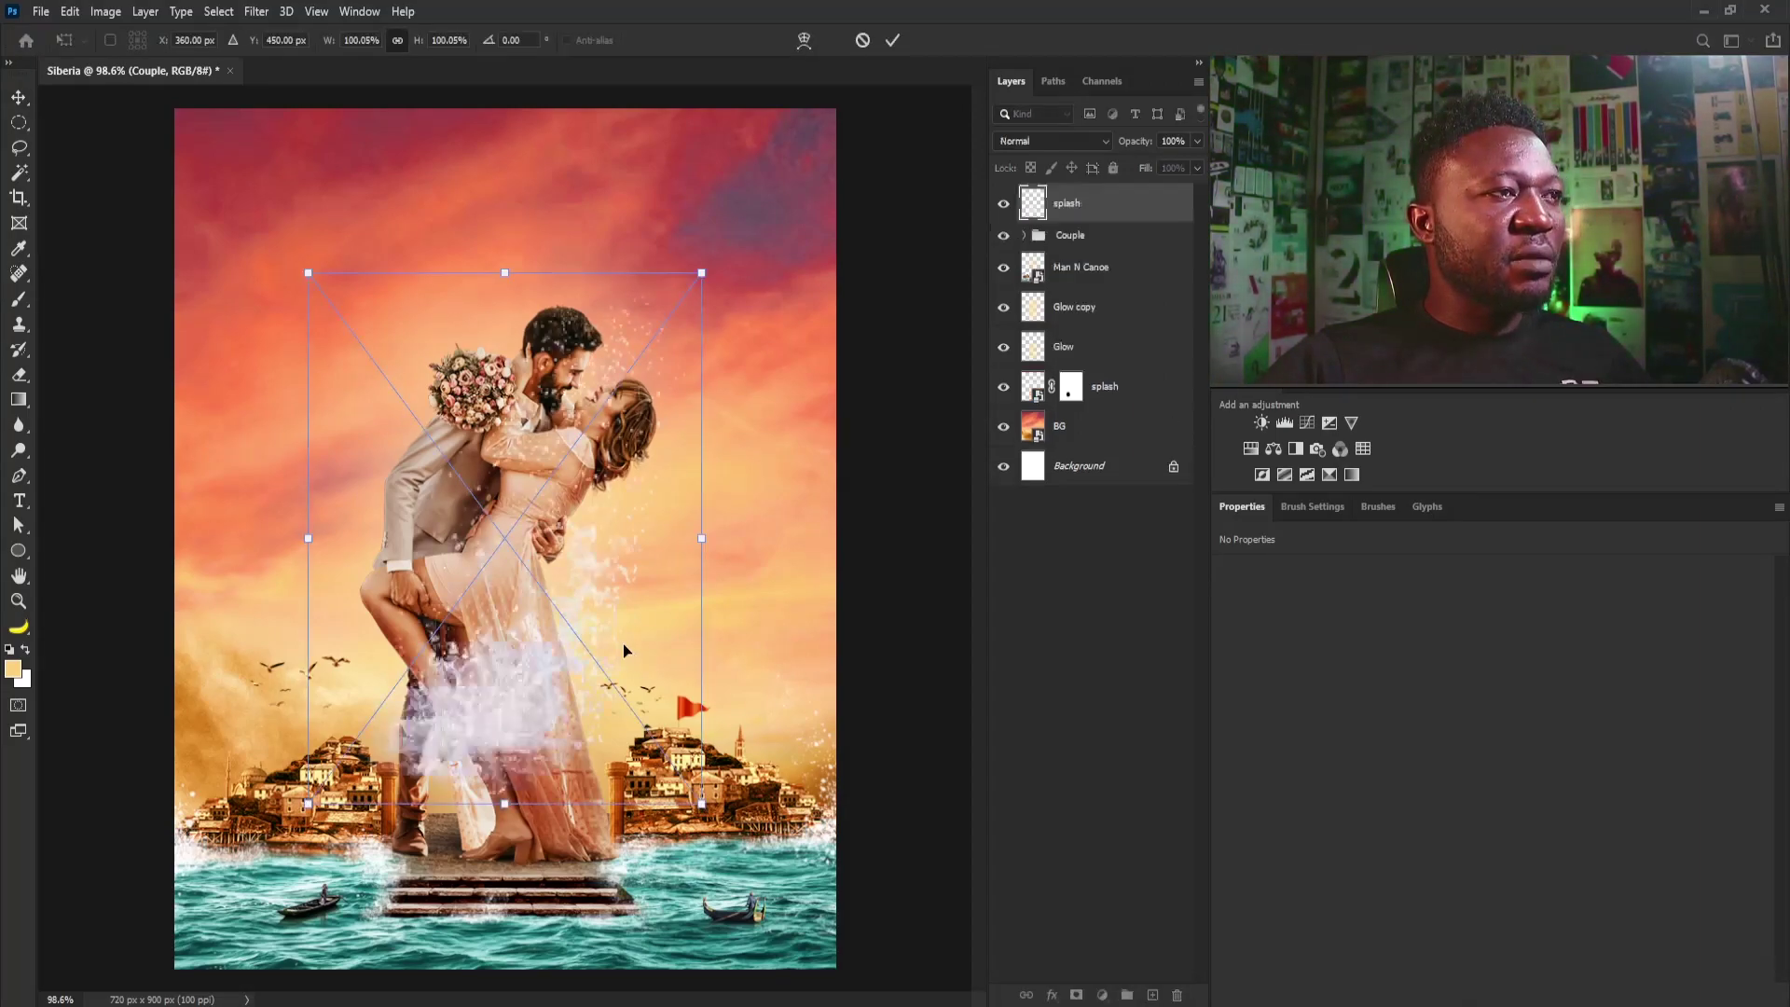
{"action": "left_click_drag", "start_coordinate": [663, 360], "coordinate": [625, 870]}
{"action": "right_click", "coordinate": [505, 581]}
{"action": "left_click", "coordinate": [559, 882]}
{"action": "key", "text": "Return"}
Step: Duplicate the small splash, move the copy to the canvas's right edge at the waterline, and enlarge it to about 151 x 207 px
{"action": "left_click_drag", "start_coordinate": [1131, 208], "coordinate": [1153, 996]}
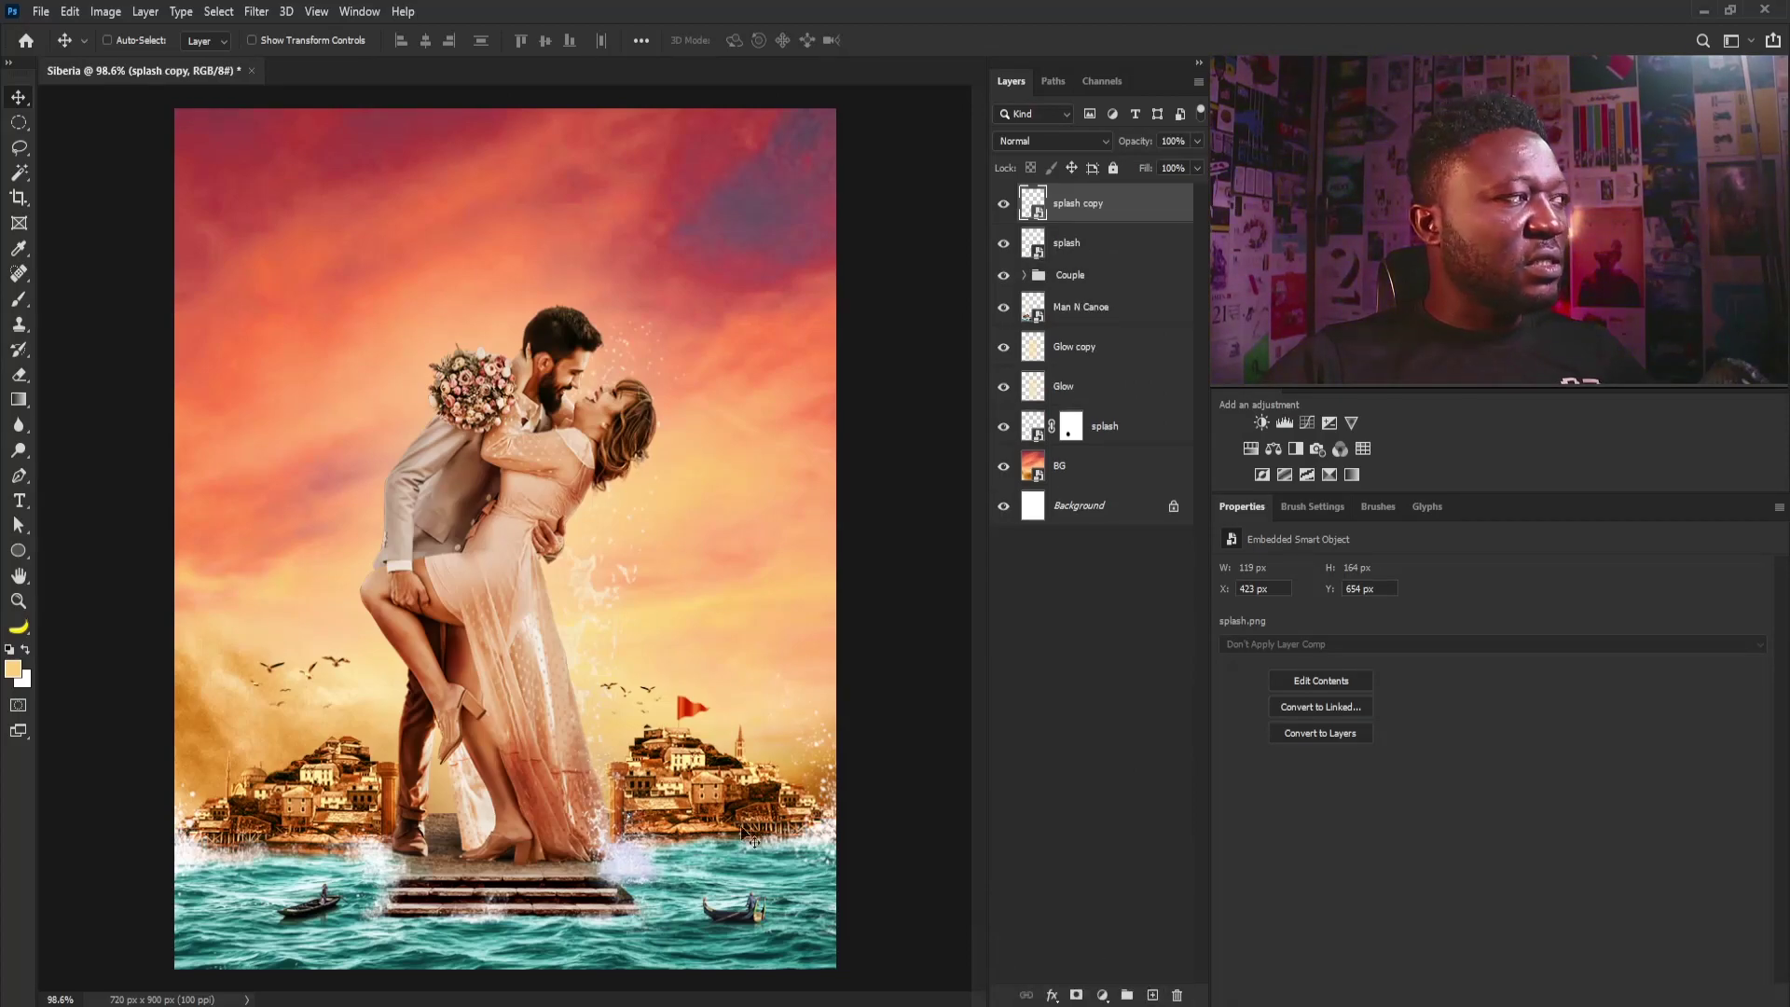
{"action": "left_click_drag", "start_coordinate": [618, 826], "coordinate": [836, 839]}
{"action": "key", "text": "ctrl+t"}
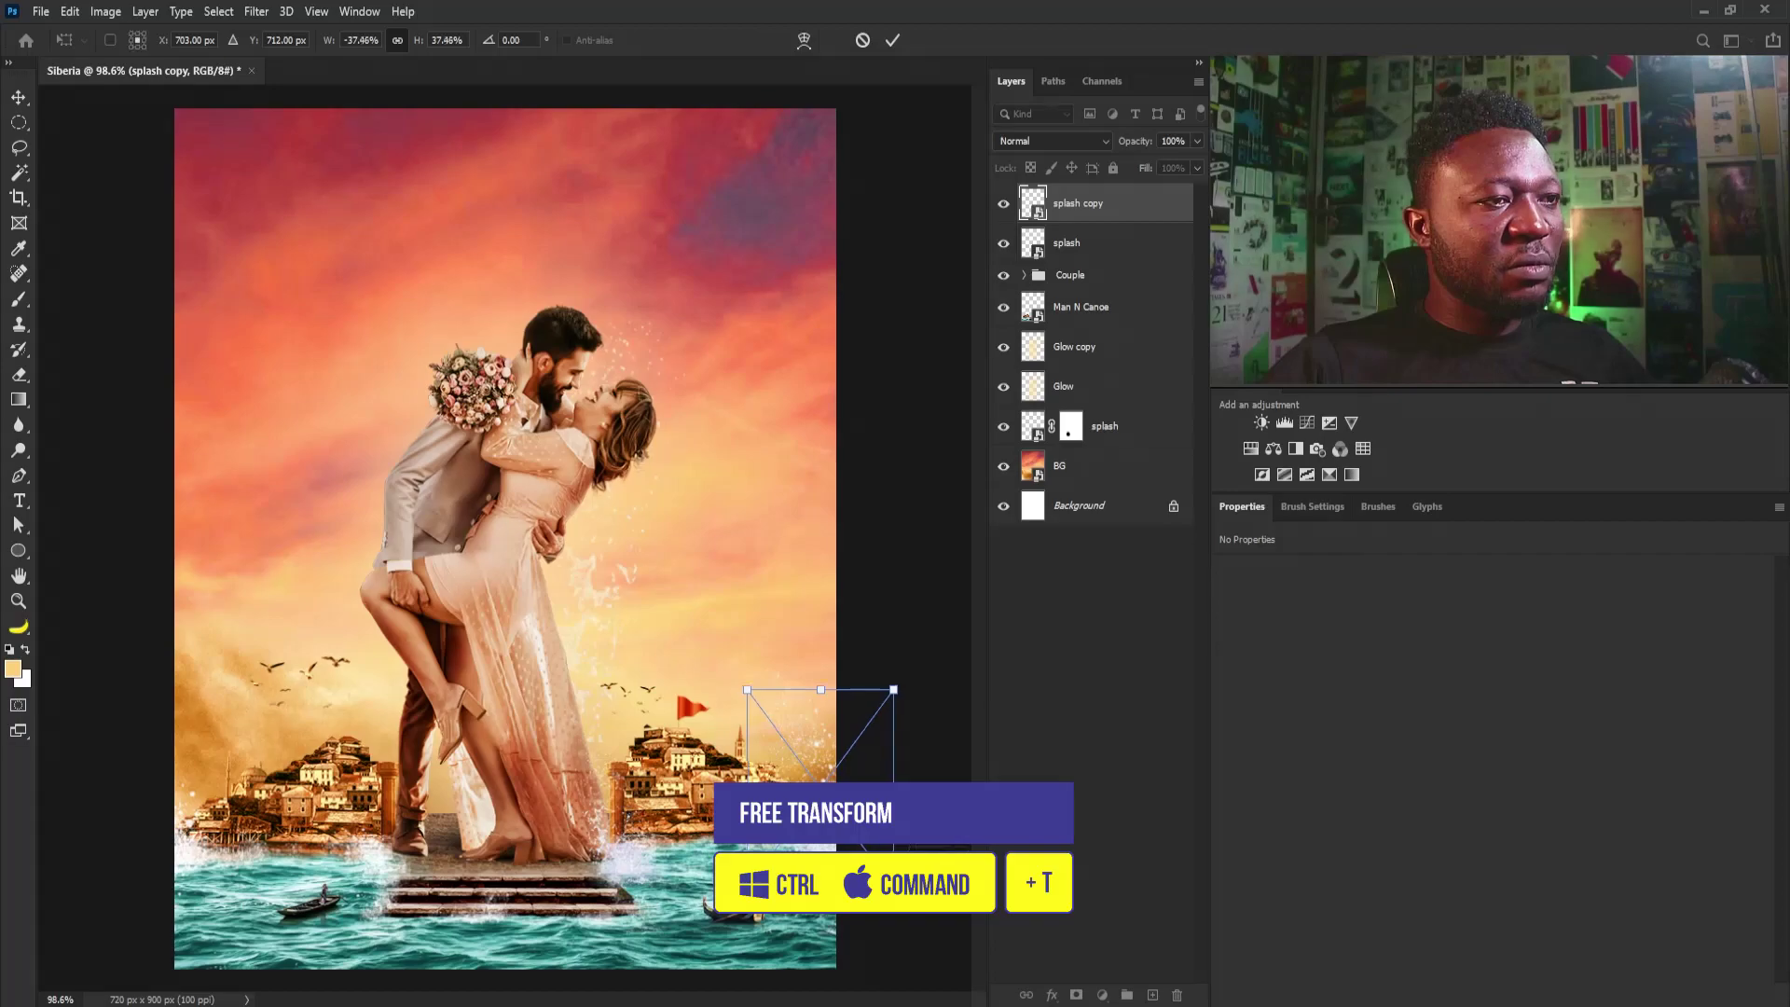
{"action": "key", "text": "Return"}
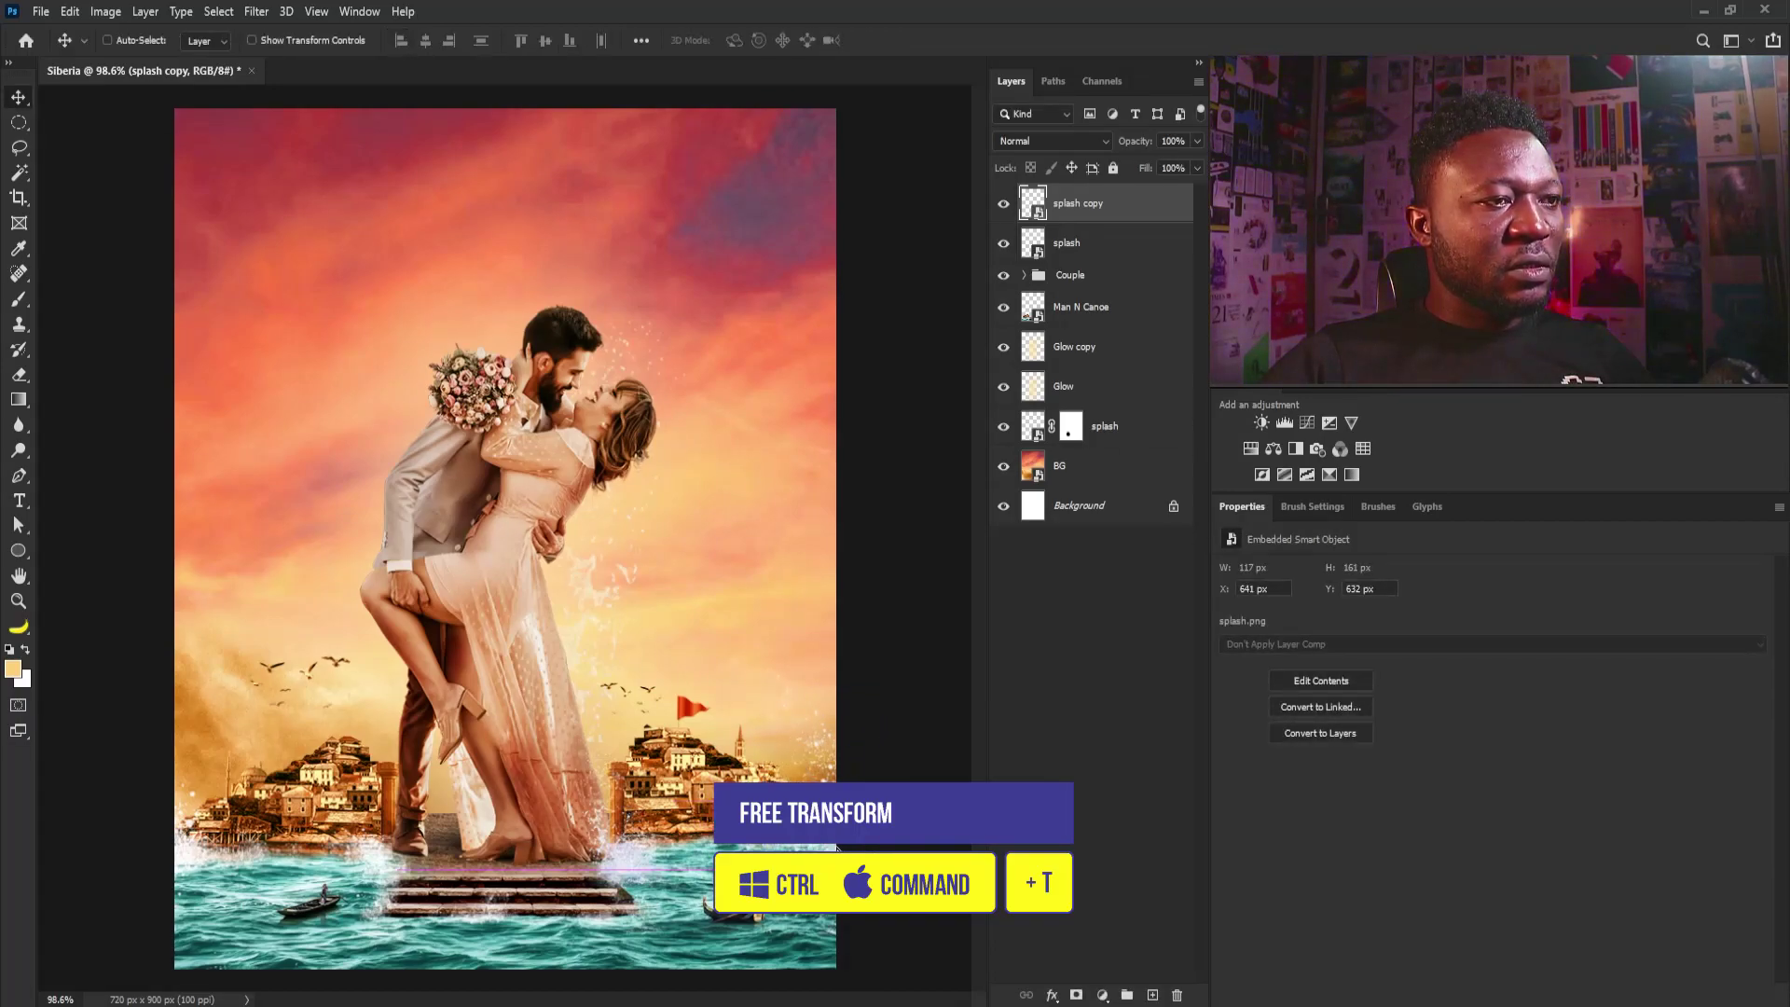
{"action": "key", "text": "ctrl+t"}
{"action": "left_click_drag", "start_coordinate": [785, 717], "coordinate": [919, 692]}
{"action": "key", "text": "Return"}
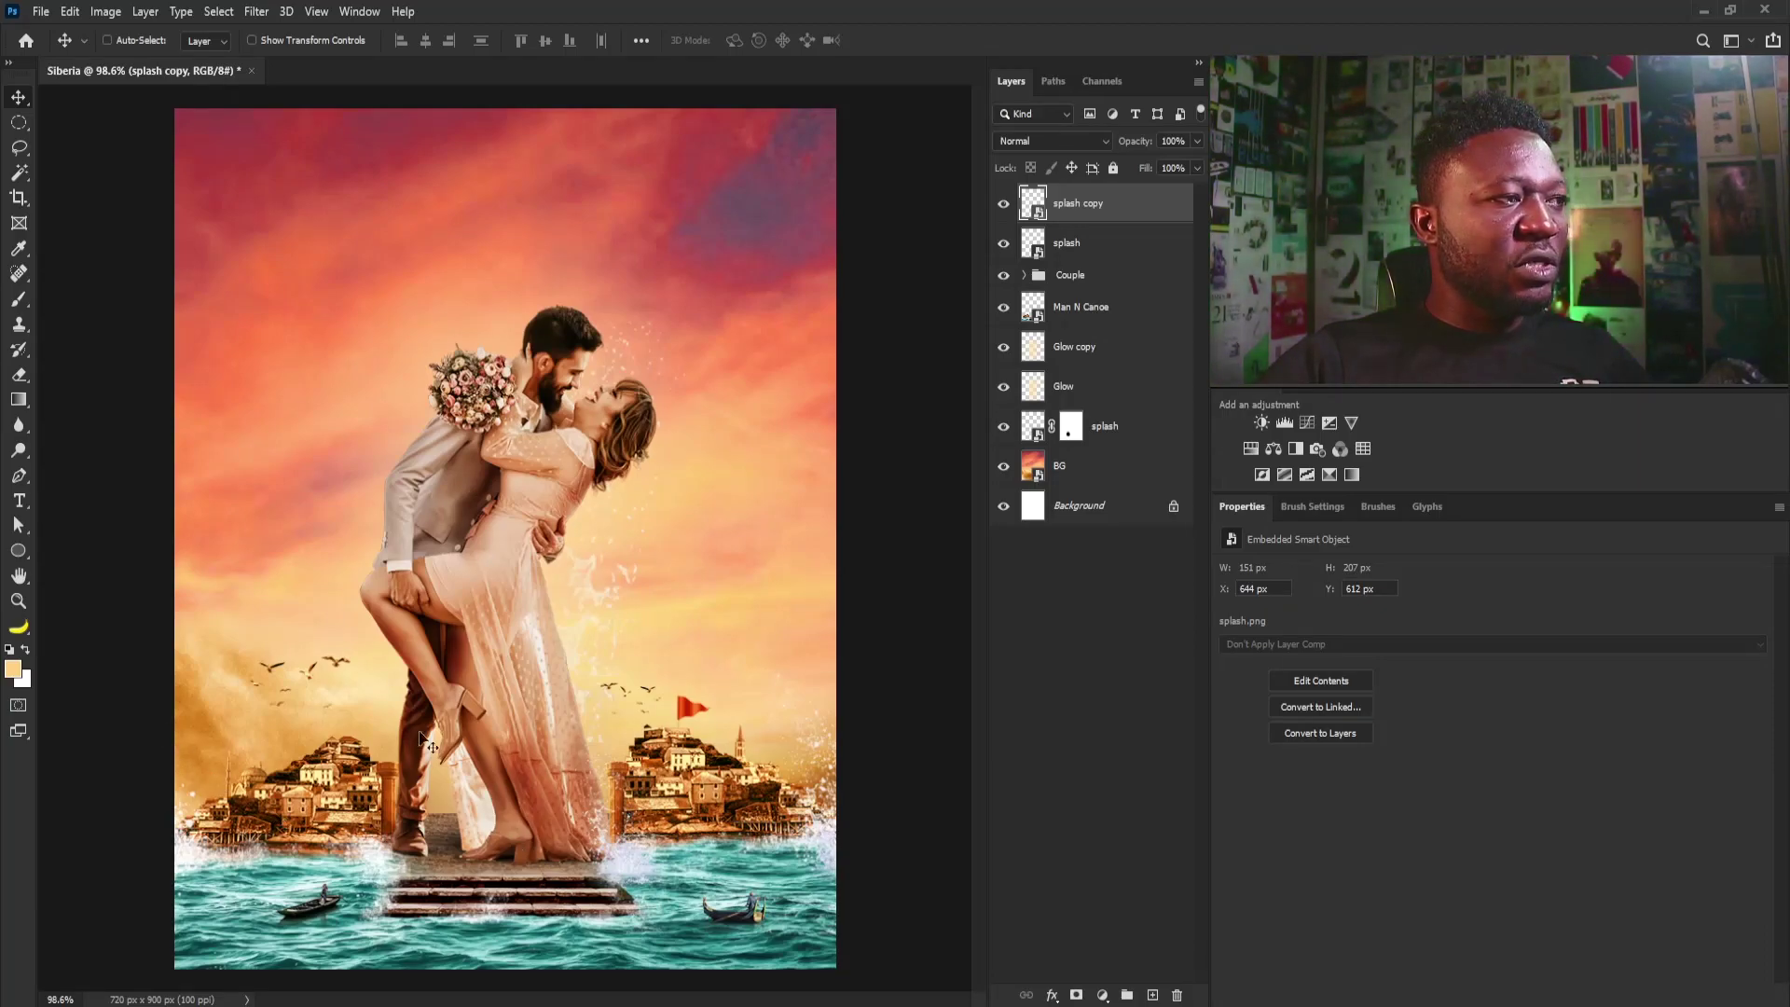
Step: Create a new layer named Brush directly above the BG layer
{"action": "left_click", "coordinate": [1095, 471]}
{"action": "key", "text": "ctrl+shift+n"}
{"action": "type", "text": "B"}
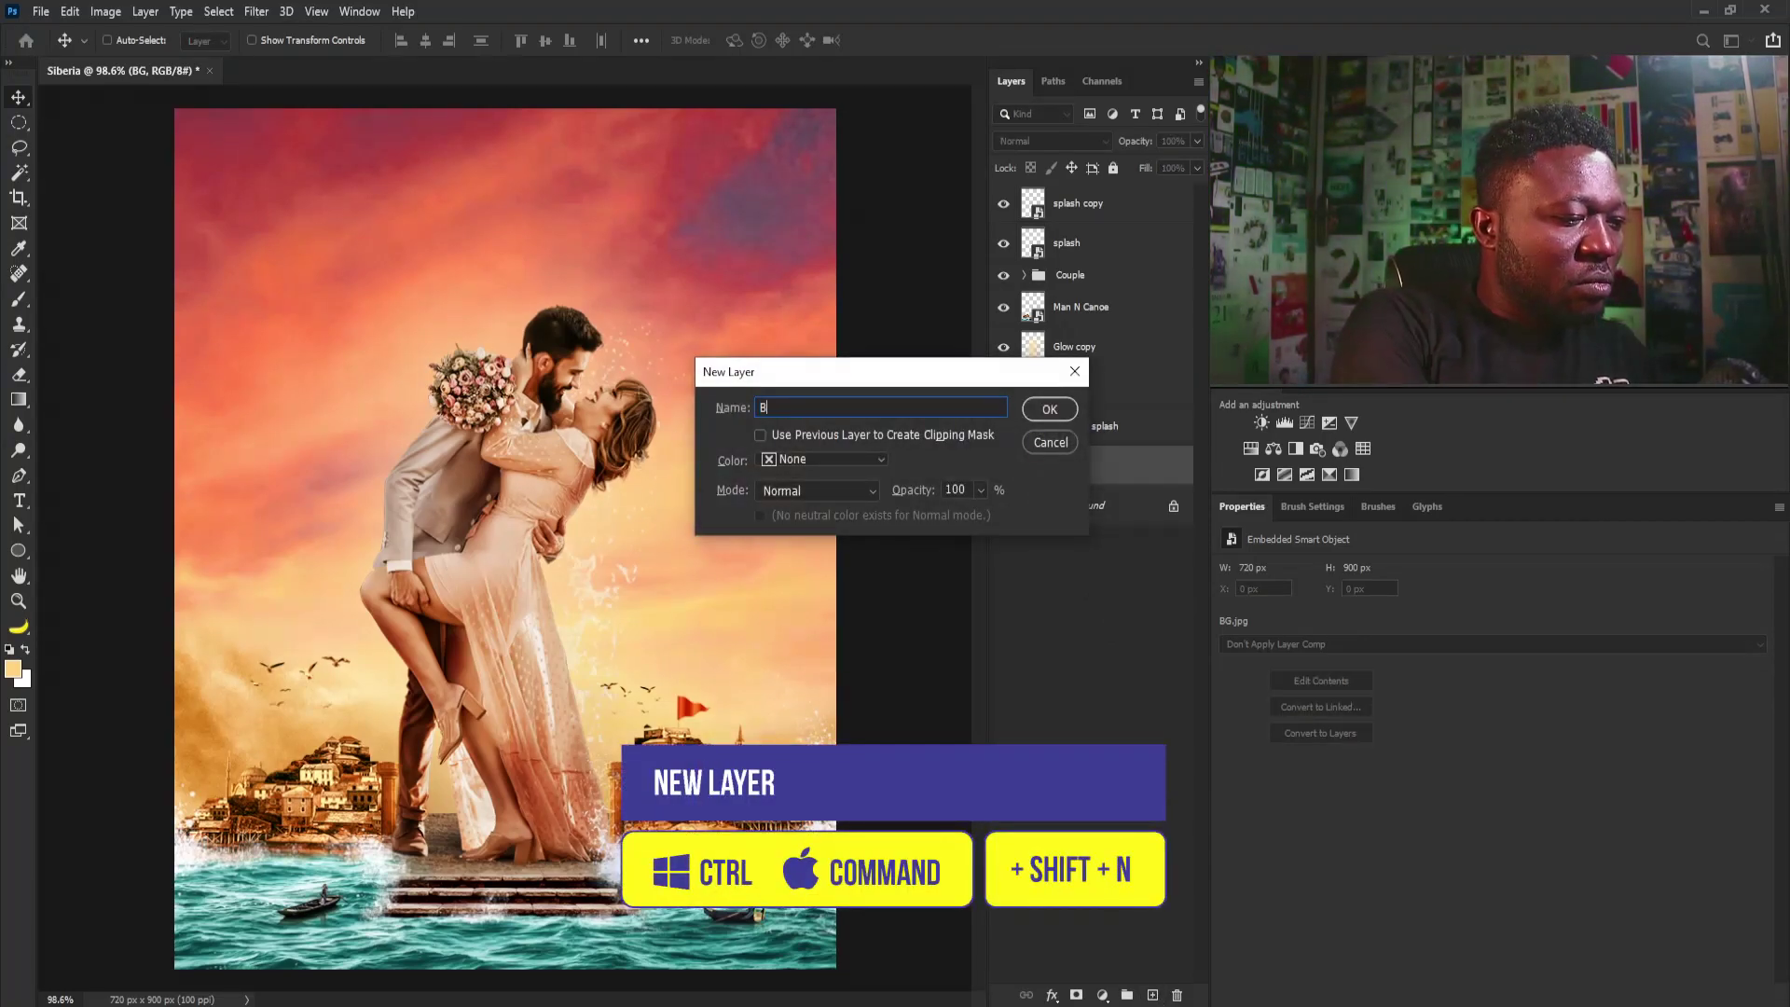
{"action": "type", "text": "rush"}
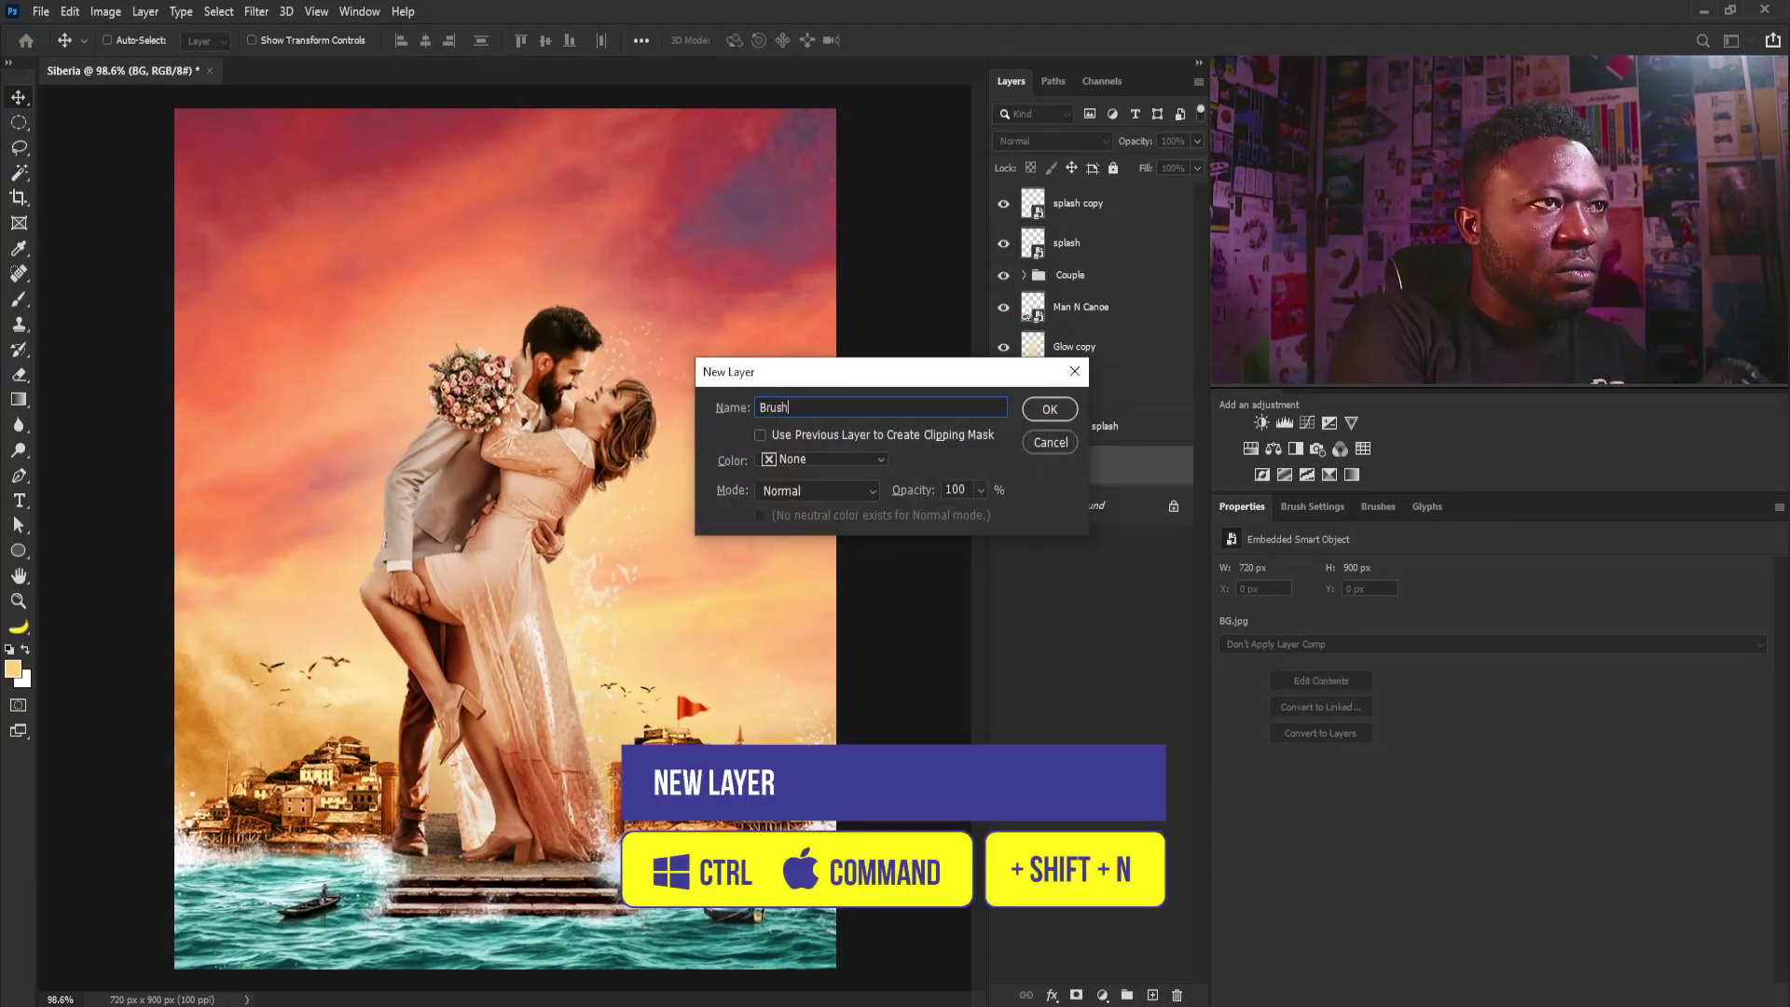
{"action": "key", "text": "Return"}
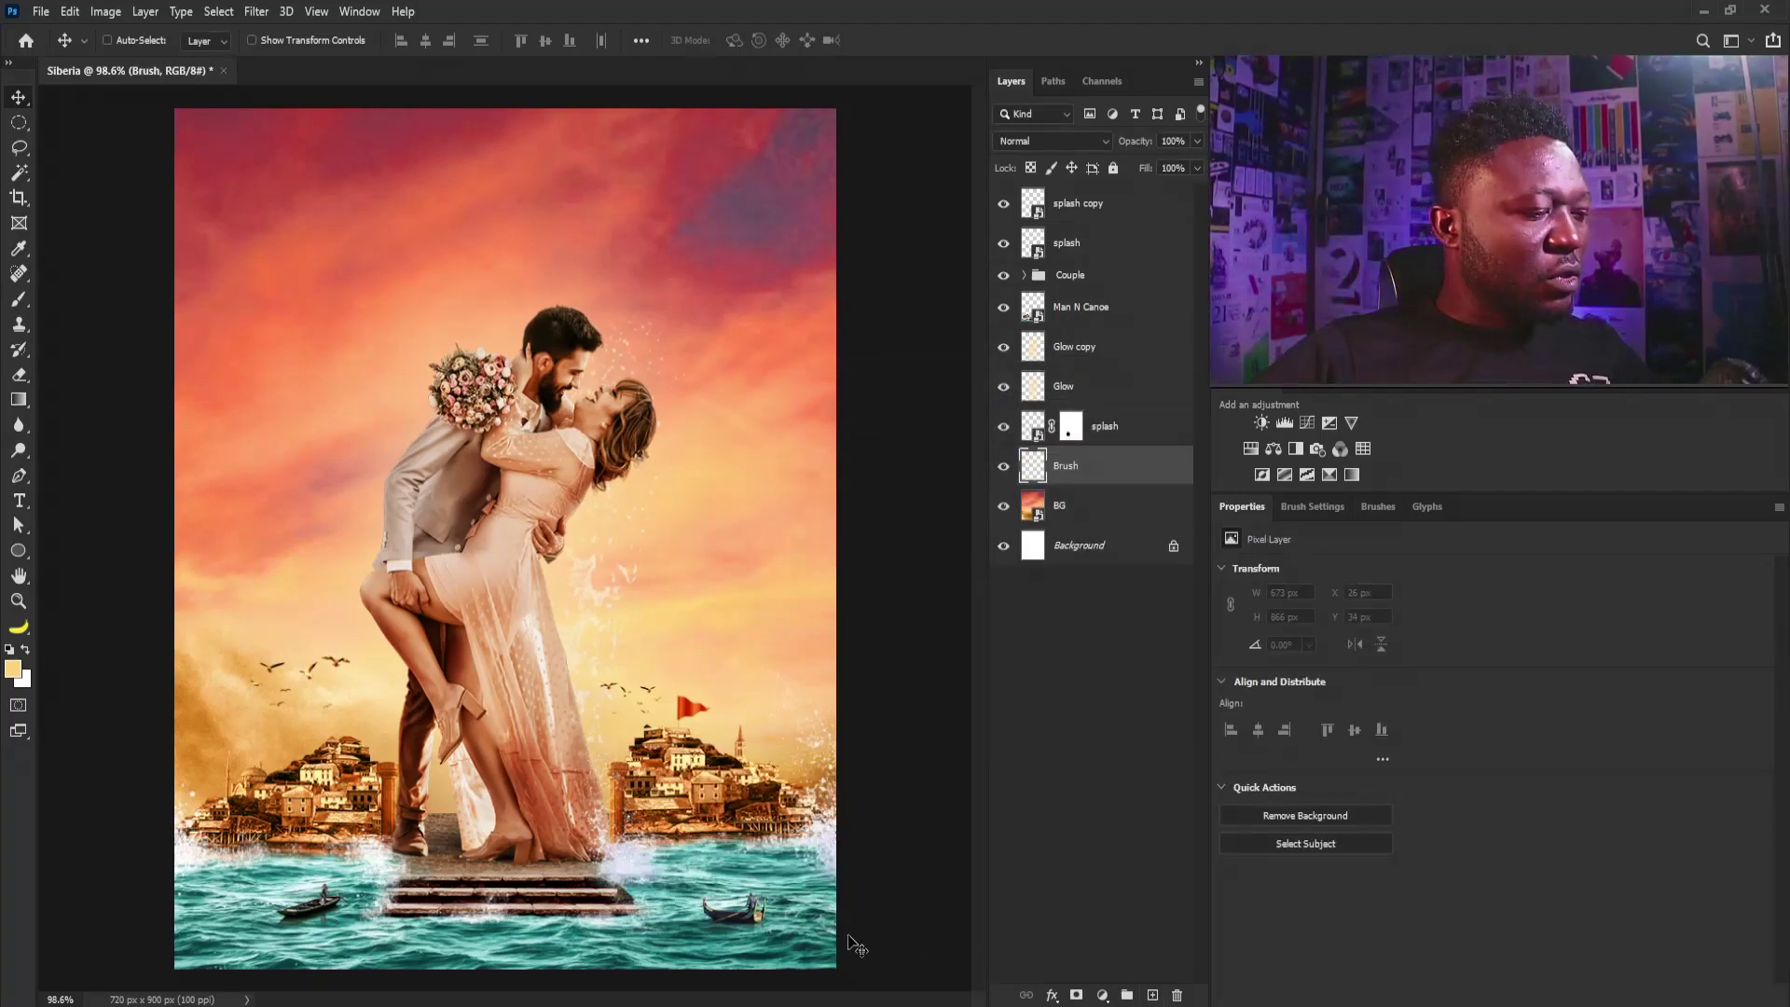
Step: Paint crimson sampled from the sky along the lower left and right canvas edges with a 175 px soft brush
{"action": "key", "text": "b"}
{"action": "left_click", "coordinate": [691, 185], "text": "alt"}
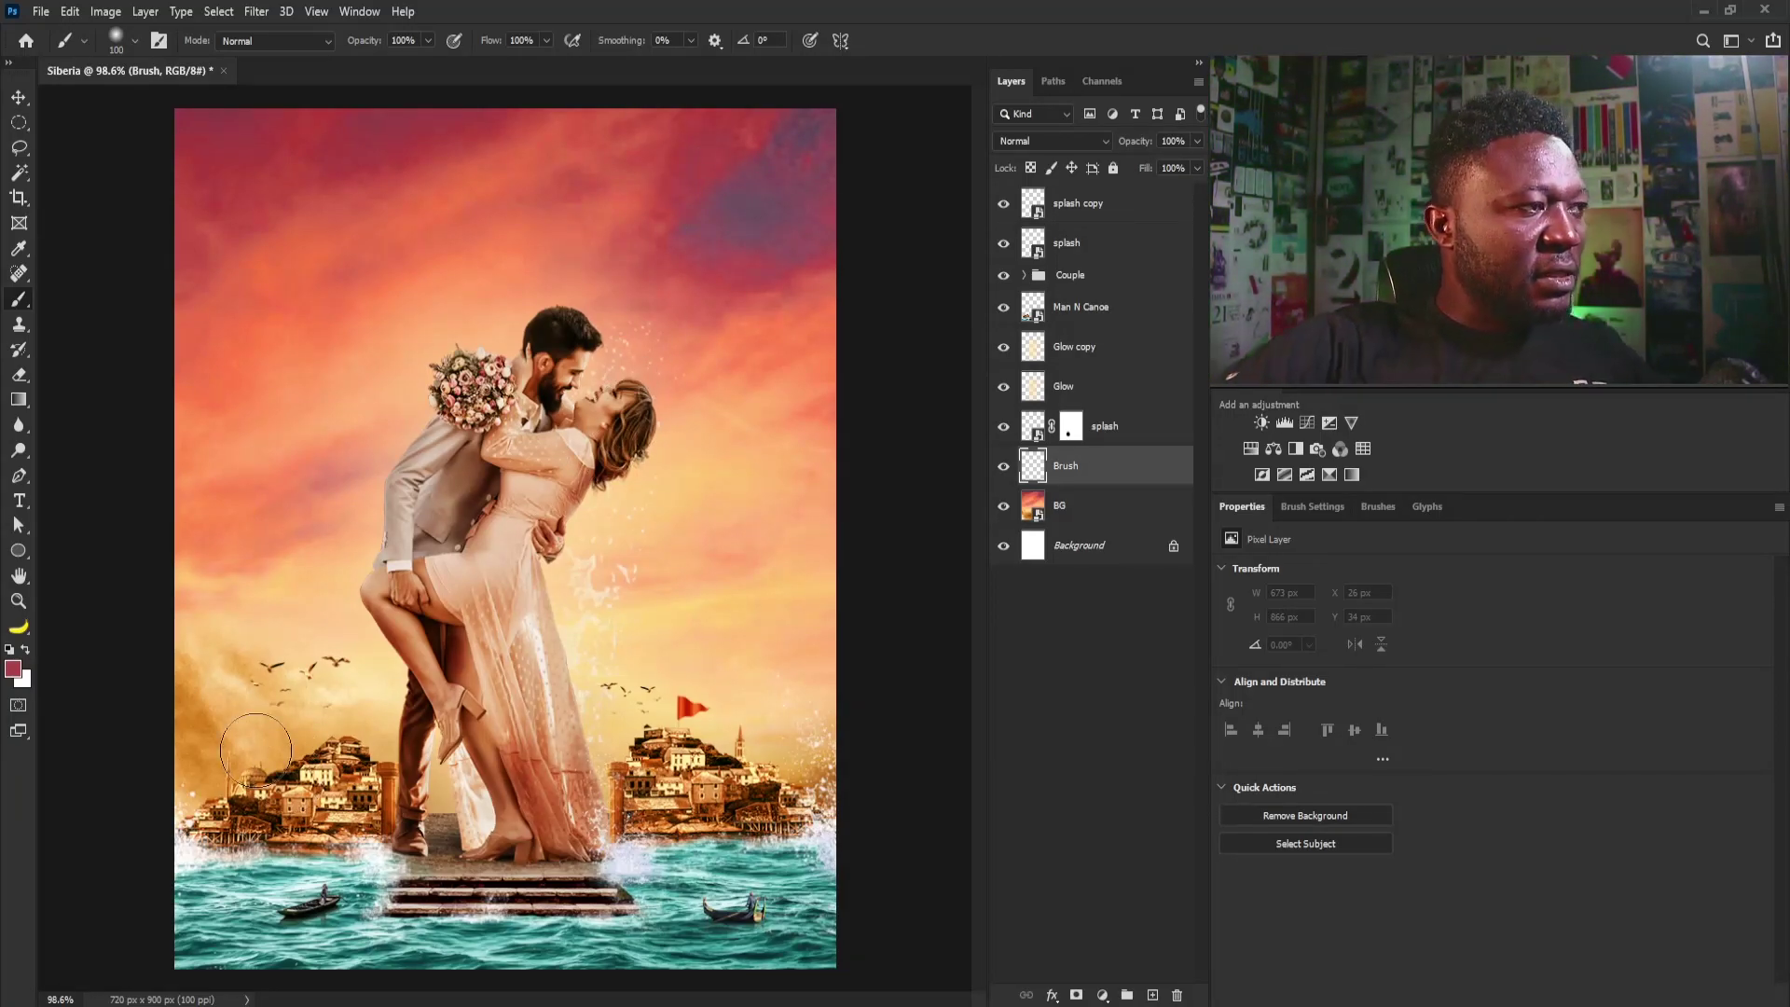
{"action": "key", "text": "bracketright"}
{"action": "key", "text": "bracketright"}
{"action": "key", "text": "bracketright"}
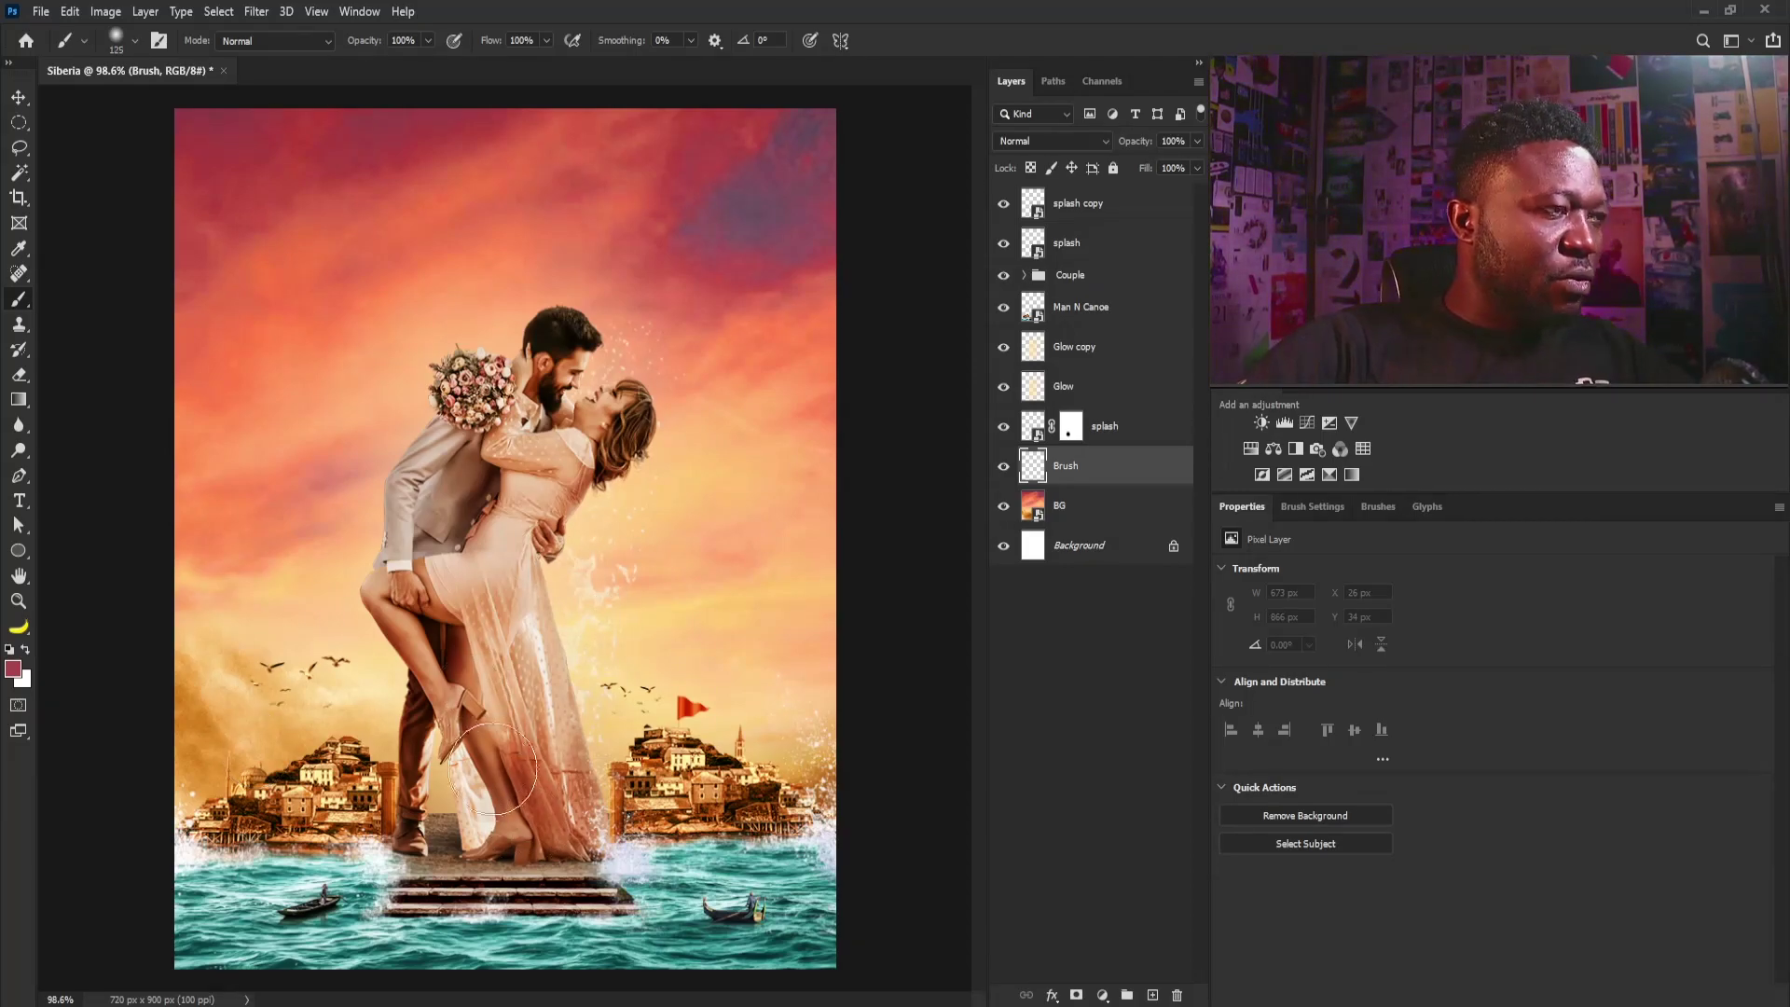
{"action": "mouse_move", "coordinate": [220, 826]}
{"action": "left_mouse_down"}
{"action": "mouse_move", "coordinate": [112, 792]}
{"action": "mouse_move", "coordinate": [125, 738]}
{"action": "mouse_move", "coordinate": [315, 826]}
{"action": "mouse_move", "coordinate": [139, 739]}
{"action": "left_mouse_up"}
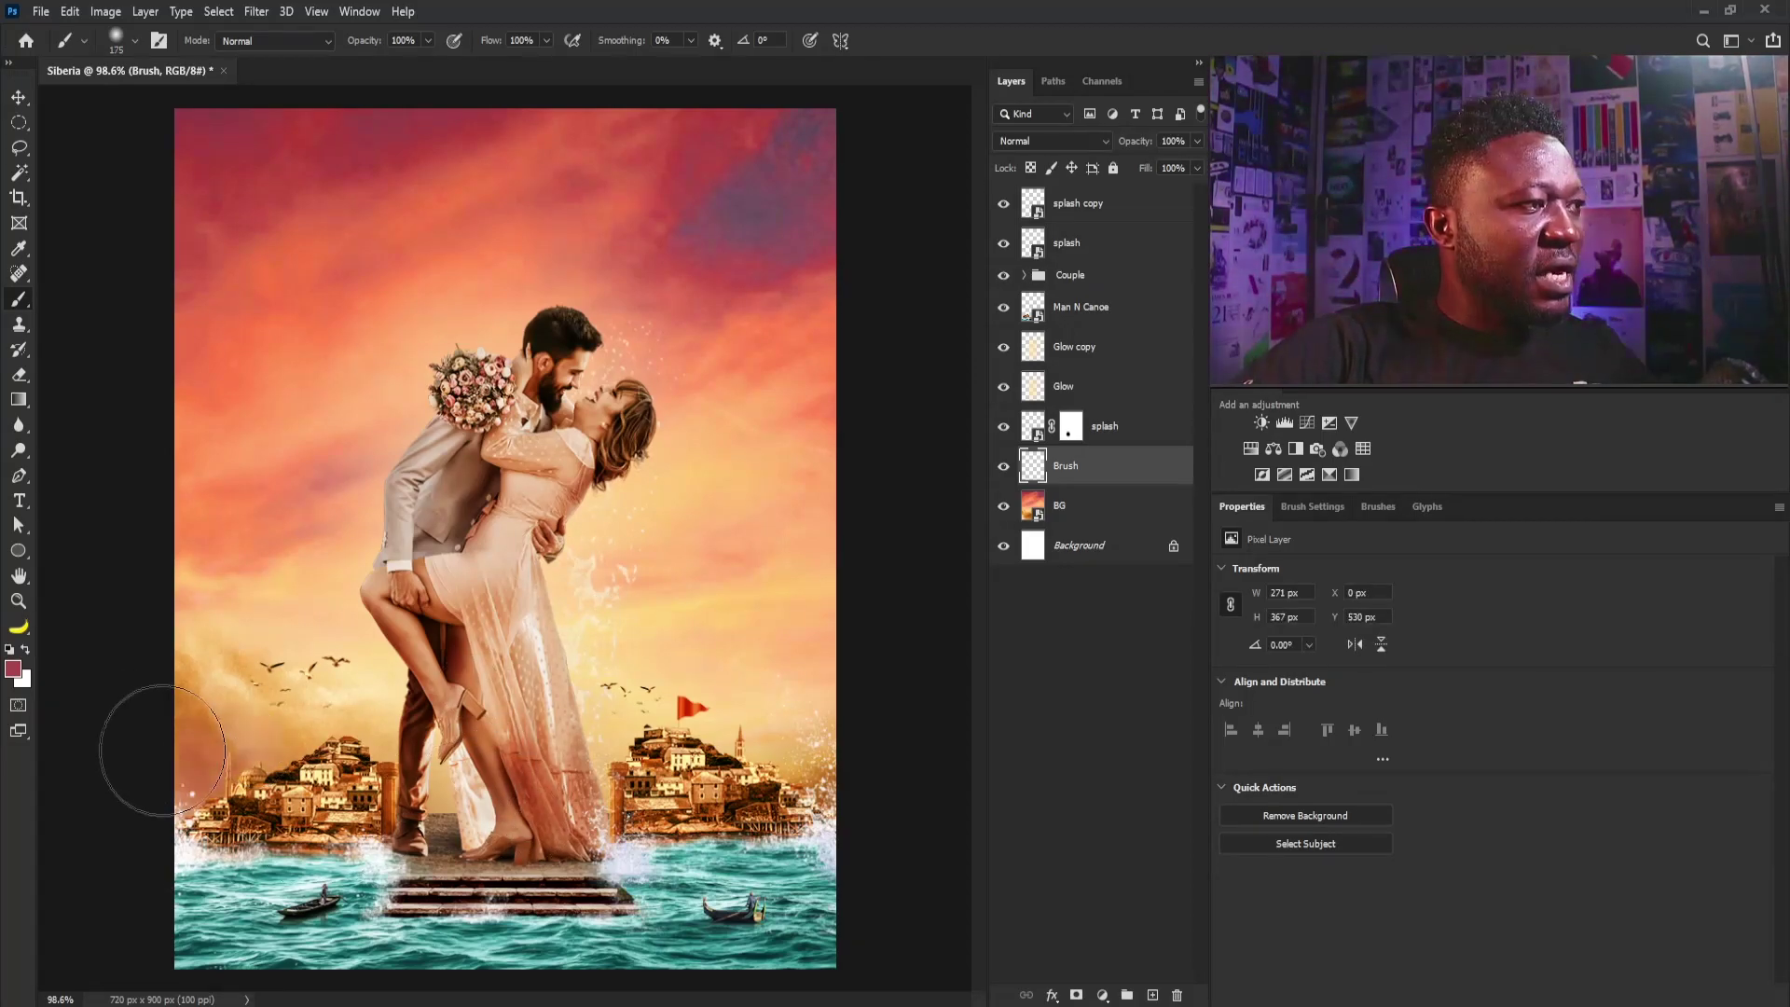
{"action": "mouse_move", "coordinate": [801, 745]}
{"action": "left_mouse_down"}
{"action": "mouse_move", "coordinate": [867, 760]}
{"action": "mouse_move", "coordinate": [811, 769]}
{"action": "left_mouse_up"}
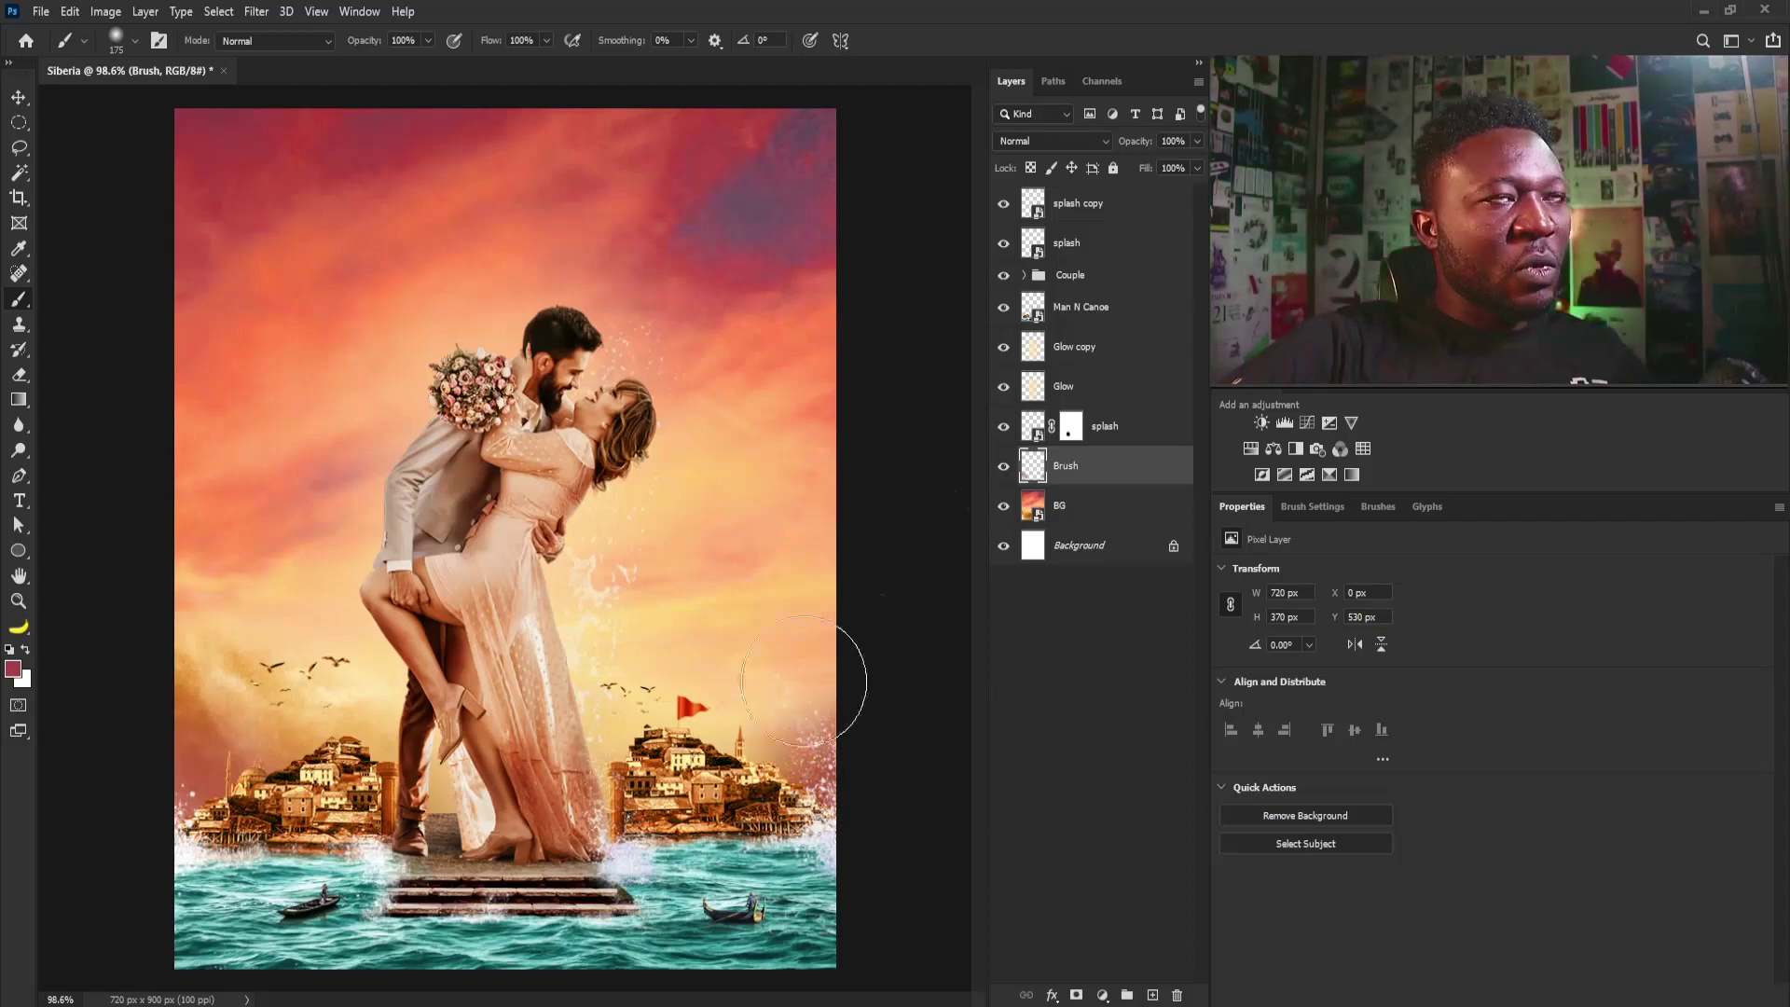
Step: Set the Brush layer's blend mode to Multiply and darken it with Levels using a midtone input of 0.61
{"action": "left_click", "coordinate": [1049, 140]}
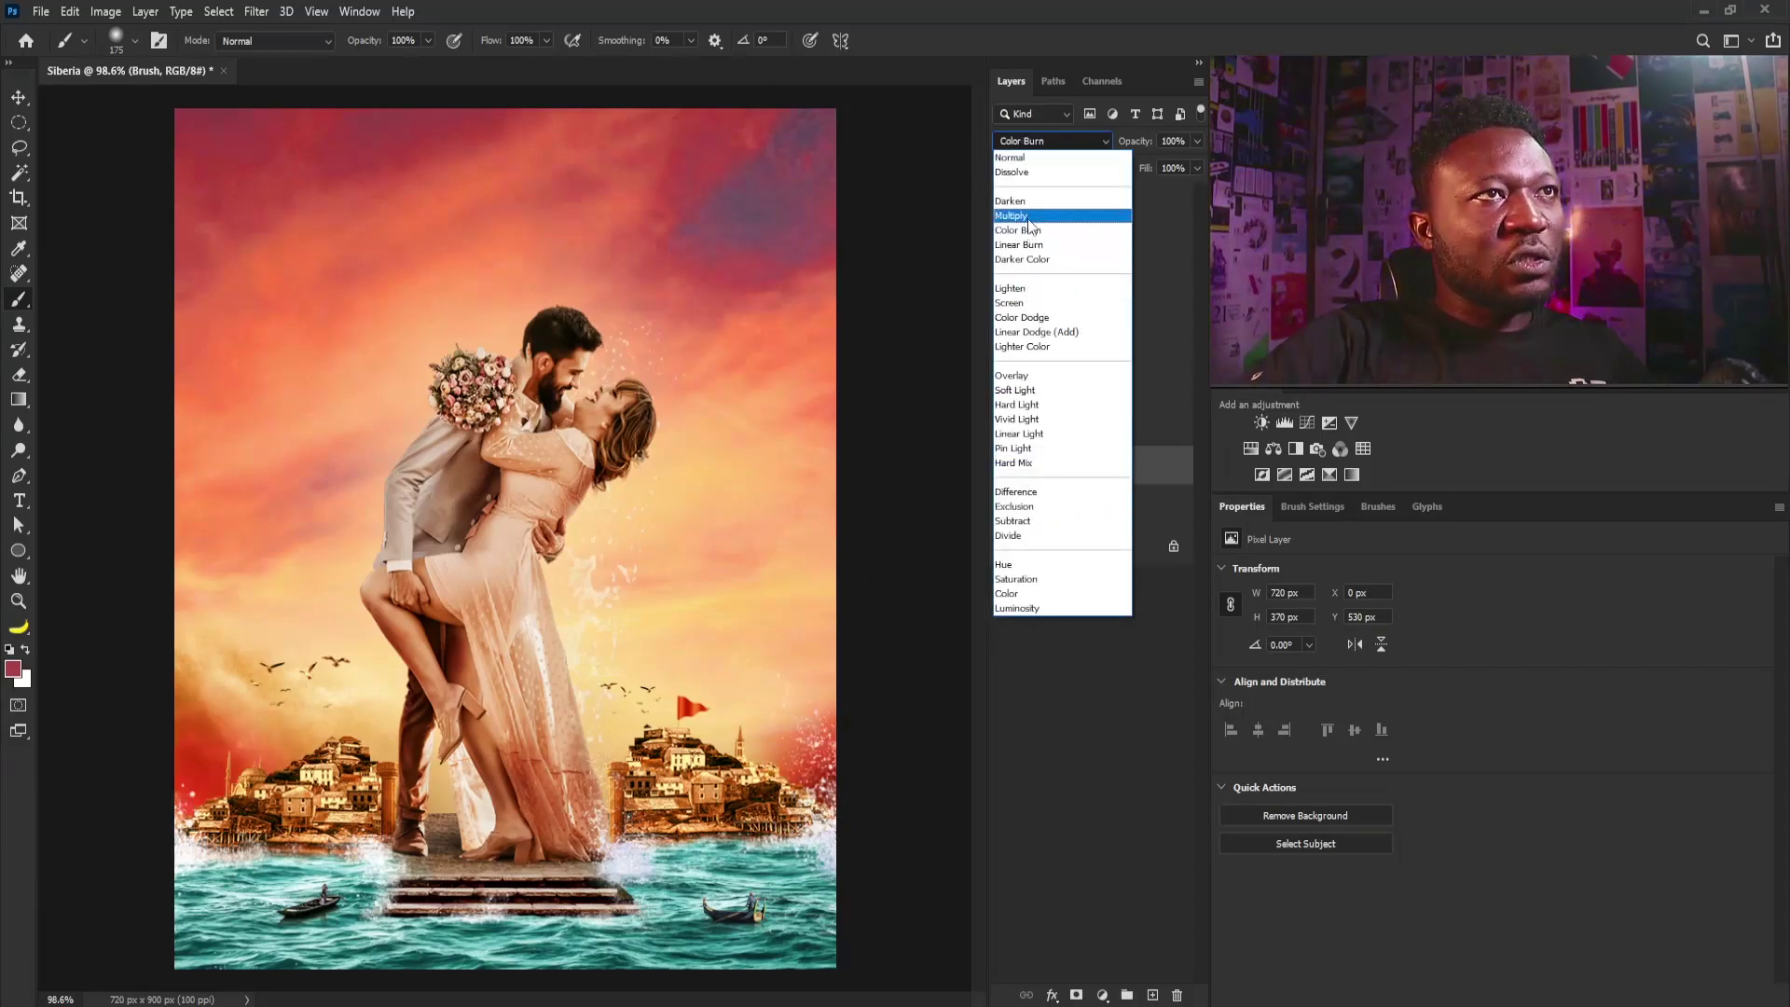
{"action": "left_click", "coordinate": [1010, 215]}
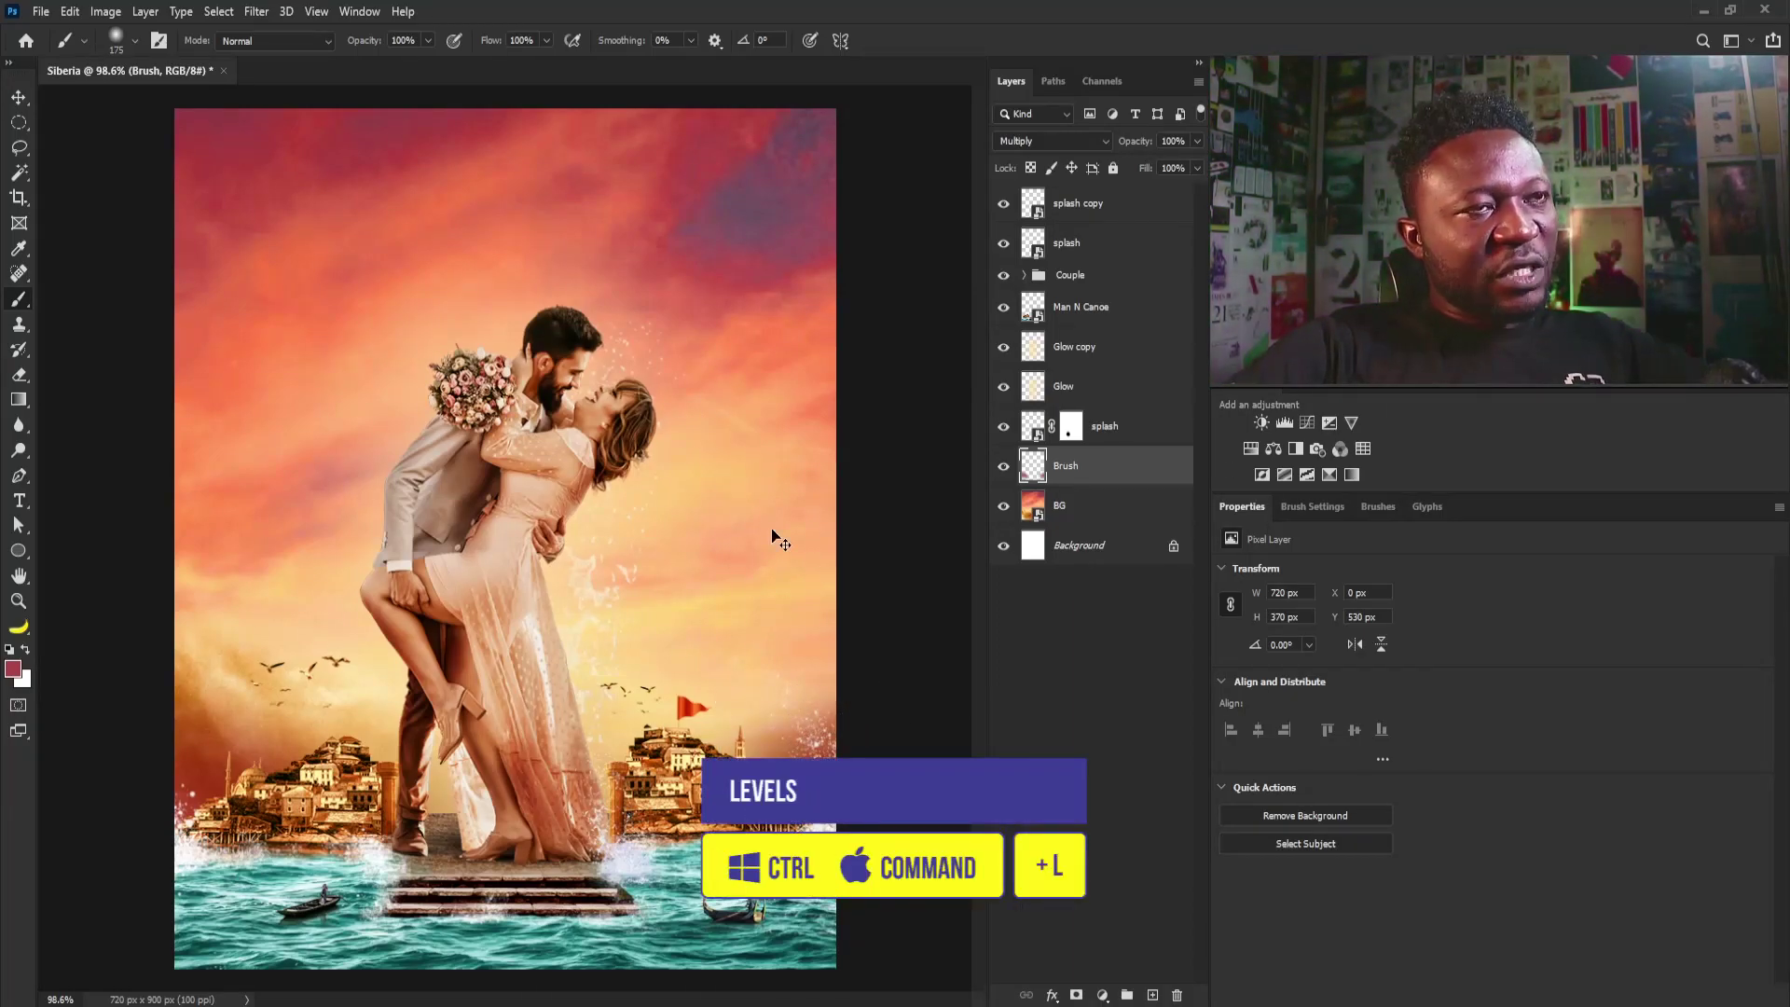
{"action": "key", "text": "ctrl+l"}
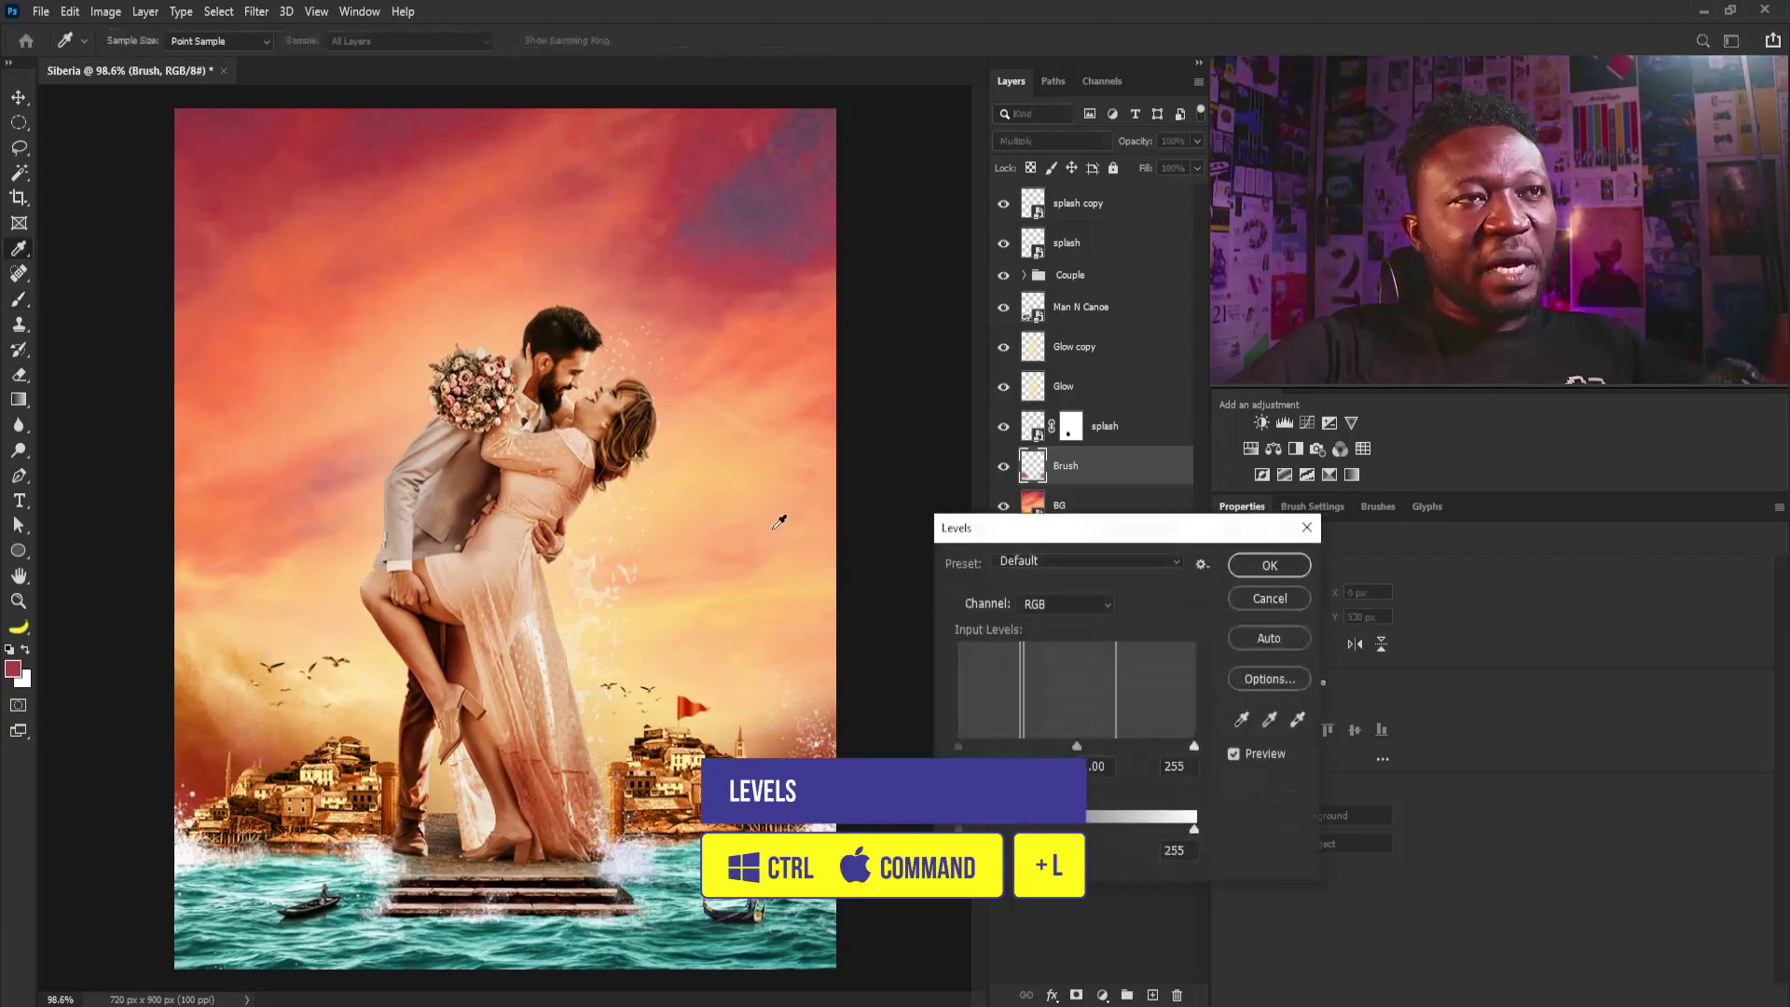
{"action": "left_click_drag", "start_coordinate": [1077, 742], "coordinate": [1113, 752]}
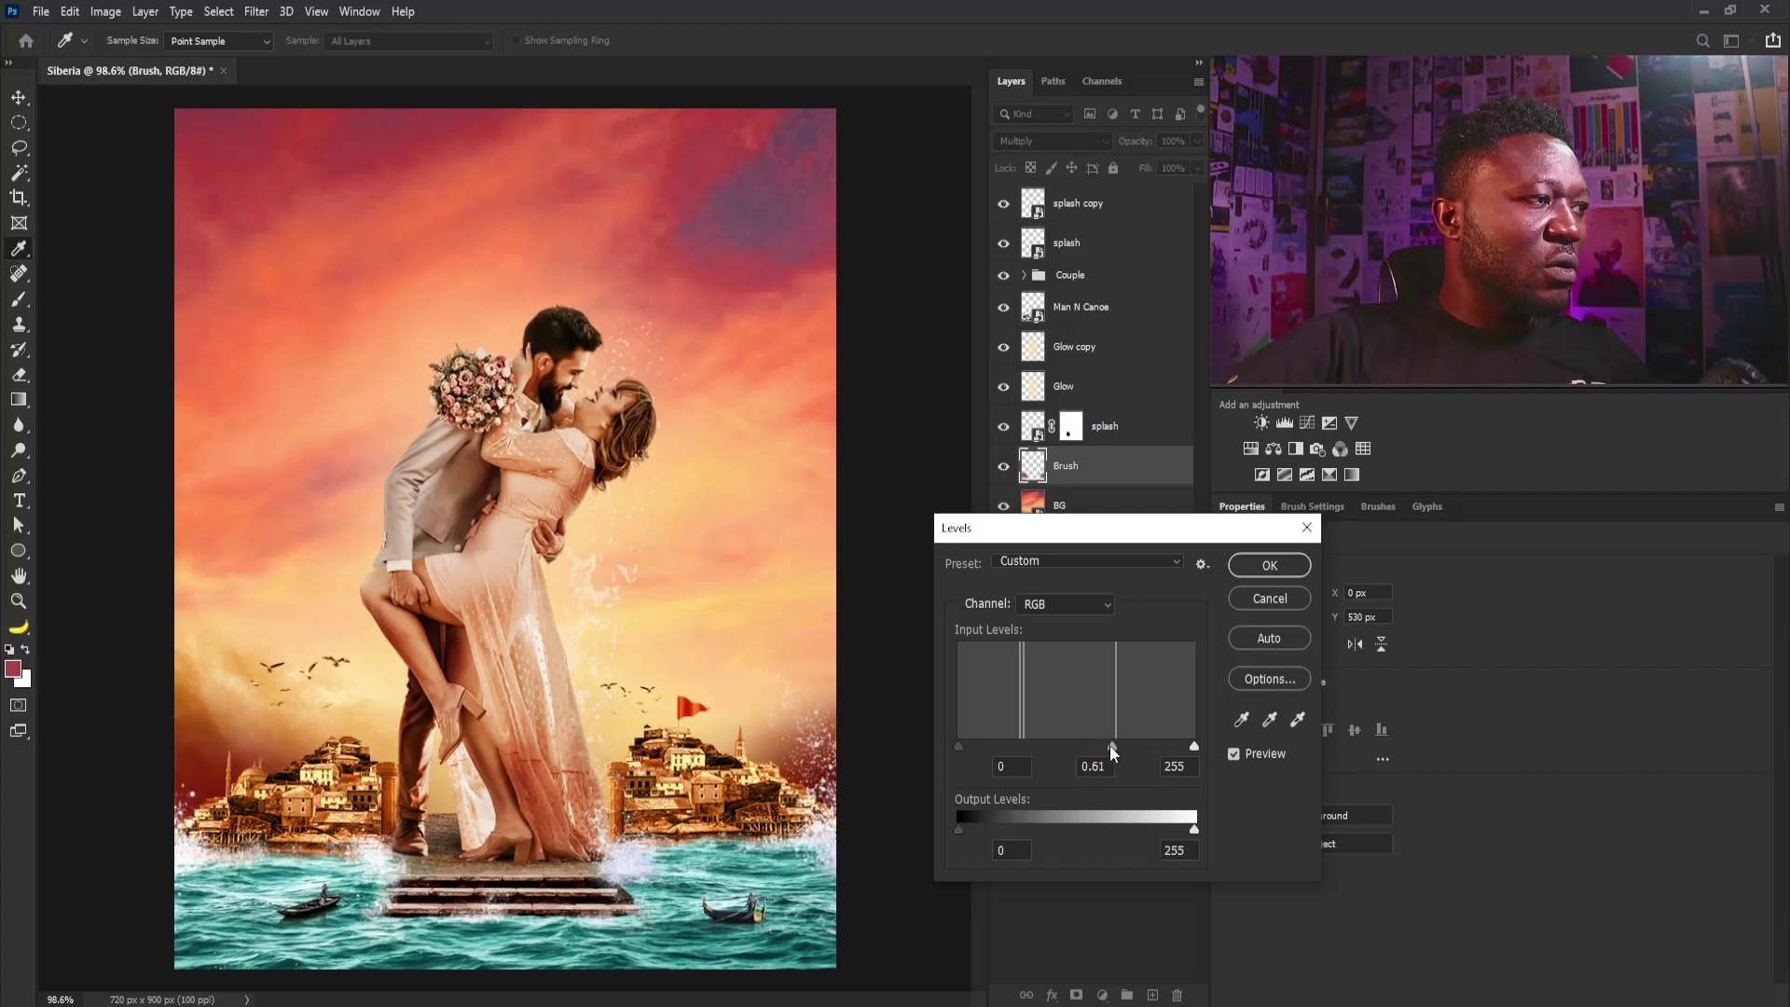
{"action": "left_click", "coordinate": [1269, 565]}
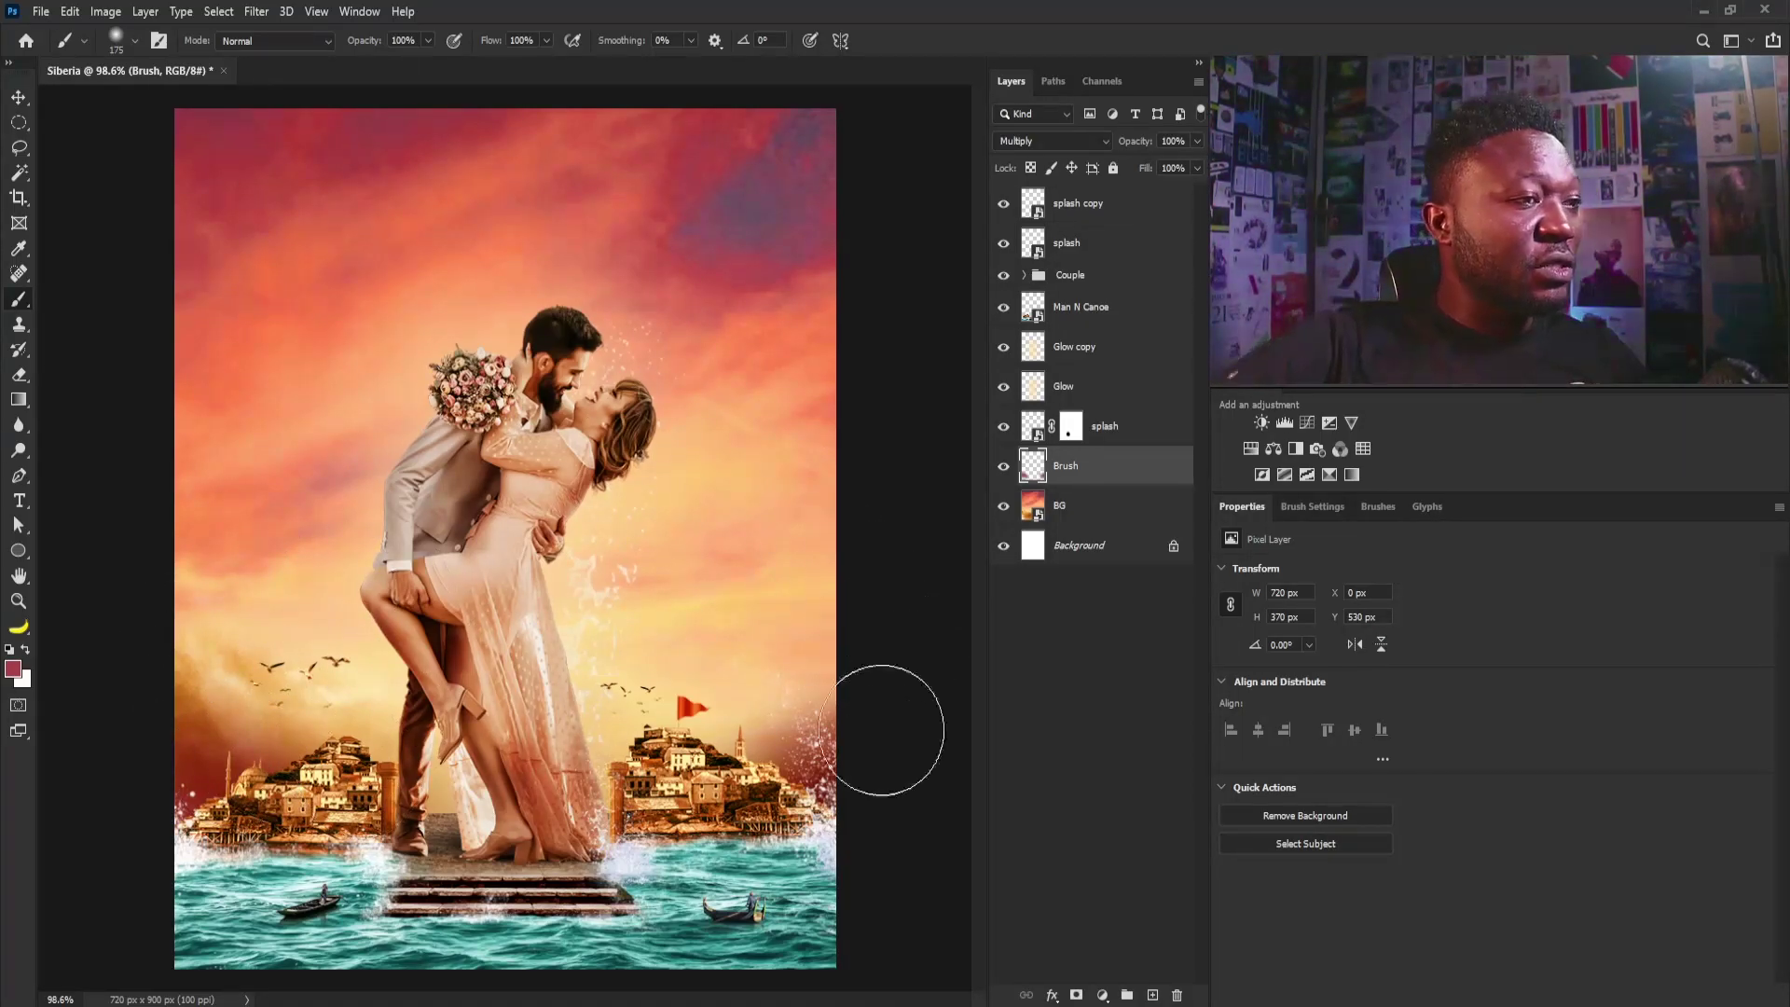
Step: Desaturate the Brush layer with Hue/Saturation, setting the saturation to -35
{"action": "key", "text": "ctrl"}
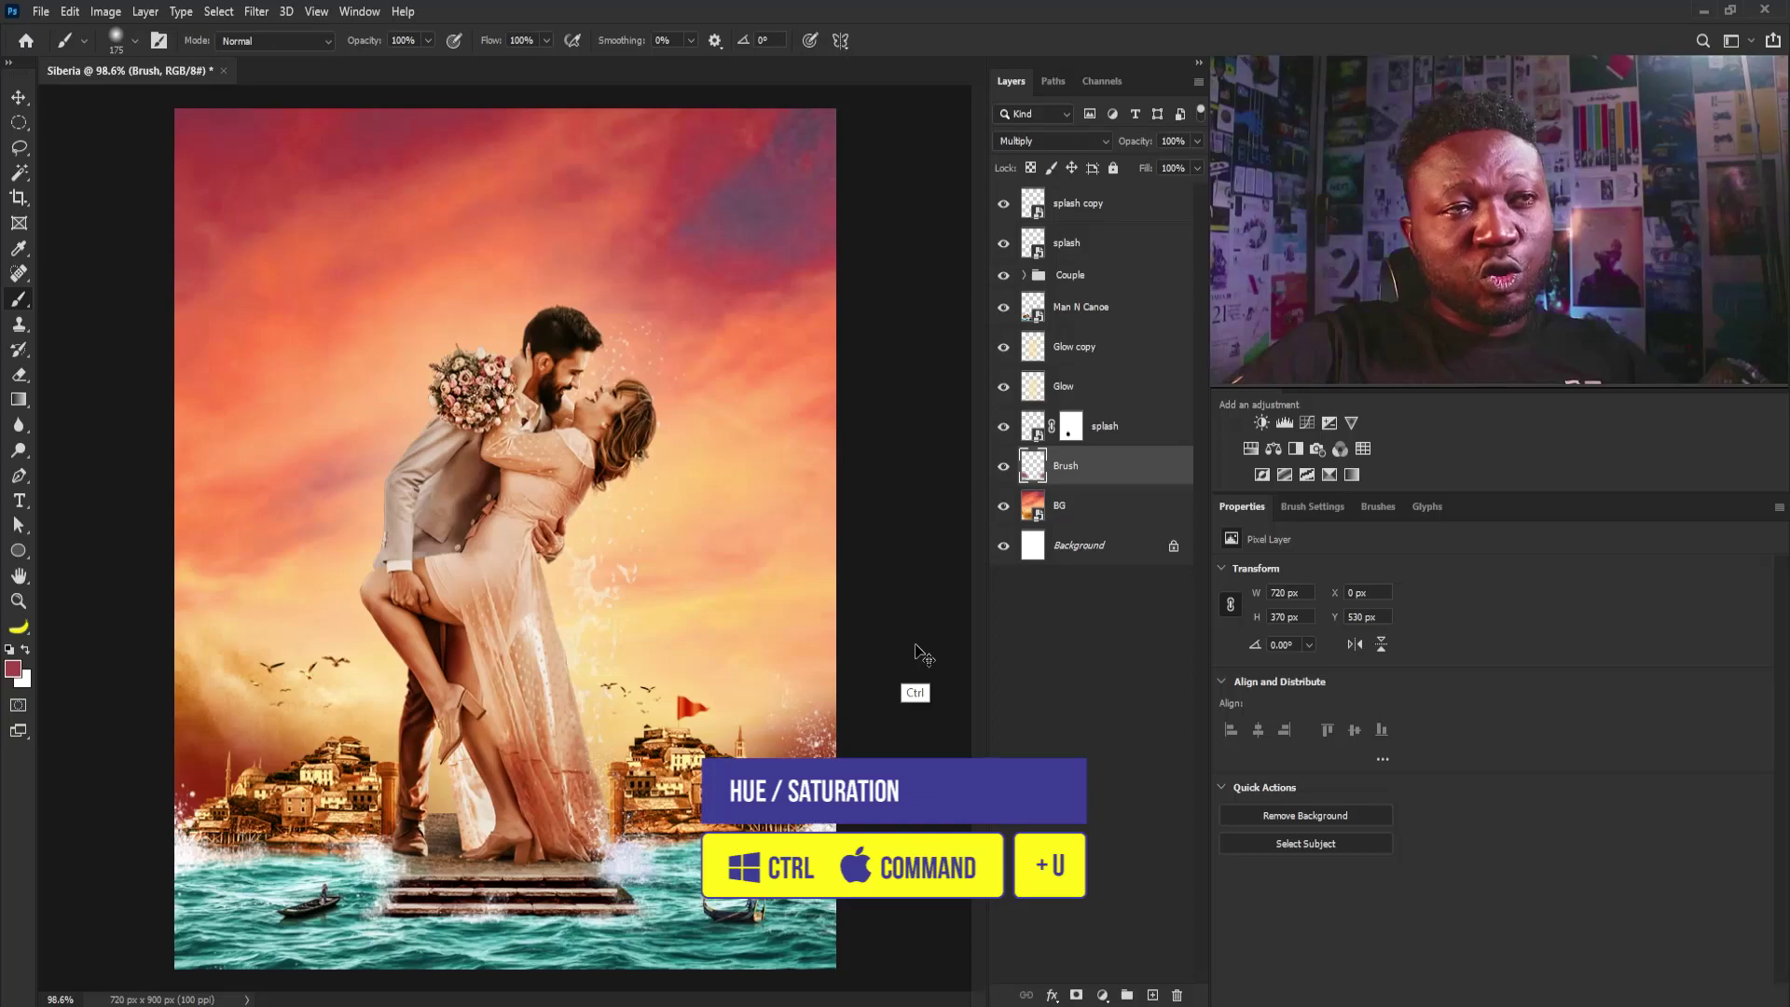
{"action": "key", "text": "ctrl+u"}
{"action": "left_click_drag", "start_coordinate": [1148, 334], "coordinate": [1158, 532]}
{"action": "left_click_drag", "start_coordinate": [1077, 714], "coordinate": [1049, 719]}
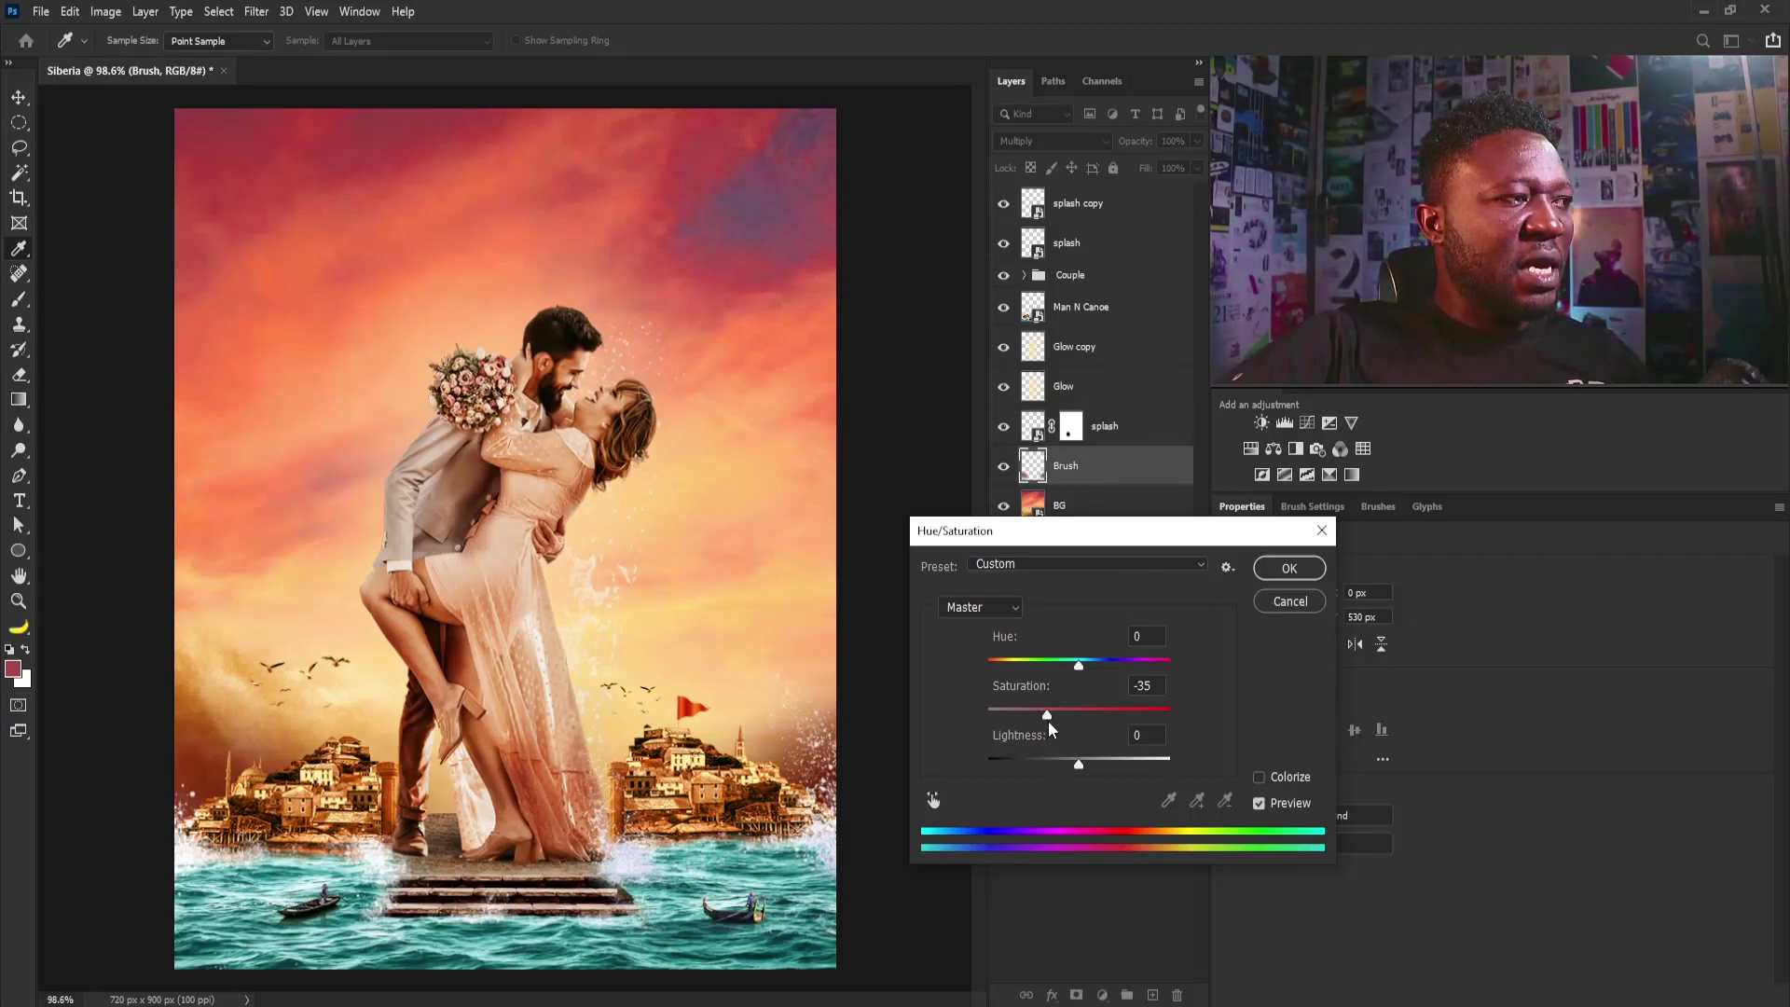
{"action": "left_click", "coordinate": [1289, 568]}
{"action": "key", "text": "b"}
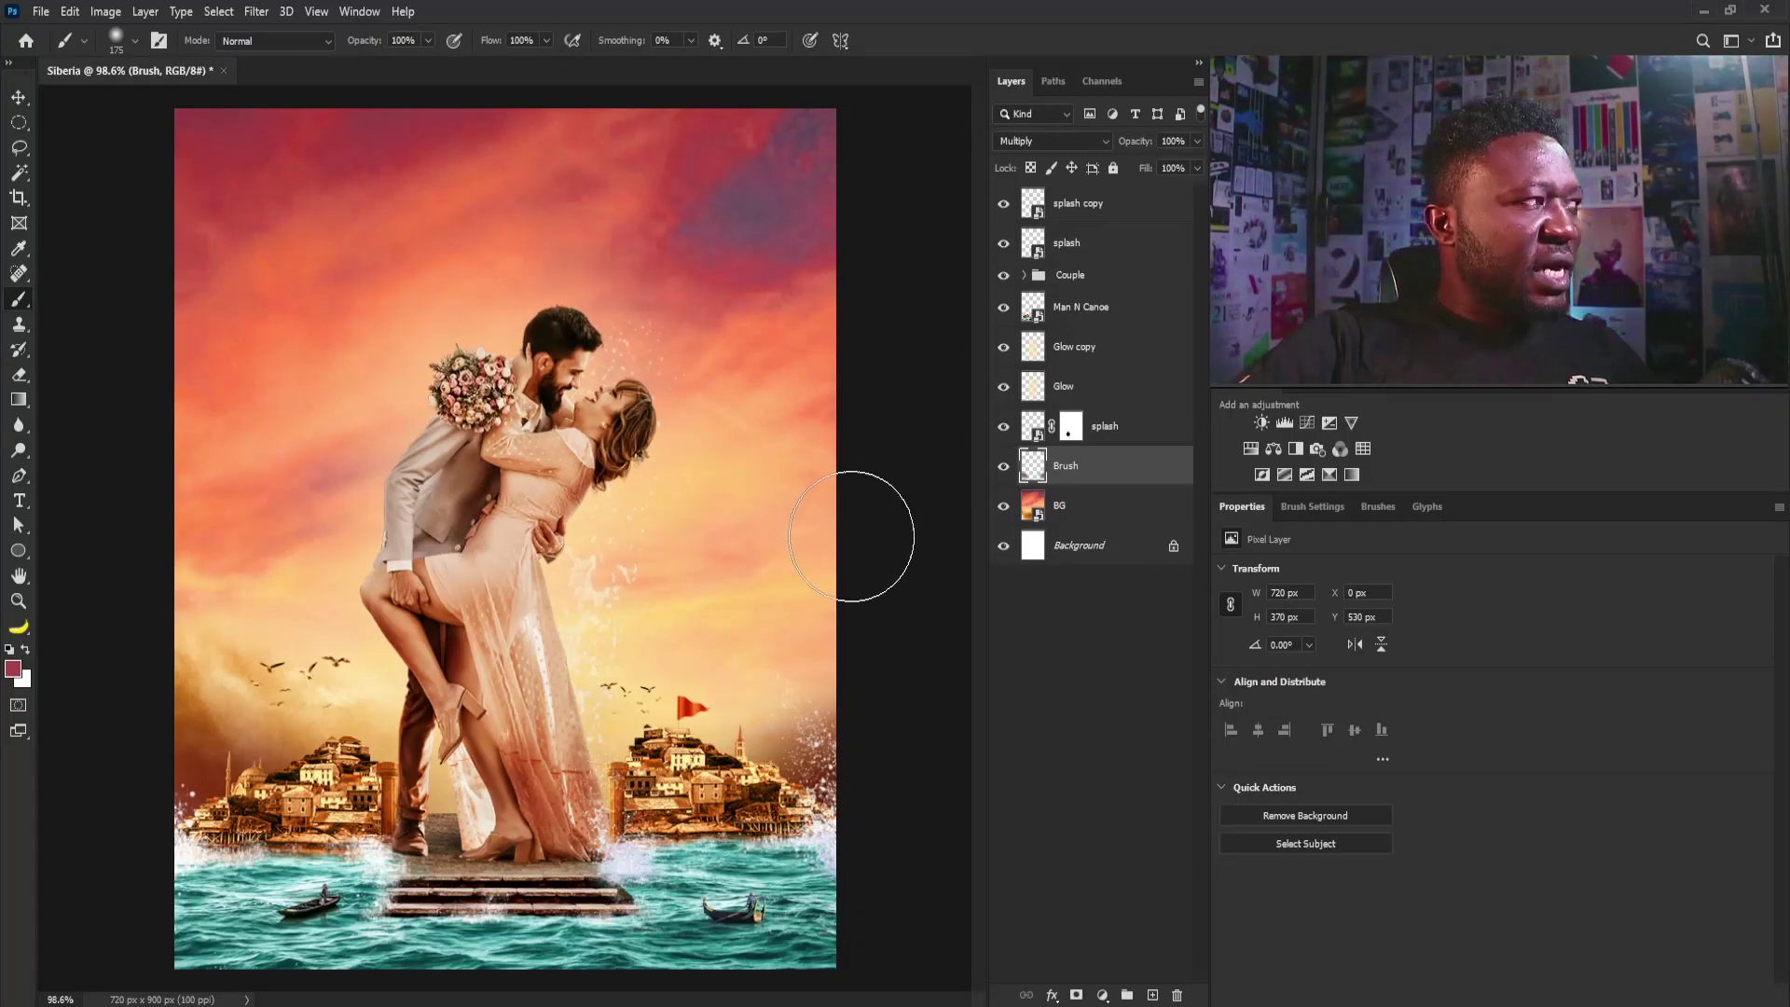
{"action": "key", "text": "v"}
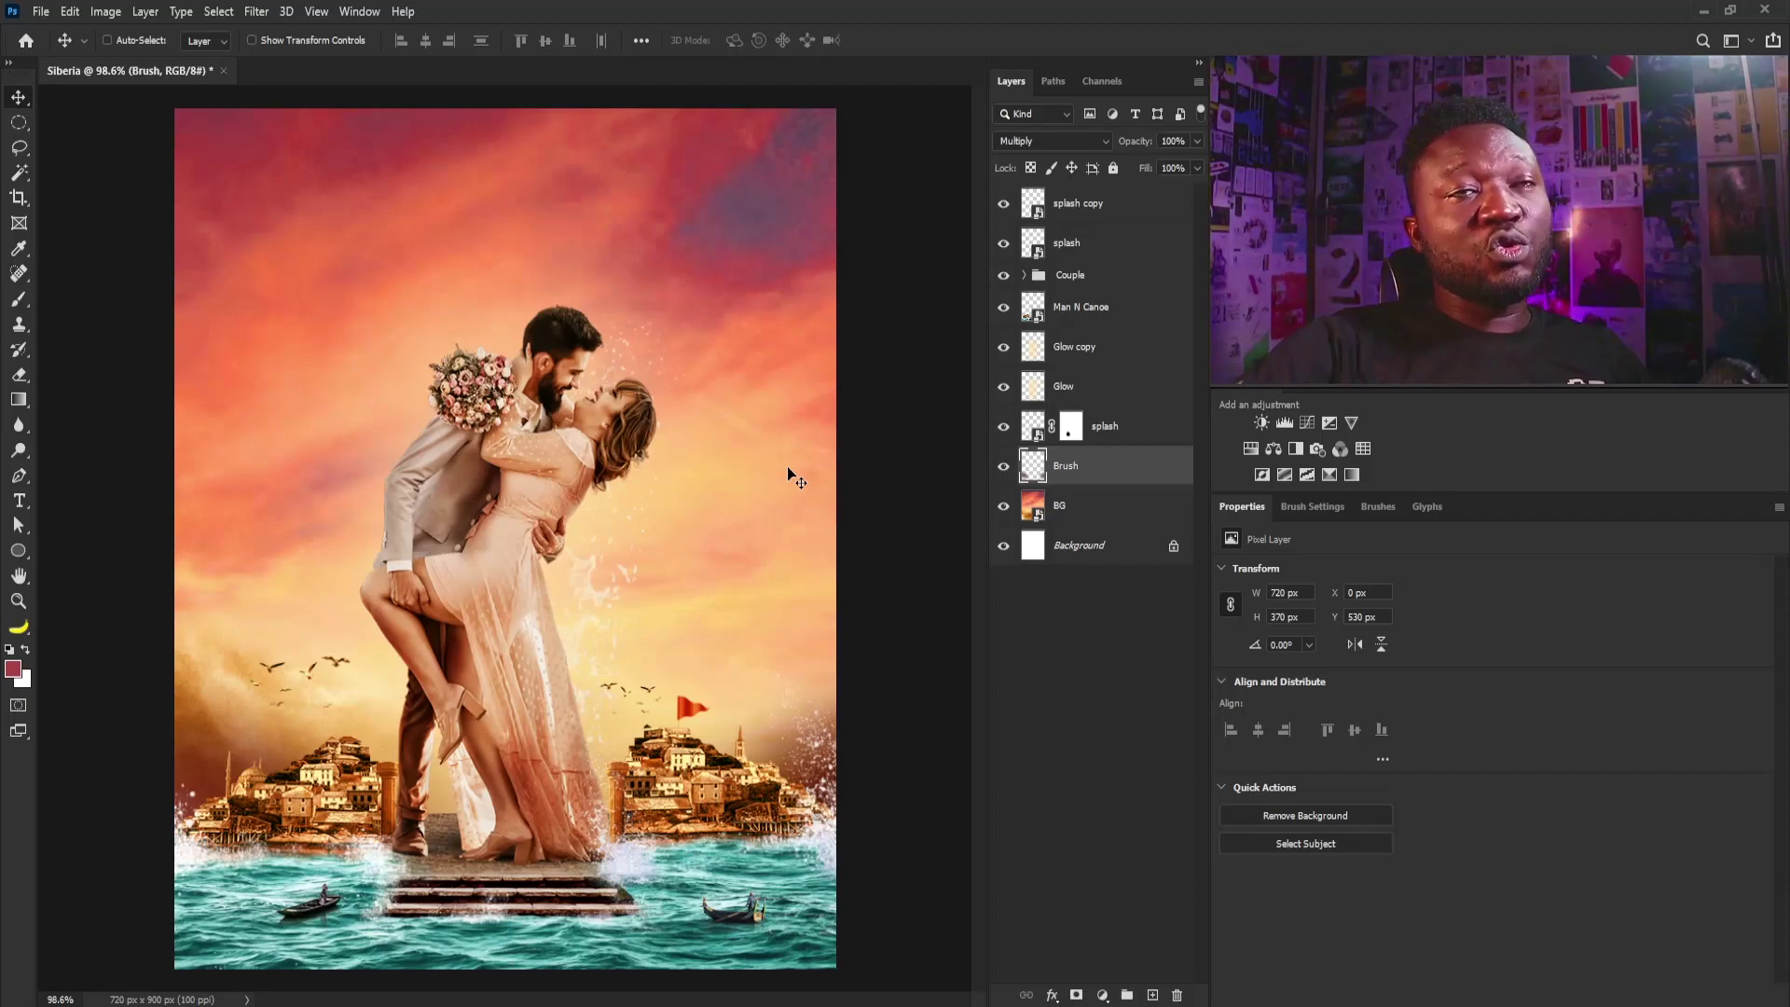
Step: Stamp all visible layers into a new layer above the top splash copy and convert it to a smart object
{"action": "left_click", "coordinate": [1092, 205]}
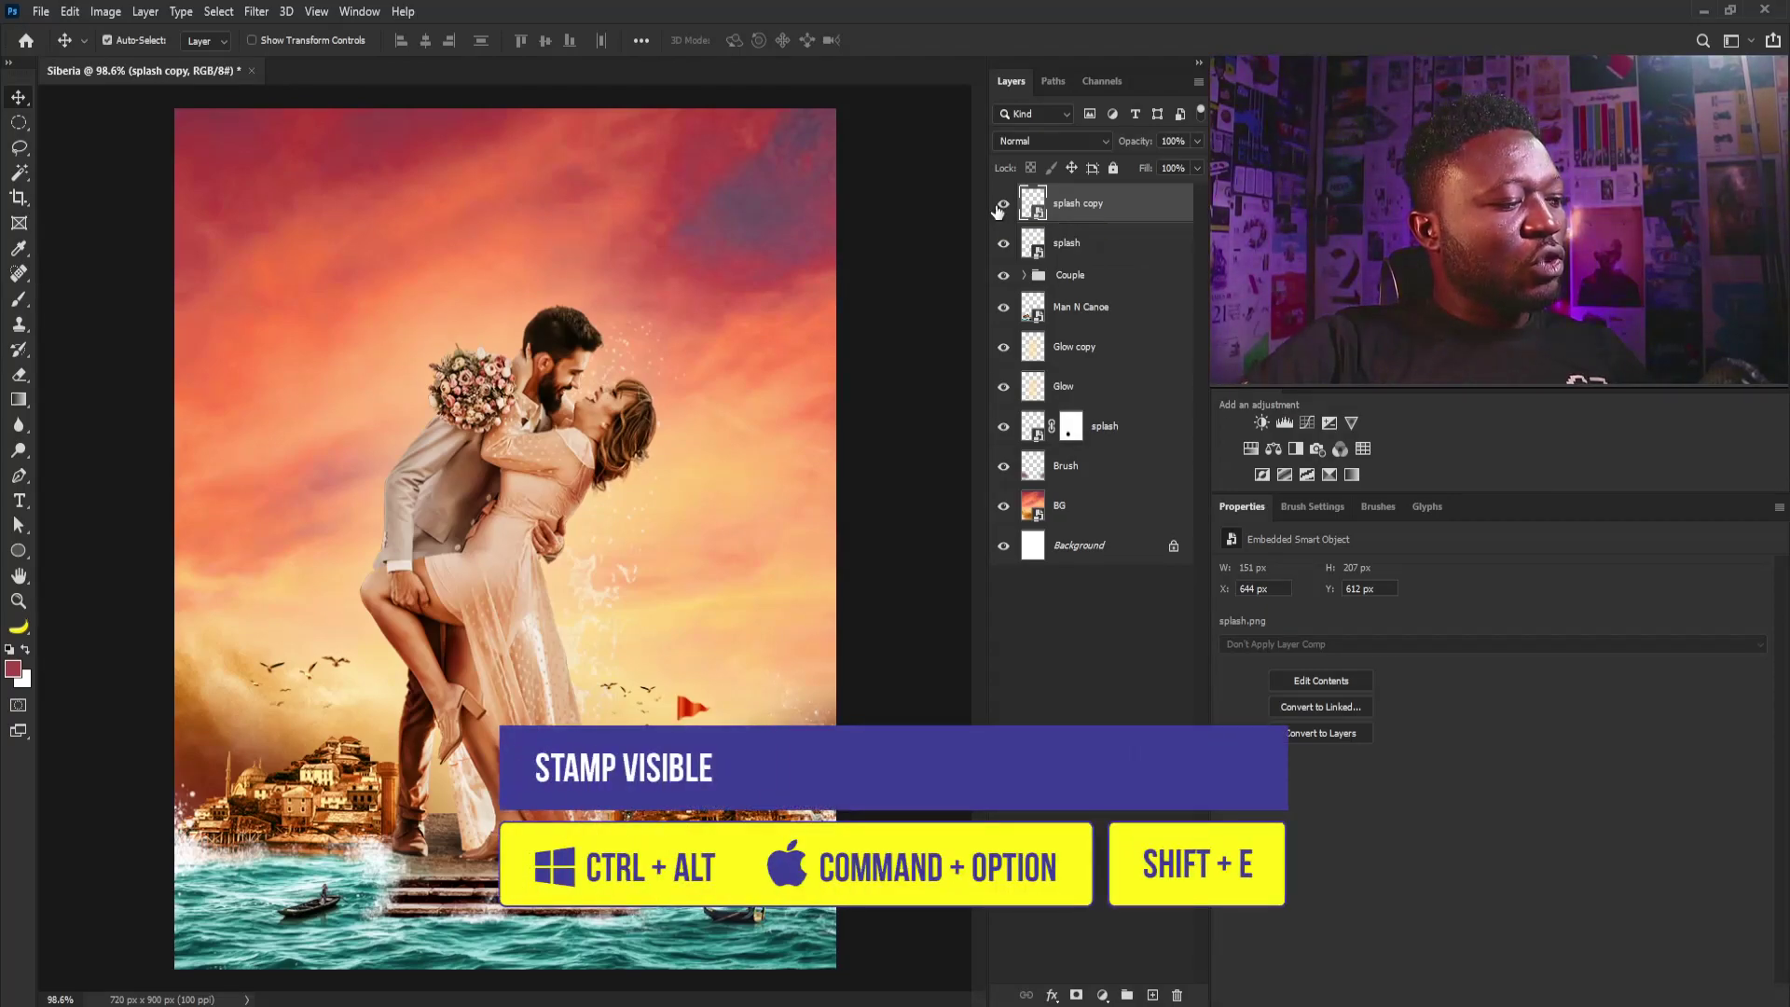
{"action": "key", "text": "ctrl+alt+shift+e"}
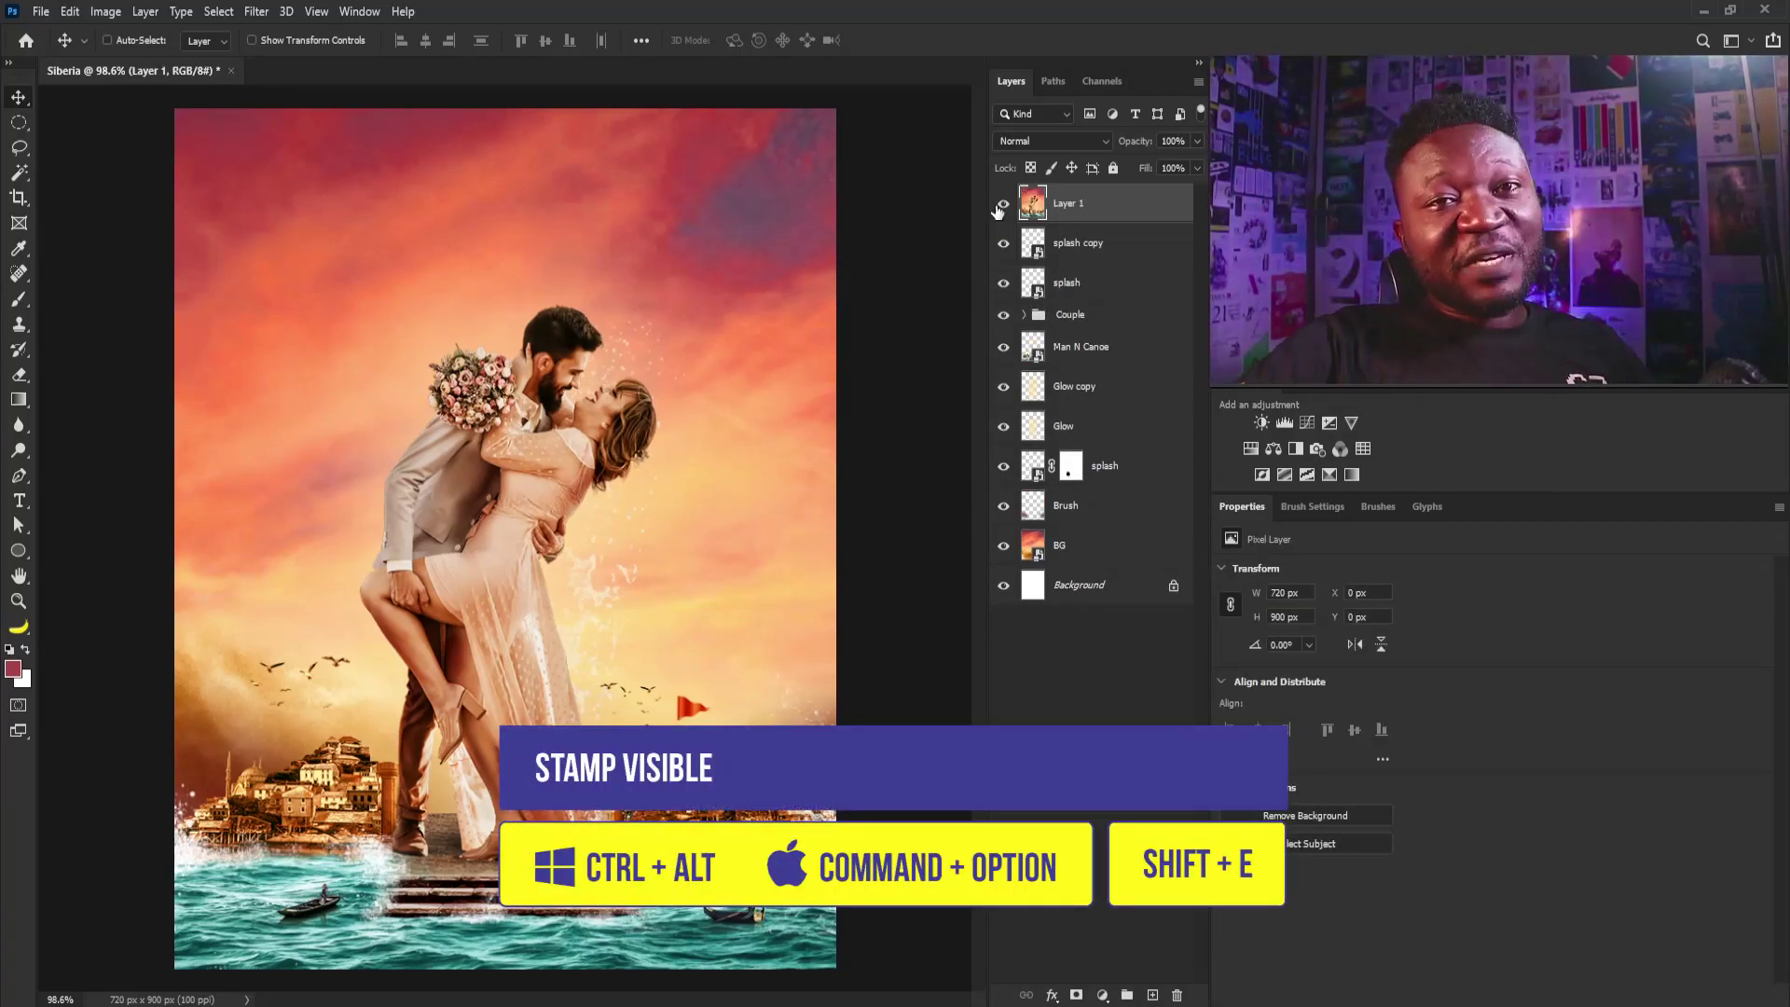
{"action": "right_click", "coordinate": [1084, 207]}
{"action": "left_click", "coordinate": [1150, 449]}
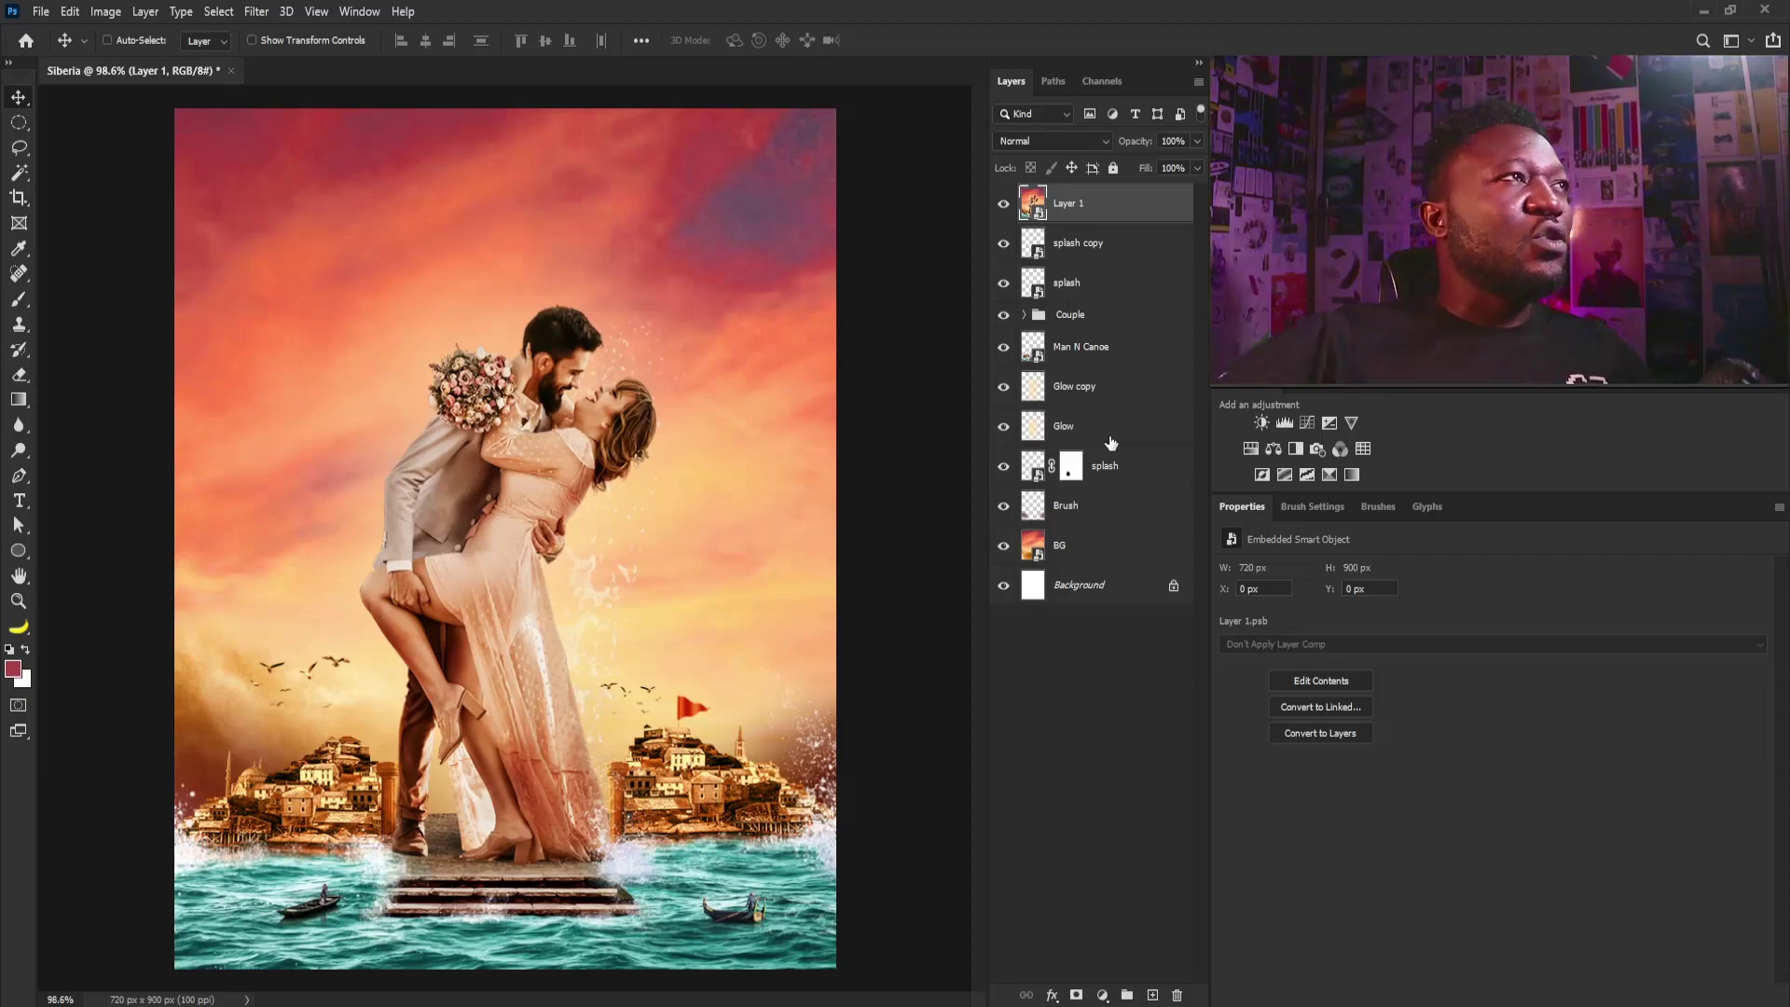
Step: Start a Camera Raw Filter on the stamped smart object with Exposure at +0.05 and Contrast at +18
{"action": "left_click", "coordinate": [256, 11]}
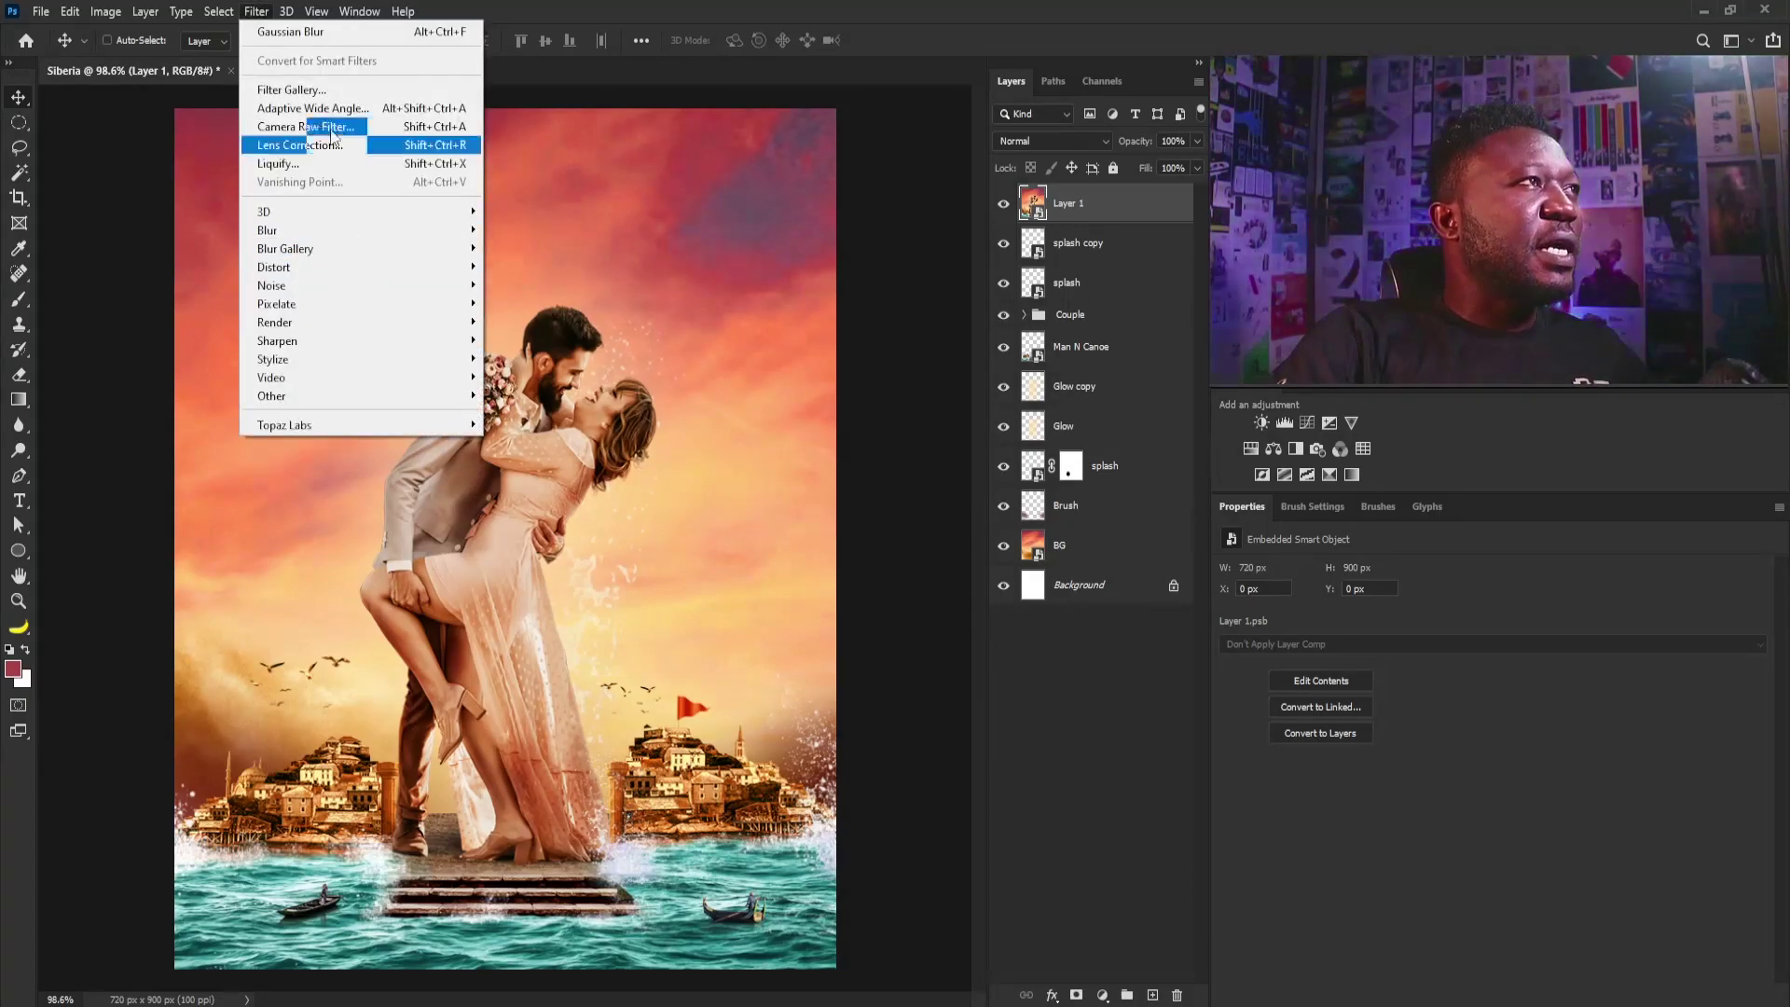
{"action": "left_click", "coordinate": [357, 133]}
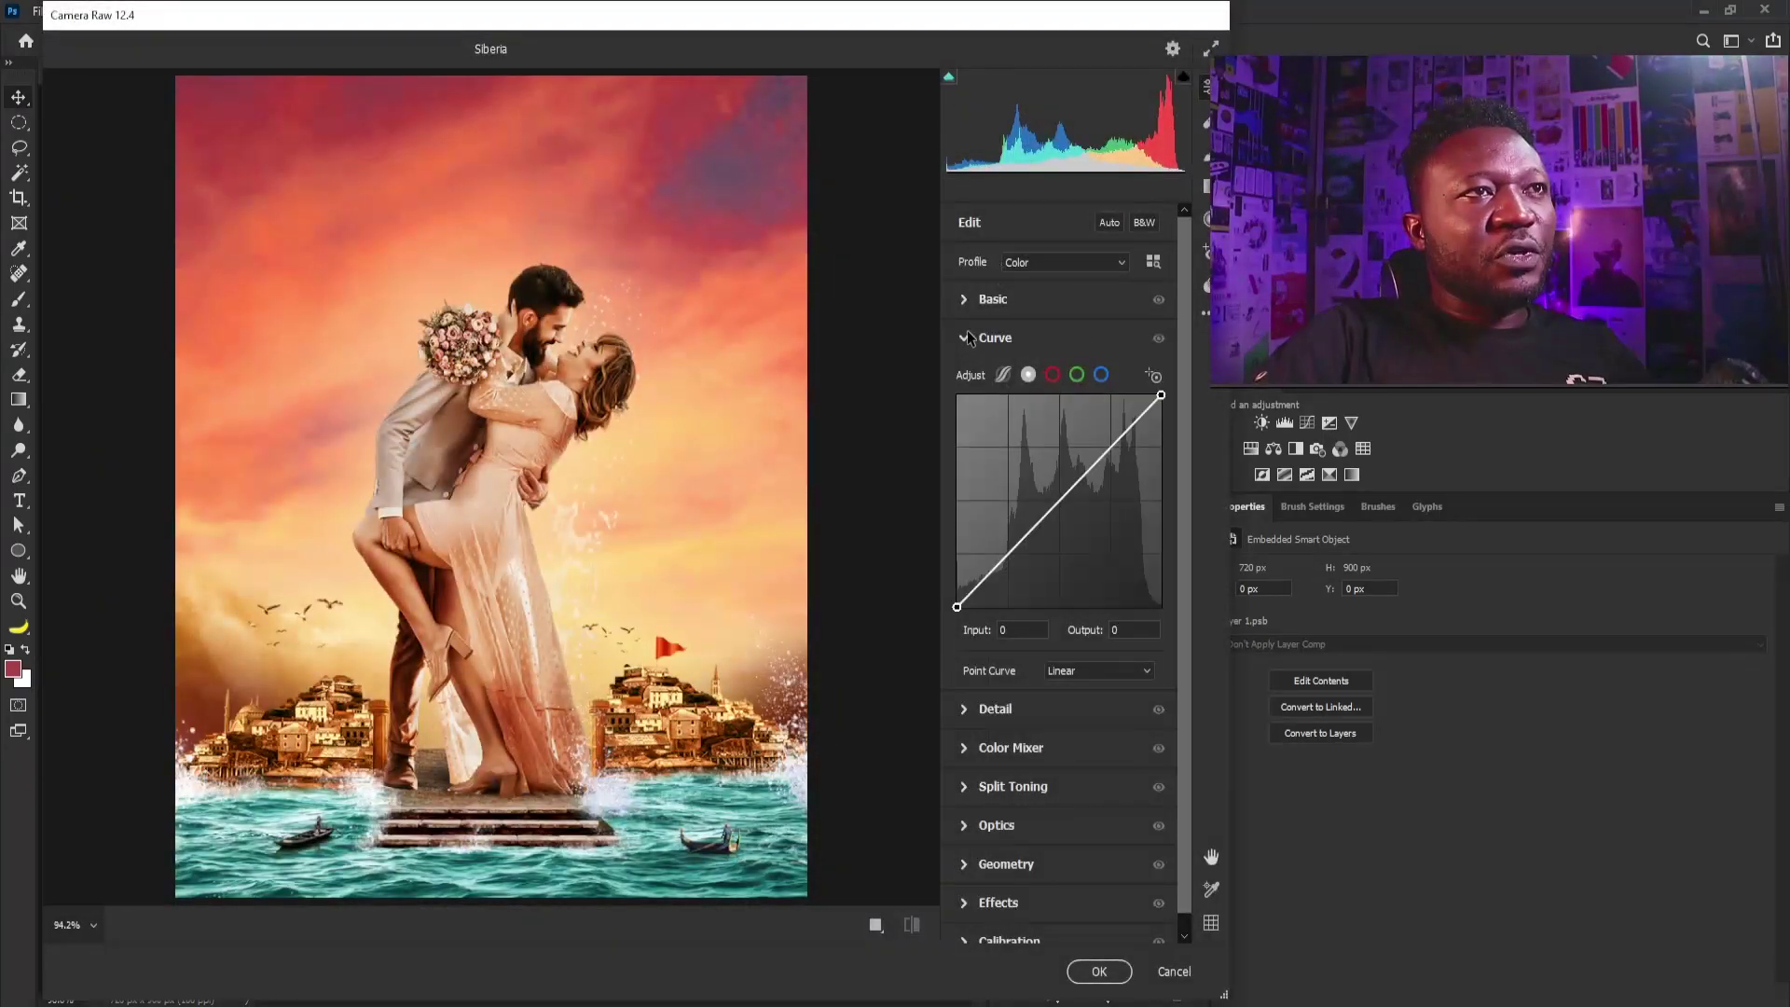
{"action": "left_click", "coordinate": [965, 338]}
{"action": "left_click", "coordinate": [970, 299]}
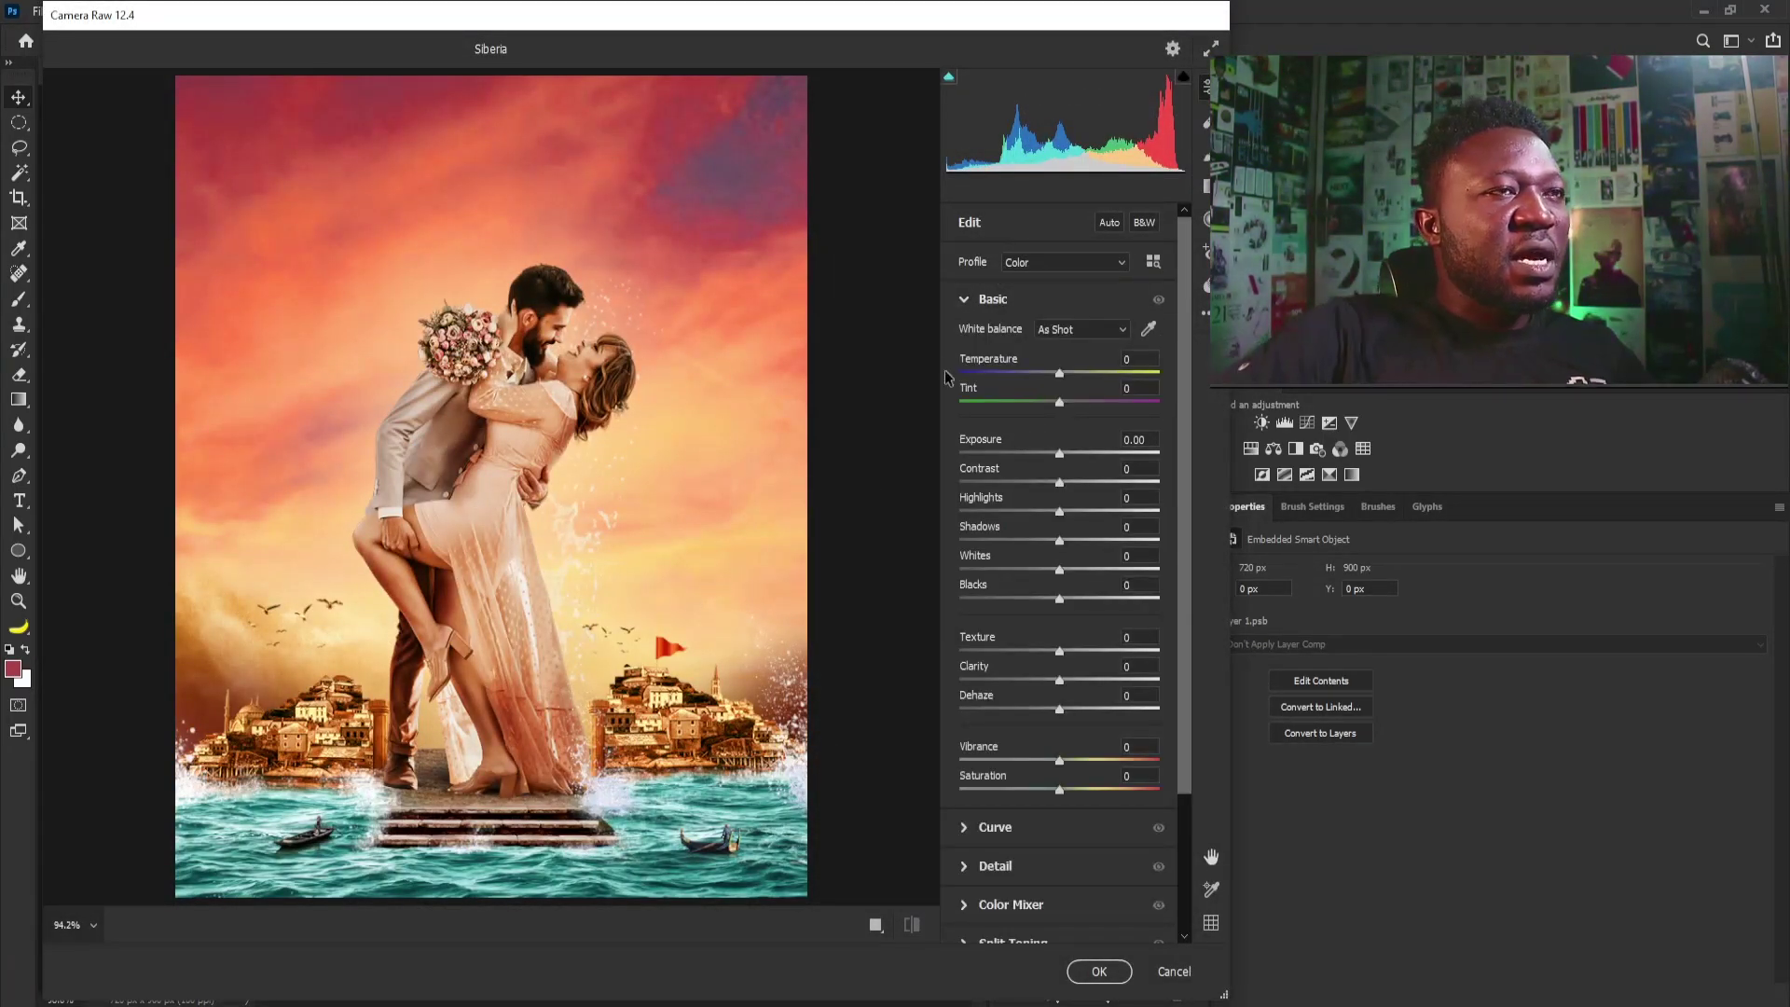
{"action": "left_click", "coordinate": [1060, 453]}
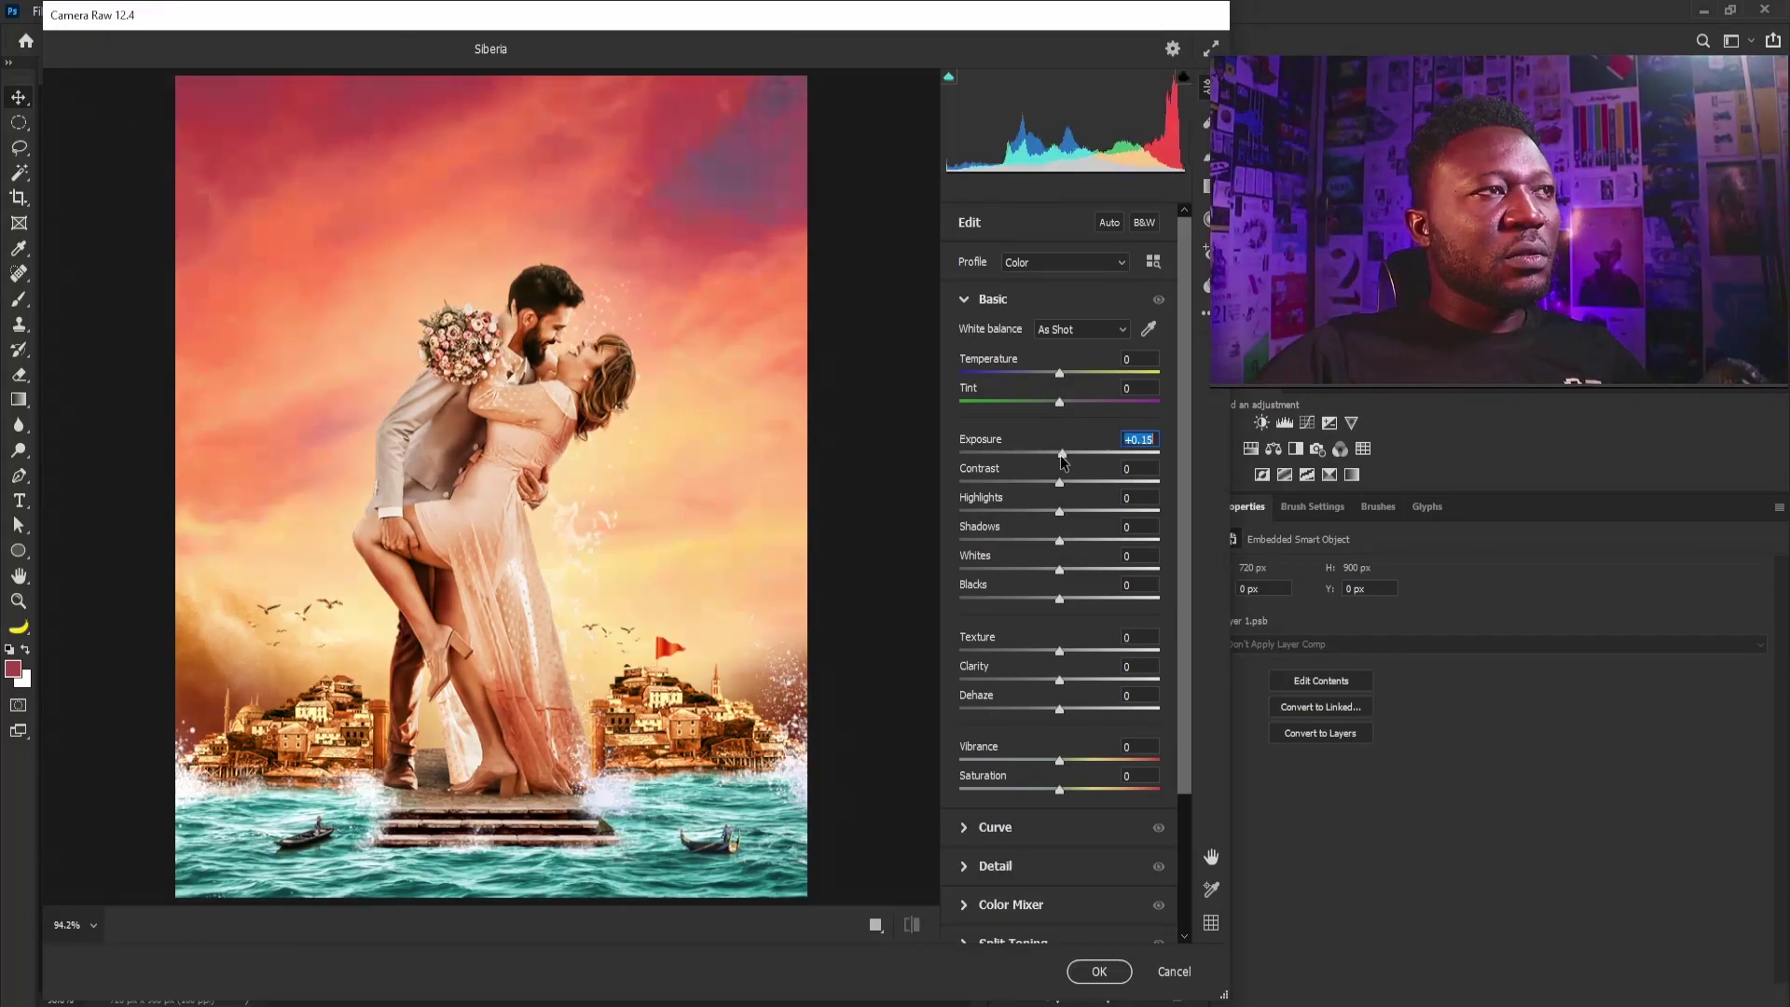
{"action": "mouse_move", "coordinate": [1061, 485]}
{"action": "left_mouse_down"}
{"action": "mouse_move", "coordinate": [1086, 491]}
{"action": "mouse_move", "coordinate": [1070, 489]}
{"action": "left_mouse_up"}
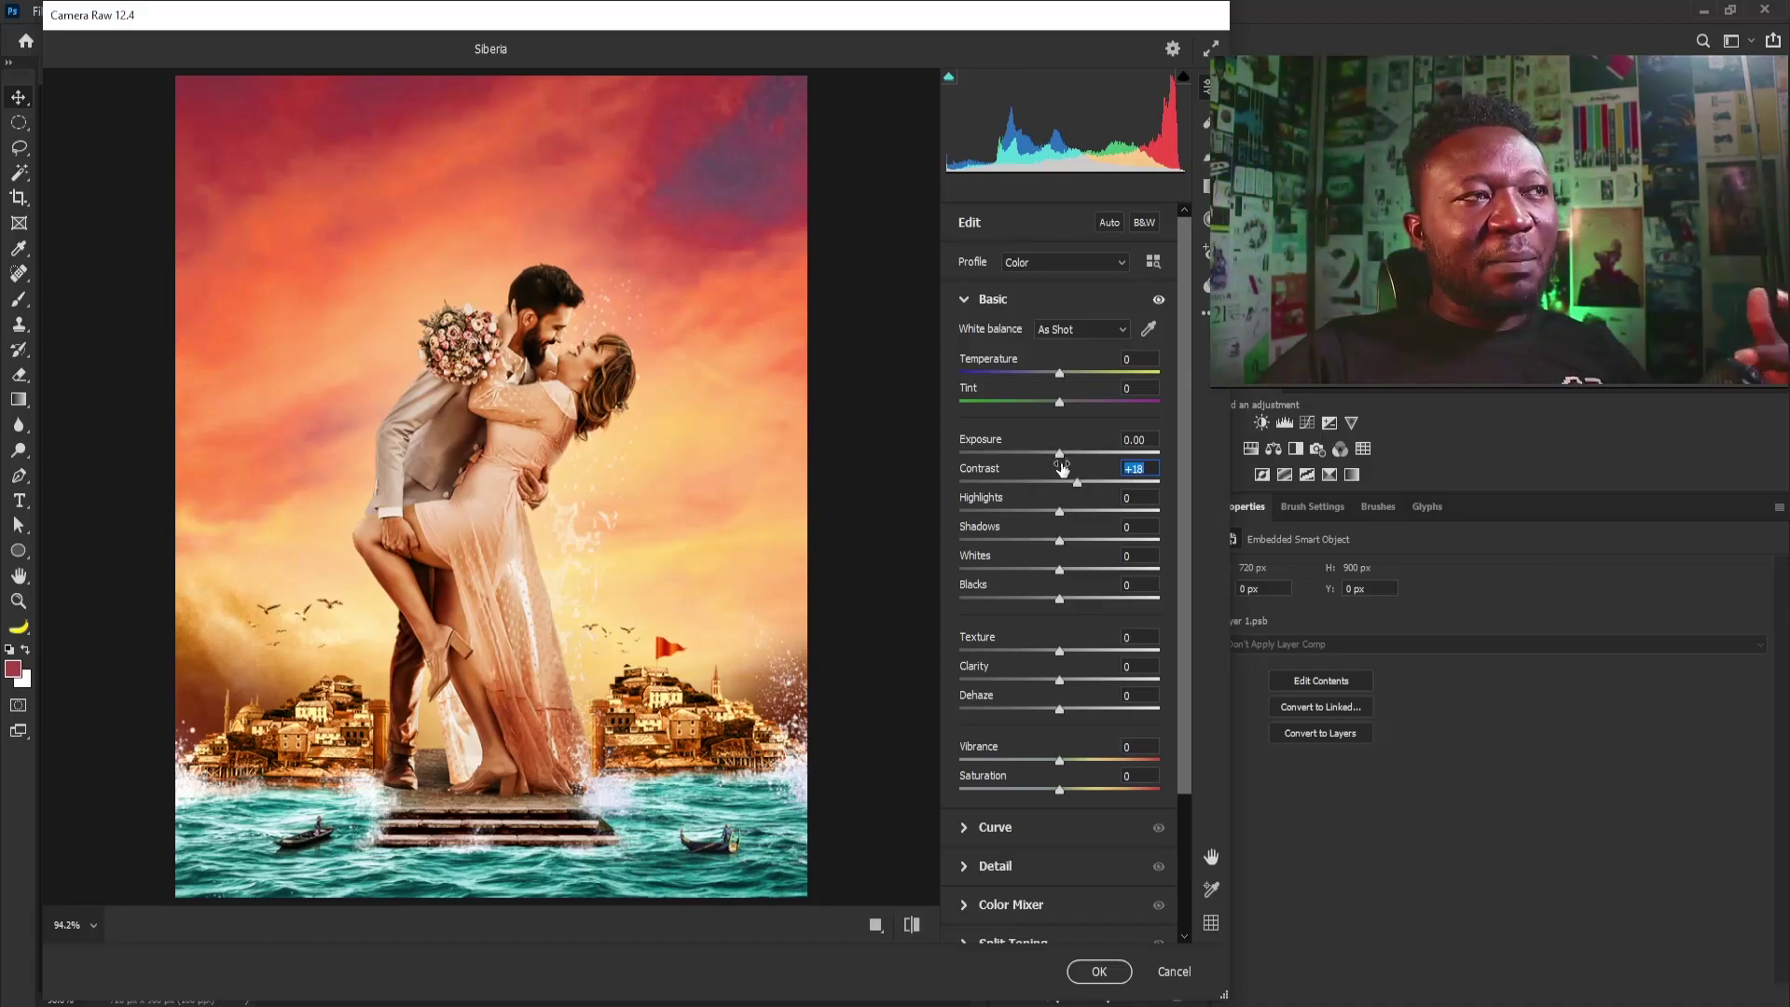
{"action": "left_click_drag", "start_coordinate": [1059, 452], "coordinate": [1061, 455]}
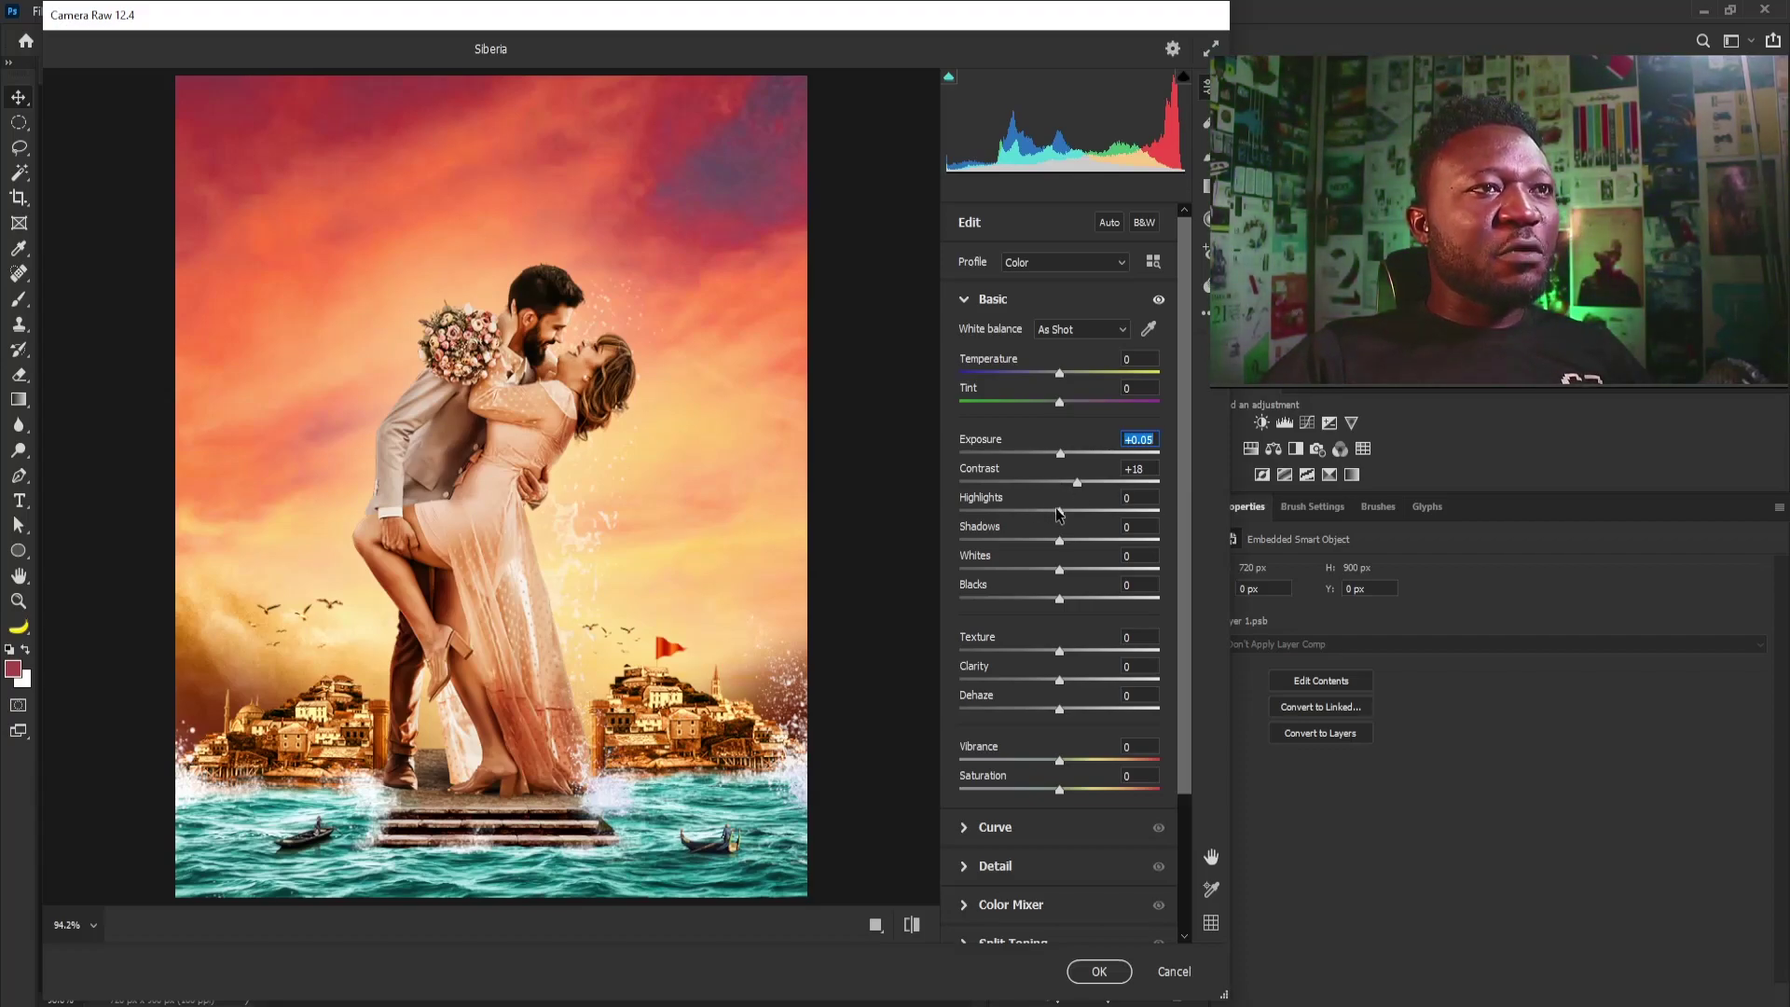
Step: Set the Camera Raw Highlights to -25, Shadows to -8 and Whites to +6
{"action": "left_click_drag", "start_coordinate": [1059, 511], "coordinate": [1034, 512]}
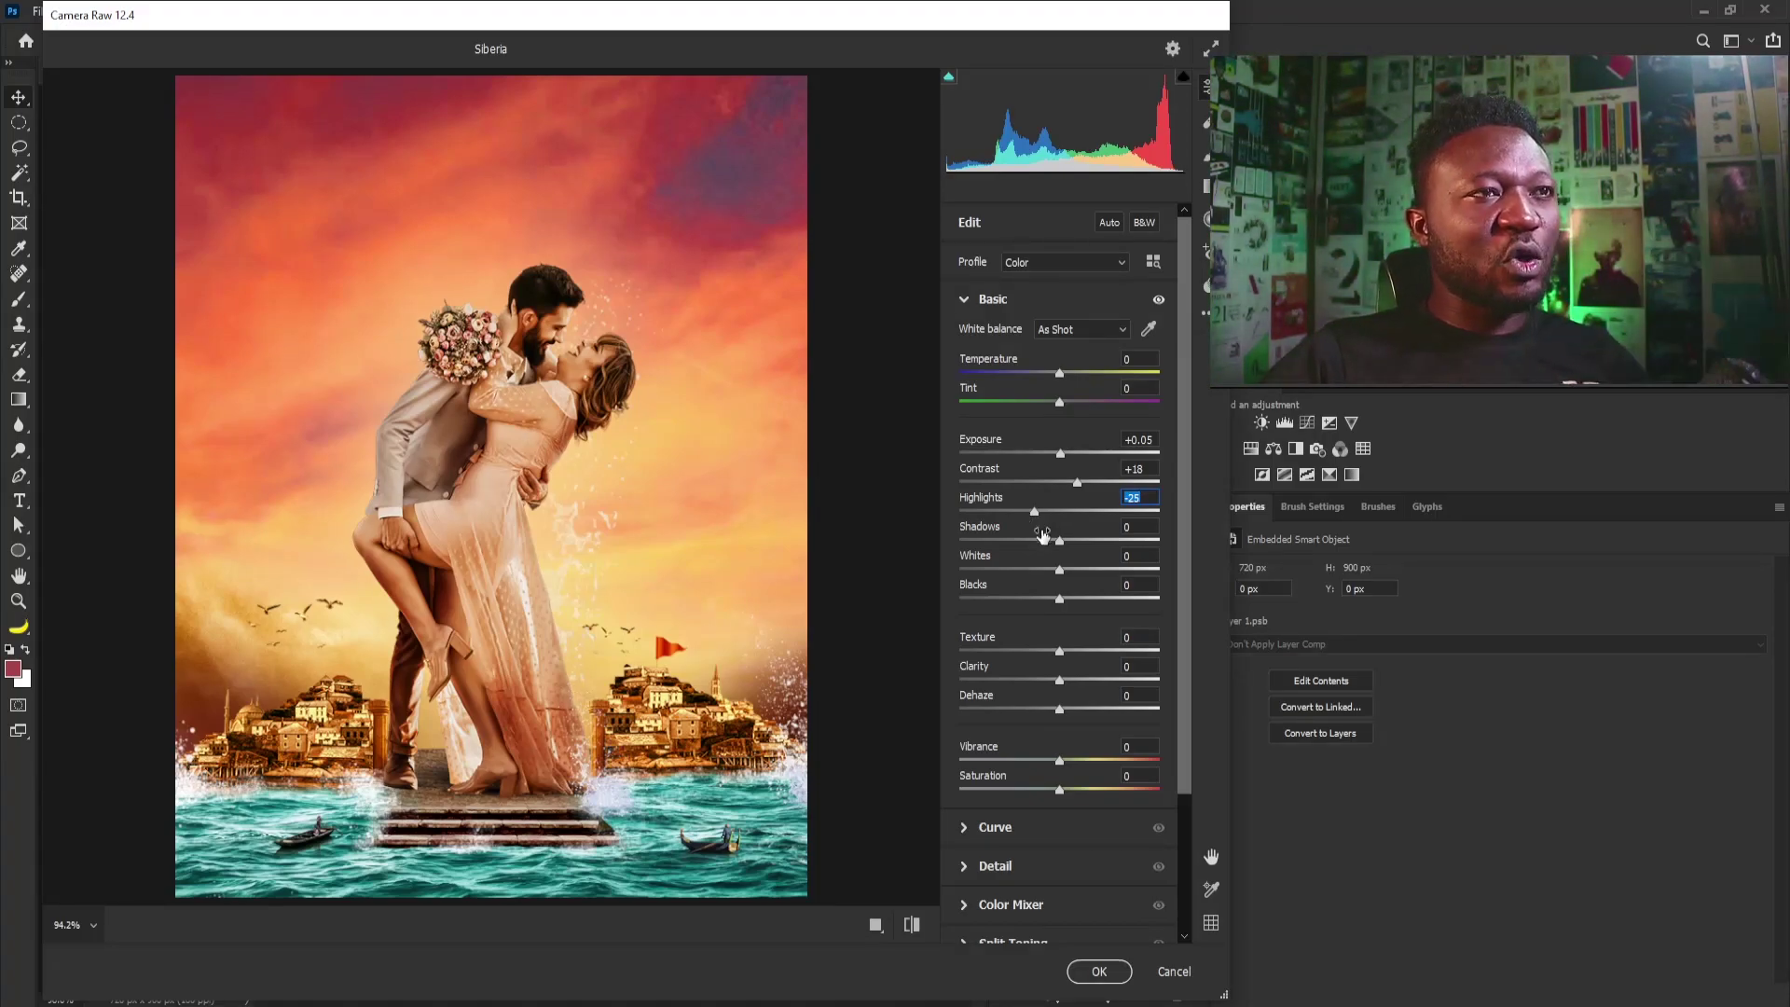
{"action": "left_click_drag", "start_coordinate": [1059, 540], "coordinate": [1050, 539]}
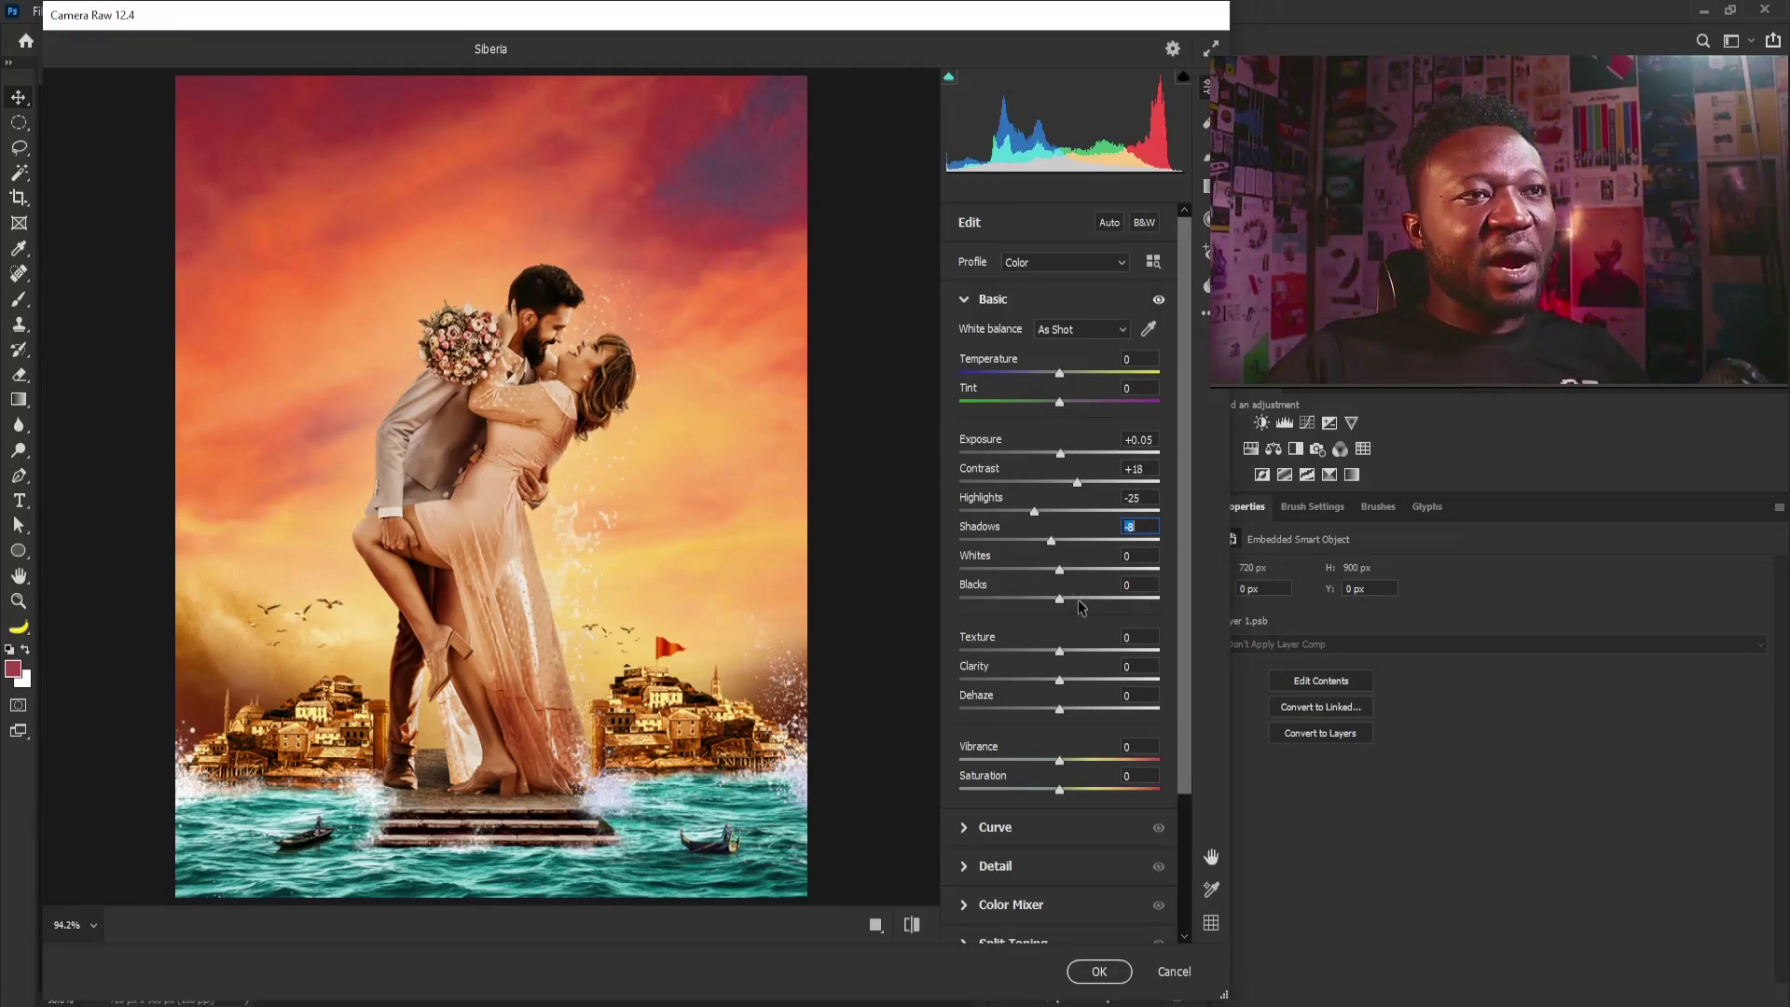
{"action": "left_click_drag", "start_coordinate": [1060, 570], "coordinate": [1065, 578]}
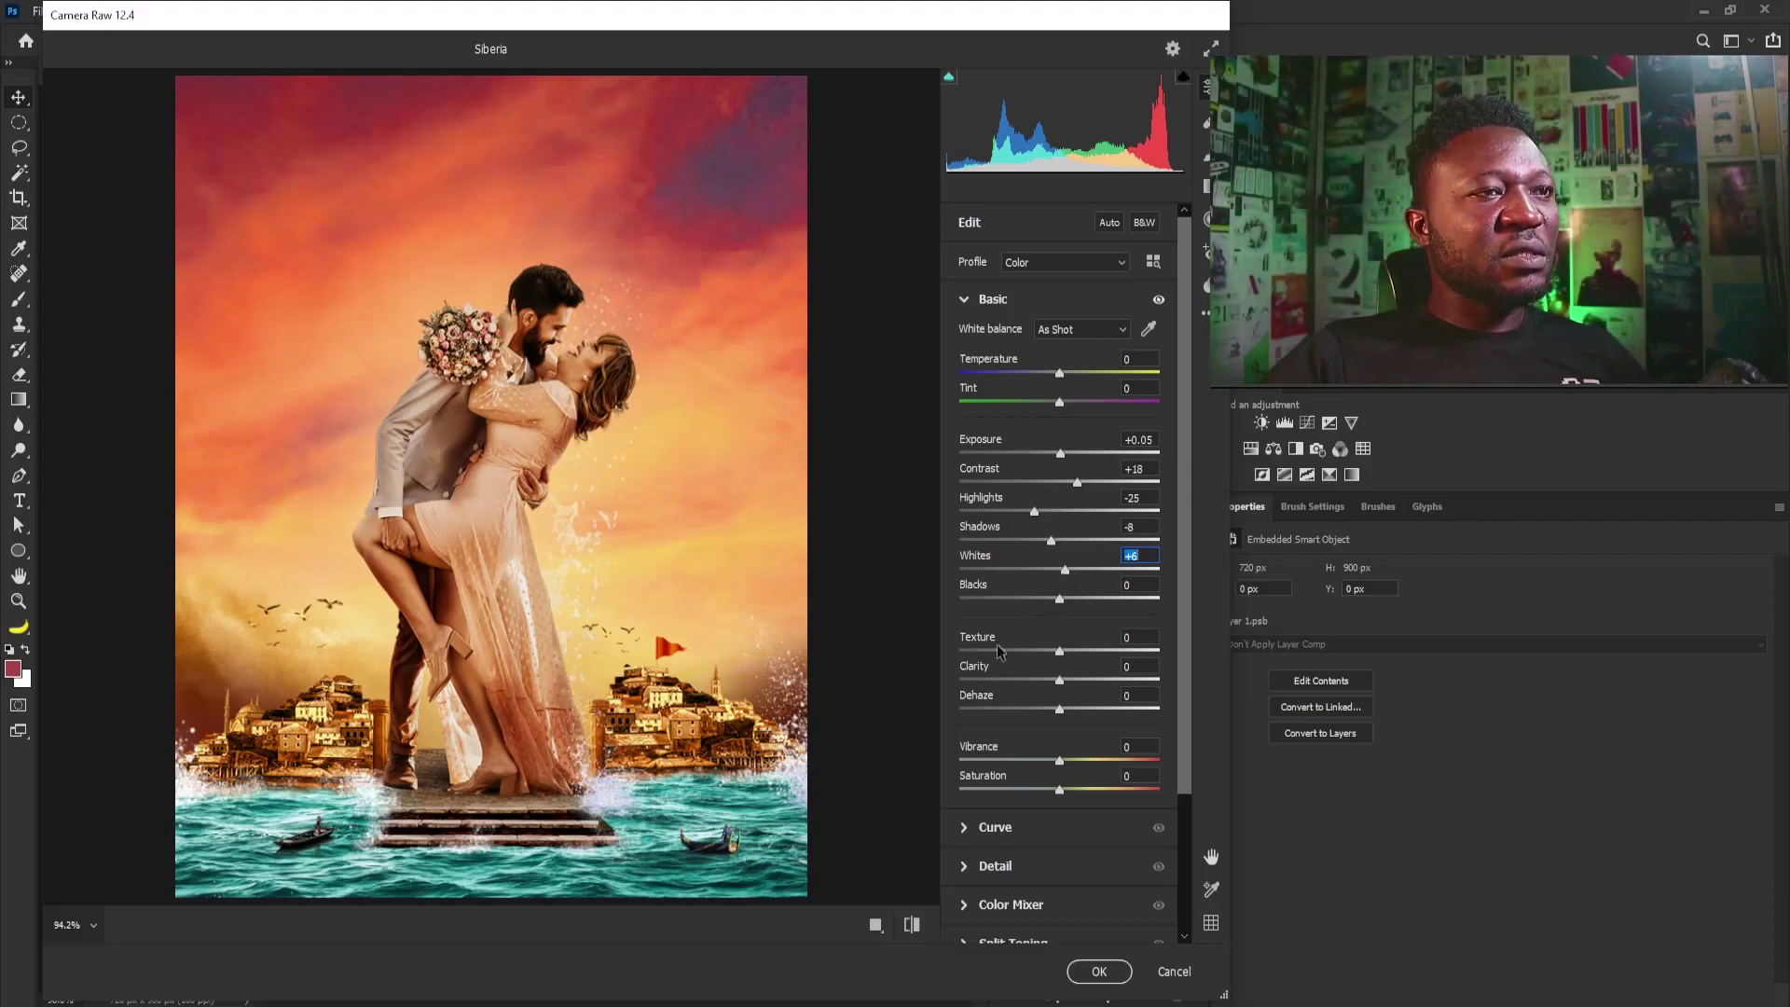
Step: Raise the Camera Raw Vibrance to +7 and set Sharpening to 5
{"action": "scroll", "coordinate": [1189, 608], "scroll_direction": "down", "scroll_amount": 2}
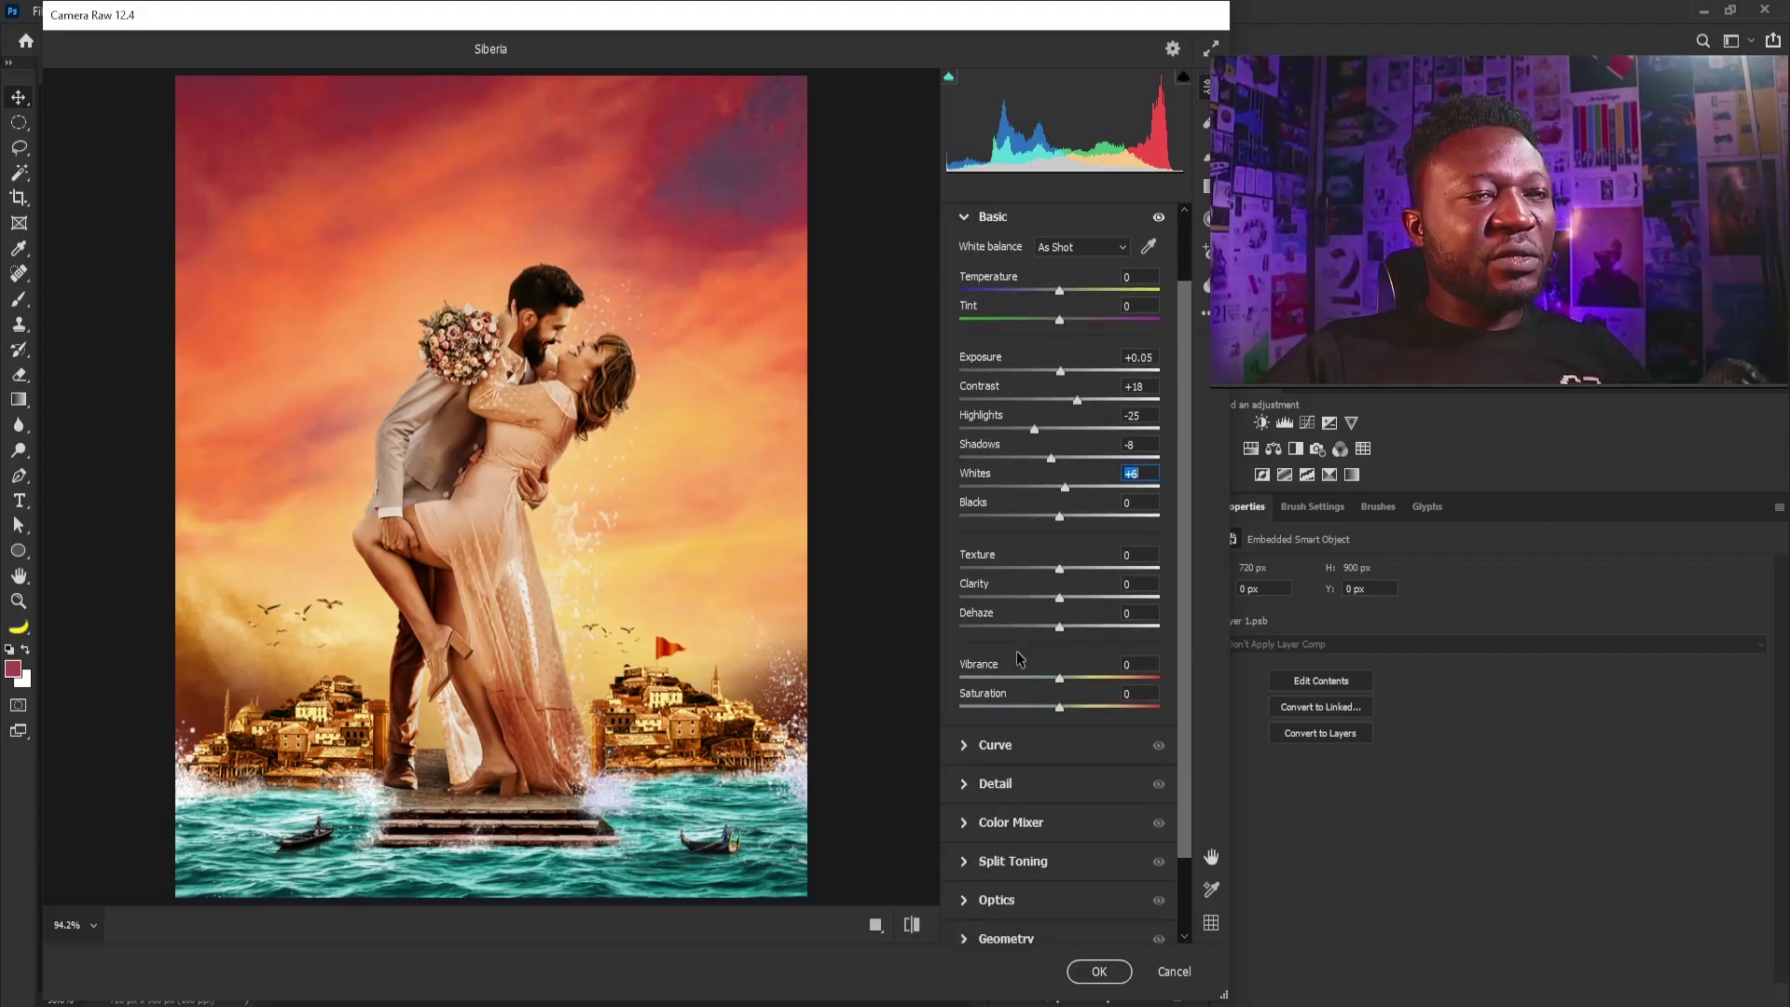
{"action": "left_click", "coordinate": [1060, 685]}
{"action": "left_click_drag", "start_coordinate": [1063, 685], "coordinate": [1068, 685]}
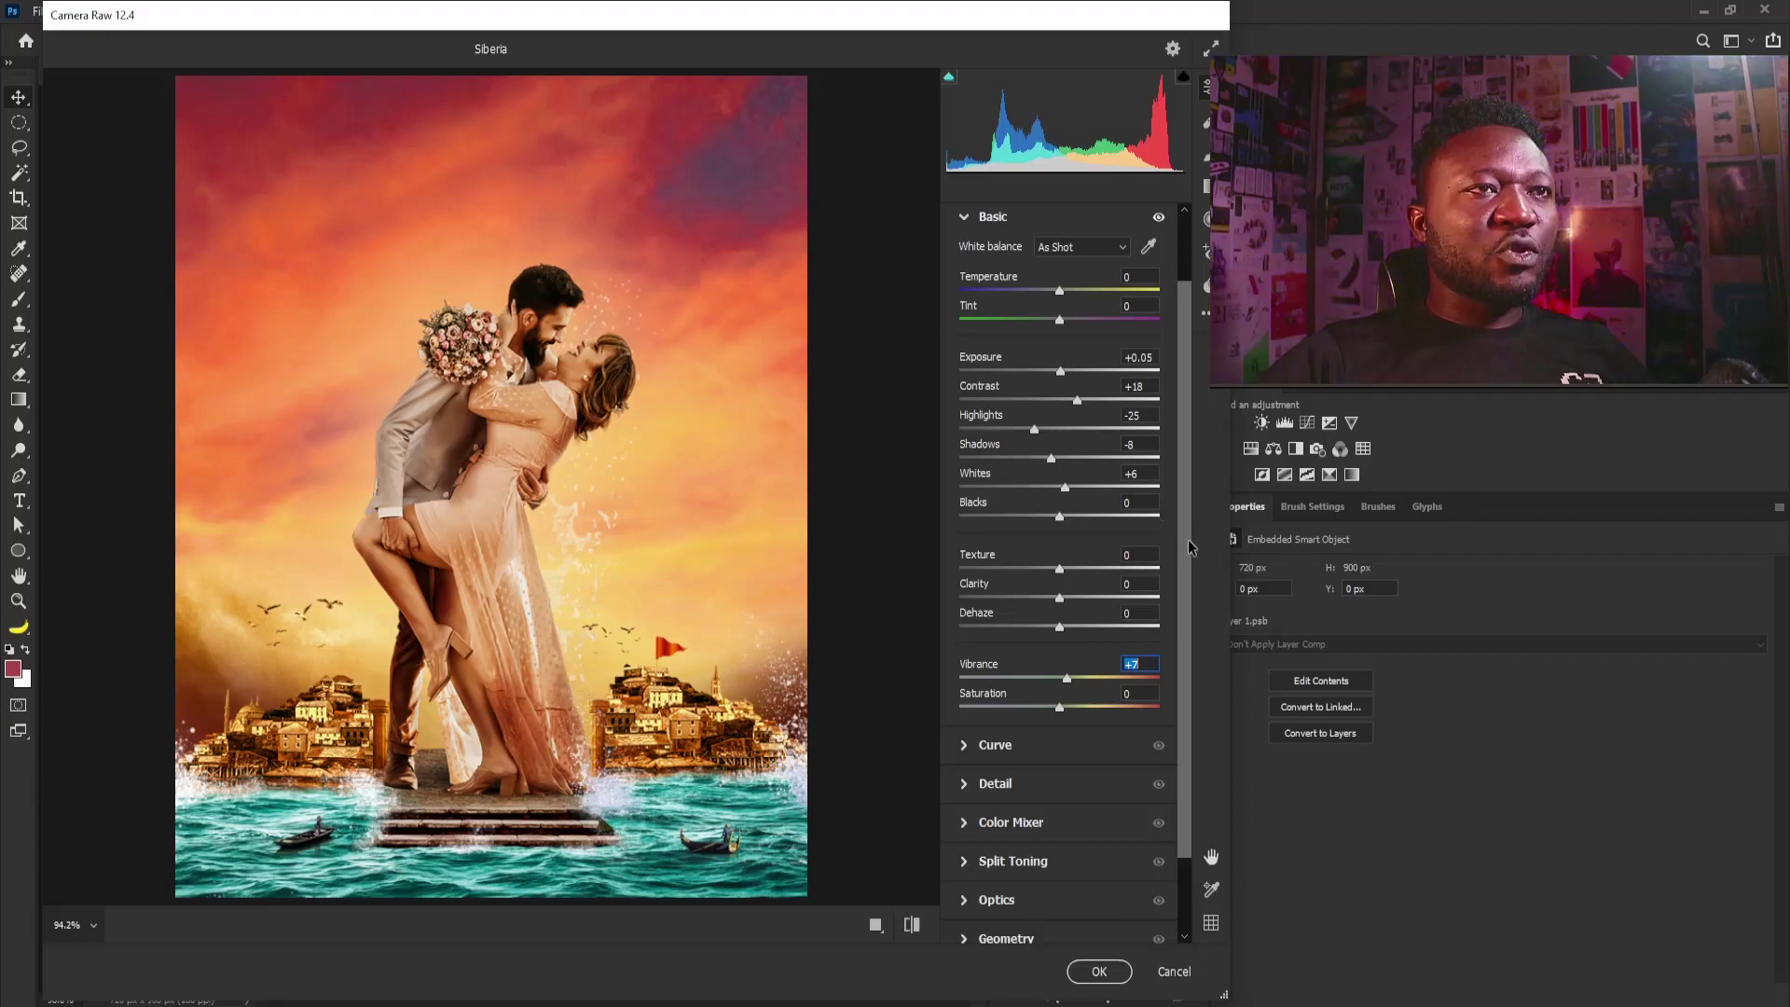
{"action": "scroll", "coordinate": [1031, 340], "scroll_direction": "up", "scroll_amount": 1}
{"action": "left_click", "coordinate": [966, 300]}
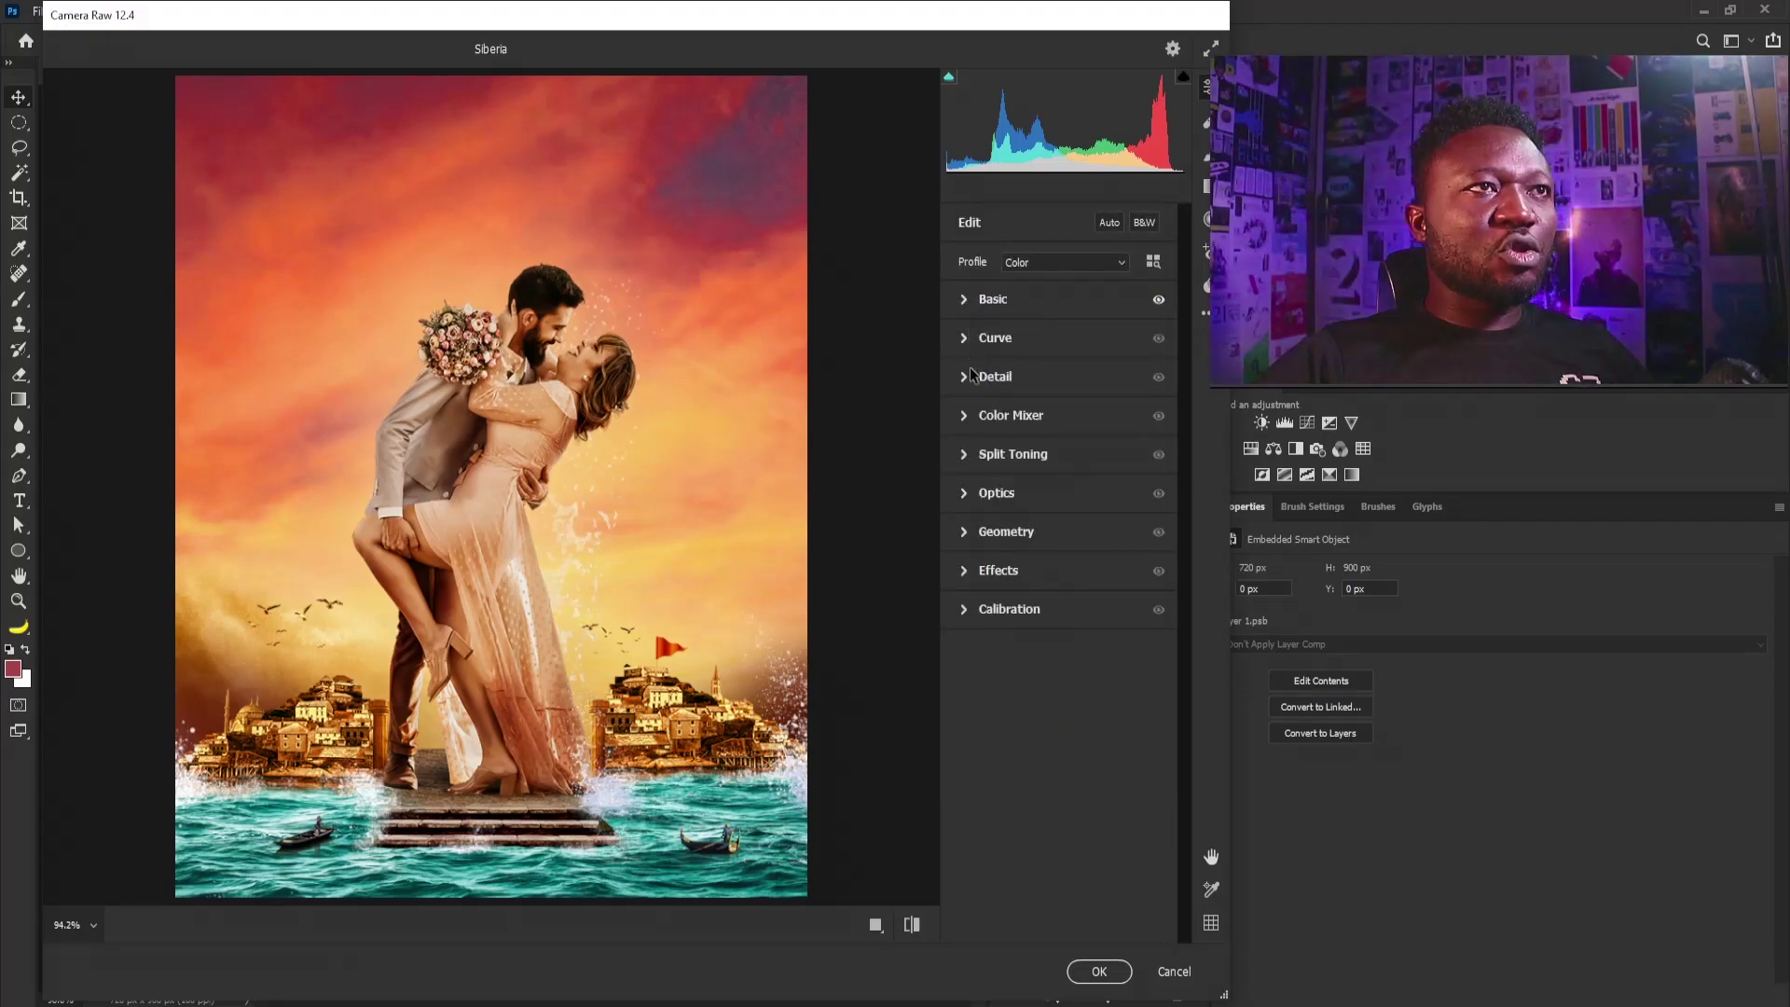
{"action": "left_click", "coordinate": [965, 377]}
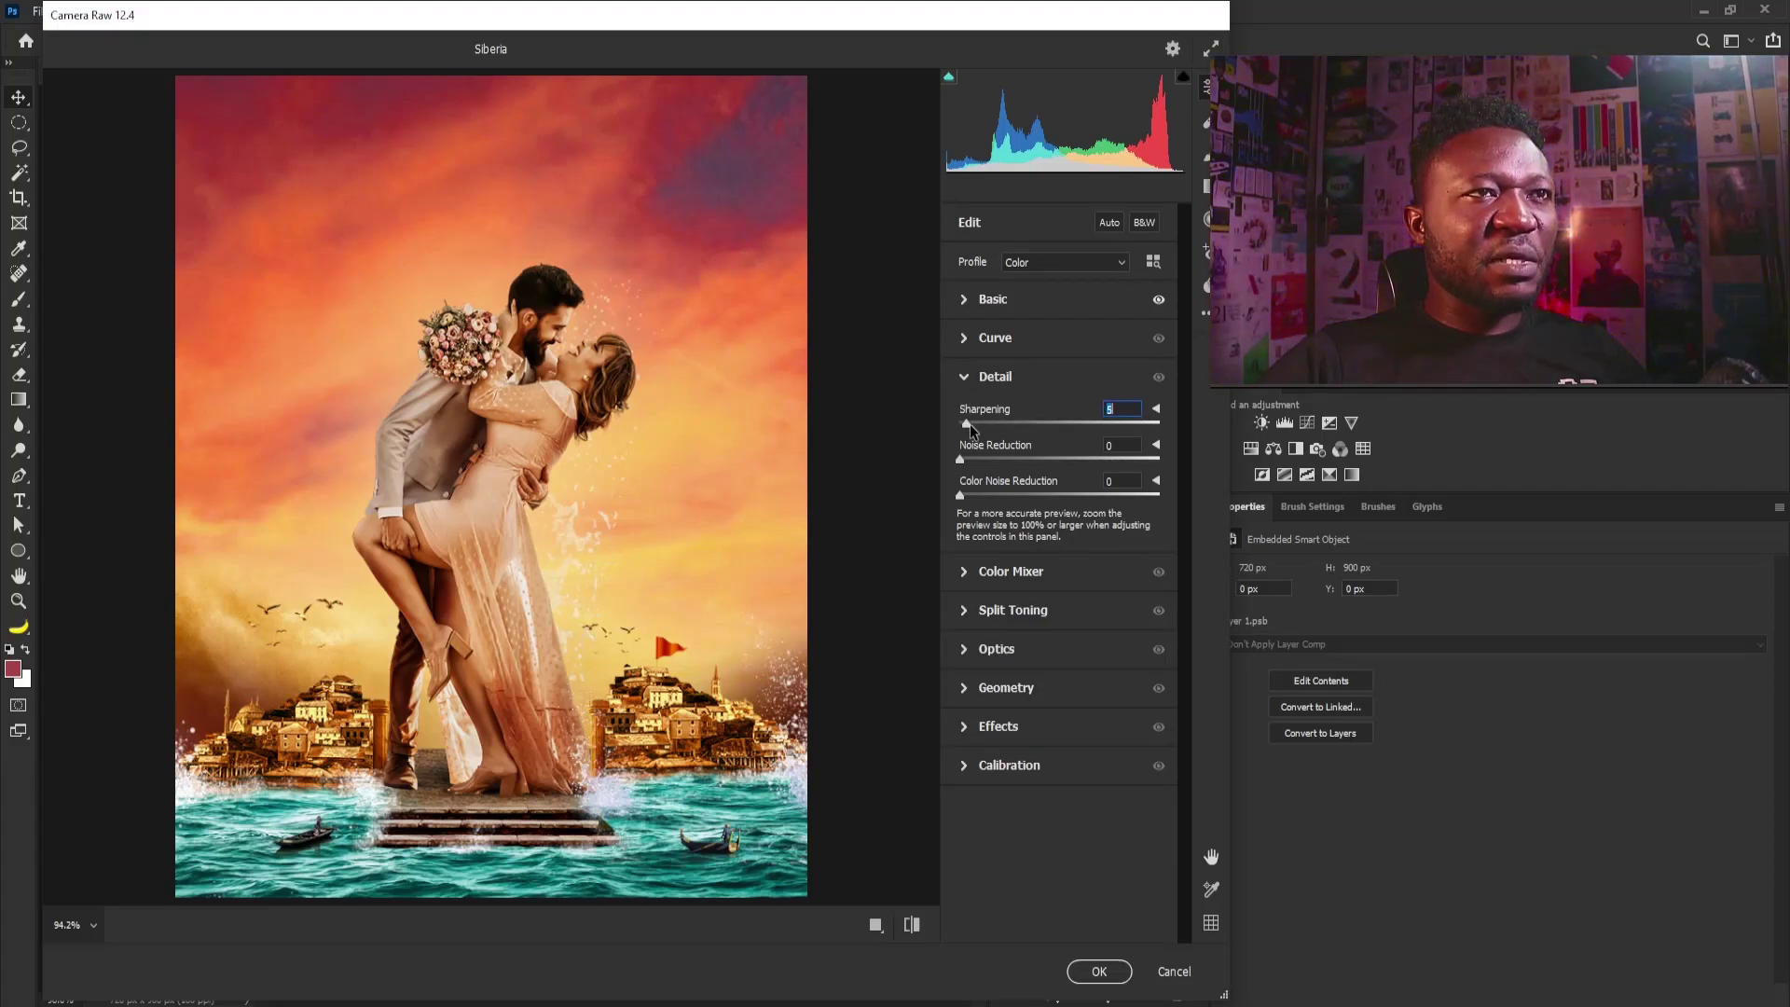
{"action": "left_click", "coordinate": [964, 378]}
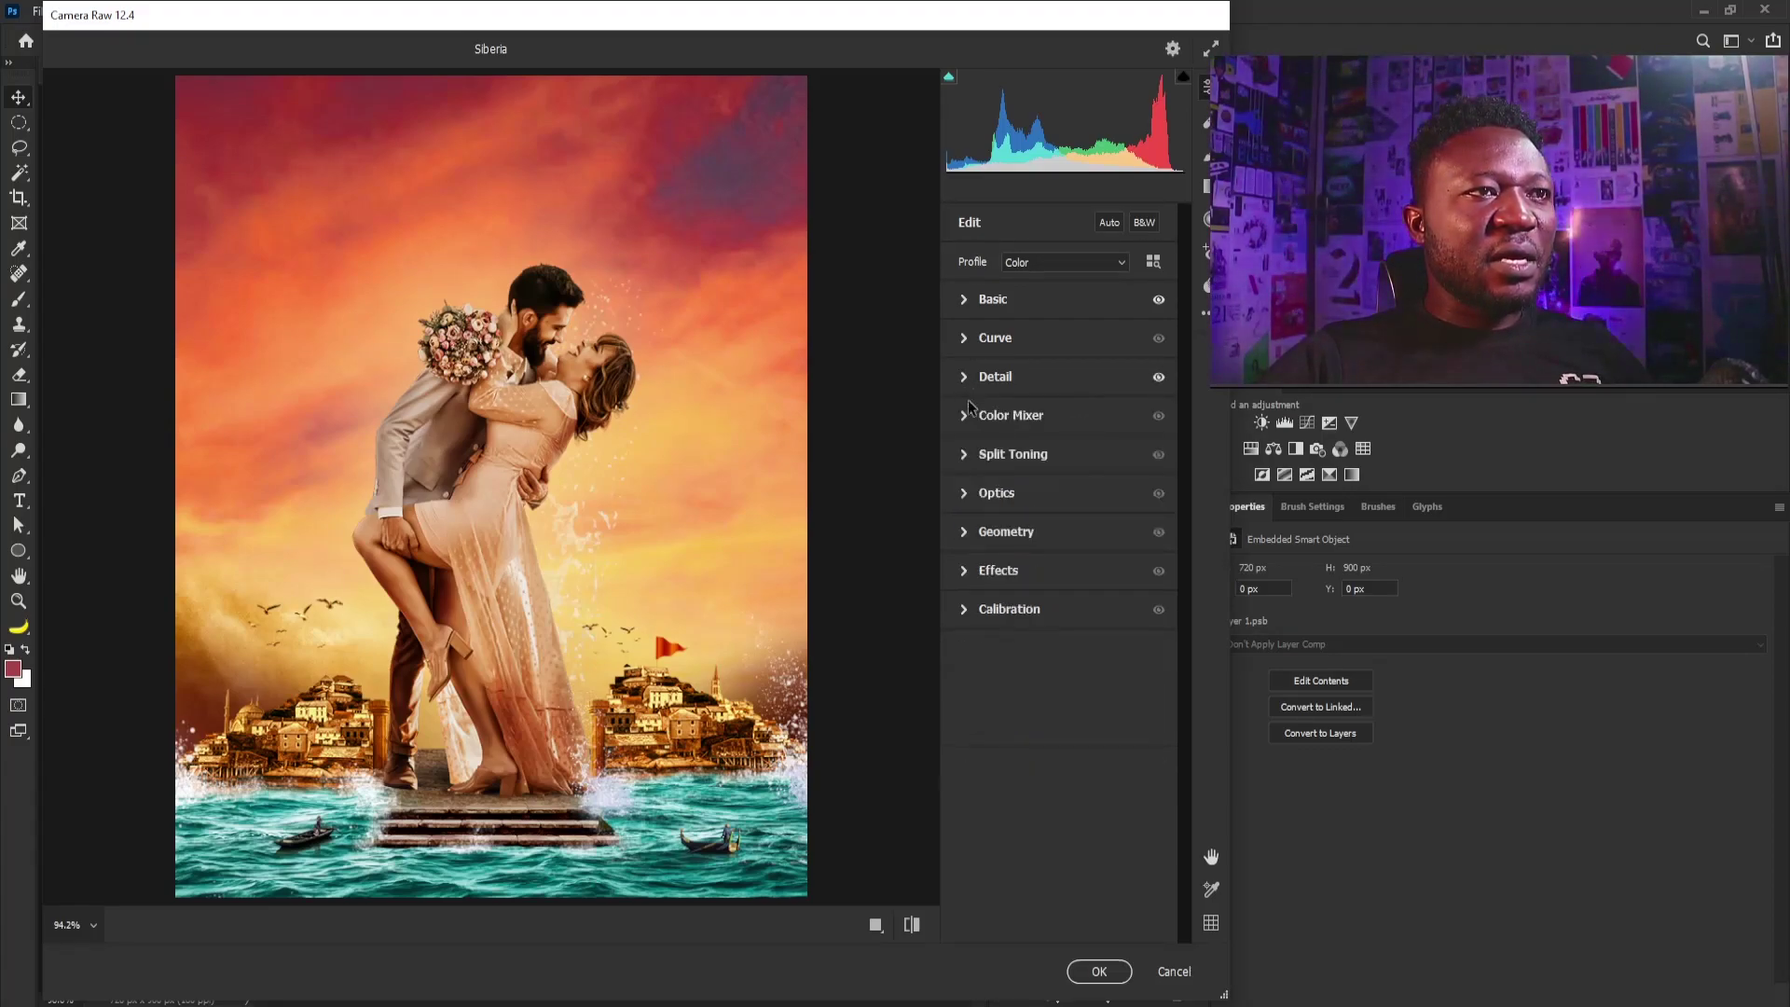
Step: Adjust the Greens in the Color Mixer, with Hue at +19 and Saturation at -11
{"action": "left_click", "coordinate": [966, 420]}
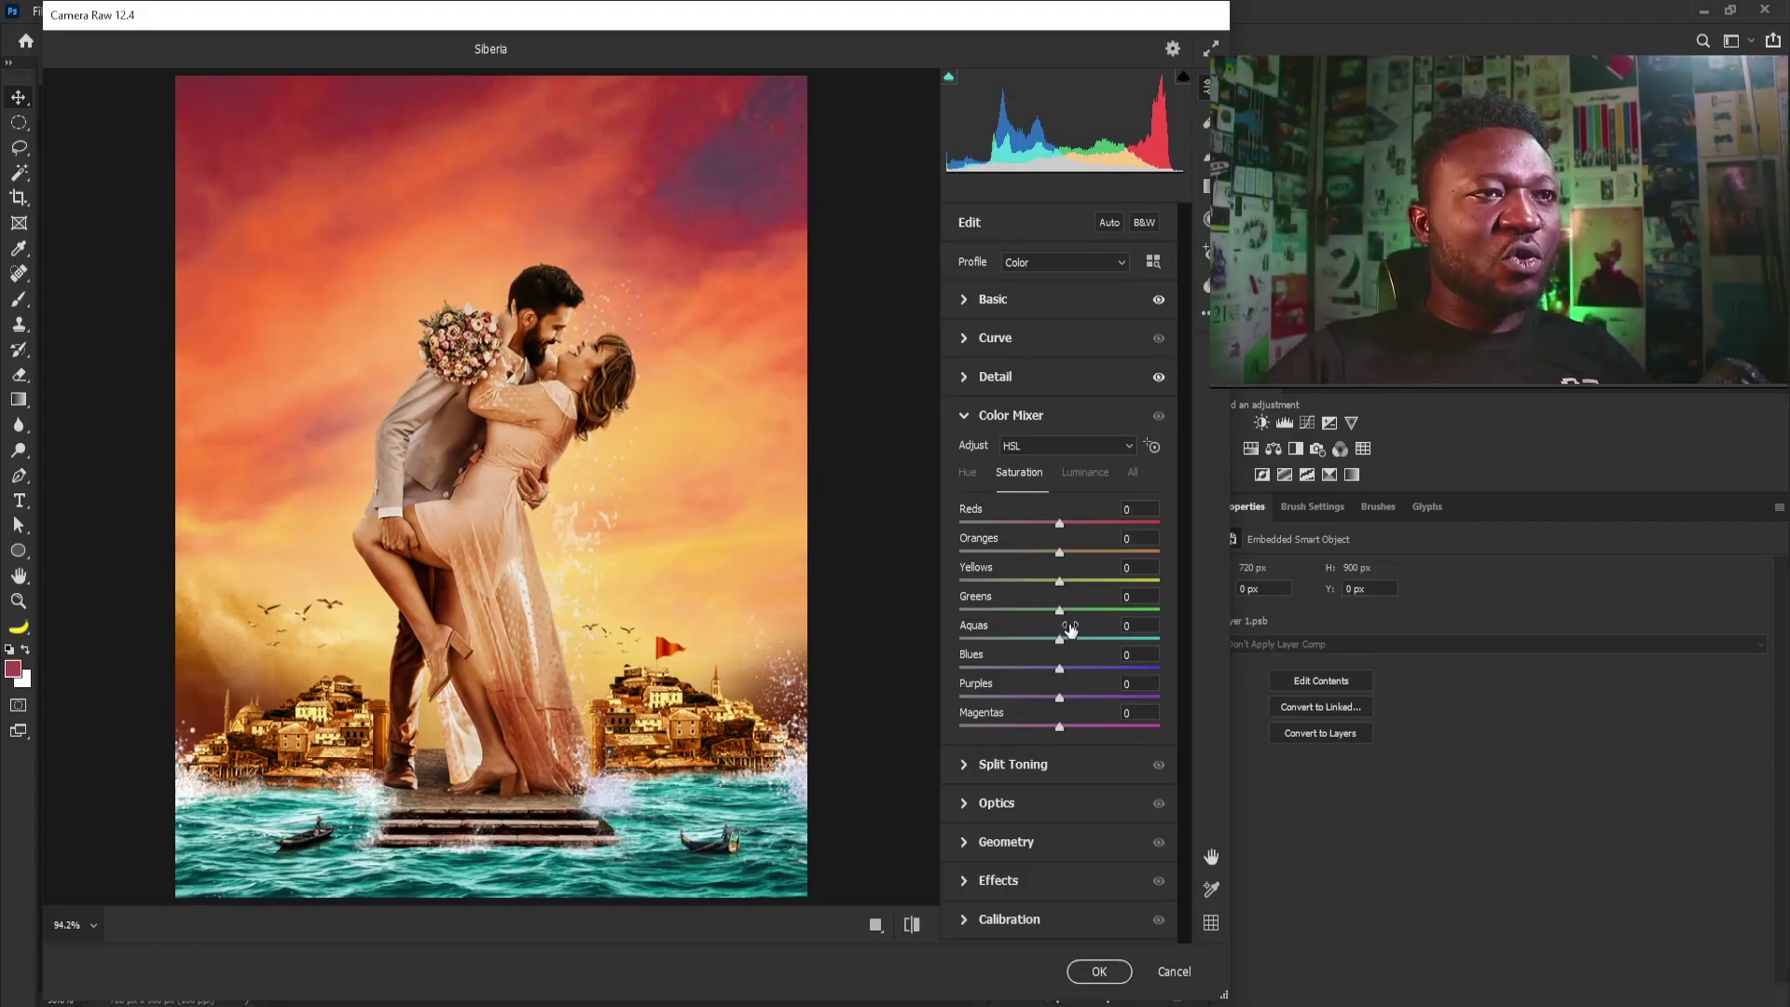
{"action": "left_click", "coordinate": [968, 474]}
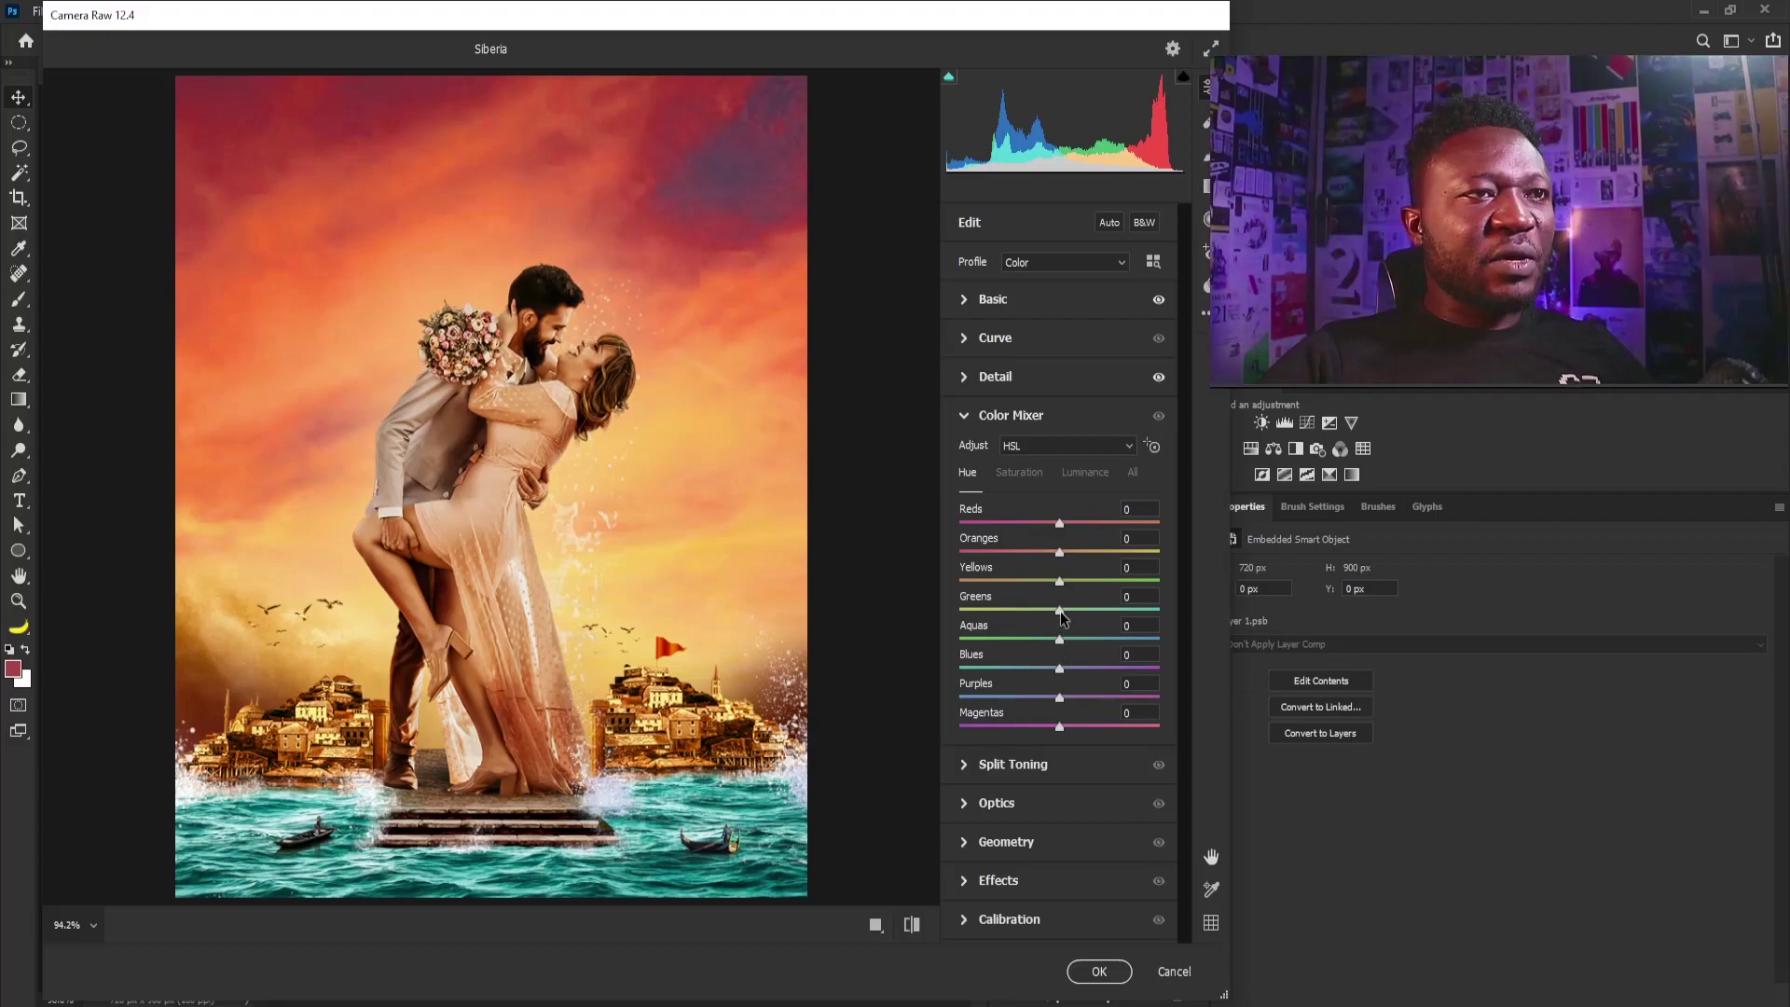
{"action": "mouse_move", "coordinate": [1060, 611]}
{"action": "left_mouse_down"}
{"action": "mouse_move", "coordinate": [1086, 616]}
{"action": "mouse_move", "coordinate": [1045, 615]}
{"action": "mouse_move", "coordinate": [1086, 615]}
{"action": "left_mouse_up"}
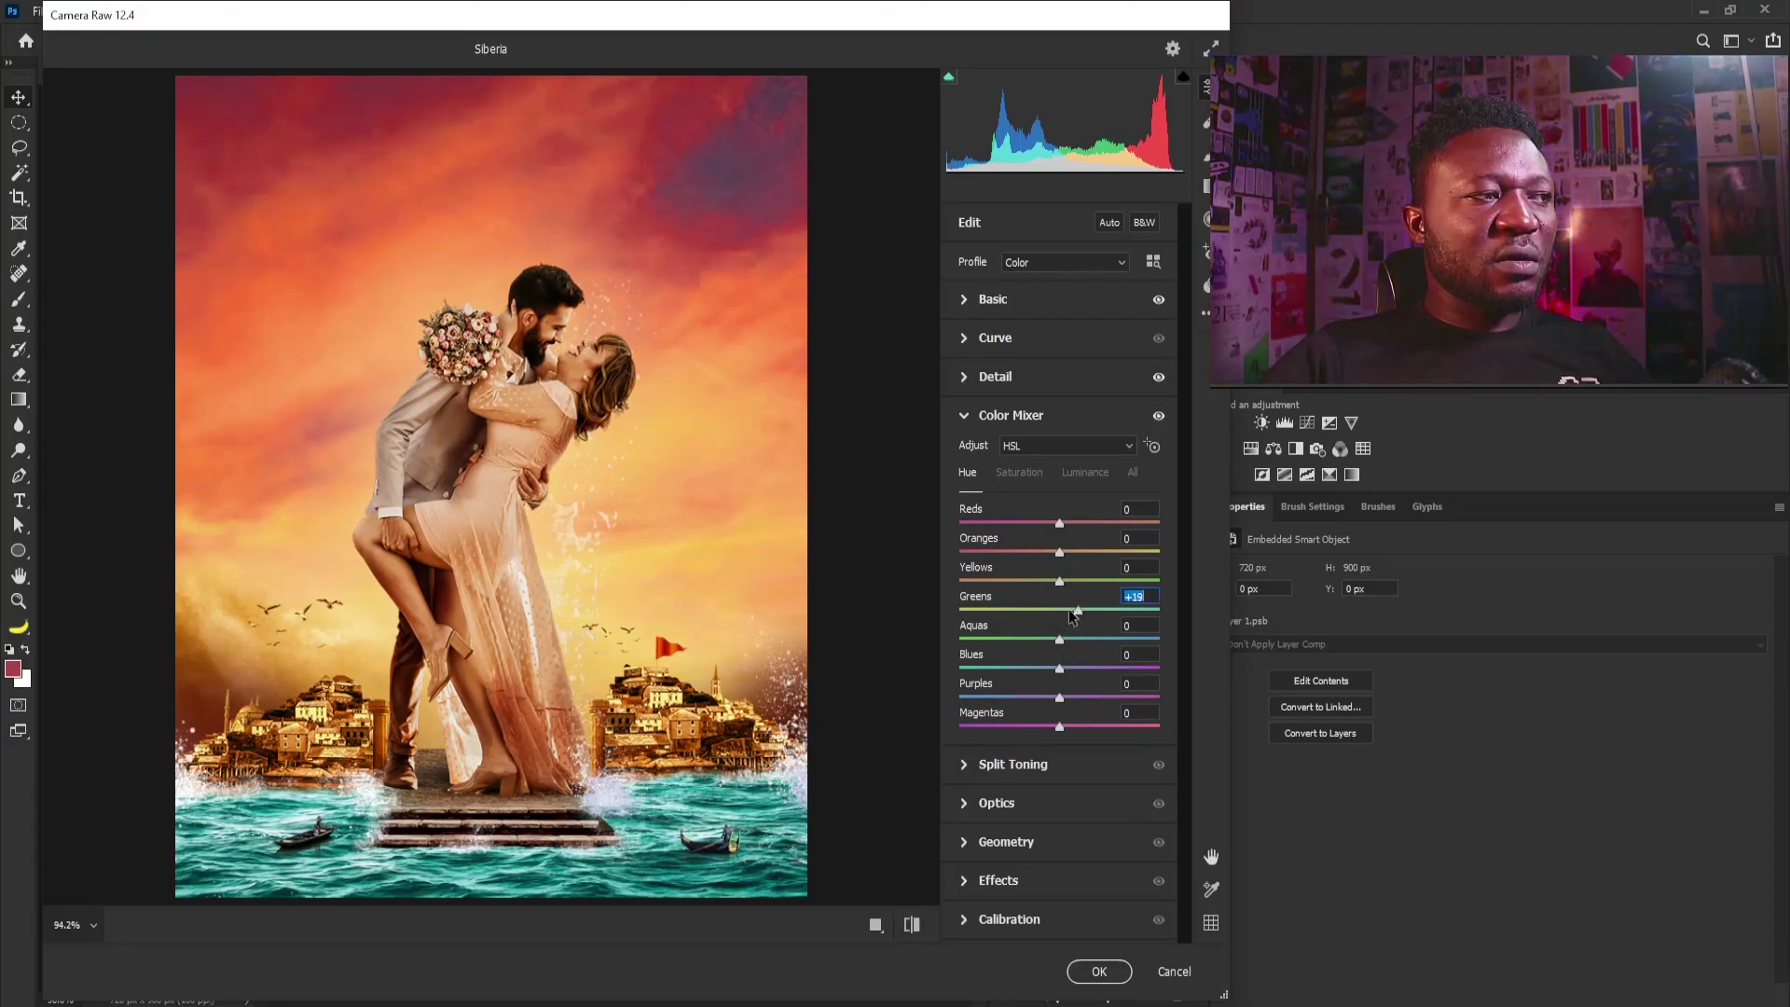
{"action": "left_click", "coordinate": [1028, 473]}
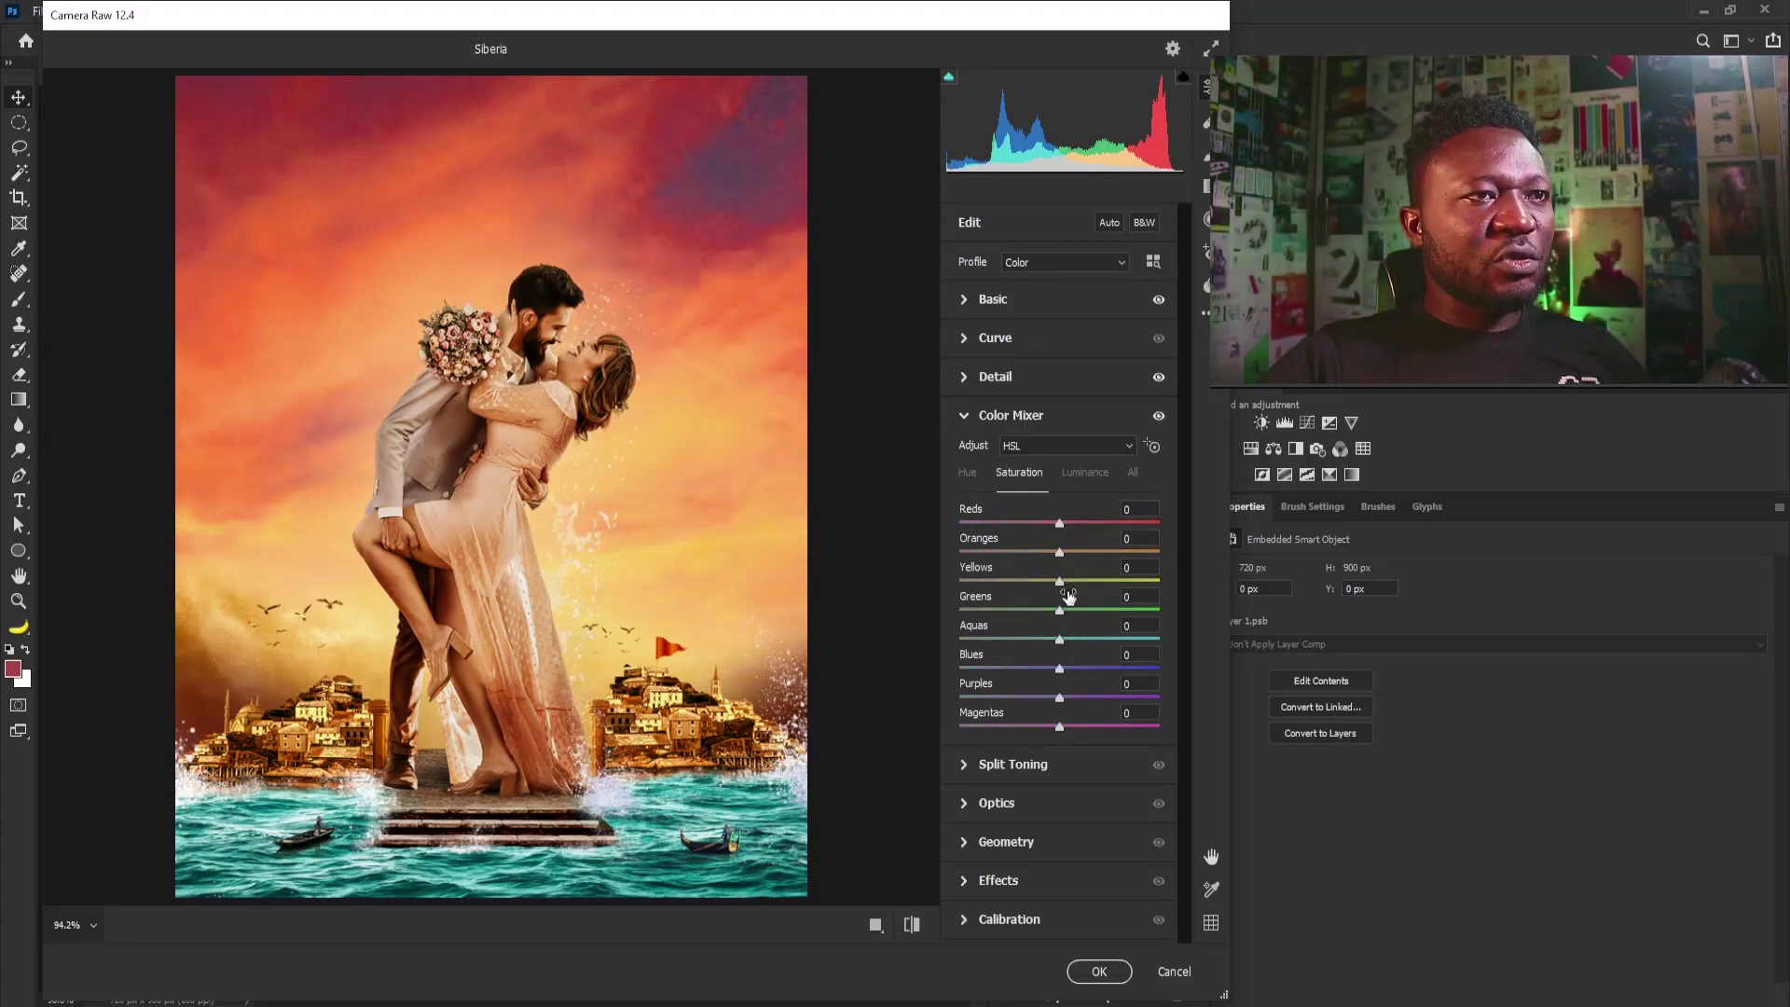
{"action": "mouse_move", "coordinate": [1059, 617]}
{"action": "left_mouse_down"}
{"action": "mouse_move", "coordinate": [1034, 620]}
{"action": "mouse_move", "coordinate": [1048, 615]}
{"action": "left_mouse_up"}
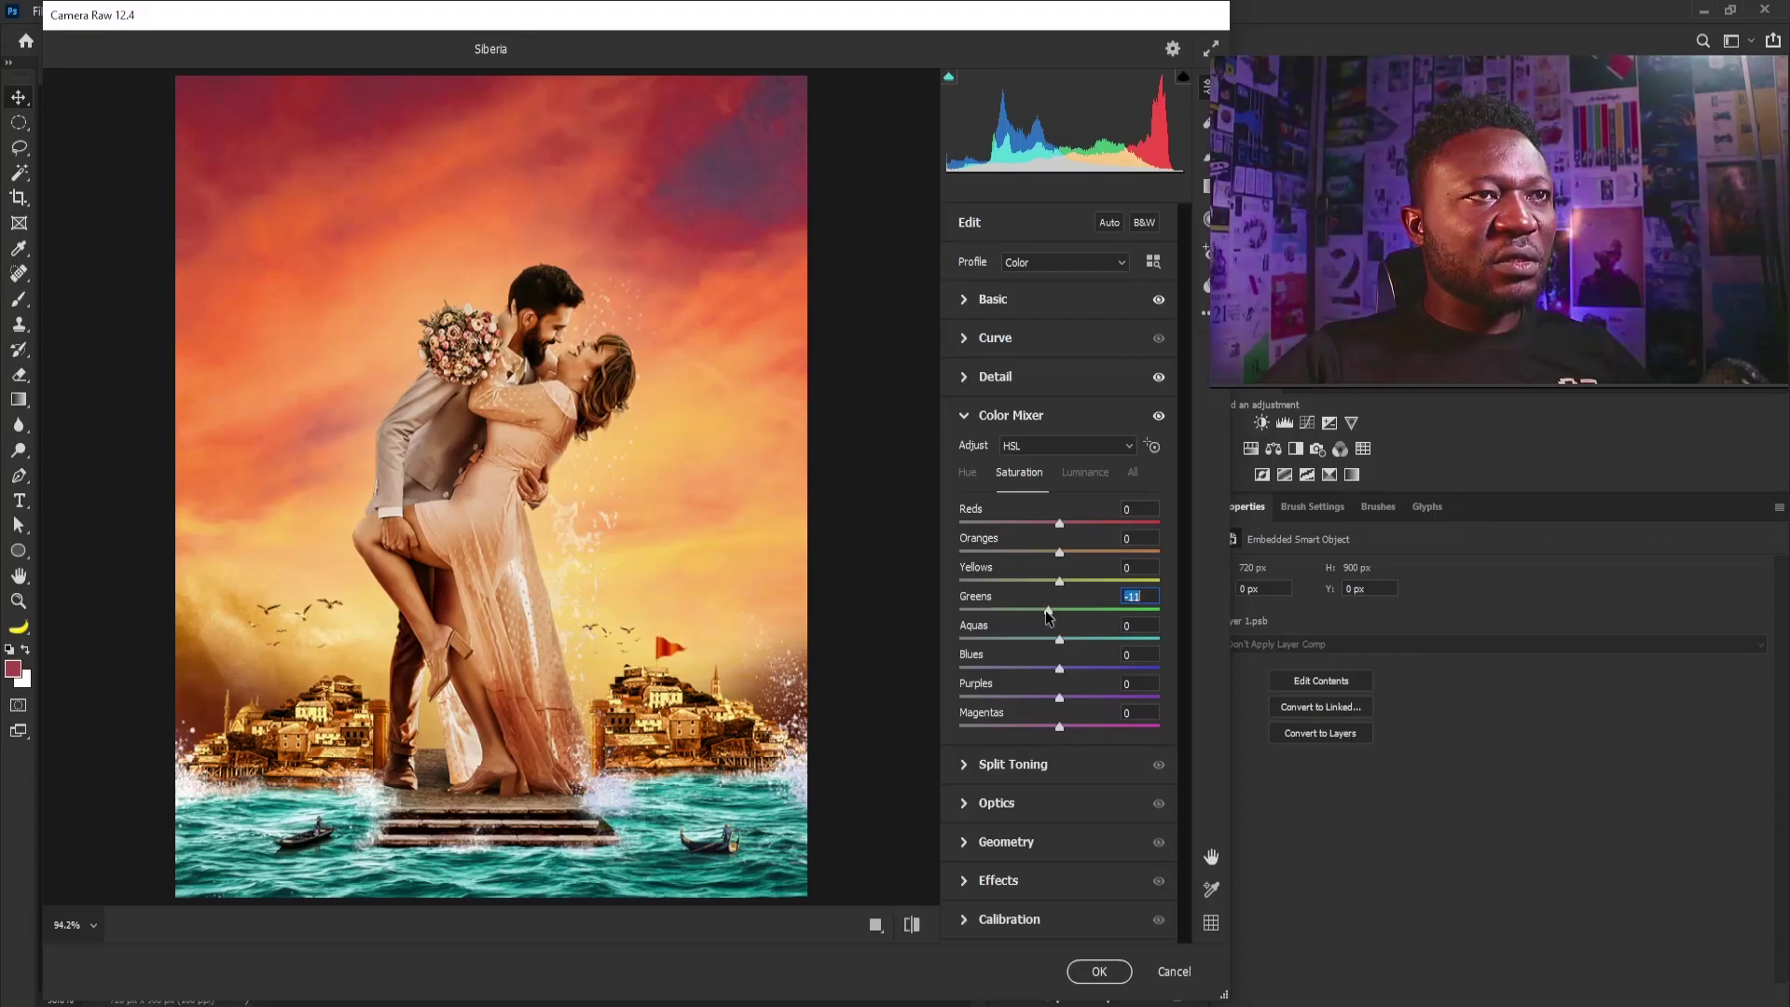
{"action": "left_click", "coordinate": [972, 420]}
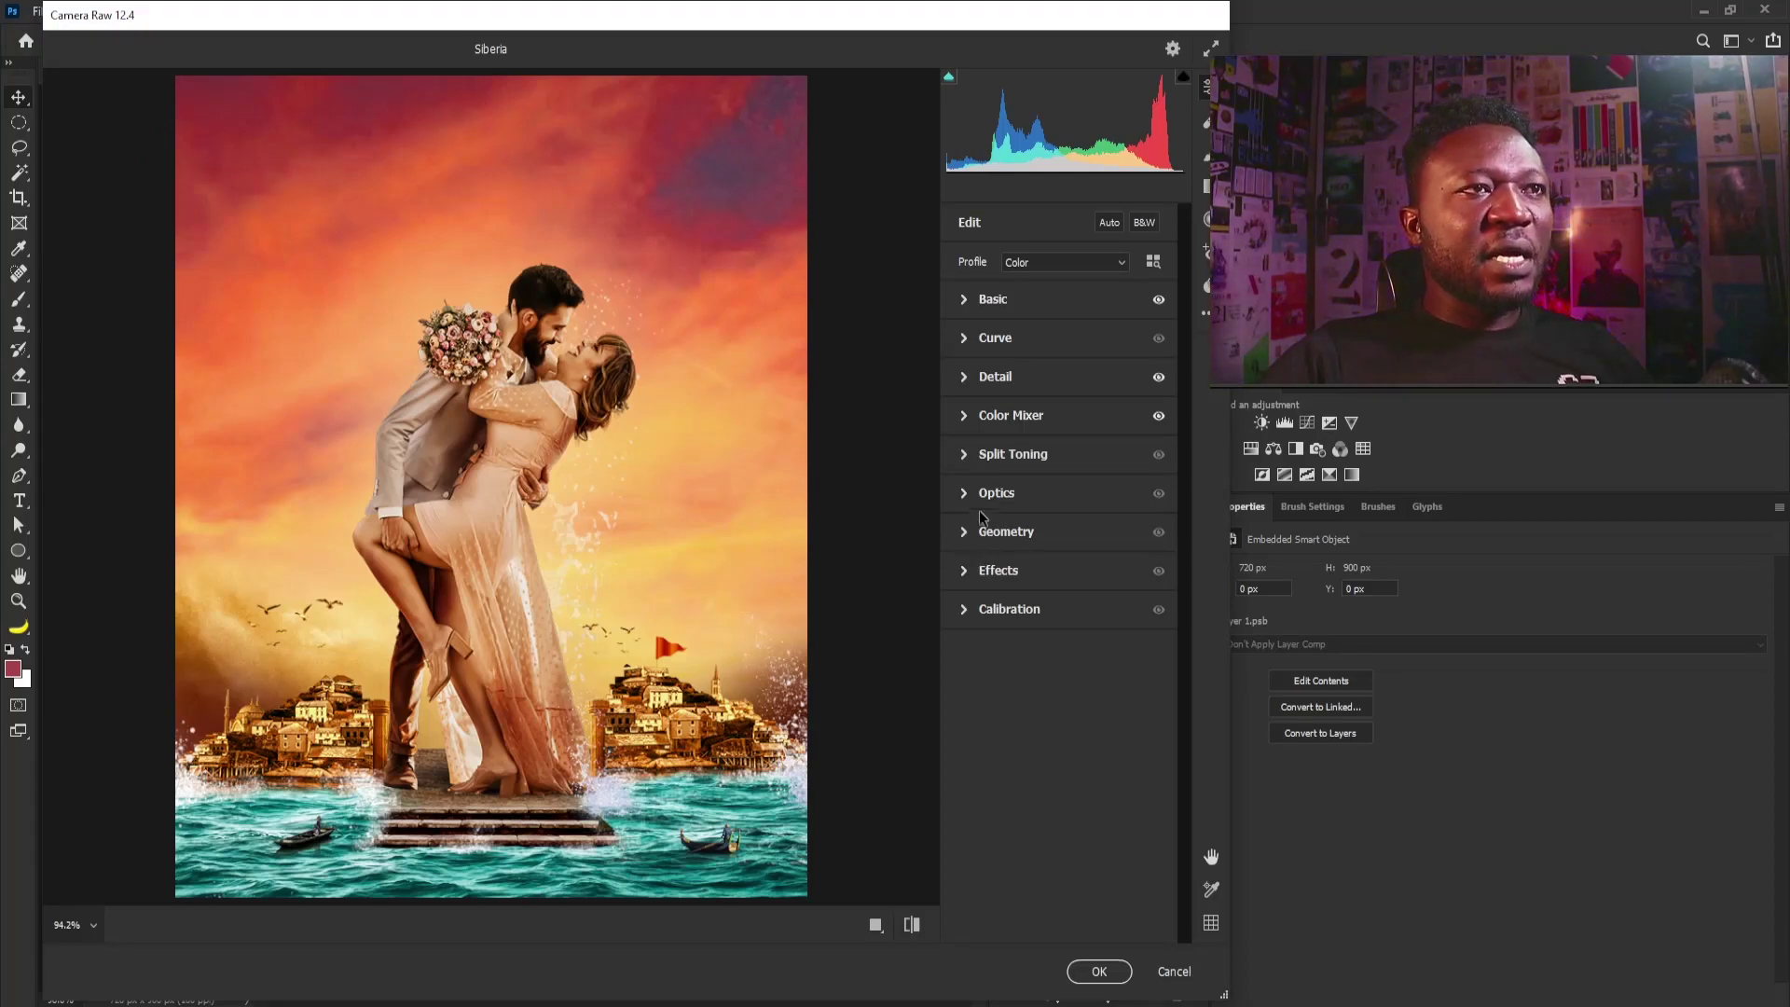
Step: Set the Split Toning saturation for the shadows to 7
{"action": "left_click", "coordinate": [971, 463]}
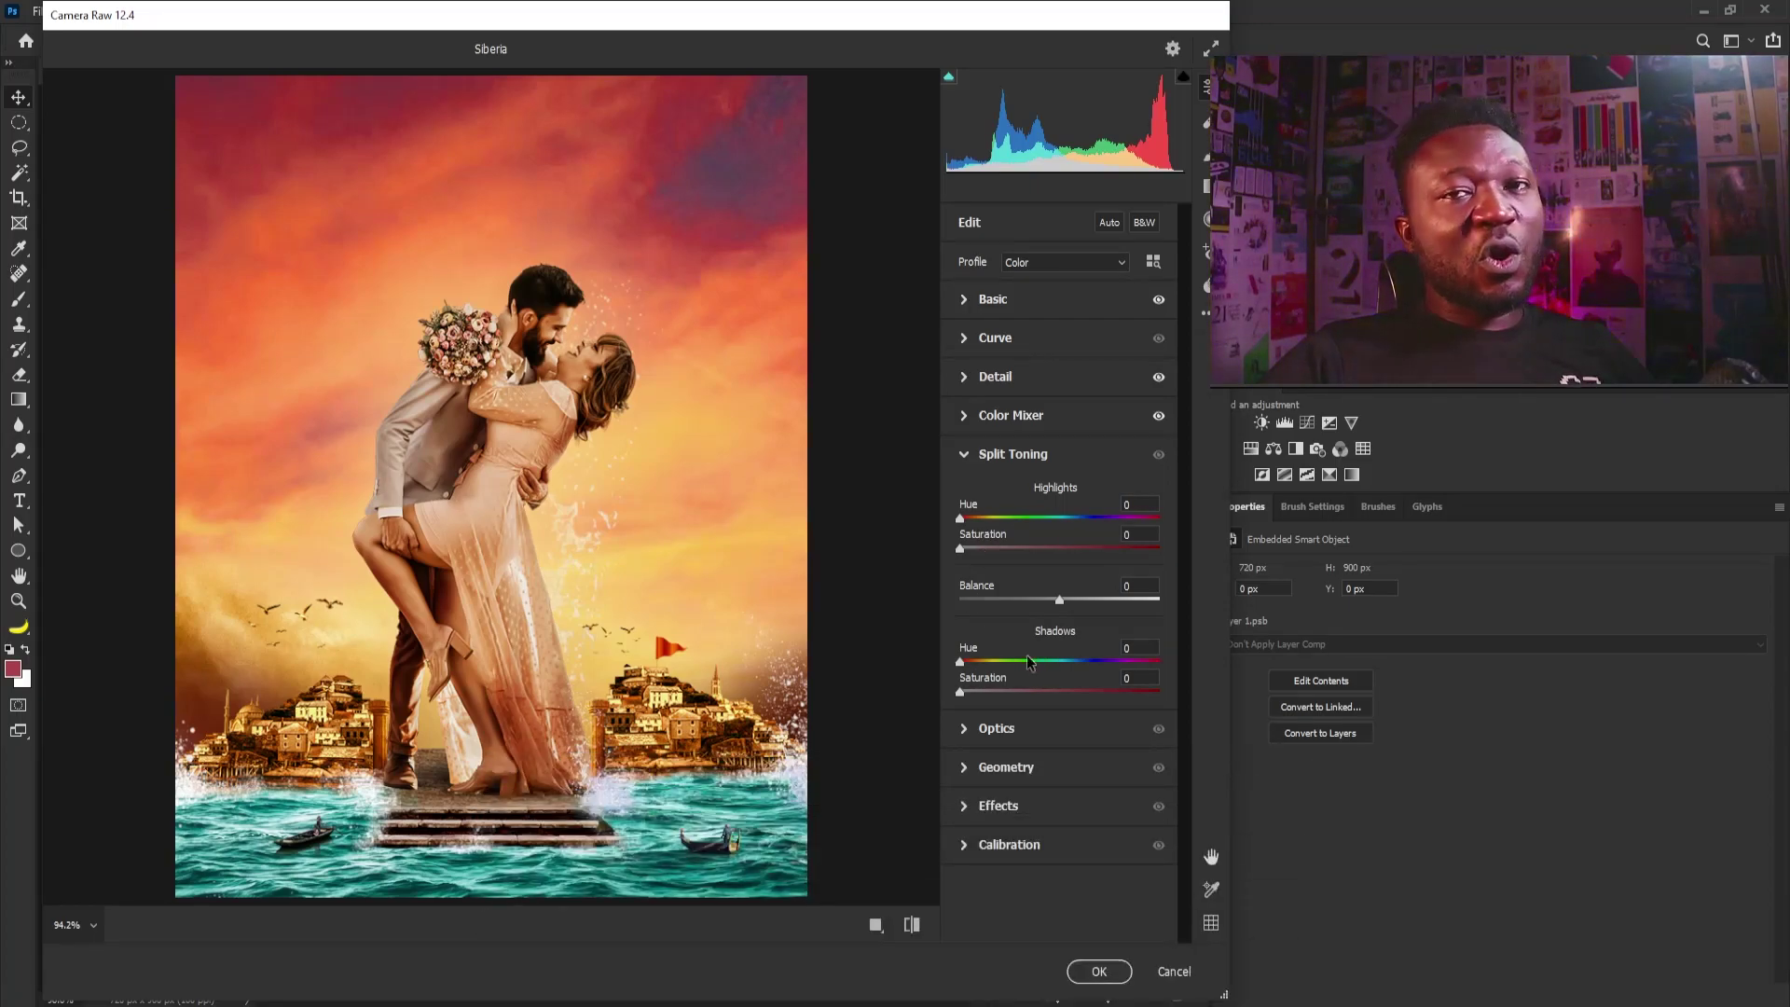
{"action": "left_click_drag", "start_coordinate": [962, 690], "coordinate": [970, 691]}
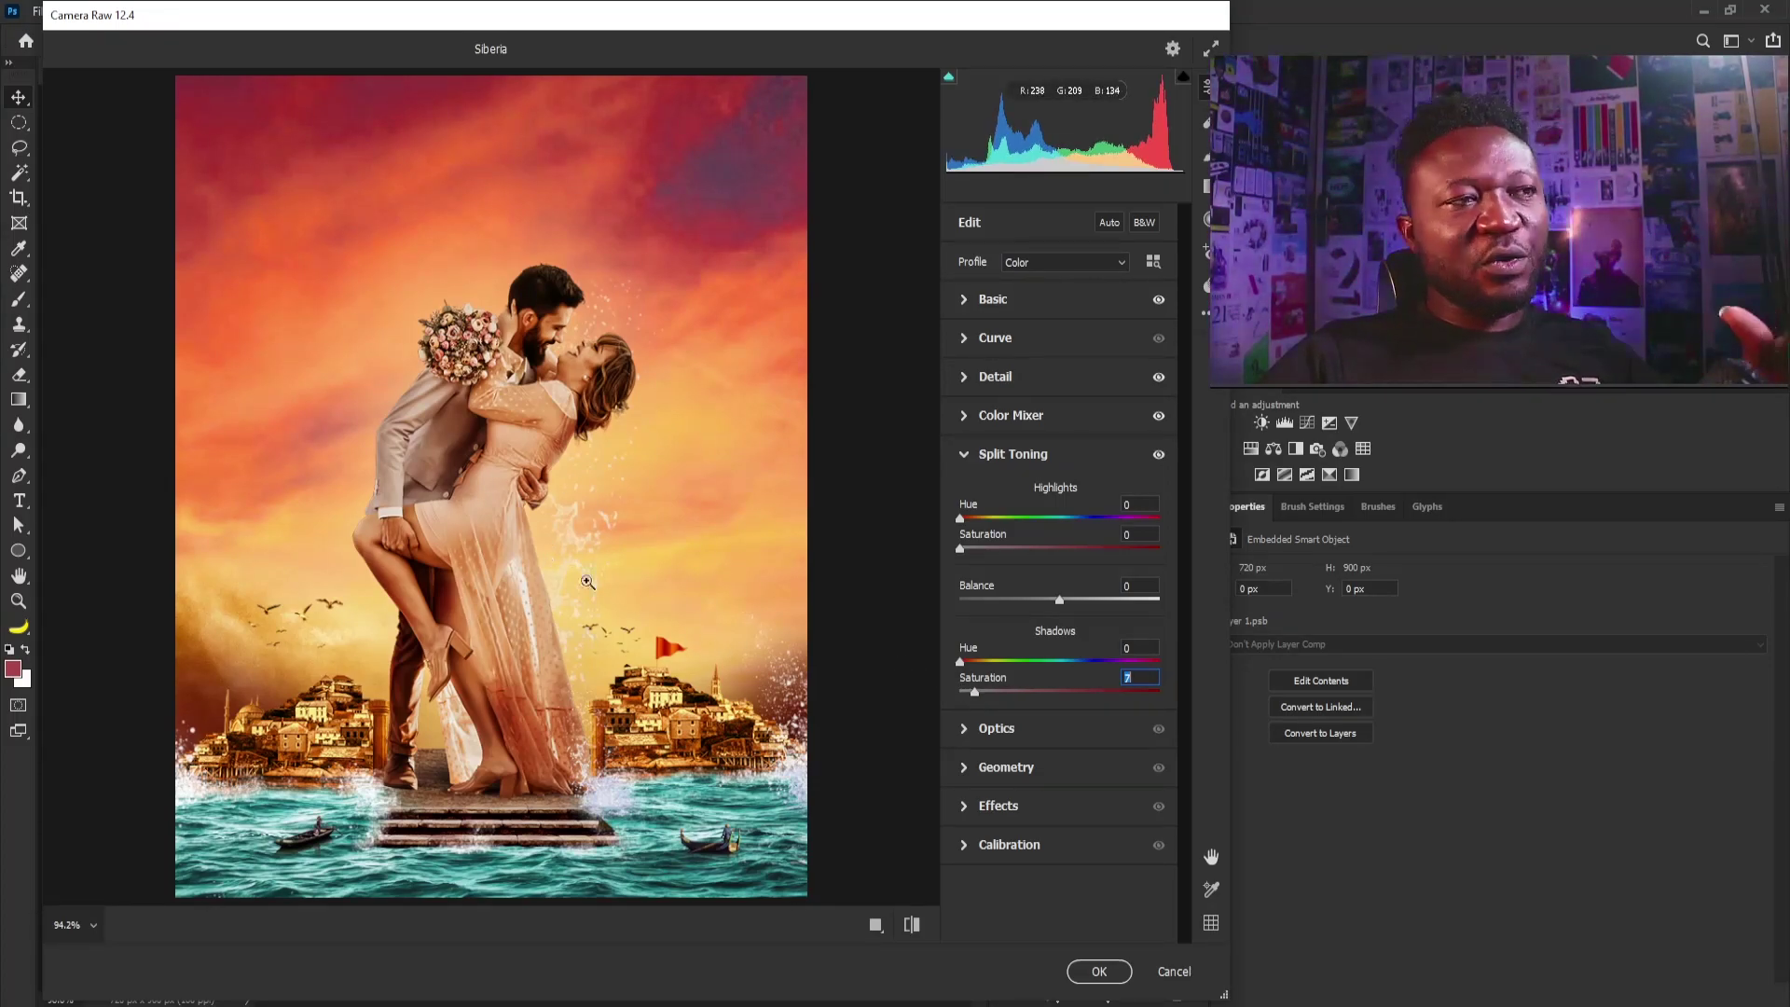
{"action": "left_click", "coordinate": [963, 456]}
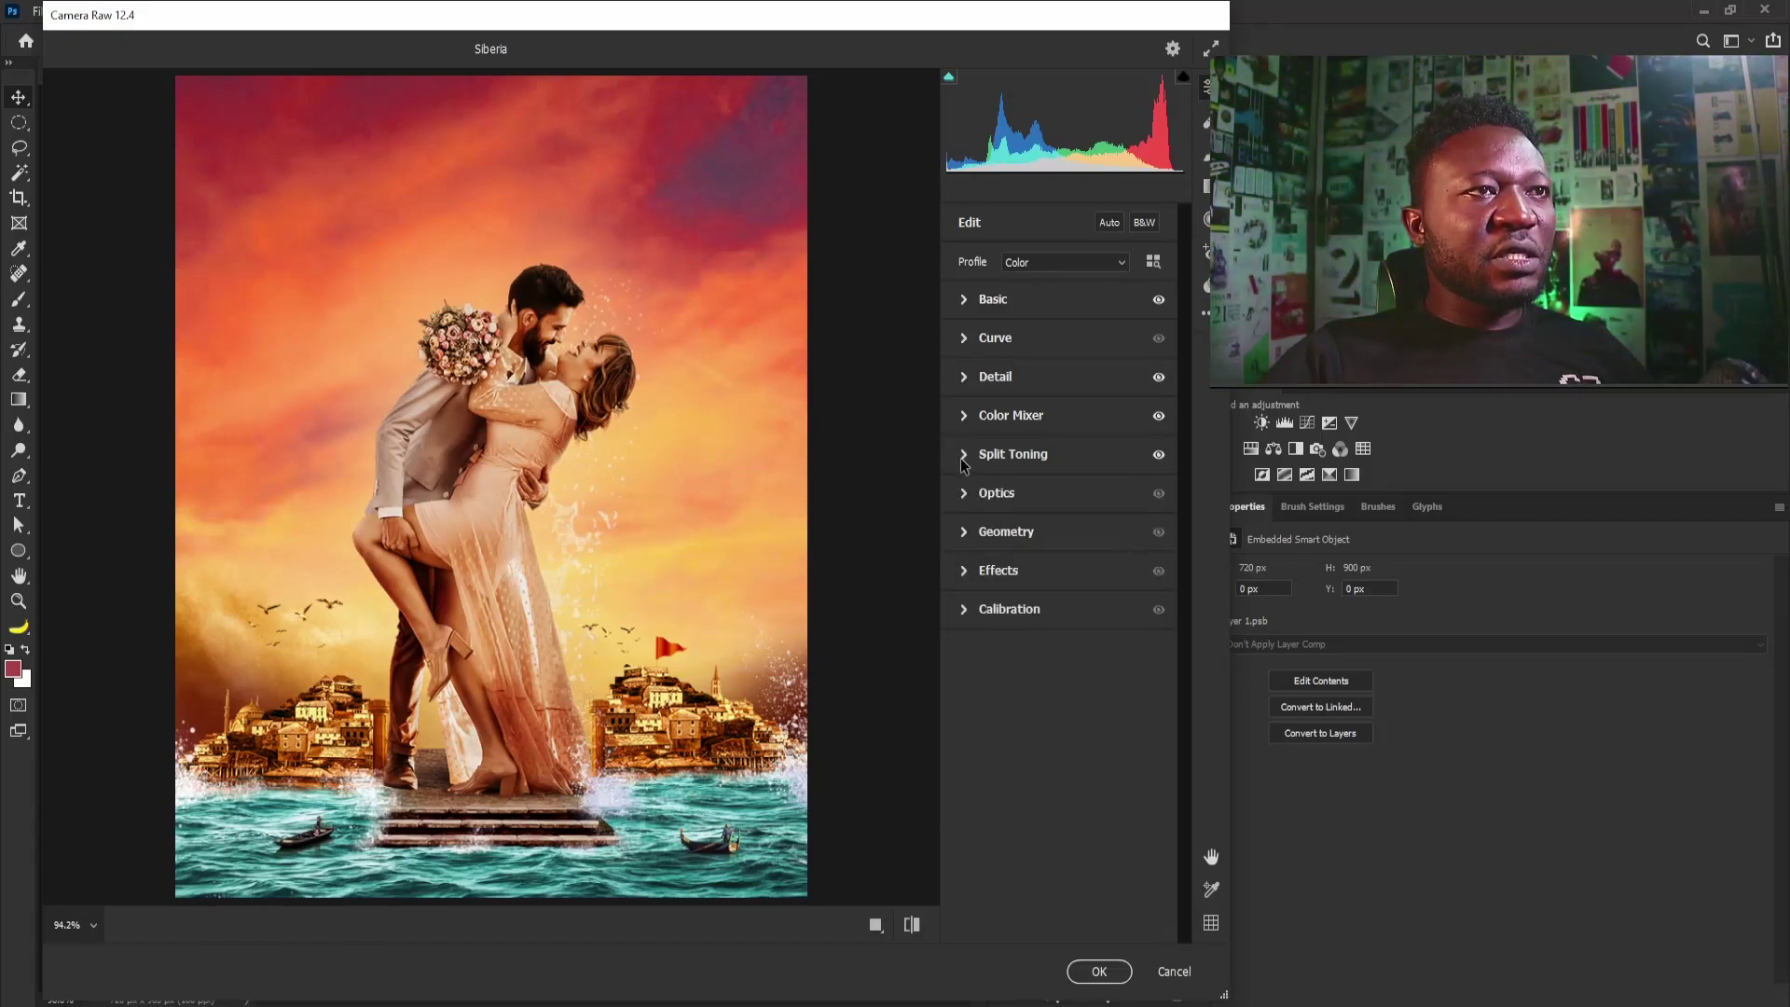
Step: Calibrate the Green Primary with Hue at +7 and Saturation at -3
{"action": "left_click", "coordinate": [964, 614]}
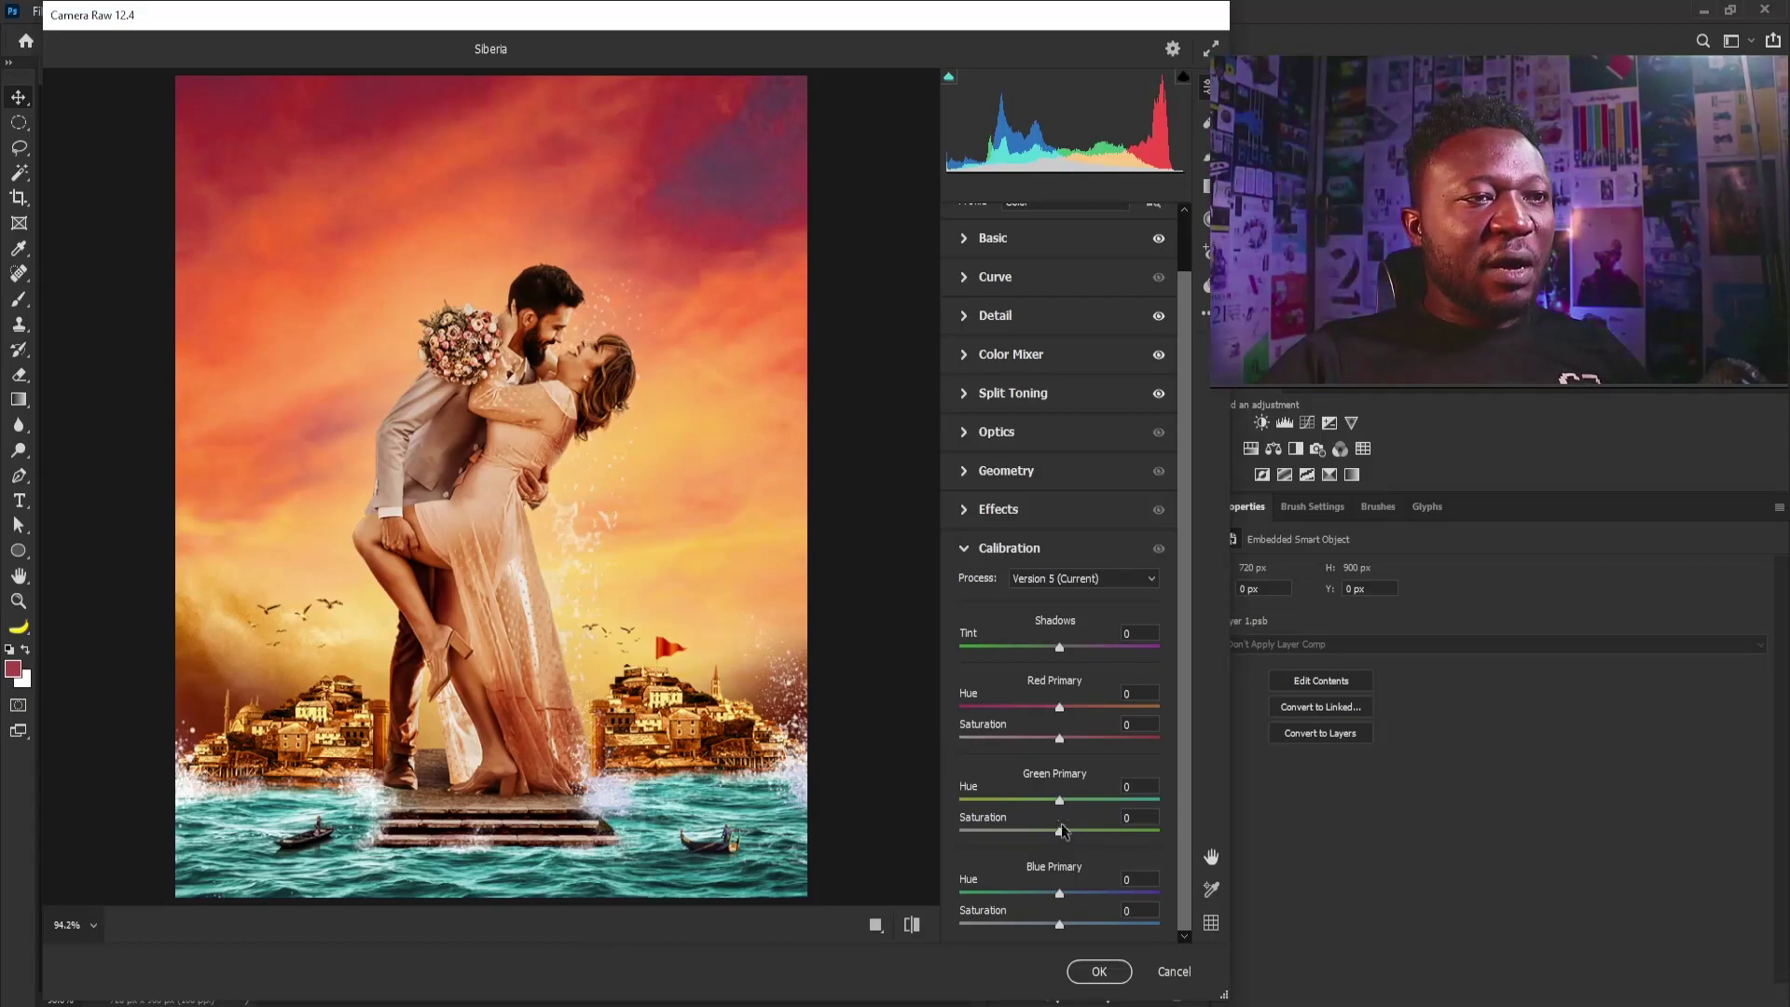
{"action": "left_click_drag", "start_coordinate": [1060, 830], "coordinate": [1041, 831]}
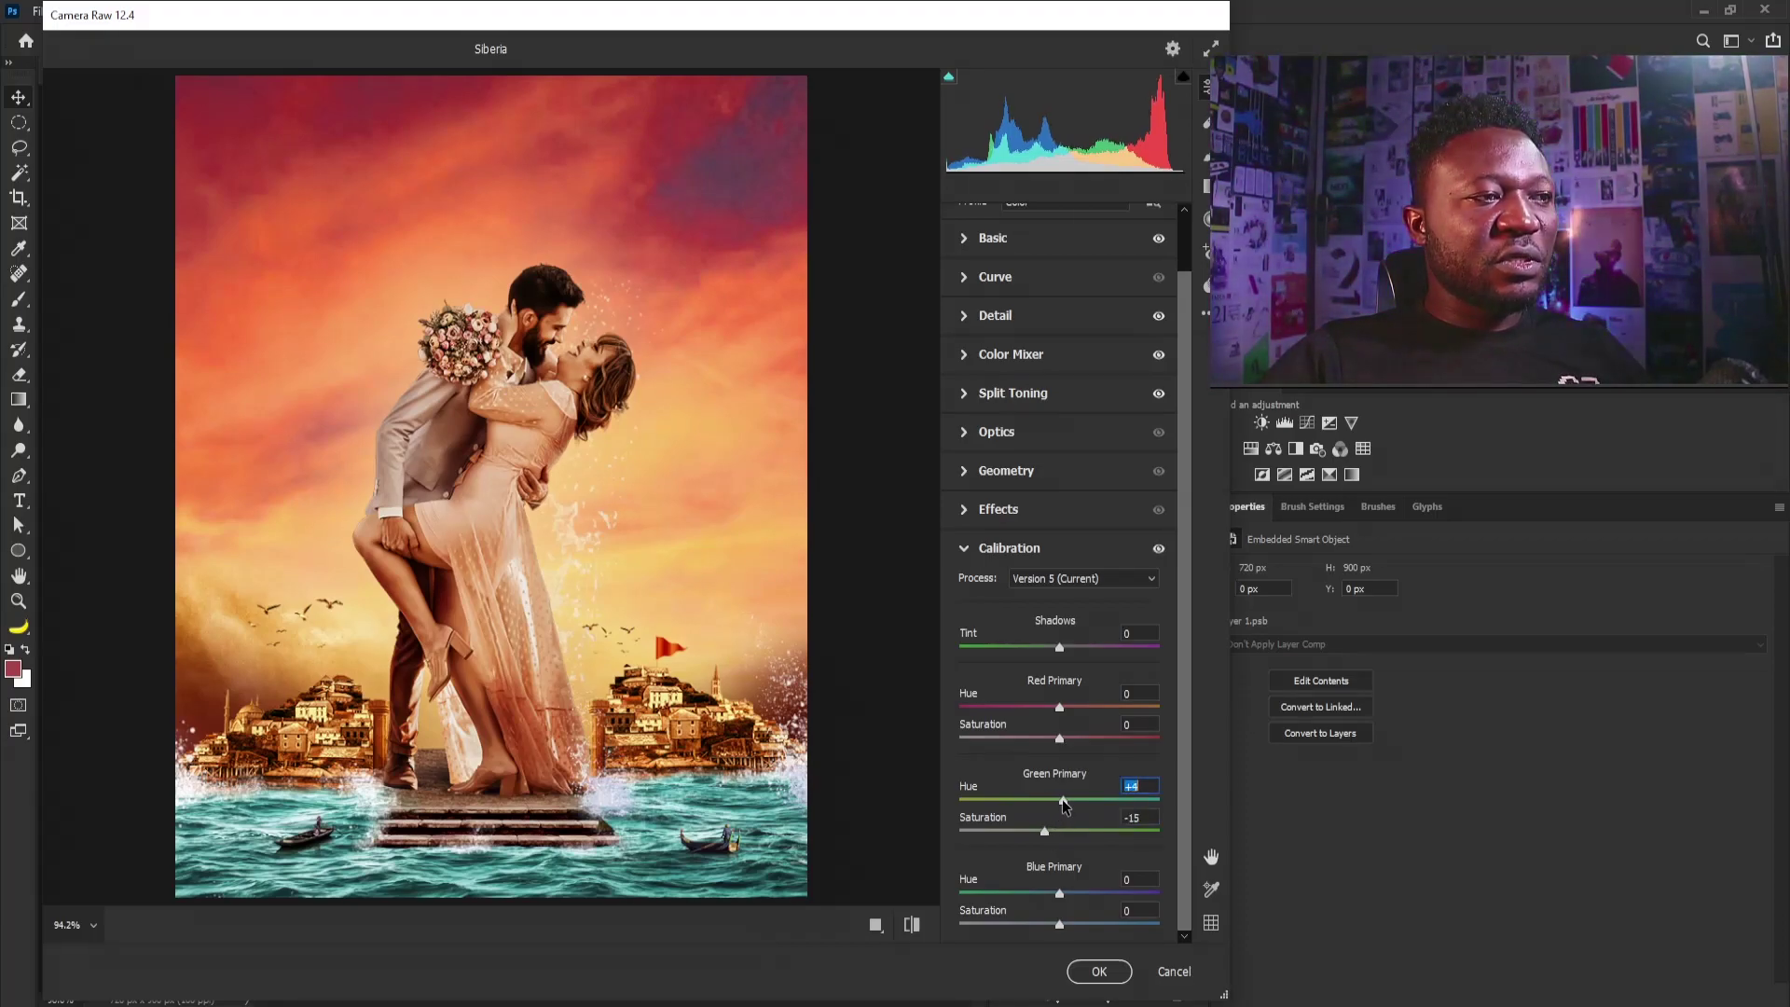
{"action": "mouse_move", "coordinate": [1066, 800]}
{"action": "left_mouse_down"}
{"action": "mouse_move", "coordinate": [1049, 831]}
{"action": "mouse_move", "coordinate": [1065, 804]}
{"action": "left_mouse_up"}
{"action": "left_click", "coordinate": [964, 548]}
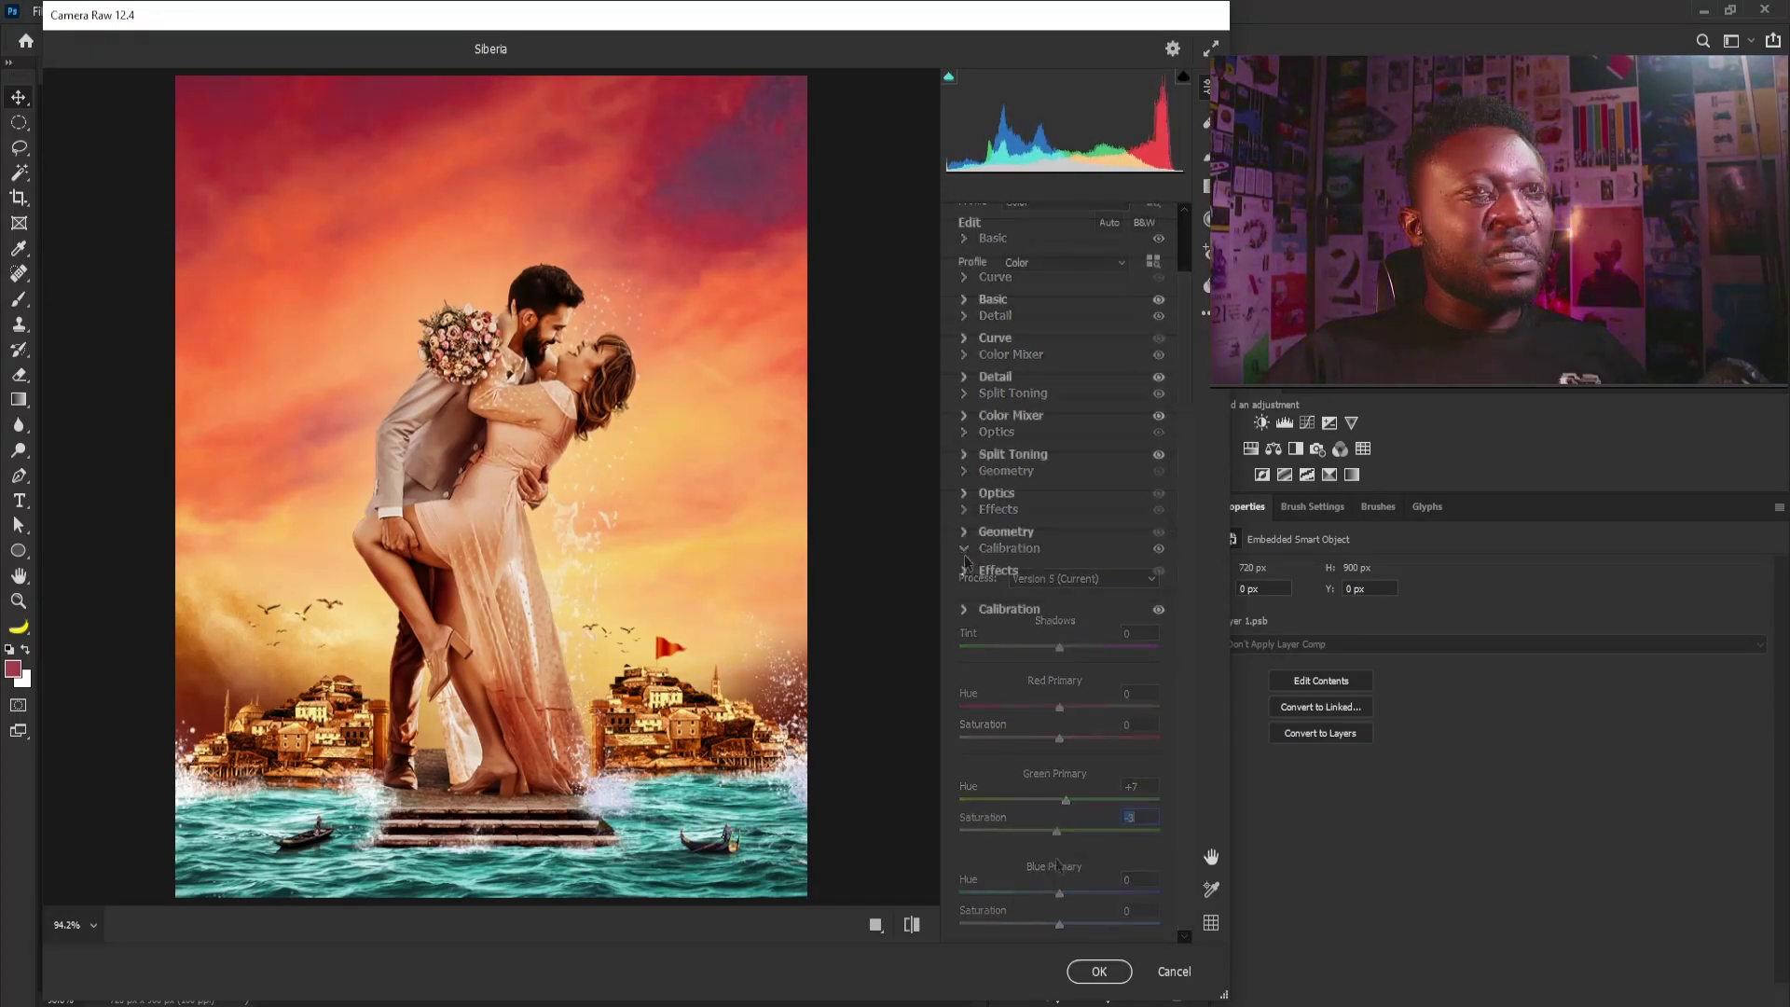
Step: Add film grain of 10 and a darkening vignette of -21 to the image
{"action": "left_click", "coordinate": [966, 570]}
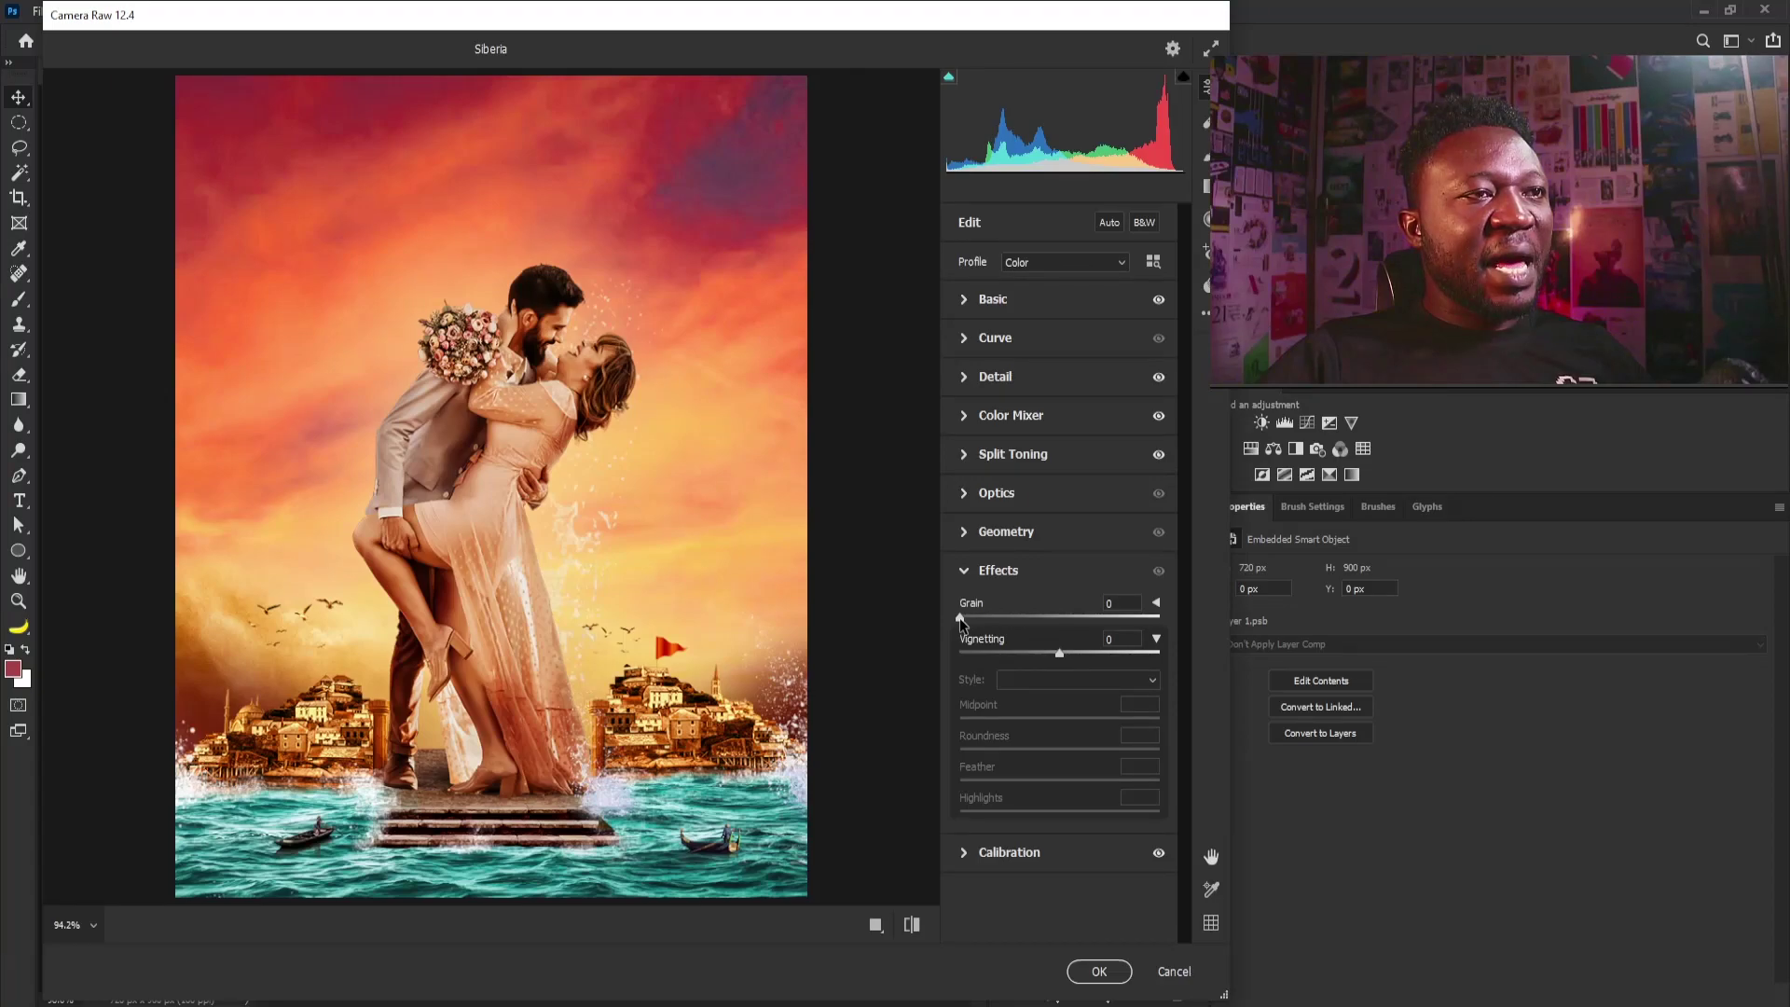
{"action": "left_click_drag", "start_coordinate": [960, 619], "coordinate": [1037, 658]}
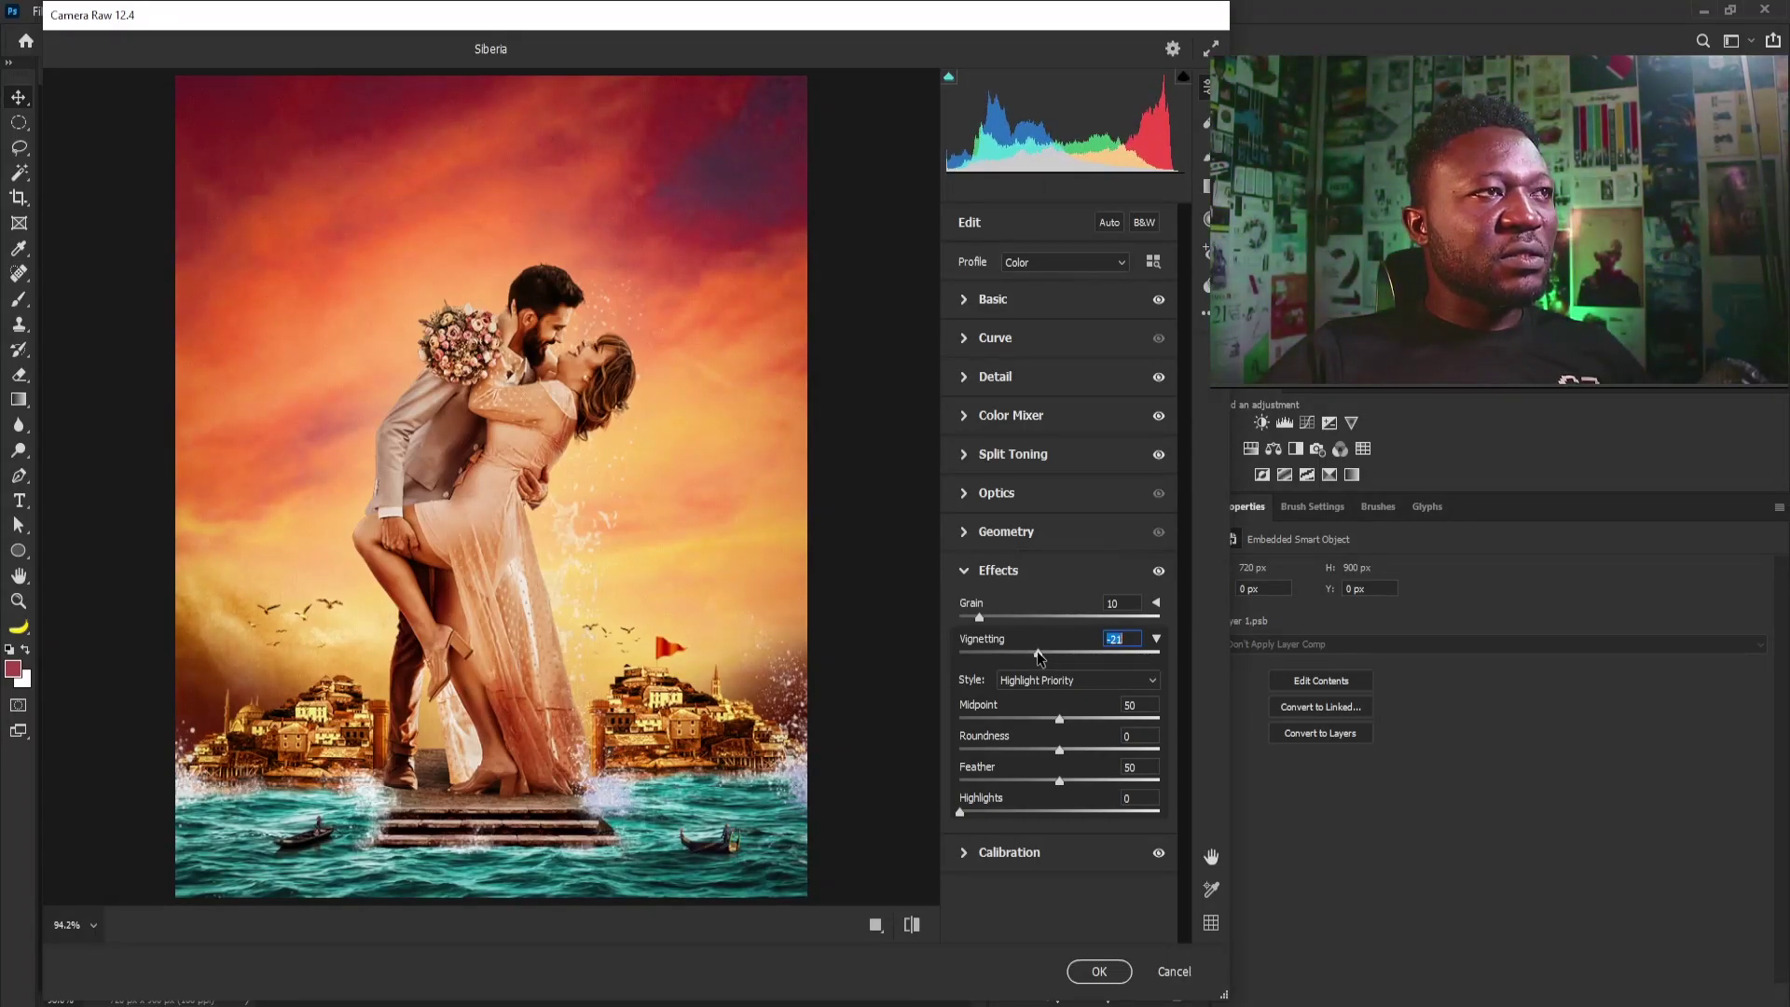
Step: Set the Split Toning shadow saturation to 5 and apply the Camera Raw filter to the merged layer
{"action": "left_click", "coordinate": [976, 457]}
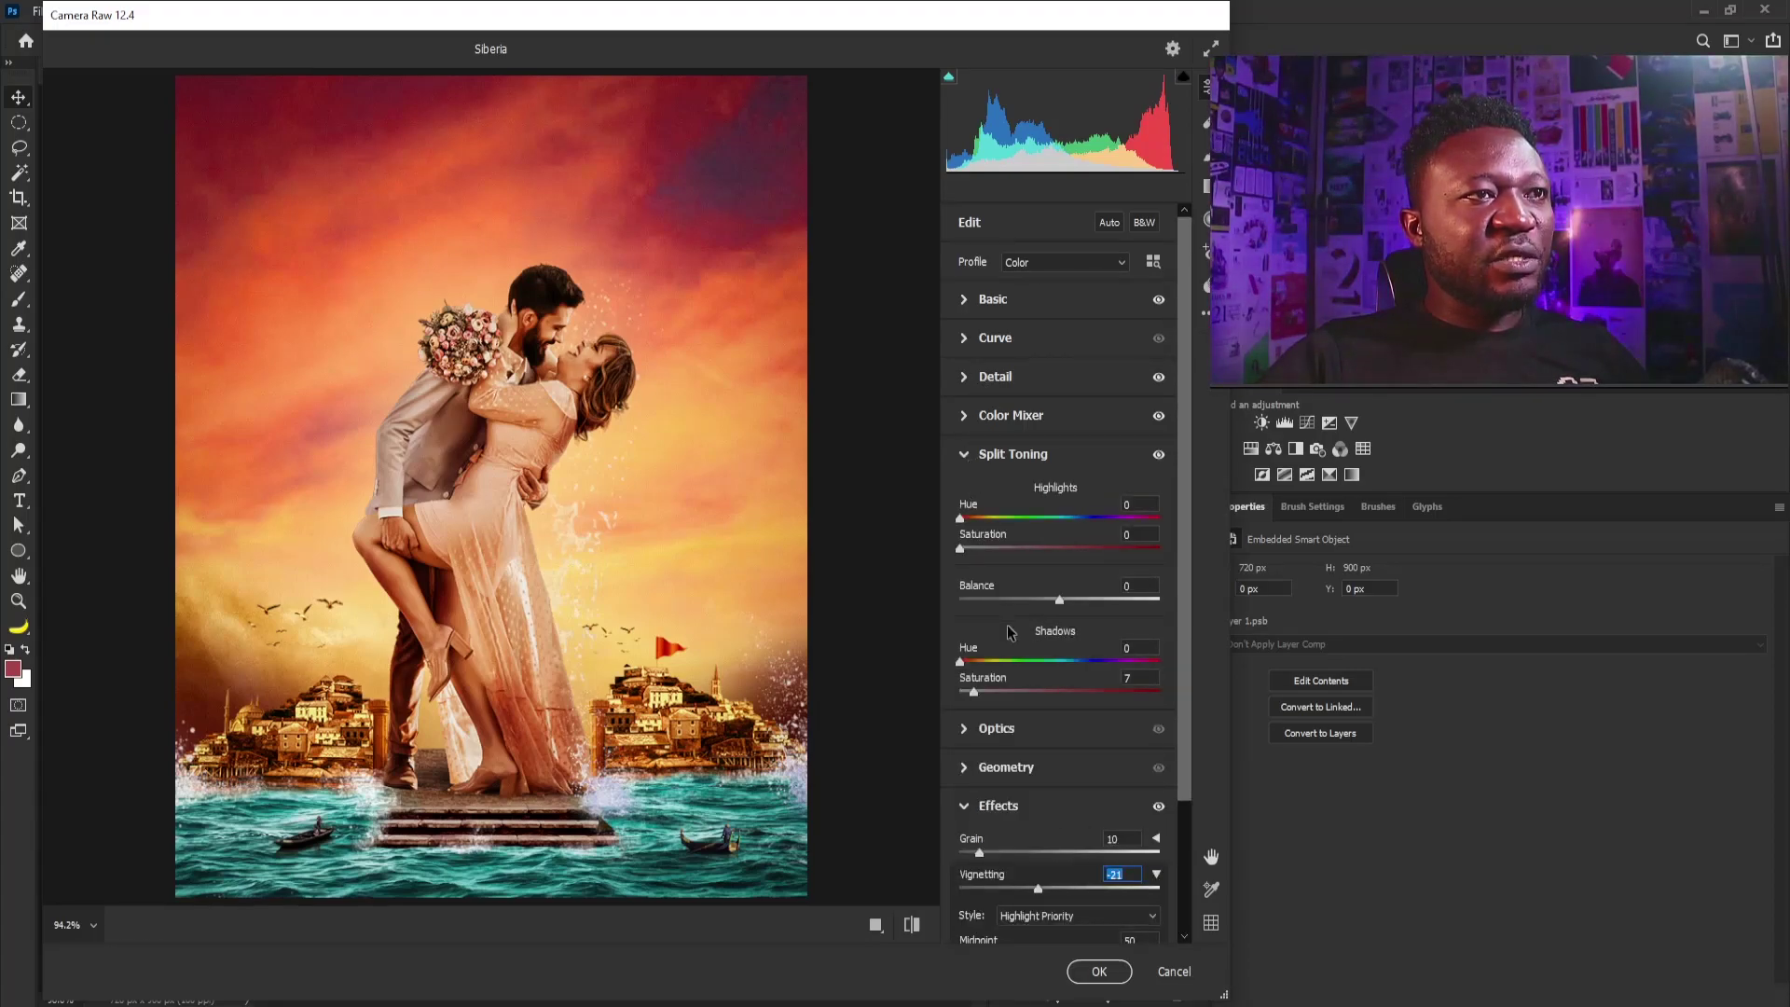
{"action": "left_click_drag", "start_coordinate": [973, 692], "coordinate": [967, 698]}
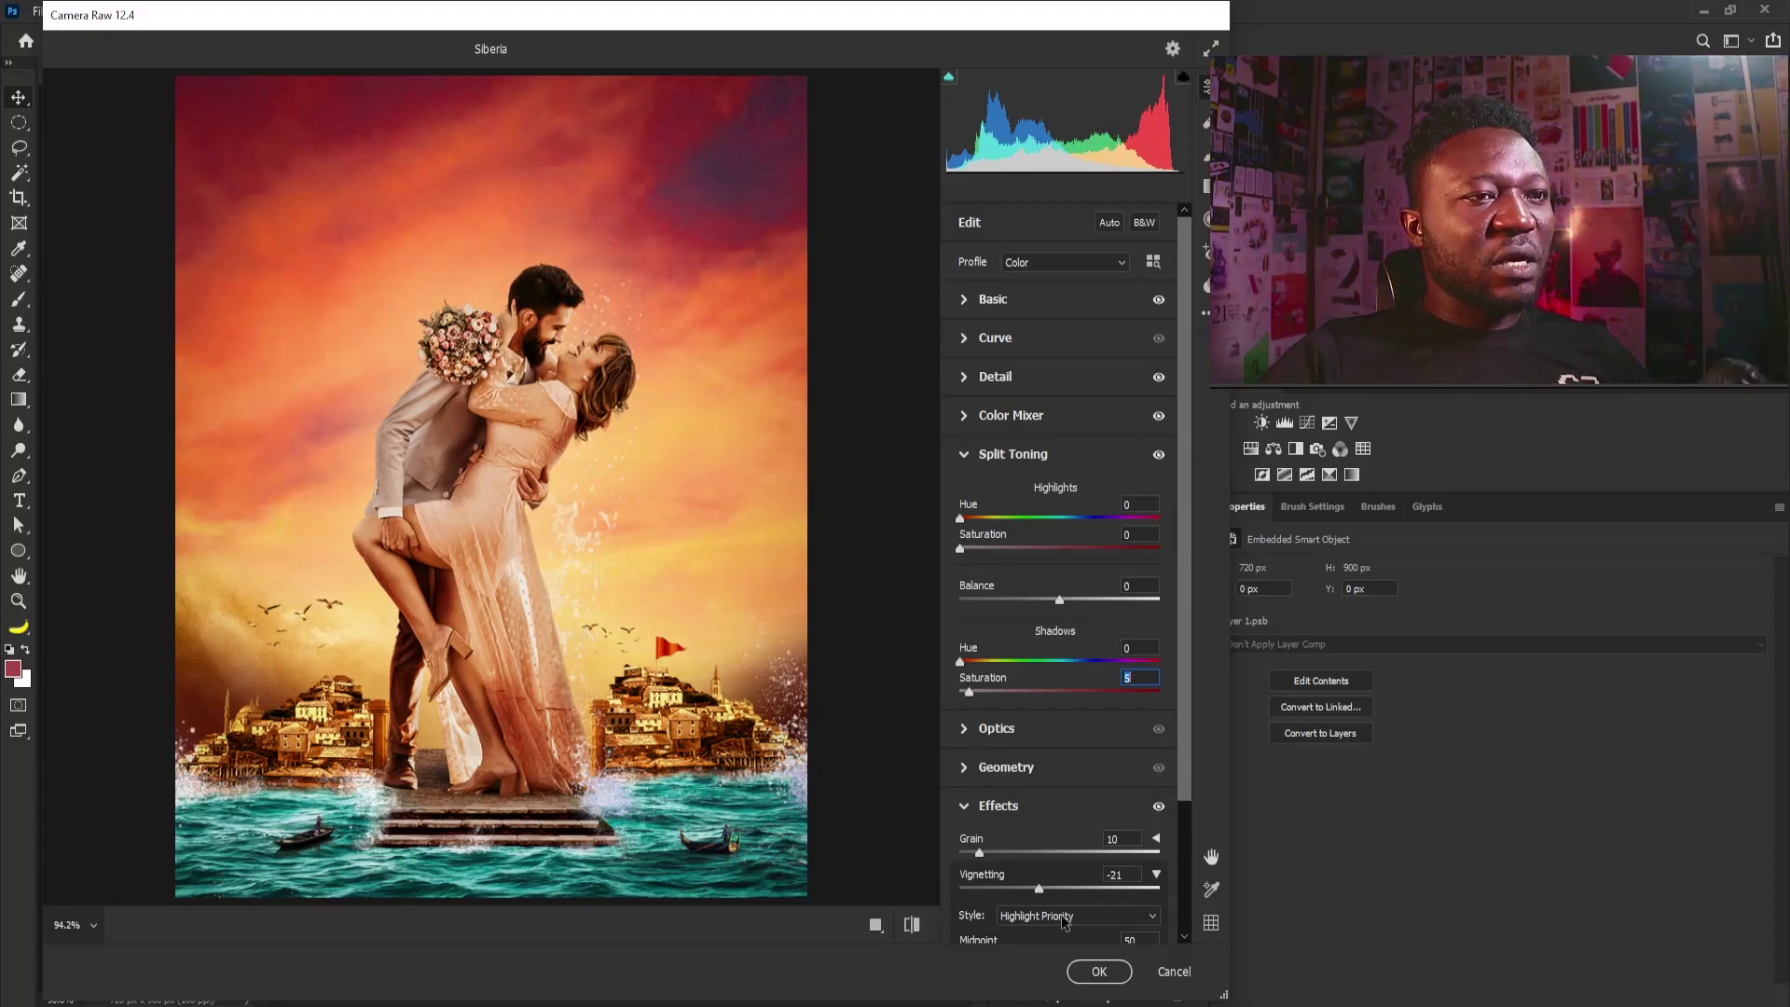
{"action": "left_click", "coordinate": [1096, 971]}
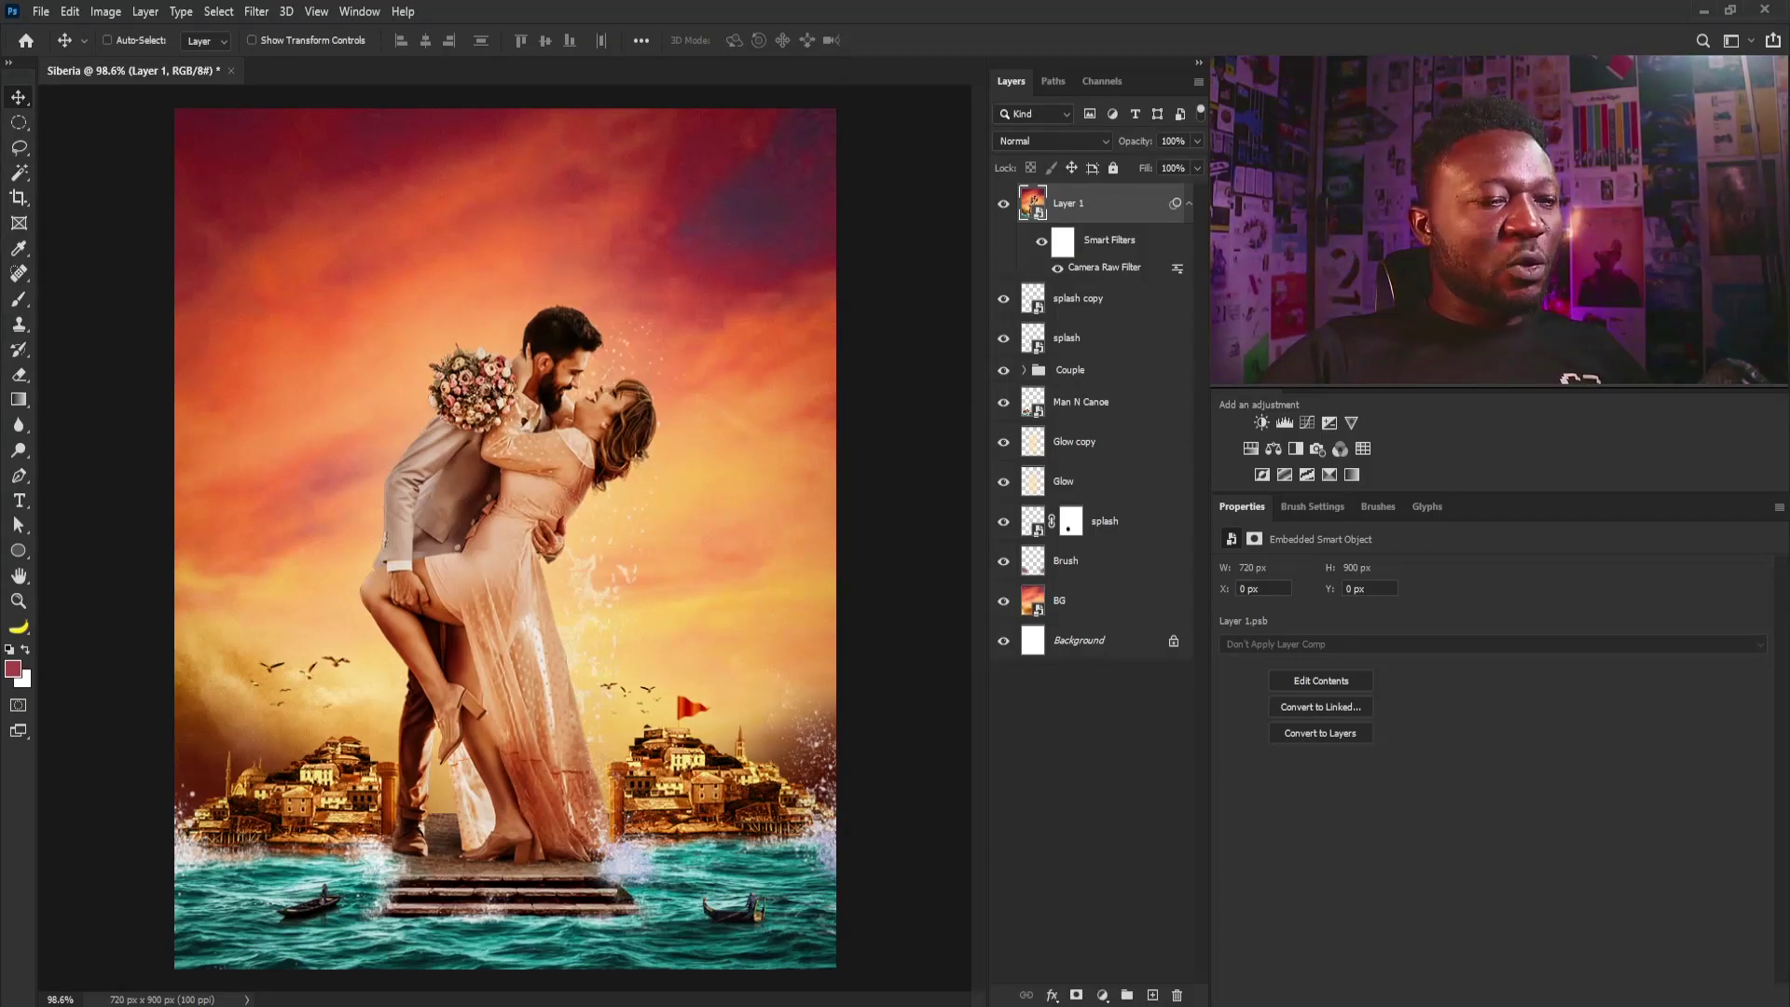
Step: Add a solid color fill layer in brown #803315 above the composite and set its opacity to 67%
{"action": "left_click", "coordinate": [1104, 999]}
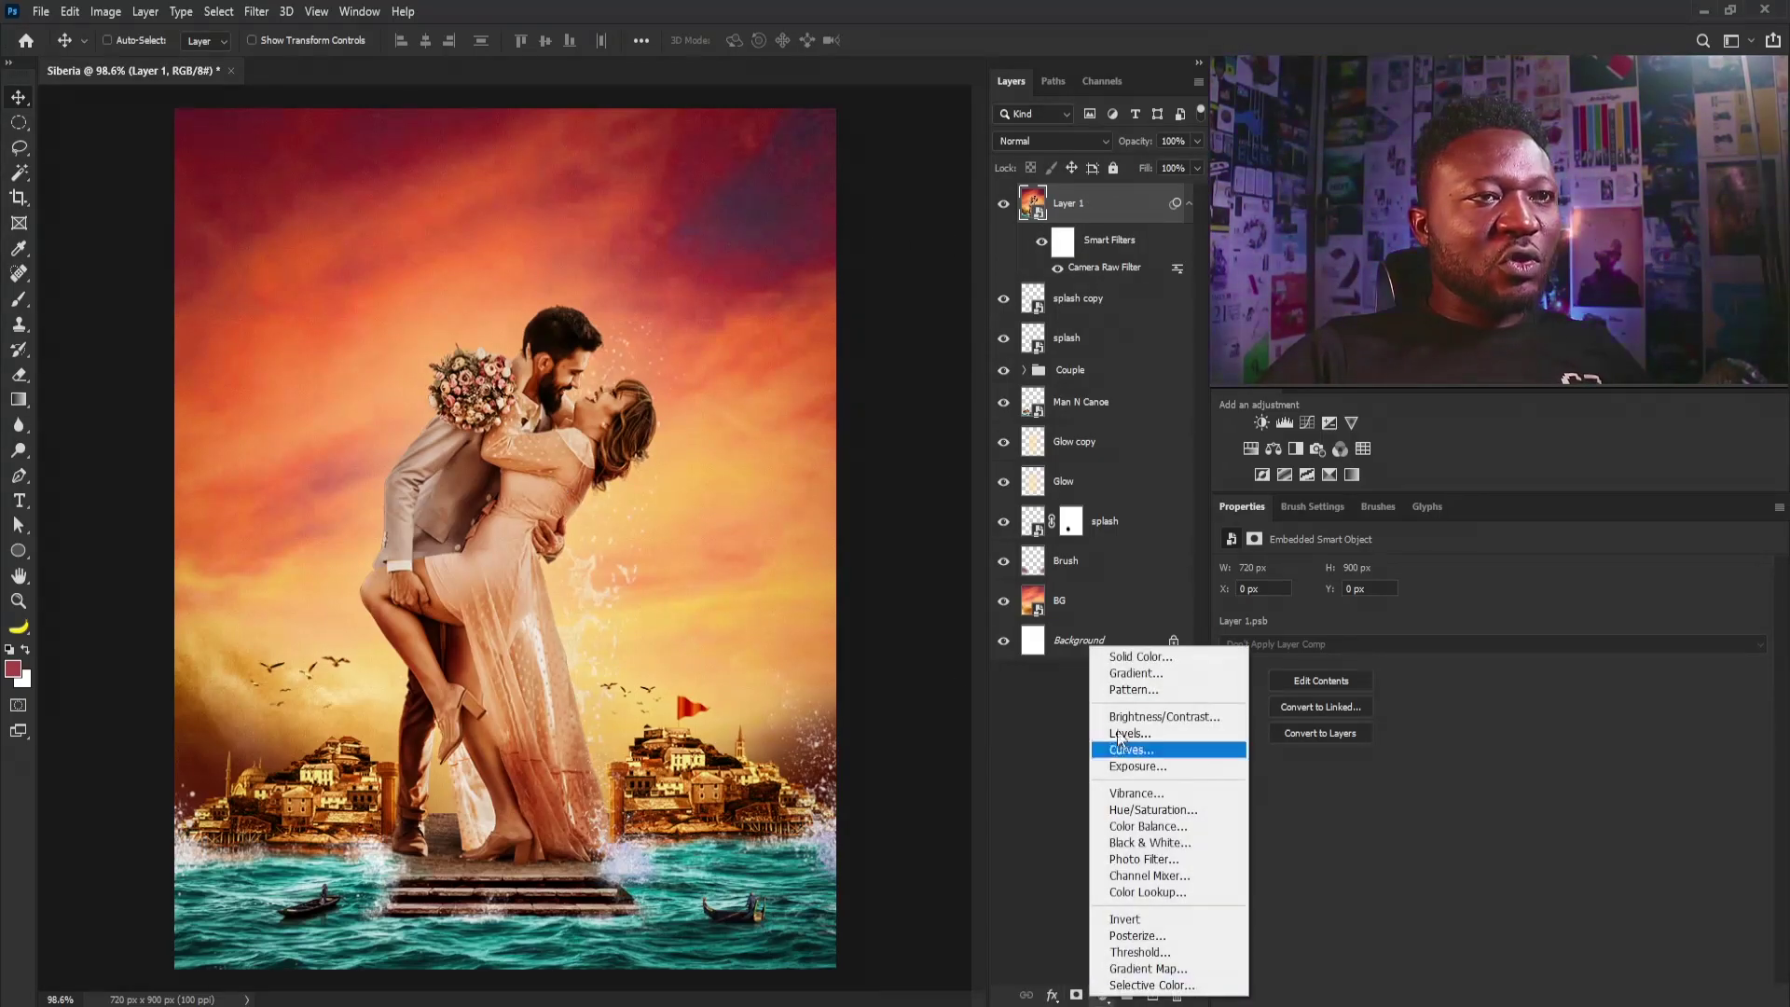
{"action": "left_click", "coordinate": [1137, 658]}
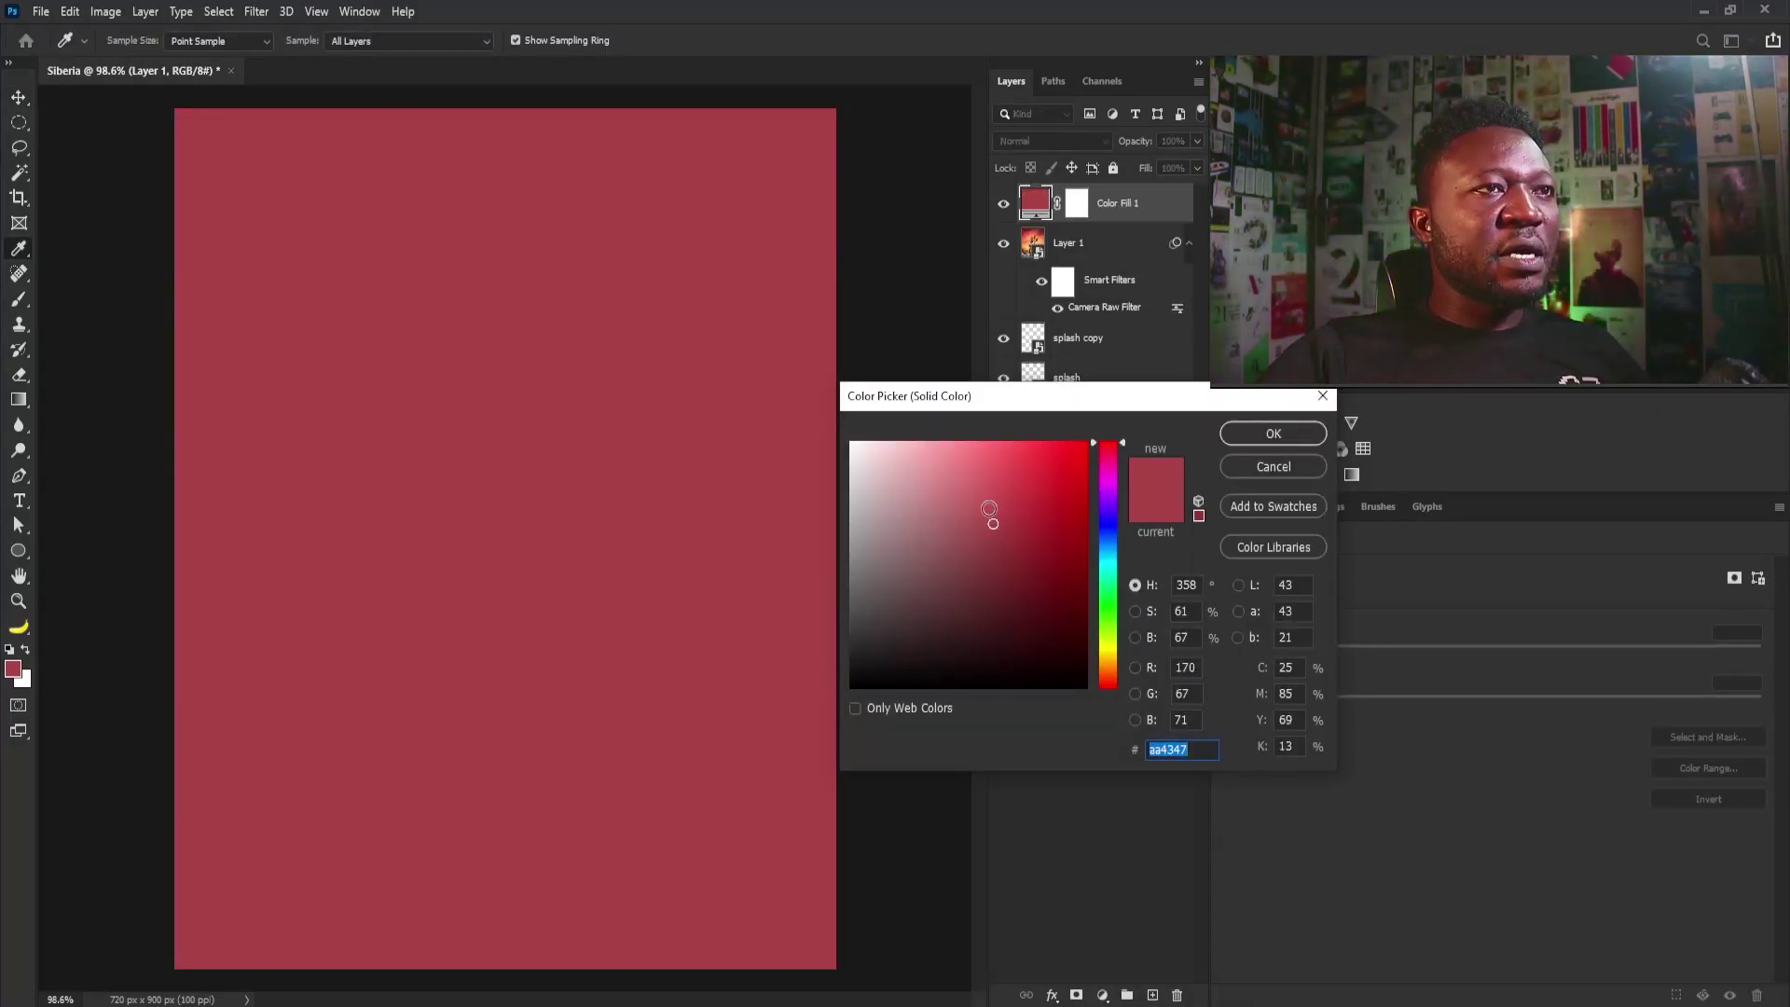
{"action": "left_click_drag", "start_coordinate": [1109, 657], "coordinate": [1110, 701]}
{"action": "type", "text": "7d2d16"}
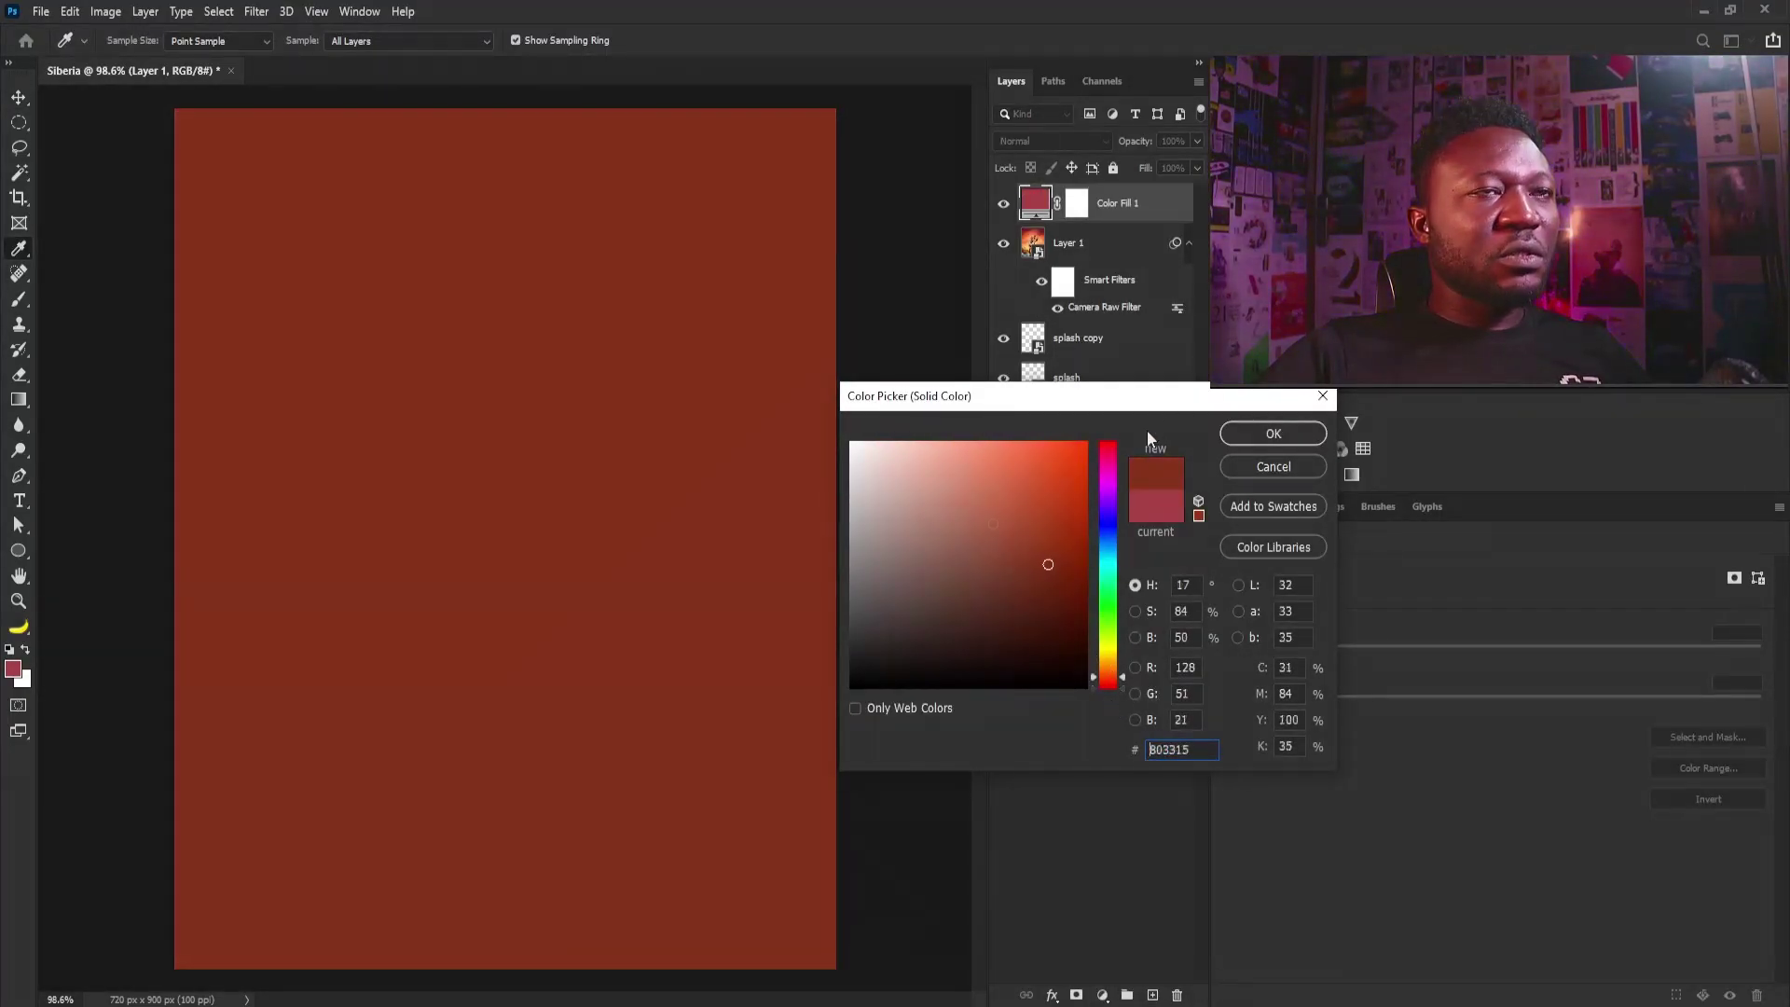
{"action": "left_click", "coordinate": [1273, 433]}
{"action": "left_click", "coordinate": [1196, 140]}
{"action": "left_click_drag", "start_coordinate": [1189, 164], "coordinate": [1167, 166]}
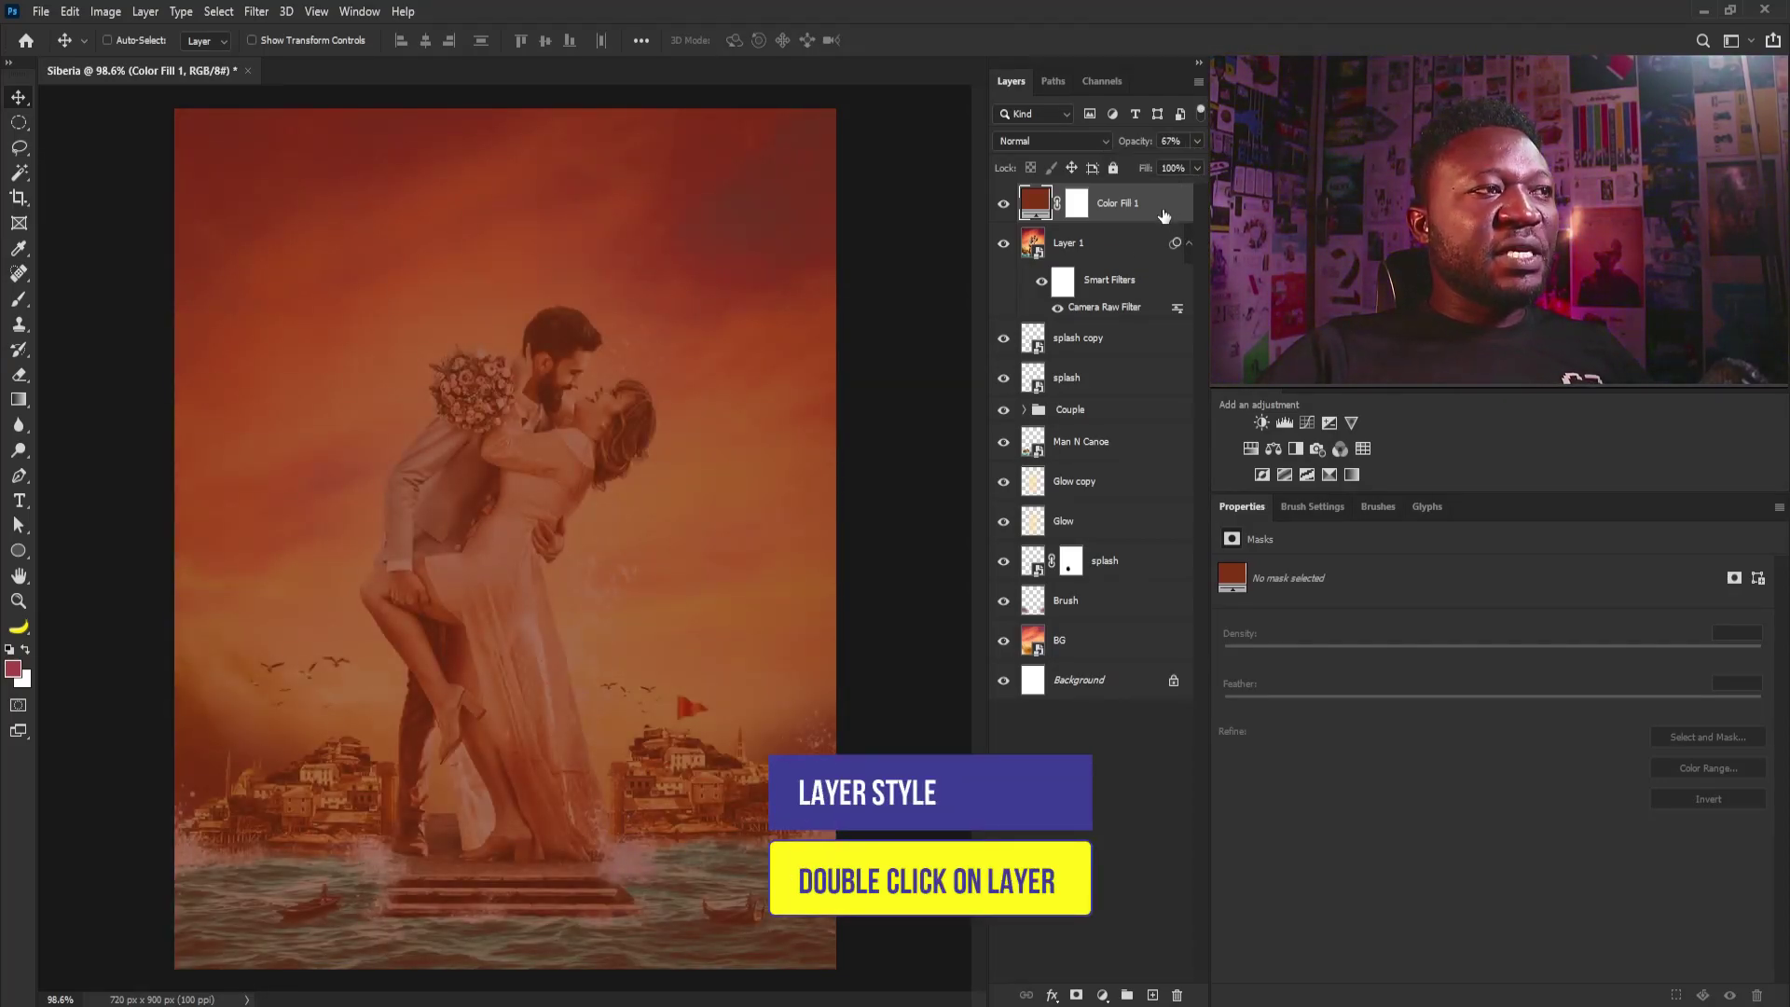
Step: Restrict the color fill to the dark tones with Blend If, splitting the underlying layer's white slider to 0 / 160
{"action": "double_click", "coordinate": [1119, 359]}
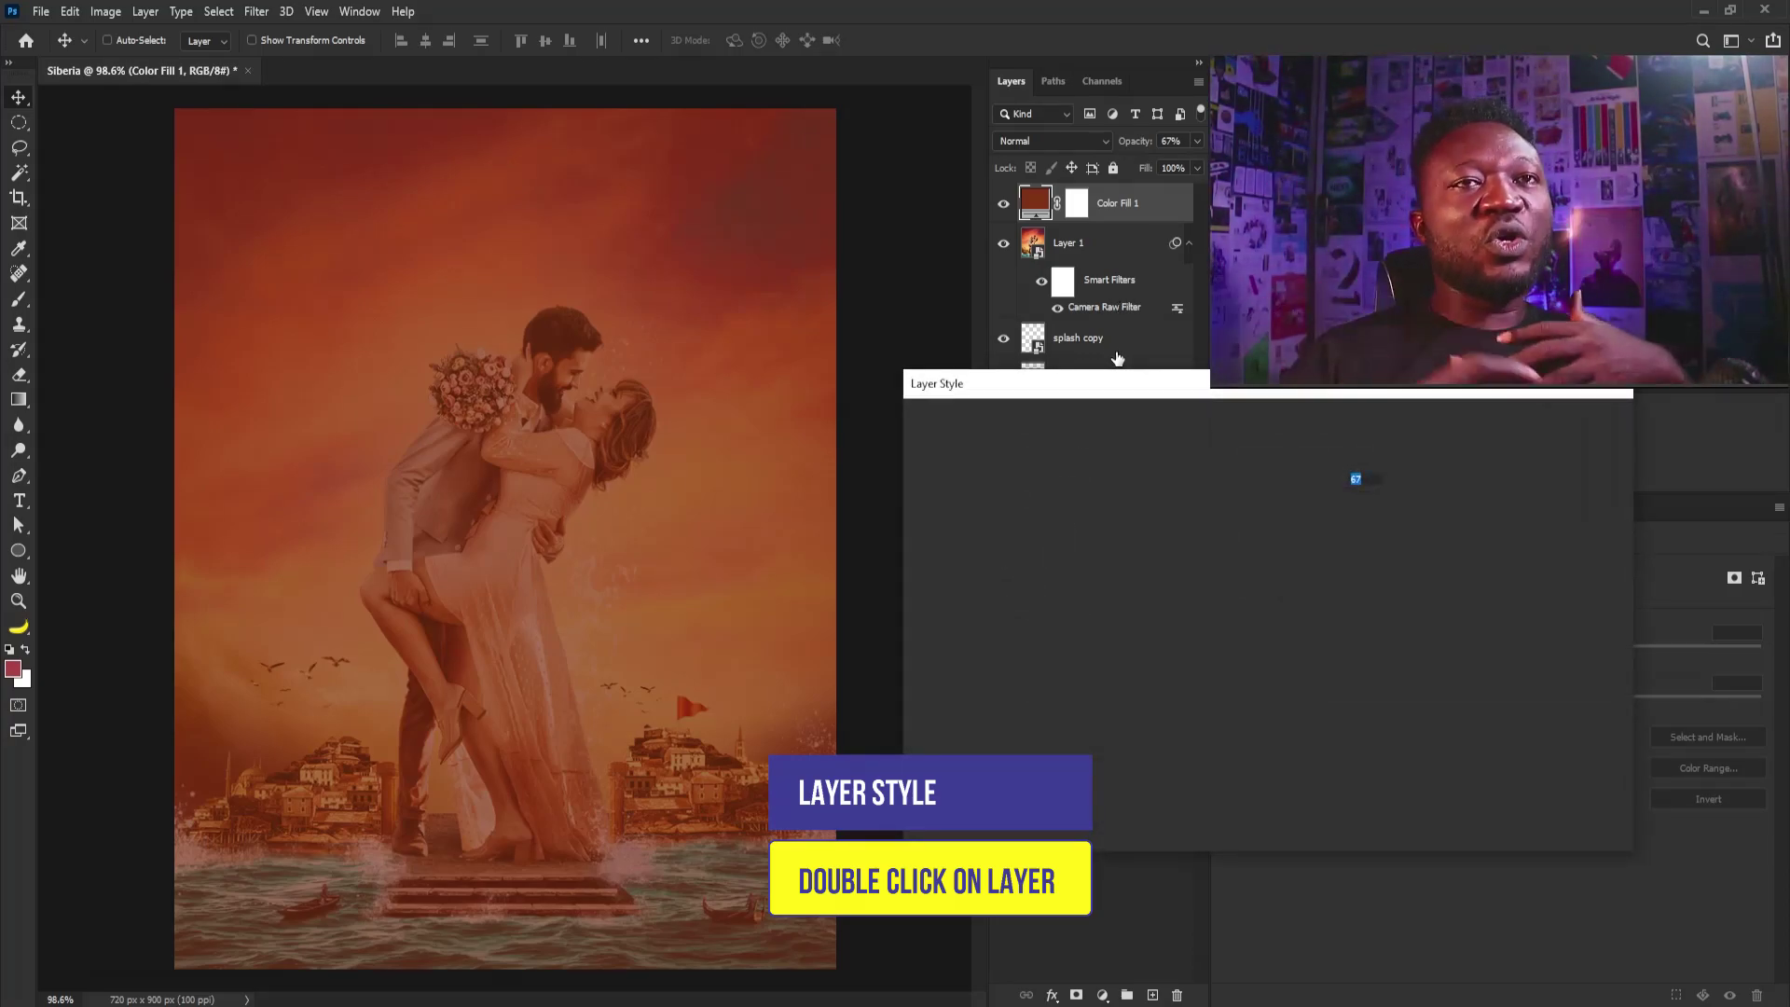
{"action": "left_click_drag", "start_coordinate": [1310, 396], "coordinate": [1302, 475]}
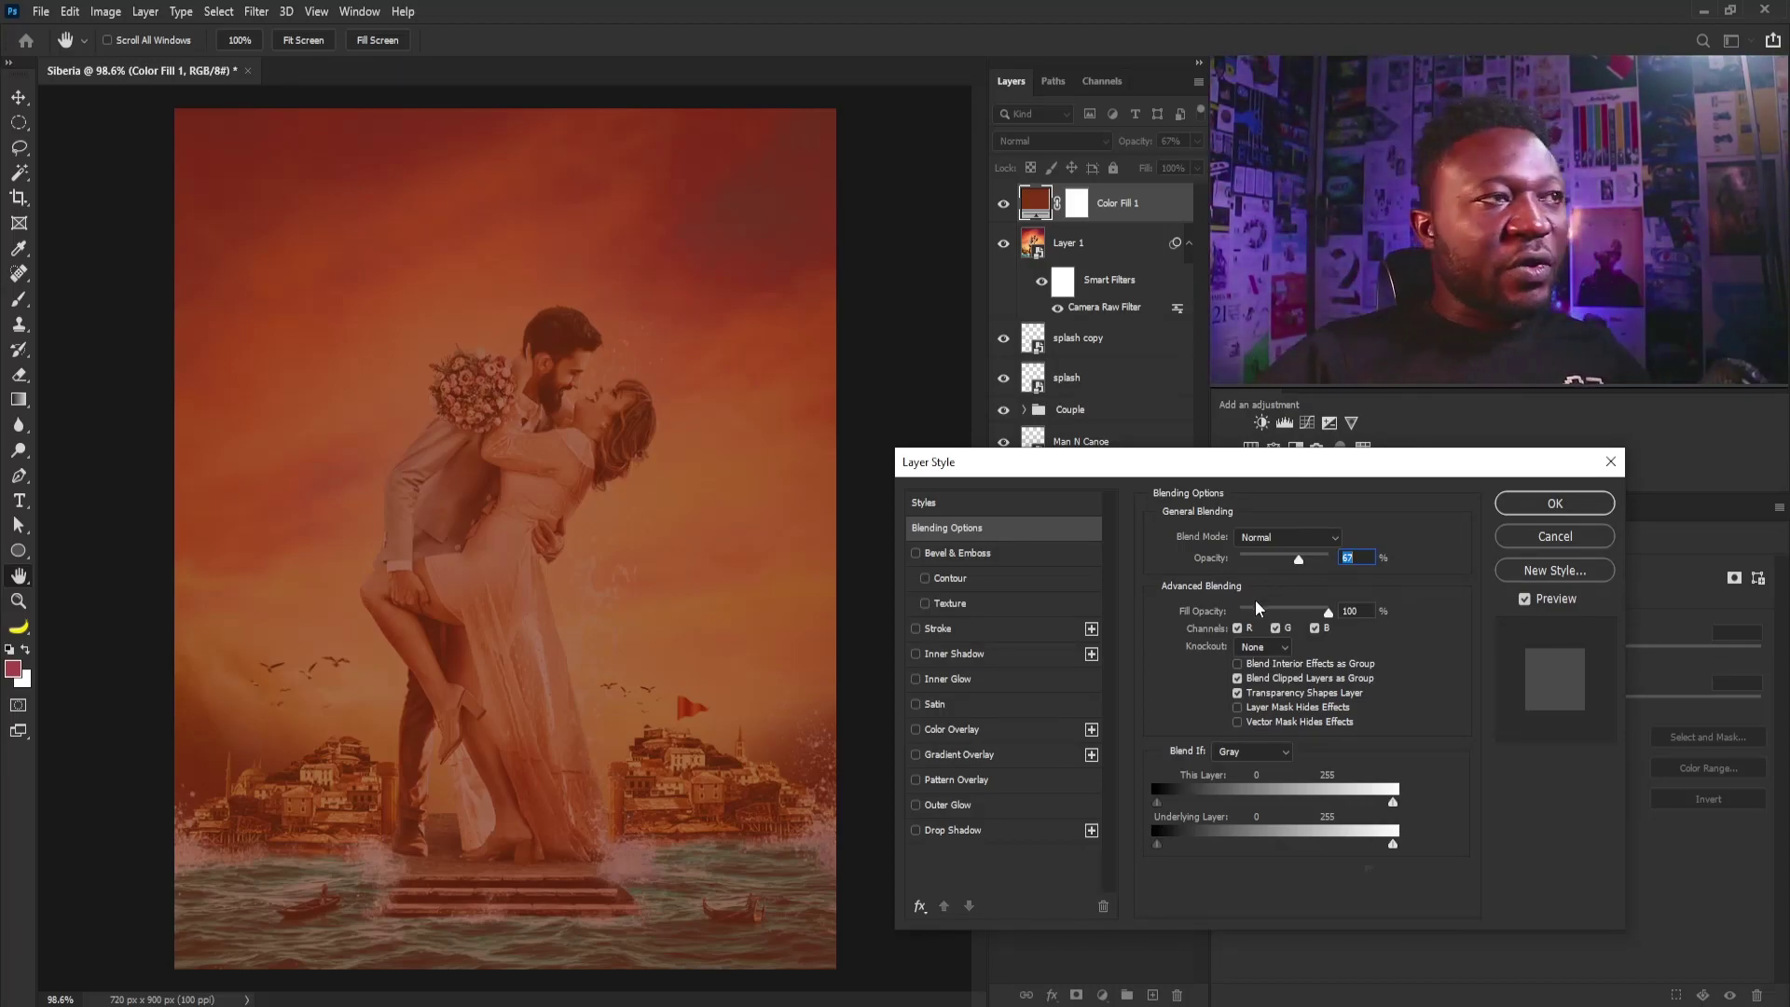
{"action": "left_click_drag", "start_coordinate": [1381, 845], "coordinate": [1273, 844]}
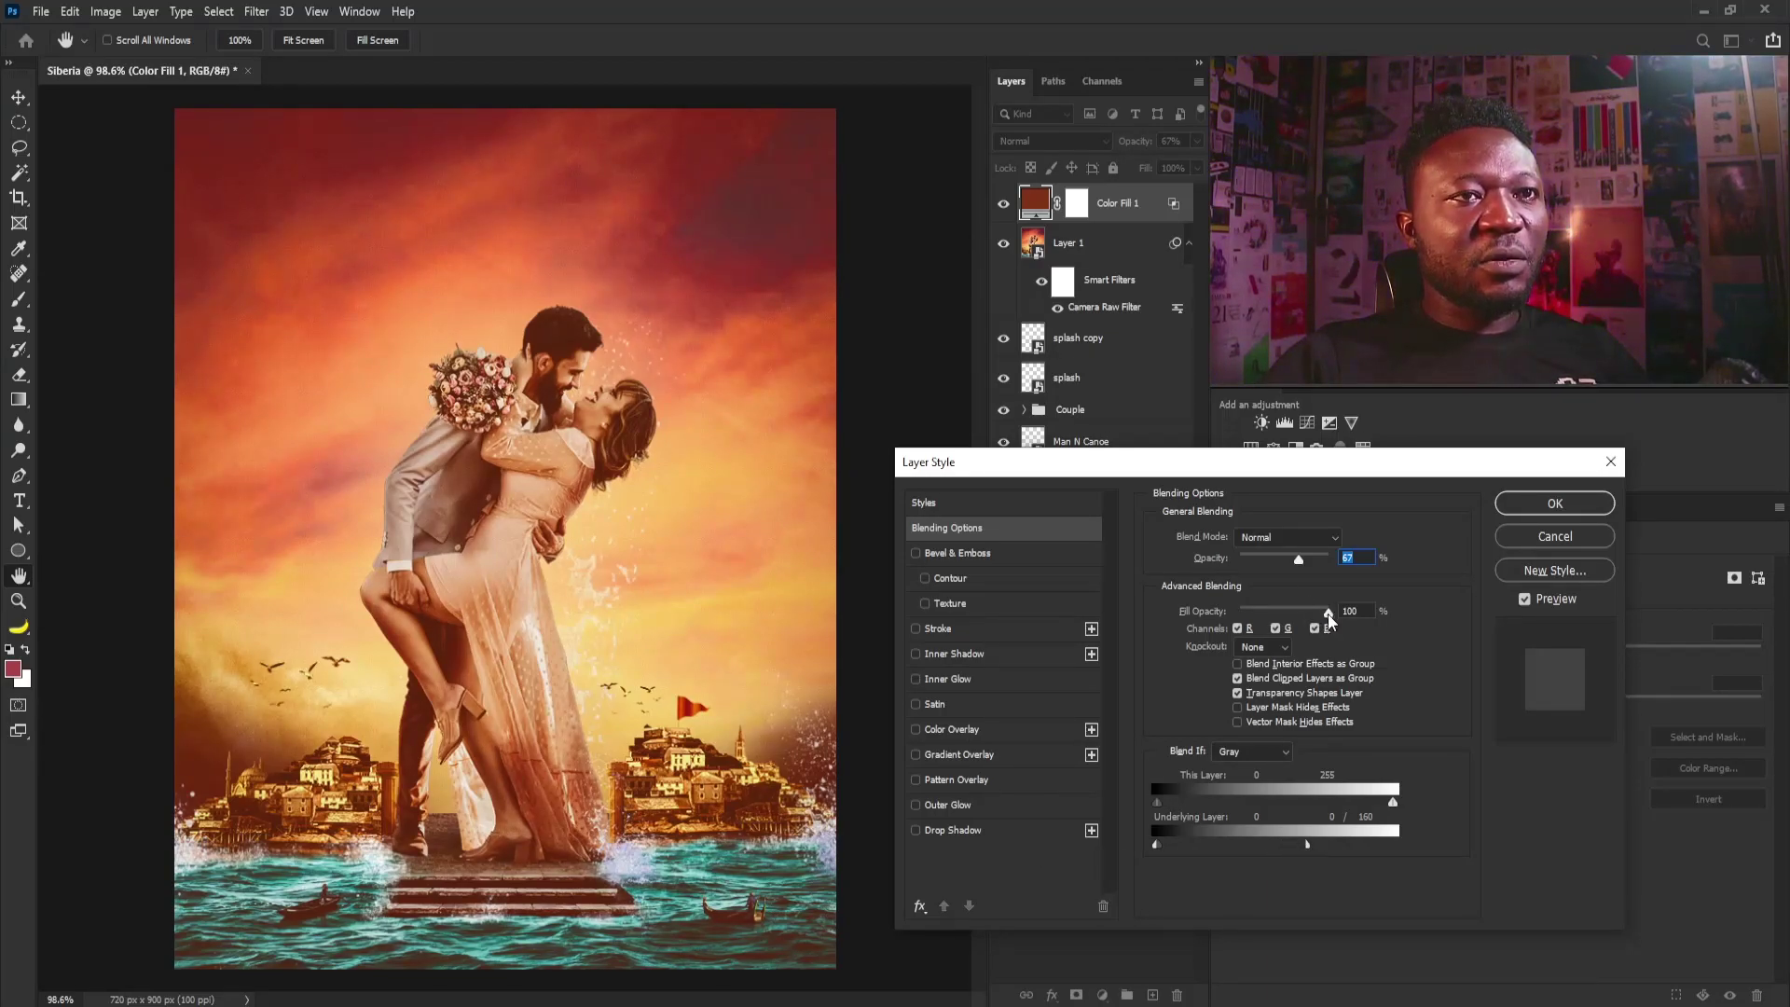
Step: Set the color fill layer's opacity to 26% in its blending options and compare the image with and without it
{"action": "left_click_drag", "start_coordinate": [1284, 562], "coordinate": [1263, 565]}
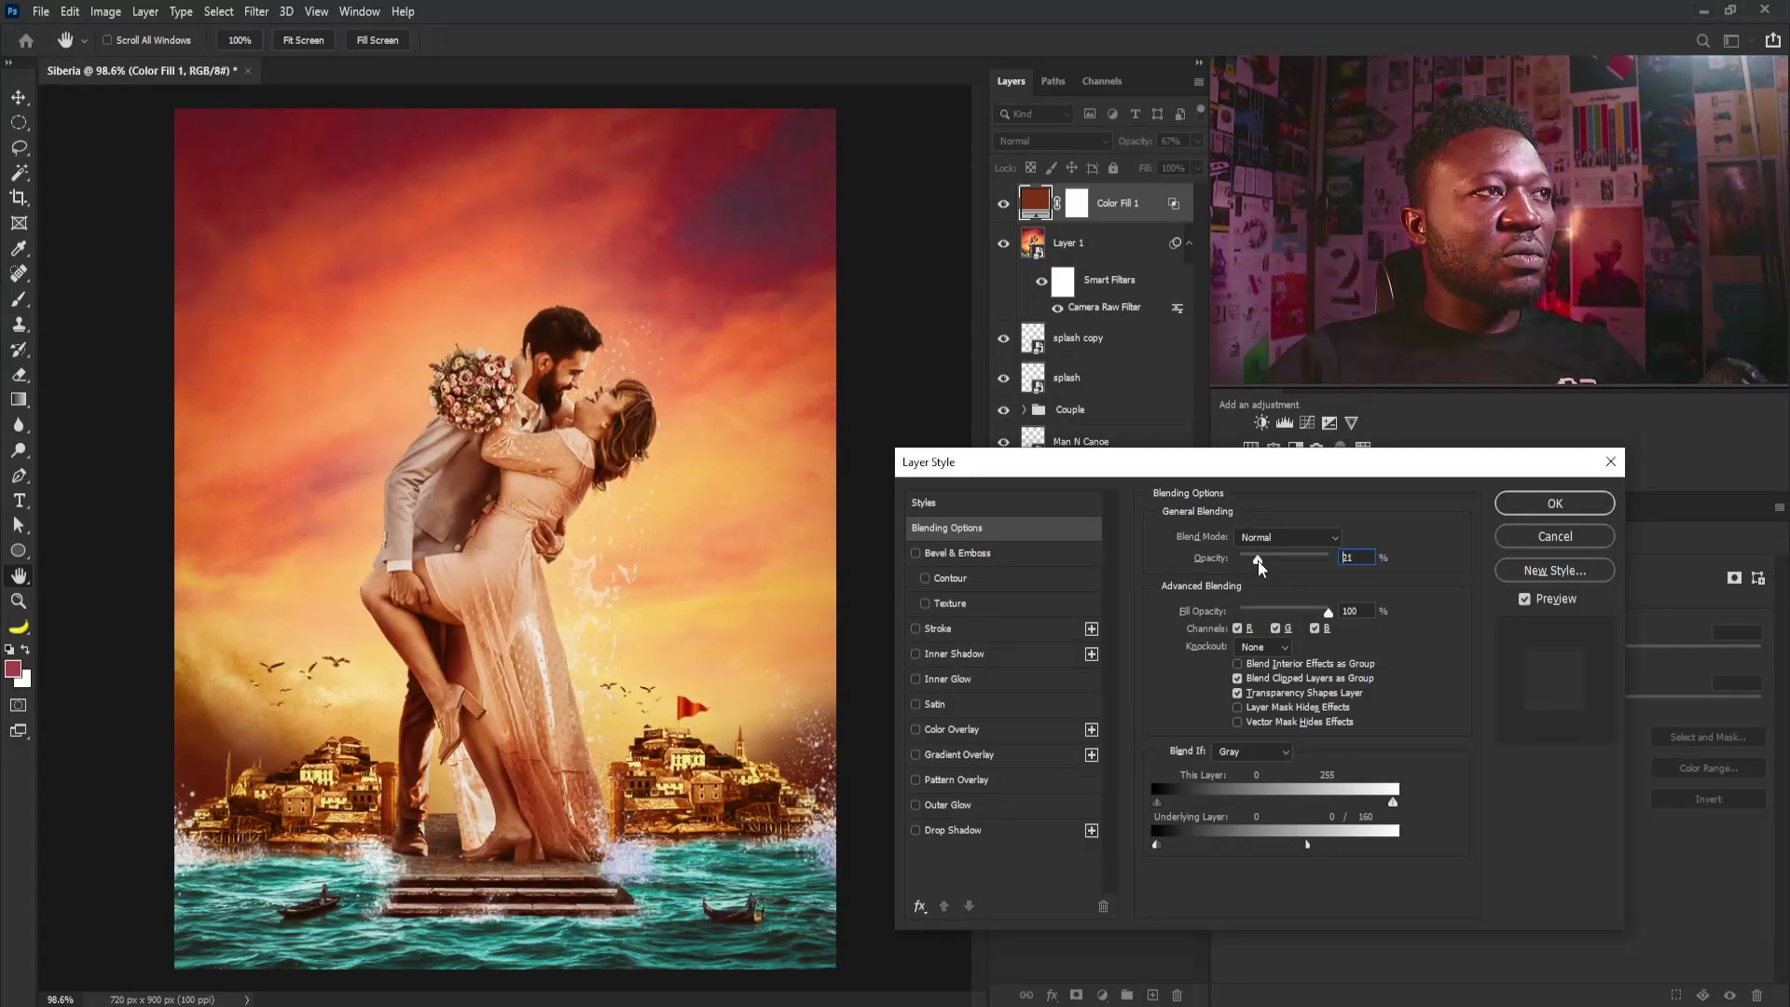
{"action": "left_click_drag", "start_coordinate": [1257, 561], "coordinate": [1257, 561]}
{"action": "type", "text": "19"}
{"action": "left_click_drag", "start_coordinate": [1262, 561], "coordinate": [1262, 561]}
{"action": "left_click", "coordinate": [1536, 505]}
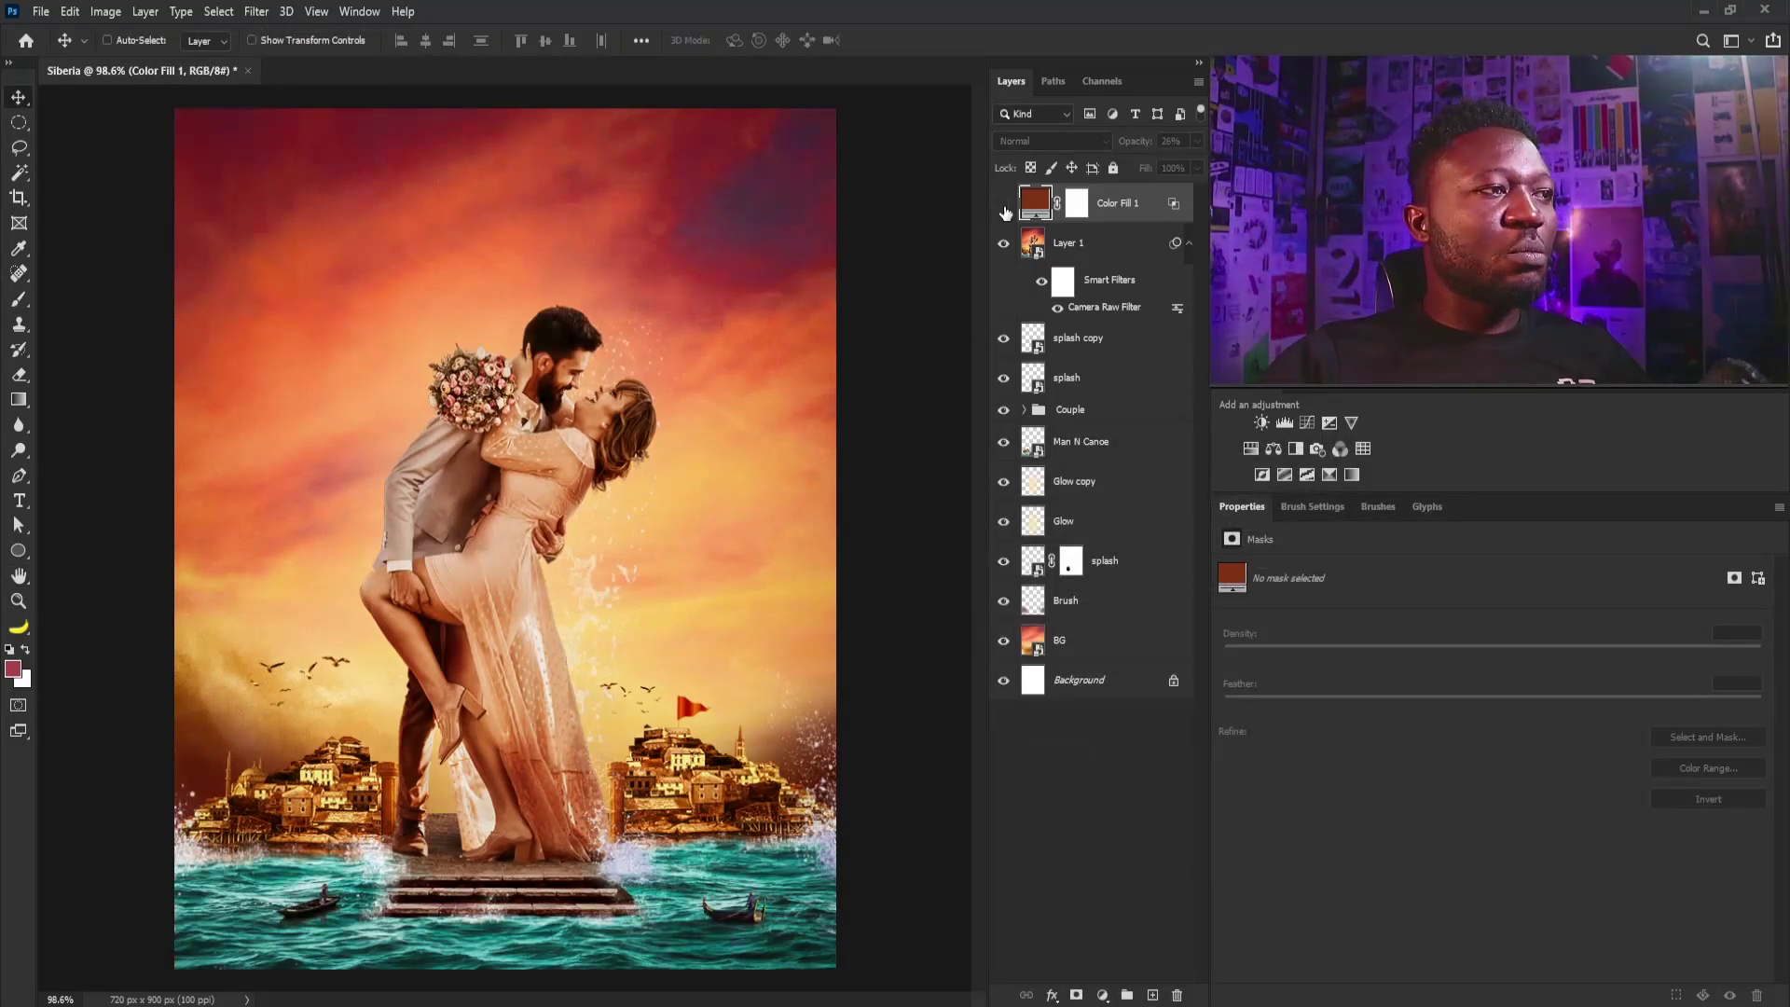
{"action": "left_click", "coordinate": [1003, 205]}
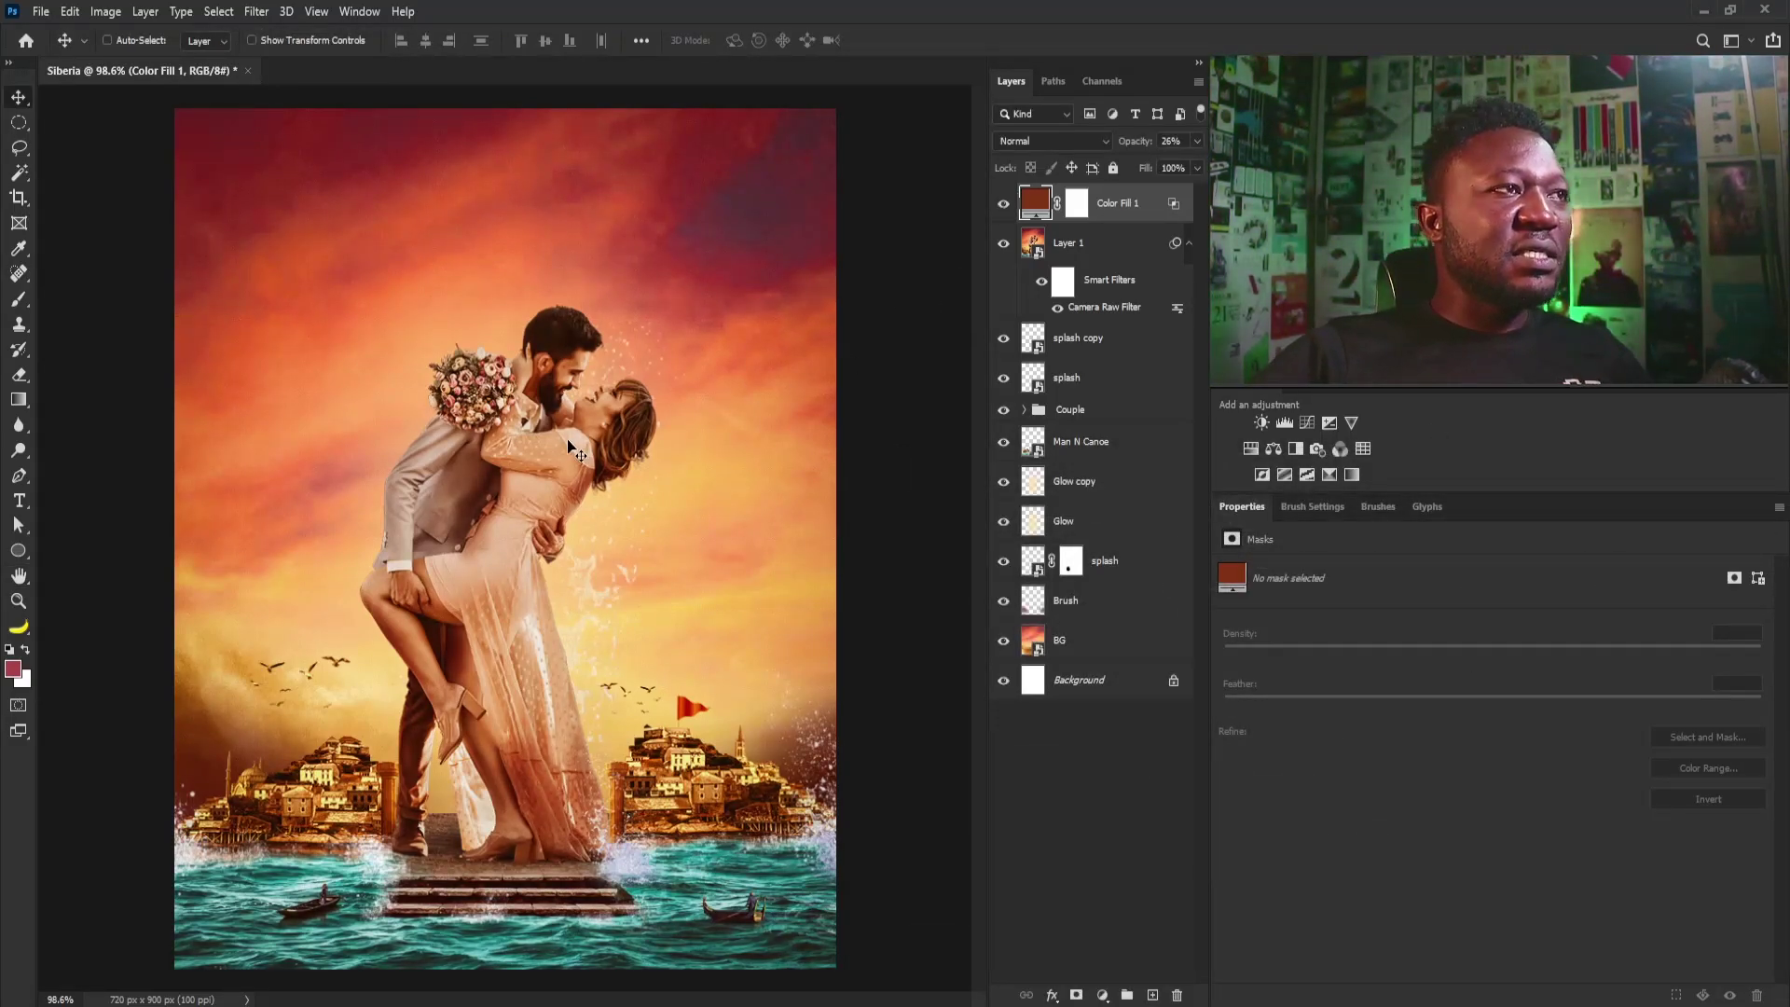
Step: Paint black with a progressively smaller brush on the color fill's mask to remove the tint from the couple's hair
{"action": "left_click", "coordinate": [1076, 205]}
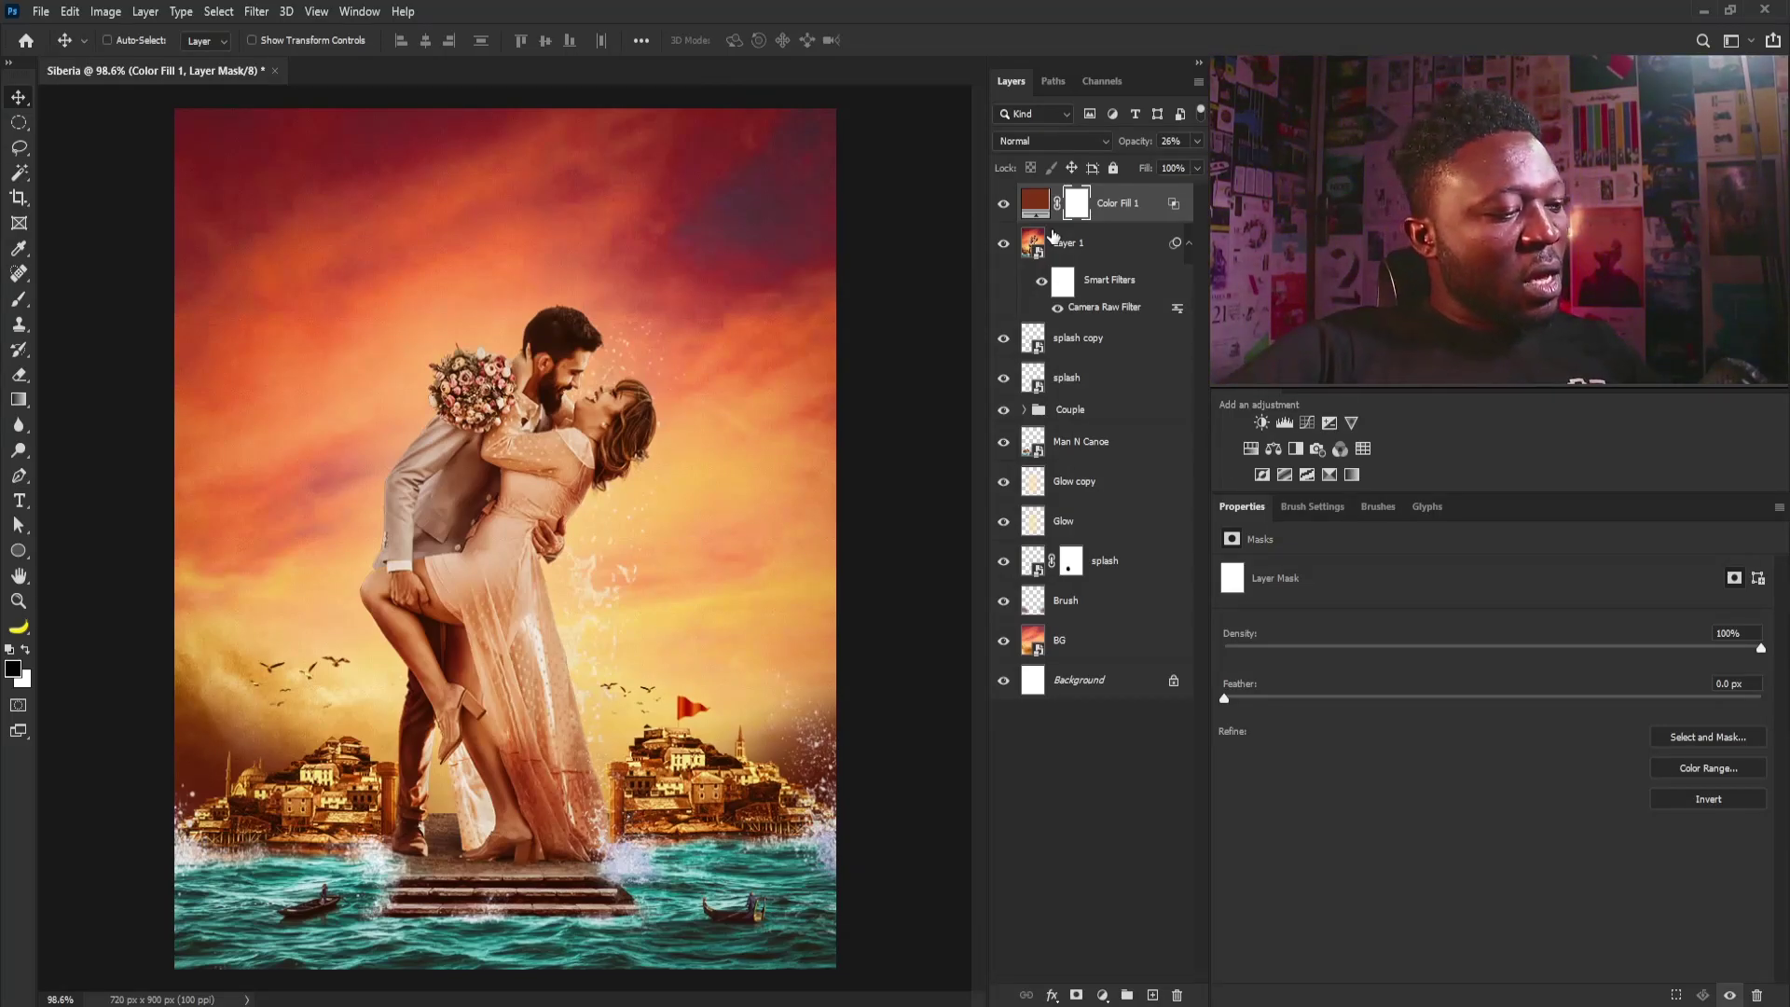
{"action": "key", "text": "b"}
{"action": "left_click_drag", "start_coordinate": [526, 355], "coordinate": [570, 420]}
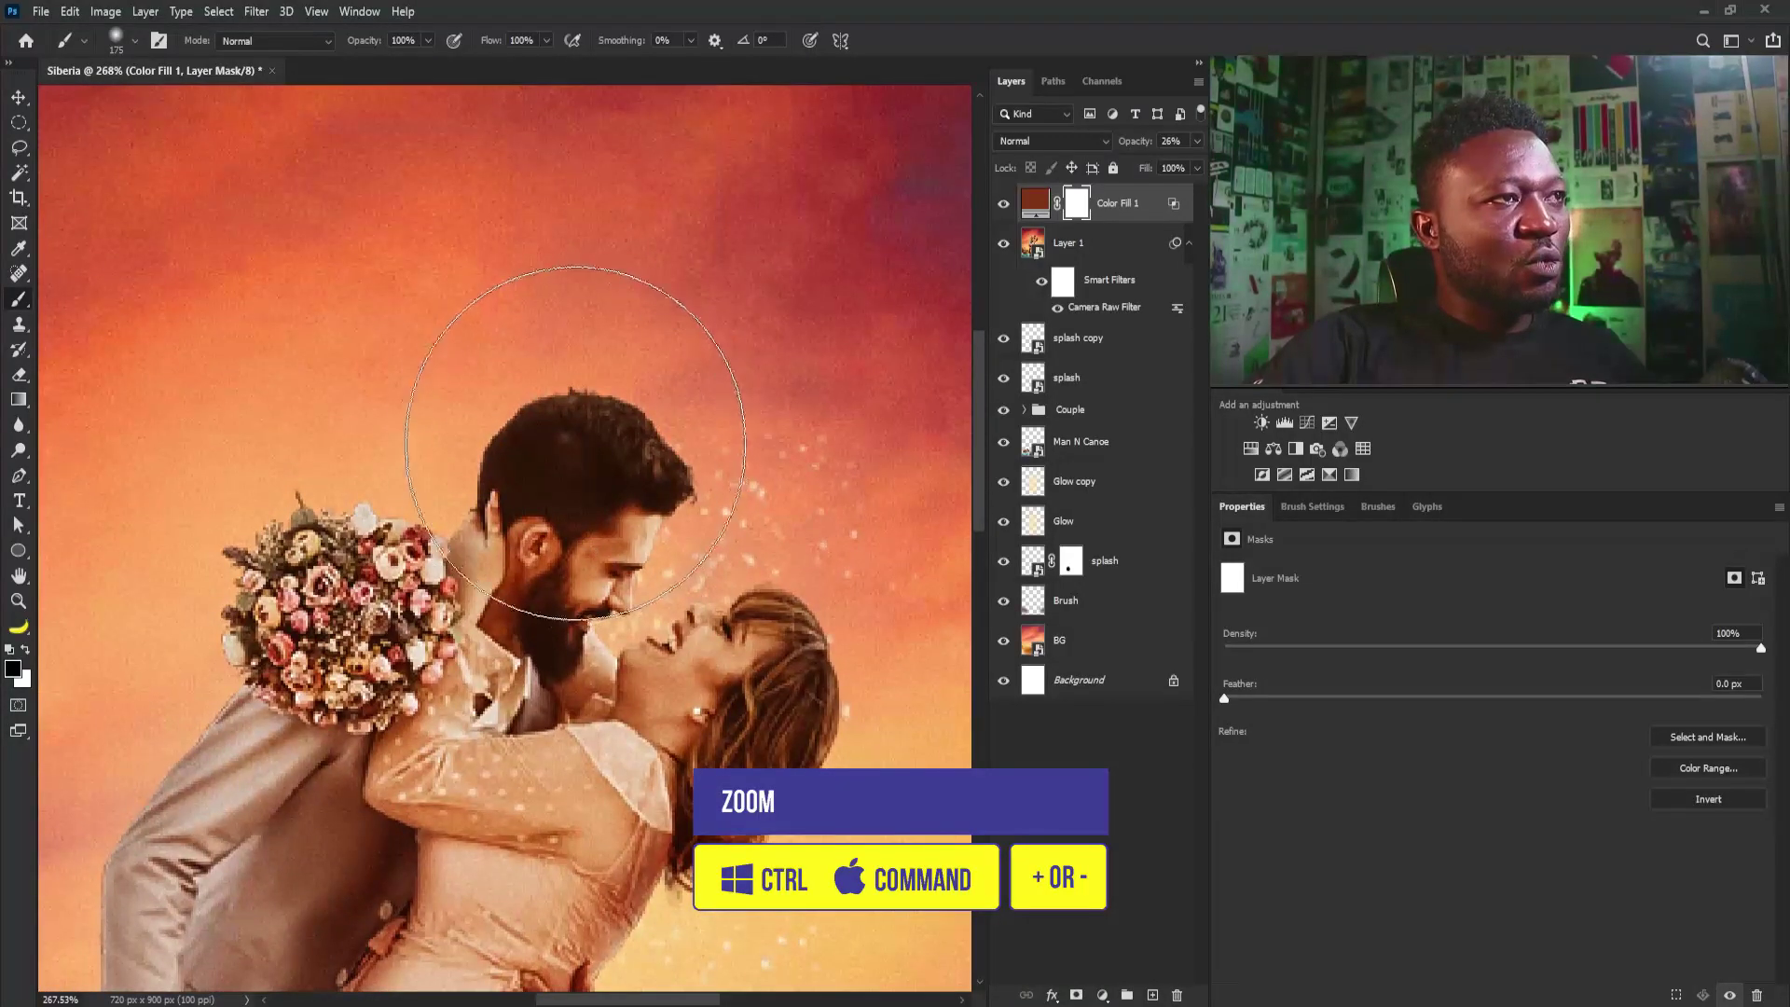
{"action": "key", "text": "bracketleft"}
{"action": "key", "text": "bracketleft"}
{"action": "key", "text": "bracketleft"}
{"action": "key", "text": "bracketleft"}
{"action": "key", "text": "bracketleft"}
{"action": "key", "text": "bracketleft"}
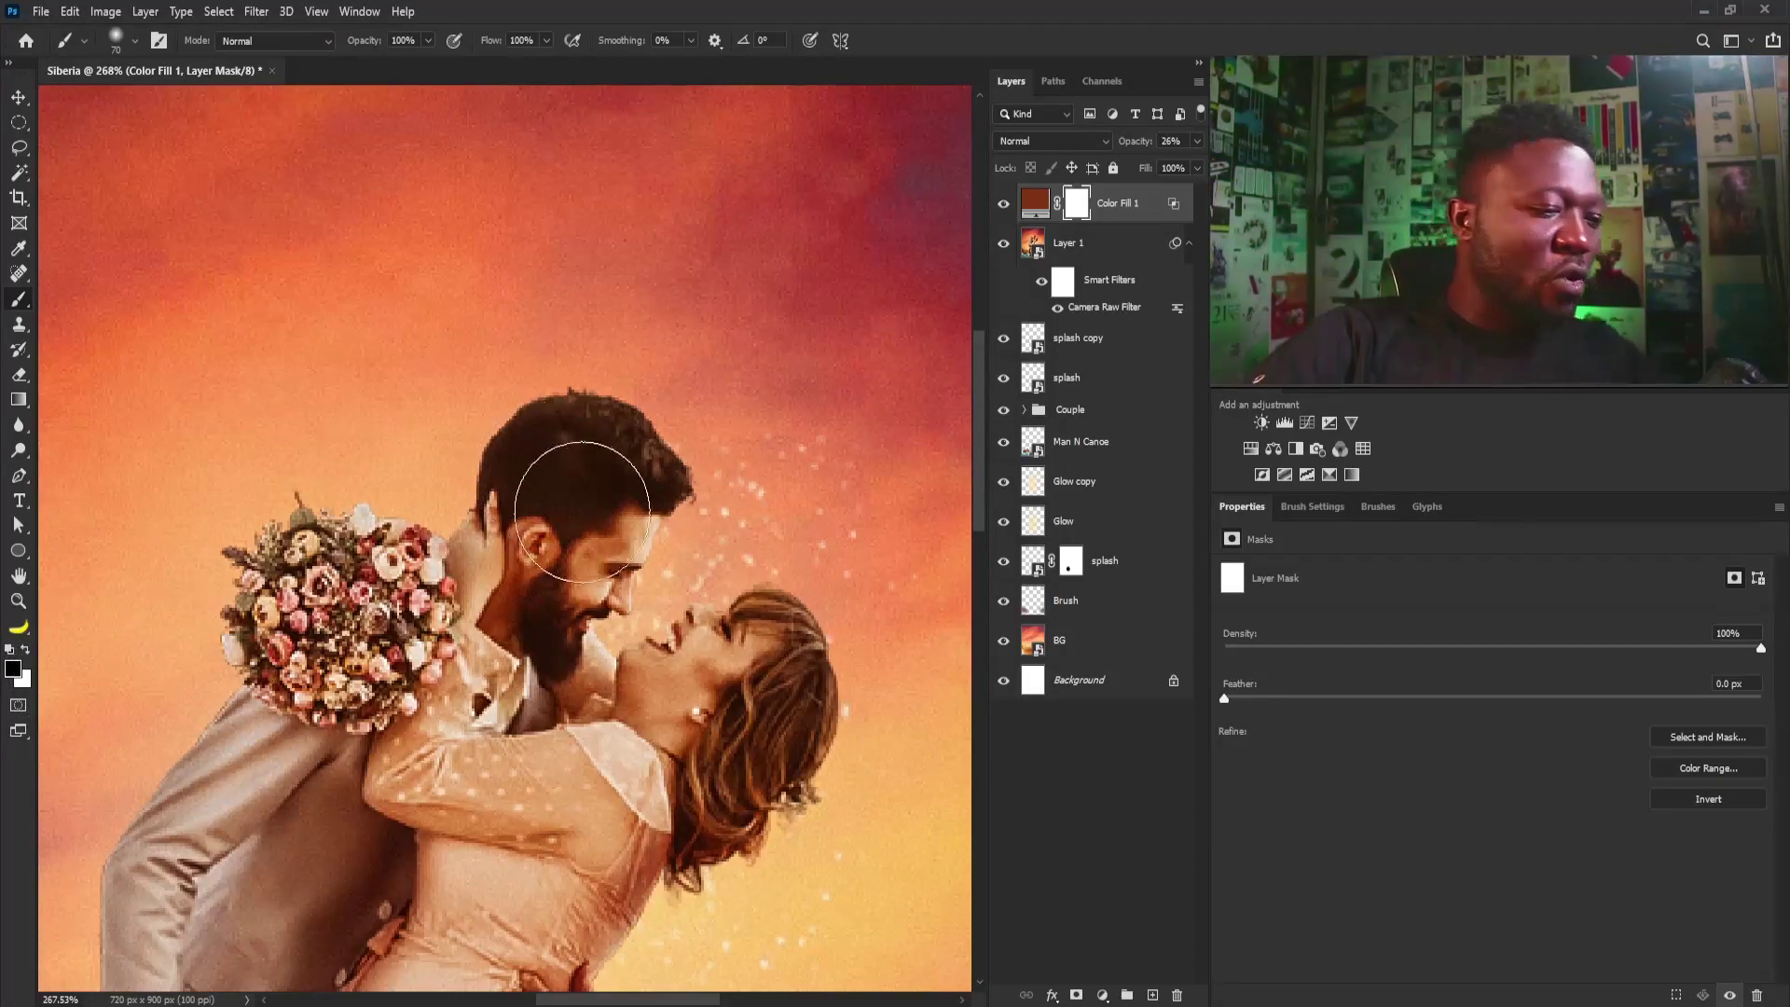
{"action": "key", "text": "bracketleft"}
{"action": "key", "text": "bracketleft"}
{"action": "mouse_move", "coordinate": [596, 449]}
{"action": "left_mouse_down"}
{"action": "mouse_move", "coordinate": [567, 448]}
{"action": "mouse_move", "coordinate": [582, 477]}
{"action": "mouse_move", "coordinate": [571, 467]}
{"action": "left_mouse_up"}
{"action": "key", "text": "bracketleft"}
{"action": "key", "text": "bracketleft"}
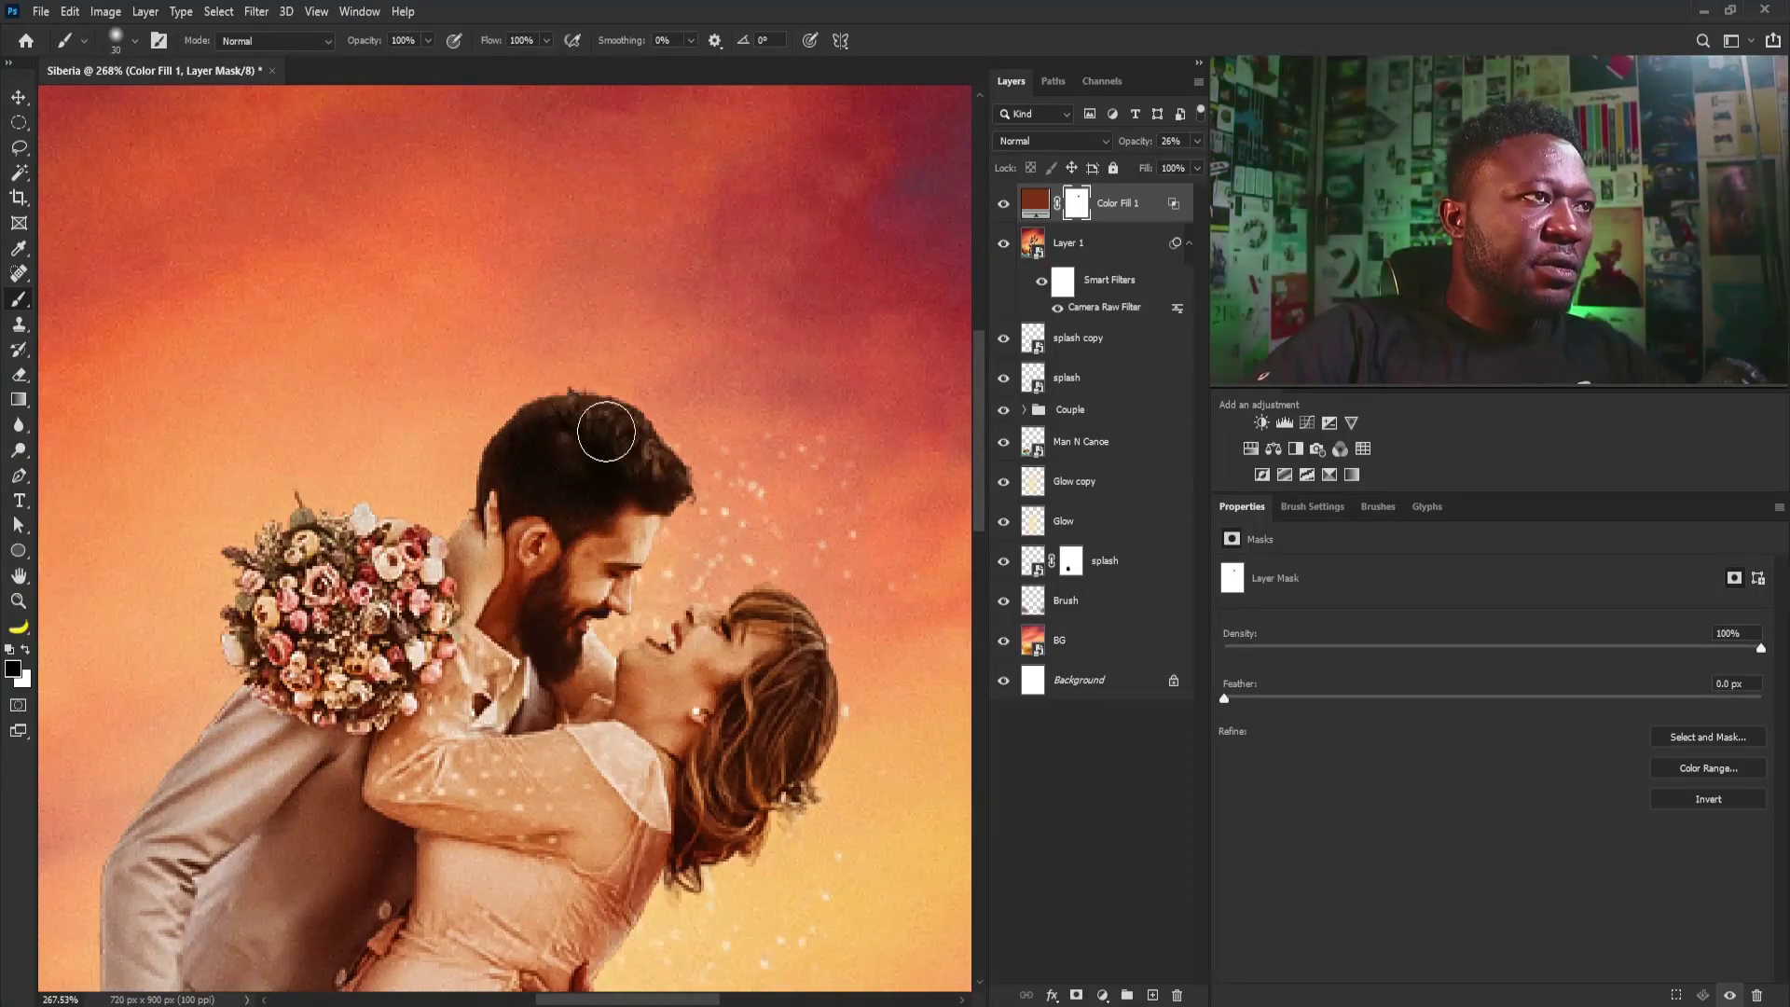
{"action": "key", "text": "bracketleft"}
{"action": "key", "text": "bracketleft"}
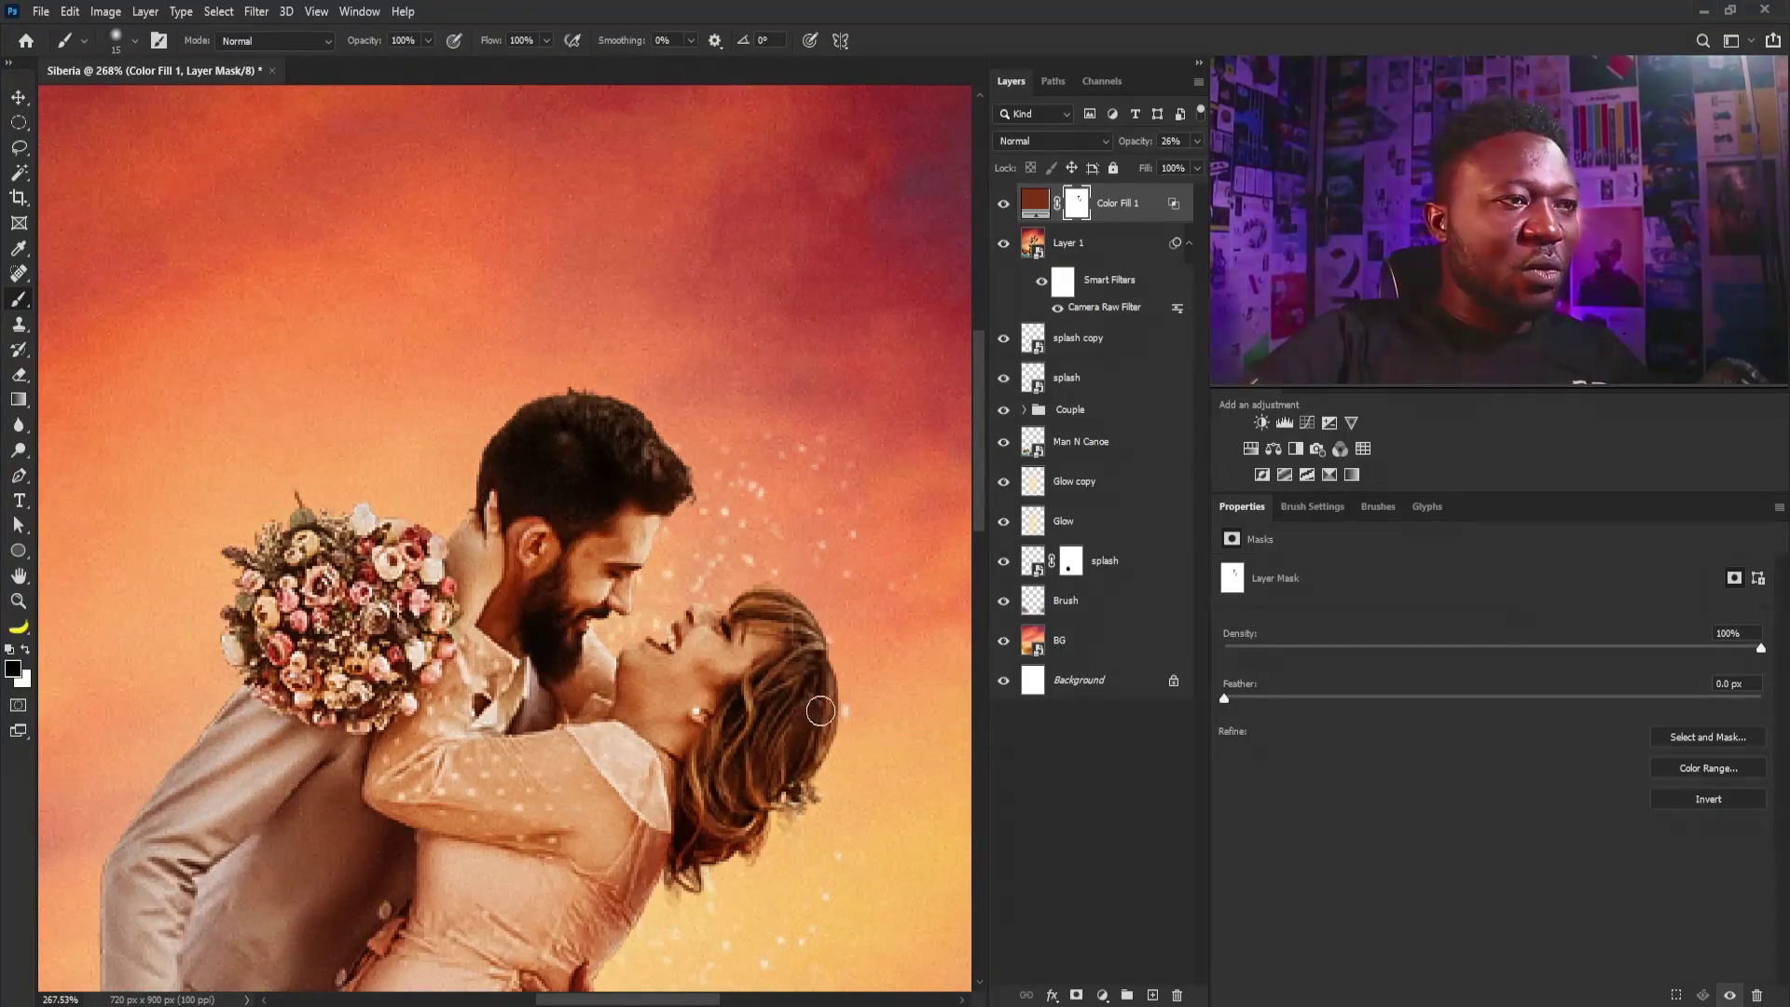
Step: Lower the color fill layer's opacity to 16%
{"action": "key", "text": "ctrl+0"}
{"action": "key", "text": "v"}
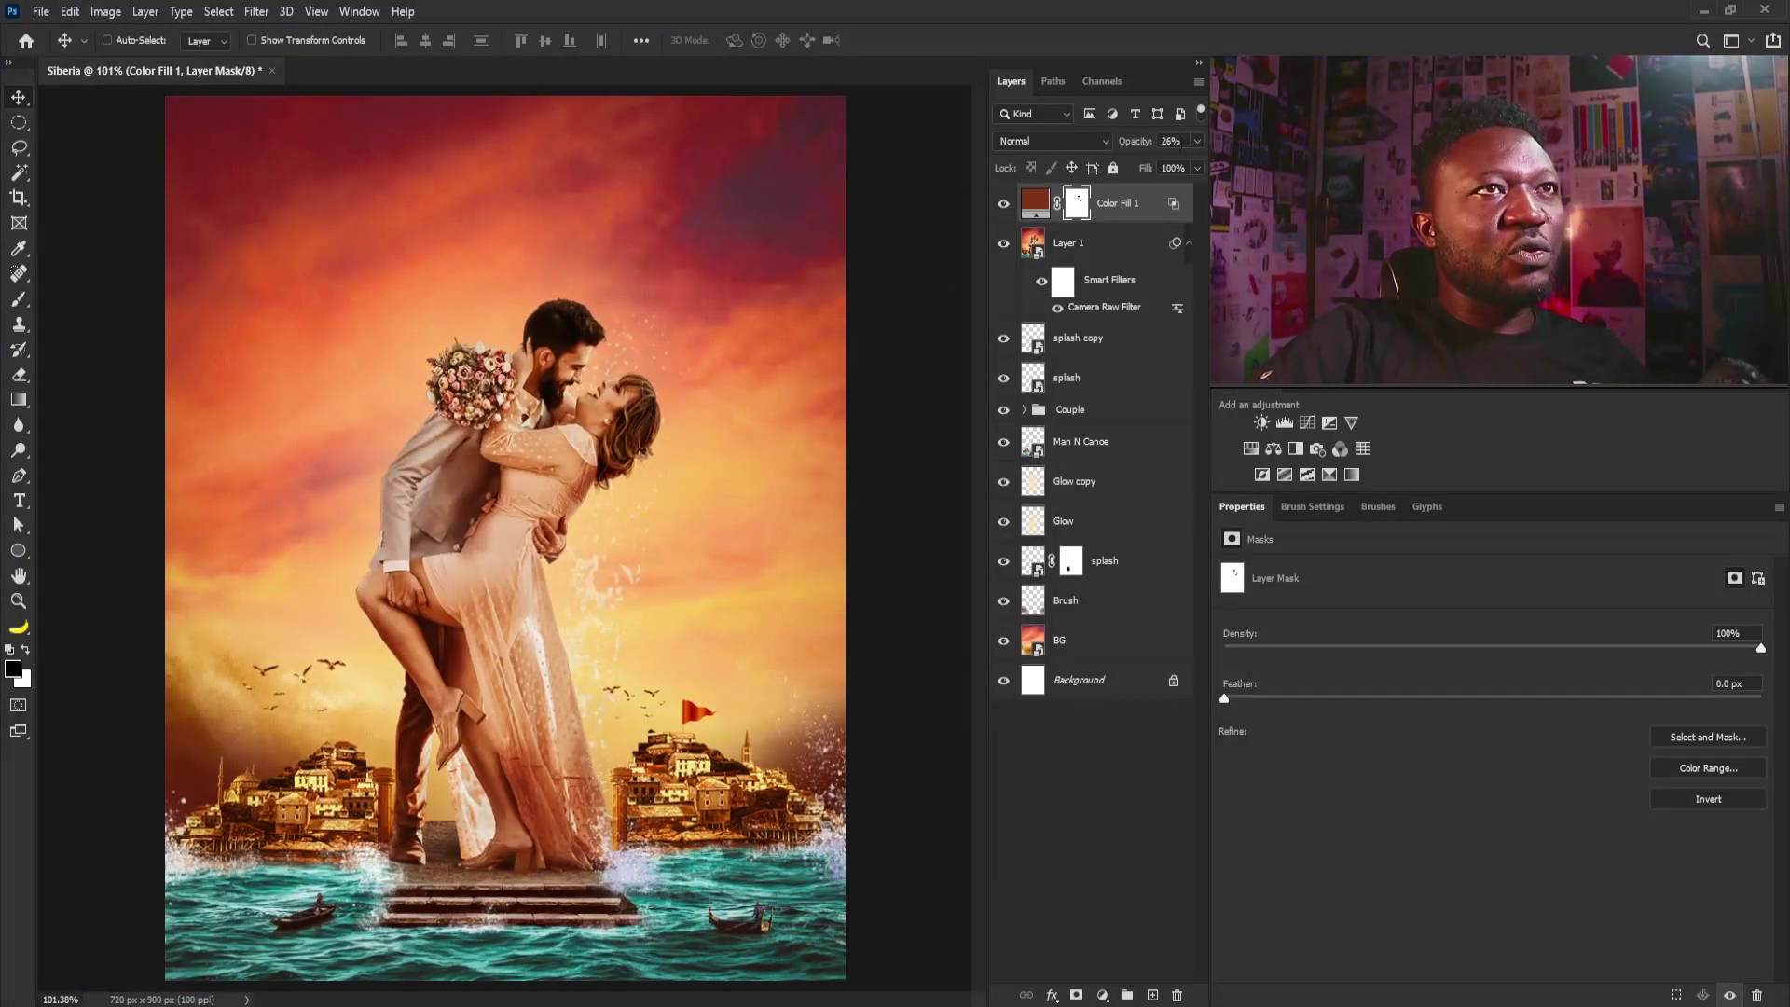
{"action": "left_click", "coordinate": [1196, 140]}
{"action": "left_click_drag", "start_coordinate": [1139, 168], "coordinate": [1125, 165]}
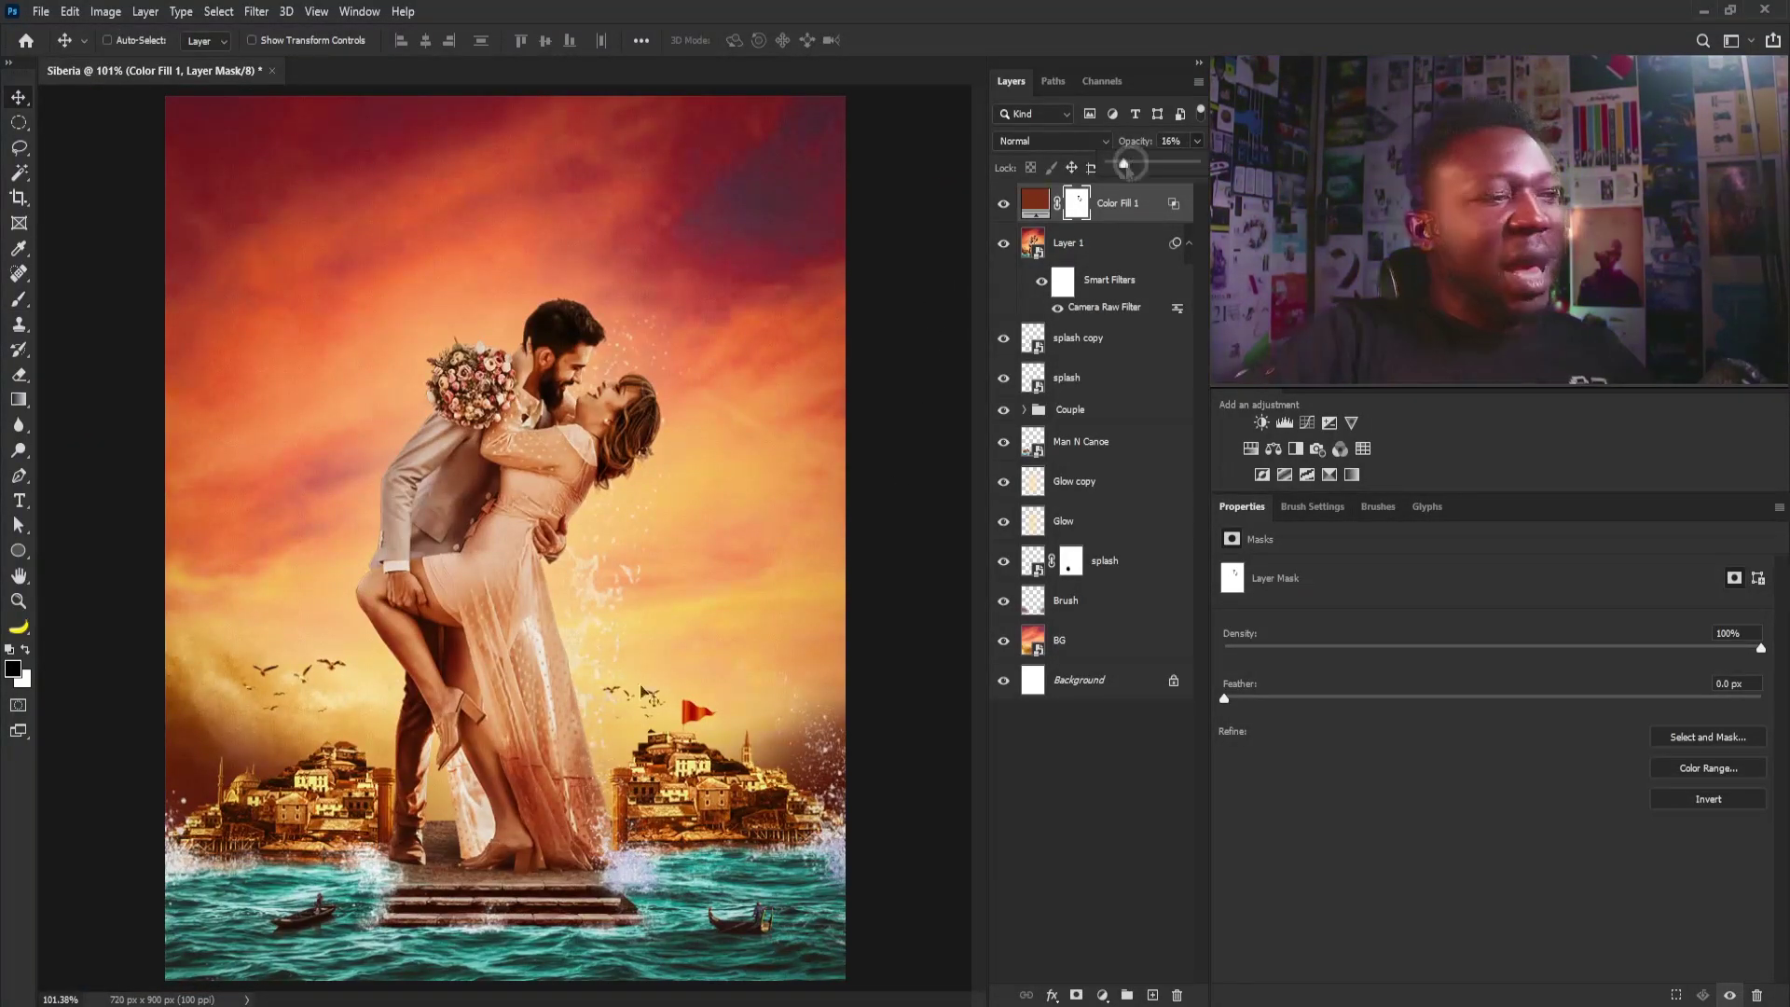
{"action": "left_click", "coordinate": [873, 304]}
Step: Enlarge the brush to 150 px for masking the color fill layer
{"action": "key", "text": "b"}
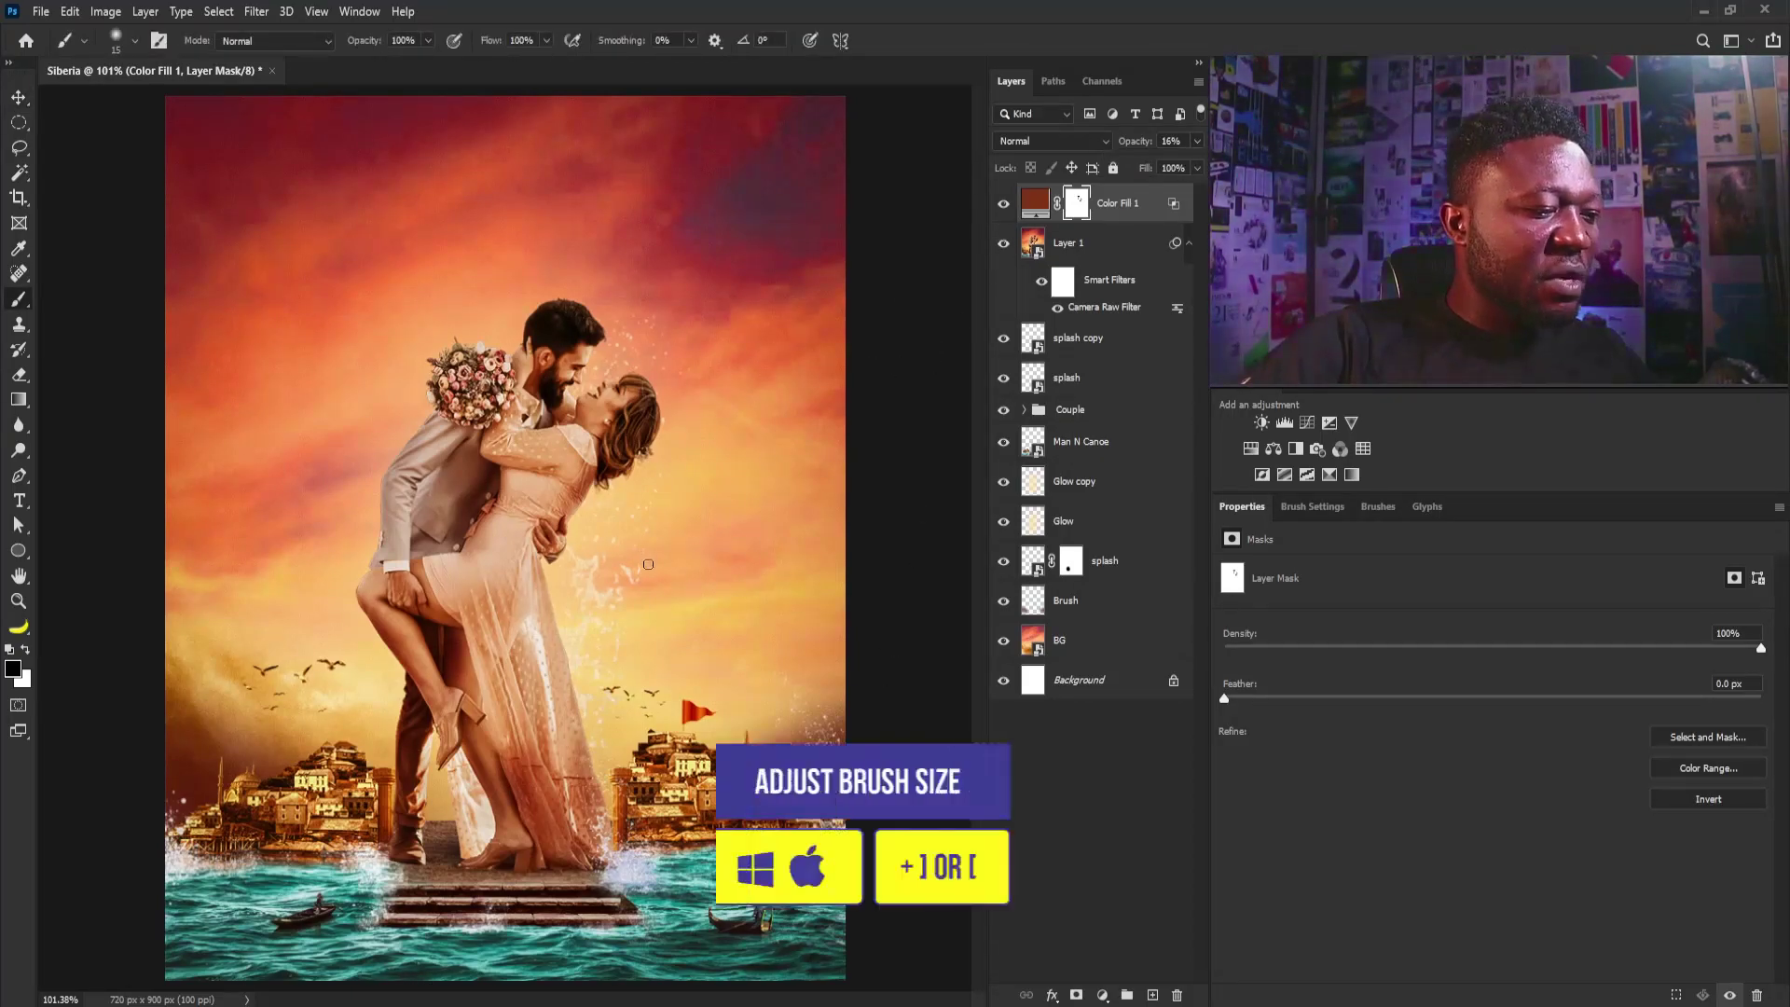
{"action": "key", "text": "bracketright"}
{"action": "key", "text": "bracketright"}
{"action": "key", "text": "bracketright"}
{"action": "key", "text": "bracketright"}
{"action": "key", "text": "bracketright"}
{"action": "key", "text": "bracketright"}
{"action": "key", "text": "bracketright"}
{"action": "key", "text": "bracketright"}
{"action": "key", "text": "bracketright"}
{"action": "key", "text": "bracketright"}
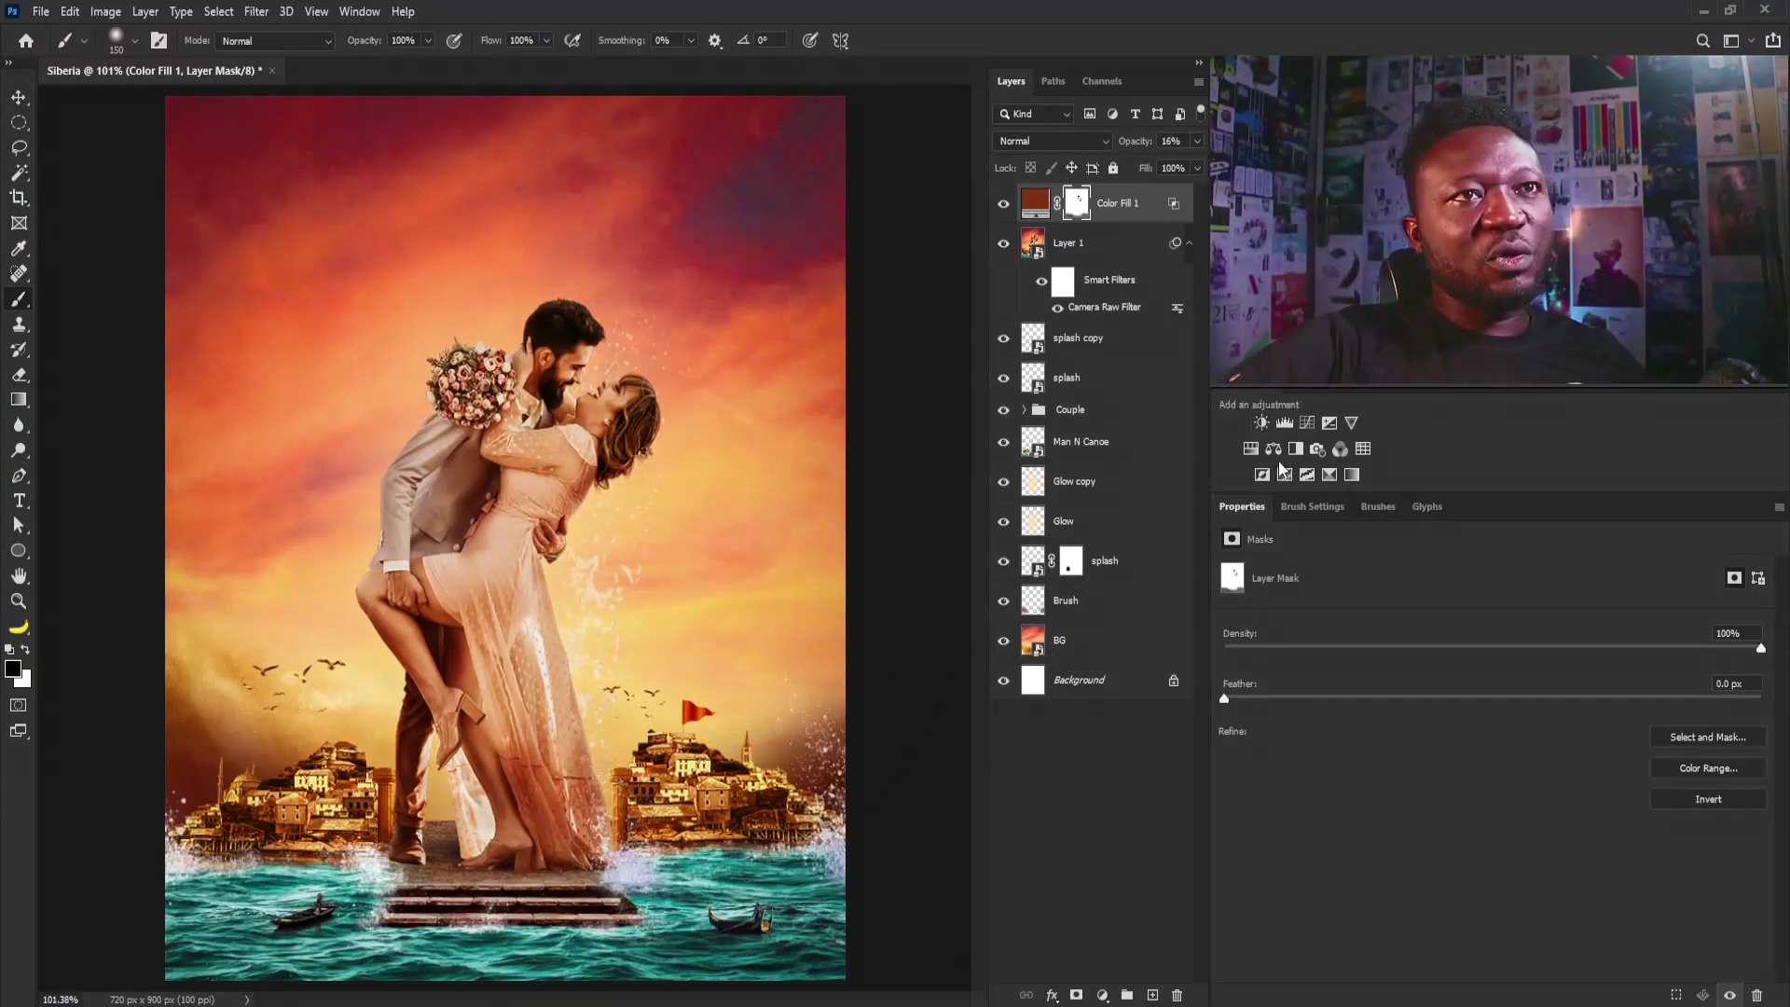
Step: Add a Hue/Saturation adjustment layer and set the sea's Cyans to Hue +2 and Saturation -34
{"action": "left_click", "coordinate": [1250, 449]}
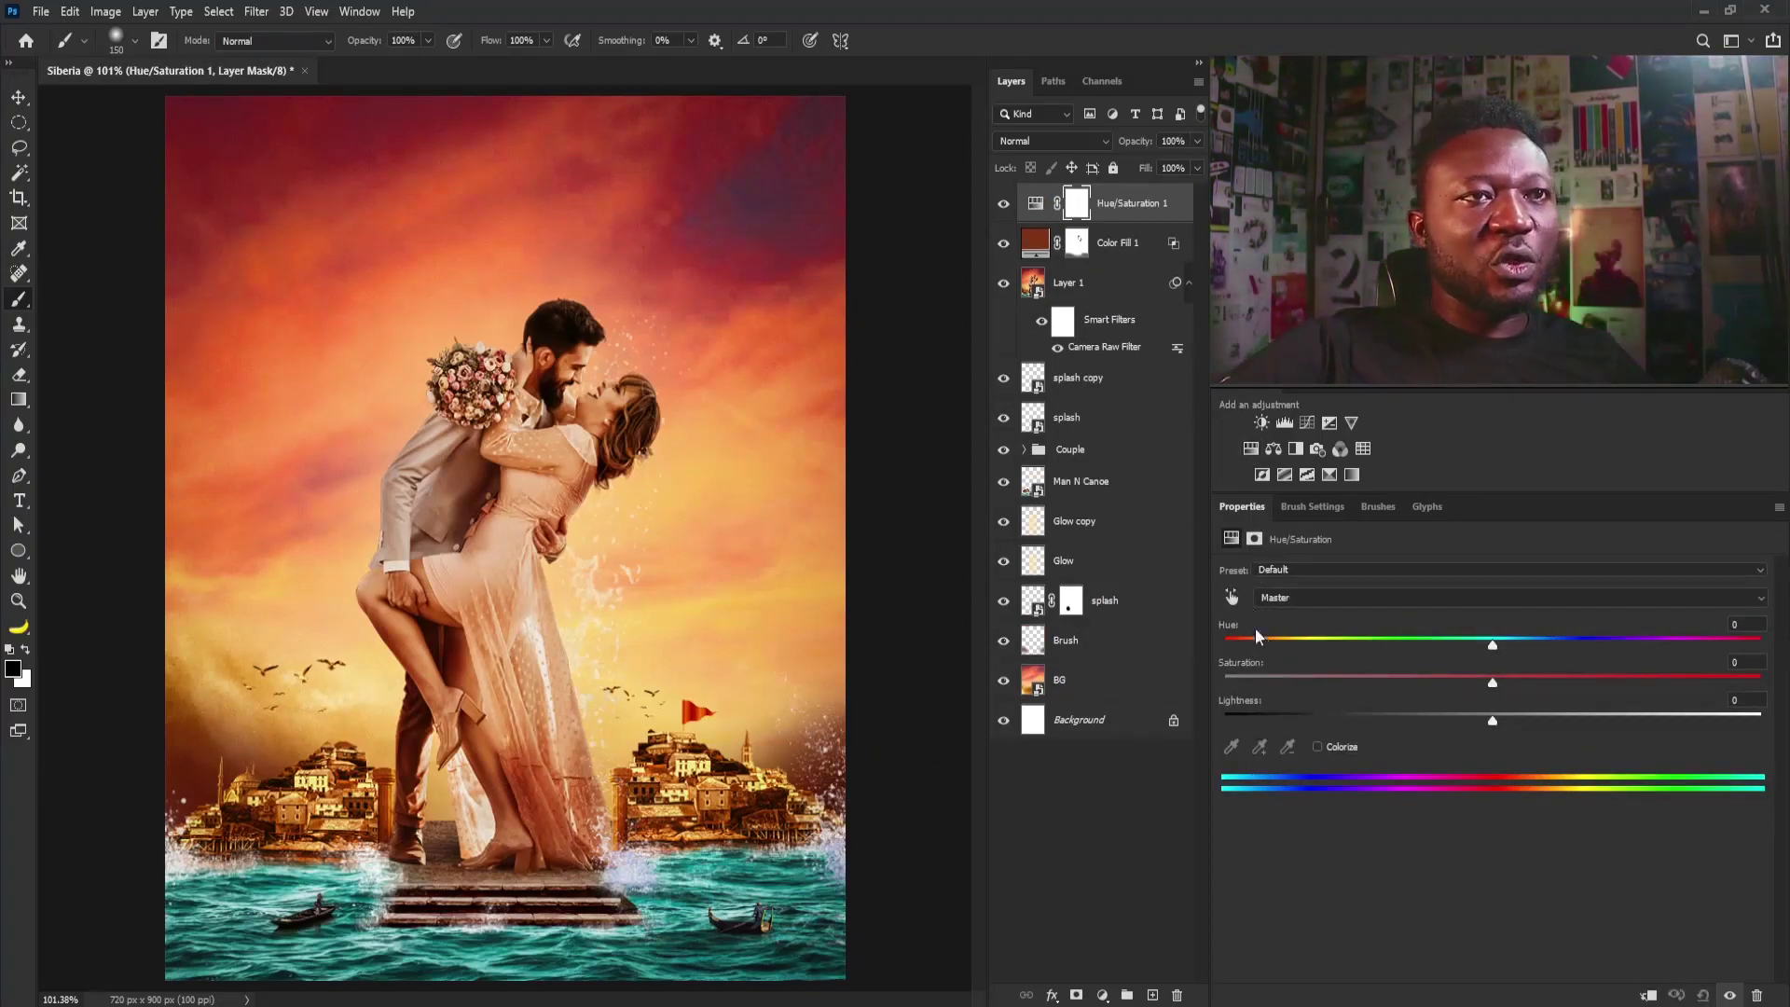
{"action": "left_click", "coordinate": [1231, 599]}
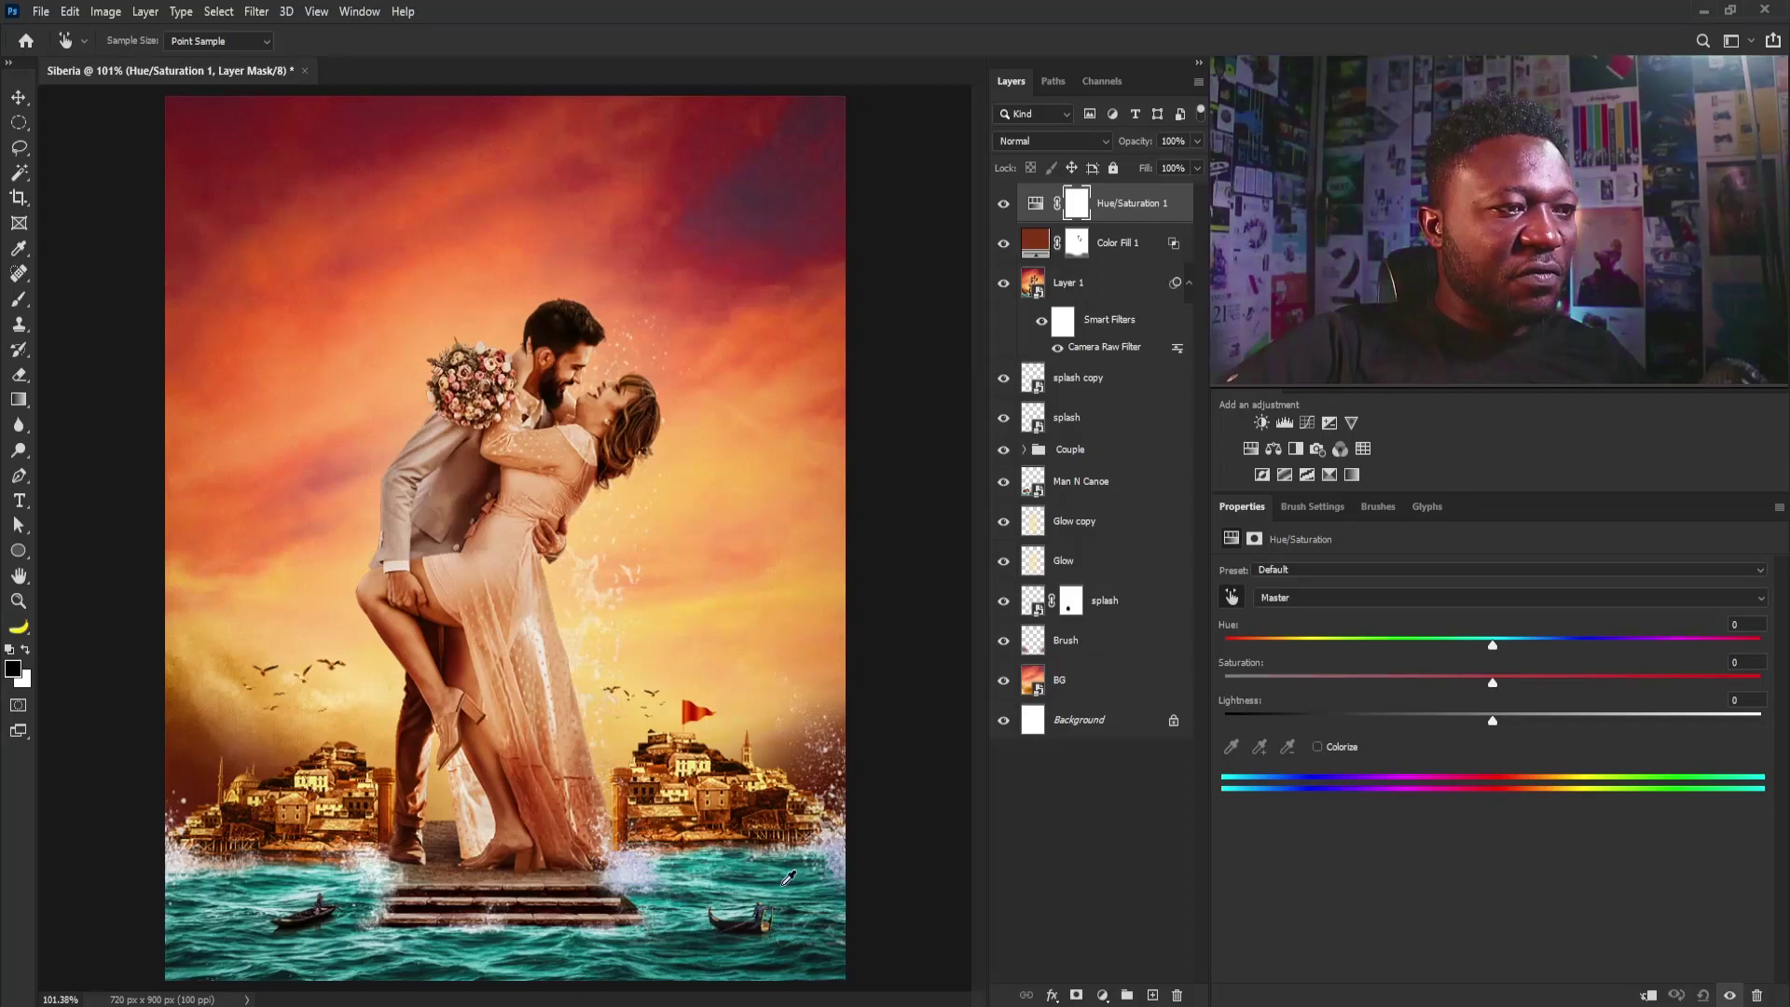
{"action": "left_click", "coordinate": [788, 878]}
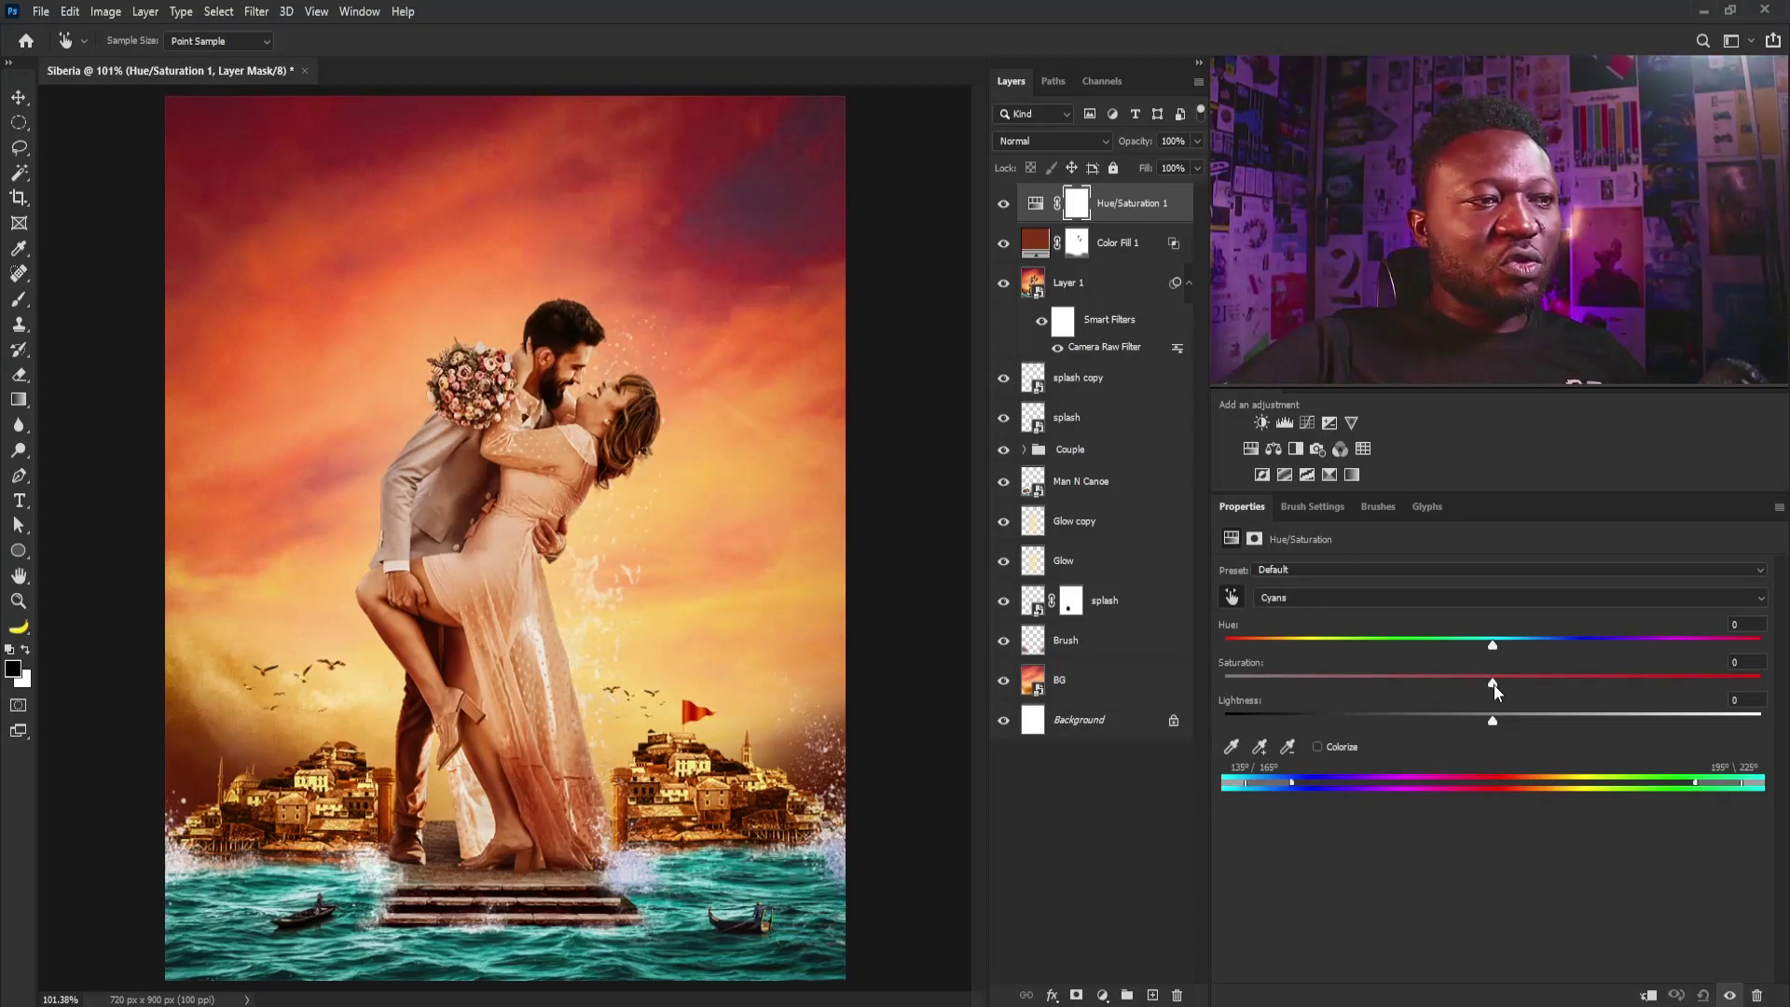
{"action": "left_click_drag", "start_coordinate": [1491, 684], "coordinate": [1450, 694]}
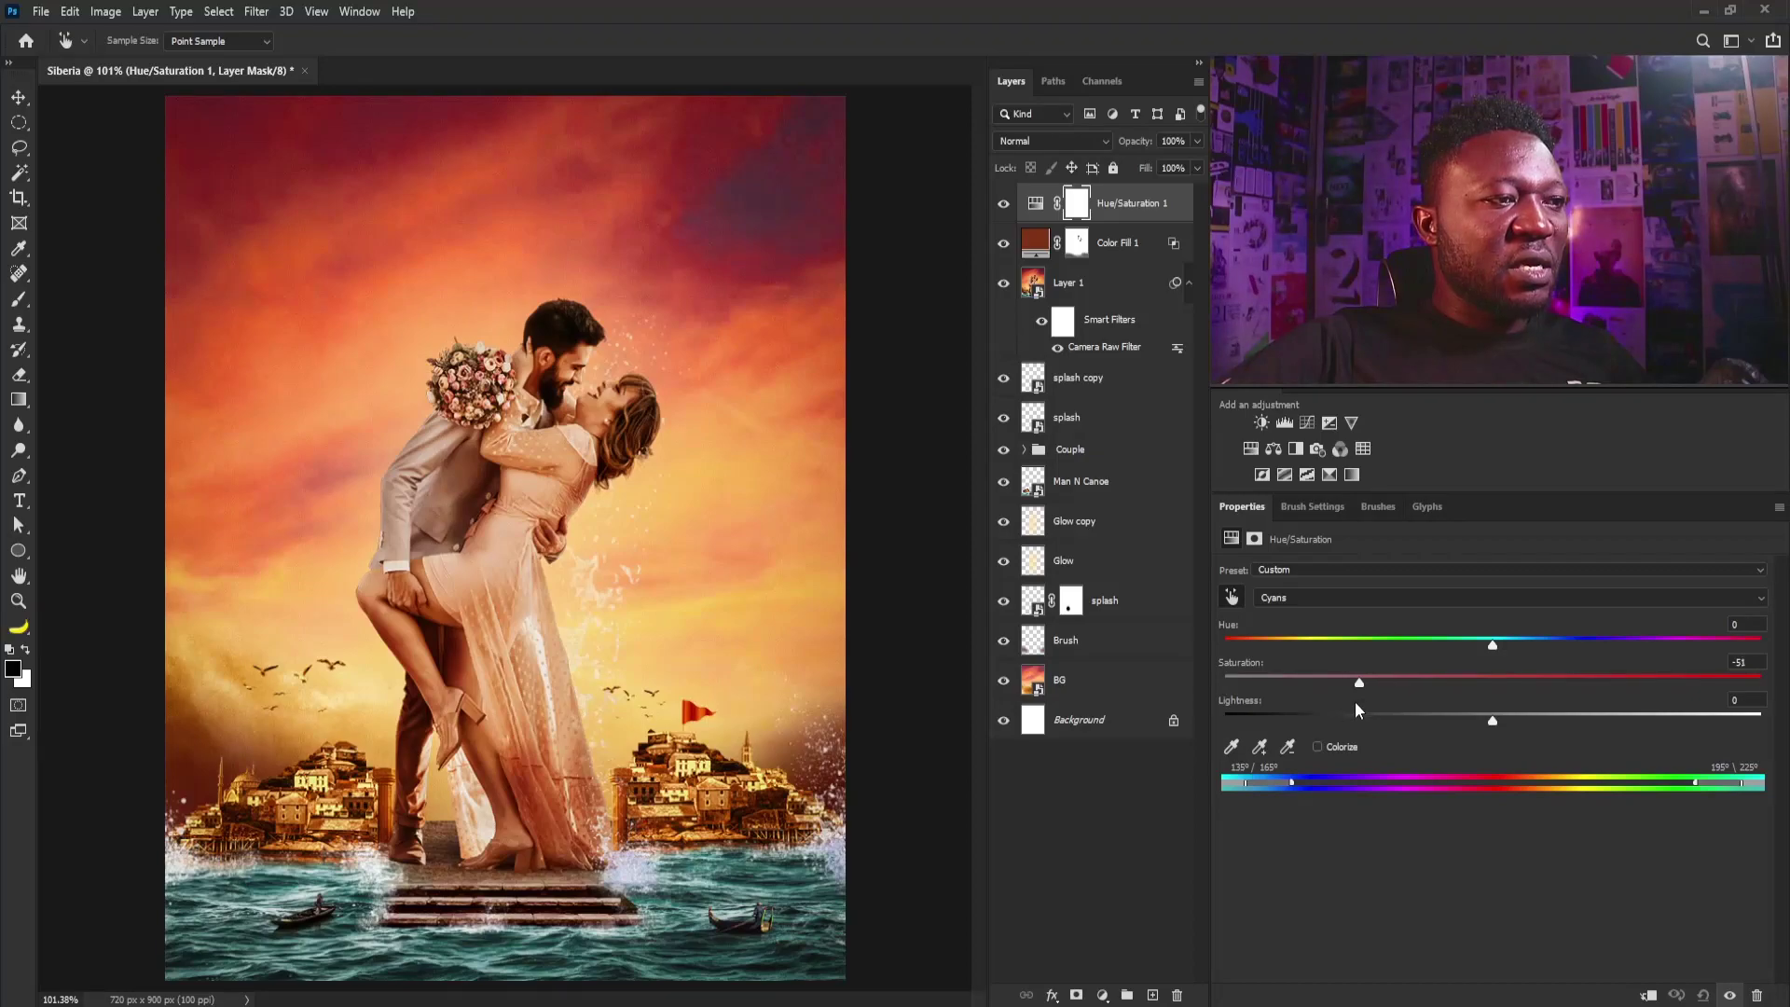
{"action": "left_click_drag", "start_coordinate": [1355, 709], "coordinate": [1384, 710]}
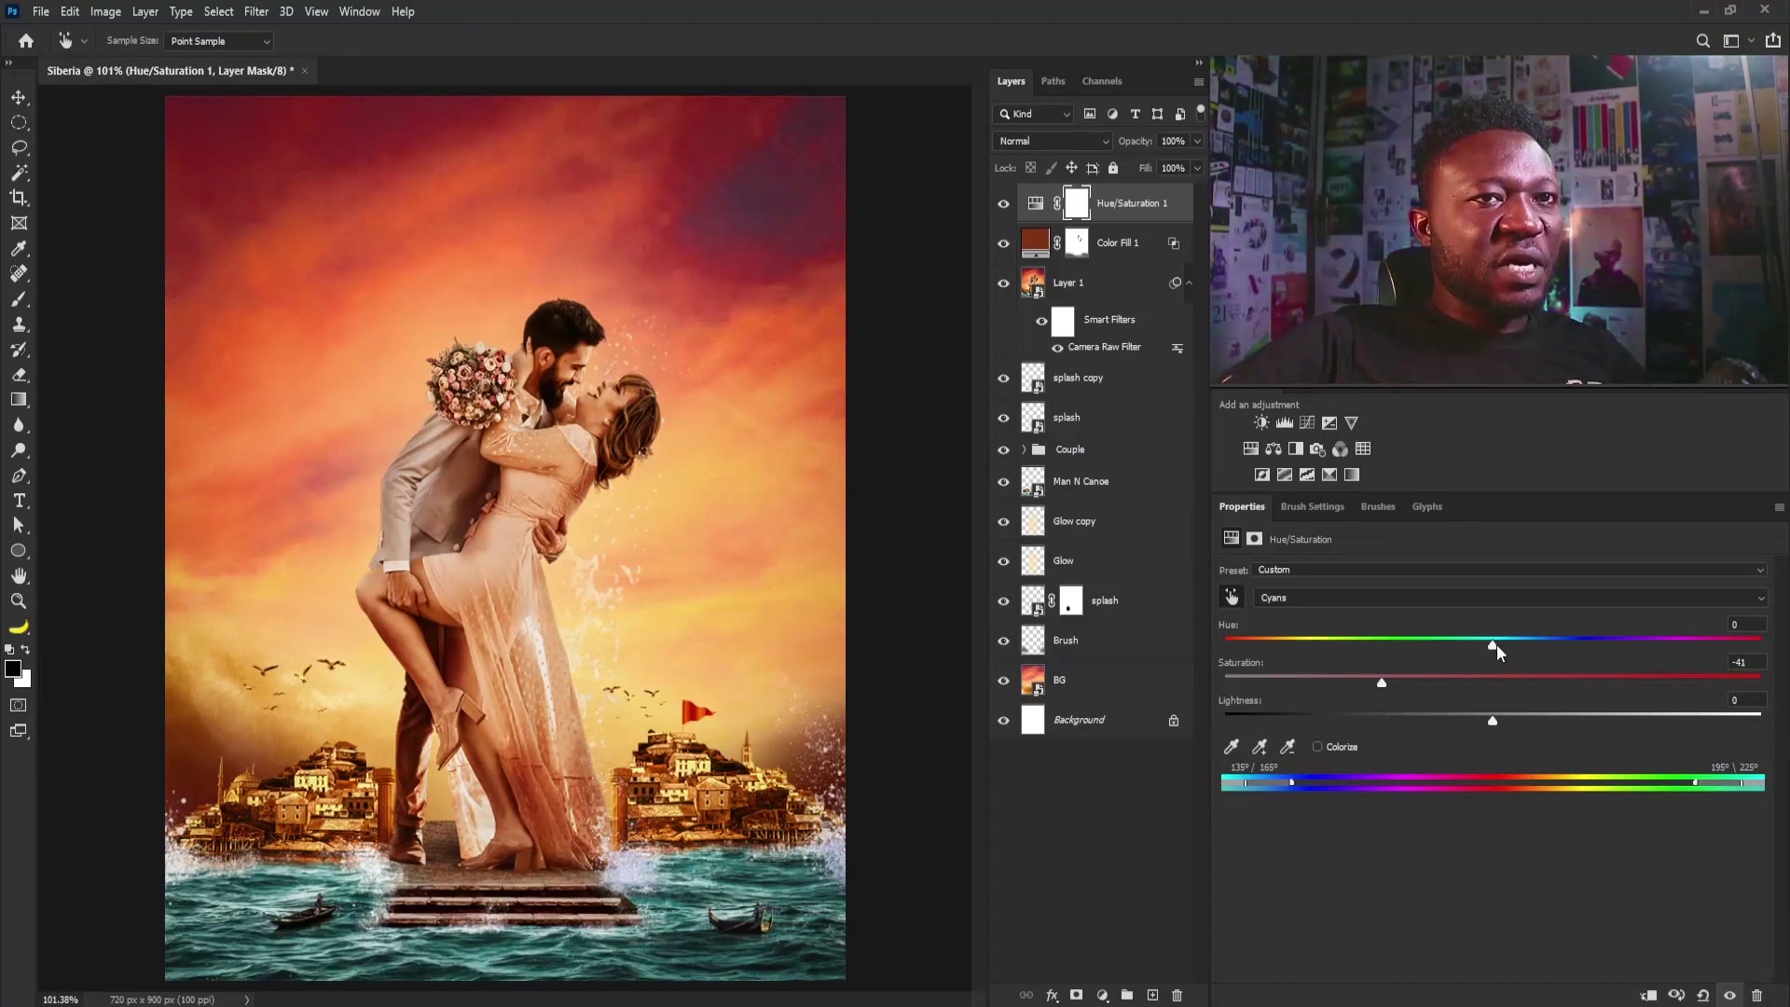
{"action": "left_click_drag", "start_coordinate": [1511, 652], "coordinate": [1502, 654]}
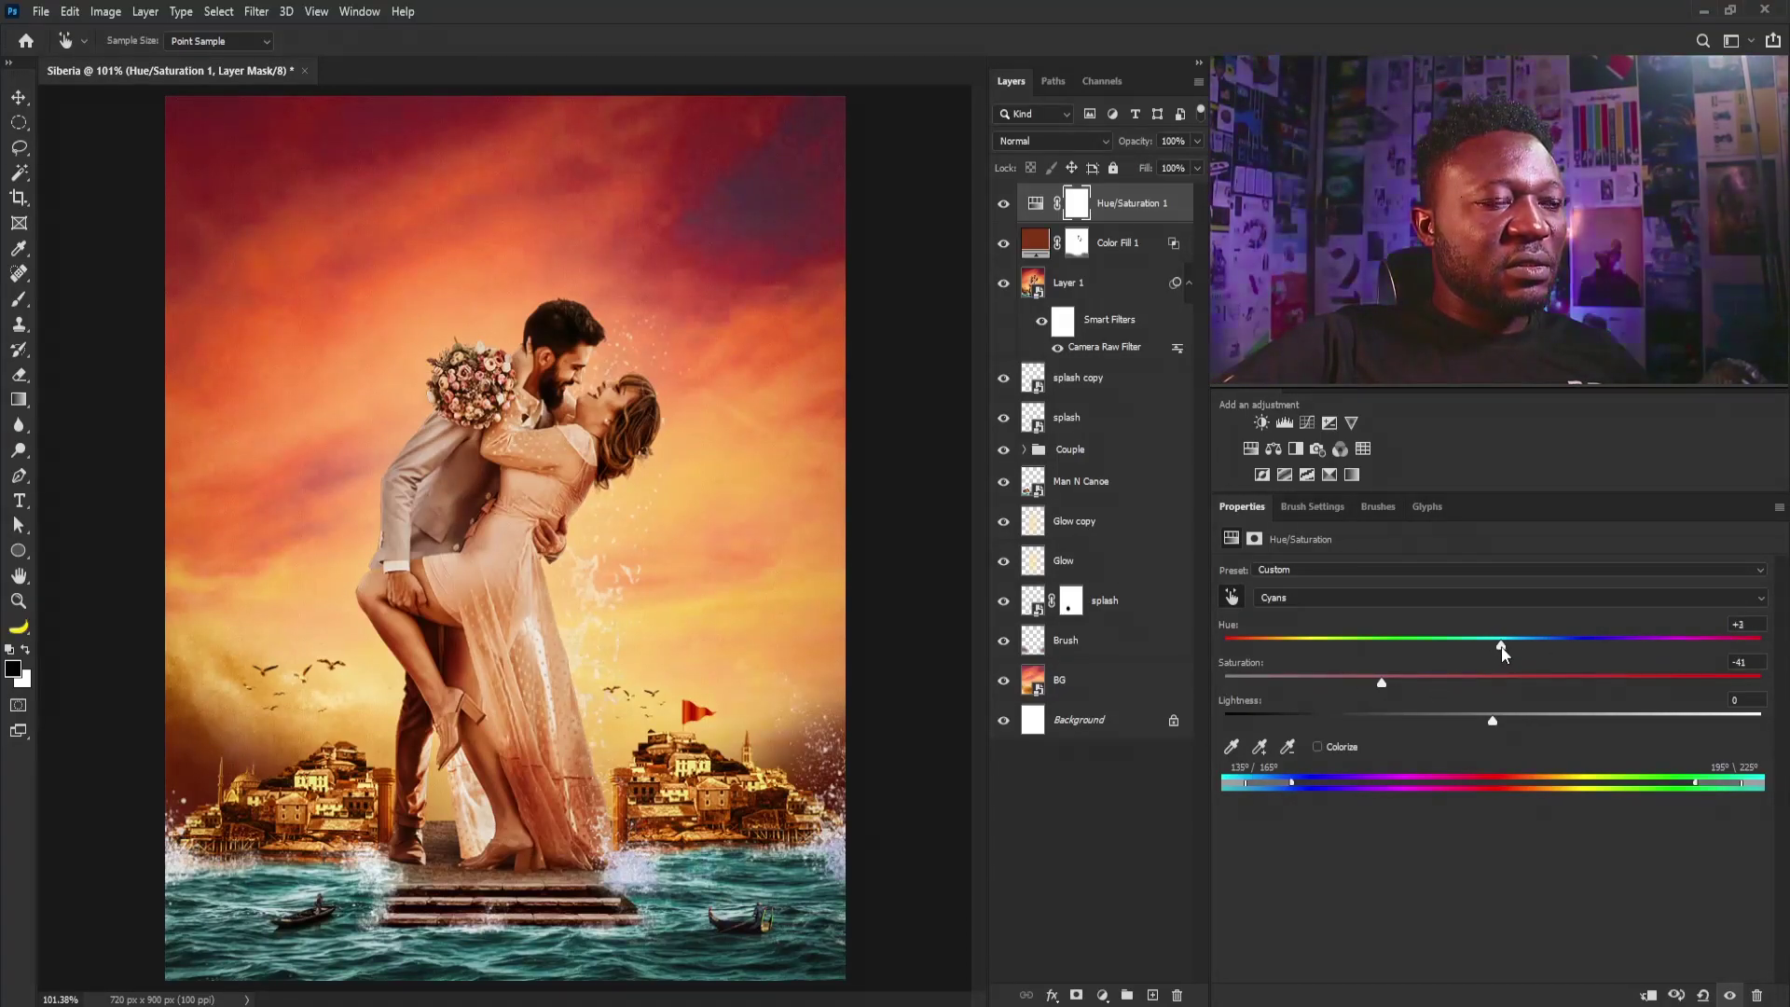
{"action": "left_click", "coordinate": [1402, 682]}
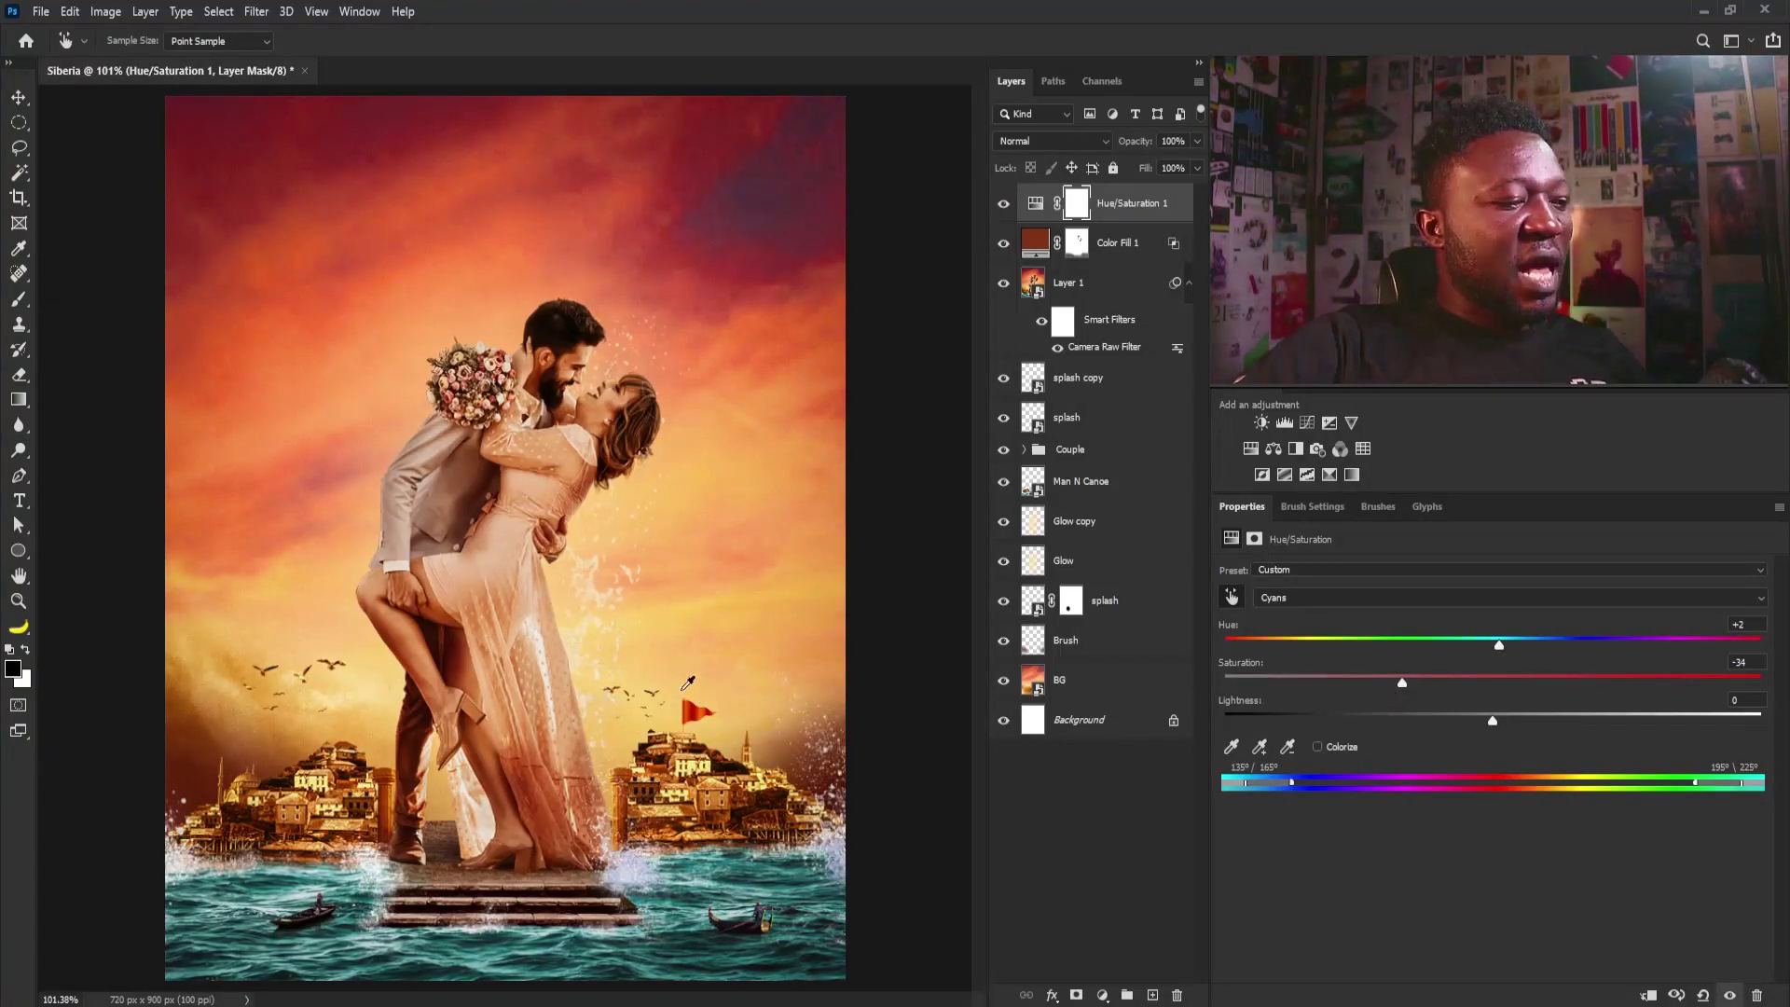
Step: Add the text "Siberia" in ITC Avant Garde Gothic Book in the sky beside the couple
{"action": "key", "text": "v"}
{"action": "left_click_drag", "start_coordinate": [650, 435], "coordinate": [711, 470]}
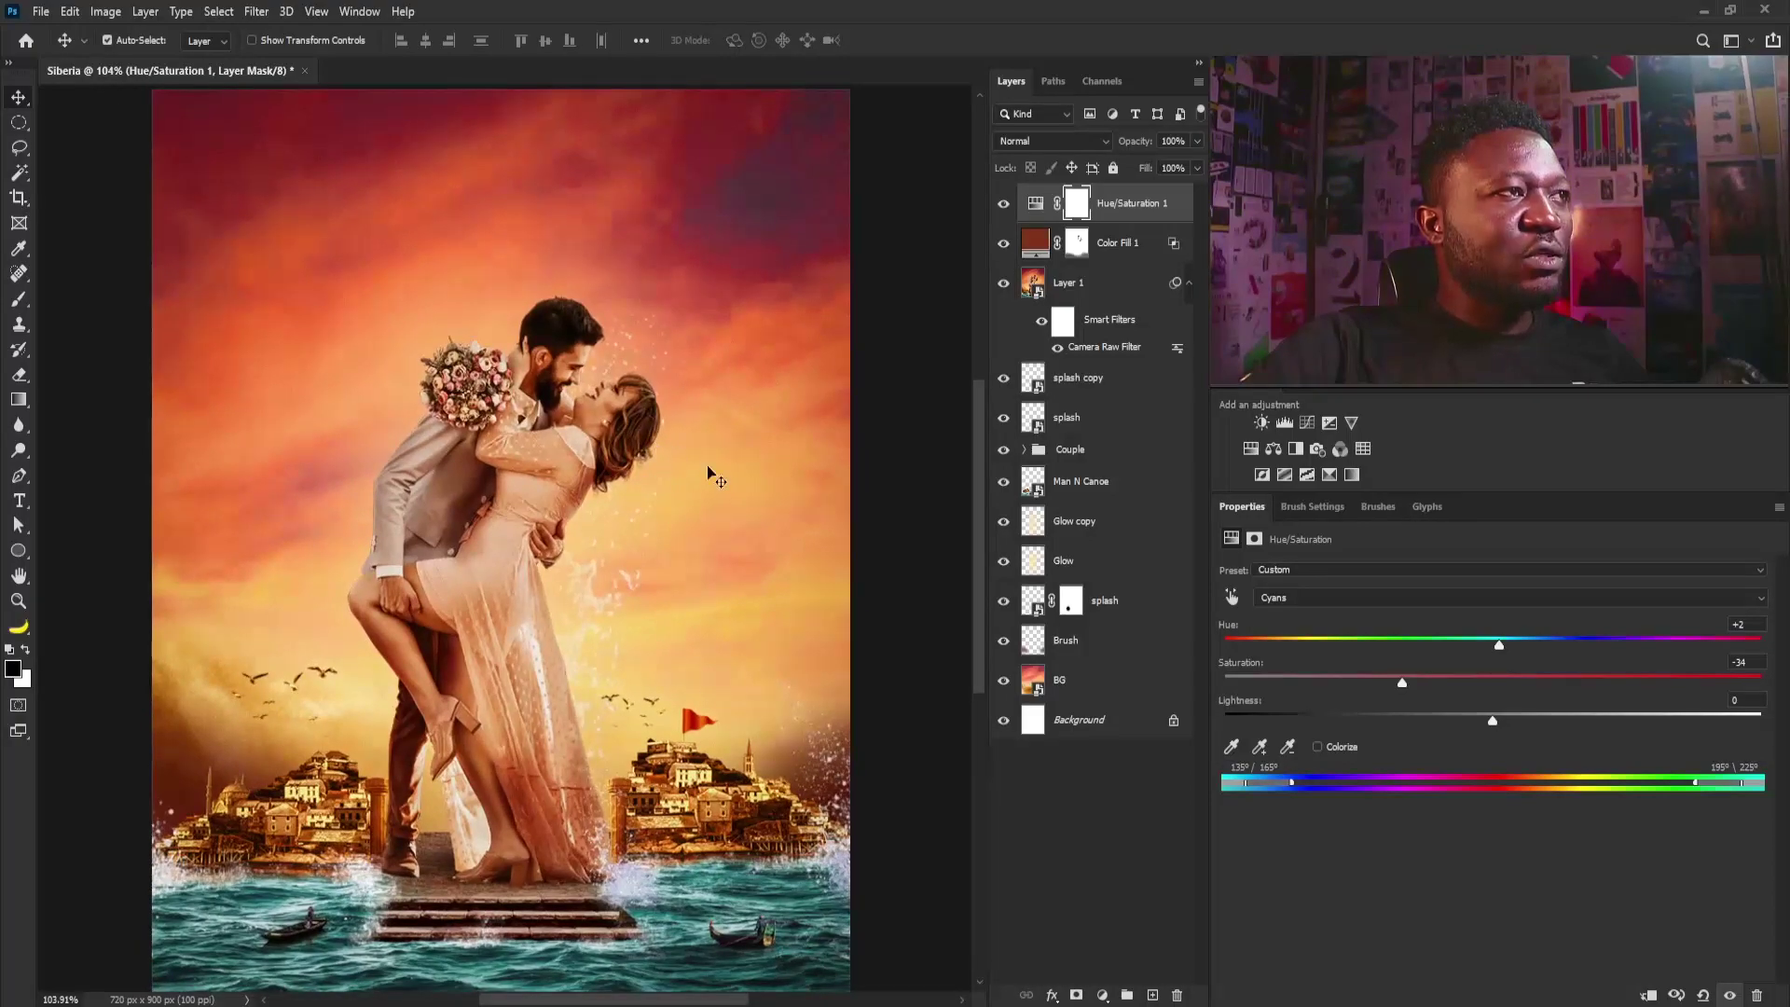
{"action": "left_click", "coordinate": [20, 503]}
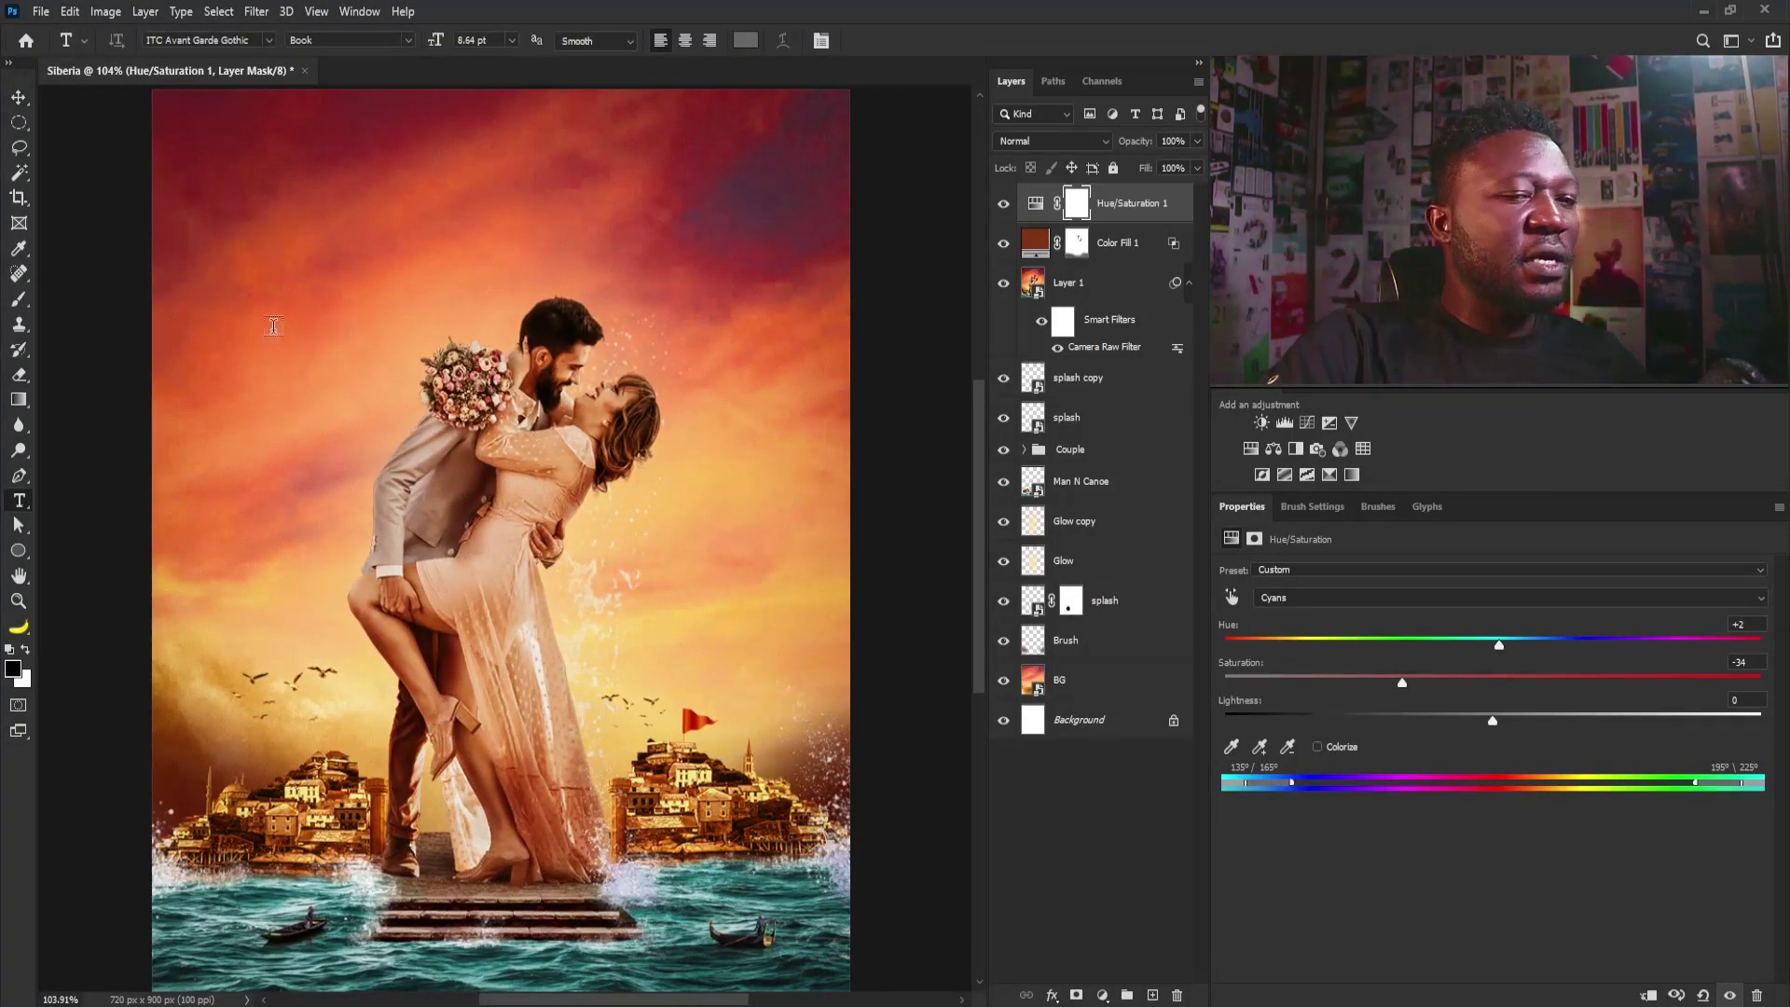
{"action": "left_click", "coordinate": [273, 324]}
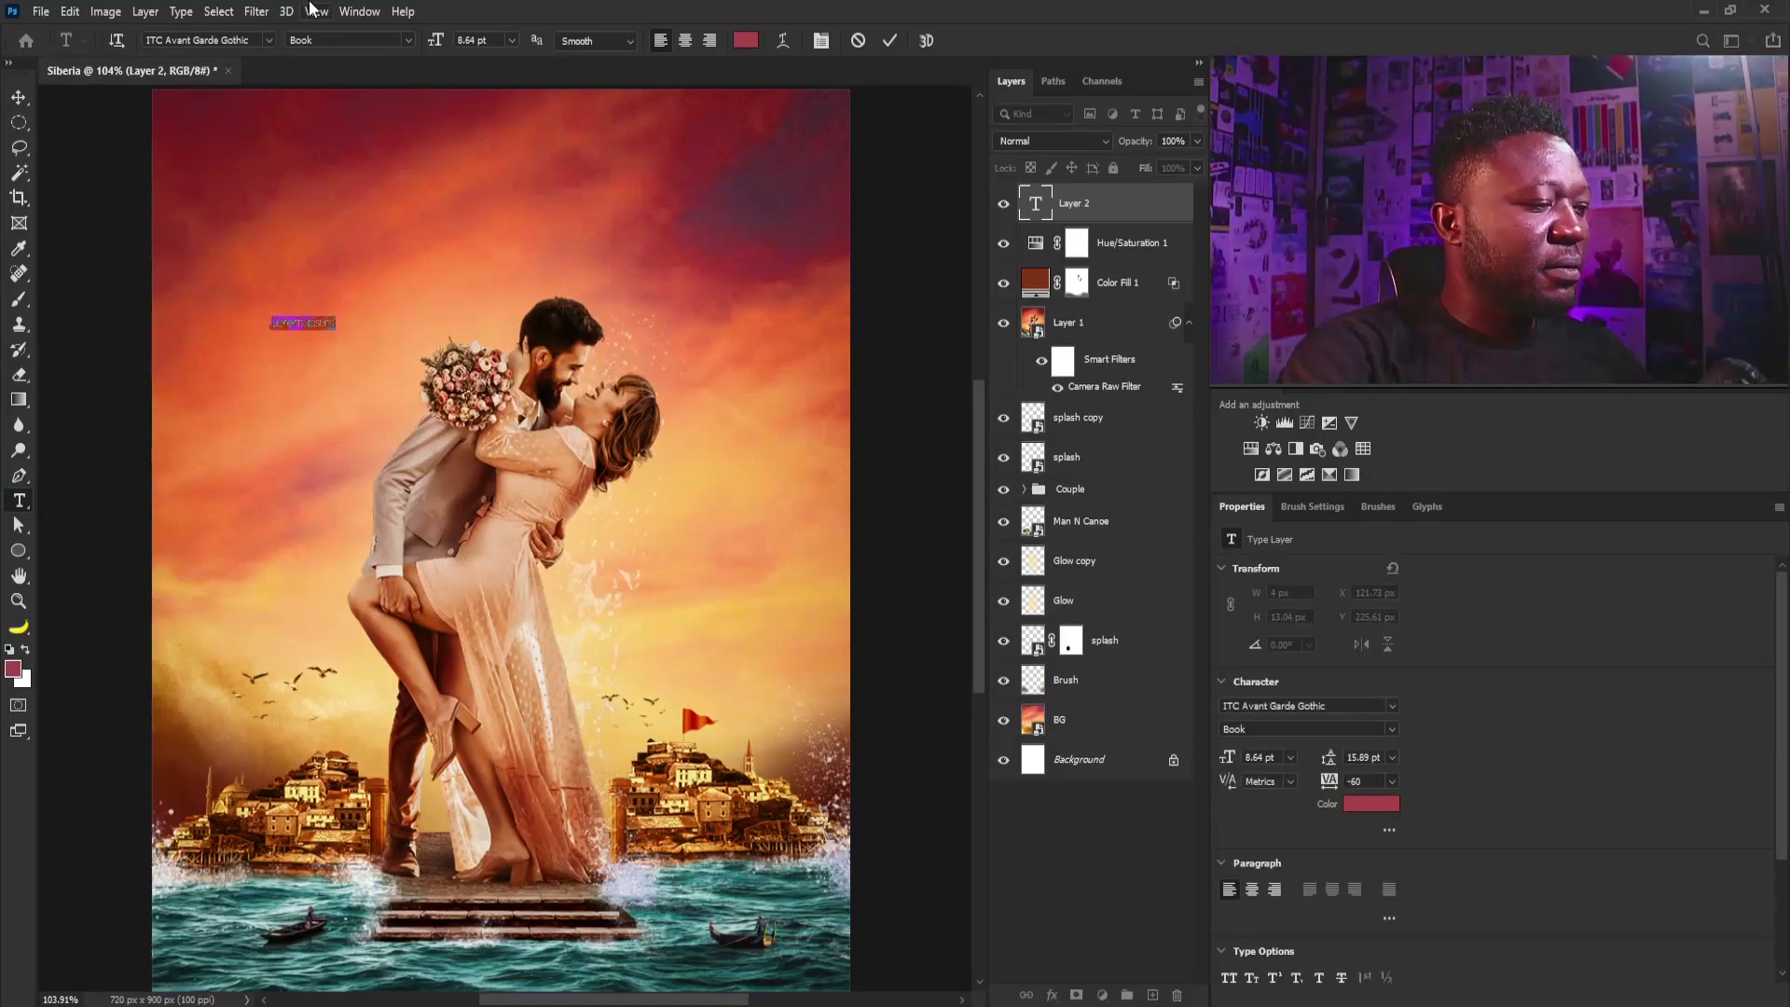
{"action": "type", "text": "Siberia"}
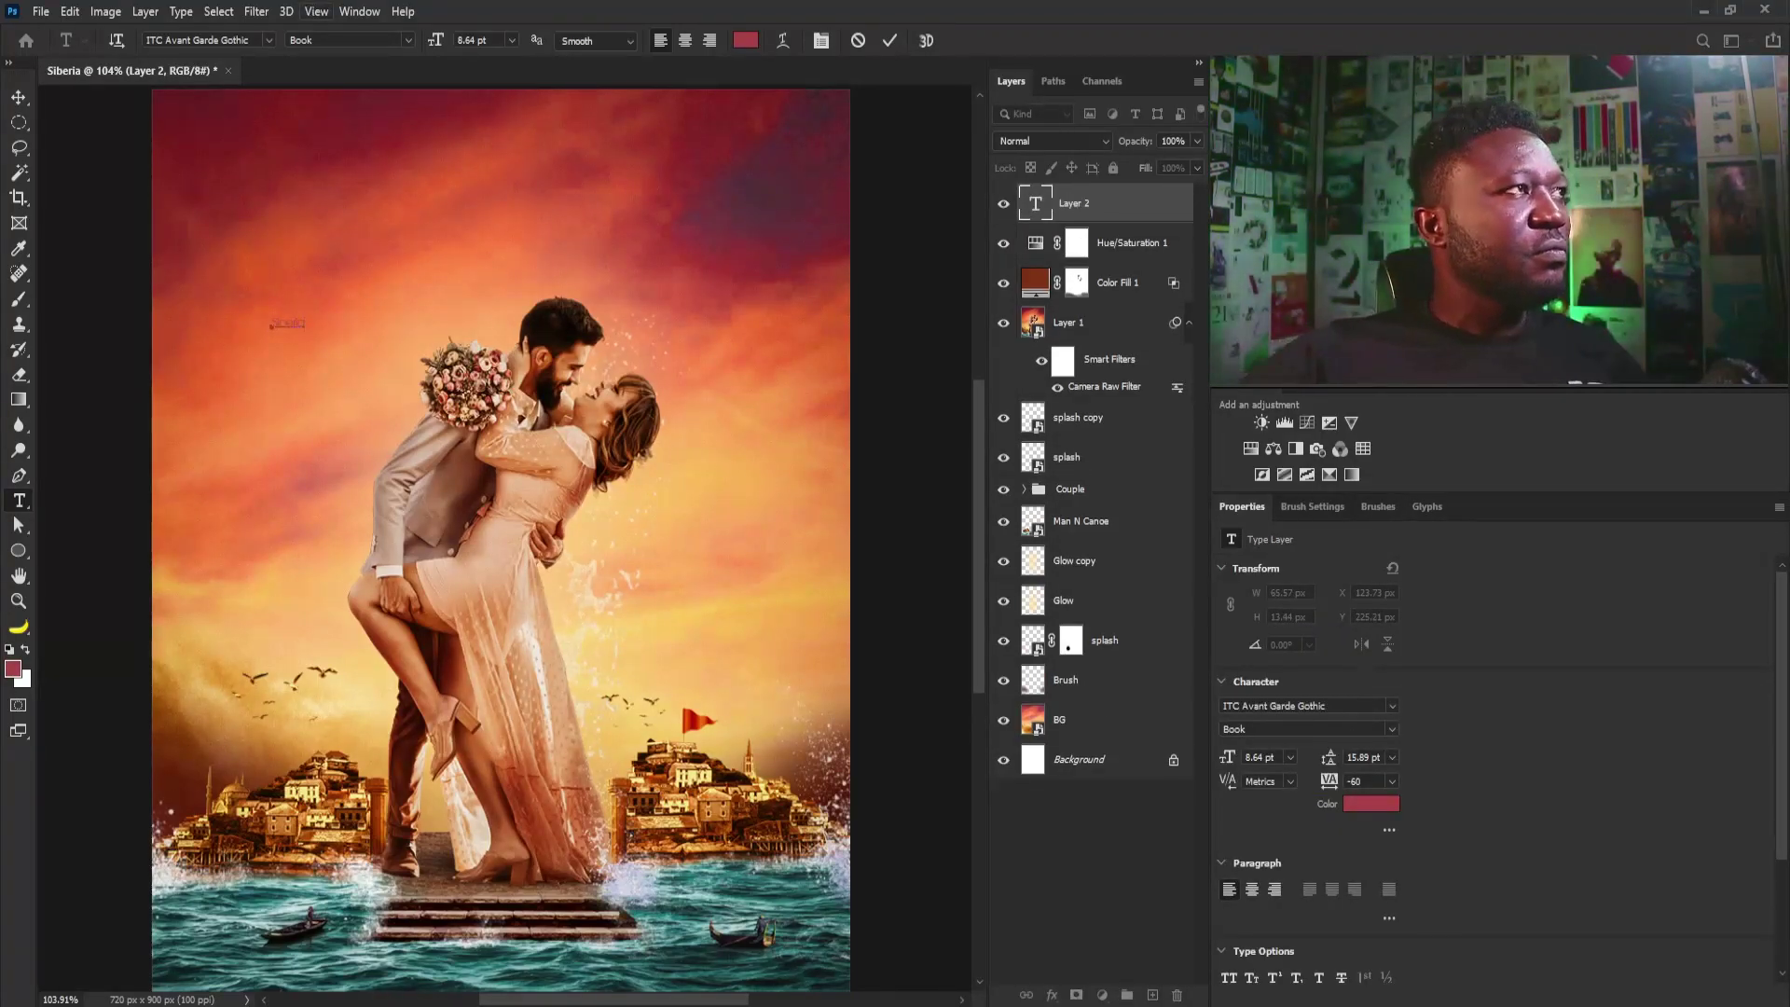
Step: Scale the Siberia text up to a title about 522 px wide across the sky above the couple
{"action": "left_click", "coordinate": [19, 105]}
{"action": "key", "text": "ctrl+t"}
{"action": "left_click_drag", "start_coordinate": [304, 330], "coordinate": [540, 428]}
{"action": "left_click_drag", "start_coordinate": [357, 337], "coordinate": [605, 286]}
{"action": "key", "text": "Return"}
Step: Color the Siberia title light orange #fbbd62 and move it down so it overlaps the man's hair
{"action": "left_click", "coordinate": [1370, 804]}
{"action": "left_click", "coordinate": [736, 456]}
{"action": "left_click", "coordinate": [690, 495]}
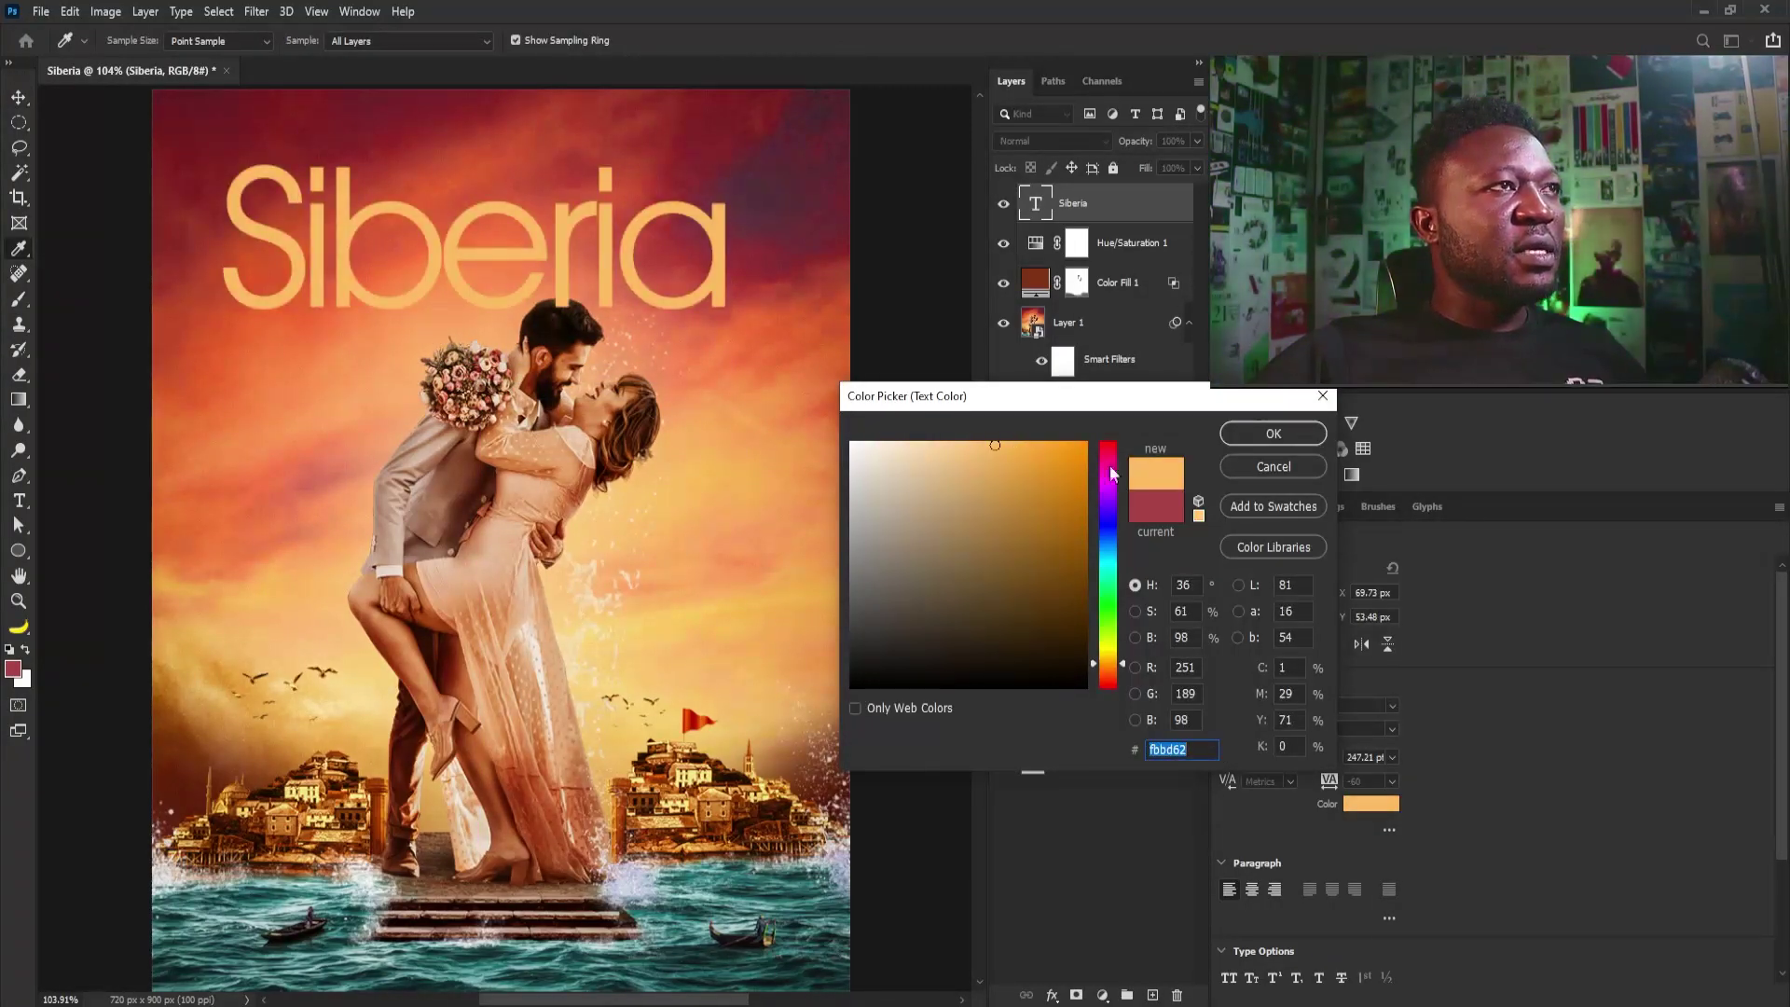
{"action": "left_click", "coordinate": [1273, 430]}
{"action": "left_click_drag", "start_coordinate": [565, 211], "coordinate": [603, 249]}
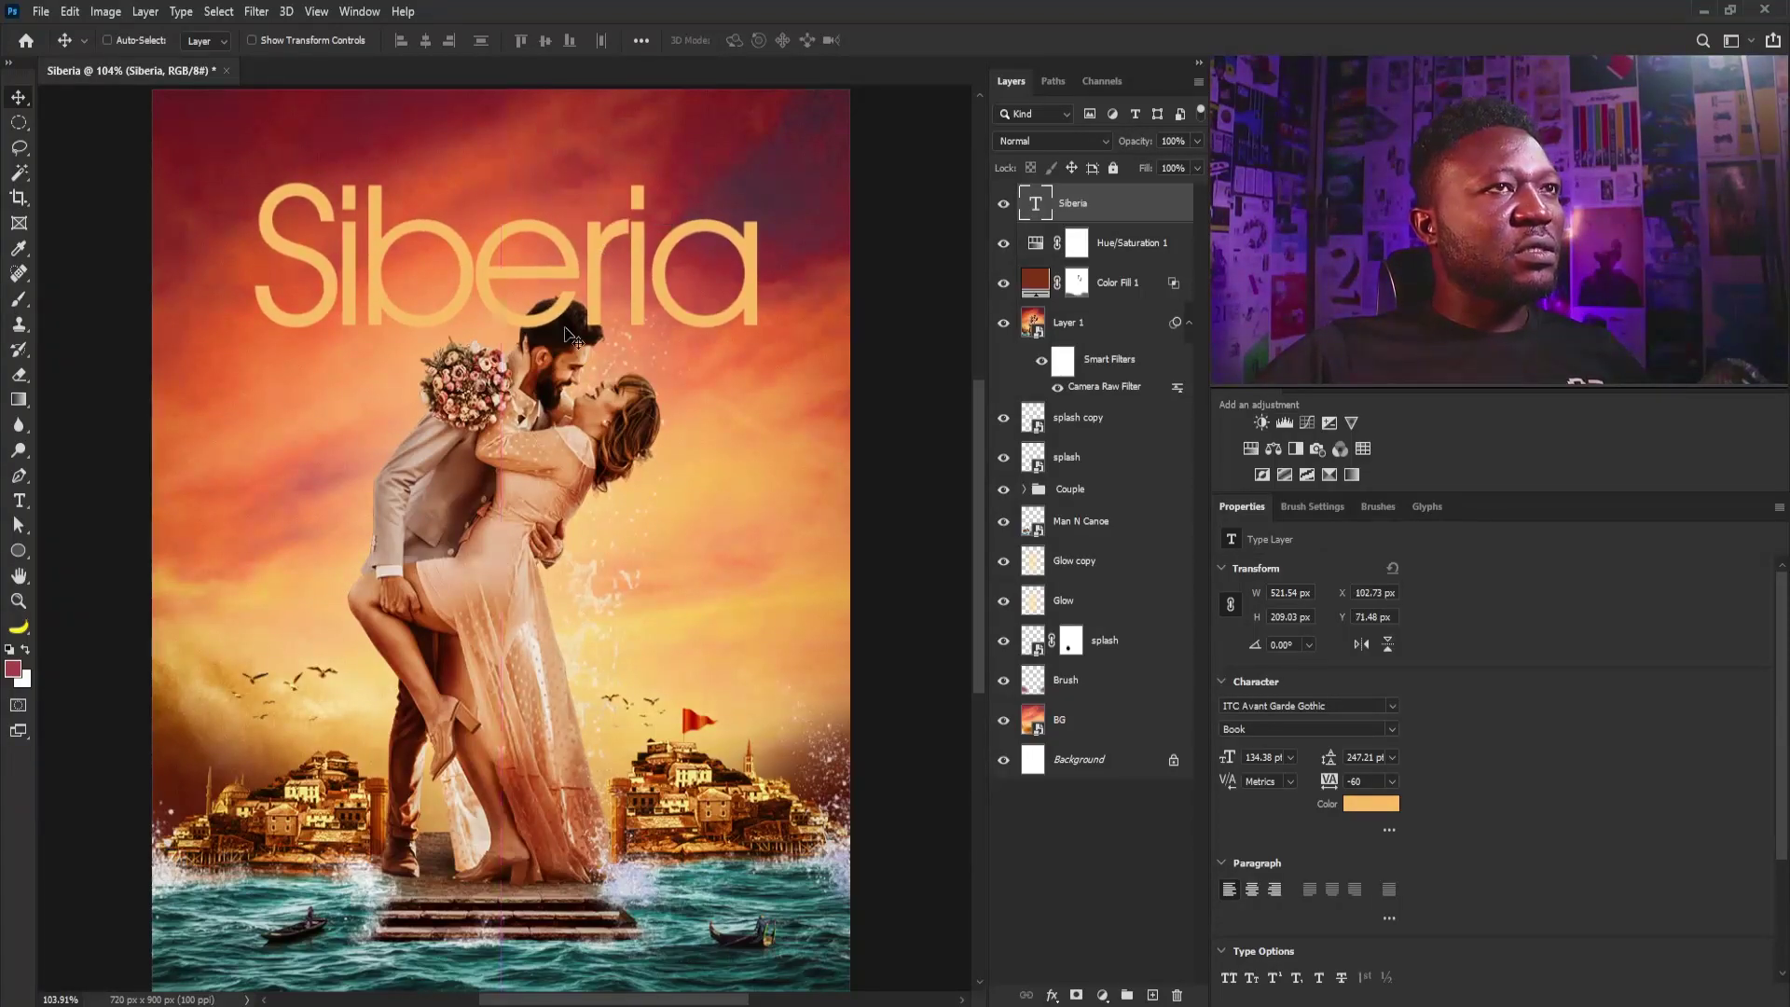
Step: Mask the Siberia title with the couple's silhouette so the man's head overlaps the letters
{"action": "left_click", "coordinate": [1026, 491]}
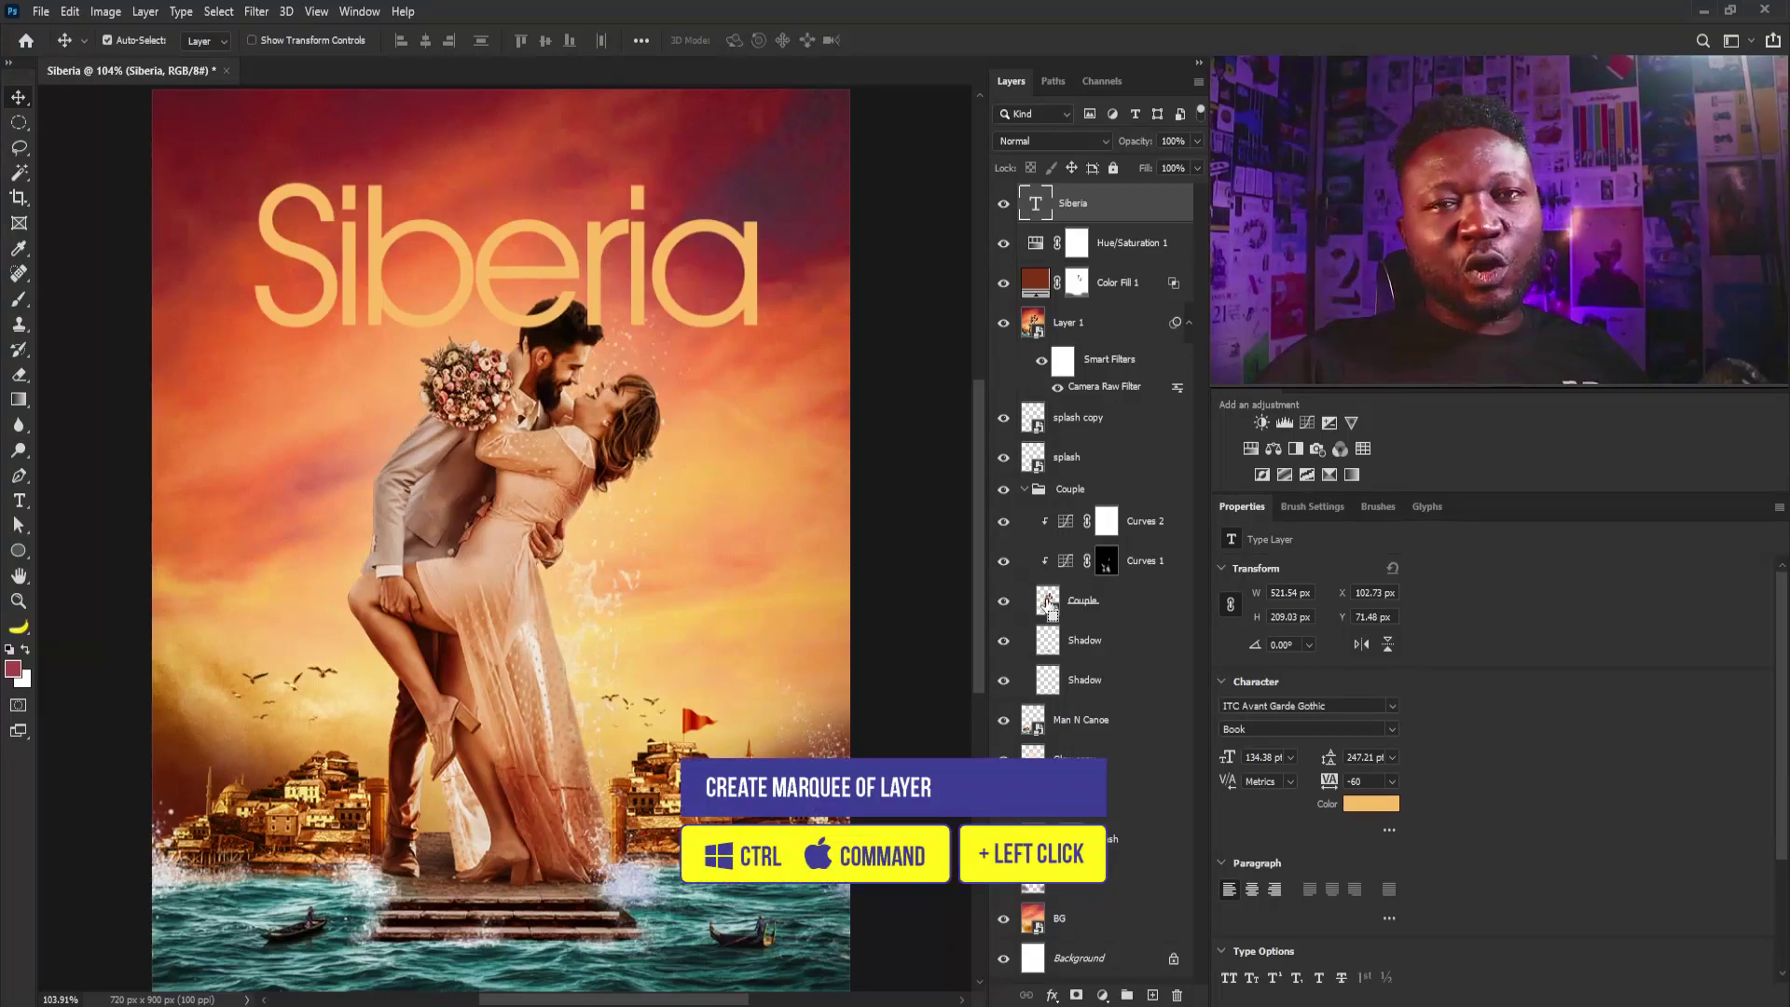
{"action": "left_click", "coordinate": [1048, 602], "text": "ctrl"}
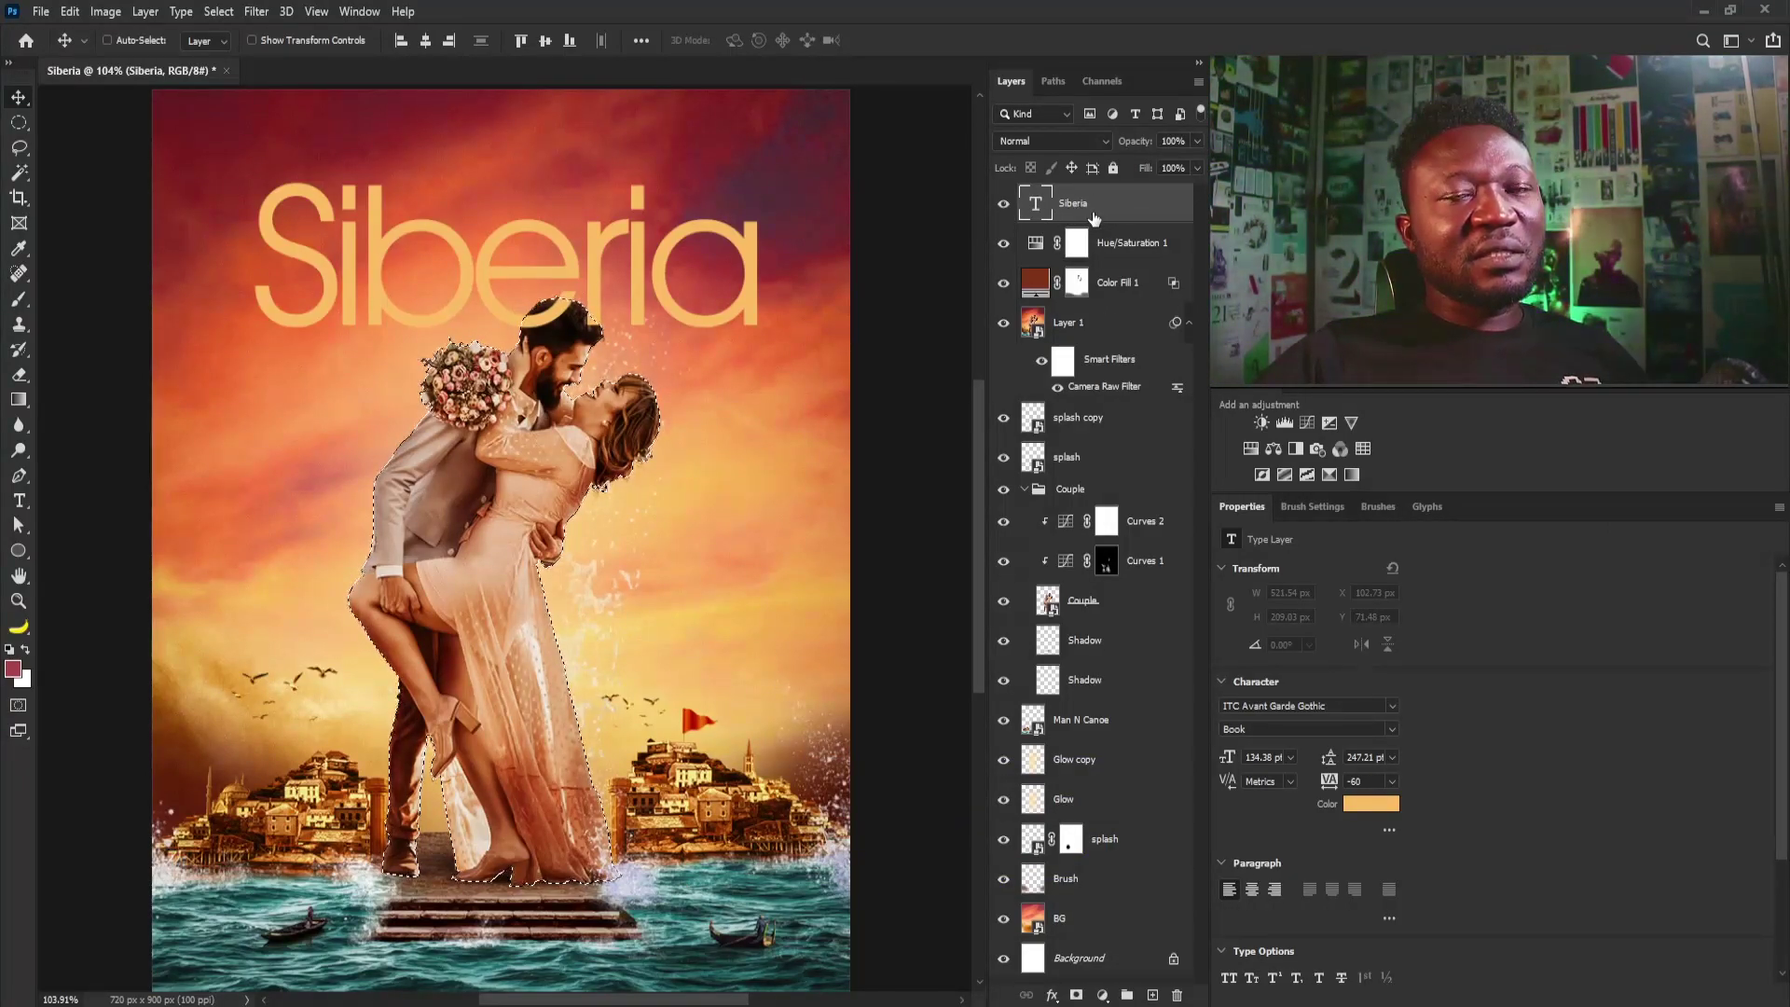
{"action": "left_click", "coordinate": [1075, 994]}
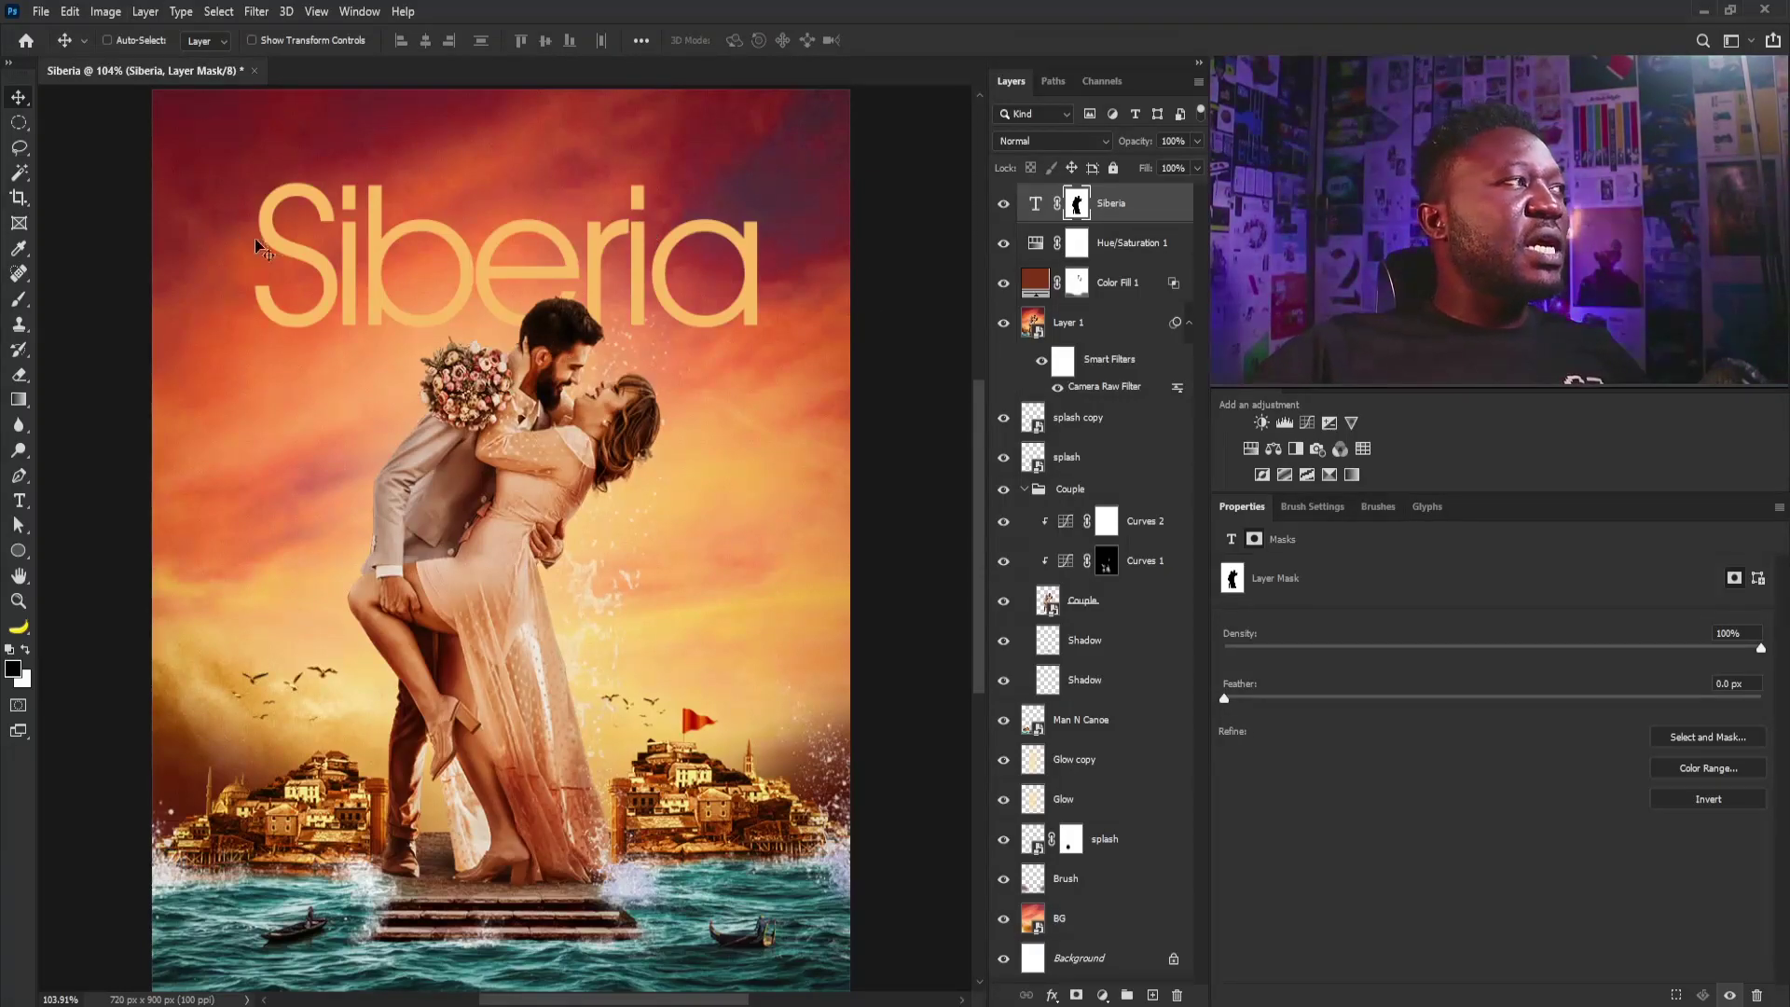
Step: Add the two-line tagline "When the one you / want doesn't want you" in the sky beside the couple
{"action": "left_click", "coordinate": [20, 505]}
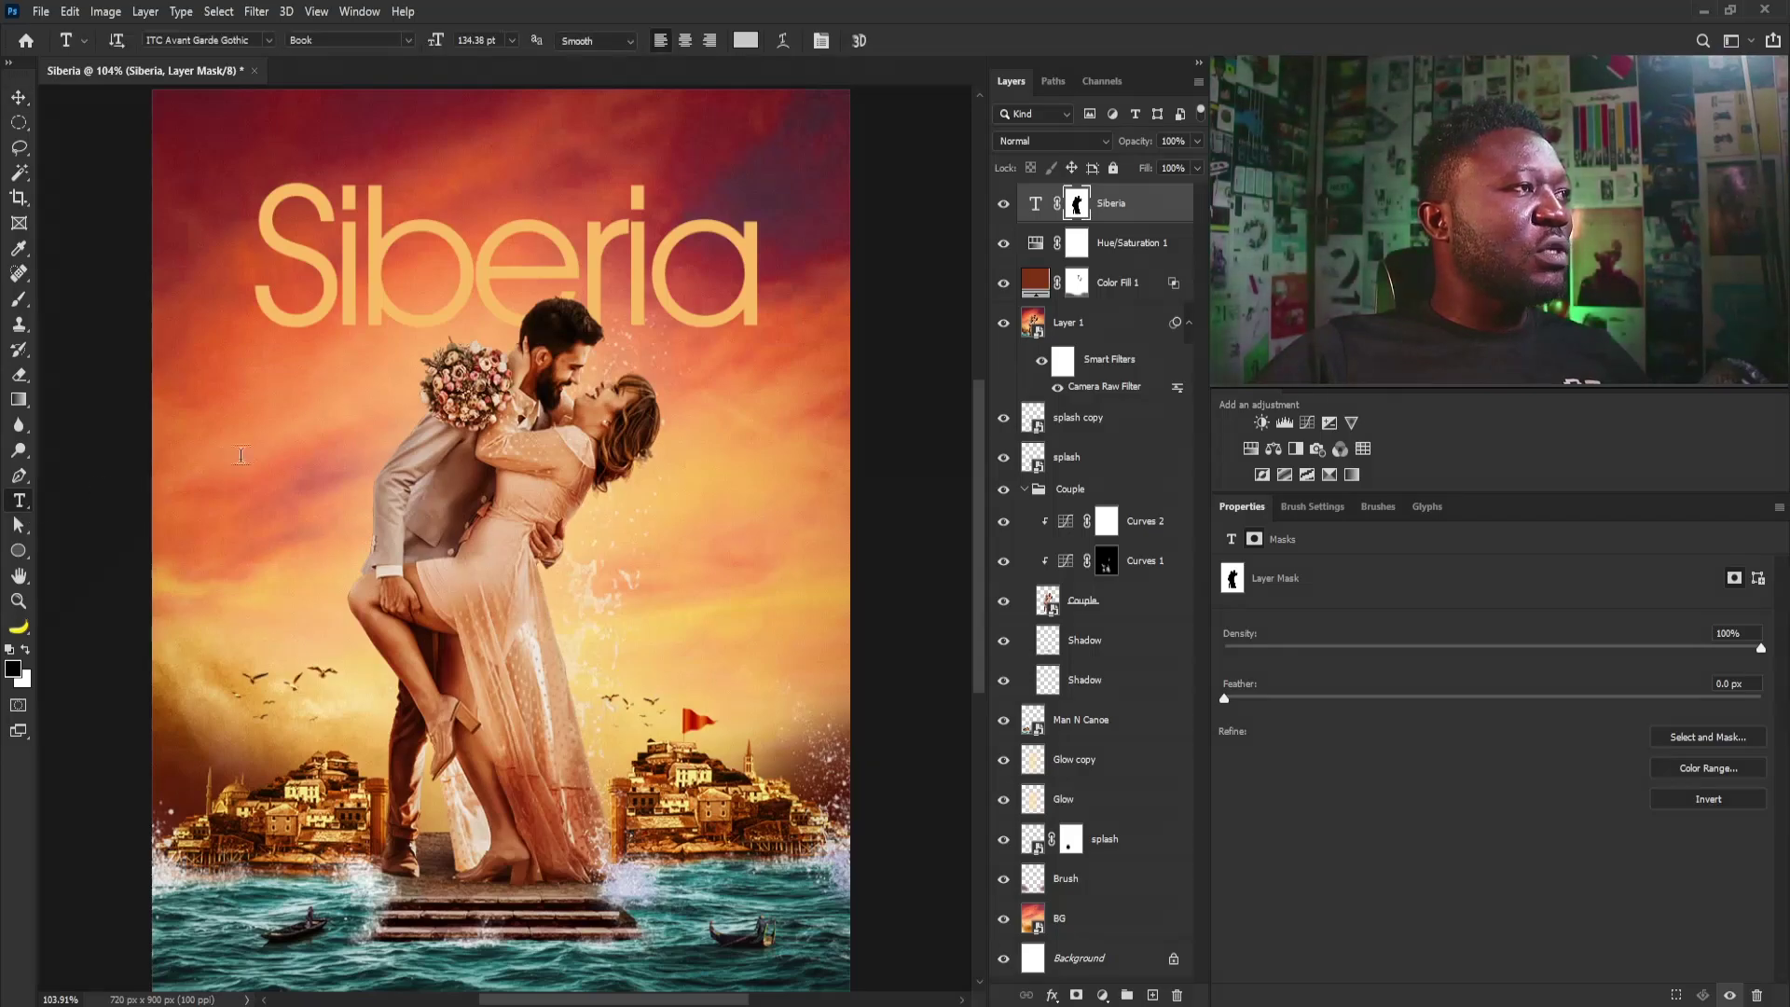
{"action": "left_click", "coordinate": [243, 451]}
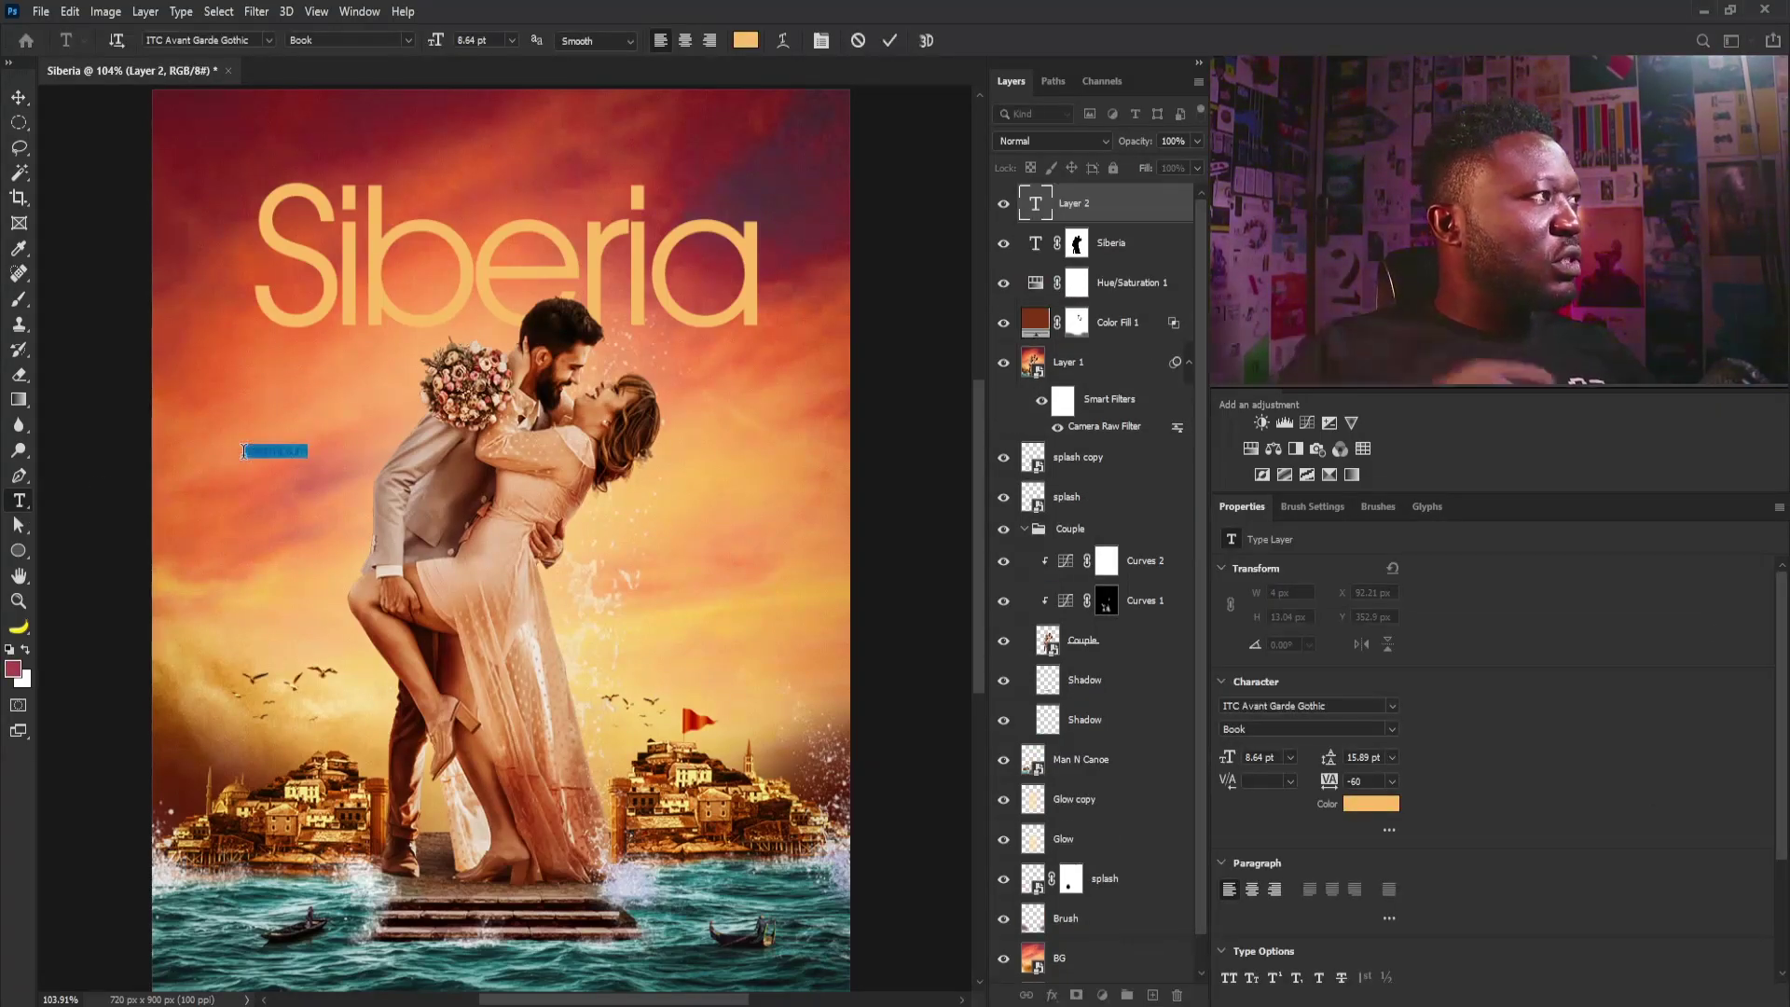
{"action": "left_click", "coordinate": [243, 451]}
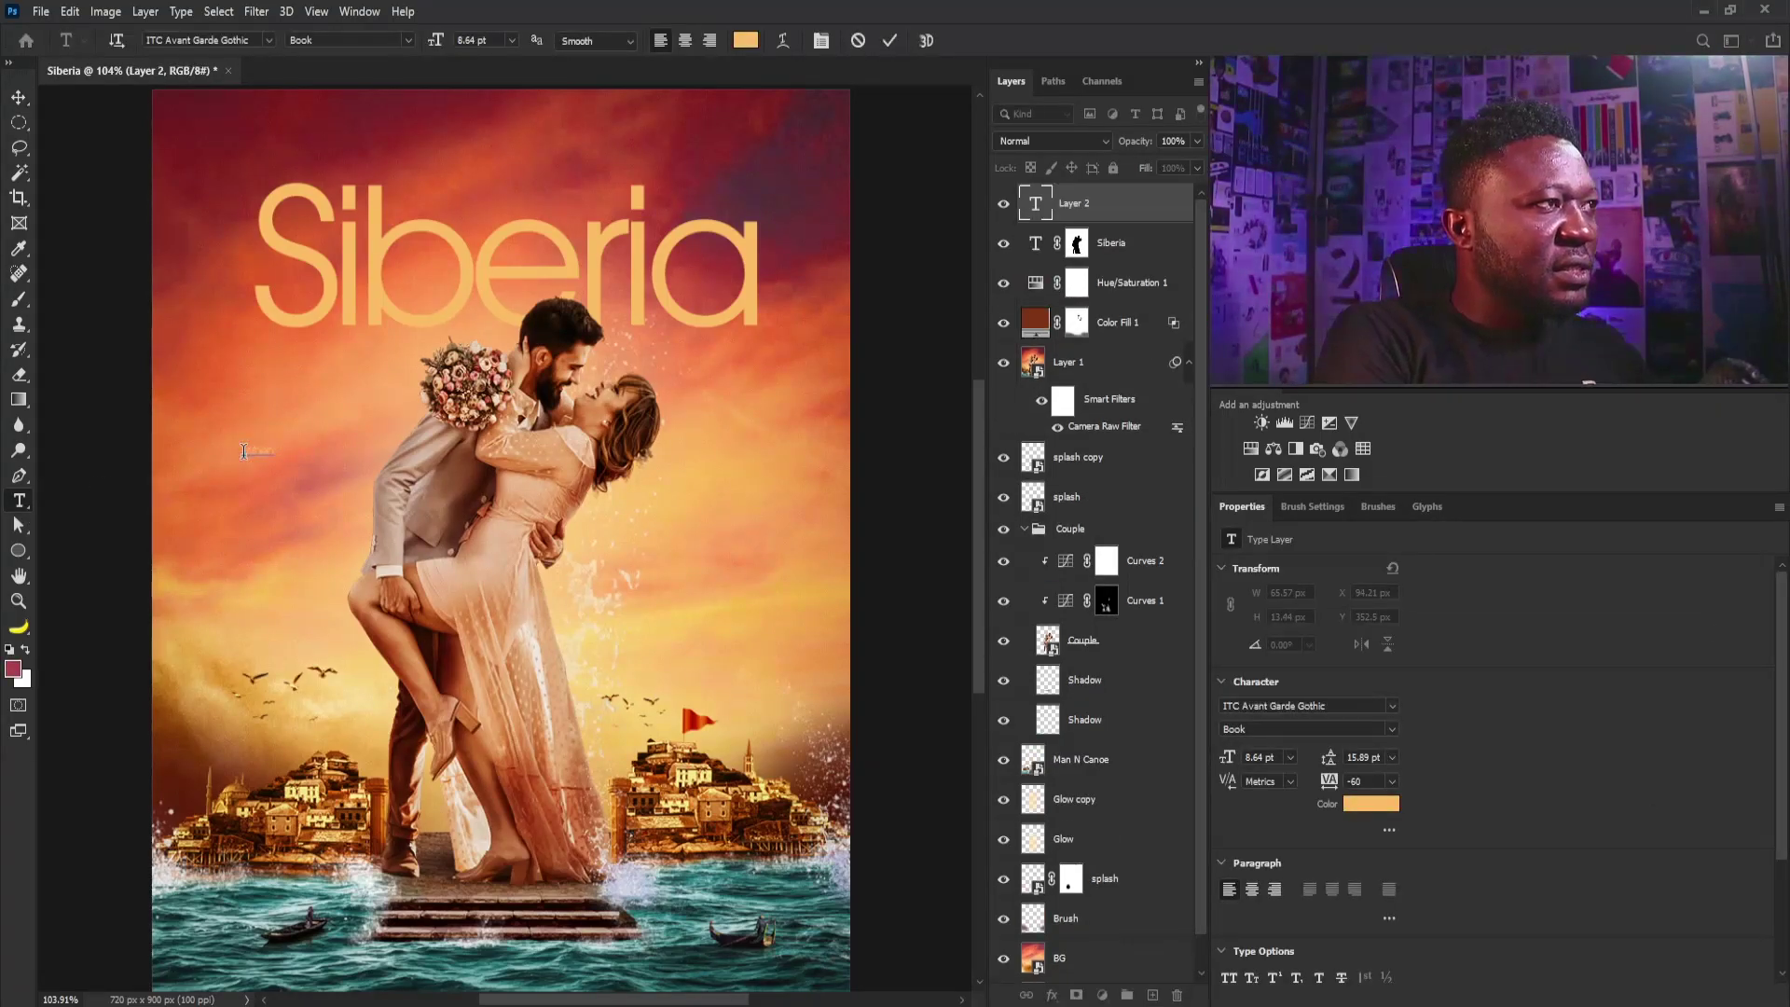
{"action": "type", "text": "you"}
{"action": "type", "text": "want or"}
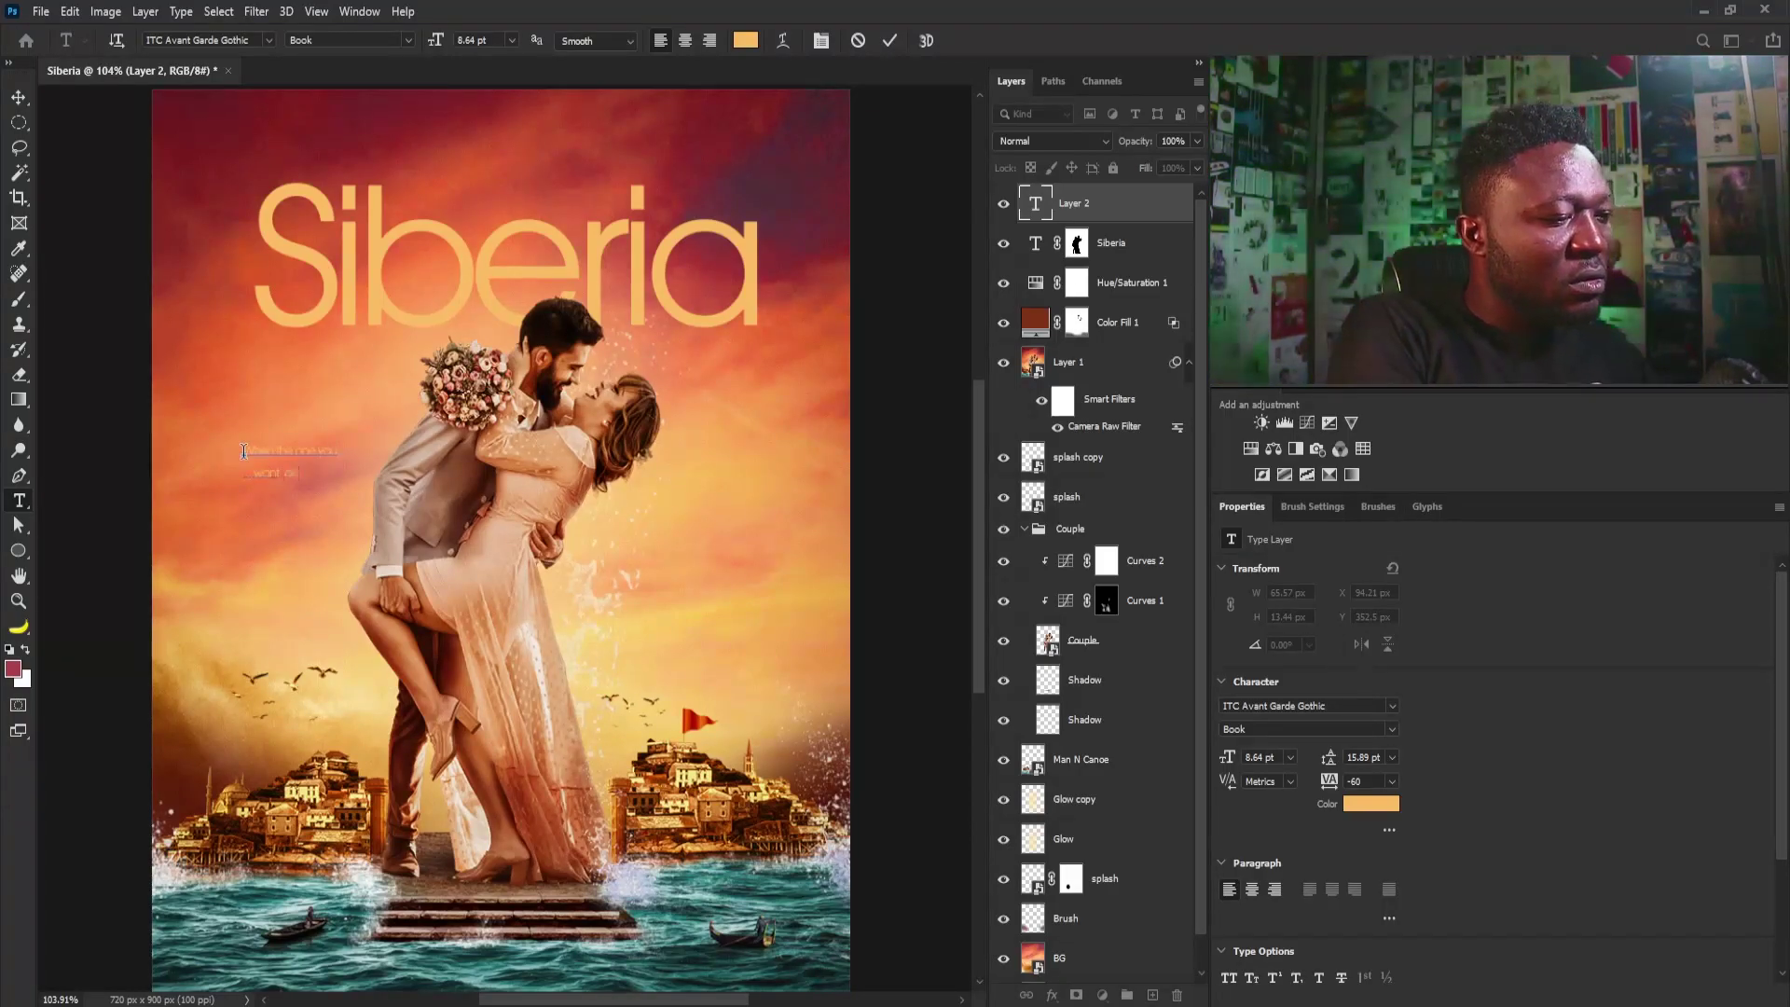
{"action": "type", "text": "'t want you"}
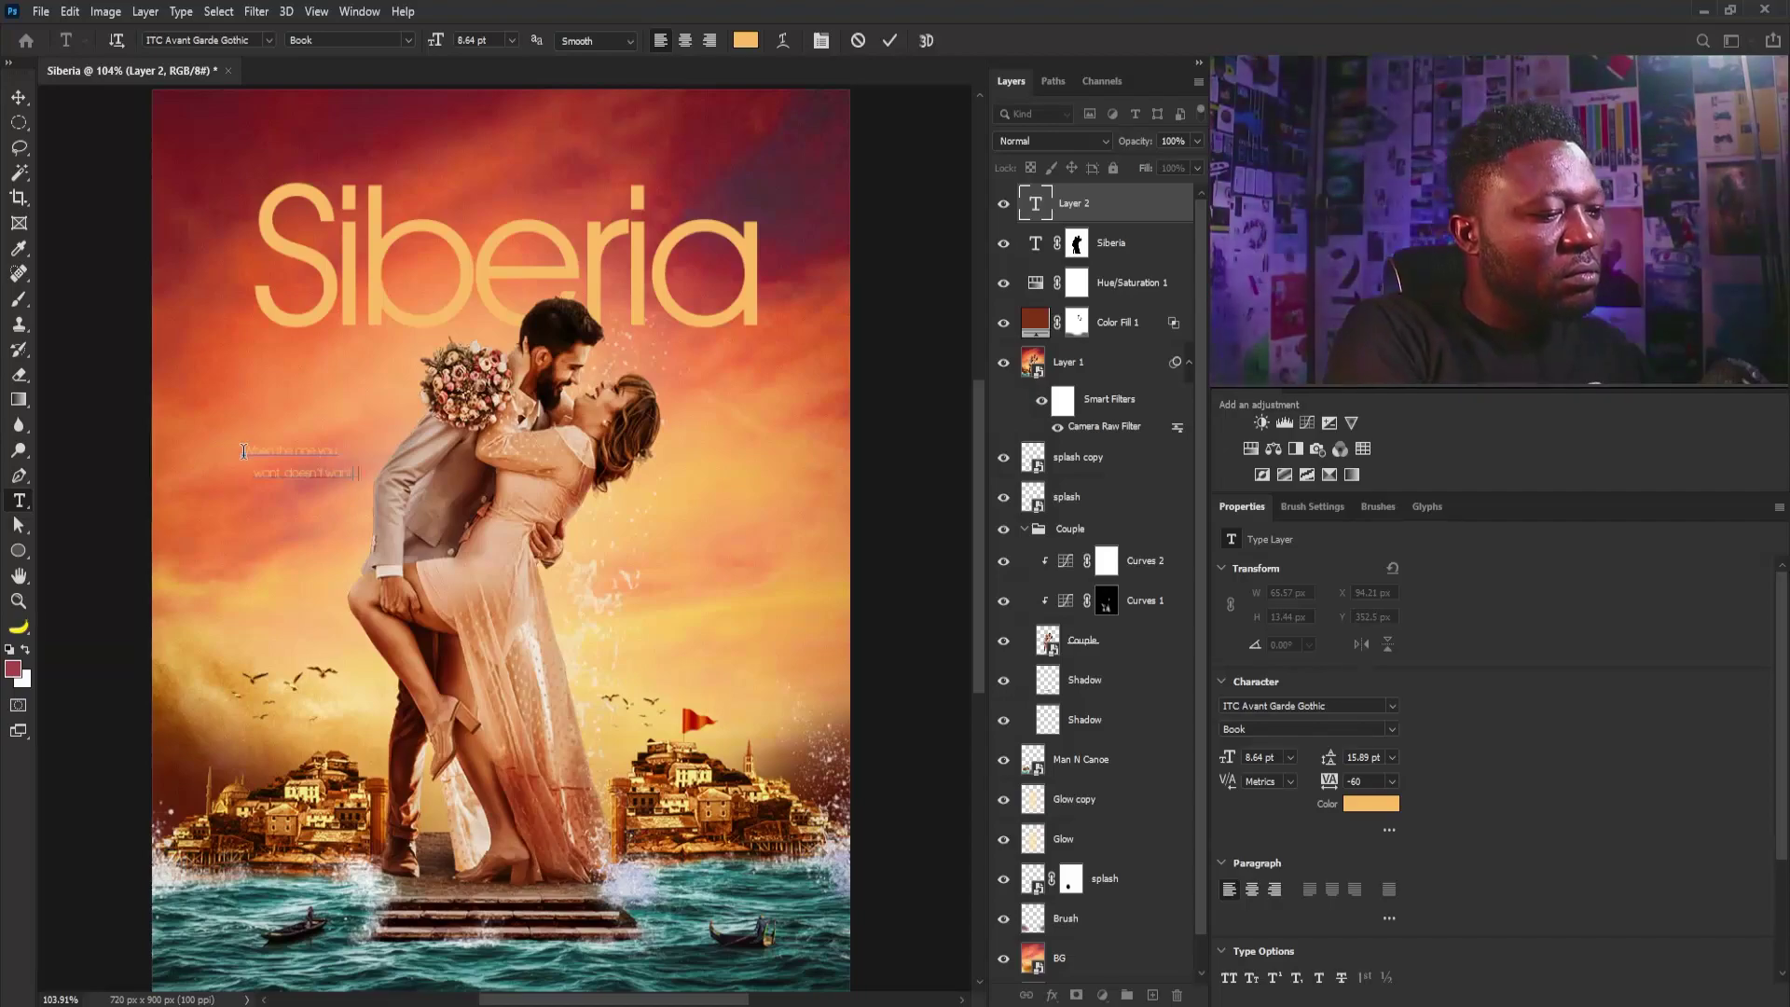
Step: Color the whole tagline dark maroon and set its font to AvantGarde Bk BT Demi Oblique
{"action": "key", "text": "ctrl+a"}
{"action": "left_click", "coordinate": [746, 40]}
{"action": "key", "text": "Return"}
{"action": "left_click", "coordinate": [1355, 701]}
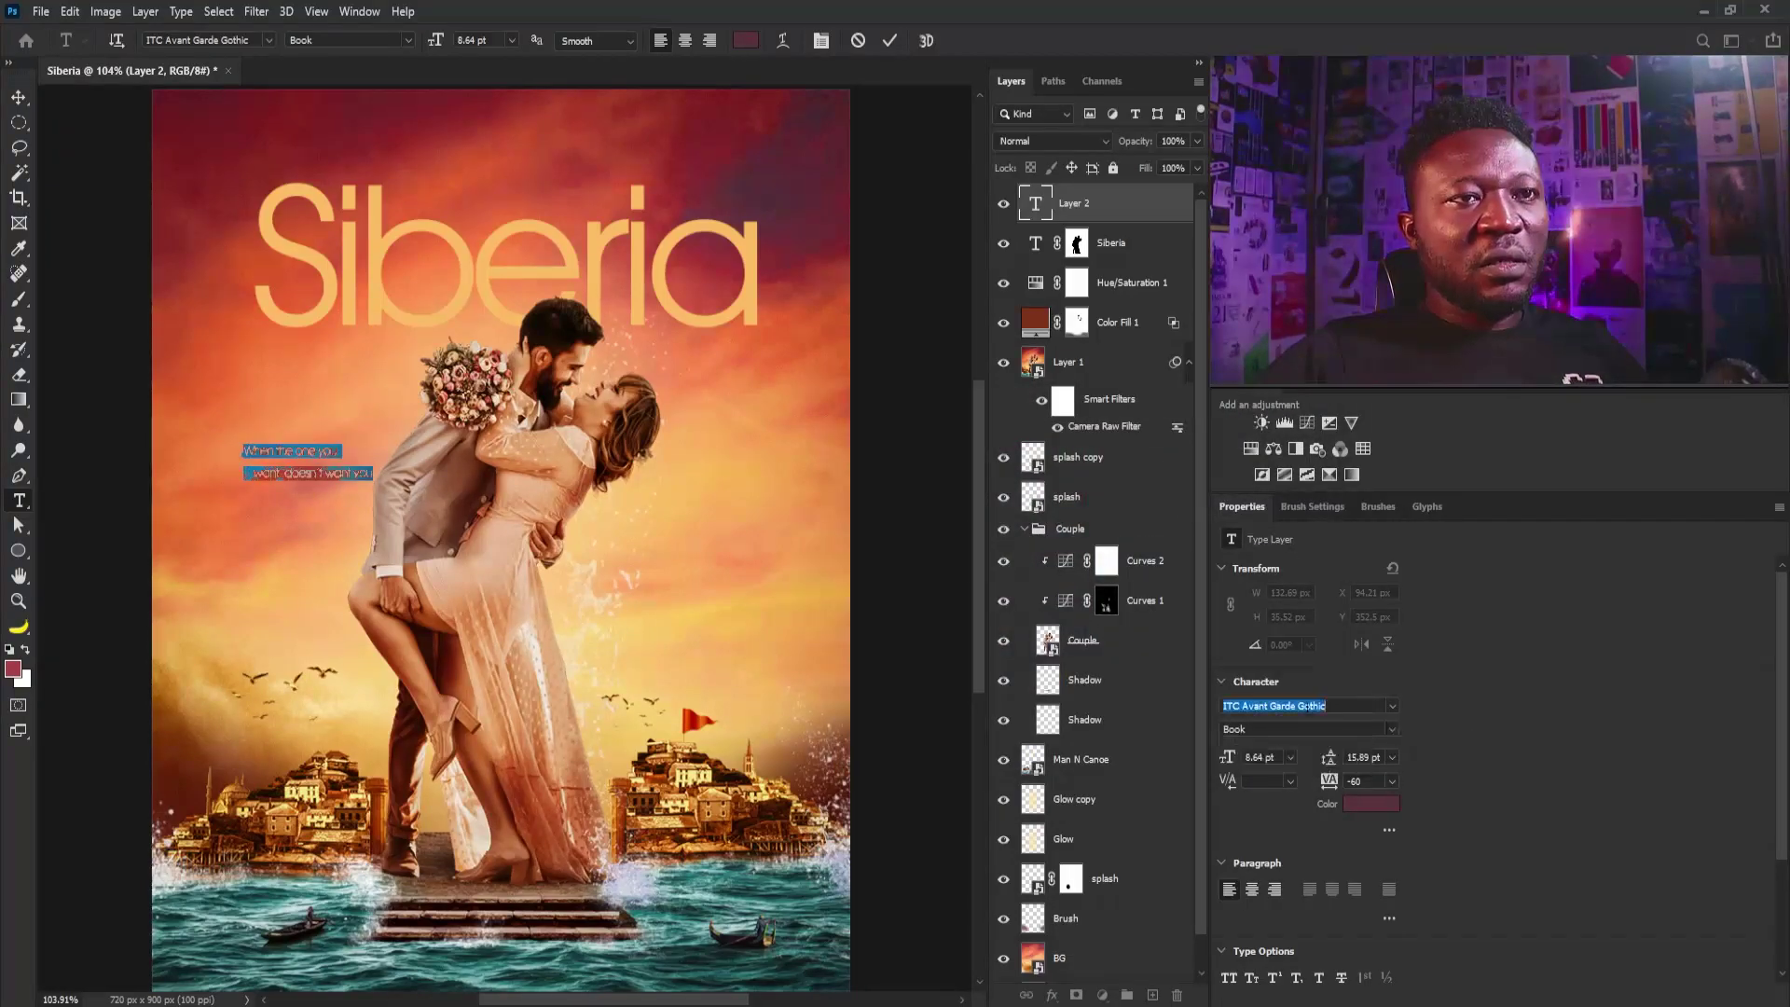
{"action": "left_click", "coordinate": [1391, 706]}
{"action": "left_click", "coordinate": [1582, 838]}
Step: Move the tagline into the sky beside the woman's waist, recolor it deep red, and set 13 pt leading with tracking 40
{"action": "left_click_drag", "start_coordinate": [307, 462], "coordinate": [711, 541]}
{"action": "left_click", "coordinate": [746, 40]}
{"action": "key", "text": "Return"}
{"action": "type", "text": "40"}
{"action": "key", "text": "Return"}
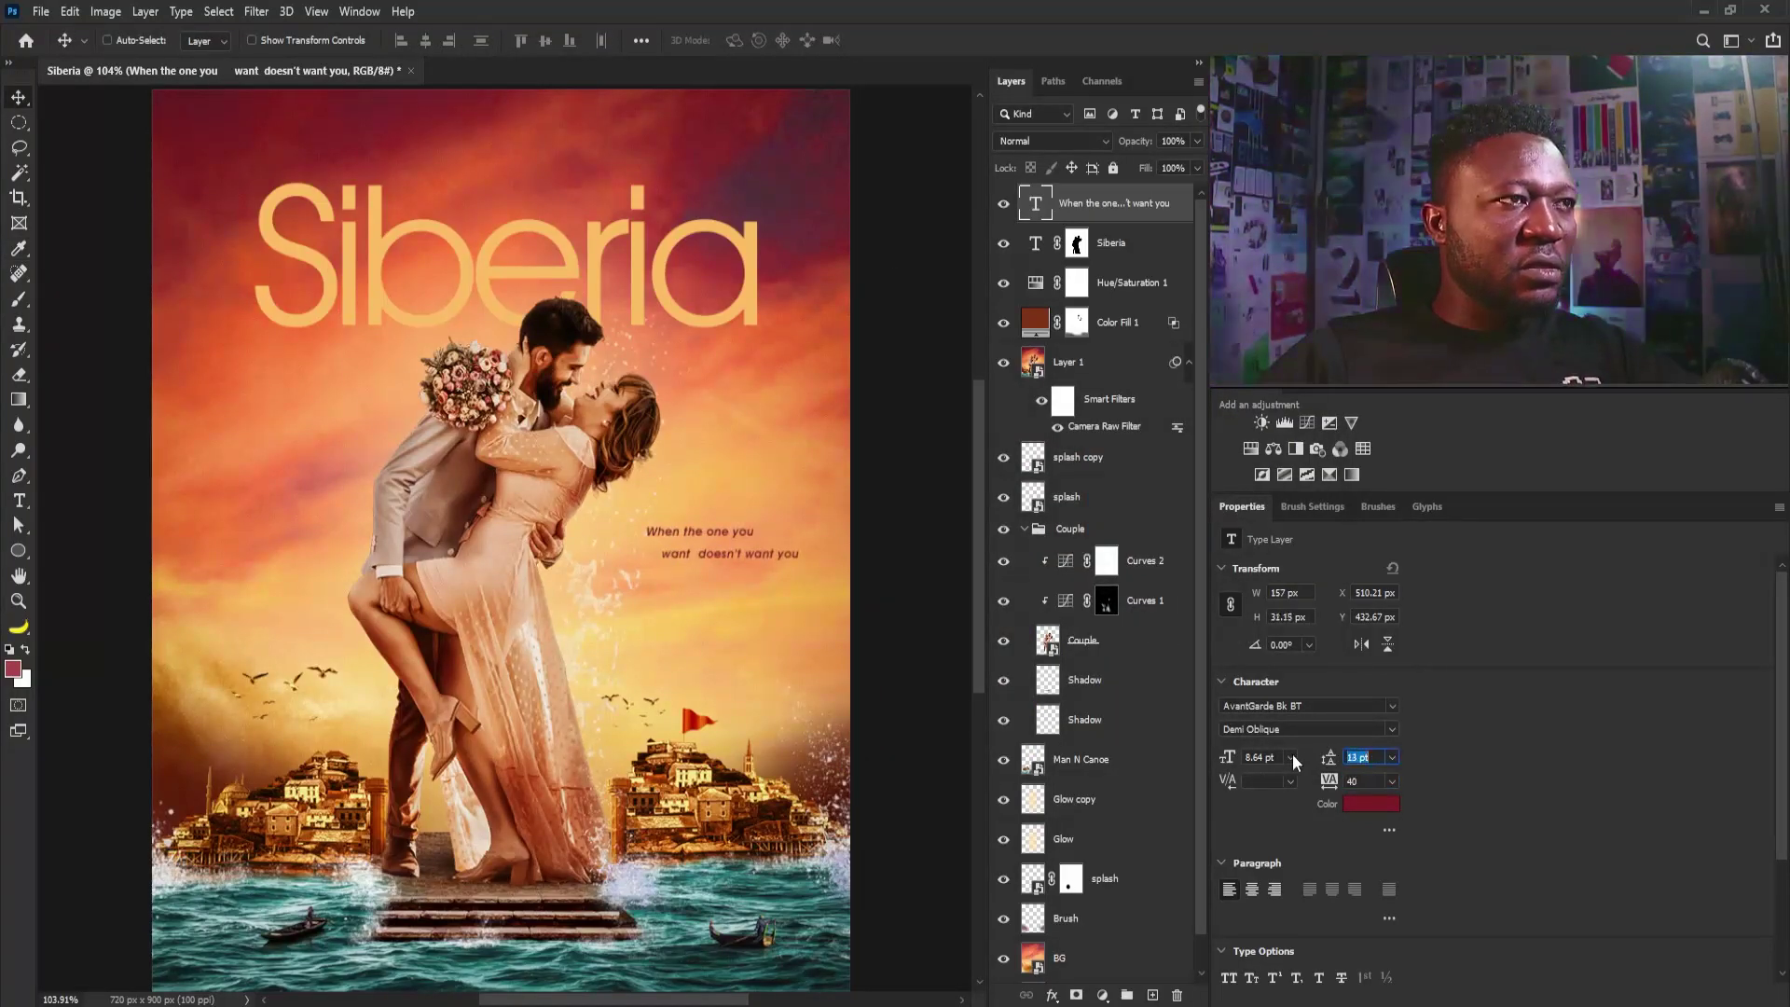
Step: Scale the tagline up slightly to about 169 px wide
{"action": "mouse_move", "coordinate": [723, 554]}
{"action": "left_mouse_down"}
{"action": "mouse_move", "coordinate": [807, 578]}
{"action": "mouse_move", "coordinate": [726, 542]}
{"action": "left_mouse_up"}
{"action": "key", "text": "ctrl+t"}
{"action": "key", "text": "Return"}
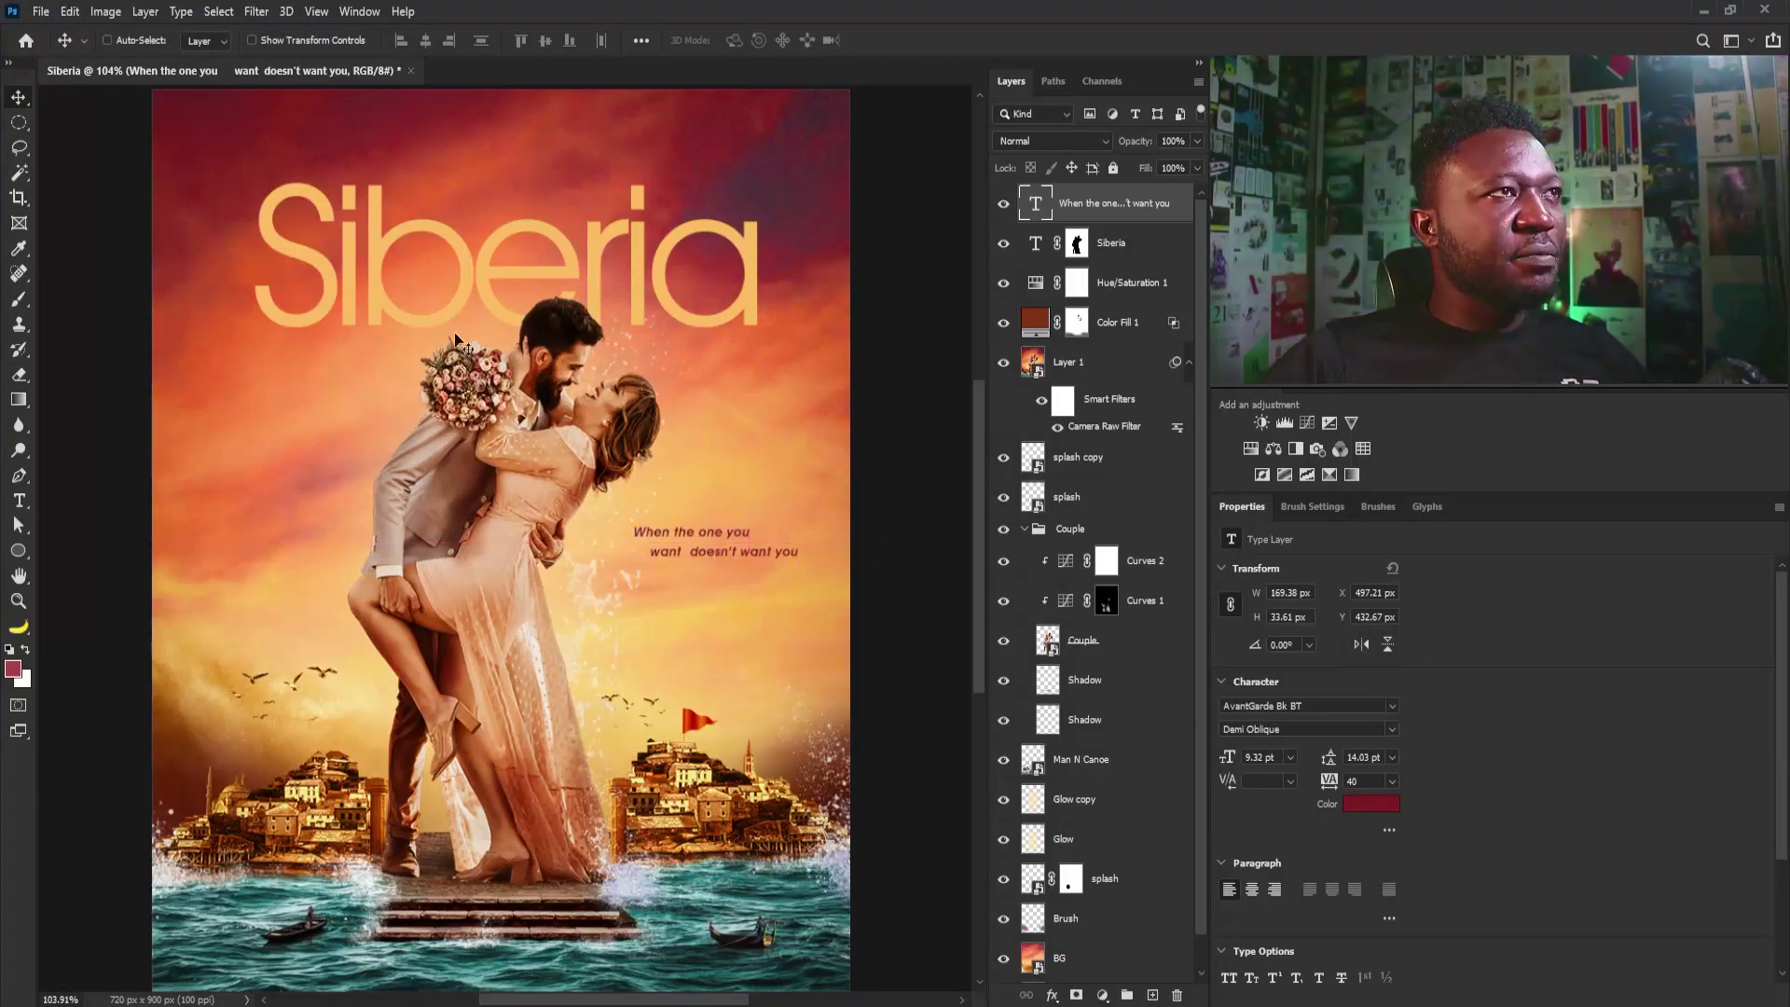
Step: Add the text "A ceasar graphix youtube tutorial presents" in the sky and set its font to Trajan Pro
{"action": "left_click", "coordinate": [19, 500]}
{"action": "left_click", "coordinate": [229, 479]}
{"action": "type", "text": "A caesar"}
{"action": "type", "text": "graphix vout"}
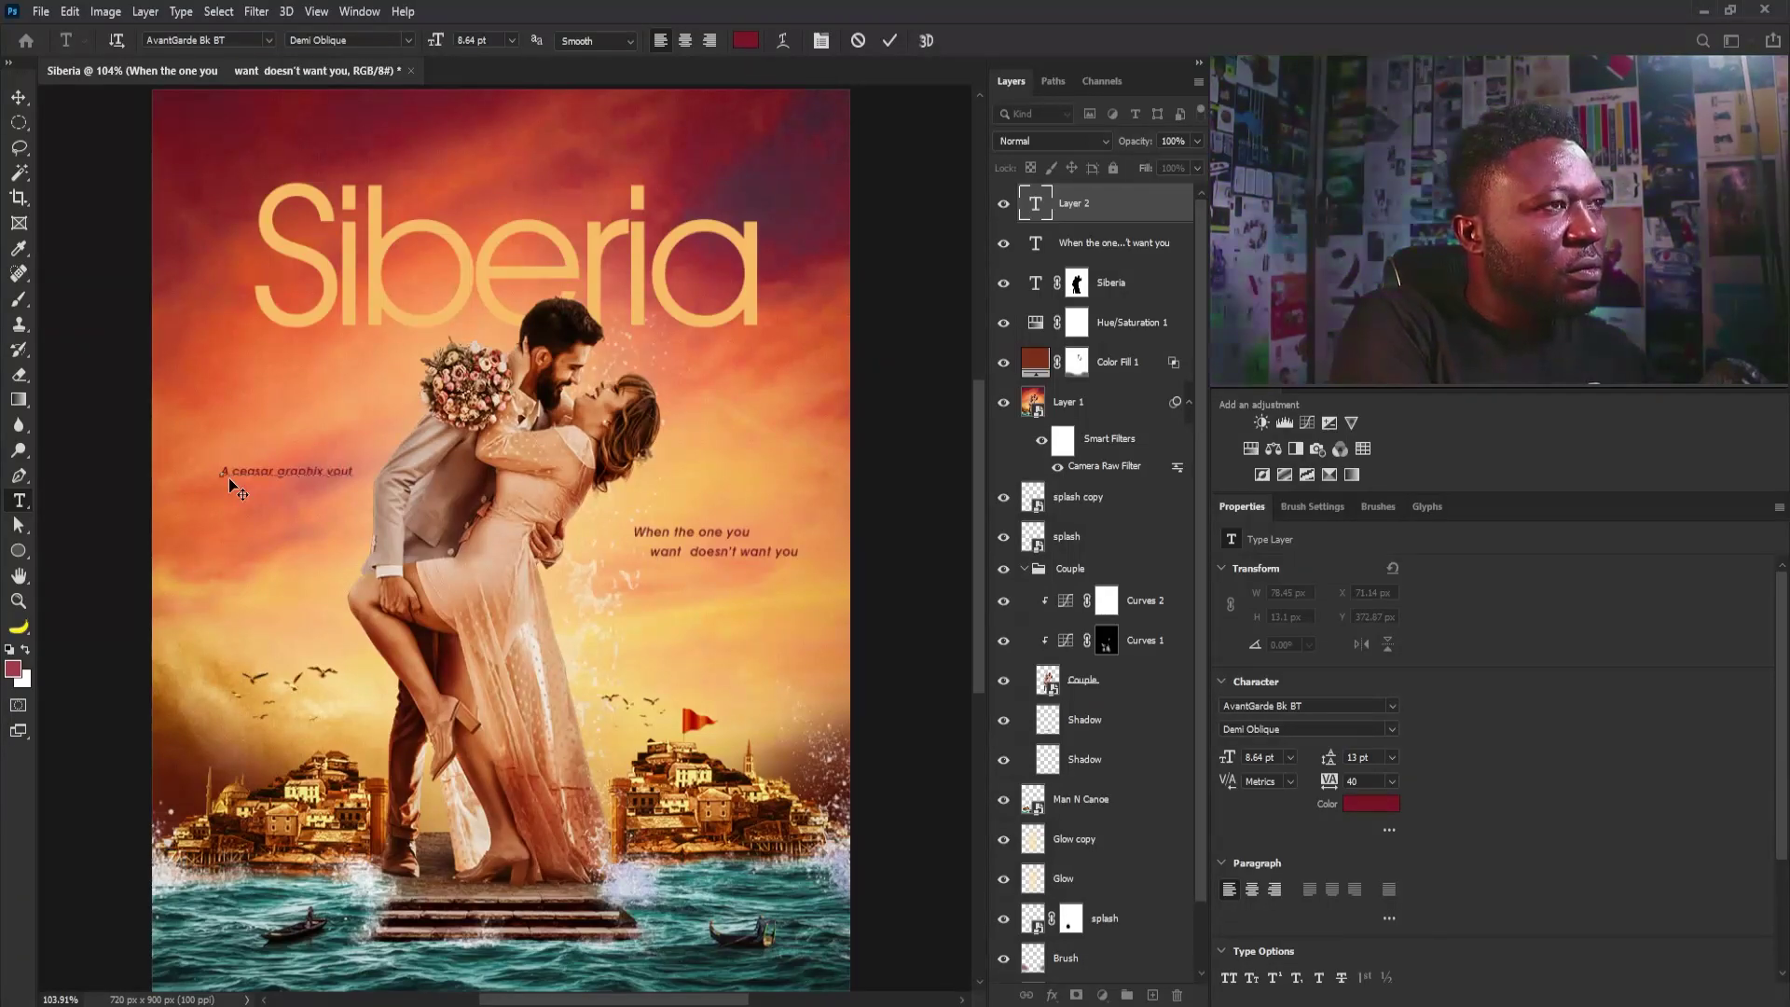
{"action": "type", "text": "ube tutorial present"}
{"action": "key", "text": "ctrl+a"}
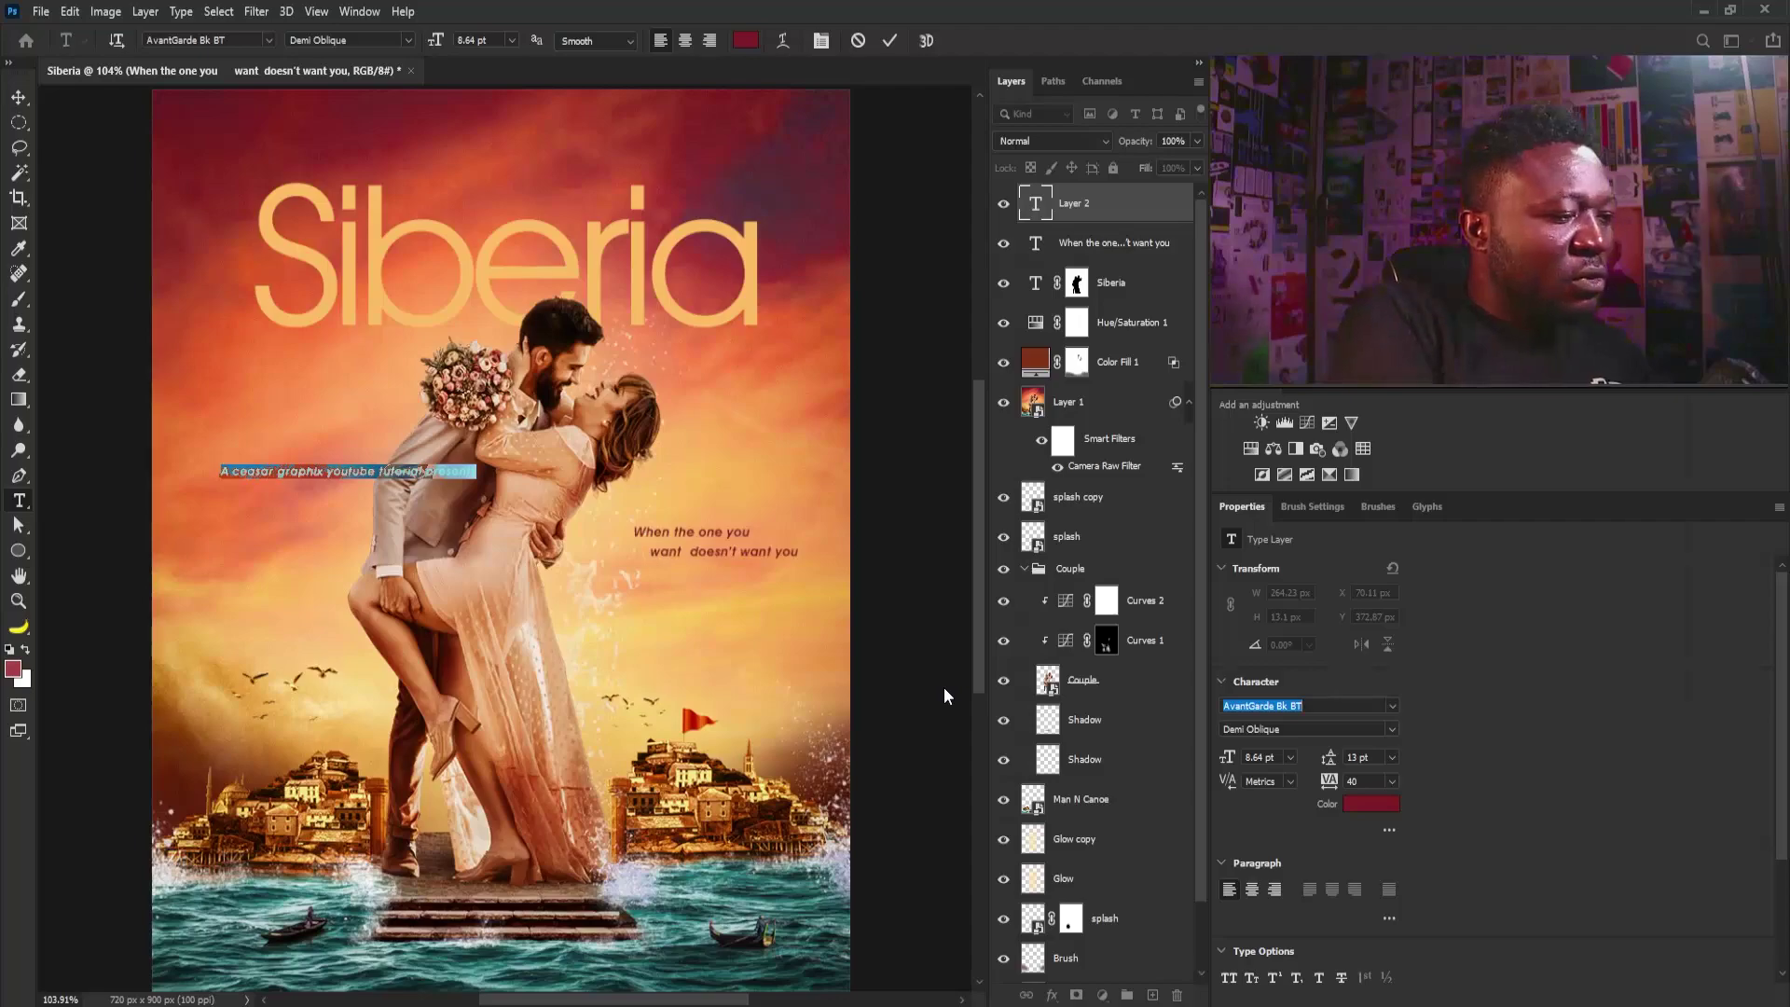
{"action": "type", "text": "trajan"}
{"action": "key", "text": "Return"}
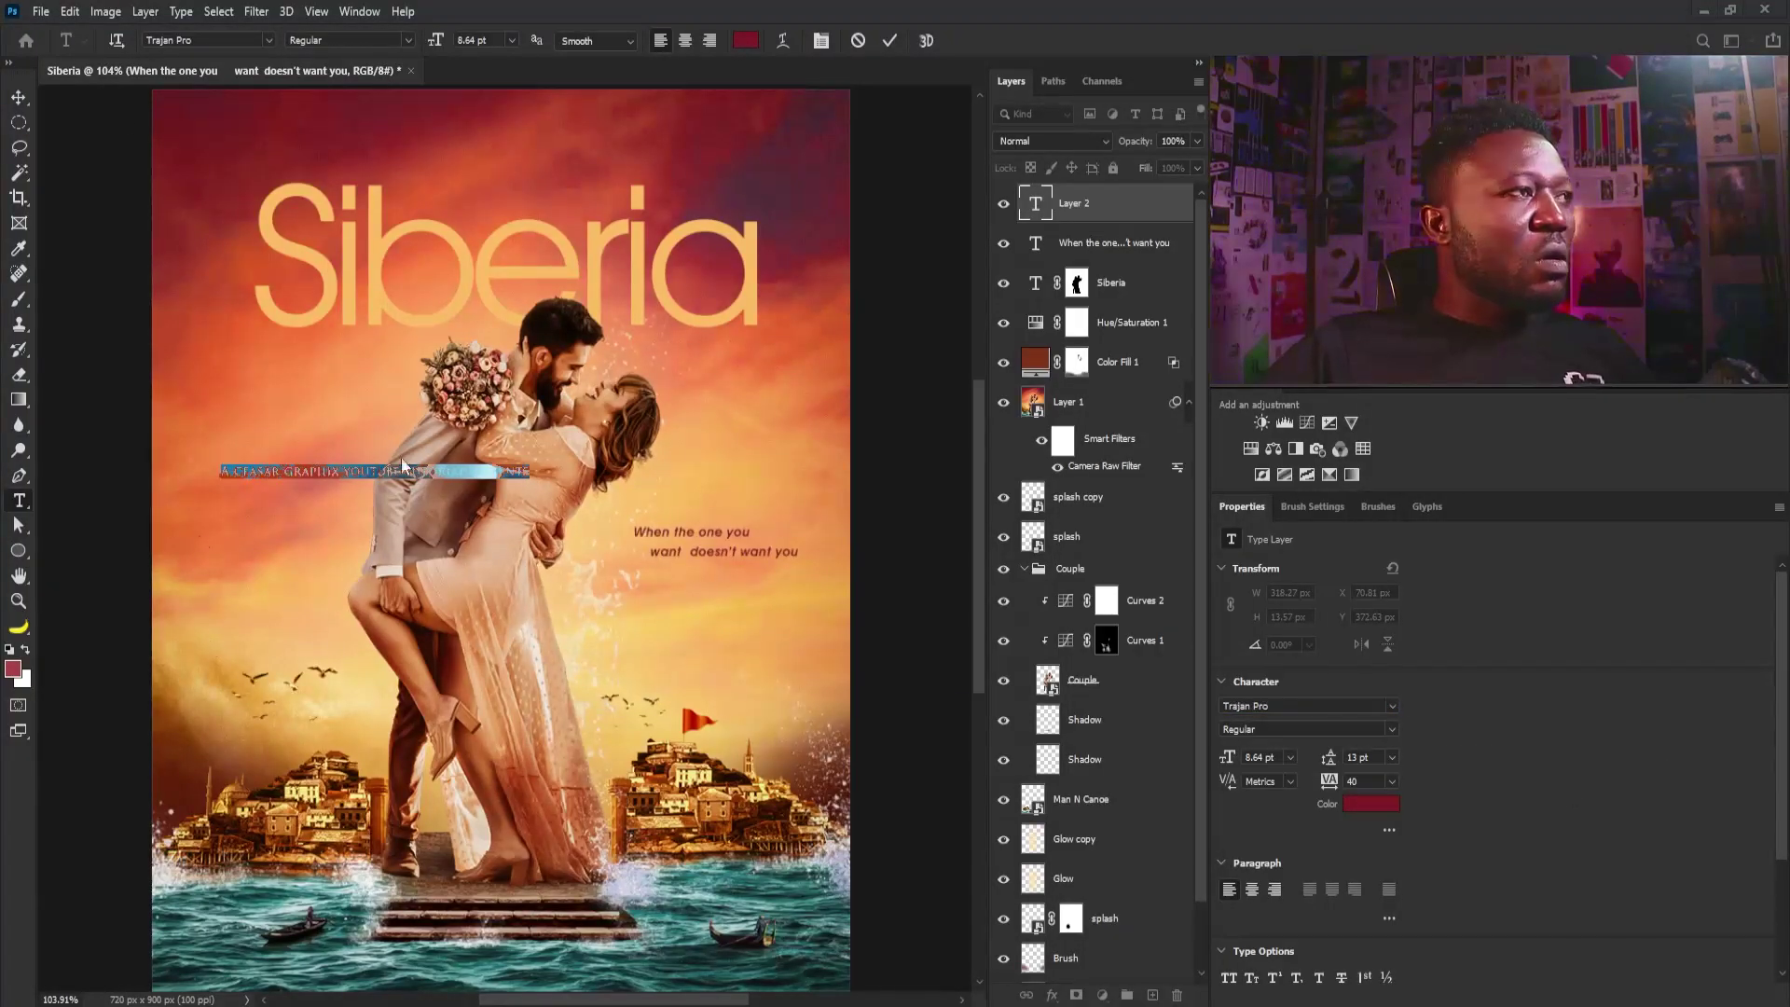
Step: Move the presenter text to just above the Siberia title, tighten its tracking to 0, and scale it down to about 274 px wide
{"action": "key", "text": "ctrl+Return"}
{"action": "key", "text": "v"}
{"action": "left_click_drag", "start_coordinate": [433, 555], "coordinate": [594, 242]}
{"action": "key", "text": "alt+Left"}
{"action": "key", "text": "alt+Left"}
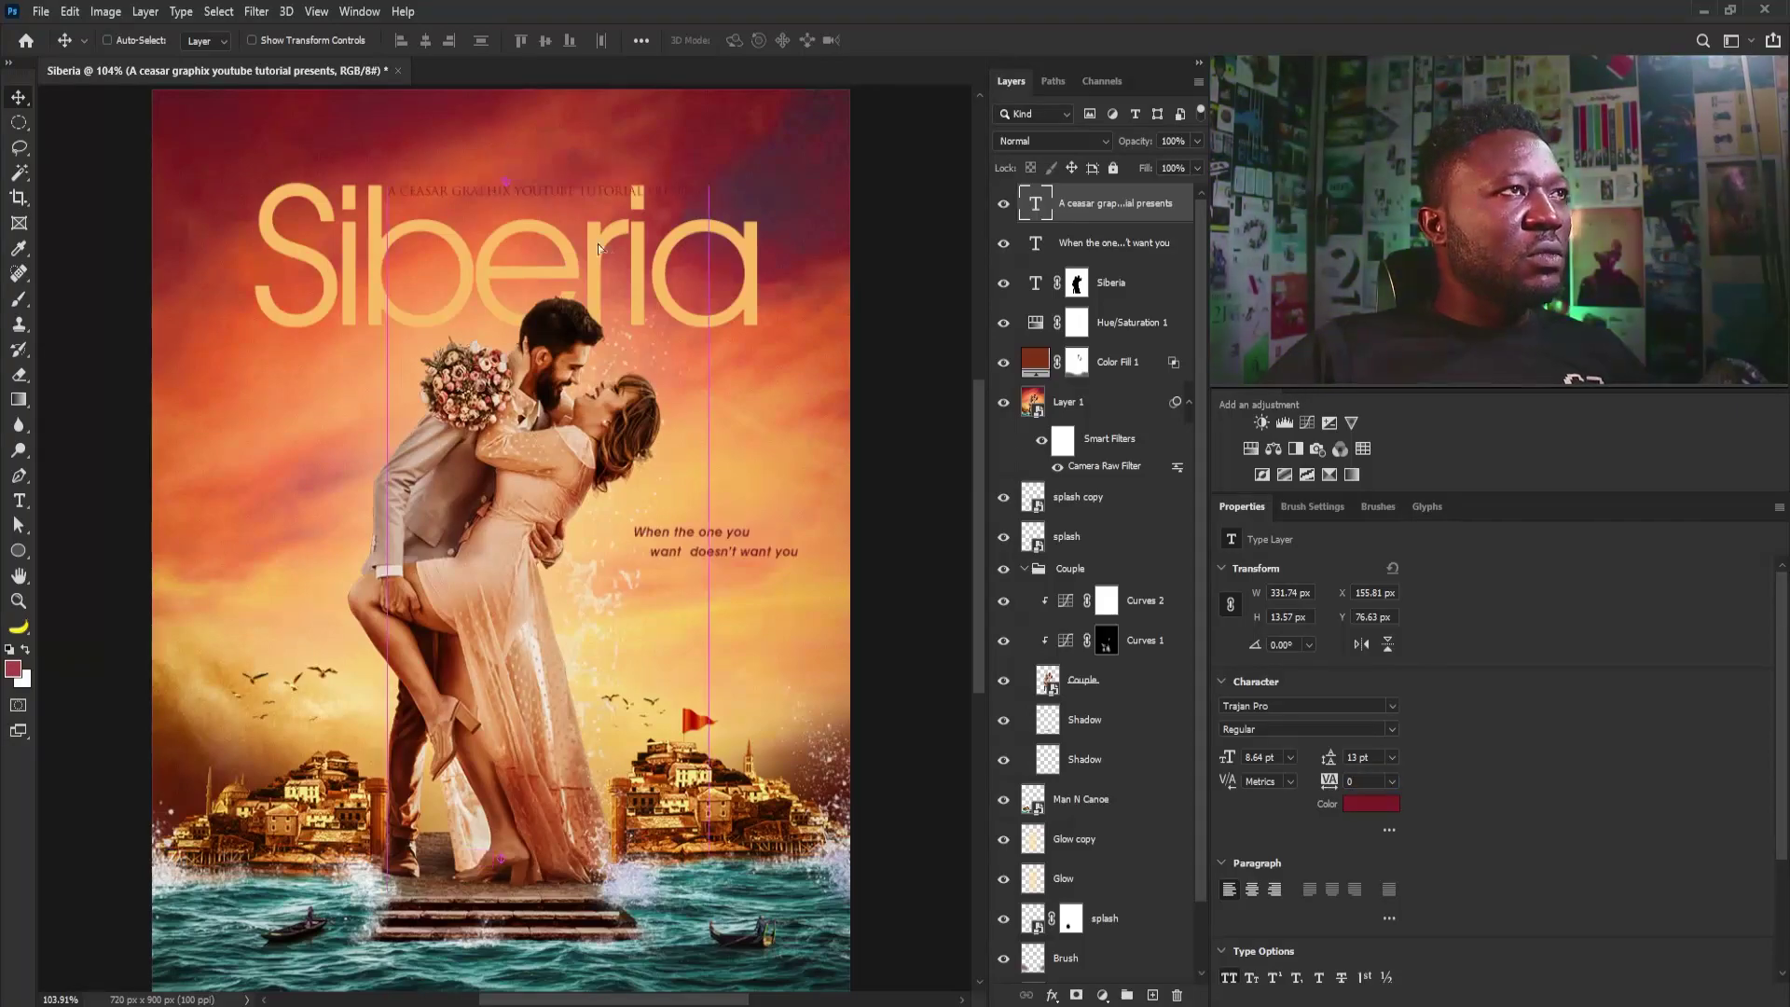
{"action": "key", "text": "ctrl+t"}
{"action": "left_click_drag", "start_coordinate": [709, 191], "coordinate": [673, 186]}
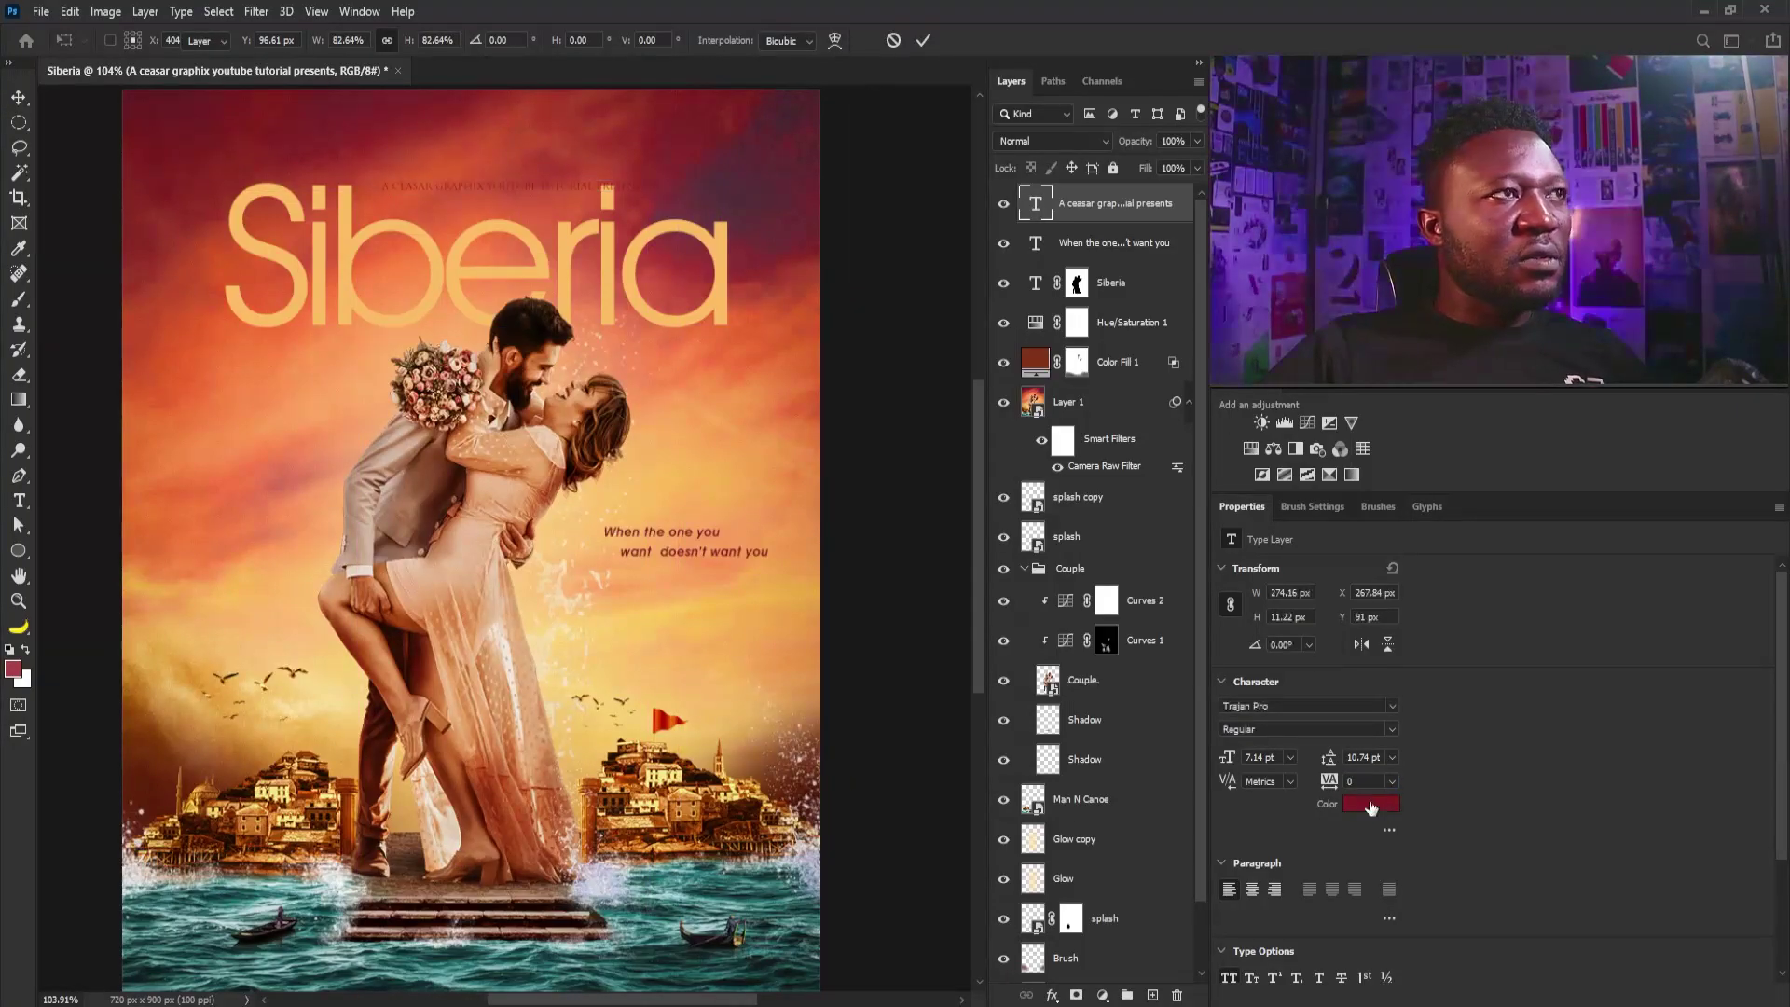
Step: Color the presenter text the title's light orange and make it Trajan Pro Bold
{"action": "left_click", "coordinate": [1371, 808]}
{"action": "left_click", "coordinate": [650, 256]}
{"action": "key", "text": "Return"}
{"action": "key", "text": "Return"}
{"action": "key", "text": "t"}
{"action": "left_click", "coordinate": [490, 184]}
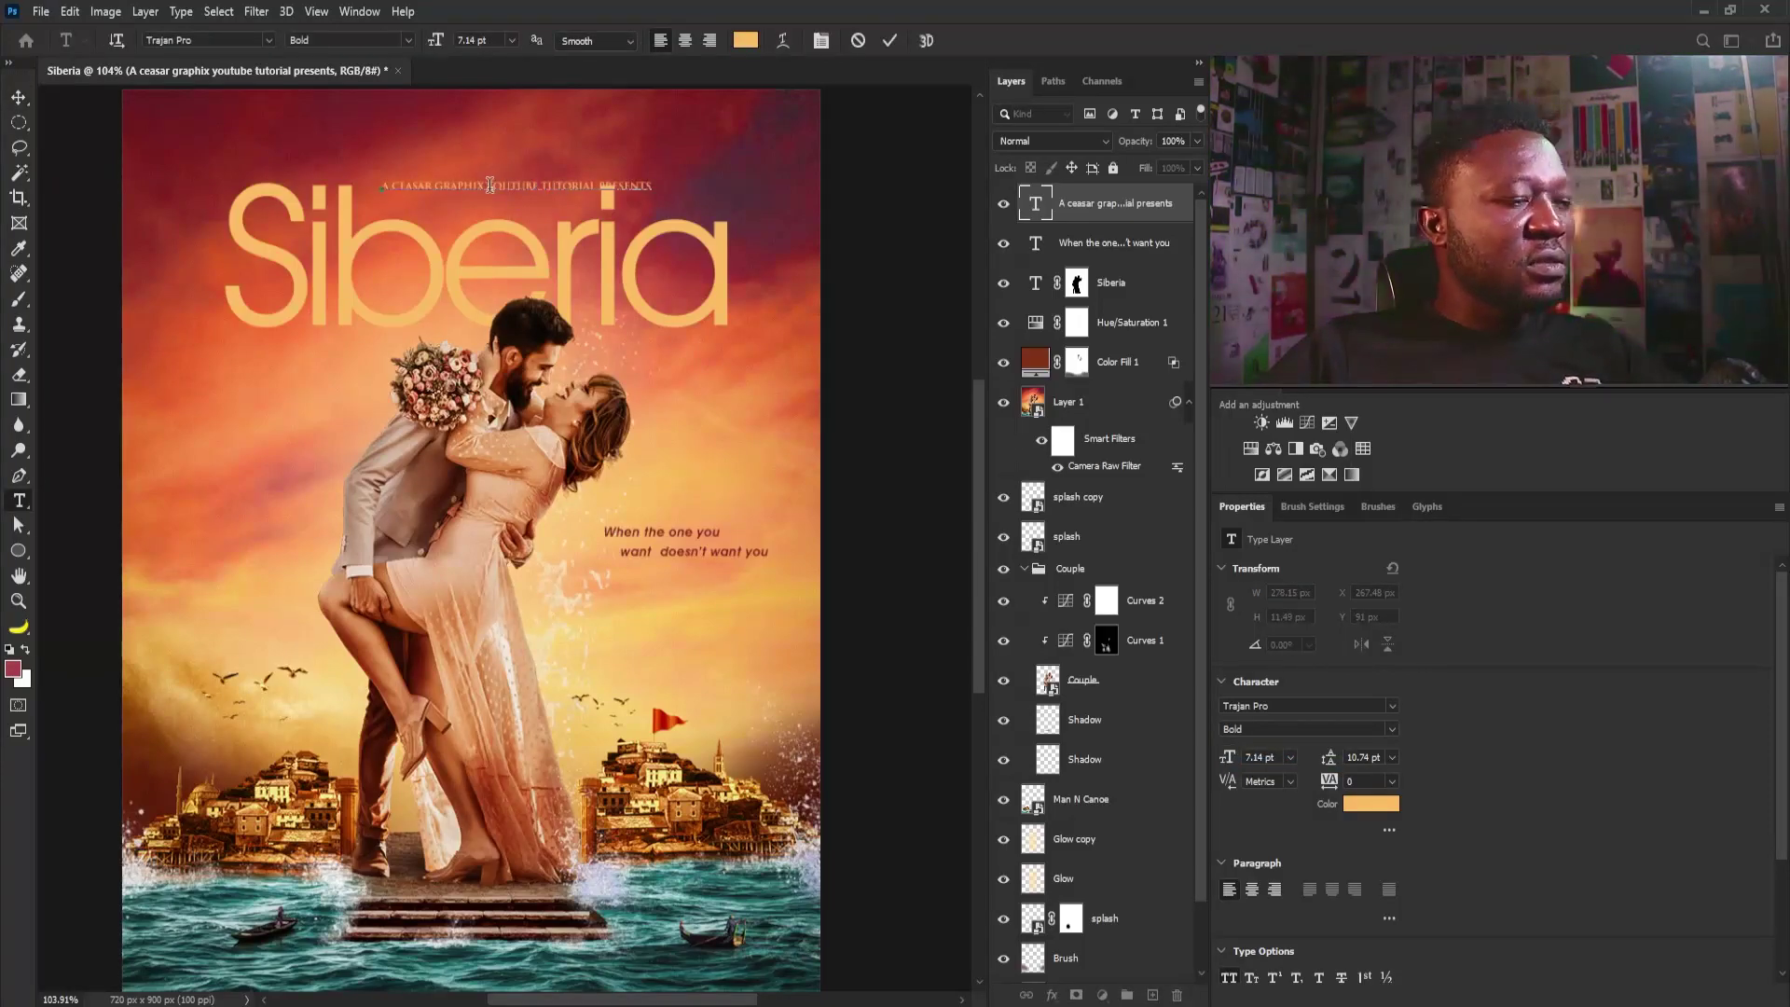
Step: Break the presenter text into two lines after "graphix" and set the word "presents" to 4 pt
{"action": "key", "text": "Return"}
{"action": "double_click", "coordinate": [495, 197]}
{"action": "left_click", "coordinate": [1258, 757]}
{"action": "type", "text": "4"}
{"action": "key", "text": "Return"}
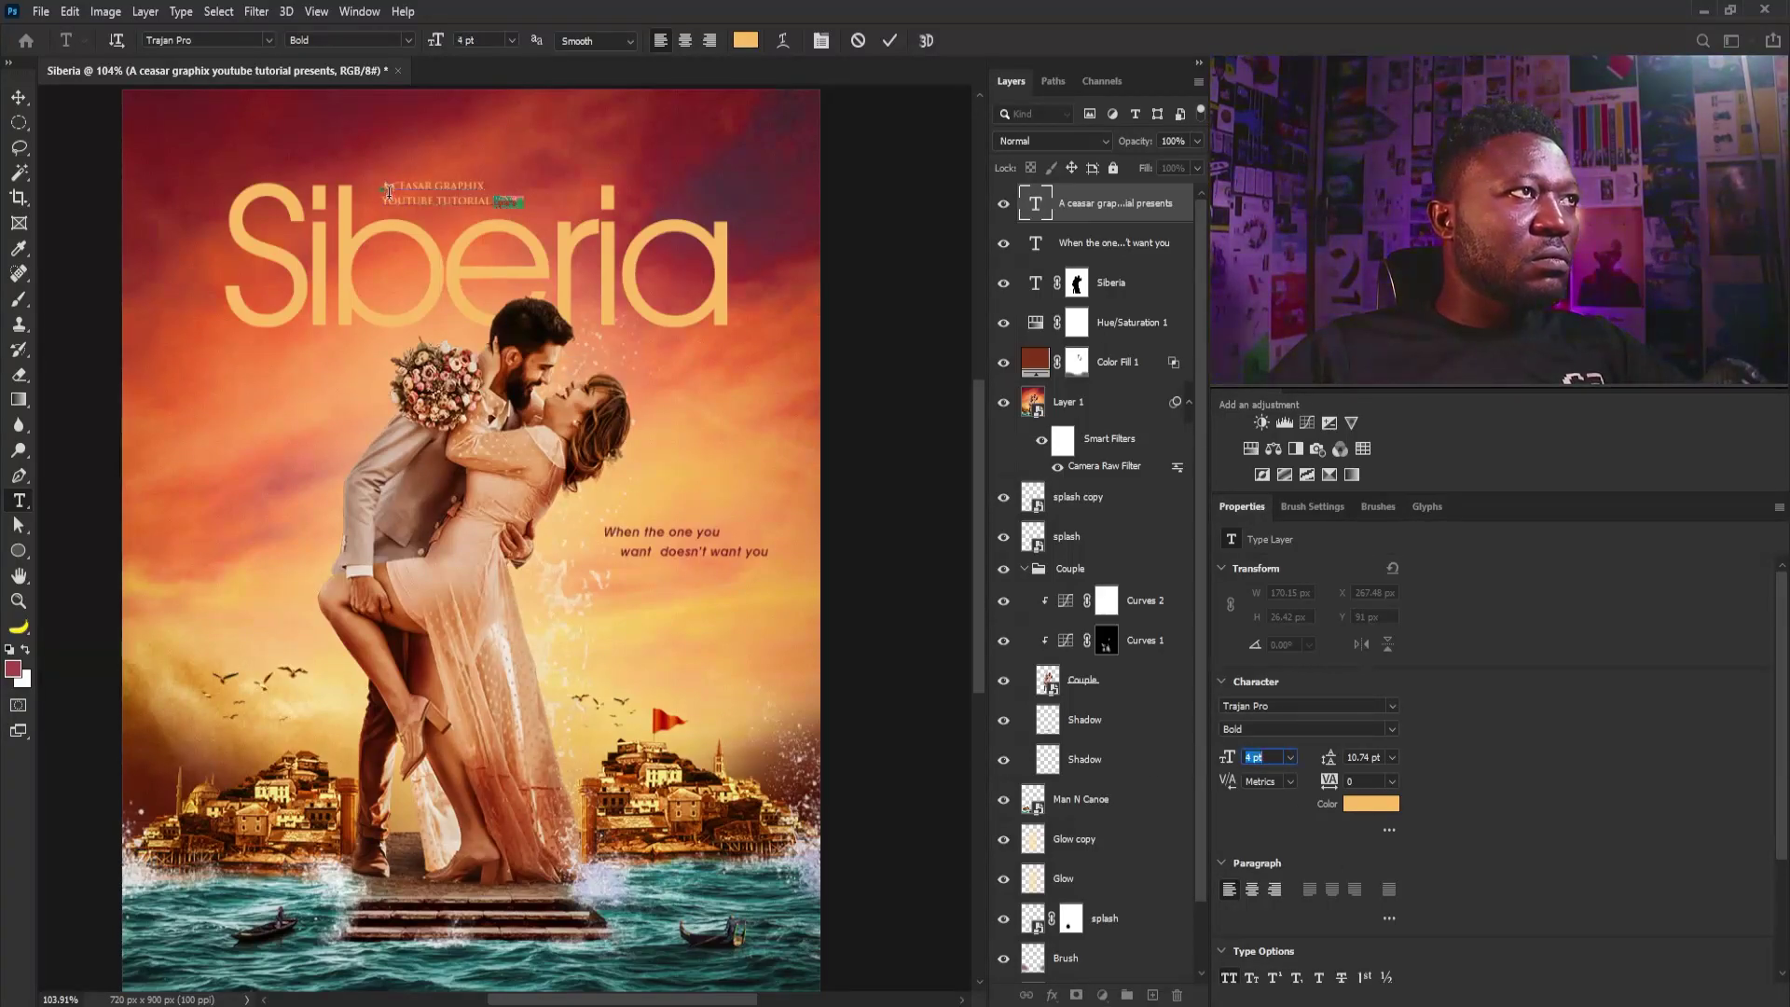
Step: Set the presenter text's tracking to 80 and scale it up to about 208 px wide above the title
{"action": "left_click", "coordinate": [19, 97]}
{"action": "left_click", "coordinate": [1361, 781]}
{"action": "type", "text": "80"}
{"action": "key", "text": "Return"}
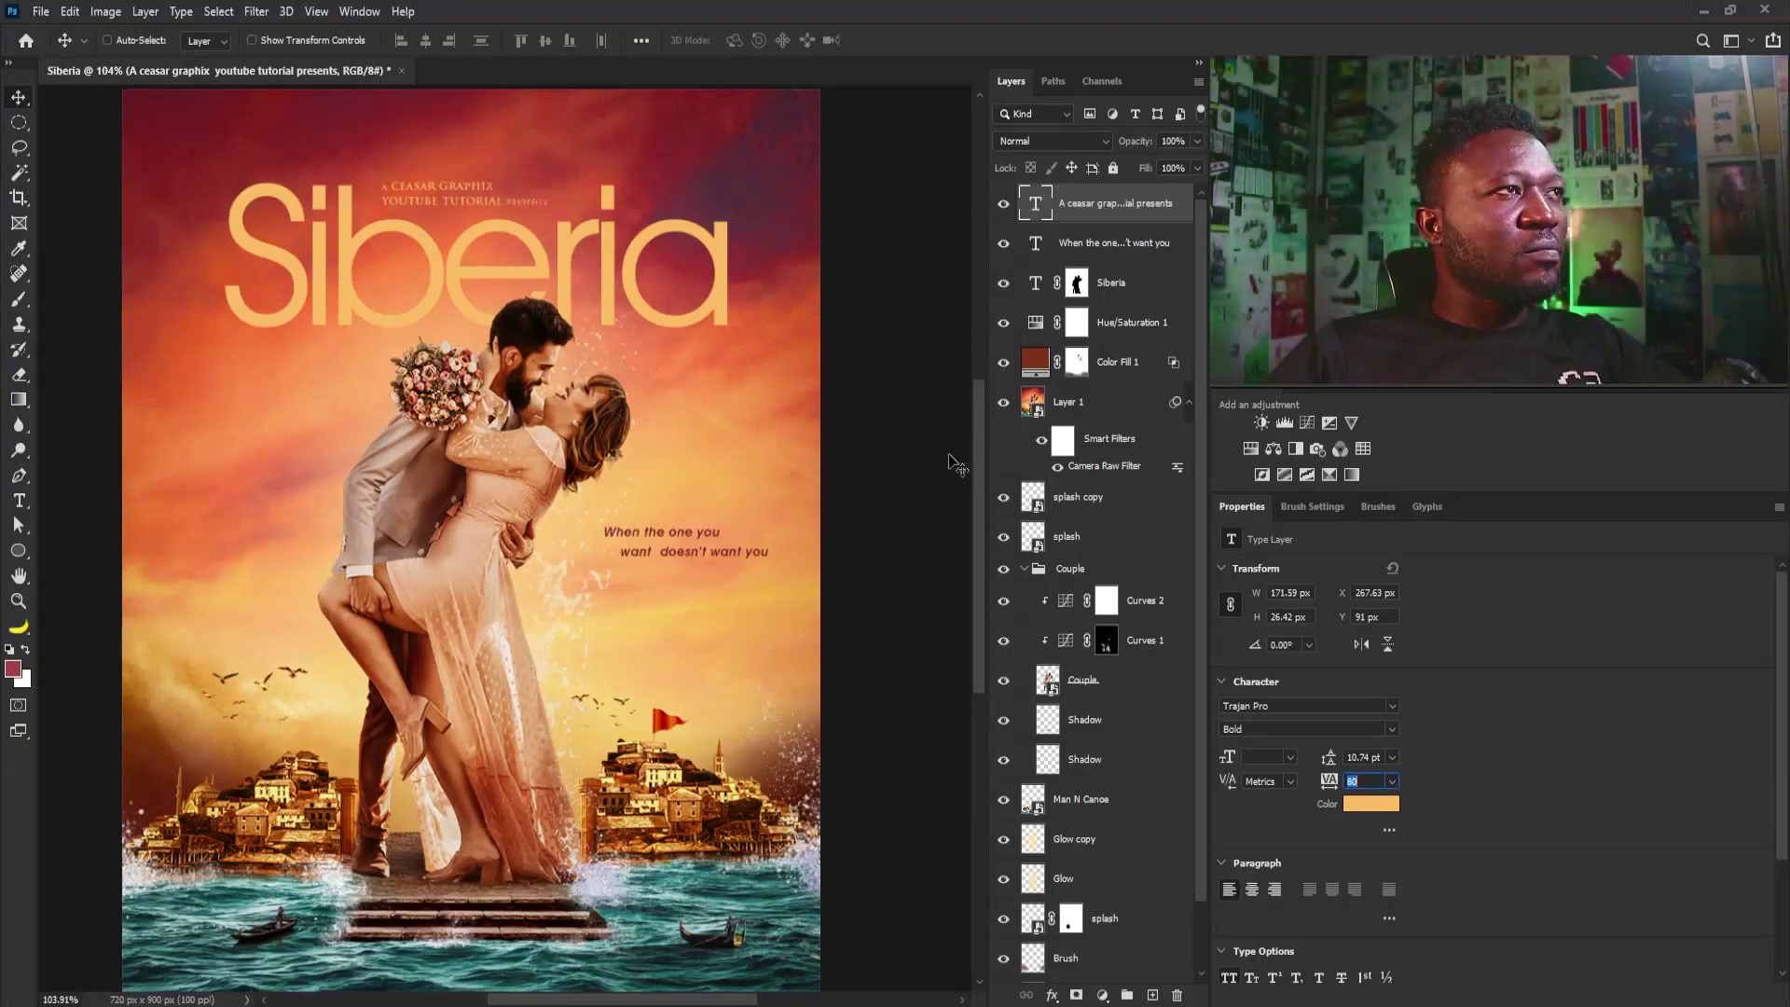
{"action": "key", "text": "ctrl+t"}
{"action": "left_click_drag", "start_coordinate": [562, 182], "coordinate": [583, 177]}
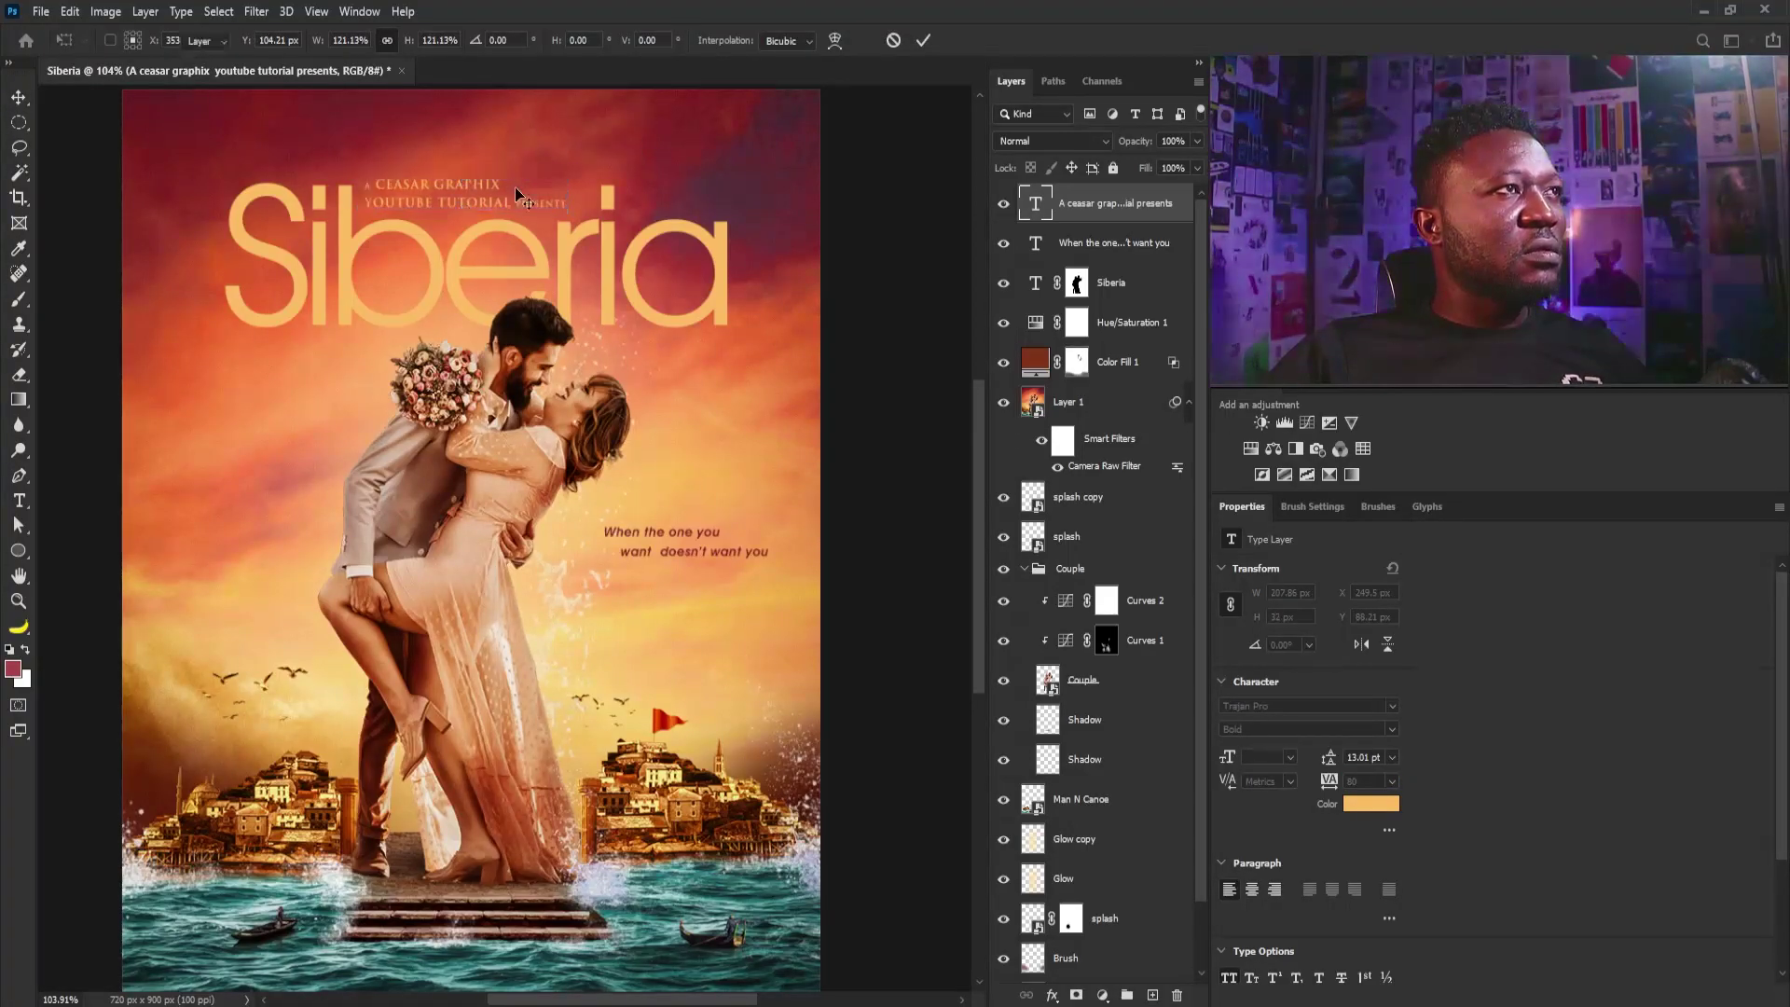
{"action": "key", "text": "Return"}
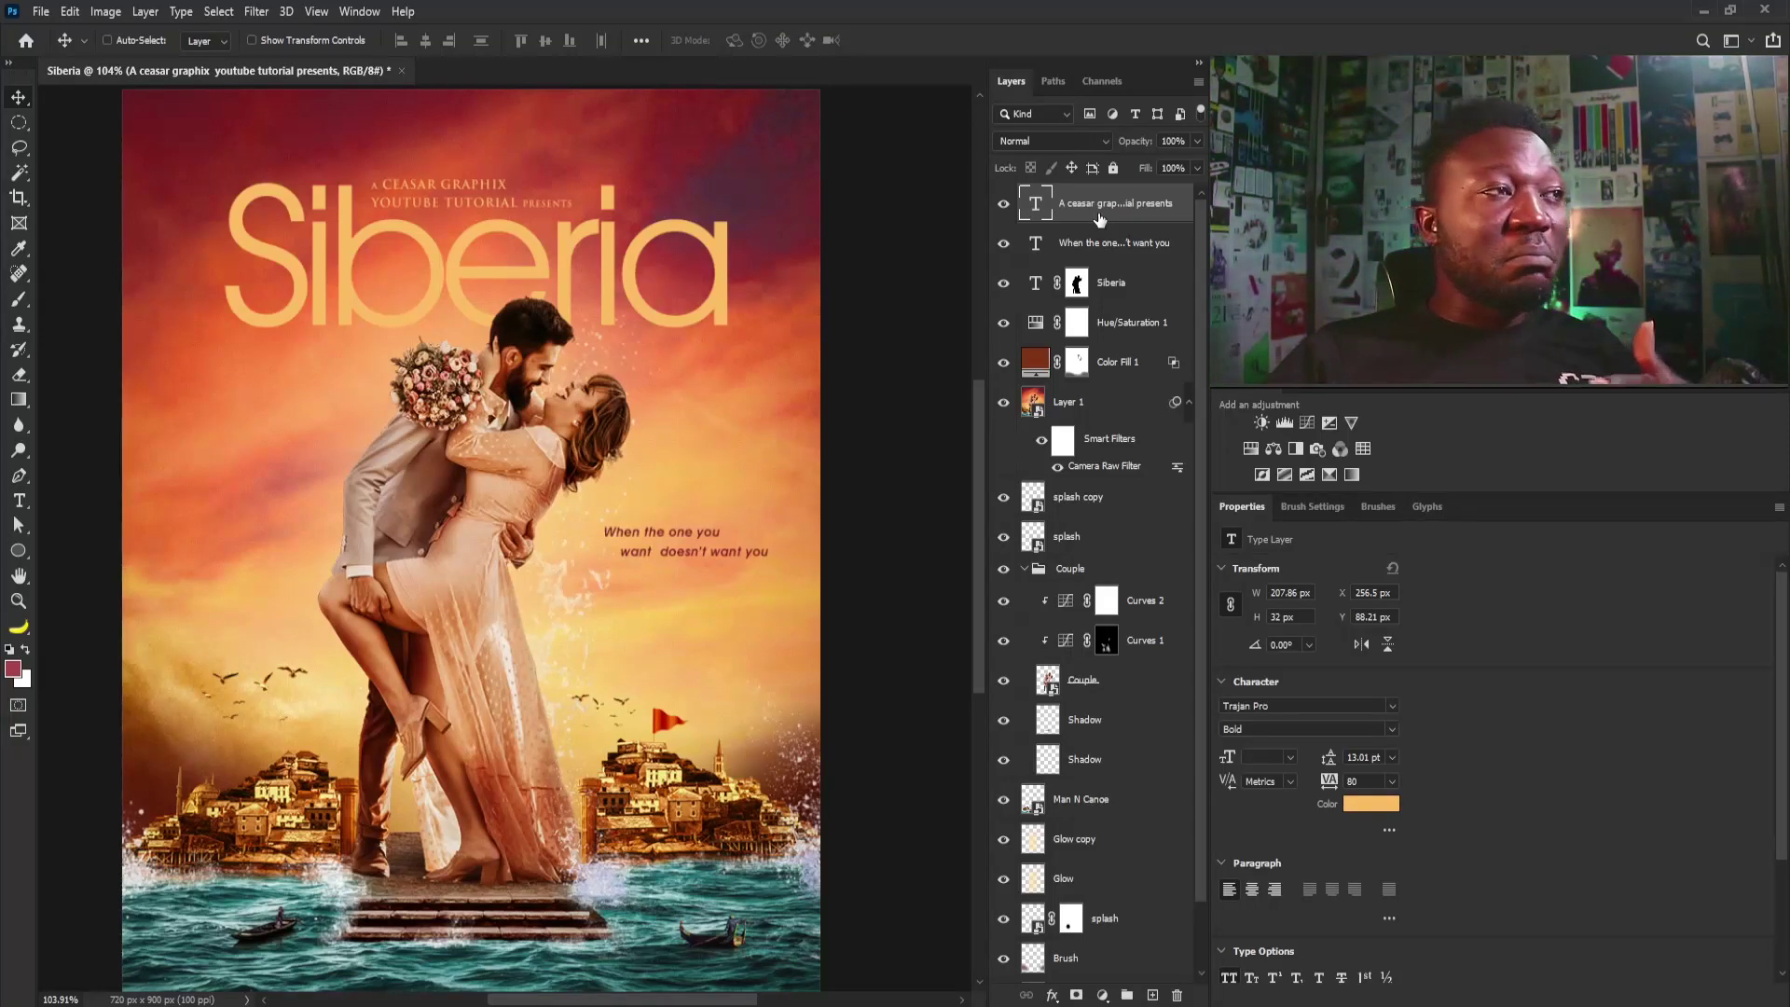
Step: Add a Selective Color adjustment layer on top and set the Neutrals to Cyan -1 and Yellow +7
{"action": "left_click", "coordinate": [1329, 475]}
{"action": "left_click", "coordinate": [1308, 595]}
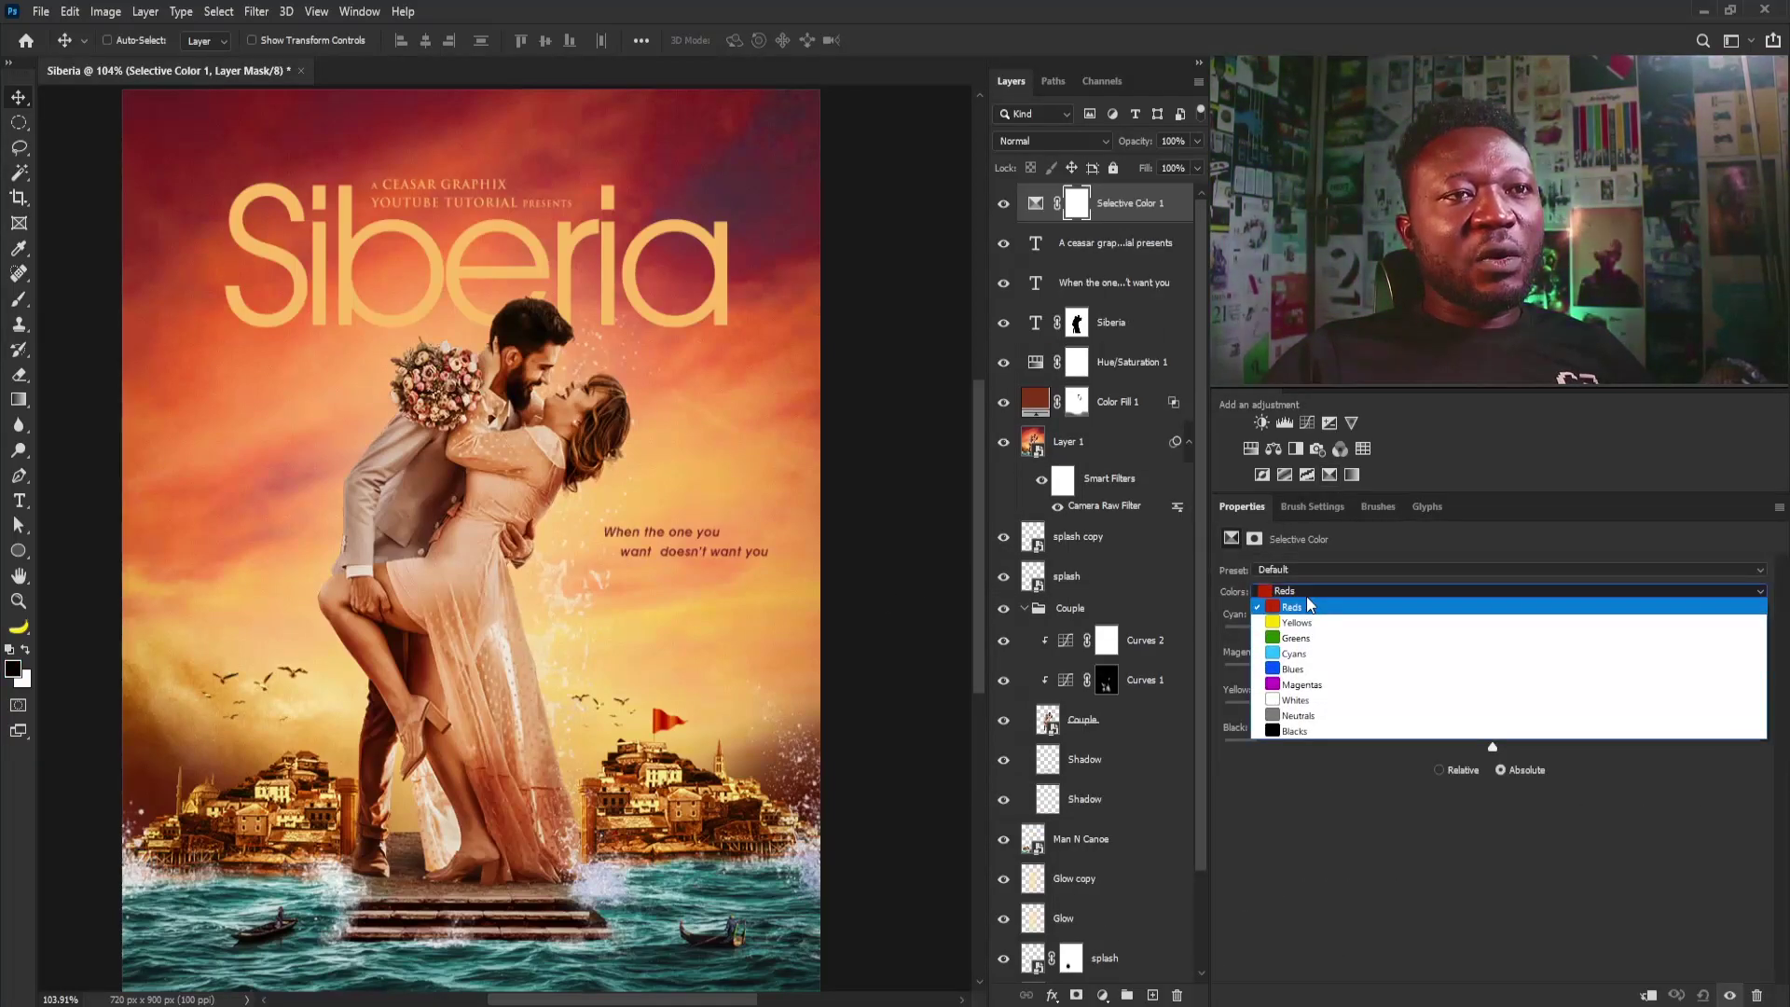
{"action": "left_click", "coordinate": [1298, 716]}
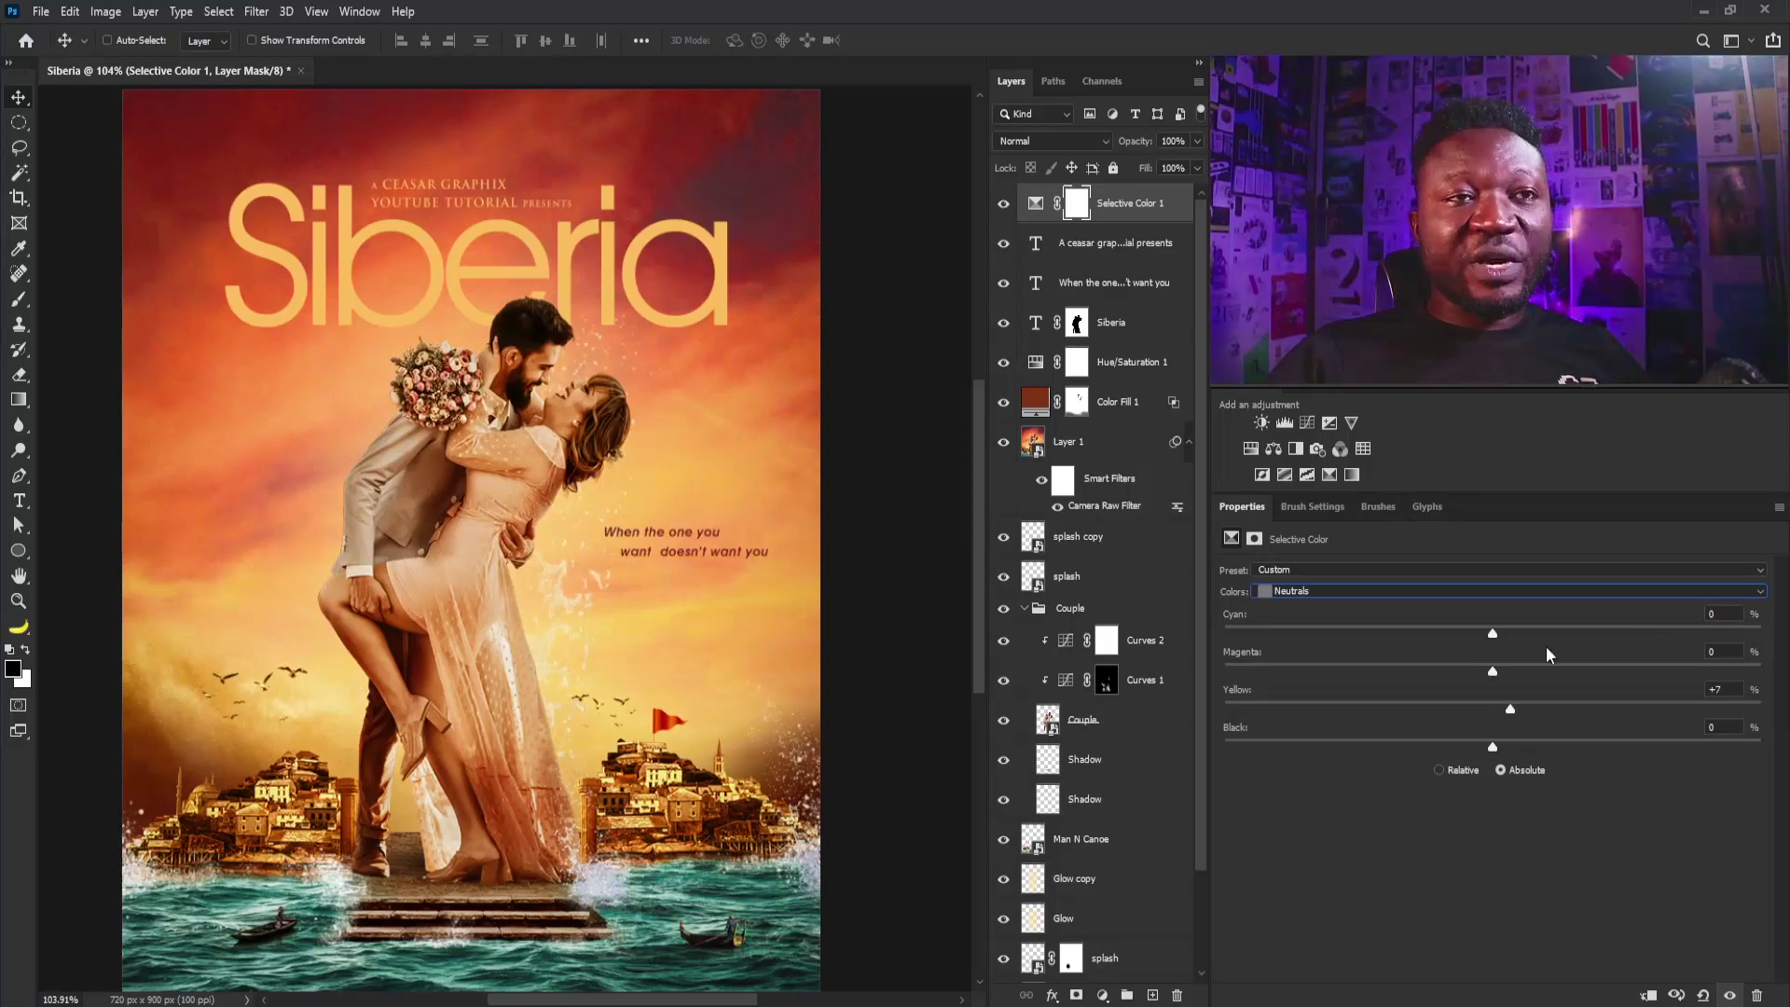
{"action": "left_click_drag", "start_coordinate": [1492, 637], "coordinate": [1489, 639]}
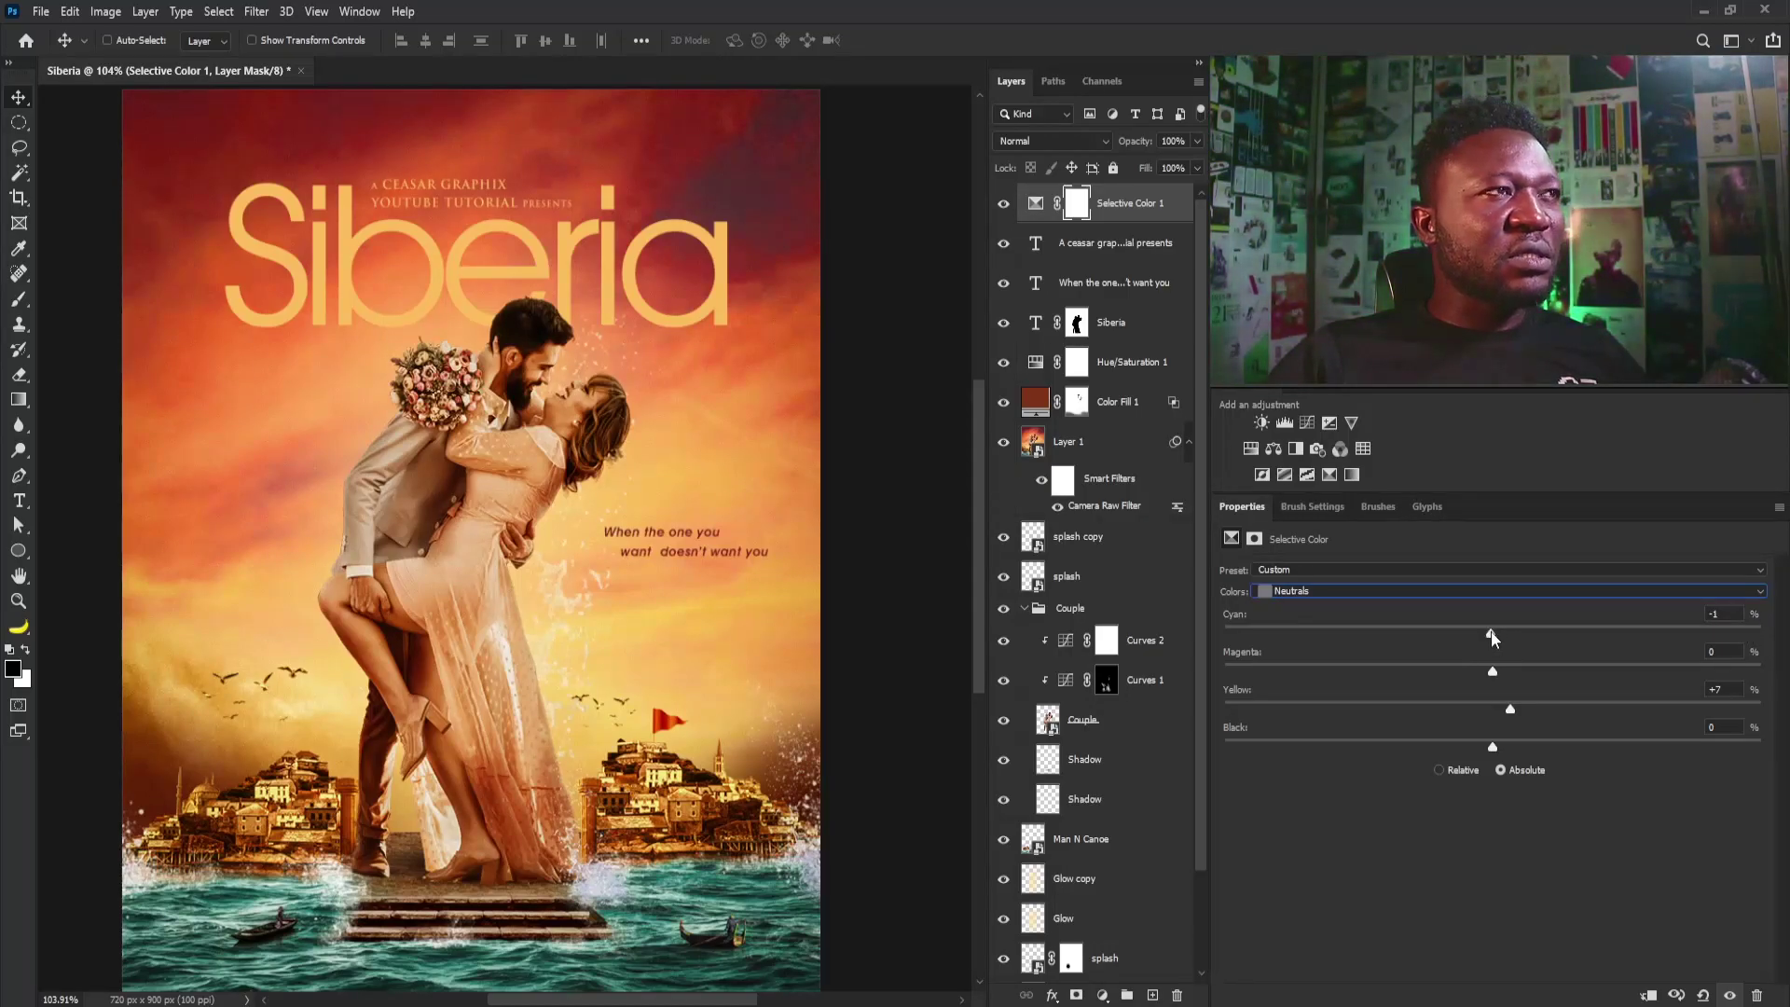